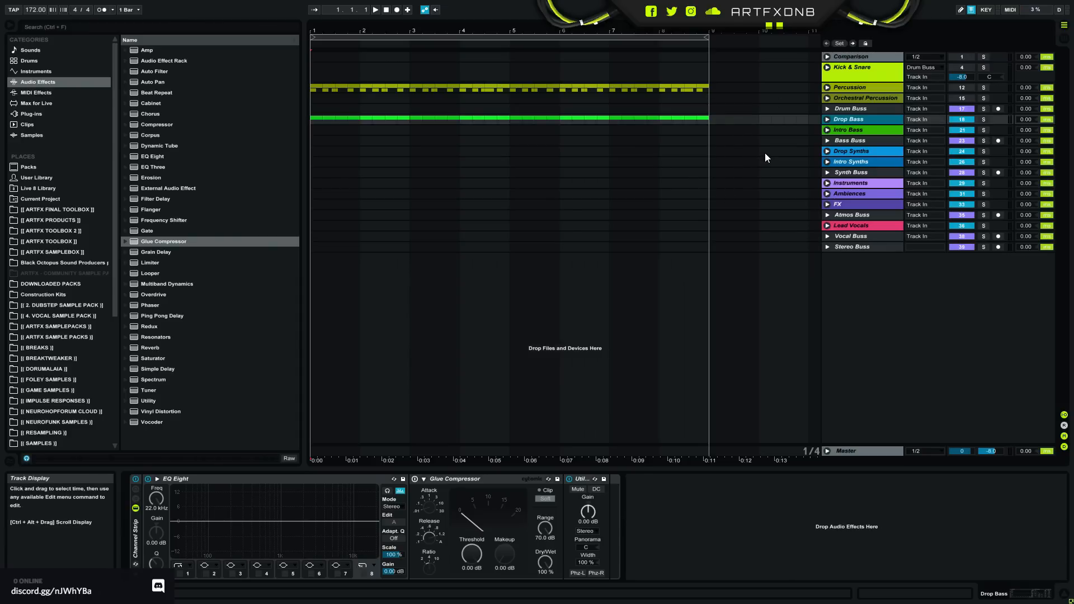
- Solo the Bass 1 track inside the Drop Bass group and open its Serum synth
{"action": "left_click", "coordinate": [827, 120]}
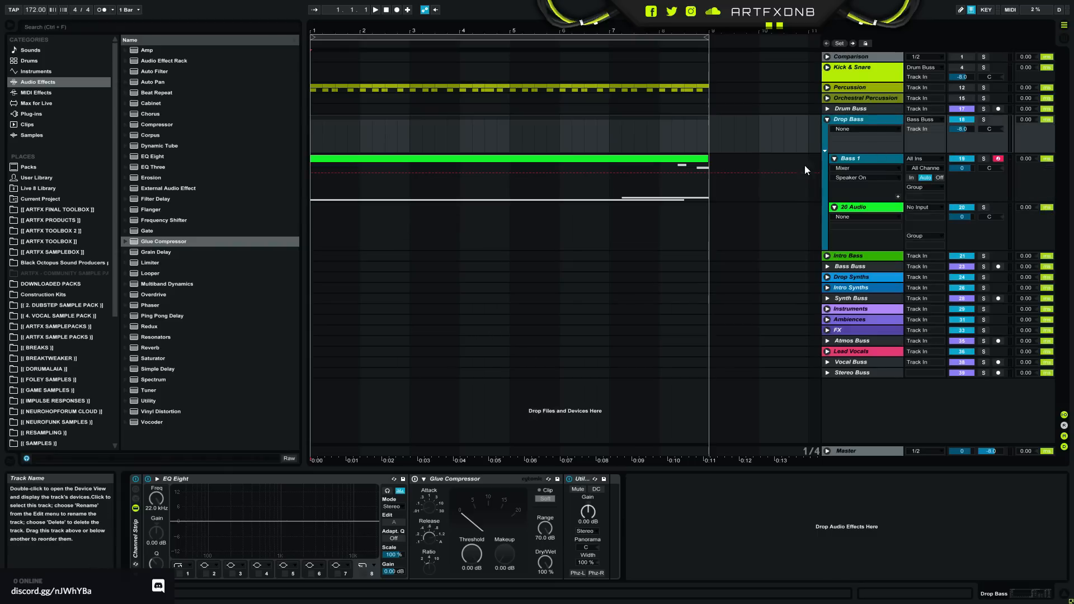
{"action": "left_click", "coordinate": [886, 158]}
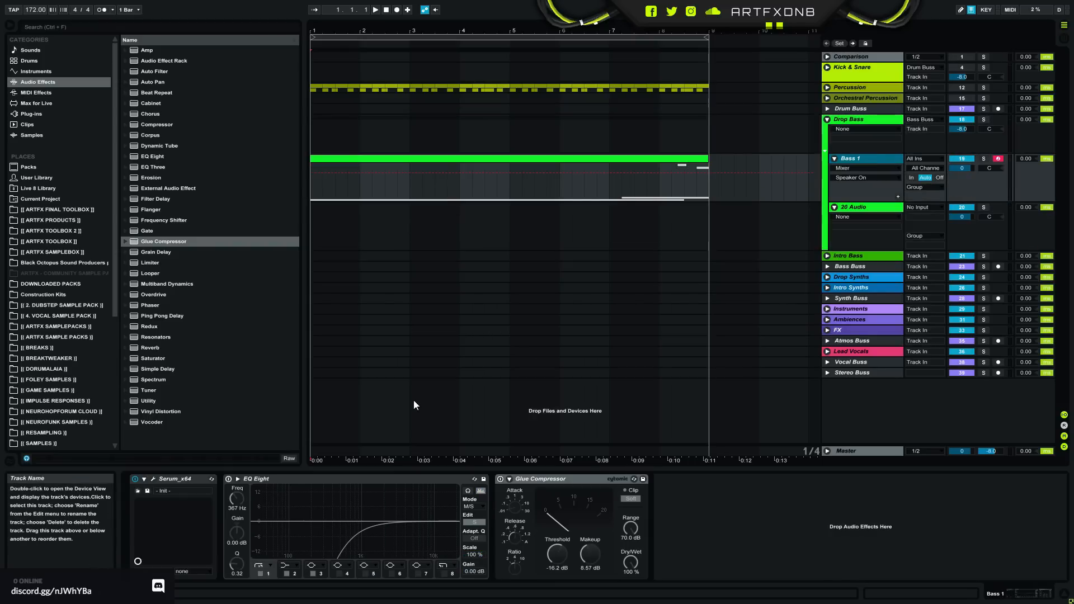
{"action": "left_click", "coordinate": [155, 477]}
{"action": "left_click_drag", "start_coordinate": [689, 49], "coordinate": [641, 71]}
{"action": "left_click", "coordinate": [983, 158]}
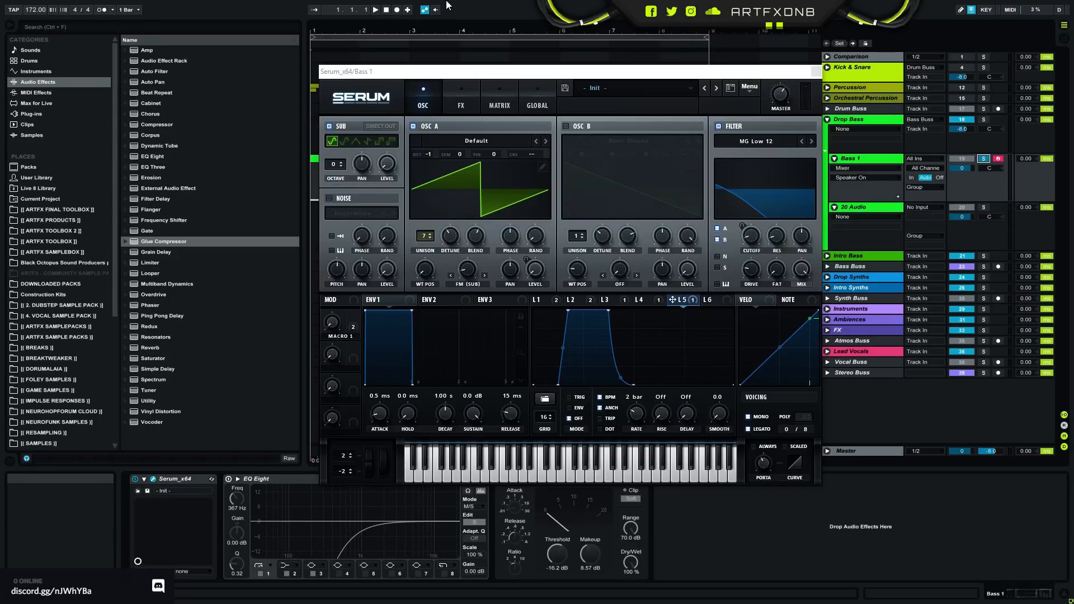
{"action": "left_click_drag", "start_coordinate": [433, 72], "coordinate": [334, 70]}
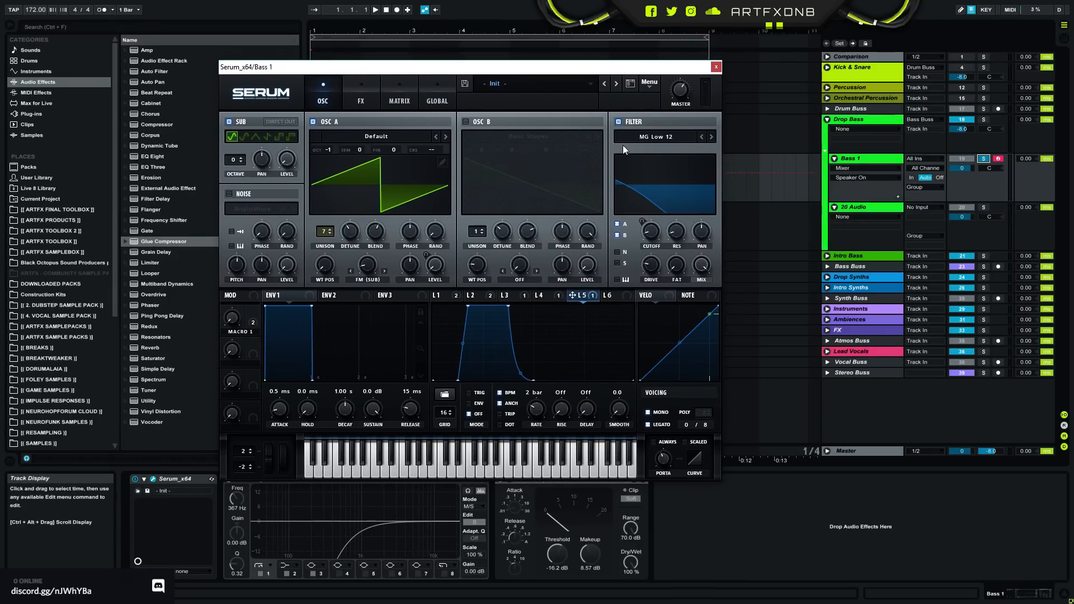
{"action": "mouse_move", "coordinate": [519, 68]}
{"action": "left_mouse_down"}
{"action": "mouse_move", "coordinate": [441, 126]}
{"action": "mouse_move", "coordinate": [654, 97]}
{"action": "mouse_move", "coordinate": [448, 147]}
{"action": "mouse_move", "coordinate": [568, 255]}
{"action": "mouse_move", "coordinate": [533, 267]}
{"action": "mouse_move", "coordinate": [537, 75]}
{"action": "mouse_move", "coordinate": [469, 79]}
{"action": "mouse_move", "coordinate": [505, 79]}
{"action": "left_mouse_up"}
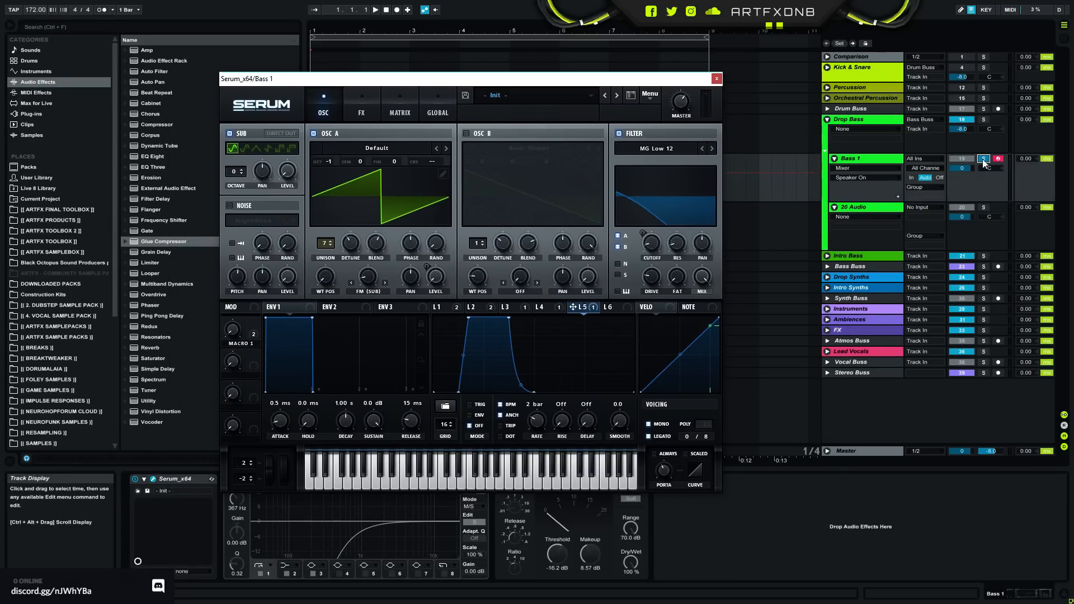
- Play the soloed bass and lower Bass 1's track volume to -3.9 dB
{"action": "key", "text": "space"}
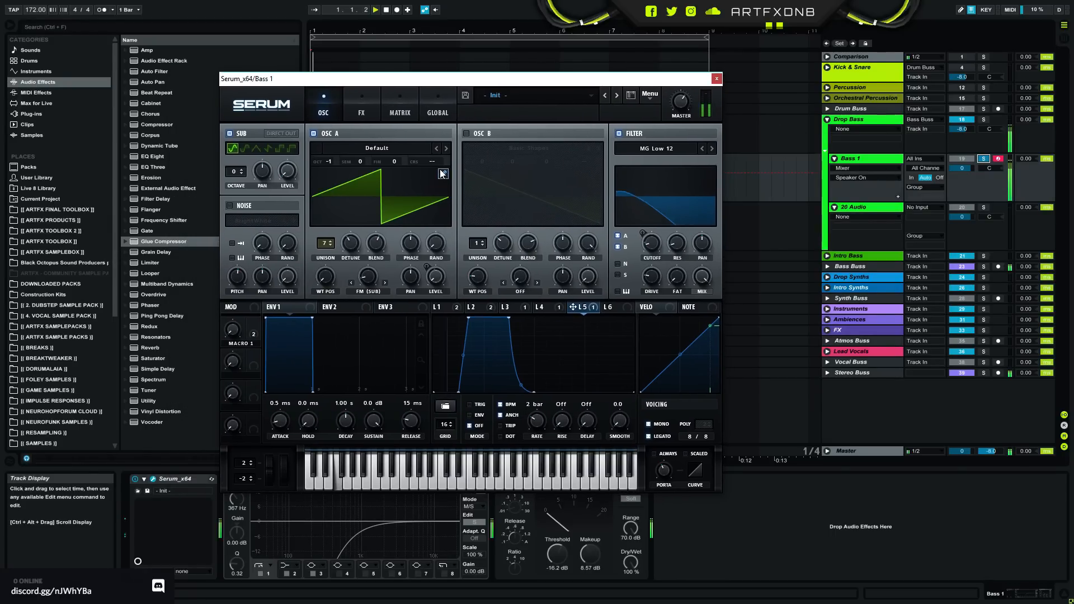
{"action": "left_click", "coordinate": [966, 168]}
{"action": "left_click_drag", "start_coordinate": [967, 169], "coordinate": [967, 177]}
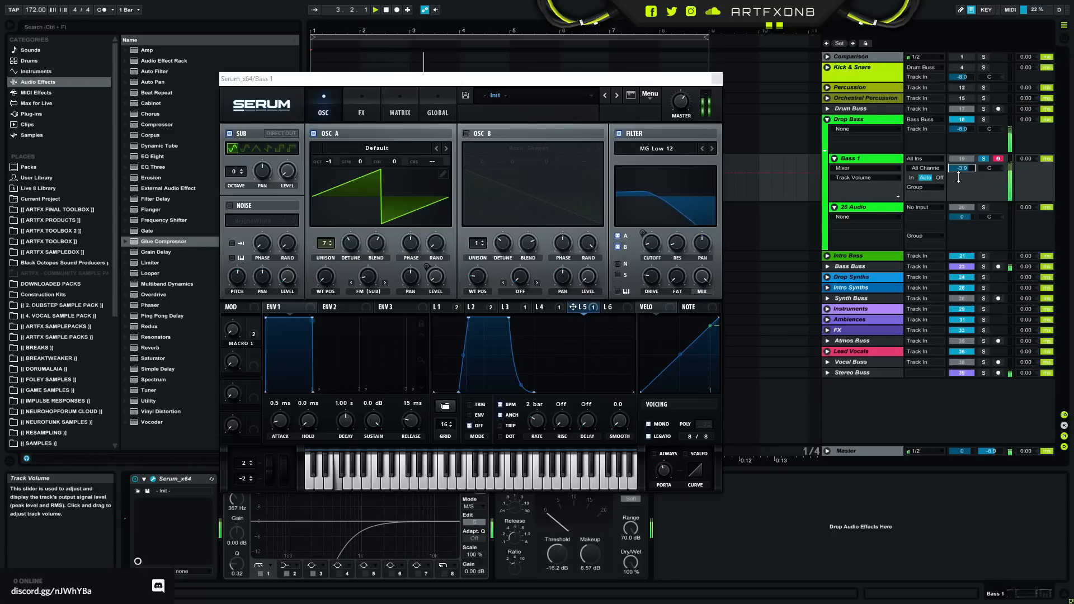
- Activate the Percussion group, unsolo Bass 1 and play the drums and bass together
{"action": "left_click_drag", "start_coordinate": [421, 80], "coordinate": [329, 115]}
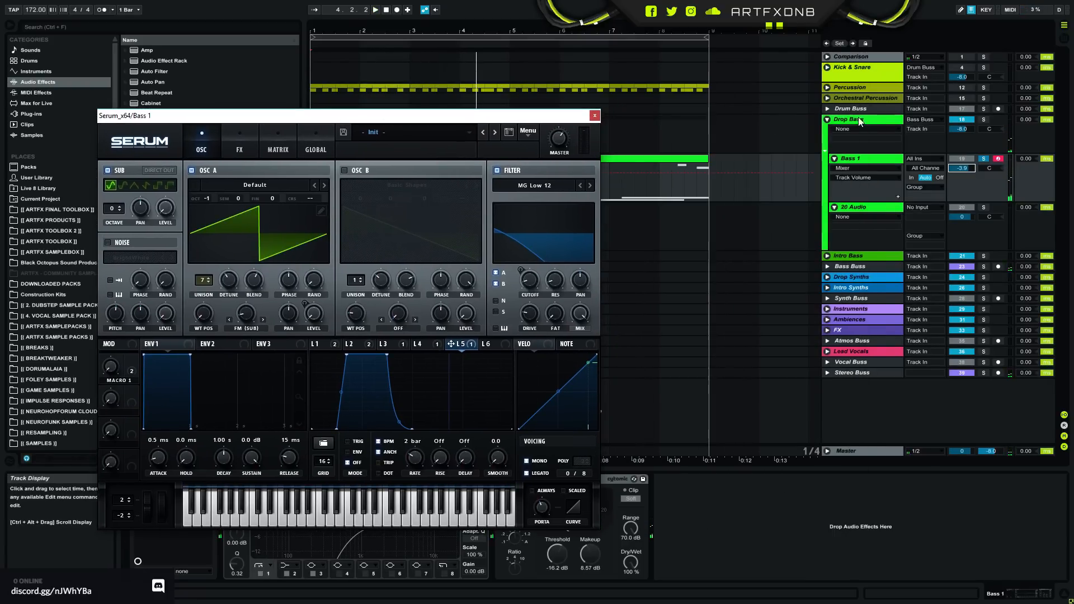
{"action": "left_click", "coordinate": [967, 87]}
{"action": "left_click_drag", "start_coordinate": [503, 116], "coordinate": [631, 77]}
{"action": "left_click", "coordinate": [984, 159]}
{"action": "key", "text": "space"}
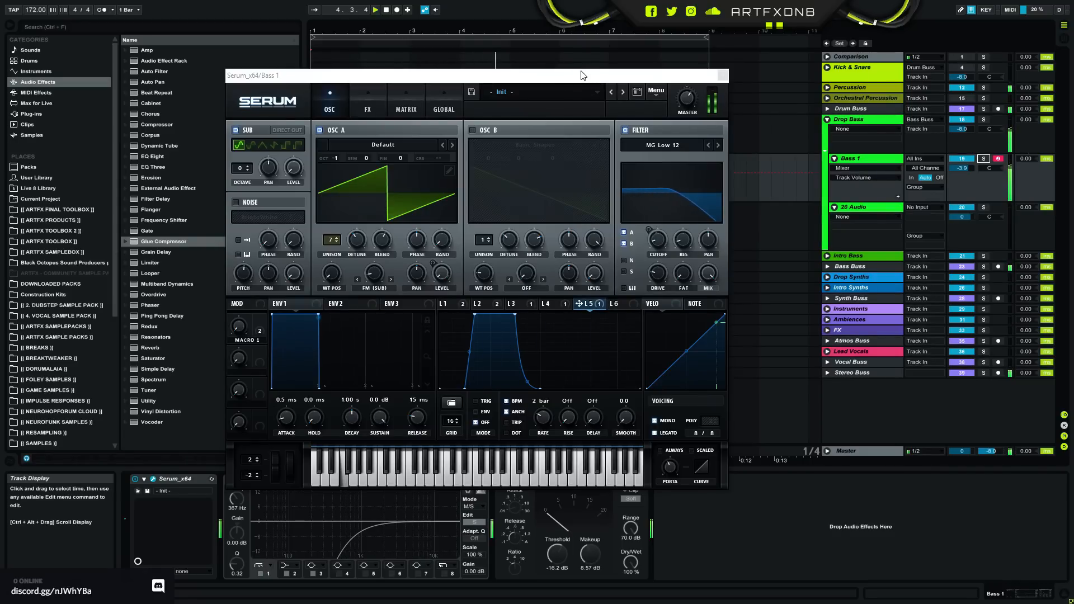
{"action": "left_click_drag", "start_coordinate": [582, 71], "coordinate": [514, 71]}
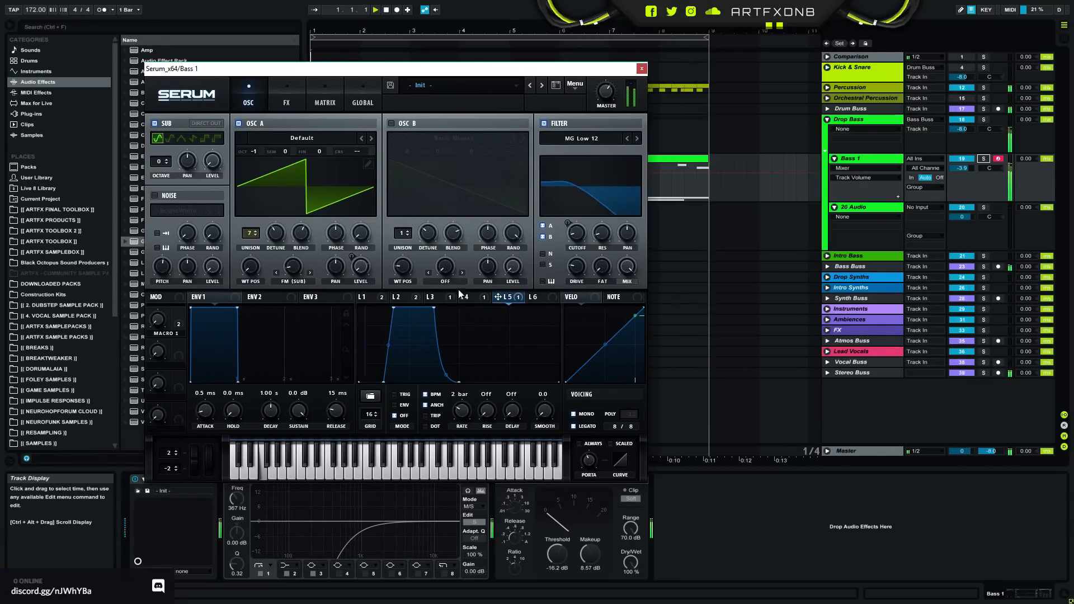
- Display the LFO 1 shape in Serum and bring up the Macro 1 automation on Bass 1
{"action": "left_click", "coordinate": [367, 297]}
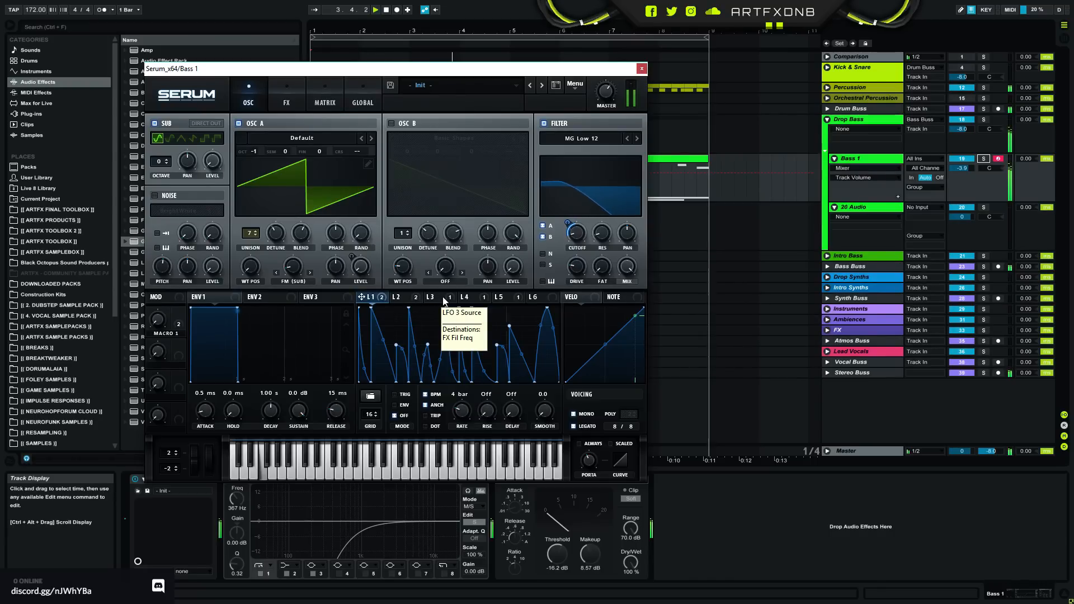
{"action": "left_click", "coordinate": [877, 161]}
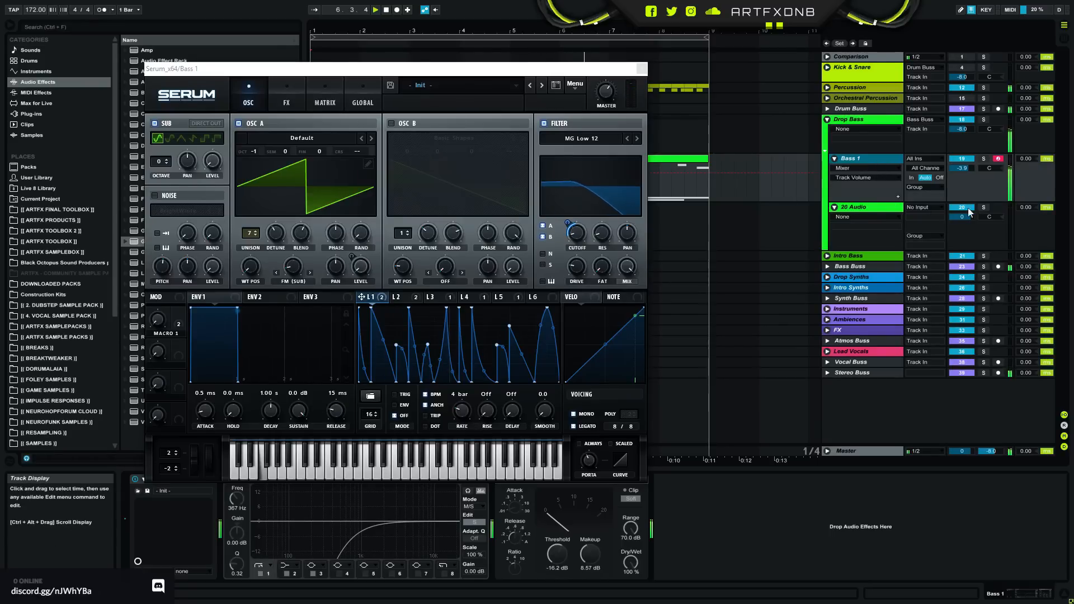
{"action": "left_click", "coordinate": [158, 319]}
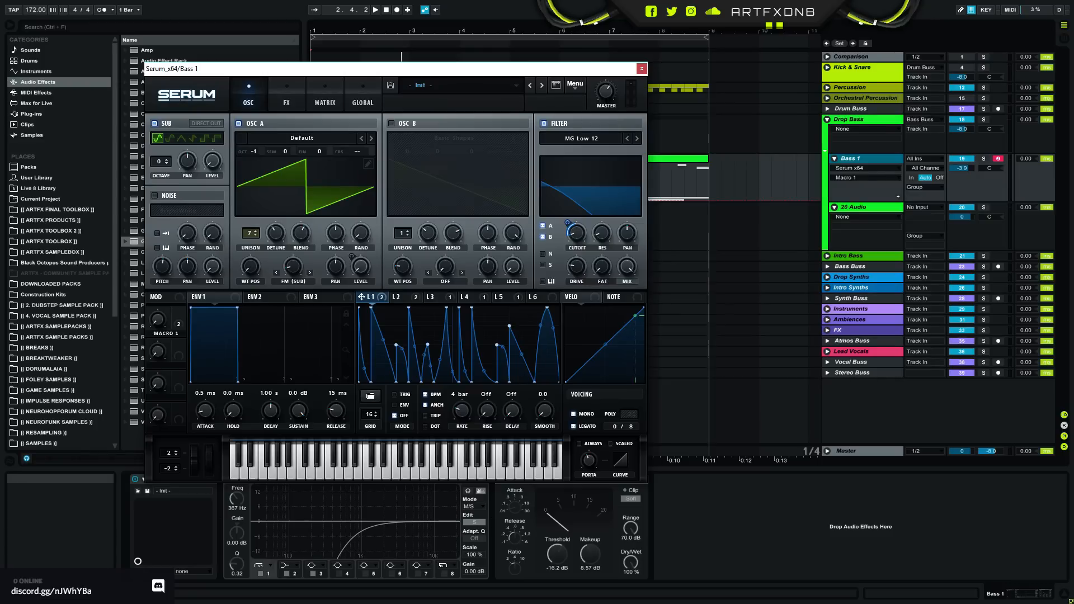
- Expand the Percussion group and audition its Break 1 and 14 Audio tracks one at a time in solo
{"action": "left_click", "coordinate": [842, 87]}
{"action": "left_click", "coordinate": [827, 87]}
{"action": "left_click_drag", "start_coordinate": [568, 75], "coordinate": [624, 67]}
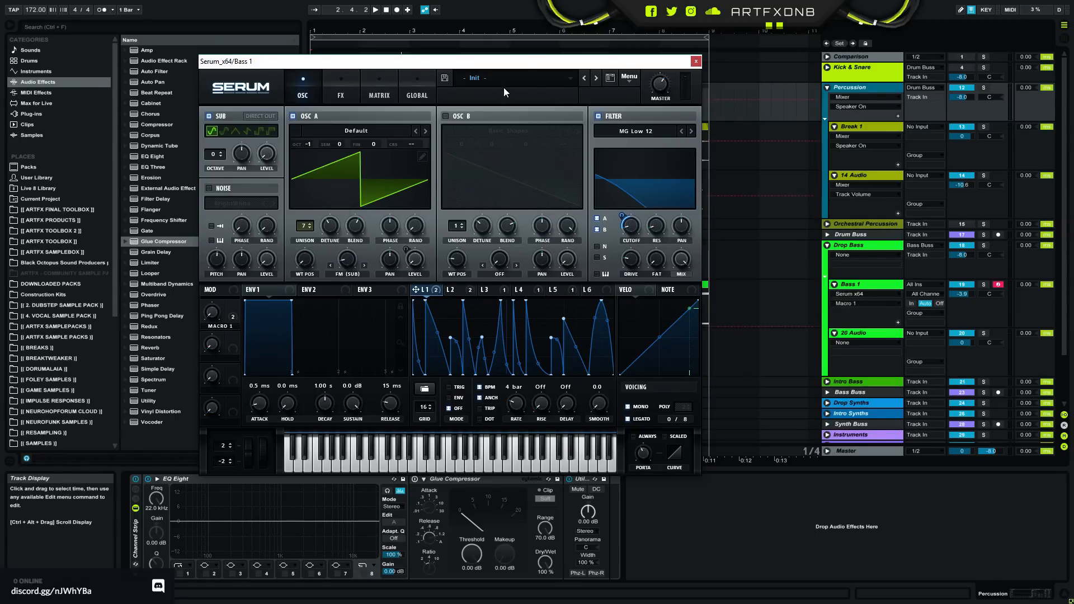
{"action": "left_click_drag", "start_coordinate": [517, 61], "coordinate": [472, 280]}
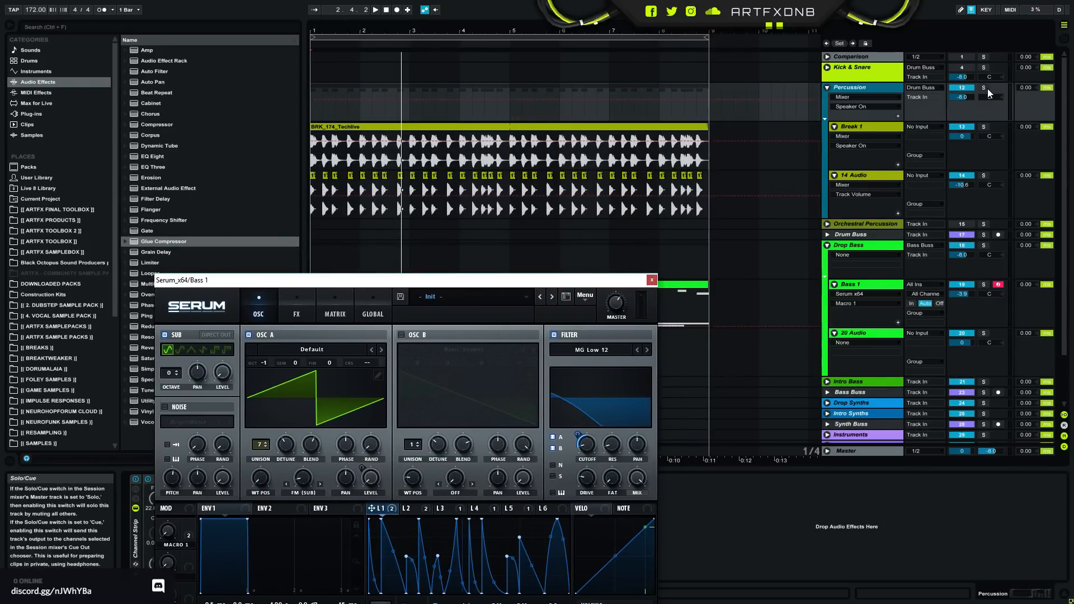
{"action": "left_click", "coordinate": [984, 126]}
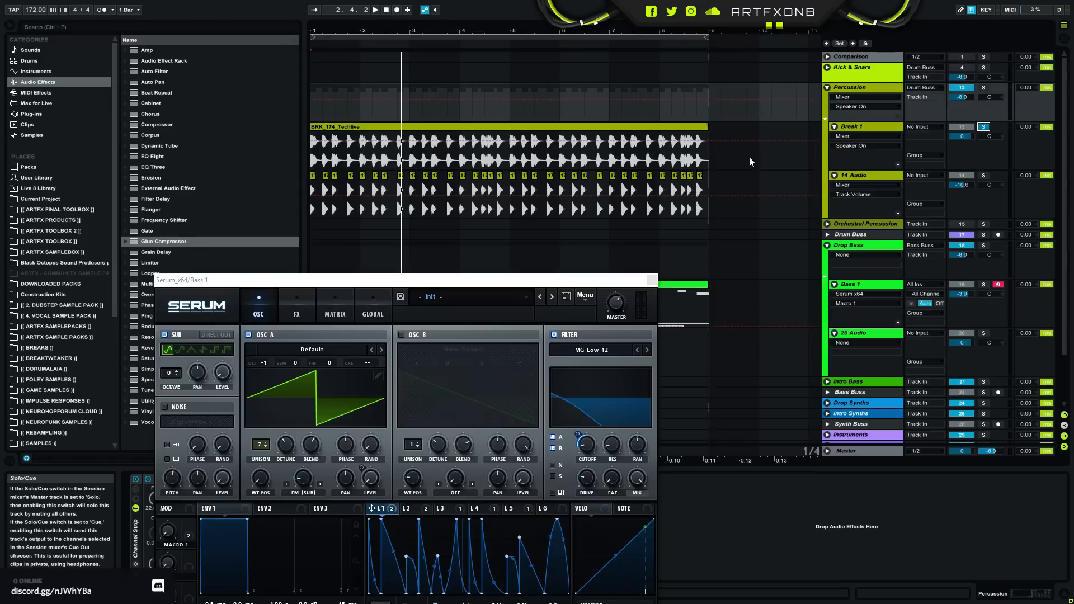
{"action": "key", "text": "space"}
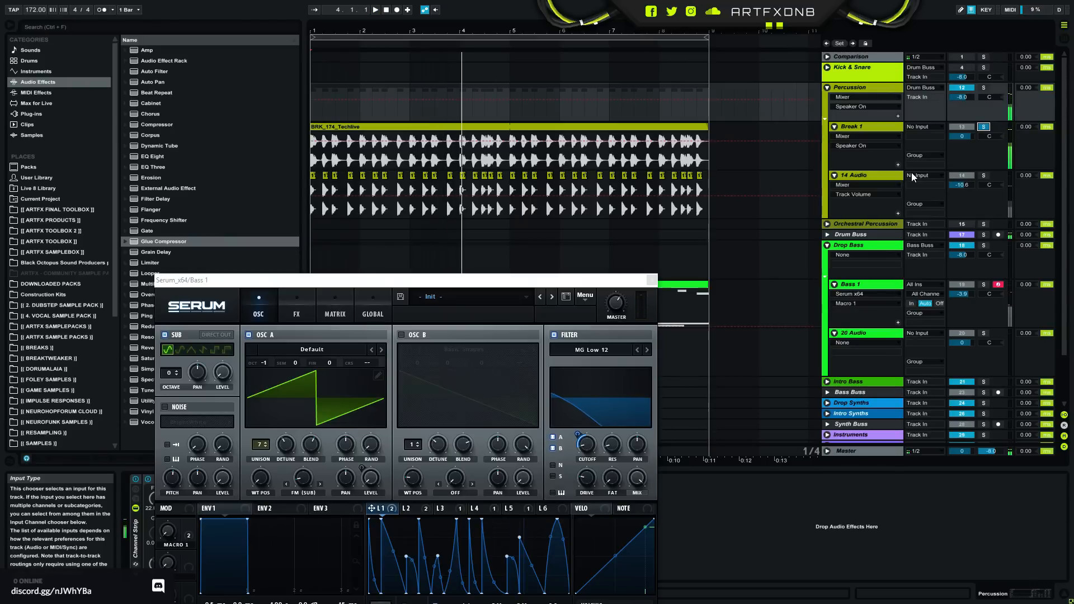
{"action": "left_click", "coordinate": [983, 175]}
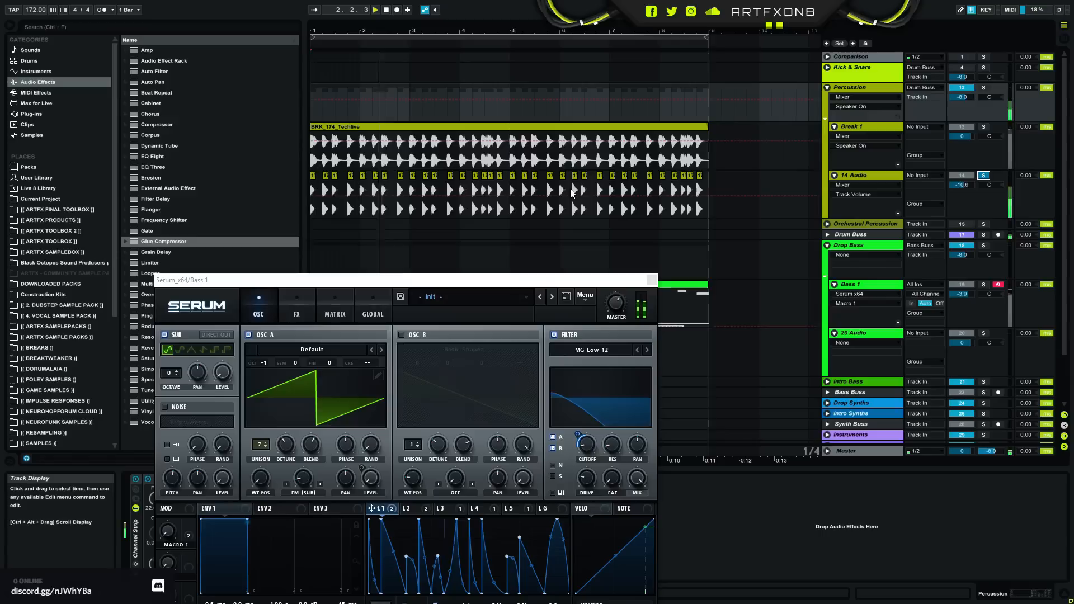
{"action": "key", "text": "space"}
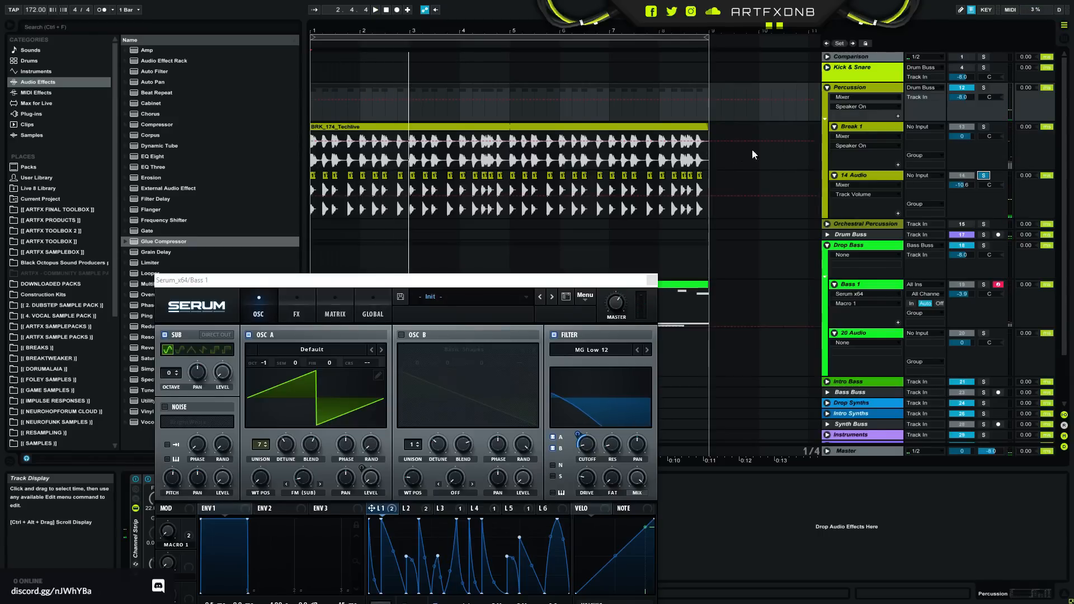
- Close the Serum plug-in window to uncover the arrangement
{"action": "left_click_drag", "start_coordinate": [495, 282], "coordinate": [563, 108]}
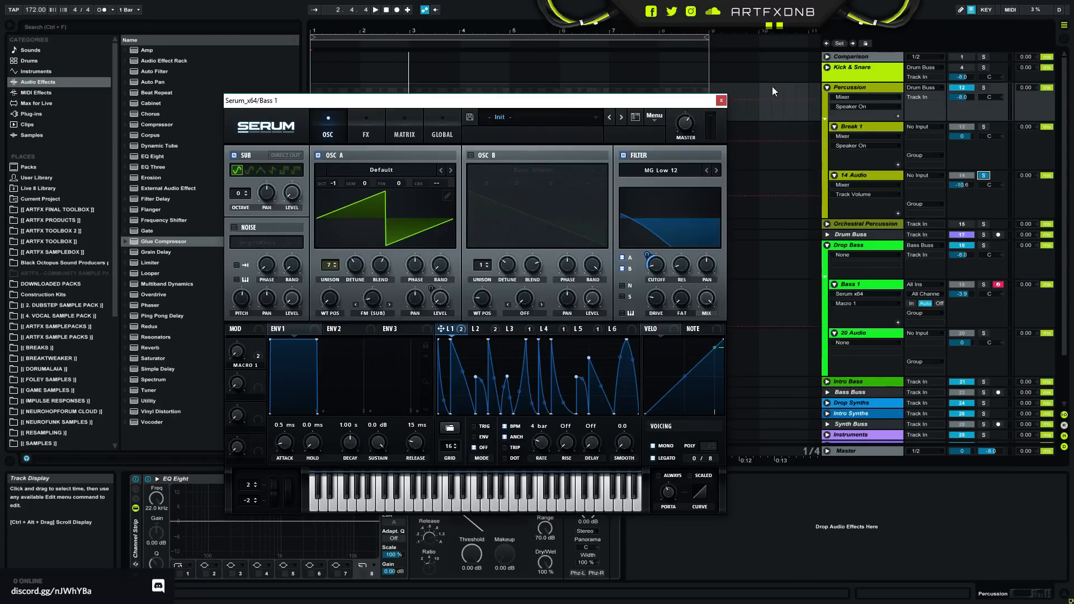
{"action": "left_click", "coordinate": [864, 66]}
{"action": "left_click_drag", "start_coordinate": [647, 104], "coordinate": [566, 28]}
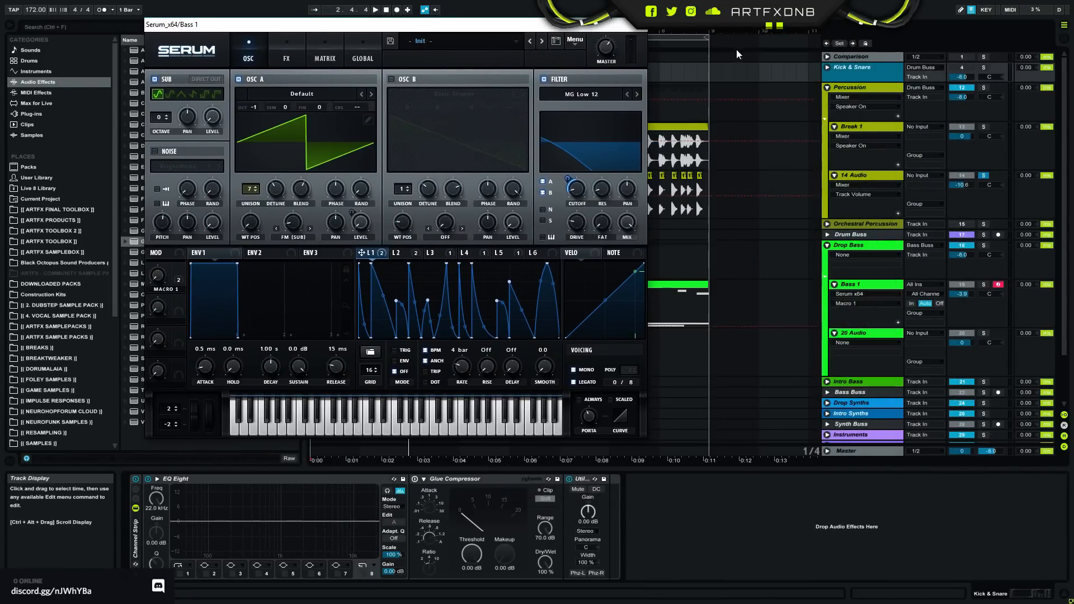
{"action": "left_click", "coordinate": [641, 28]}
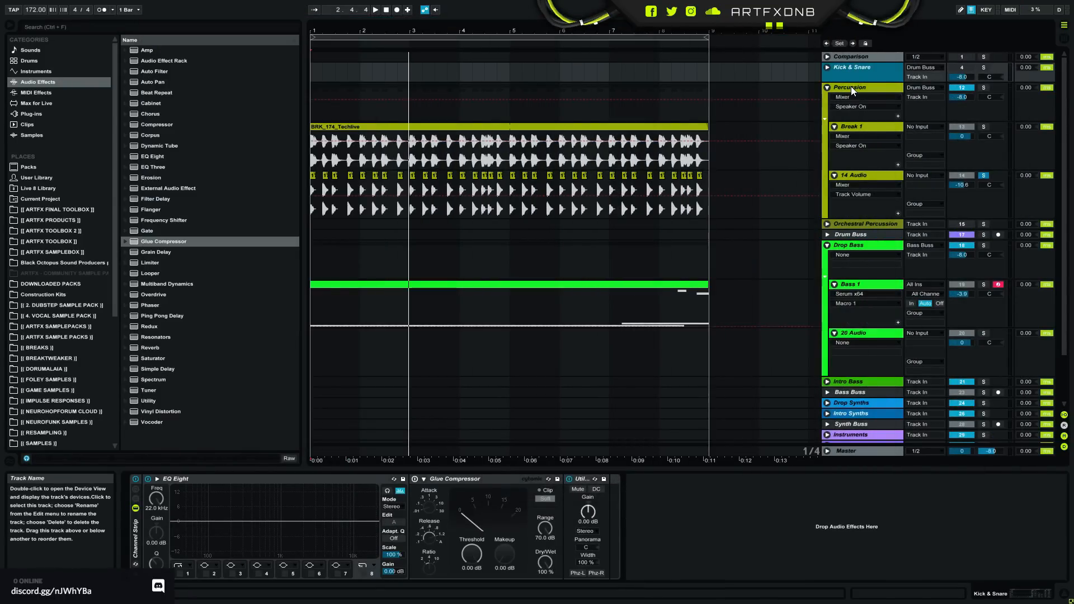
- Turn off the EQ Eight and Utility devices on the Percussion group
{"action": "left_click", "coordinate": [851, 88]}
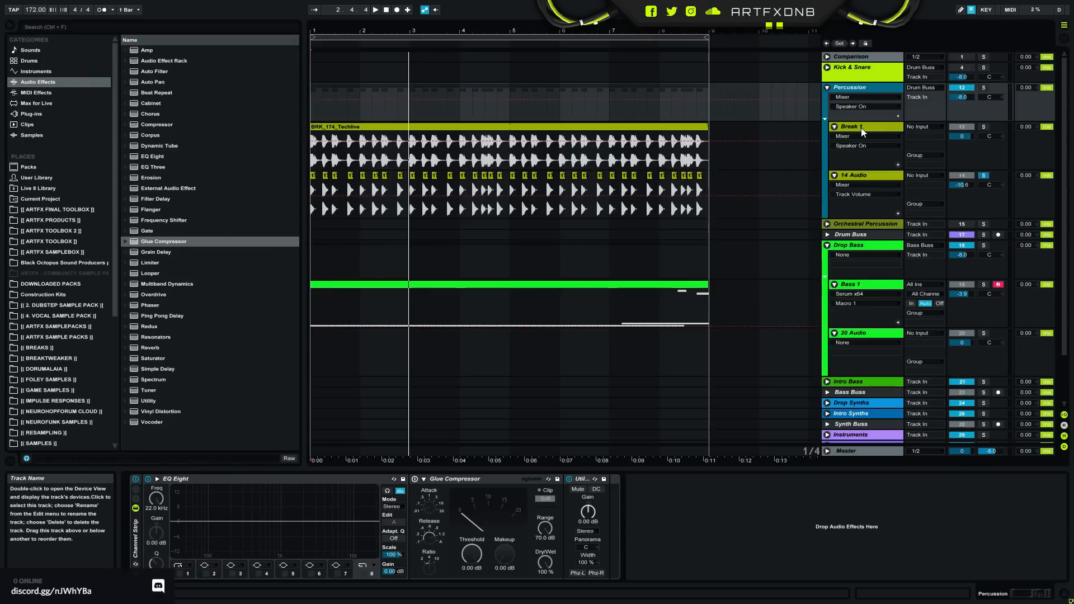
{"action": "left_click", "coordinate": [569, 479]}
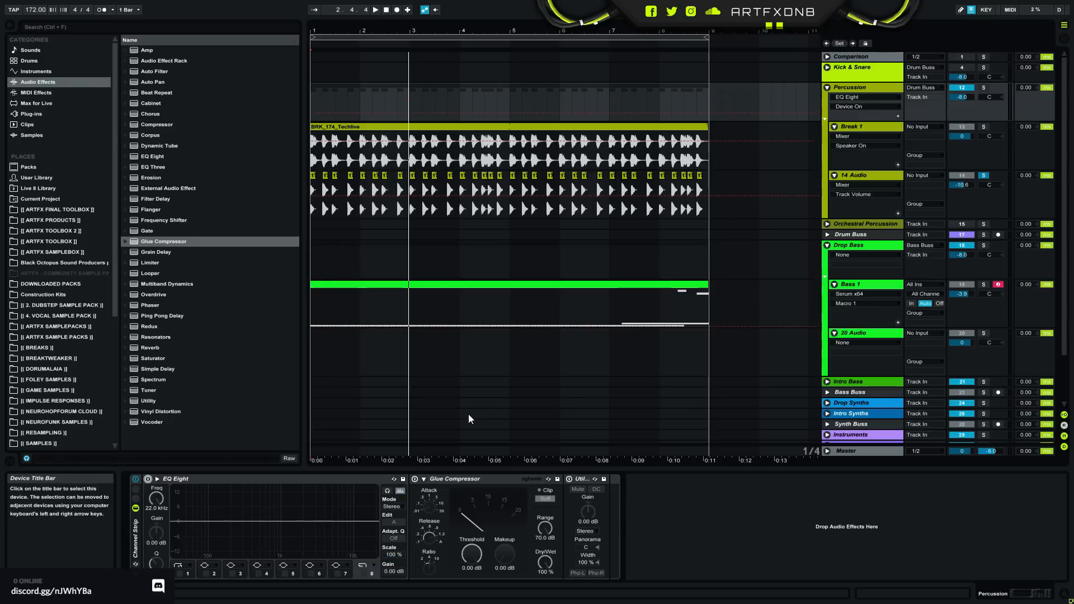
- Inspect the device chains of the Break 1, 14 Audio and Master tracks
{"action": "left_click", "coordinate": [864, 126]}
{"action": "left_click", "coordinate": [853, 176]}
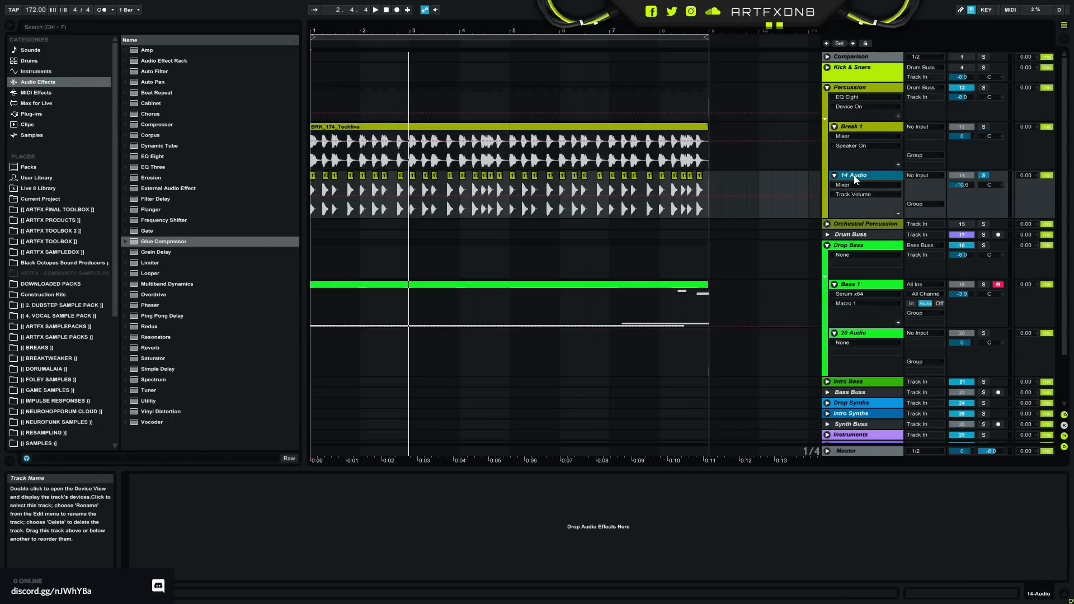
{"action": "left_click", "coordinate": [865, 127]}
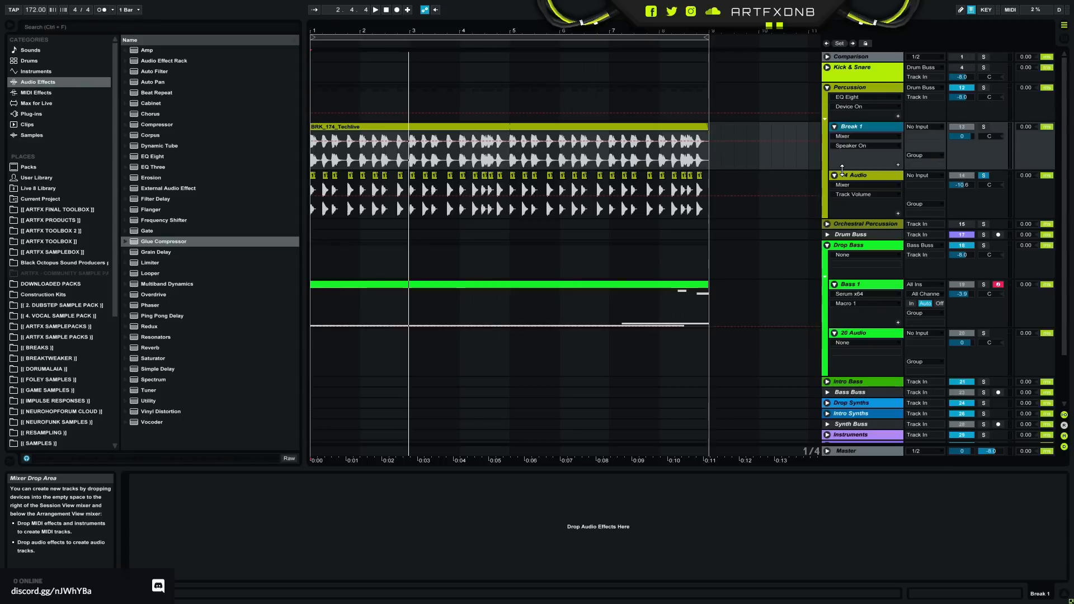
{"action": "scroll", "coordinate": [867, 234], "scroll_direction": "down", "scroll_amount": 3}
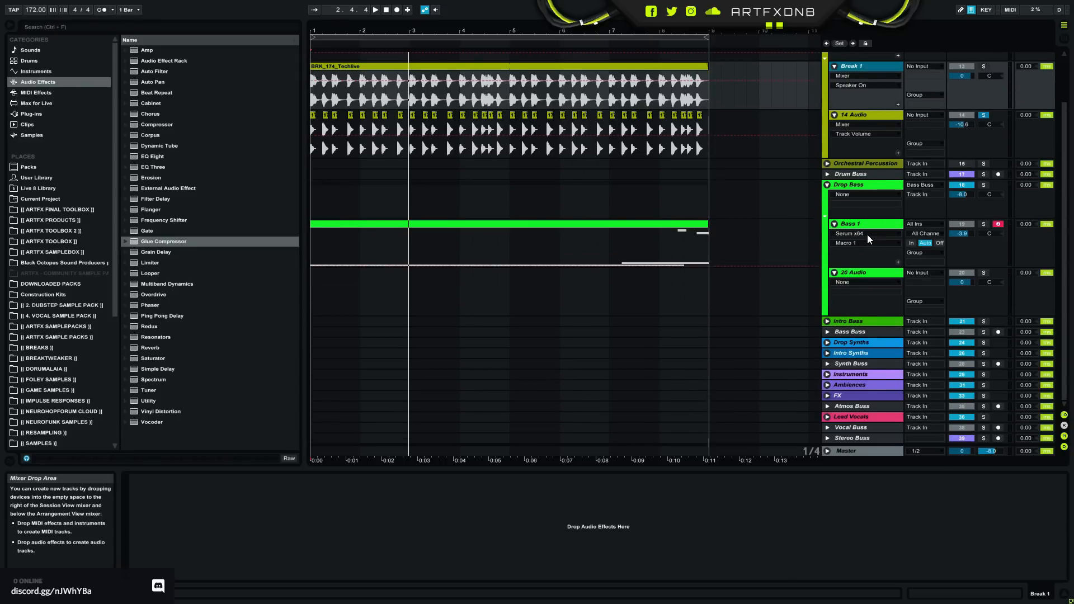
{"action": "left_click", "coordinate": [846, 453]}
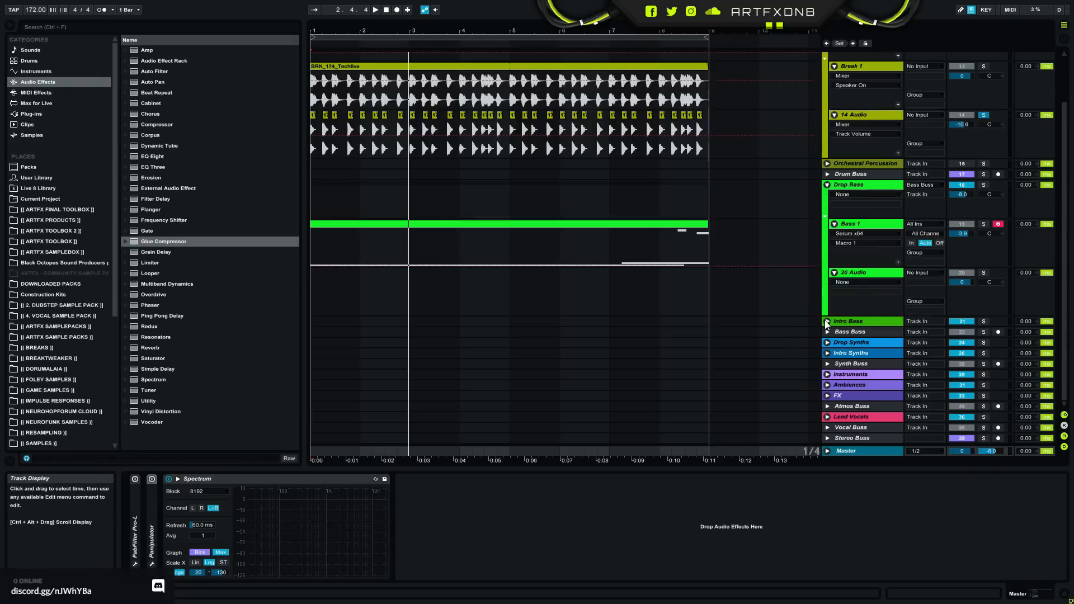
- Solo the Percussion group and deactivate its Break 1 and 14 Audio tracks
{"action": "scroll", "coordinate": [824, 320], "scroll_direction": "up", "scroll_amount": 3}
{"action": "left_click", "coordinate": [874, 90]}
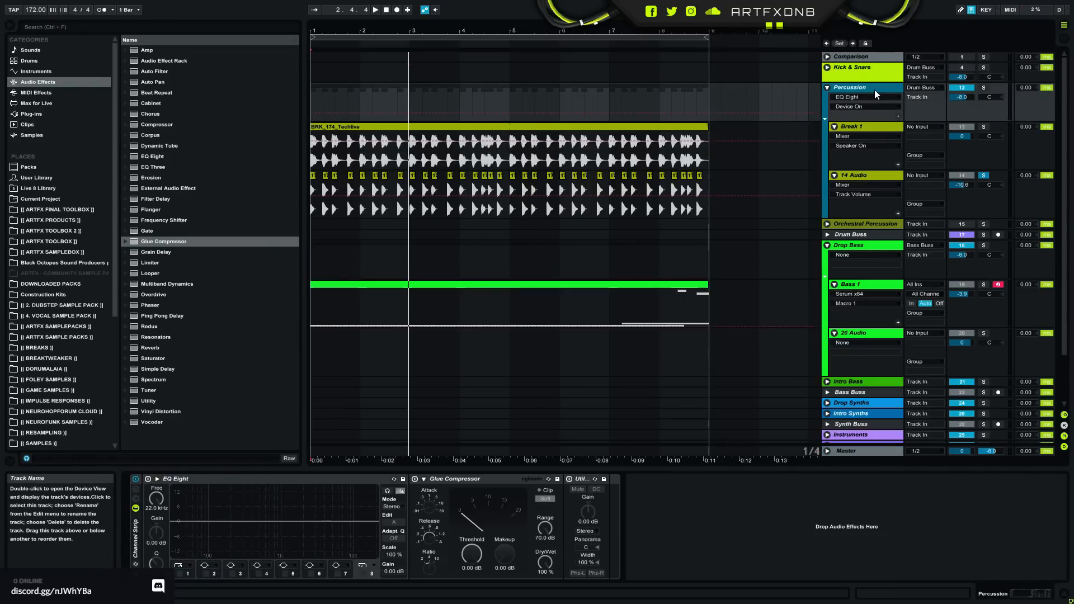
{"action": "left_click", "coordinate": [984, 88]}
{"action": "left_click", "coordinate": [361, 128]}
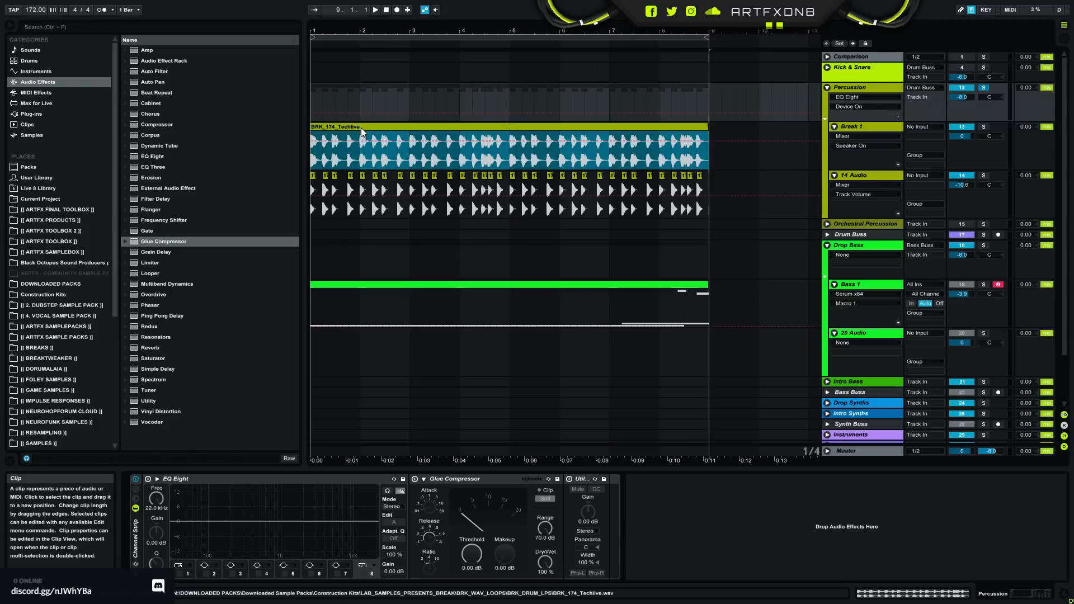
{"action": "left_click", "coordinate": [962, 127]}
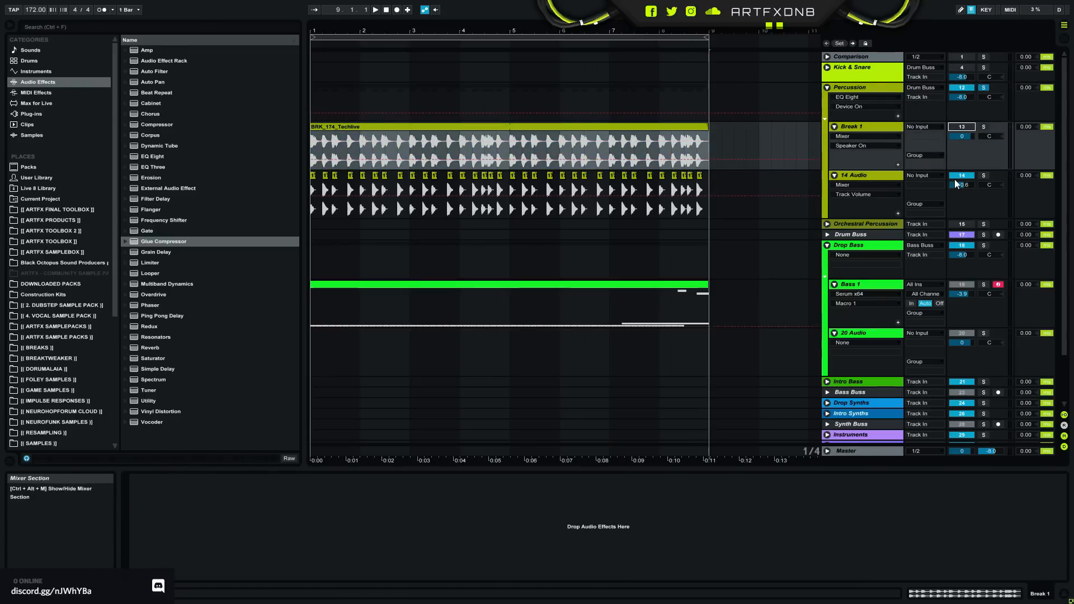
- Insert a new audio track below 14 Audio in the Percussion group and select it
{"action": "right_click", "coordinate": [880, 176]}
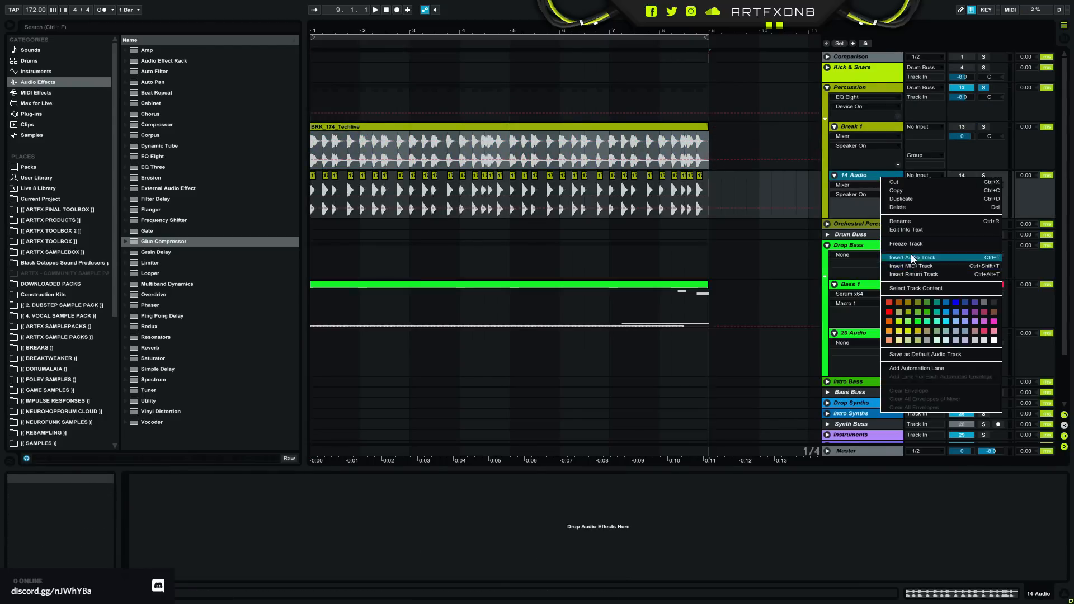
{"action": "key", "text": "Escape"}
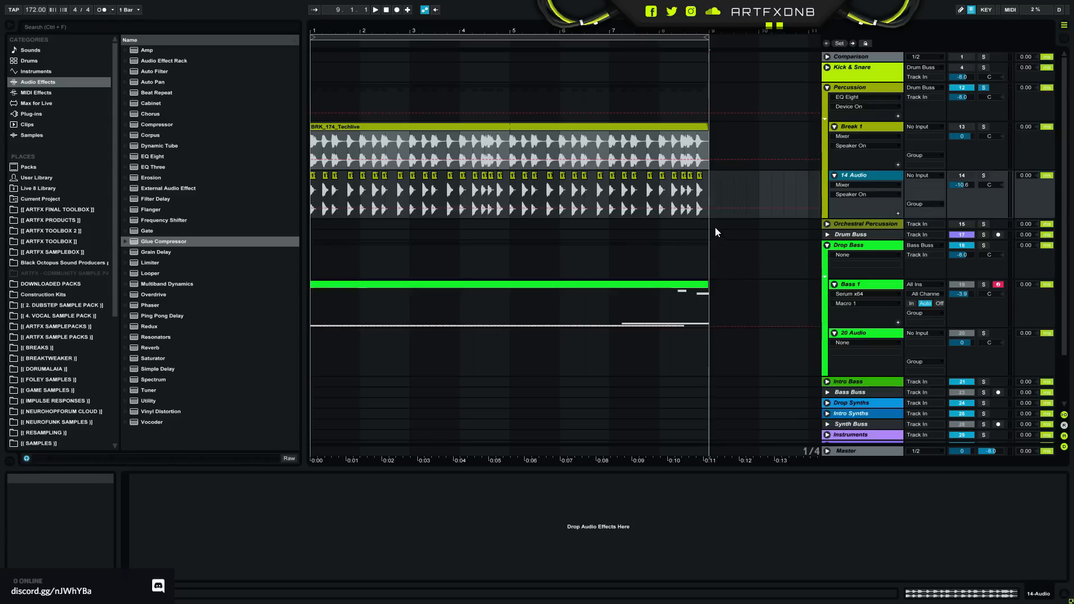
{"action": "key", "text": "ctrl+t"}
{"action": "left_click", "coordinate": [879, 224]}
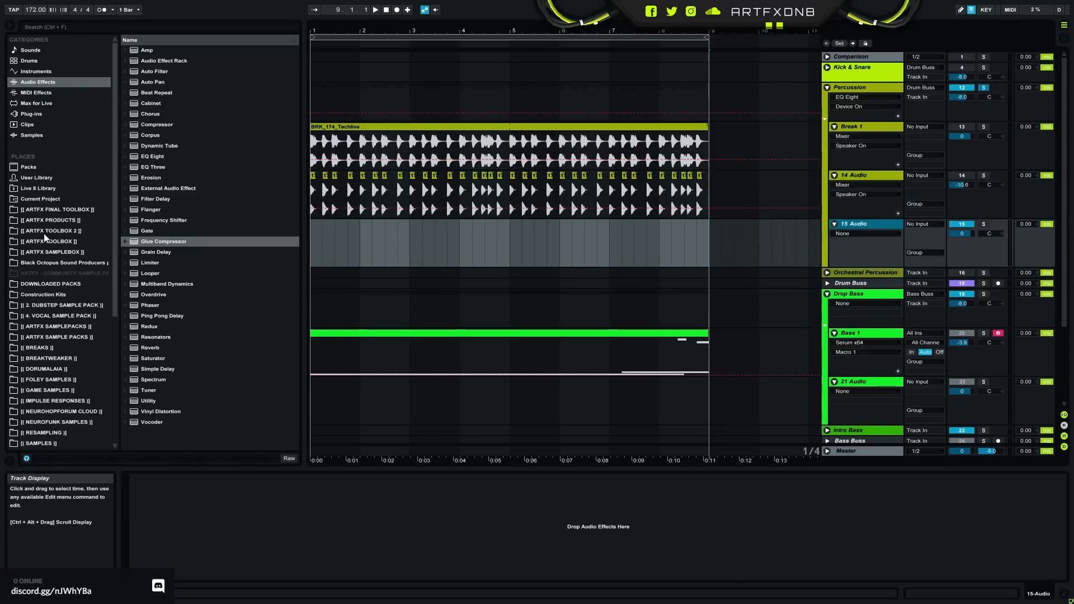
- Browse the downloaded packs and audition the Headroom, Diver_Tops and Diver_Kick break loops at 174 BPM
{"action": "left_click", "coordinate": [65, 284]}
{"action": "left_click_drag", "start_coordinate": [292, 268], "coordinate": [303, 226]}
{"action": "left_click", "coordinate": [219, 308]}
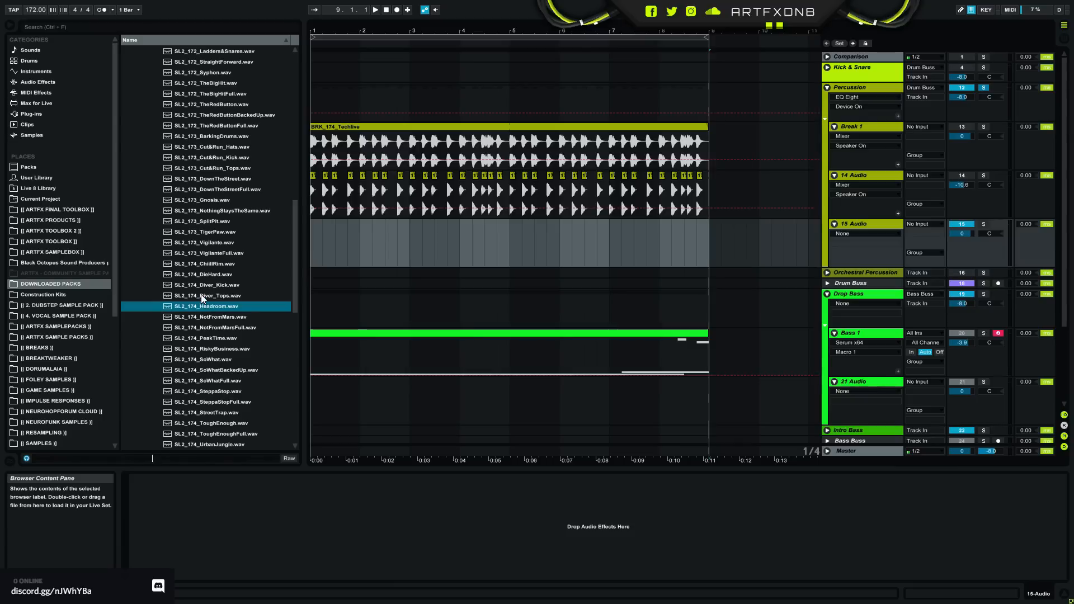
{"action": "left_click", "coordinate": [202, 295]}
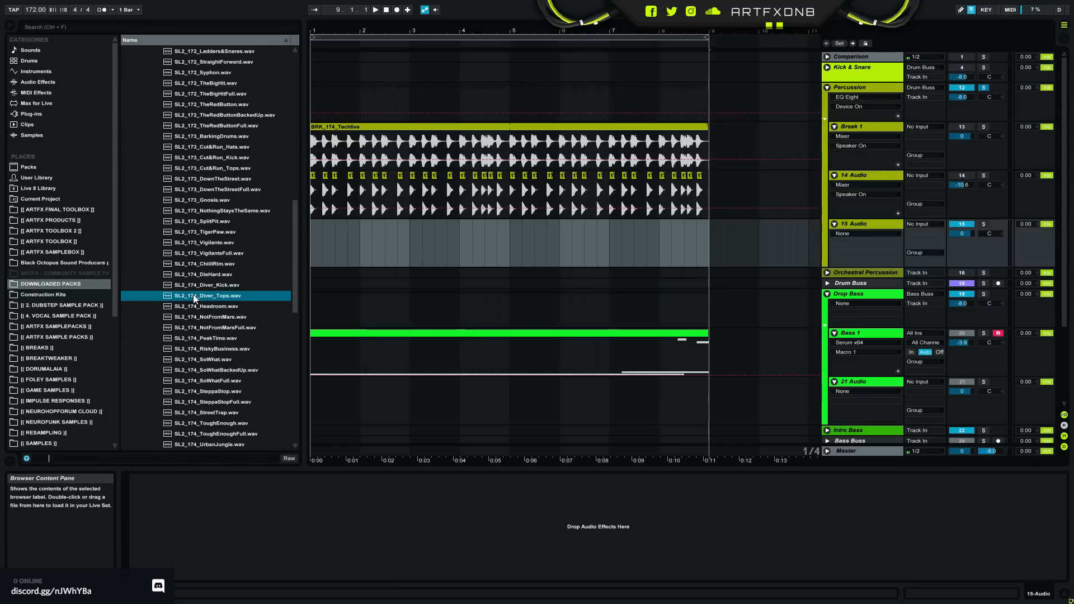
{"action": "left_click", "coordinate": [208, 286]}
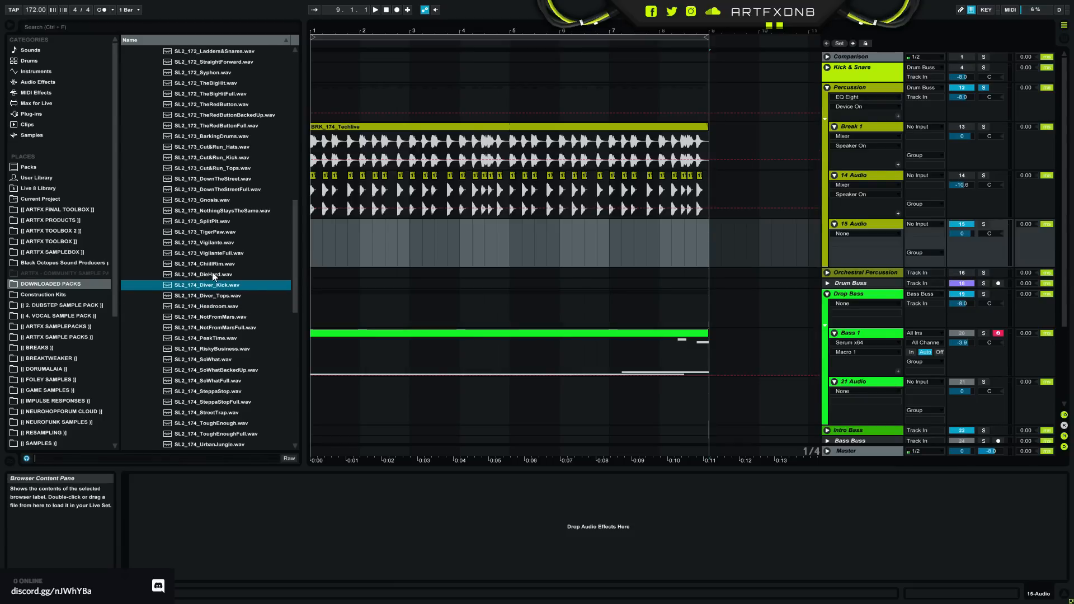
- Place SL2_173_VigilanteFull.wav at the start of the 15 Audio track and extend the clip to bar 9
{"action": "left_click", "coordinate": [214, 253]}
{"action": "left_click_drag", "start_coordinate": [215, 253], "coordinate": [316, 233]}
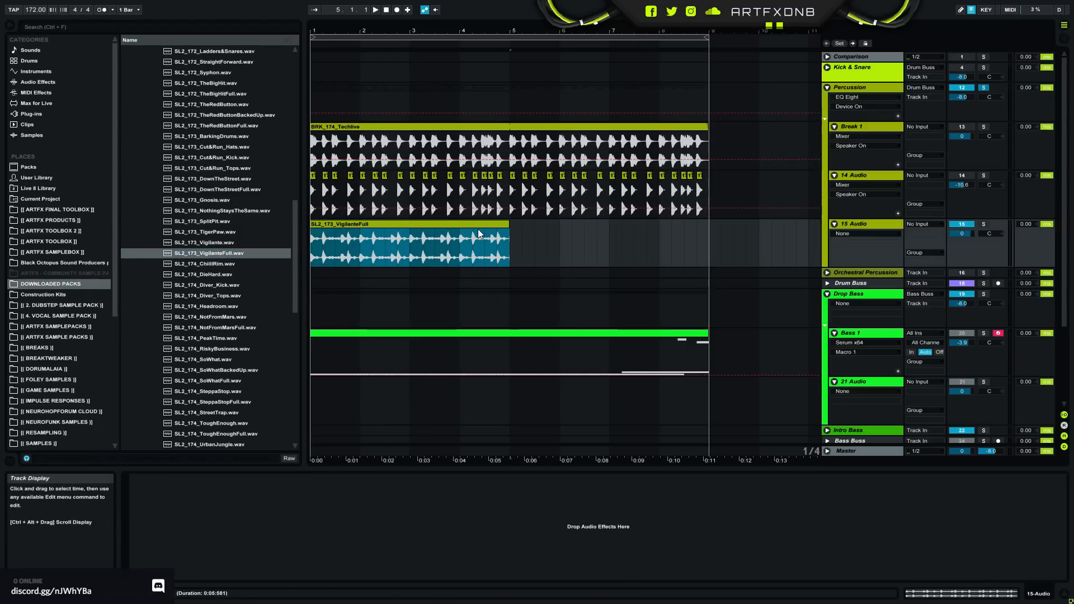
{"action": "left_click_drag", "start_coordinate": [509, 239], "coordinate": [697, 230]}
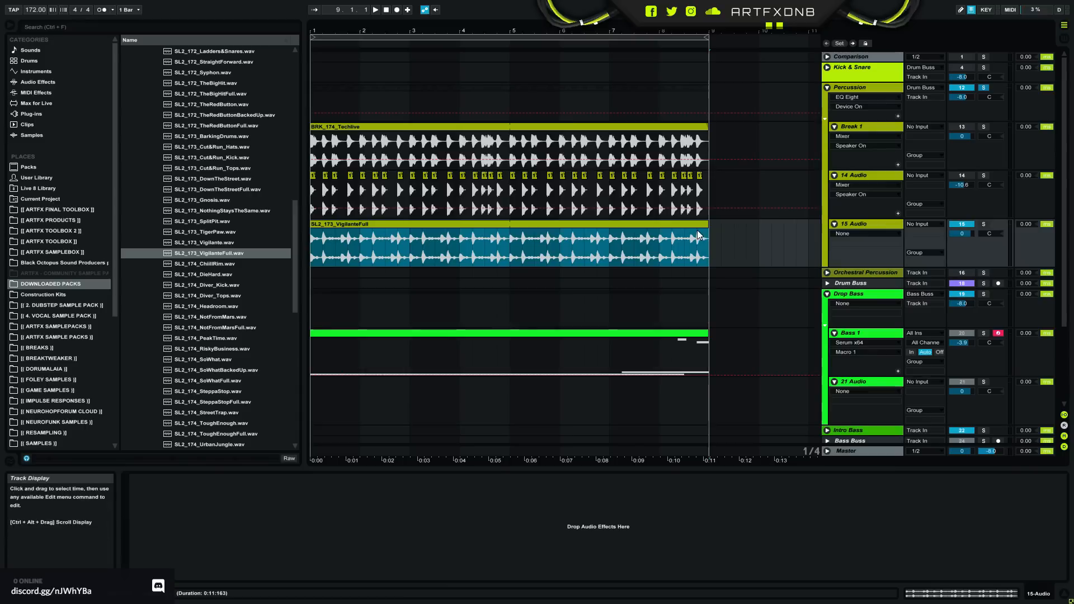
- Set the warp mode of the VigilanteFull clip to Re-Pitch and shrink the clip view
{"action": "double_click", "coordinate": [695, 226]}
{"action": "left_click", "coordinate": [240, 540]}
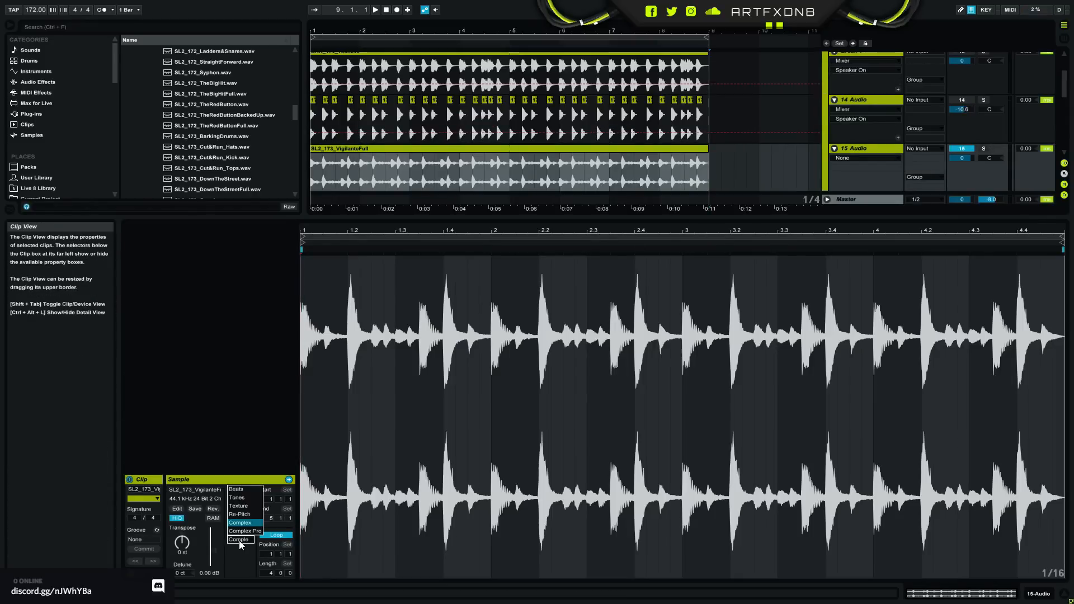
{"action": "left_click", "coordinate": [252, 512]}
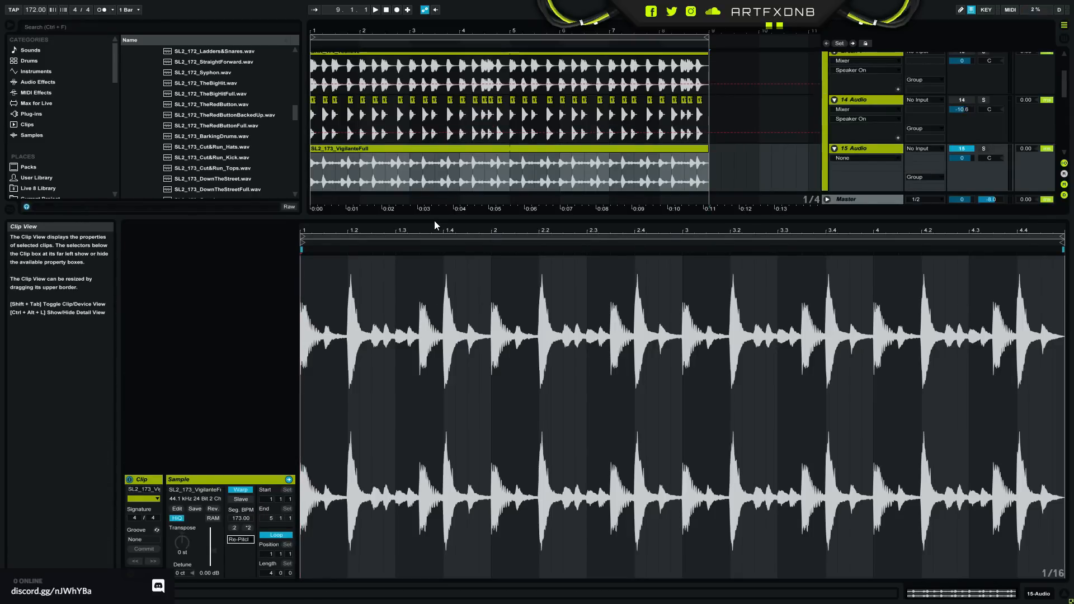
{"action": "left_click_drag", "start_coordinate": [434, 219], "coordinate": [389, 484]}
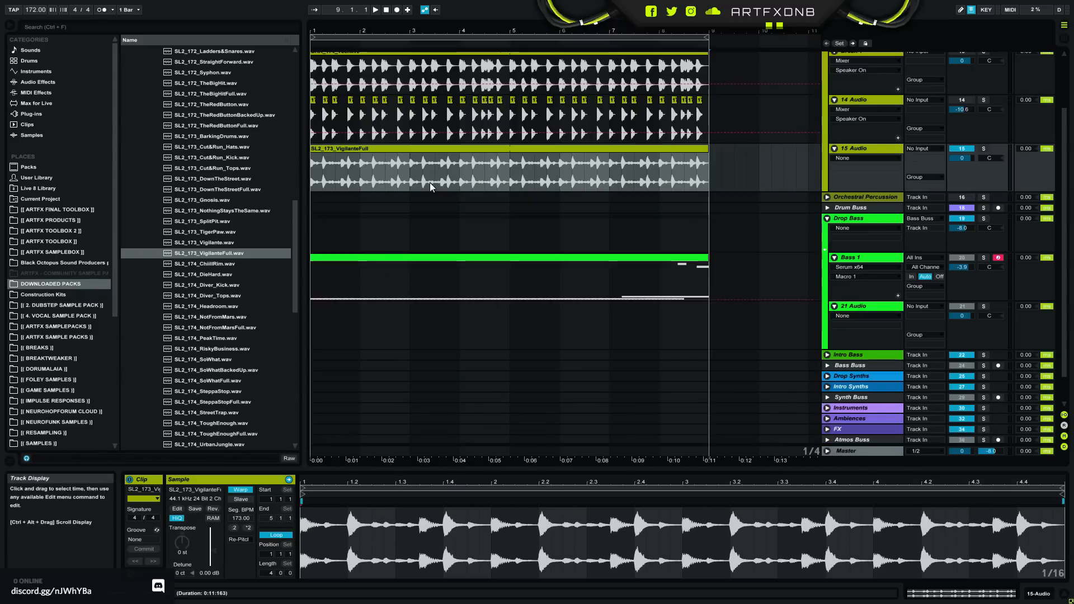
{"action": "scroll", "coordinate": [875, 189], "scroll_direction": "up", "scroll_amount": 3}
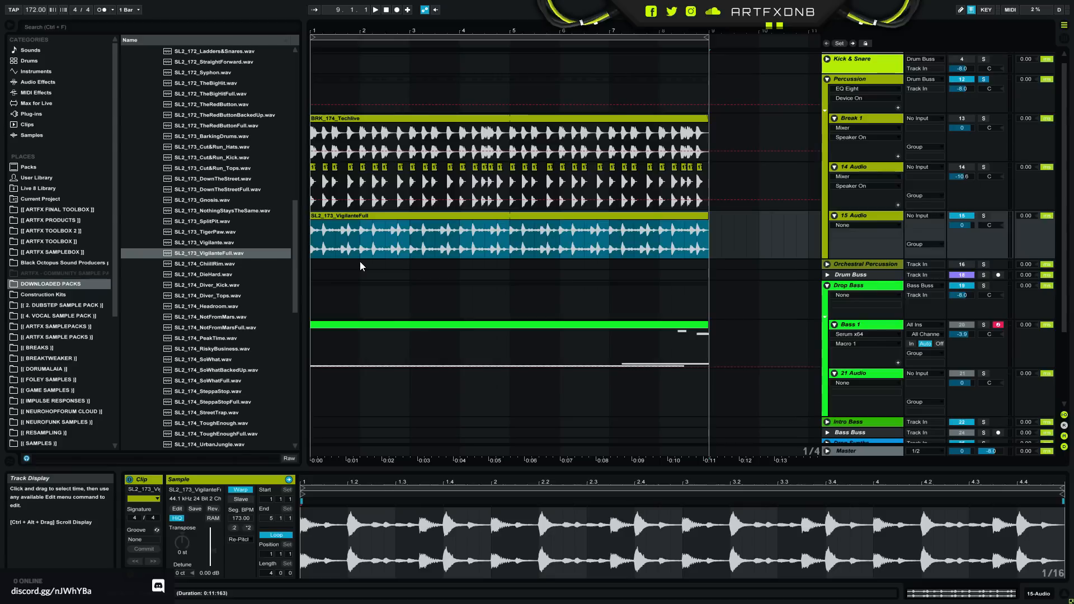
- Play the new break layer, unsolo the Percussion group and play the loop within the full mix
{"action": "key", "text": "space"}
{"action": "key", "text": "space"}
{"action": "left_click", "coordinate": [984, 71]}
{"action": "left_click", "coordinate": [983, 79]}
{"action": "key", "text": "space"}
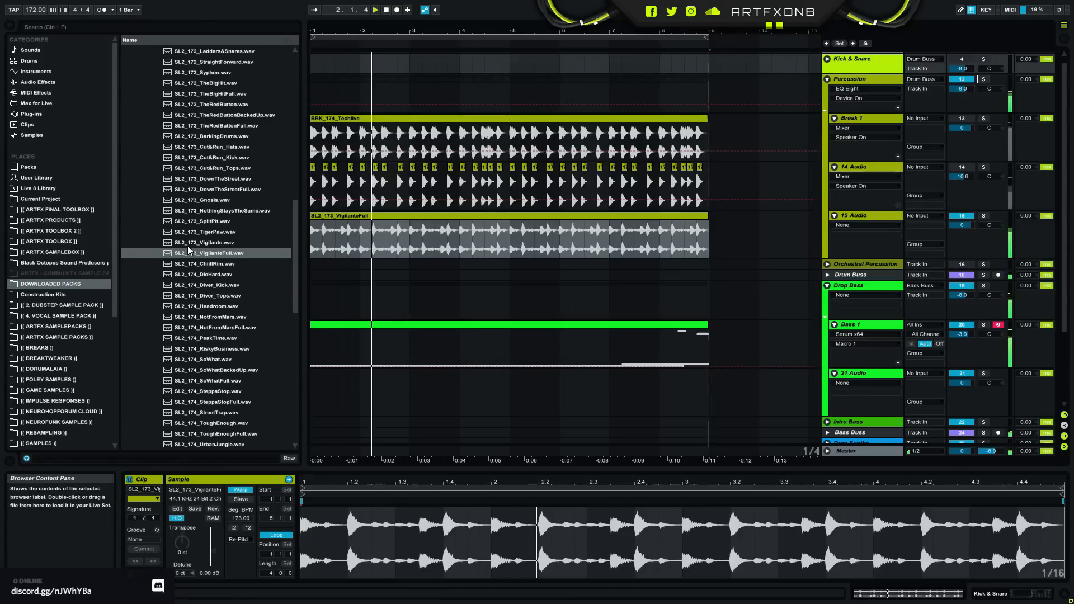
- Replace the 15 Audio clip's sample with SL2_173_TigerPaw.wav and, after listening, with SL2_173_NothingStaysTheSame.wav
{"action": "left_click", "coordinate": [205, 231]}
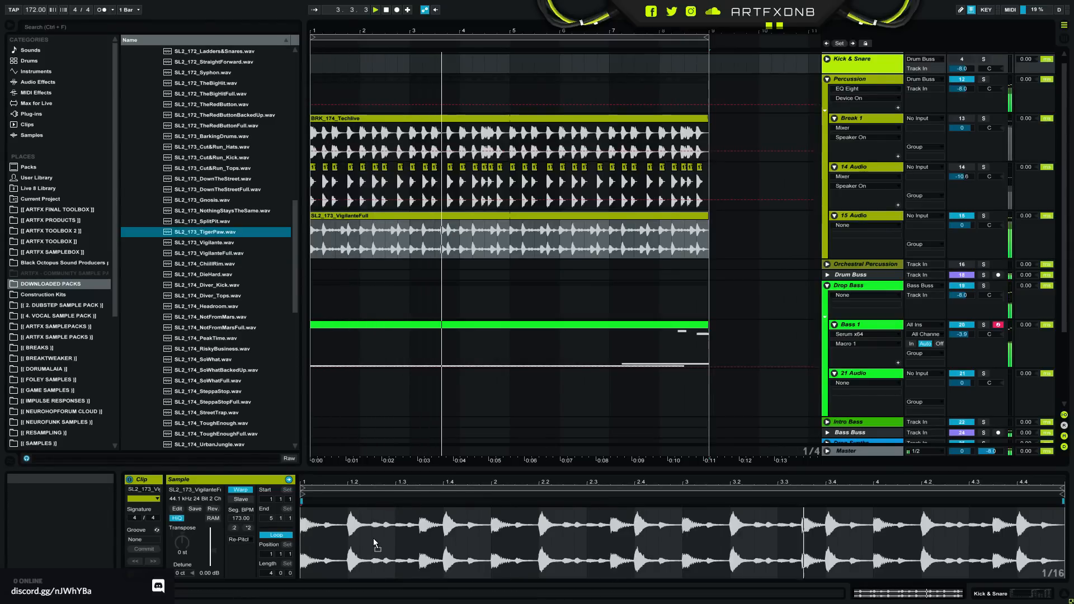
{"action": "left_click_drag", "start_coordinate": [374, 540], "coordinate": [374, 540]}
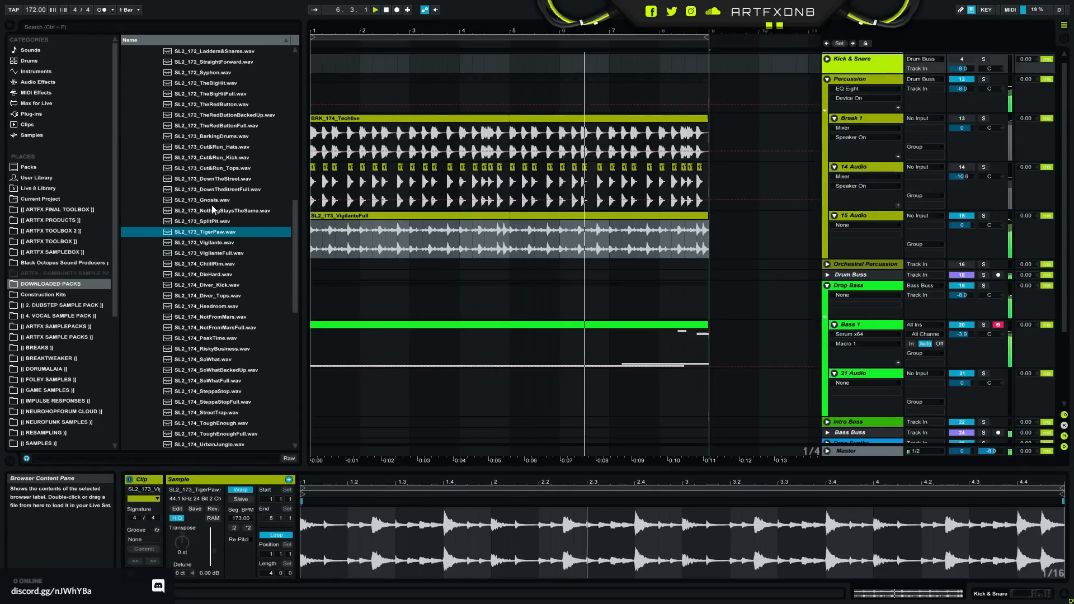
{"action": "left_click_drag", "start_coordinate": [220, 212], "coordinate": [361, 531]}
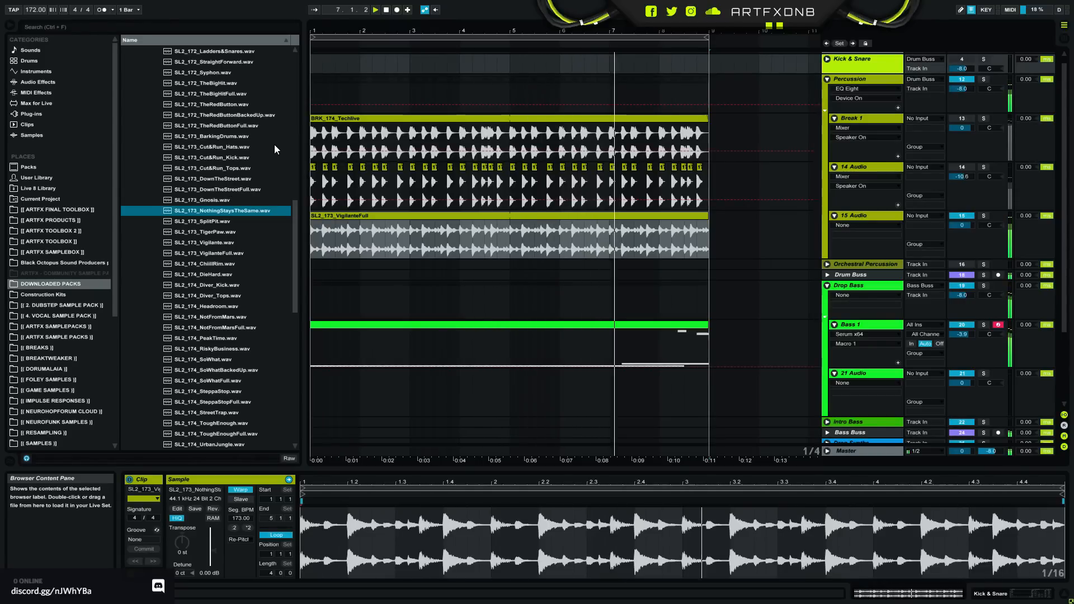
- Swap the 15 Audio clip's sample for SL2_173_DownTheStreet.wav, listen in the mix, and select SL2_172_TheRedButton.wav in the browser
{"action": "left_click", "coordinate": [206, 177]}
{"action": "left_click_drag", "start_coordinate": [391, 513], "coordinate": [388, 531]}
{"action": "key", "text": "space"}
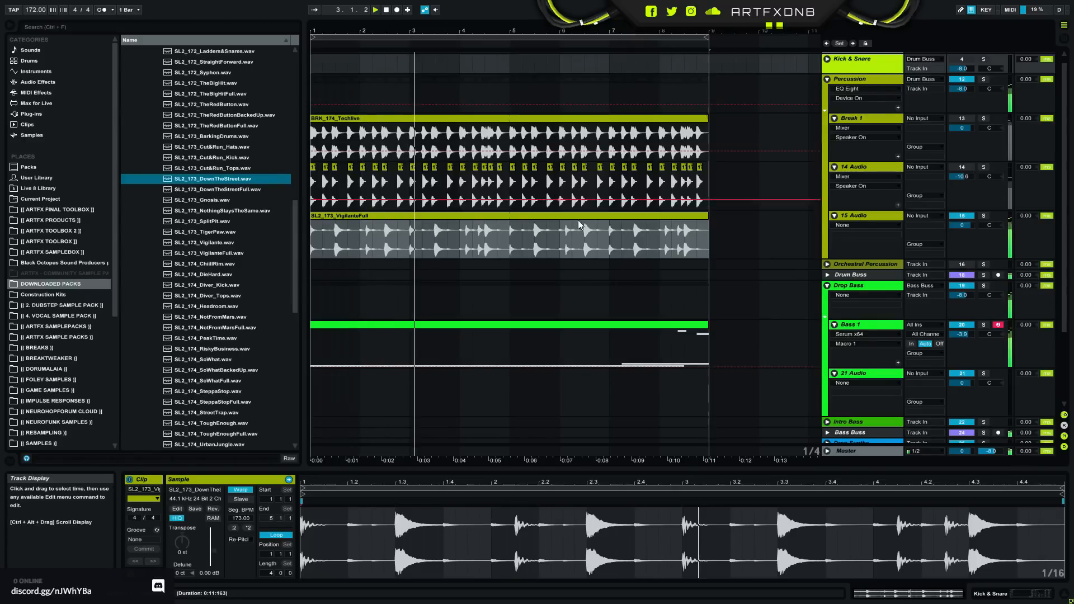
{"action": "left_click", "coordinate": [226, 102]}
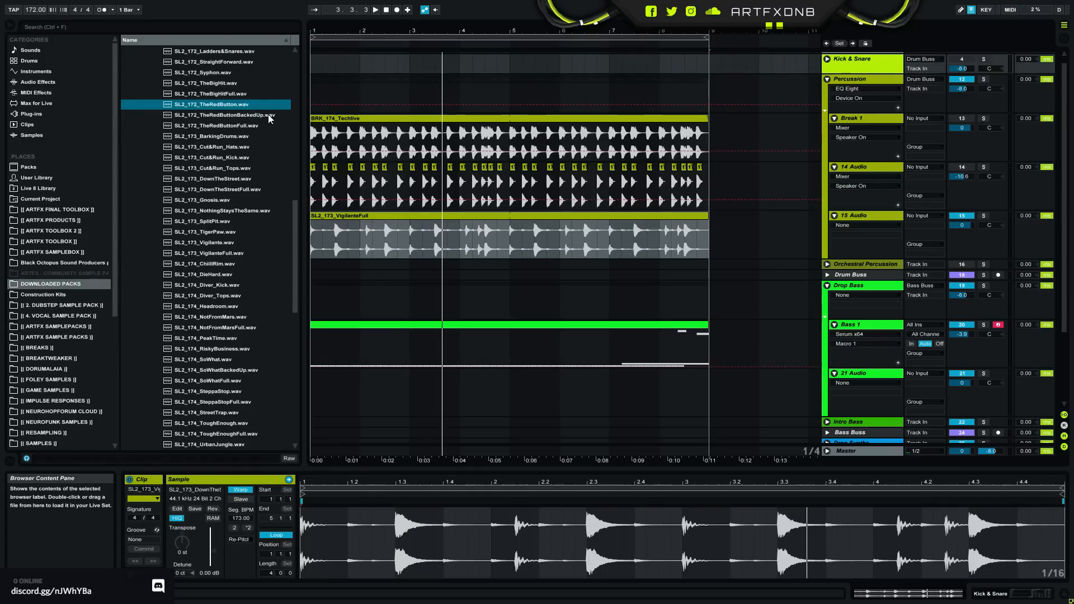
- Reactivate Break 1 and 14 Audio, deactivate 15 Audio, and play the soloed Percussion group from the start
{"action": "left_click", "coordinate": [961, 127]}
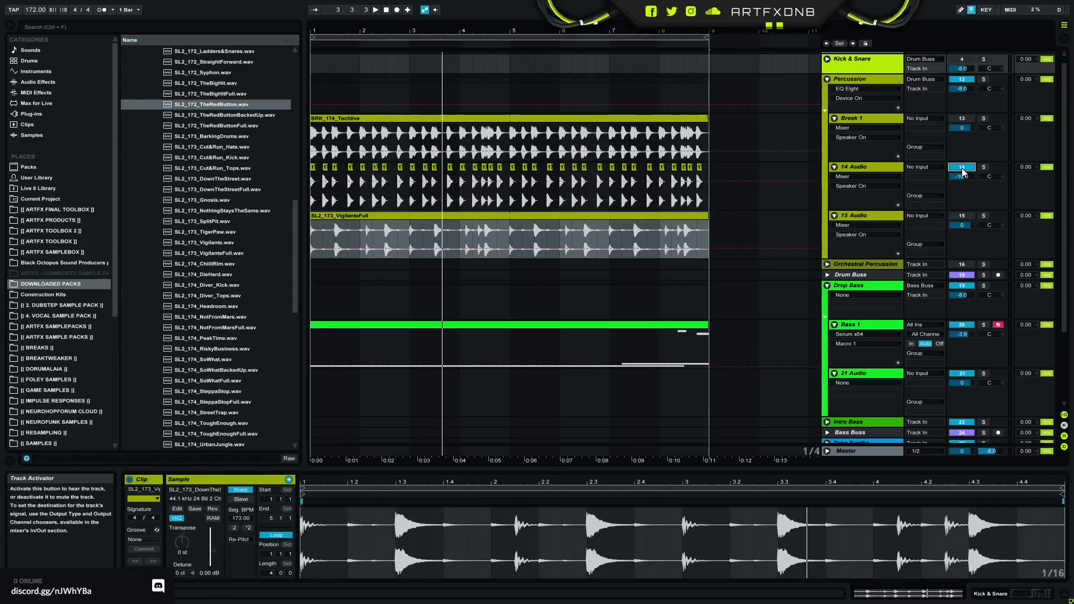
{"action": "left_click", "coordinate": [962, 118]}
{"action": "left_click", "coordinate": [984, 79]}
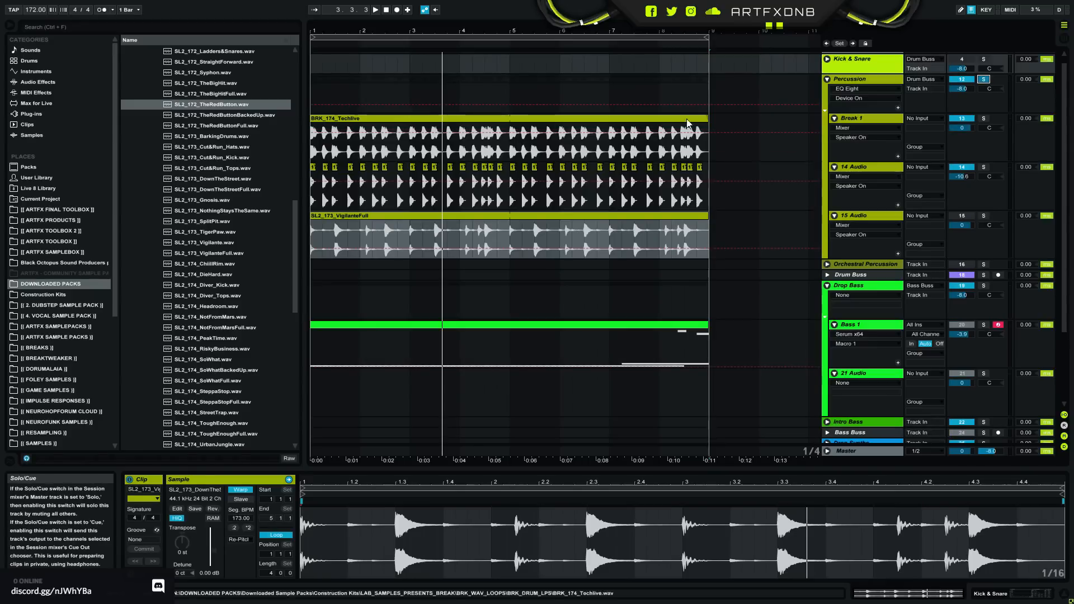
{"action": "left_click", "coordinate": [313, 93]}
{"action": "key", "text": "space"}
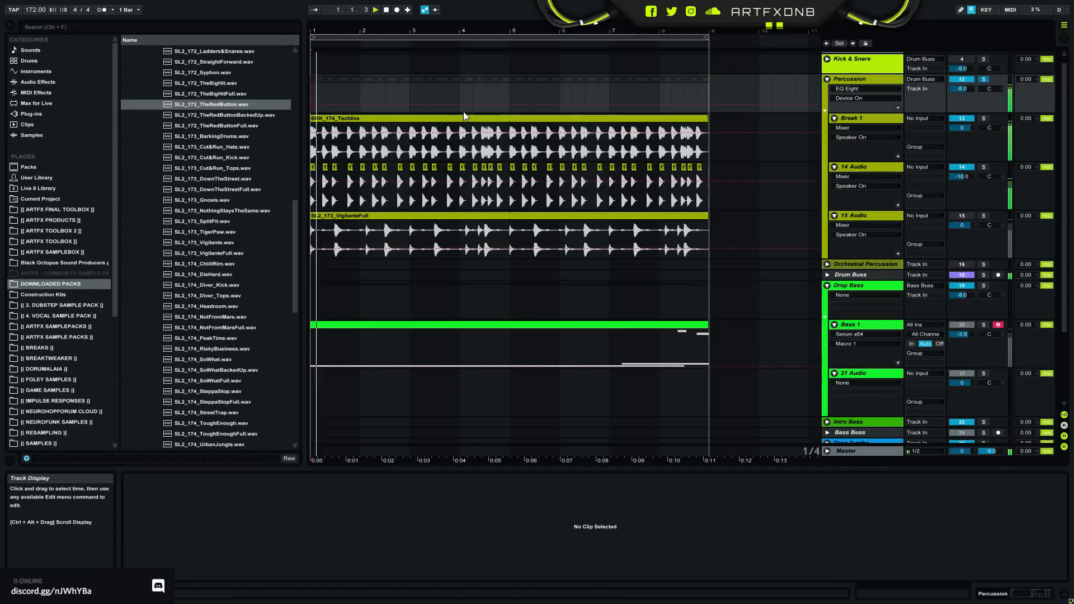
- Solo the Break 1 track and listen to its break by itself
{"action": "left_click", "coordinate": [860, 120]}
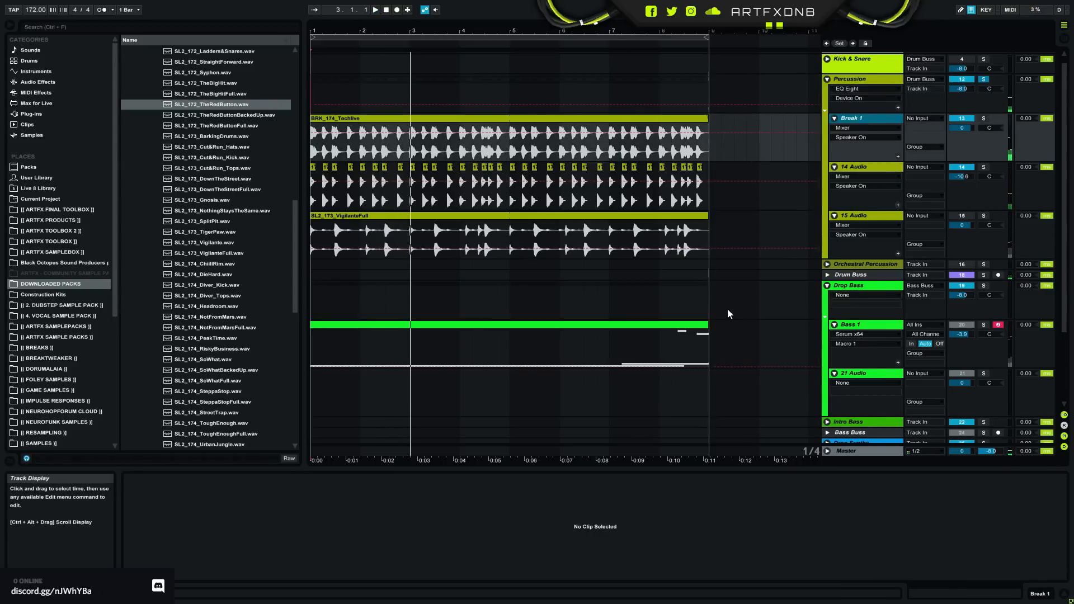
{"action": "left_click", "coordinate": [983, 118]}
{"action": "key", "text": "space"}
{"action": "key", "text": "space"}
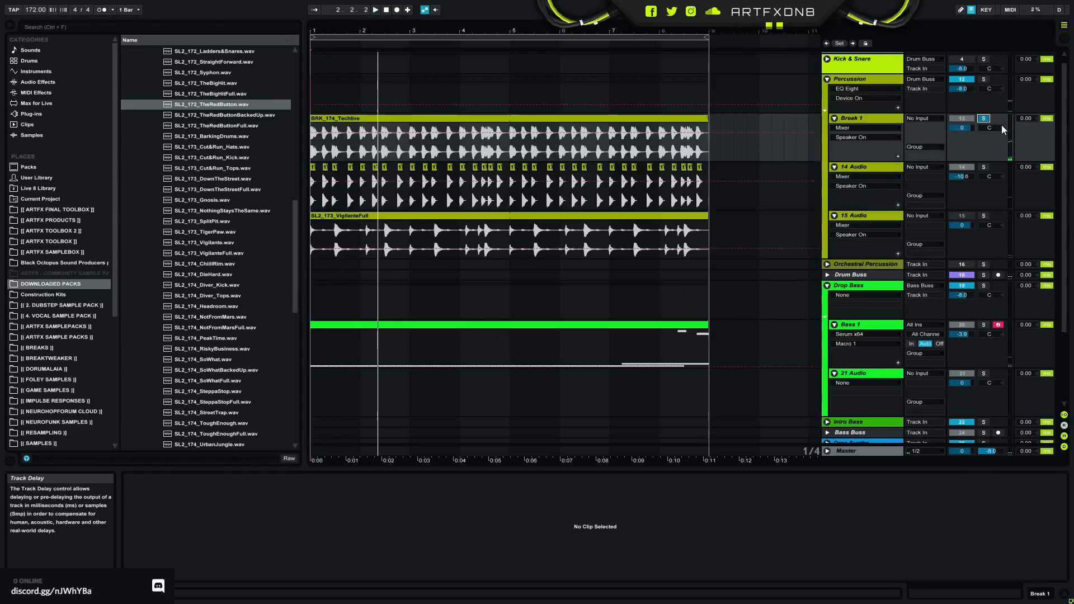
- Show the available audio effects in the browser and view the BRK_174_Techlive clip on Break 1
{"action": "left_click", "coordinate": [863, 119]}
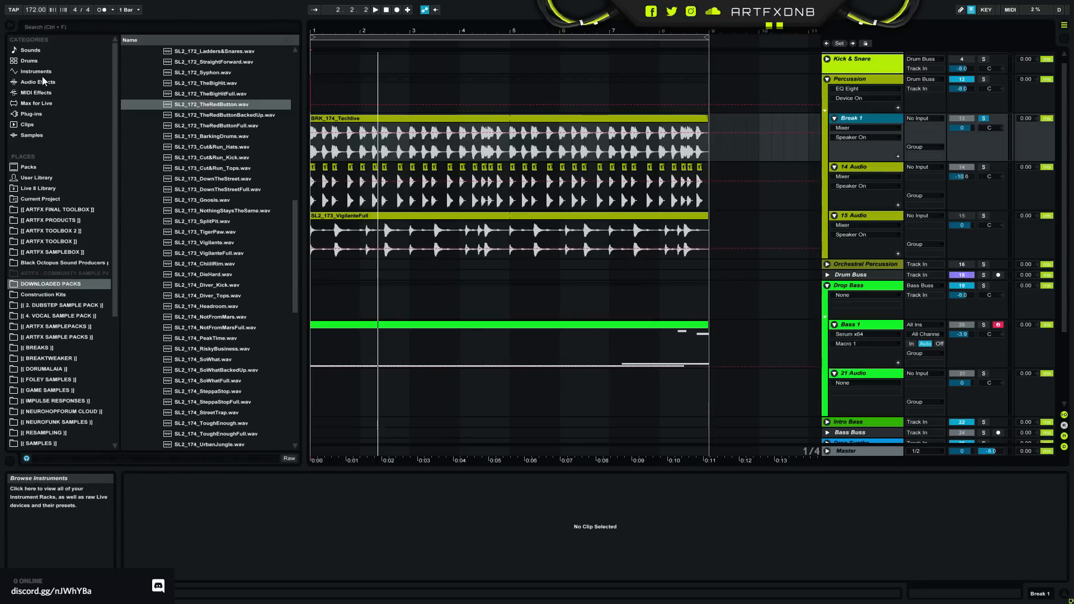
{"action": "left_click", "coordinate": [78, 81]}
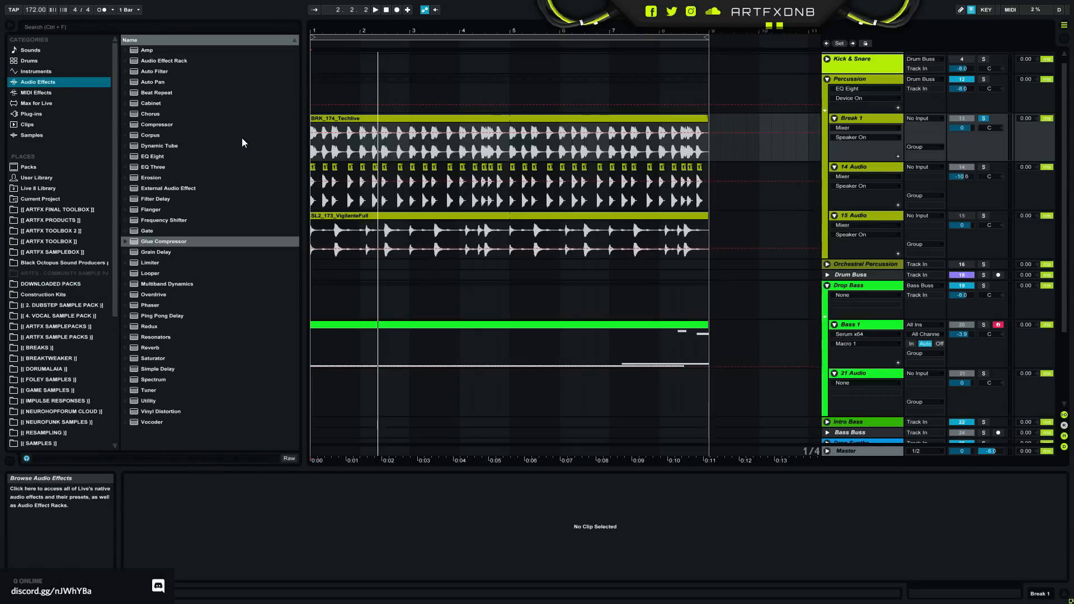
{"action": "left_click", "coordinate": [315, 152]}
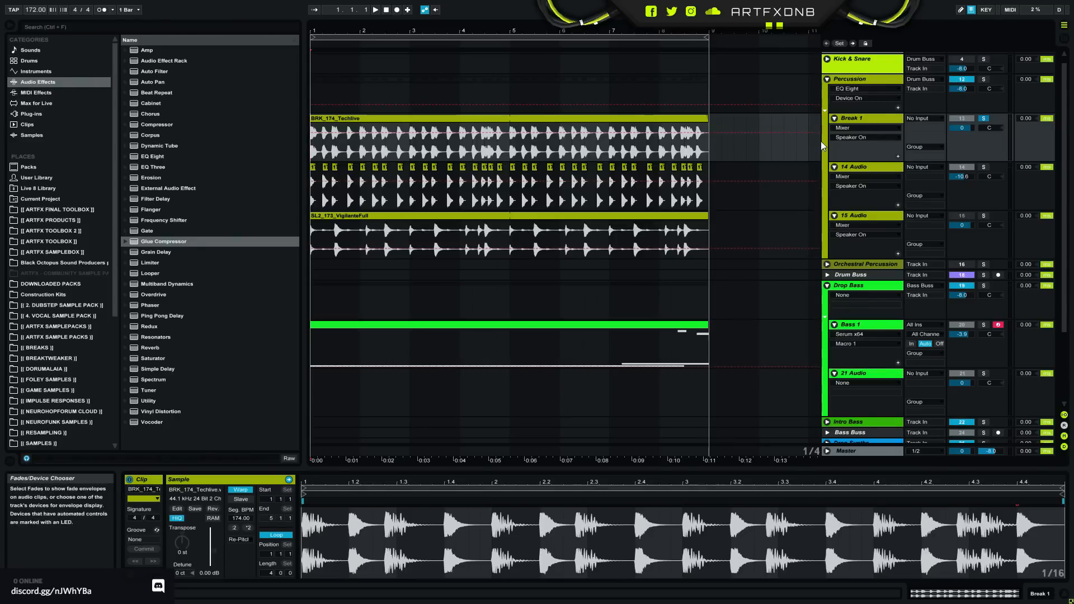
- Delete the 15 Audio track from the Percussion group
{"action": "left_click", "coordinate": [854, 174]}
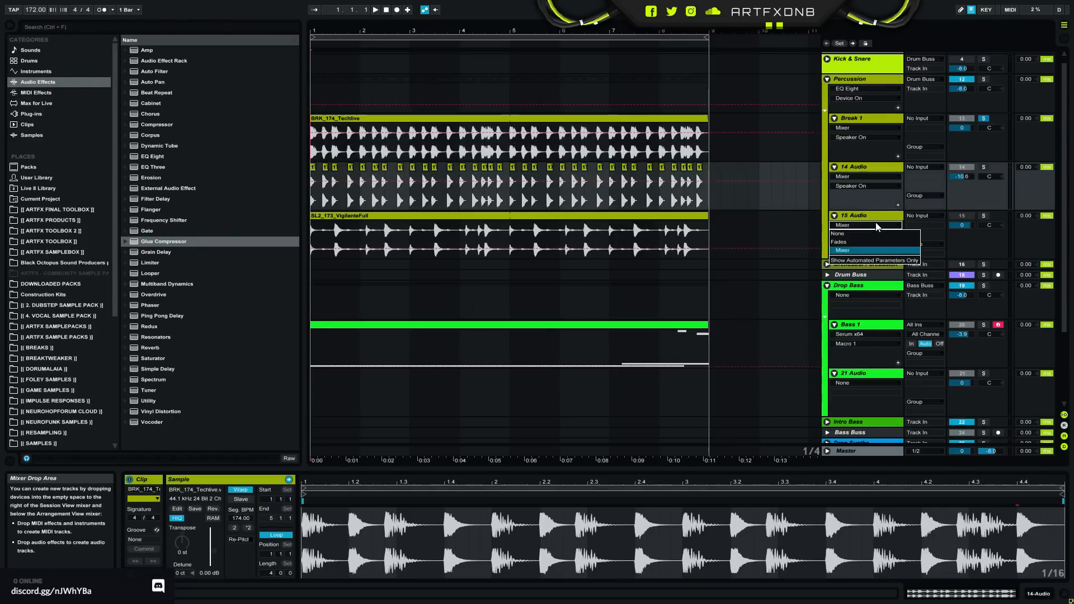
{"action": "left_click", "coordinate": [877, 222]}
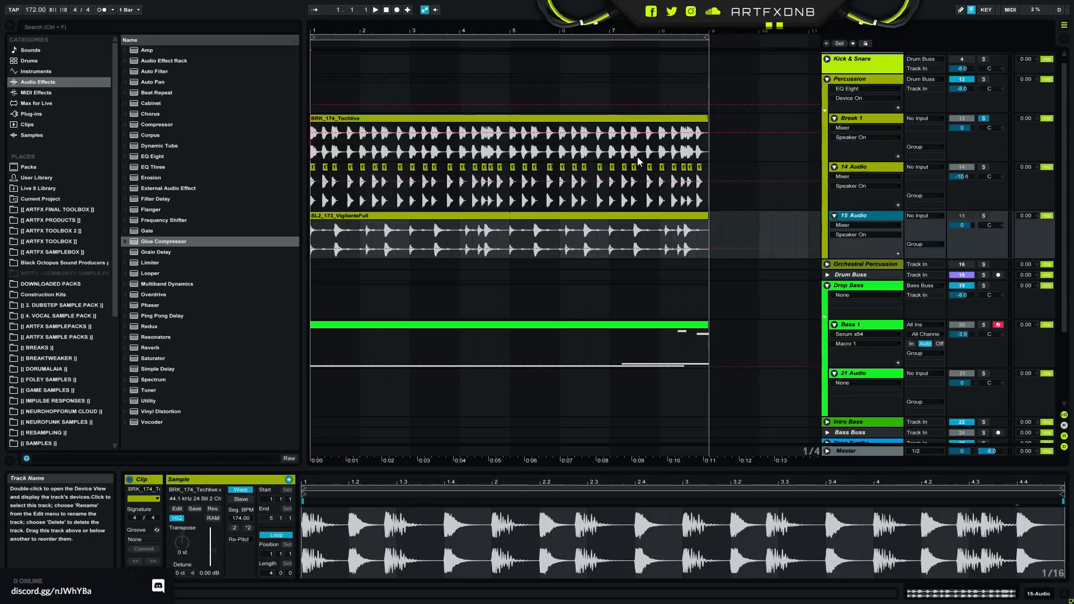
{"action": "key", "text": "Delete"}
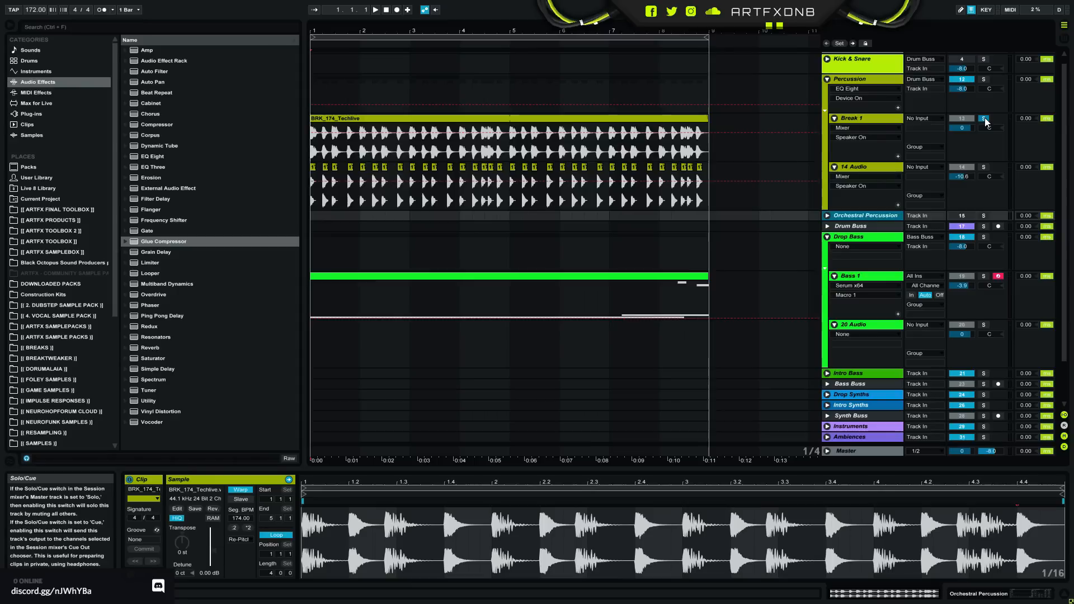
{"action": "left_click", "coordinate": [26, 72]}
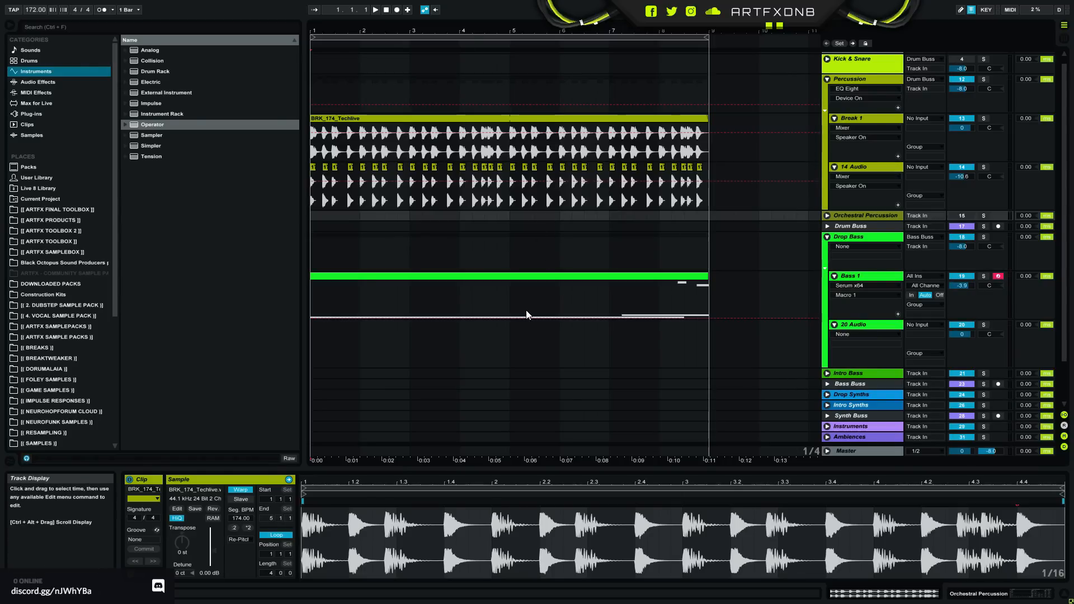
{"action": "left_click", "coordinate": [589, 311]}
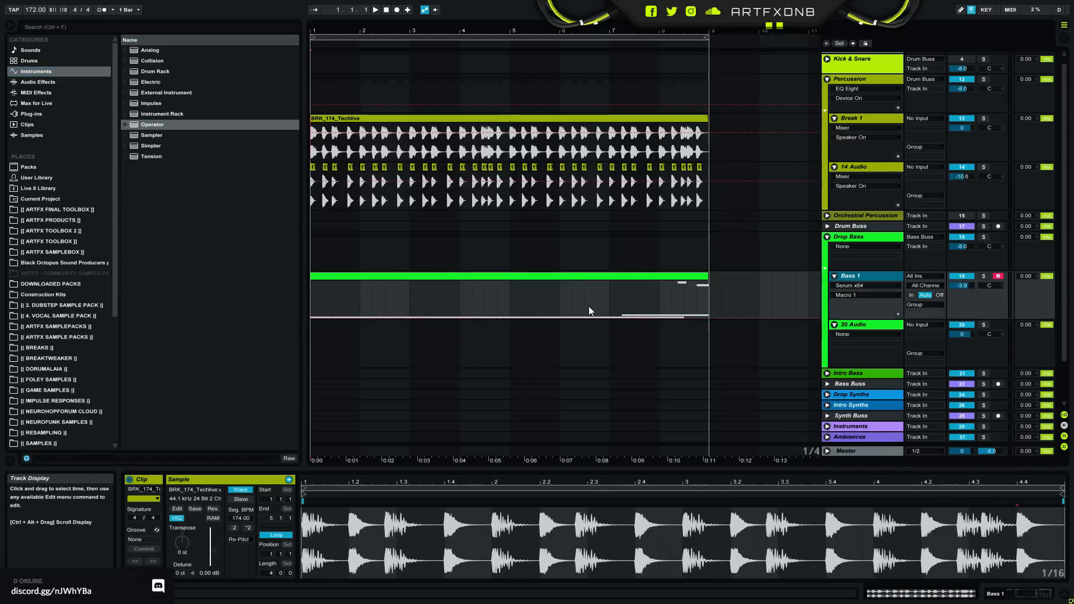
{"action": "left_click", "coordinate": [854, 259]}
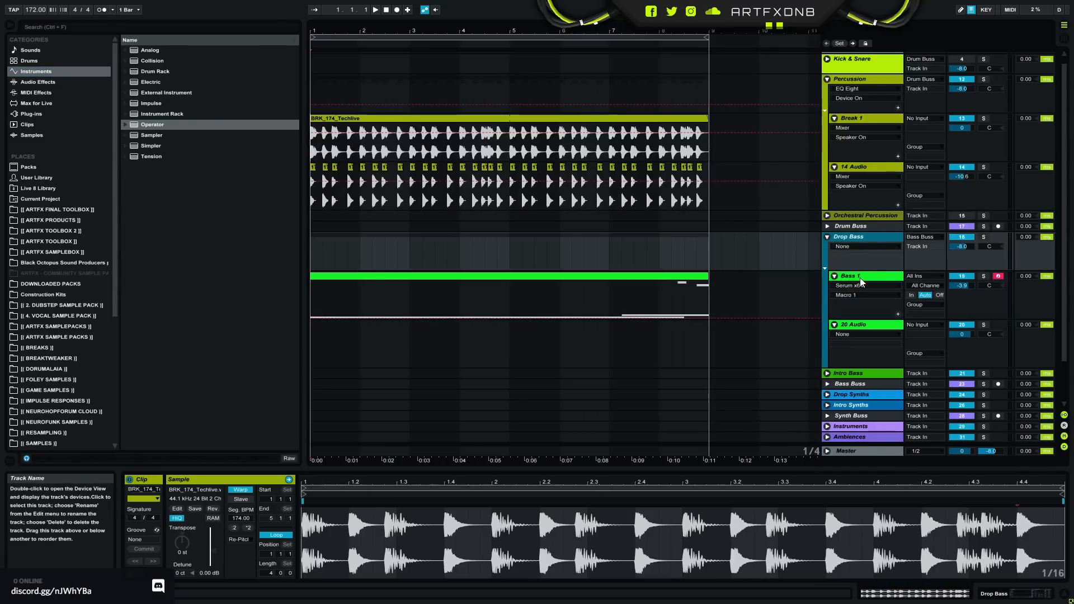
{"action": "left_click", "coordinate": [860, 282]}
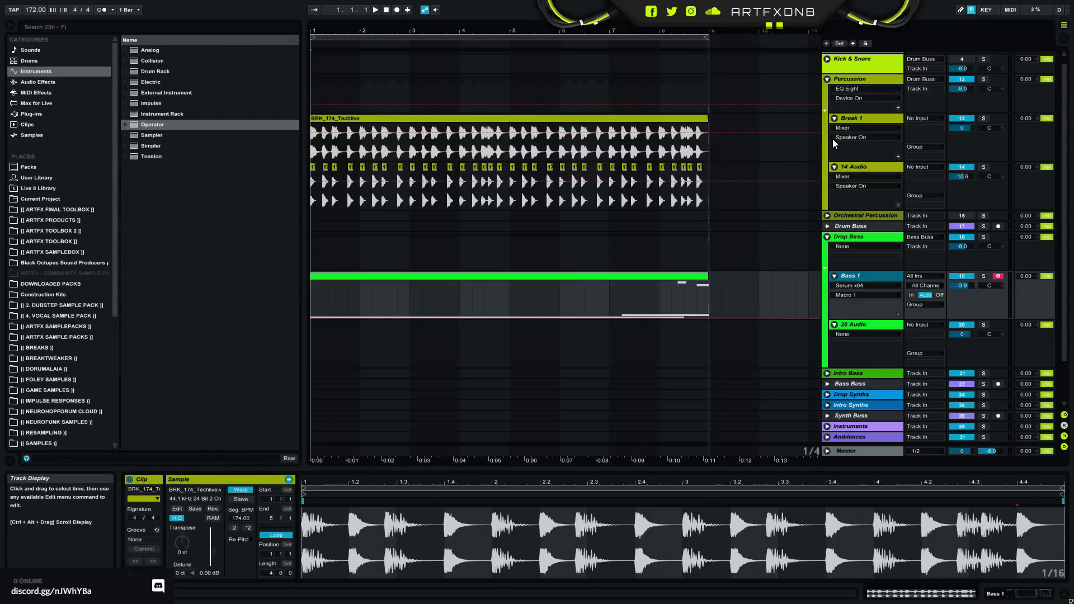
{"action": "left_click", "coordinate": [867, 78]}
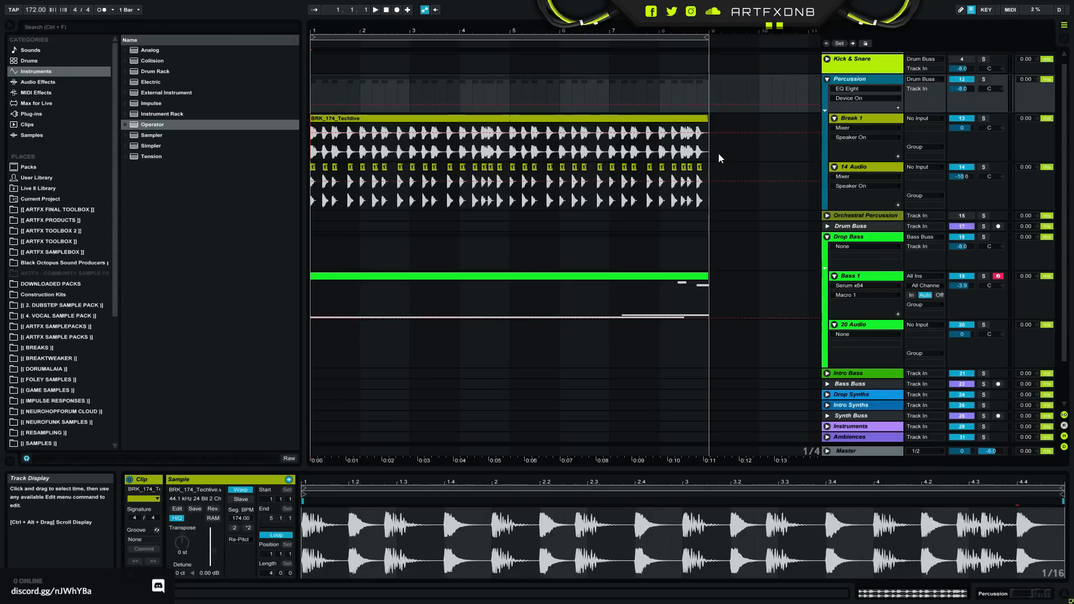
{"action": "left_click", "coordinate": [862, 276]}
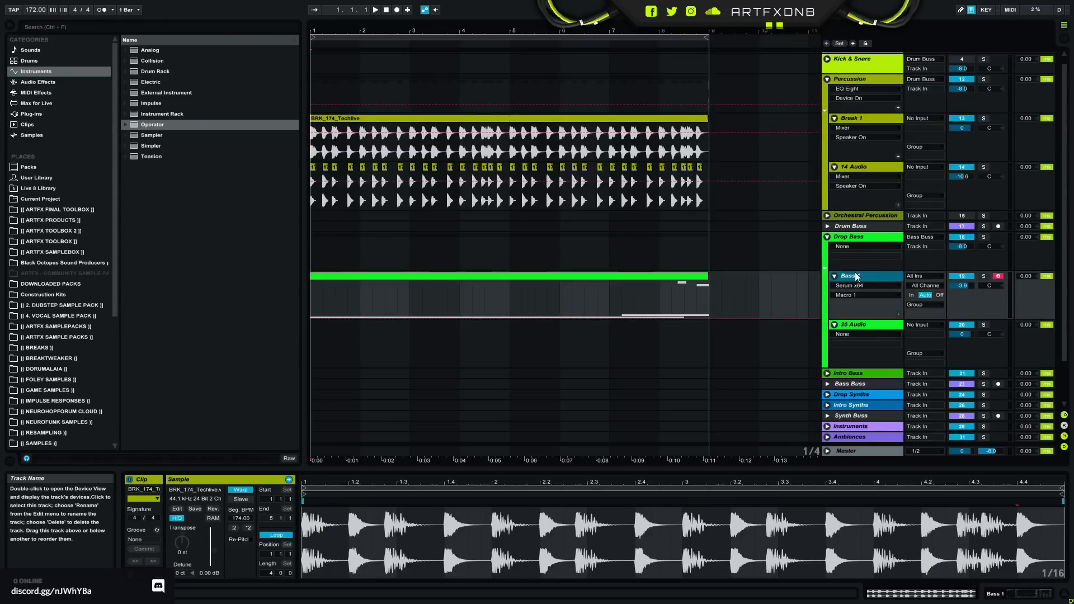
{"action": "left_click", "coordinate": [854, 236]}
{"action": "left_click", "coordinate": [841, 277]}
{"action": "left_click", "coordinate": [867, 236]}
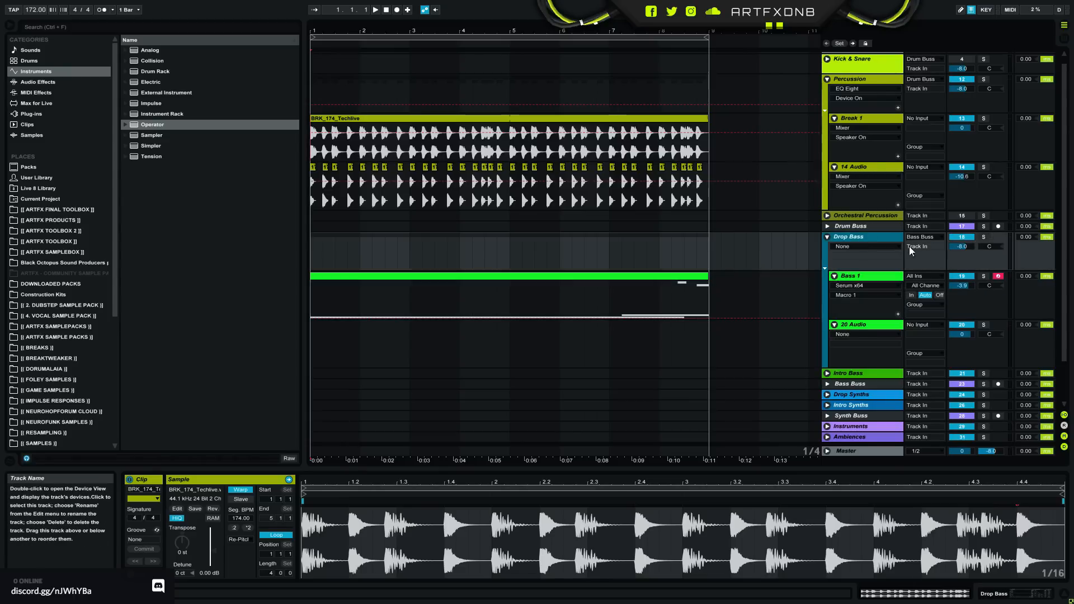
- Show the Bass 1 device chain, open its Serum plug-in window and view the FX page
{"action": "left_click", "coordinate": [875, 275]}
{"action": "left_click", "coordinate": [1038, 594]}
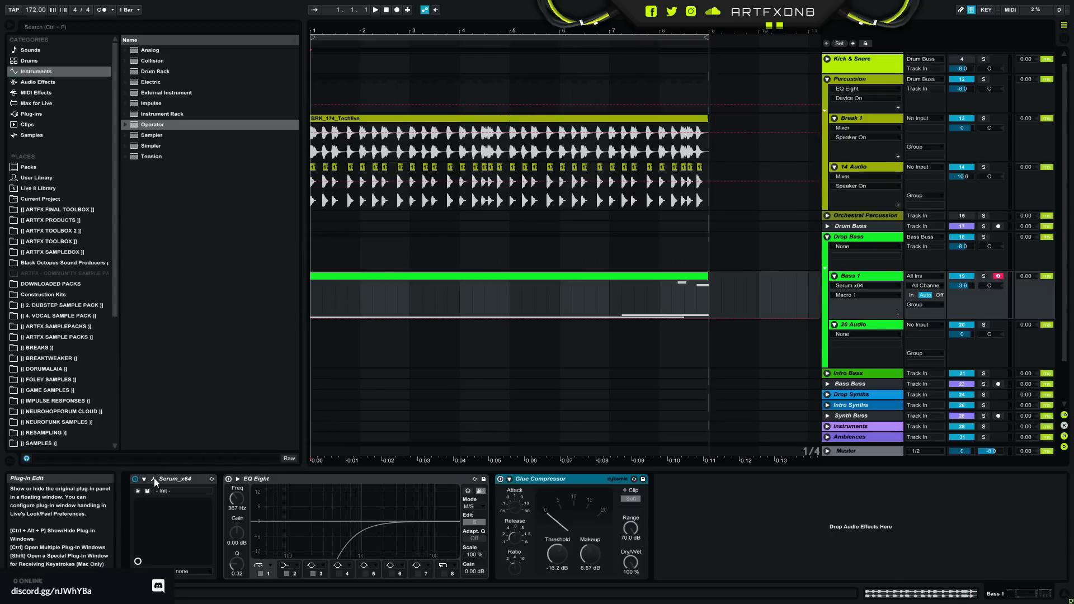
{"action": "key", "text": "ctrl+alt+p"}
{"action": "left_click", "coordinate": [292, 55]}
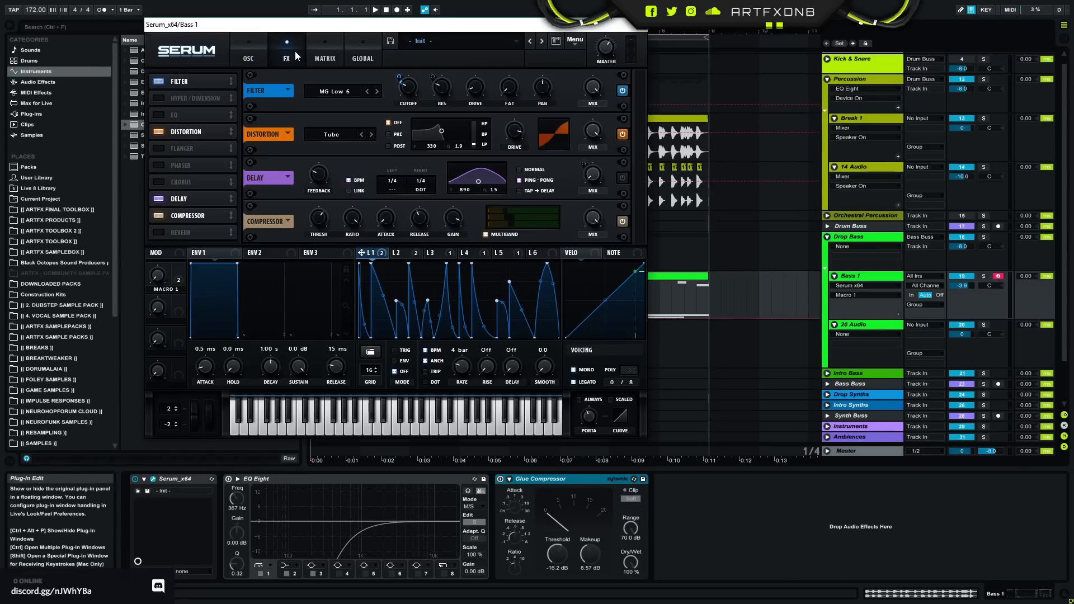
- Bypass the Filter, Distortion and Compressor effects on Serum's FX page
{"action": "left_click", "coordinate": [588, 213]}
{"action": "left_click", "coordinate": [588, 213]}
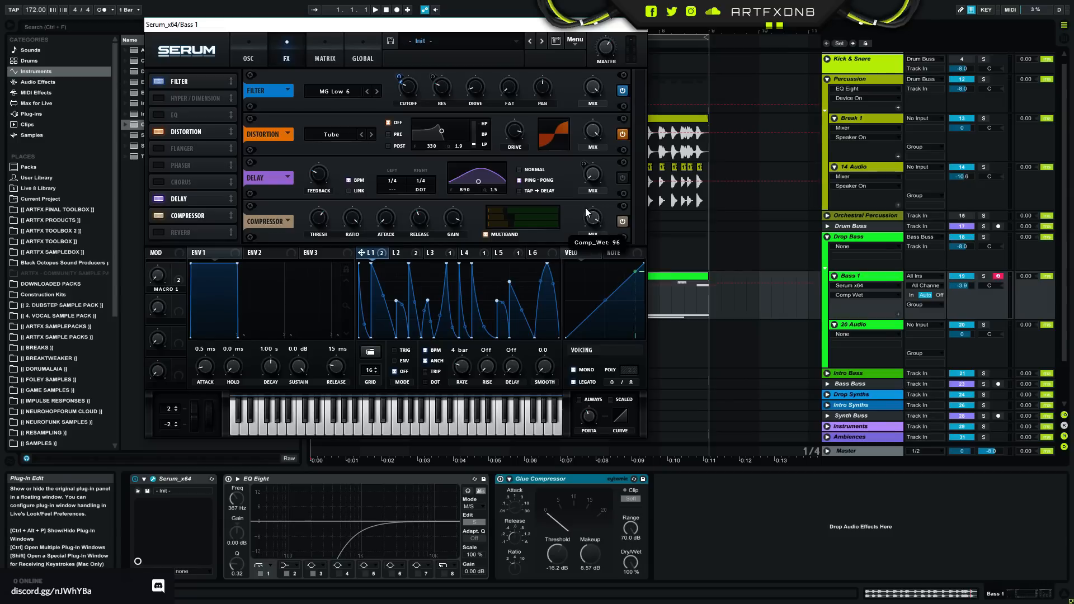
{"action": "left_click", "coordinate": [623, 135]}
- Switch off the sub oscillator and the filter on Serum's oscillator page, leaving only oscillator A active
{"action": "left_click", "coordinate": [258, 47]}
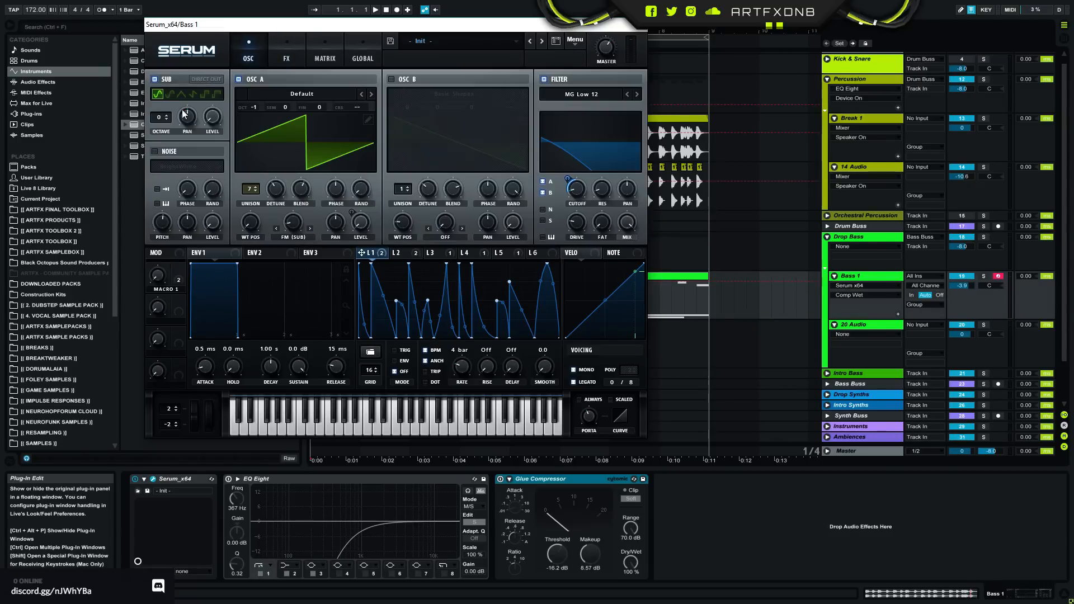
{"action": "left_click", "coordinate": [155, 79]}
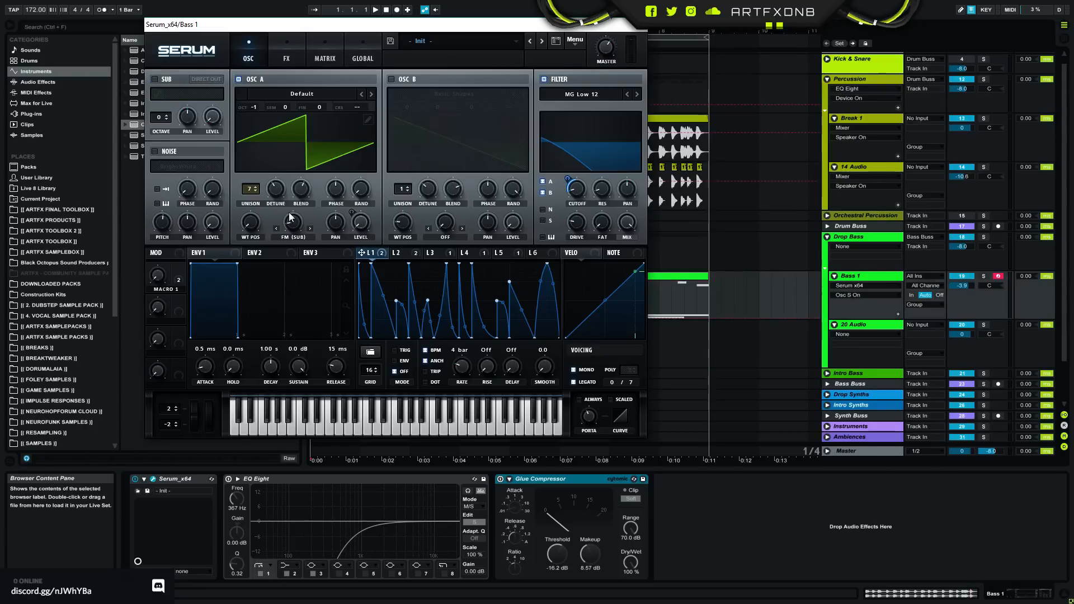
{"action": "left_click", "coordinate": [543, 79]}
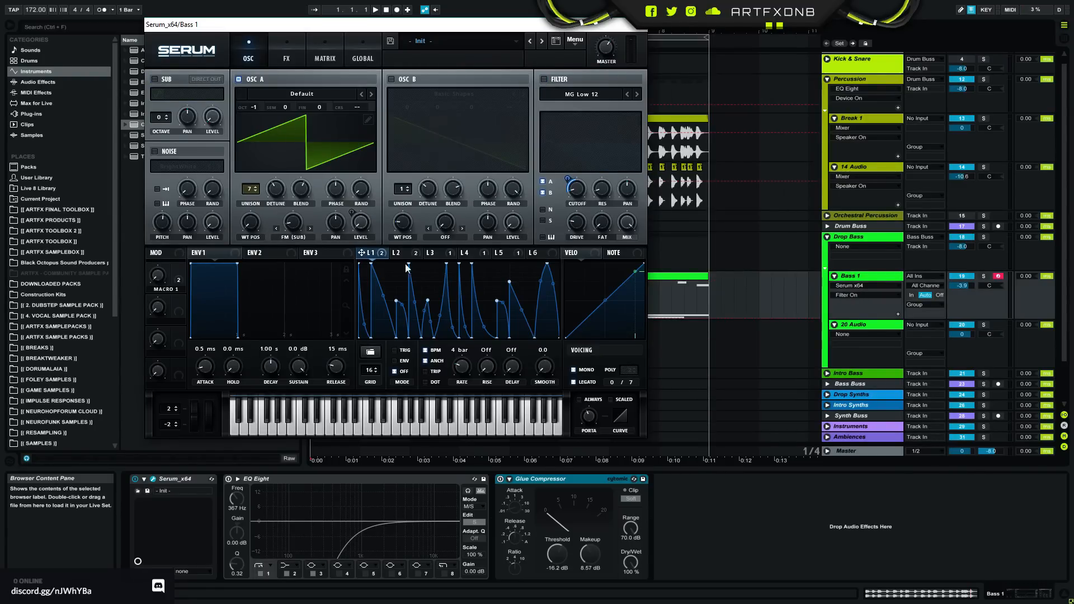
- Show the LFO 4 shape, solo the Bass 1 track and listen to the raw oscillator sound
{"action": "left_click", "coordinate": [470, 253]}
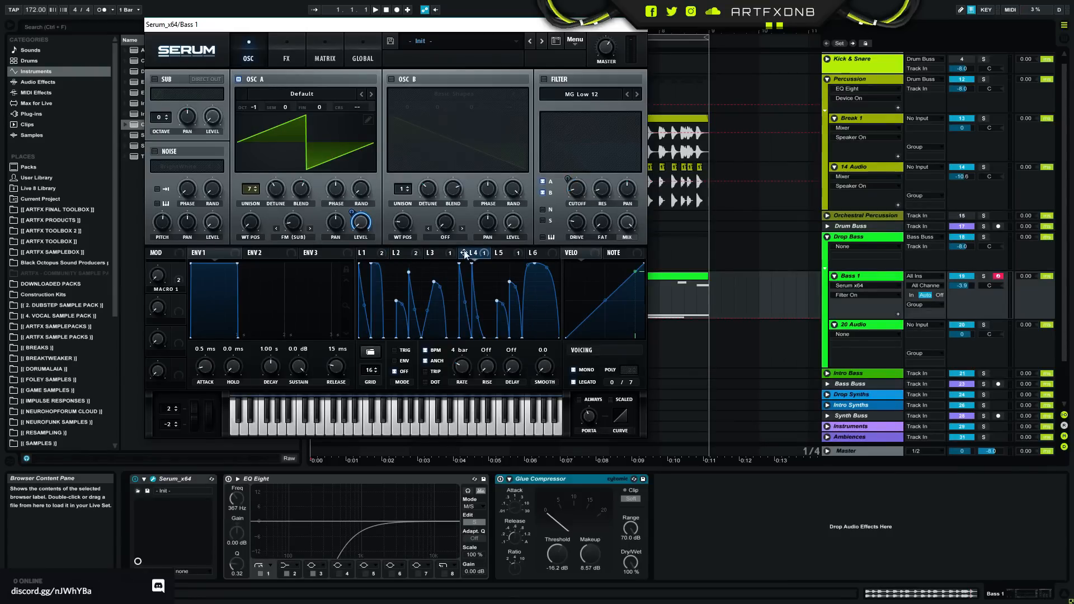
{"action": "left_click", "coordinate": [984, 276]}
{"action": "key", "text": "space"}
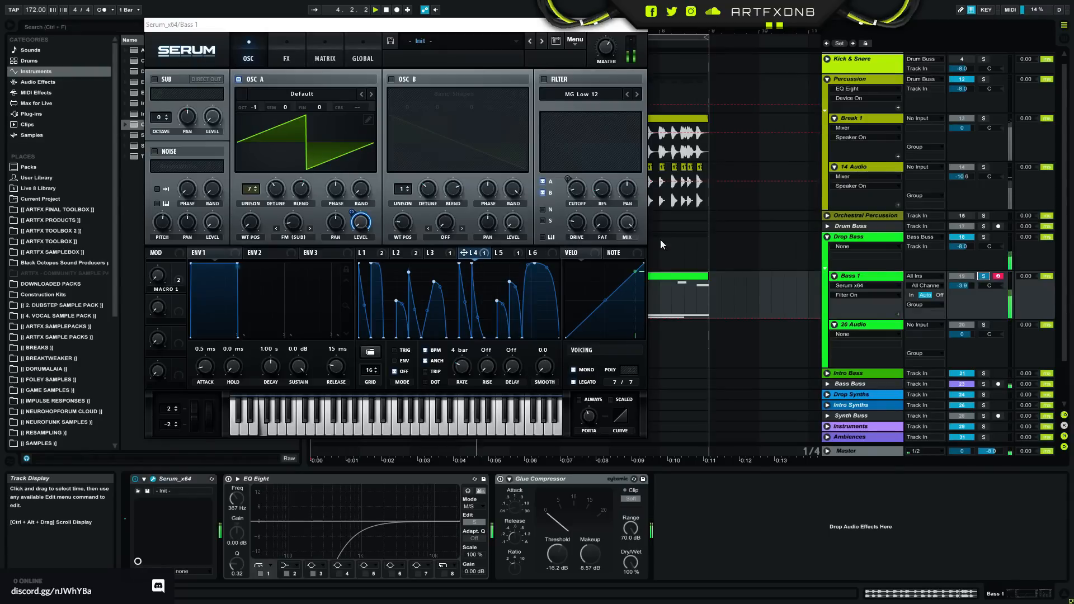
- View Serum's global settings, return to the oscillator page and move the plug-in window lower
{"action": "left_click", "coordinate": [363, 56]}
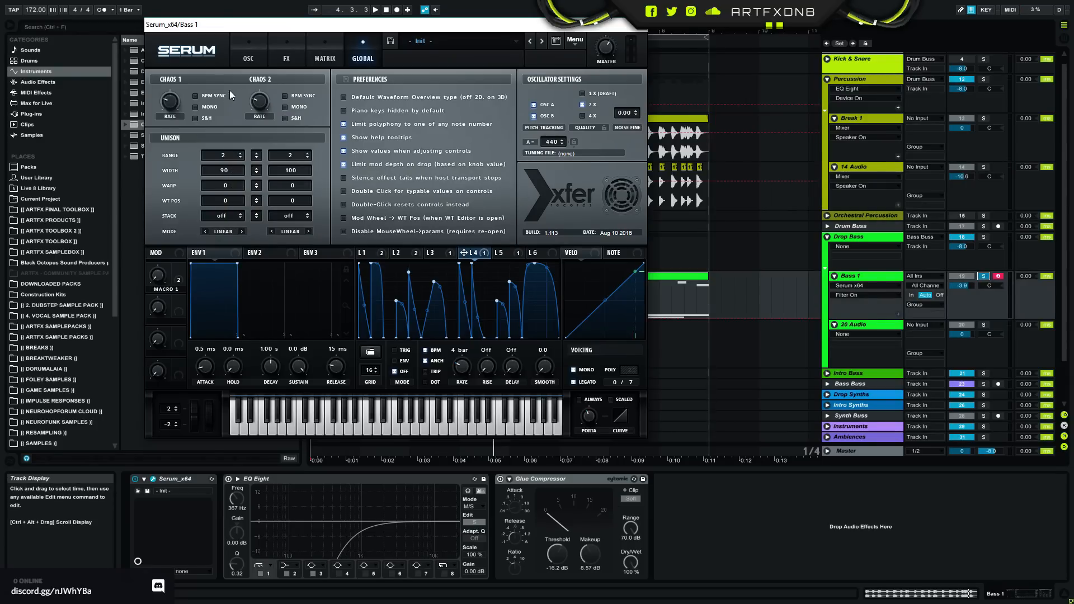
{"action": "left_click", "coordinate": [249, 58]}
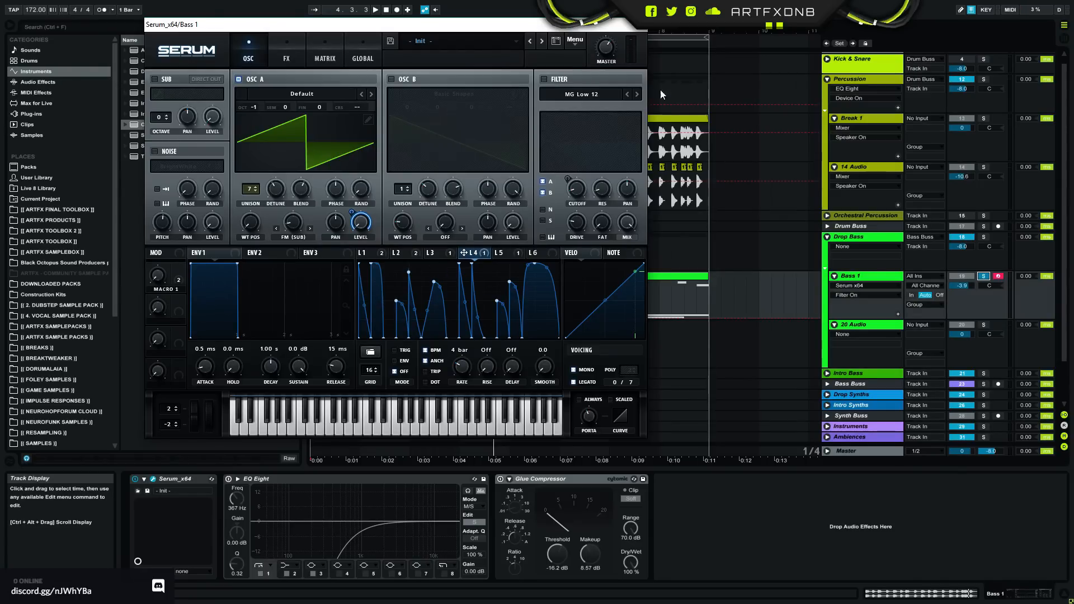
{"action": "left_click_drag", "start_coordinate": [595, 30], "coordinate": [590, 86]}
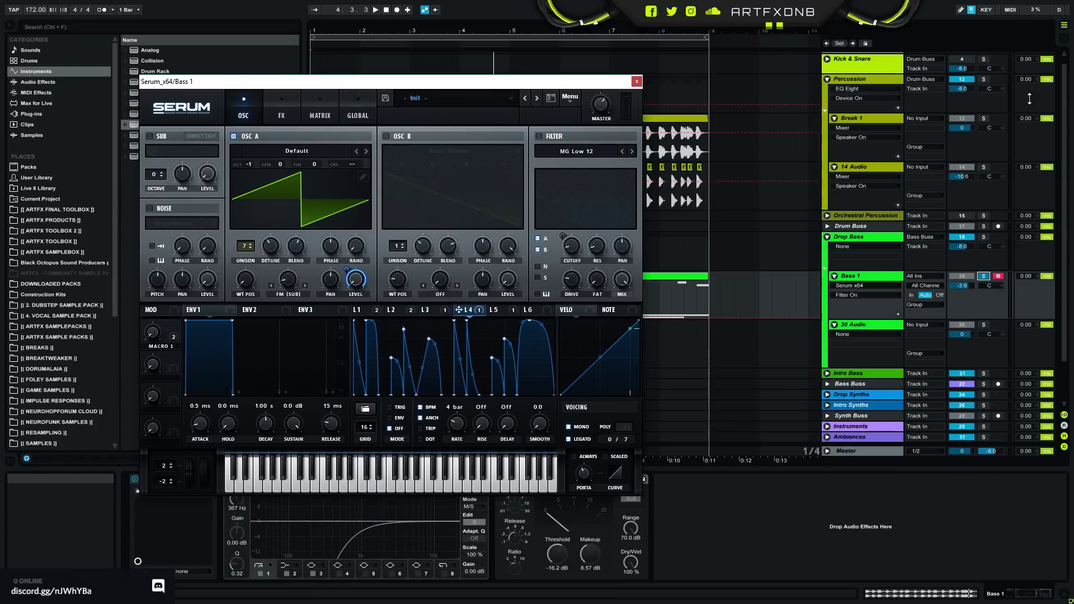
- Move the solo from Bass 1 to the Percussion group, clear it and play the arrangement
{"action": "left_click", "coordinate": [984, 79]}
{"action": "left_click", "coordinate": [984, 79]}
{"action": "key", "text": "space"}
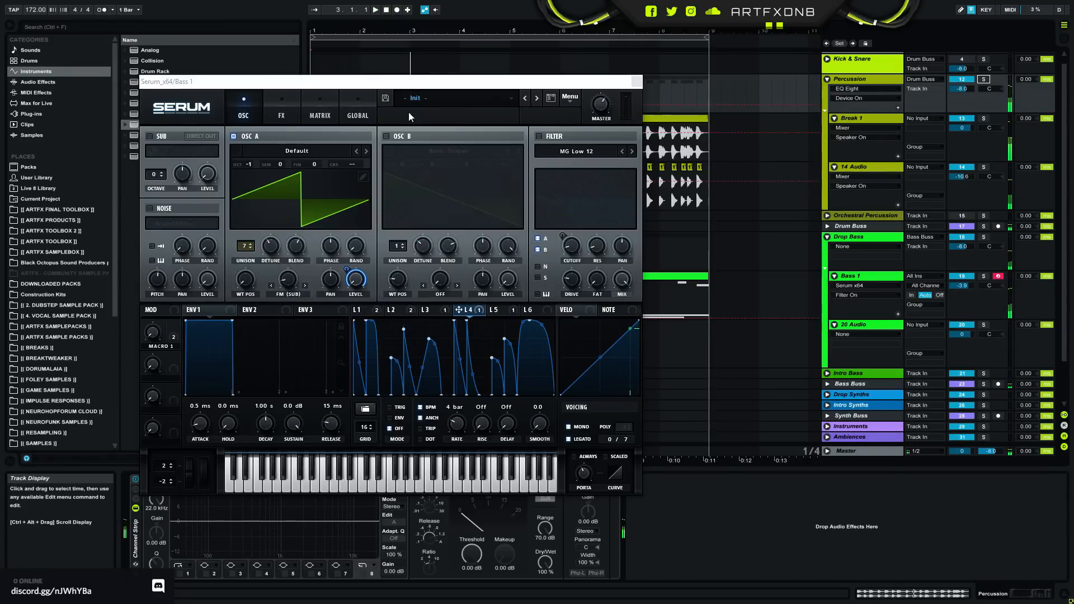
- Switch Serum's MG Low 12 filter on and compare the LFO 1 and LFO 4 shapes with their modulation targets
{"action": "left_click", "coordinate": [540, 138]}
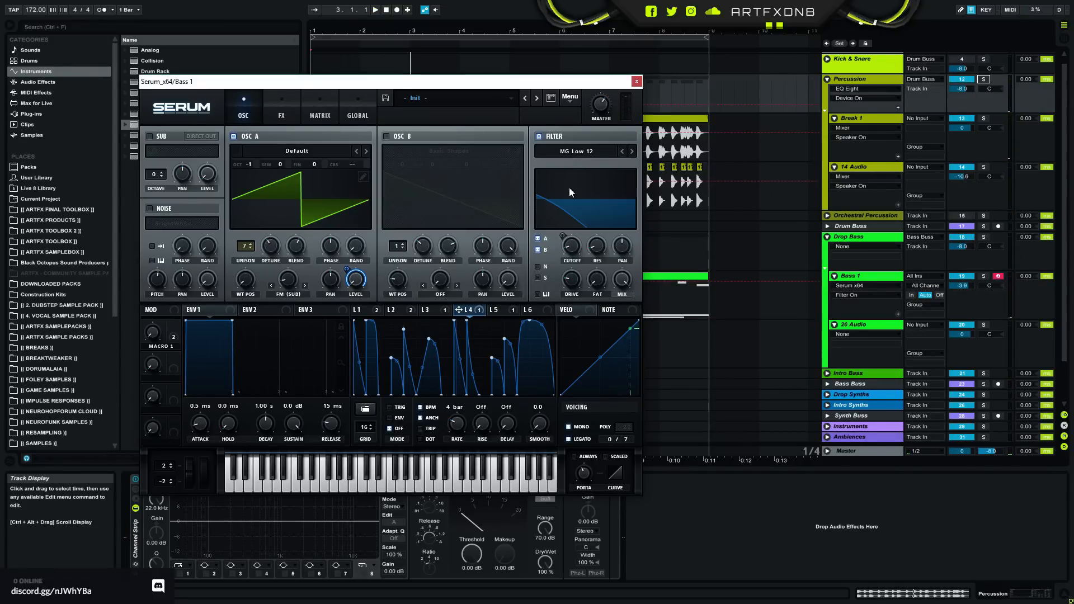
{"action": "left_click", "coordinate": [363, 310]}
{"action": "left_click", "coordinate": [468, 312]}
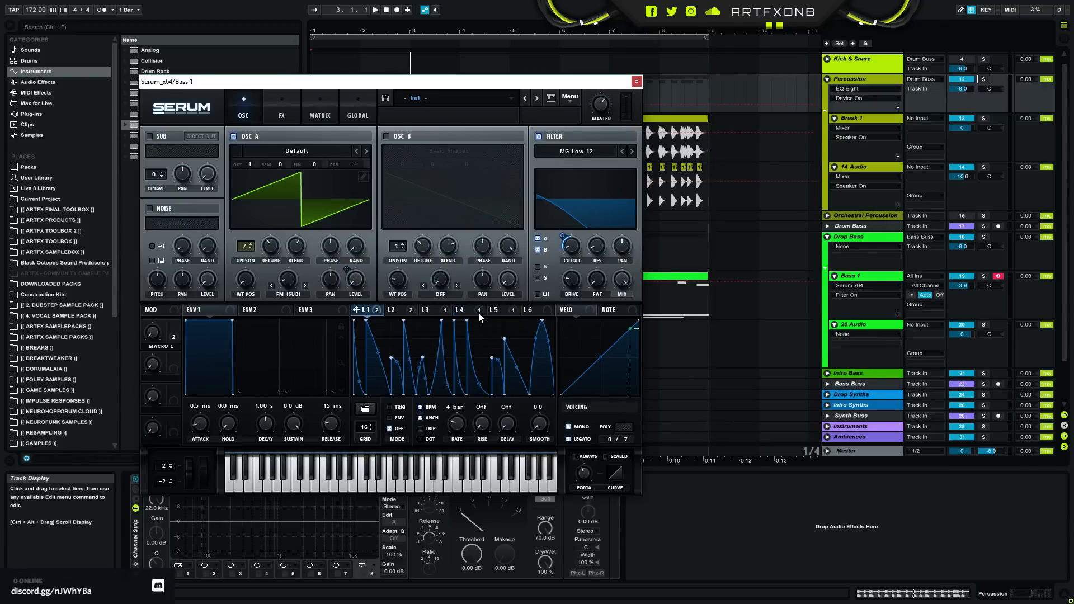
{"action": "left_click", "coordinate": [368, 312]}
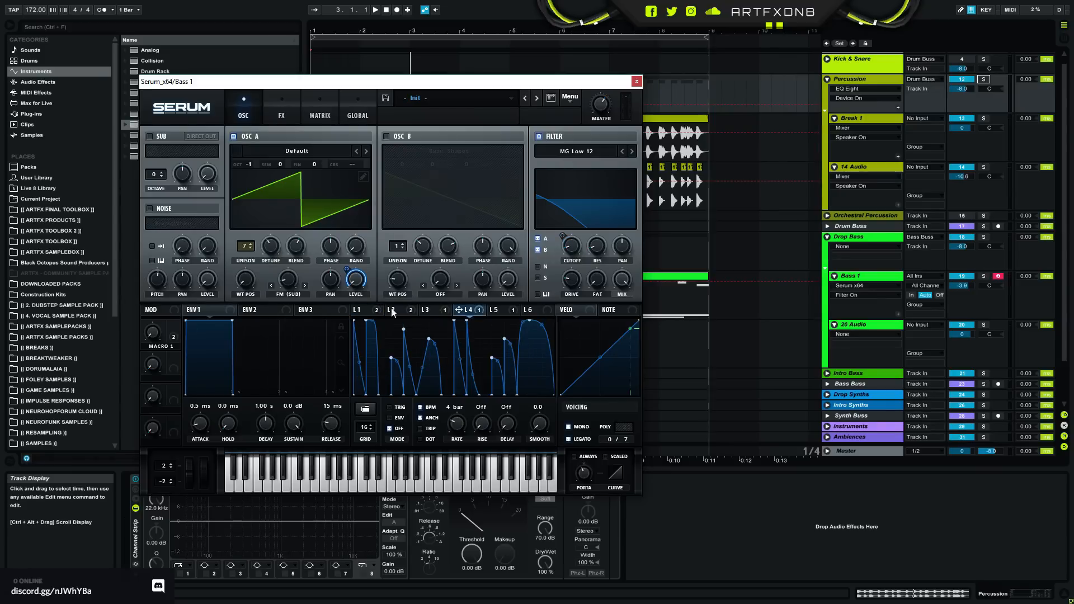
{"action": "left_click", "coordinate": [464, 311]}
{"action": "left_click", "coordinate": [363, 311]}
{"action": "left_click", "coordinate": [460, 311]}
{"action": "left_click", "coordinate": [365, 310]}
{"action": "left_click", "coordinate": [464, 310]}
{"action": "left_click", "coordinate": [364, 310]}
{"action": "key", "text": "space"}
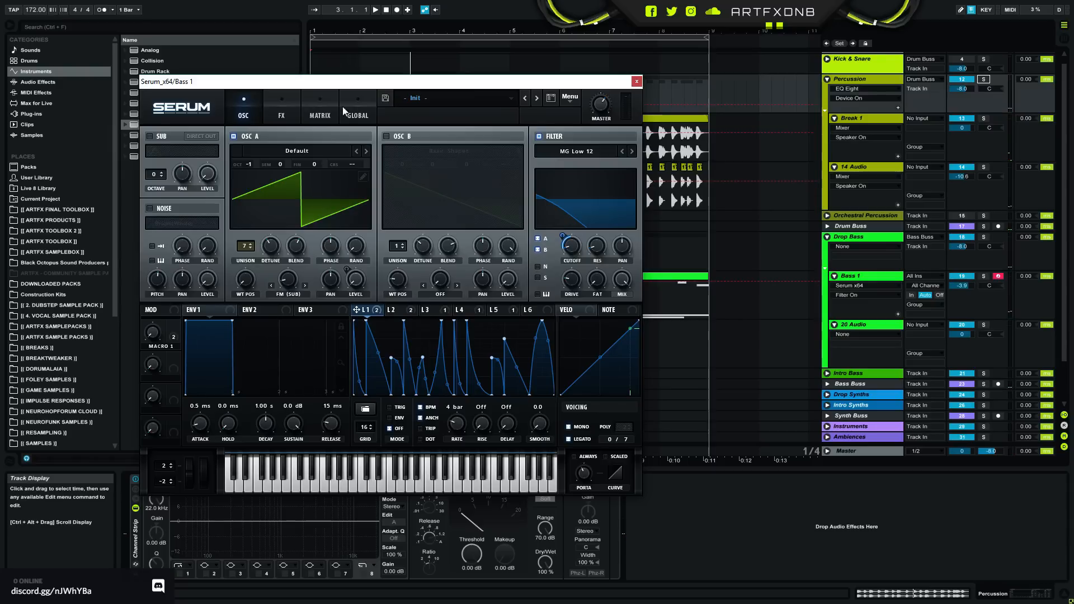
- Show Serum's FX page, try the Filter effect and switch on the Tube Distortion effect
{"action": "left_click", "coordinate": [282, 114]}
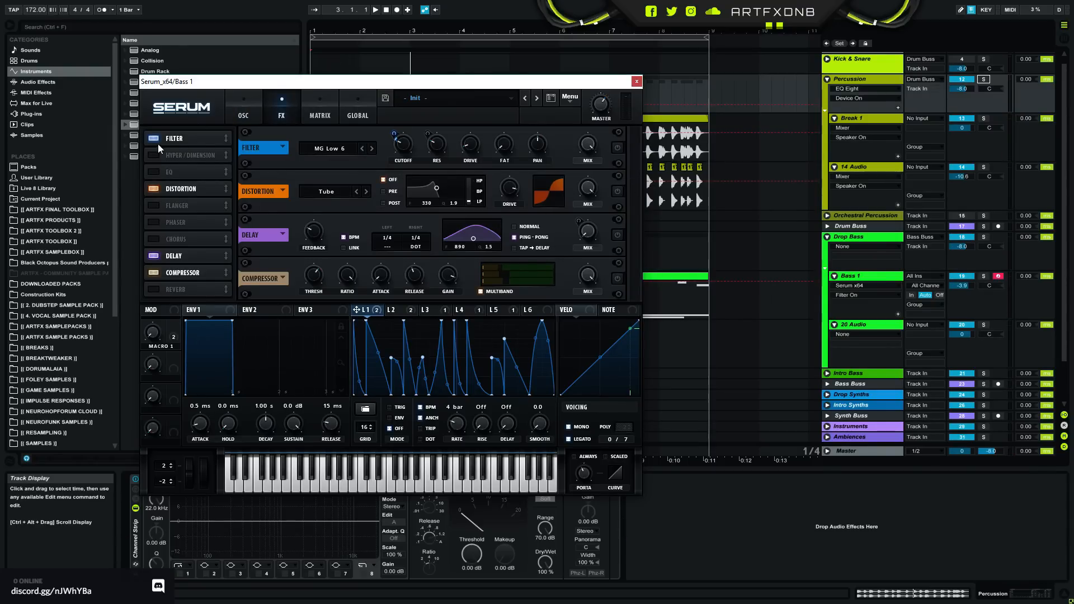
{"action": "left_click", "coordinate": [618, 148]}
{"action": "key", "text": "space"}
{"action": "left_click", "coordinate": [617, 190]}
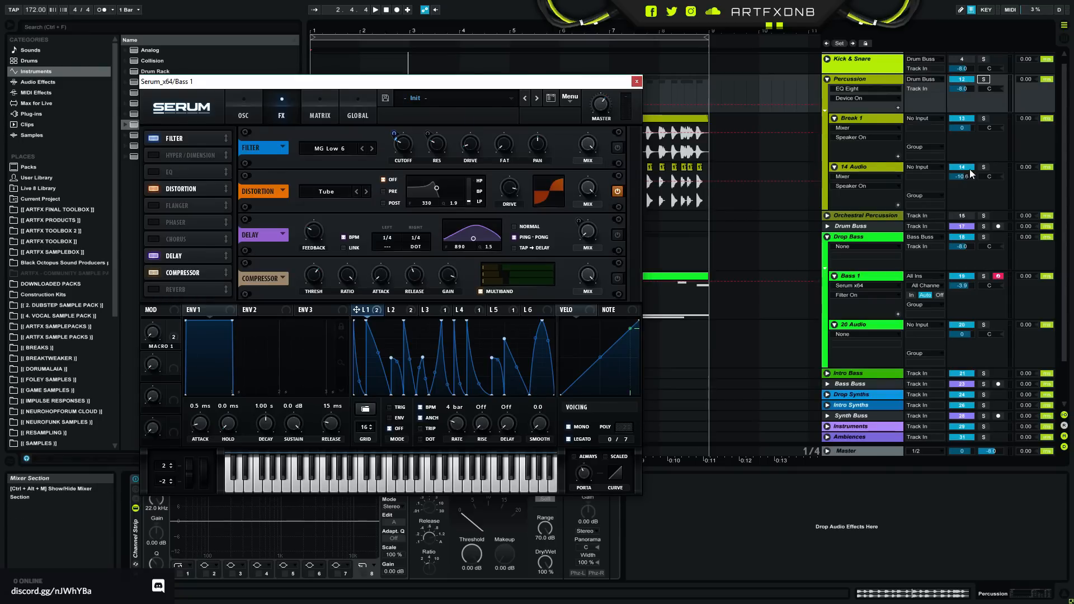
- Solo the Bass 1 track and compare its sound with the Distortion effect off and on
{"action": "left_click", "coordinate": [983, 276]}
{"action": "key", "text": "space"}
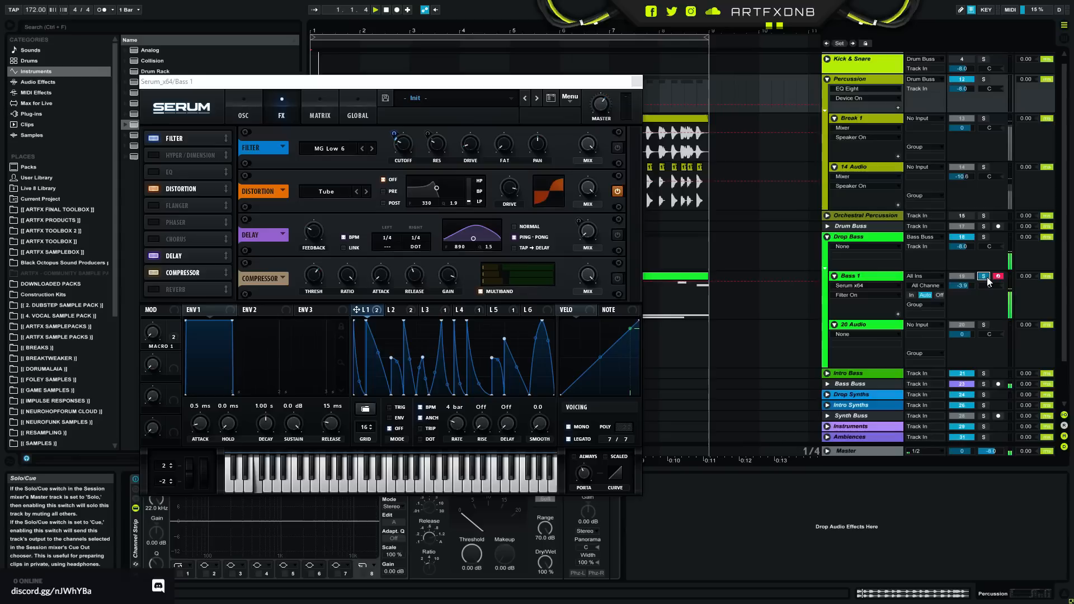
{"action": "left_click", "coordinate": [618, 191]}
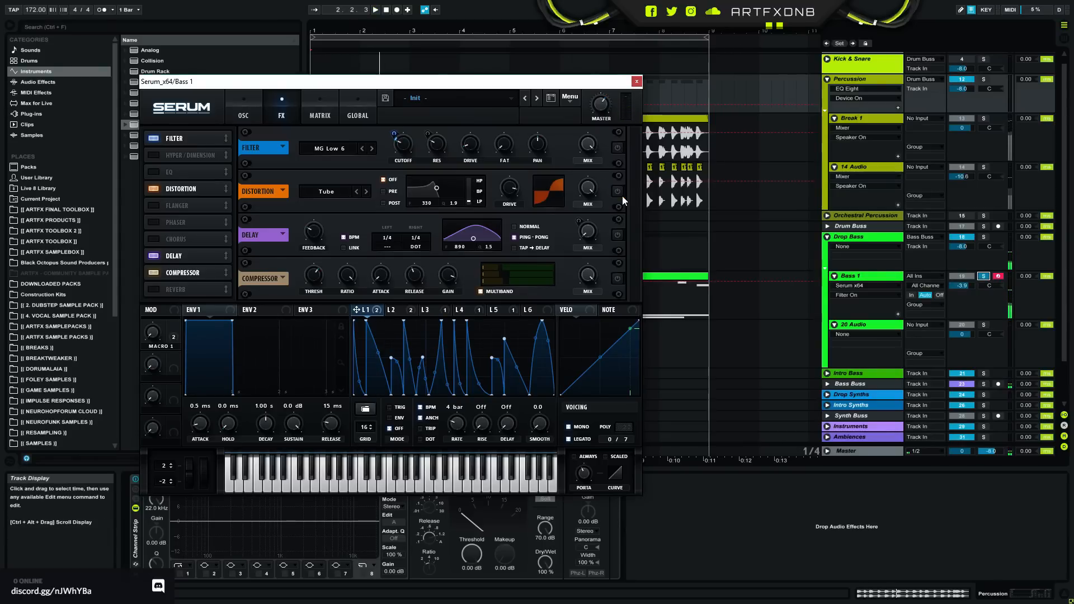
{"action": "left_click", "coordinate": [618, 192]}
- Switch on Serum's Filter and Compressor effects, try the Delay effect briefly, and listen to the processed bass
{"action": "left_click", "coordinate": [616, 148]}
{"action": "left_click", "coordinate": [618, 235]}
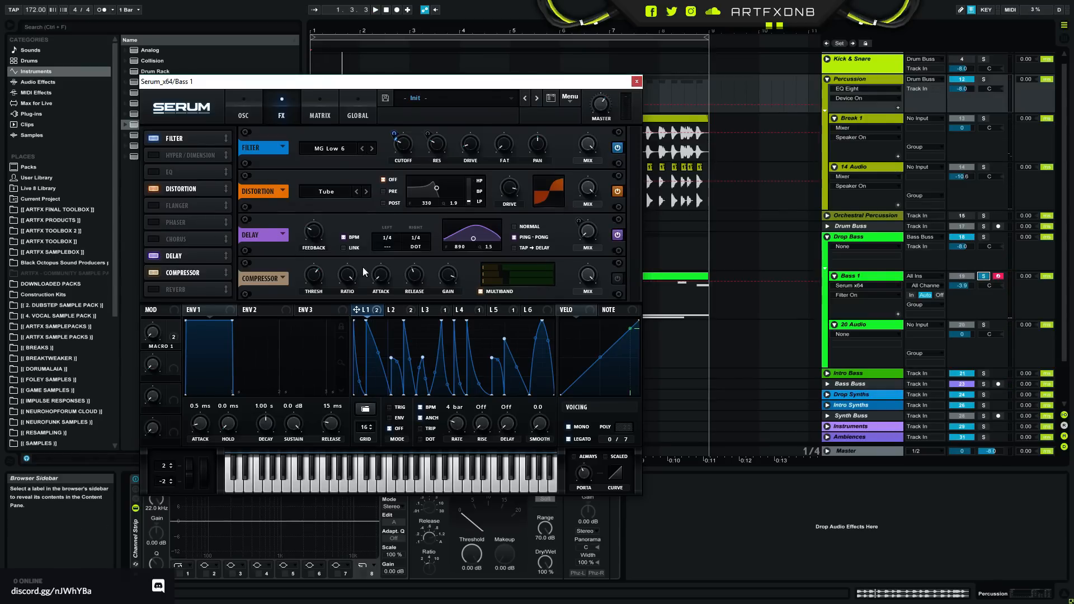
{"action": "left_click", "coordinate": [618, 235]}
{"action": "left_click", "coordinate": [618, 278]}
{"action": "key", "text": "space"}
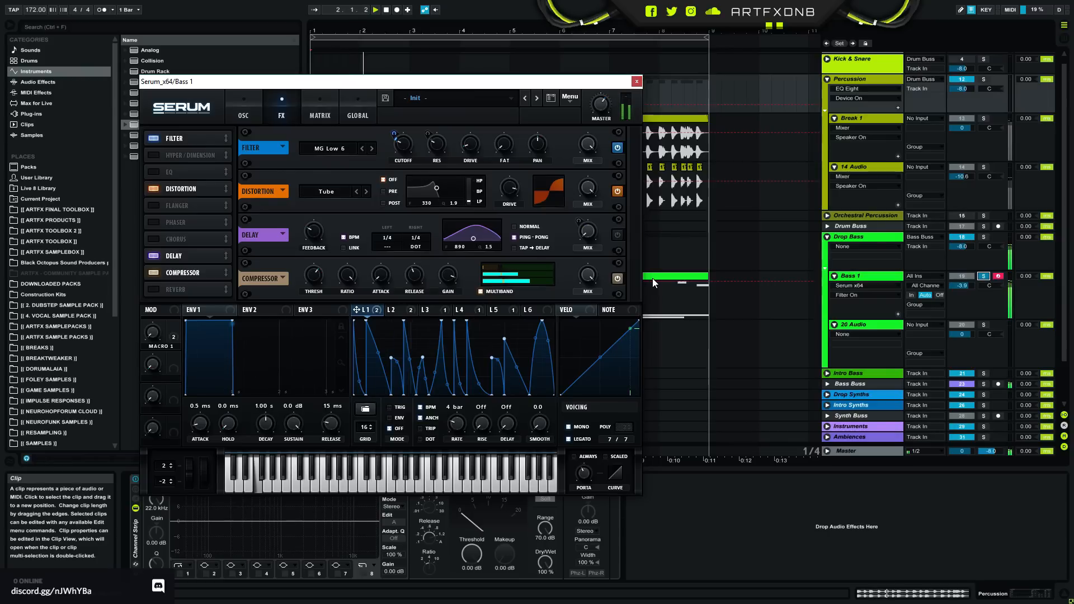
{"action": "key", "text": "space"}
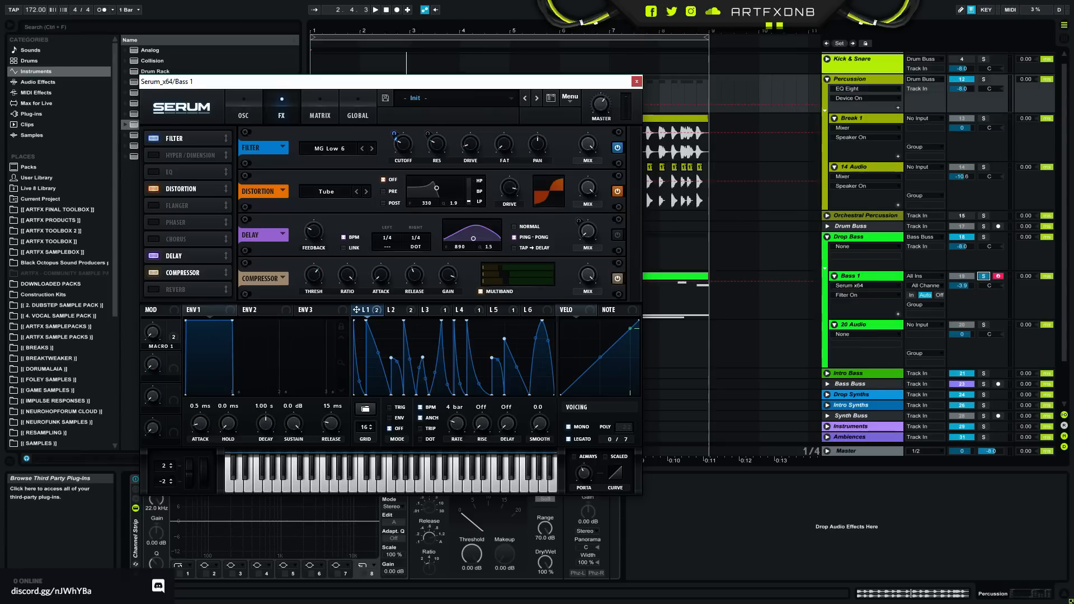
- Show the Bass 1 device chain, switch on its EQ Eight and reposition the Serum window above it
{"action": "left_click_drag", "start_coordinate": [467, 79], "coordinate": [638, 14]}
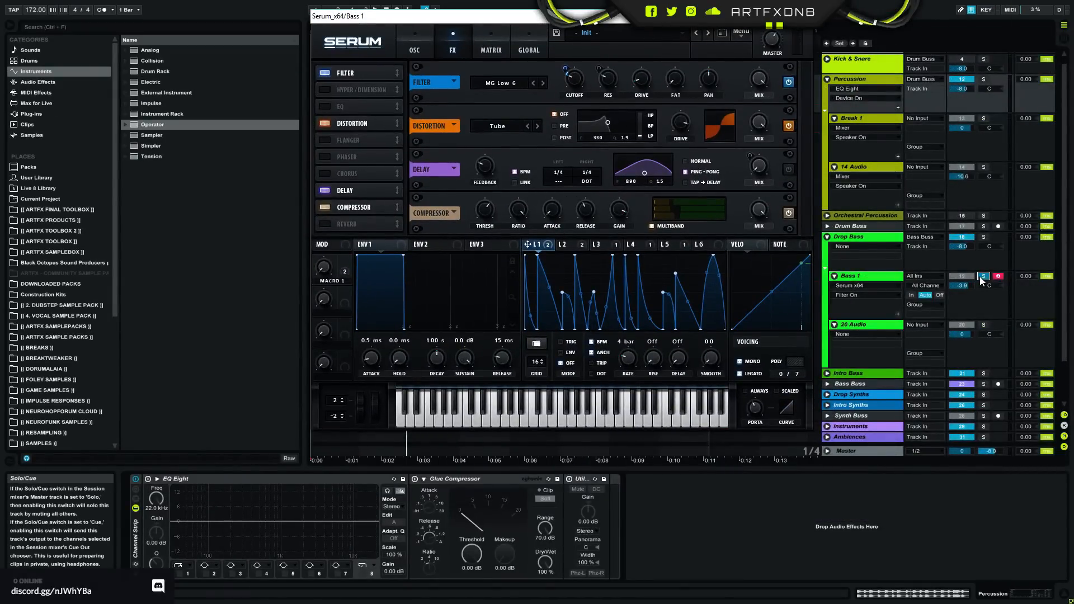
{"action": "left_click_drag", "start_coordinate": [634, 18], "coordinate": [489, 87]}
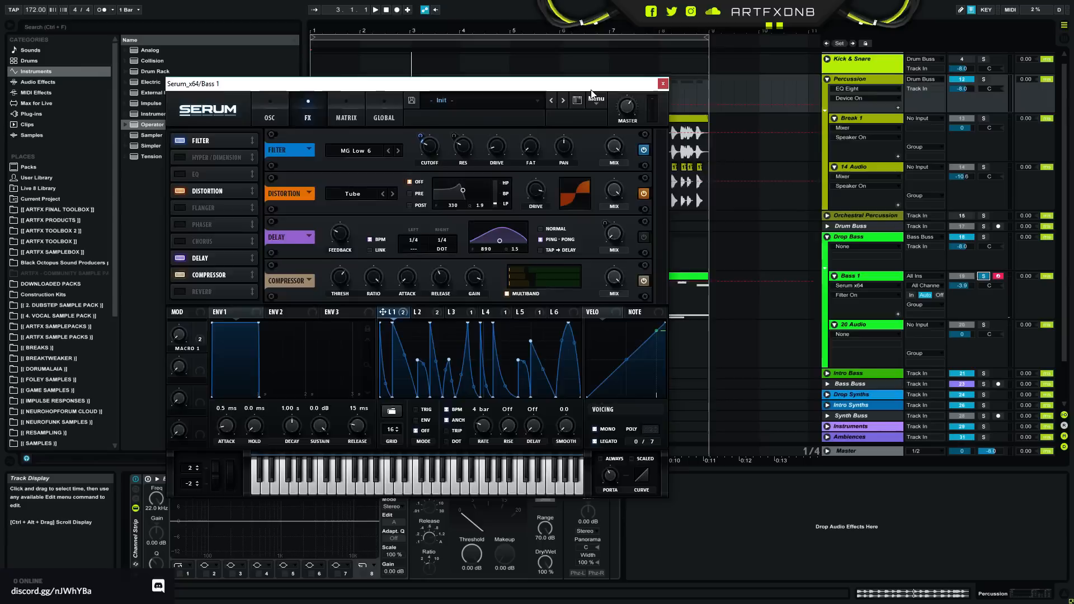
{"action": "left_click_drag", "start_coordinate": [591, 89], "coordinate": [782, 1]}
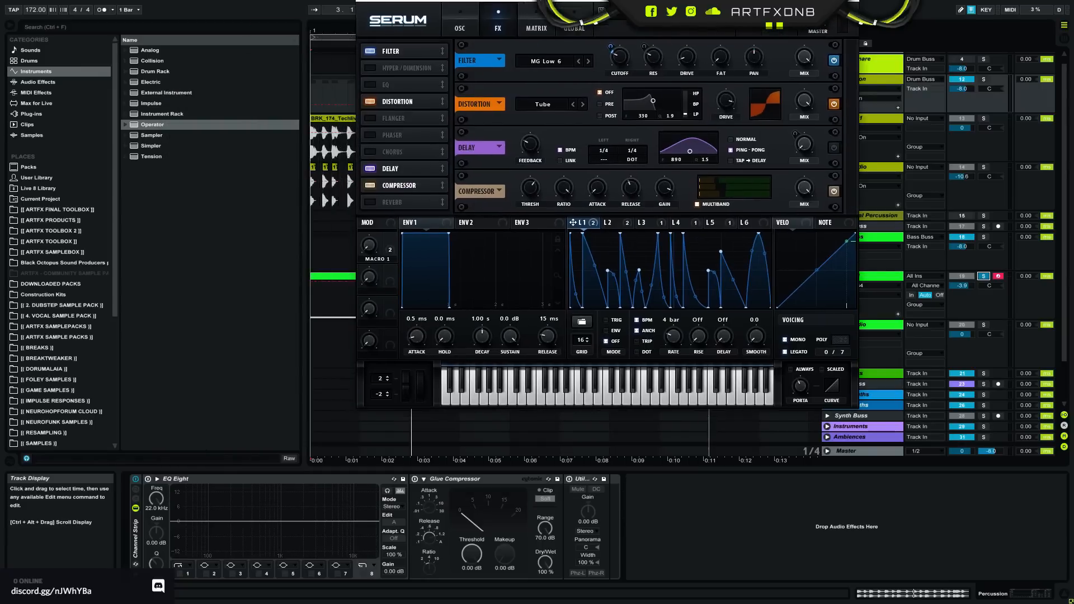
{"action": "left_click", "coordinate": [880, 276]}
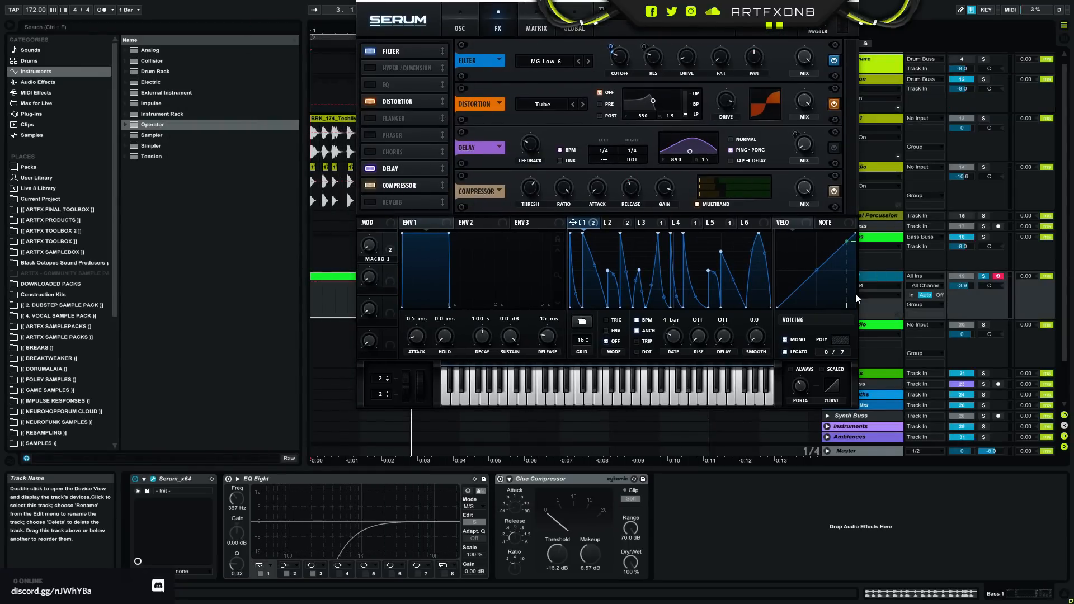
{"action": "left_click", "coordinate": [229, 479]}
{"action": "left_click_drag", "start_coordinate": [701, 1], "coordinate": [536, 40]}
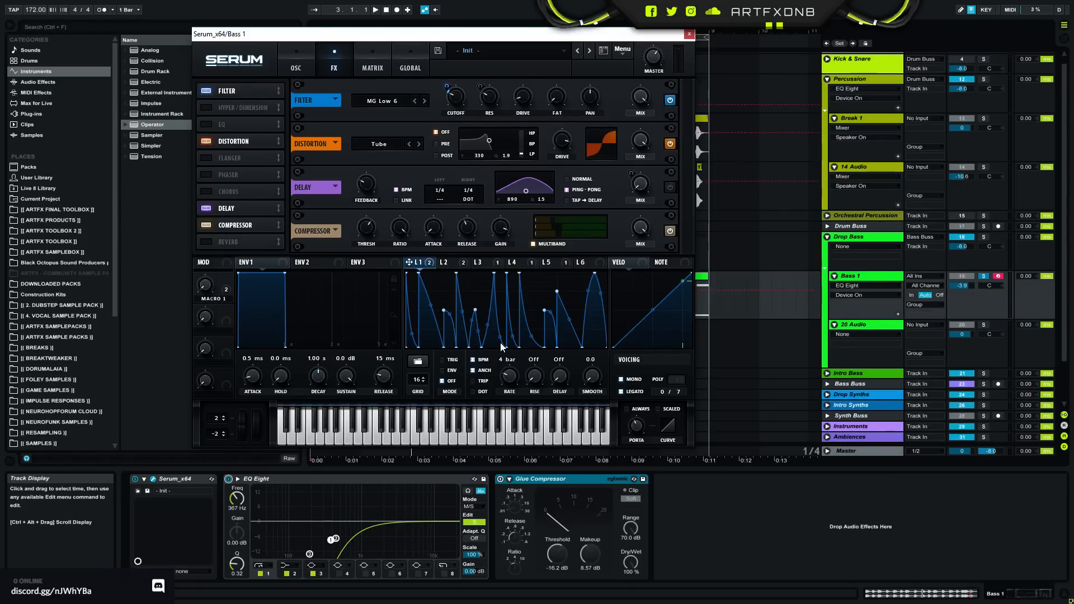
- Set the Bass 1 EQ Eight to M/S mode and toggle its edit channel back to the side signal
{"action": "left_click", "coordinate": [286, 480]}
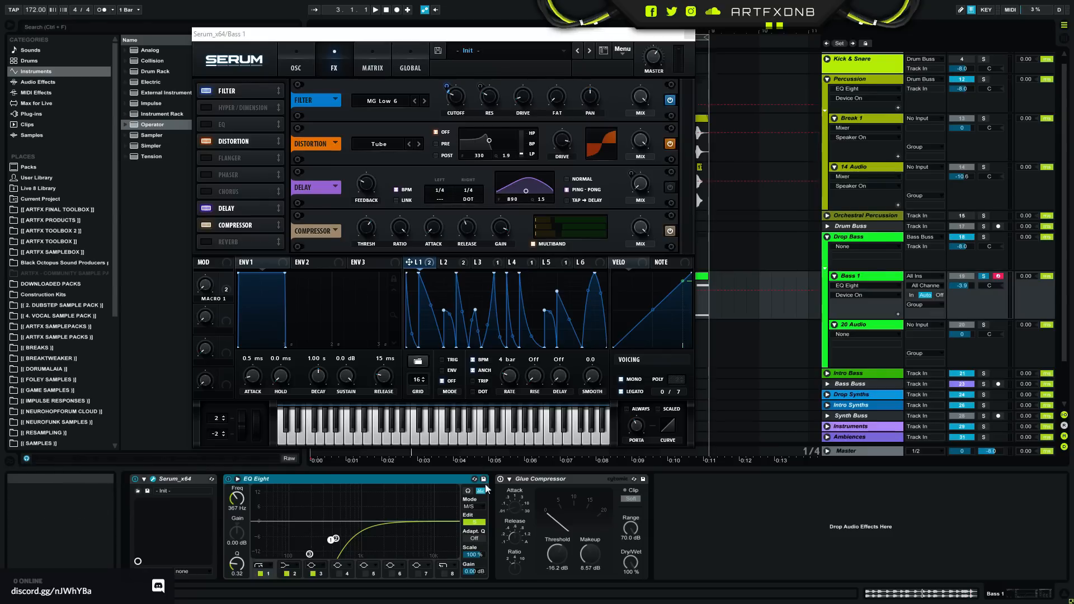
{"action": "left_click", "coordinate": [475, 507]}
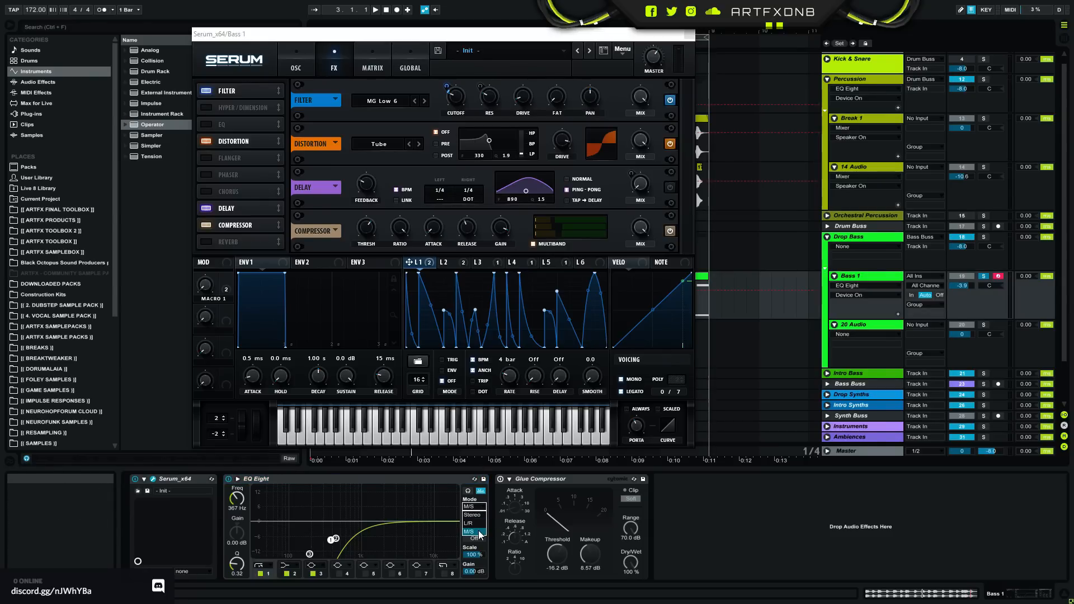
{"action": "left_click", "coordinate": [472, 531]}
{"action": "left_click", "coordinate": [474, 523]}
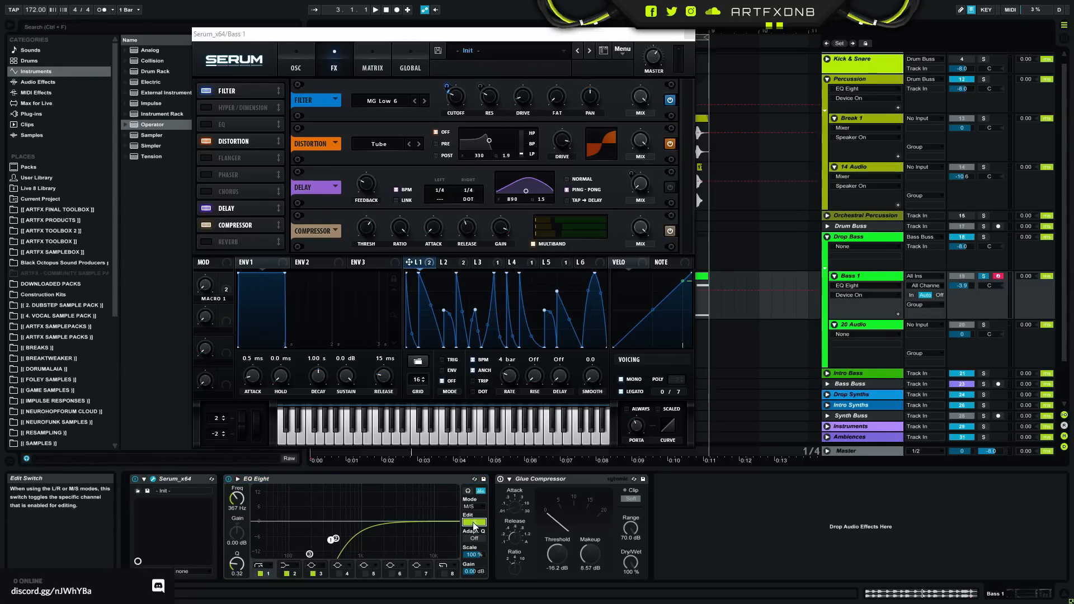
{"action": "left_click", "coordinate": [478, 524]}
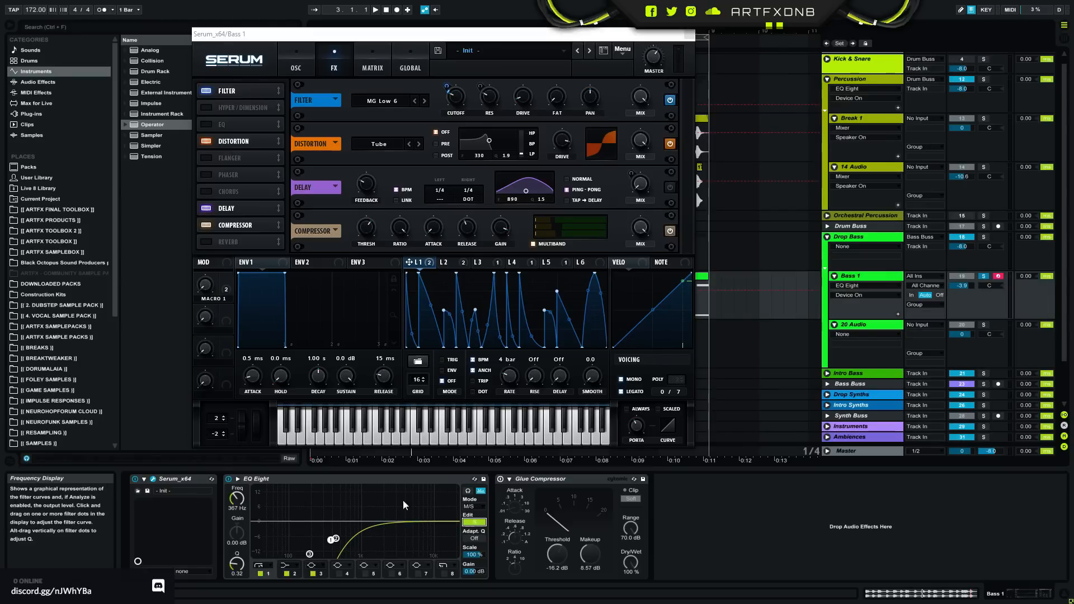
- Turn off bands 2 and 3 of EQ Eight's side channel, set band 1 to 360 Hz with Q 0.45, and listen
{"action": "left_click", "coordinate": [285, 576]}
{"action": "left_click", "coordinate": [286, 574]}
{"action": "left_click", "coordinate": [313, 574]}
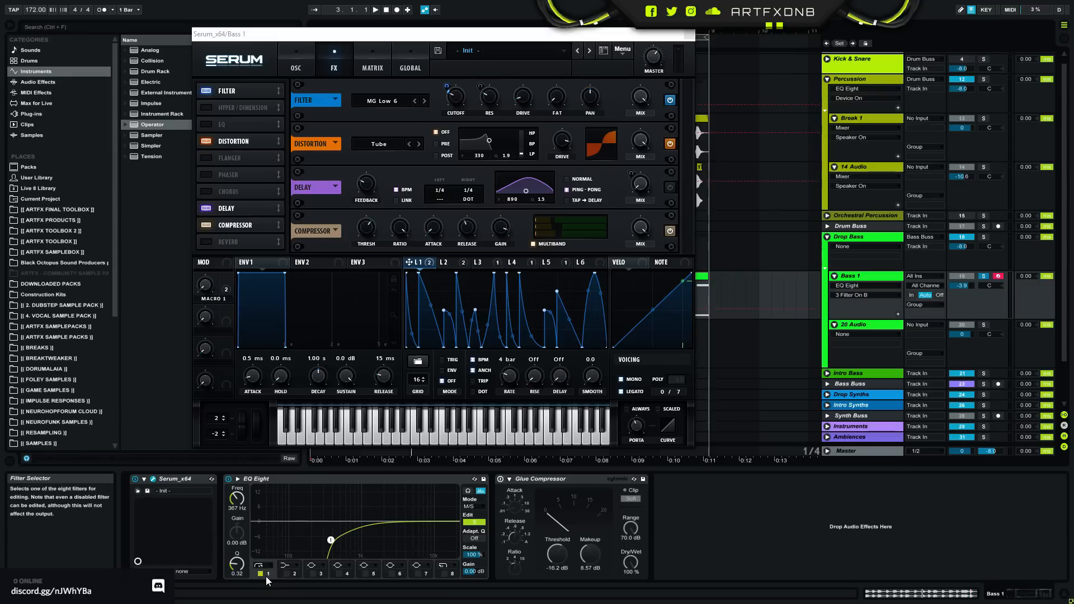
{"action": "mouse_move", "coordinate": [330, 540]}
{"action": "left_mouse_down"}
{"action": "mouse_move", "coordinate": [355, 519]}
{"action": "mouse_move", "coordinate": [318, 531]}
{"action": "mouse_move", "coordinate": [417, 544]}
{"action": "mouse_move", "coordinate": [456, 524]}
{"action": "mouse_move", "coordinate": [314, 538]}
{"action": "mouse_move", "coordinate": [331, 535]}
{"action": "left_mouse_up"}
{"action": "key", "text": "space"}
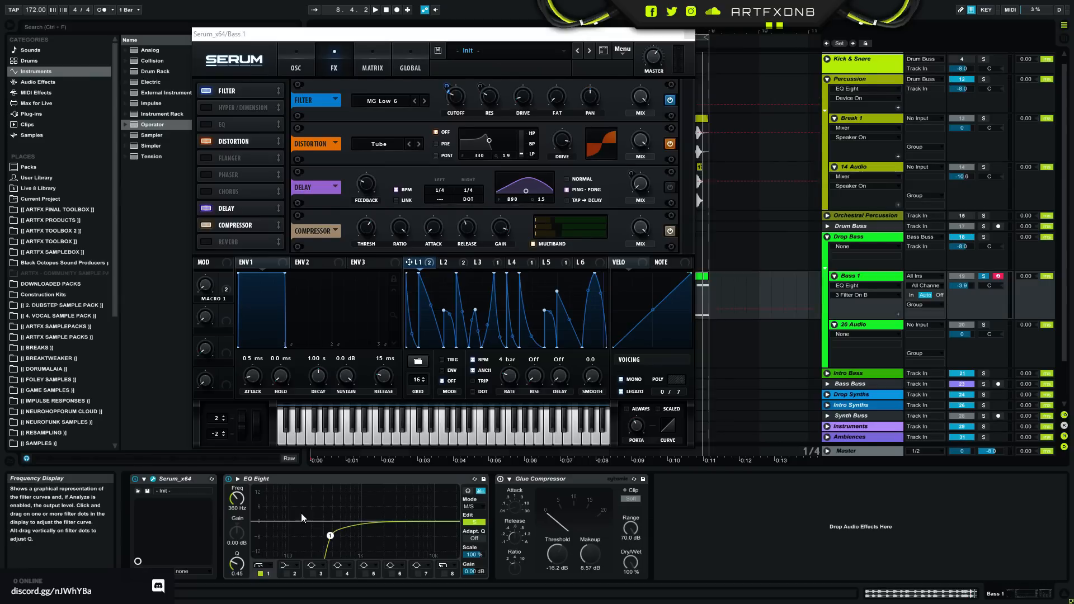
- Switch on Serum's sub oscillator and adjust oscillator A's FM (Sub) warp amount to 12%
{"action": "left_click", "coordinate": [313, 63]}
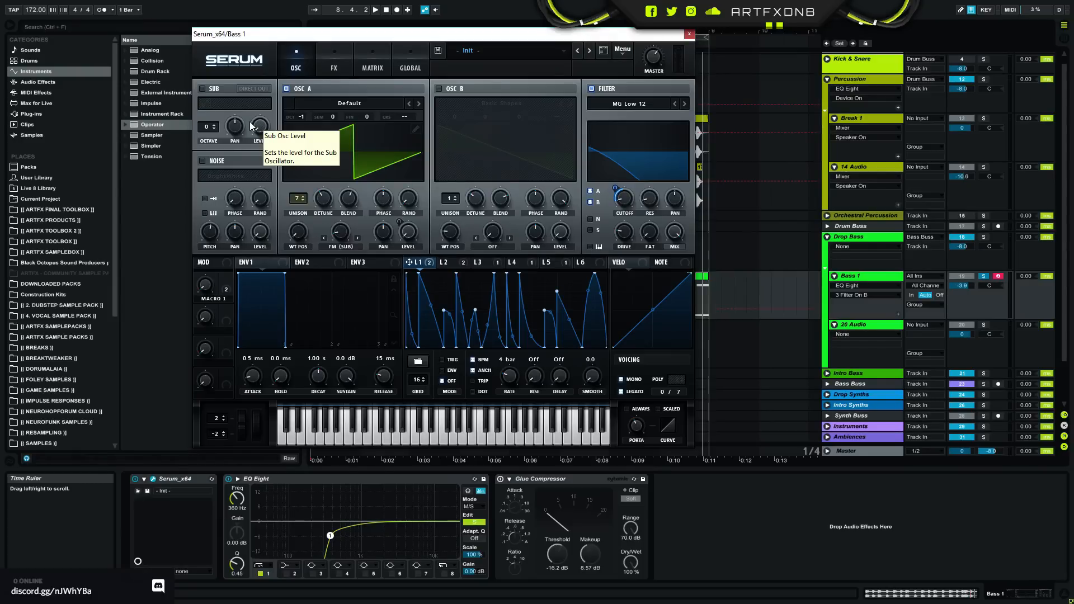
{"action": "left_click", "coordinate": [202, 88]}
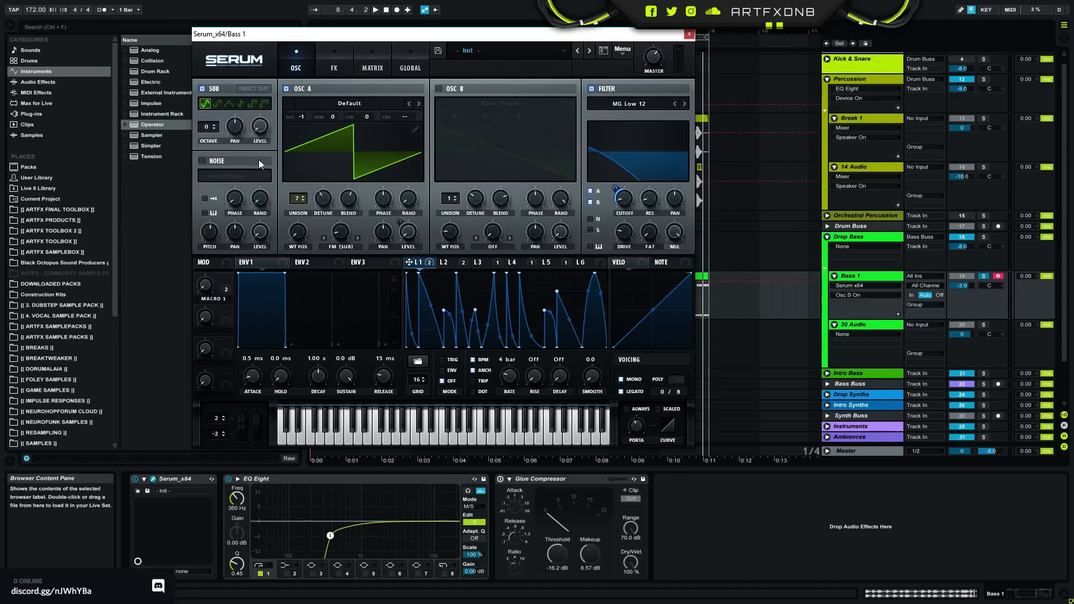
{"action": "left_click", "coordinate": [338, 239]}
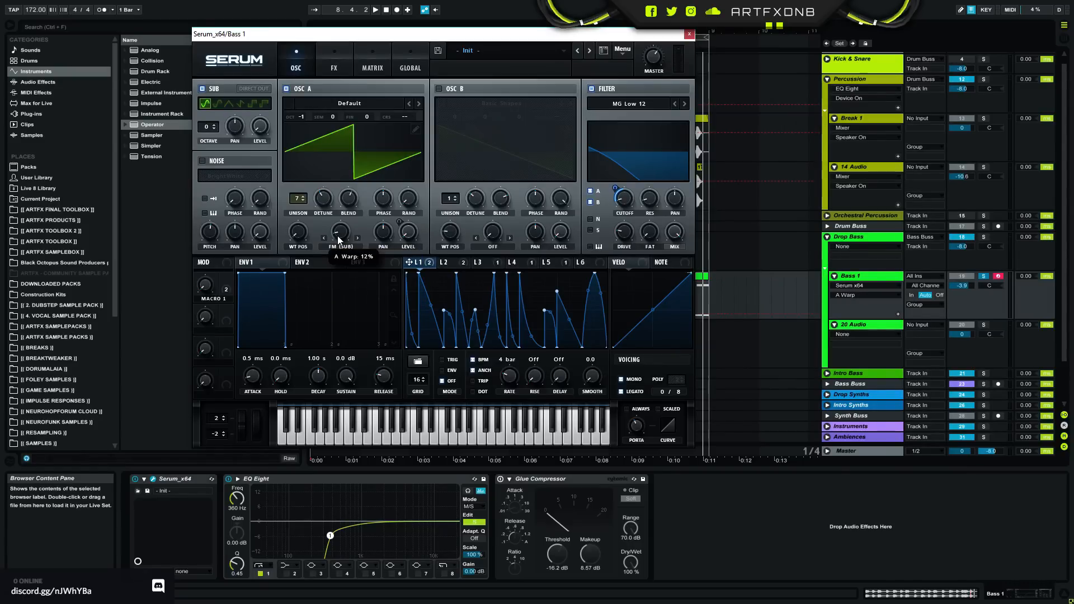
- Play the soloed bass and compare it with Serum's sub oscillator switched off and back on
{"action": "key", "text": "space"}
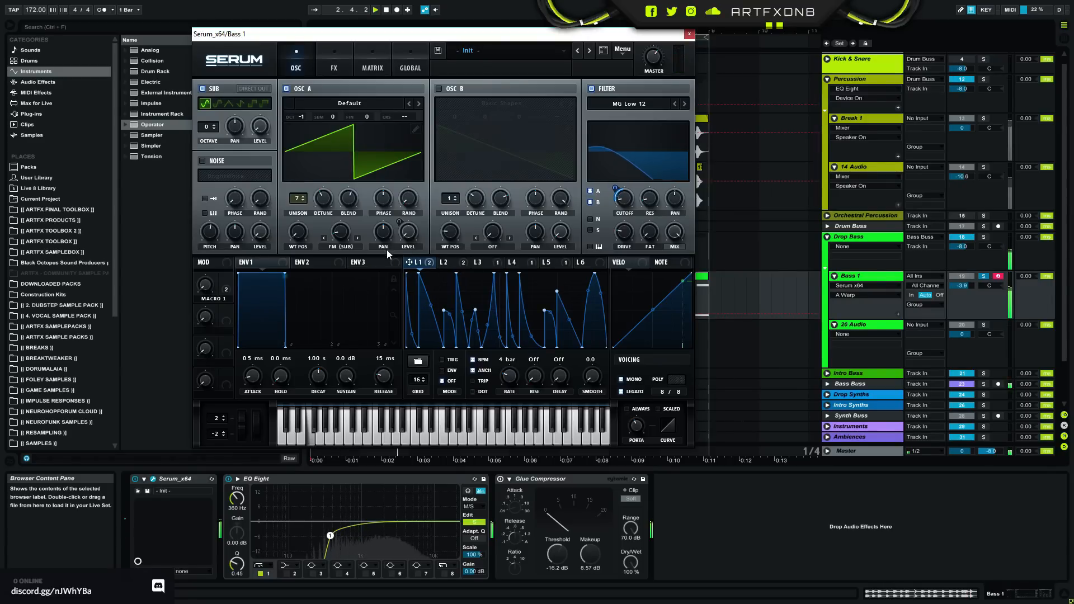
{"action": "left_click", "coordinate": [203, 89]}
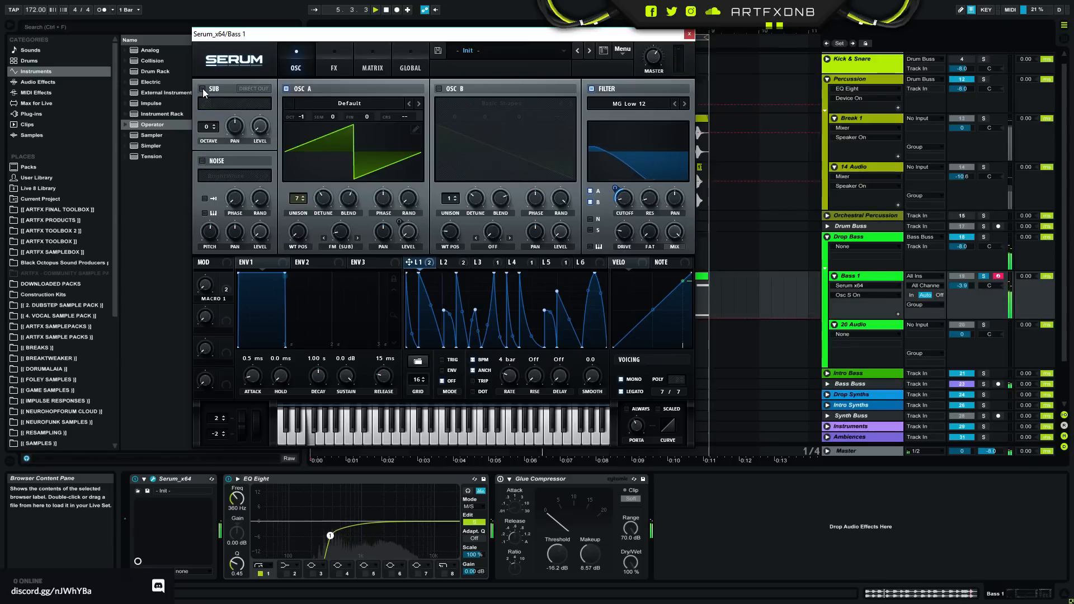
{"action": "left_click", "coordinate": [203, 88]}
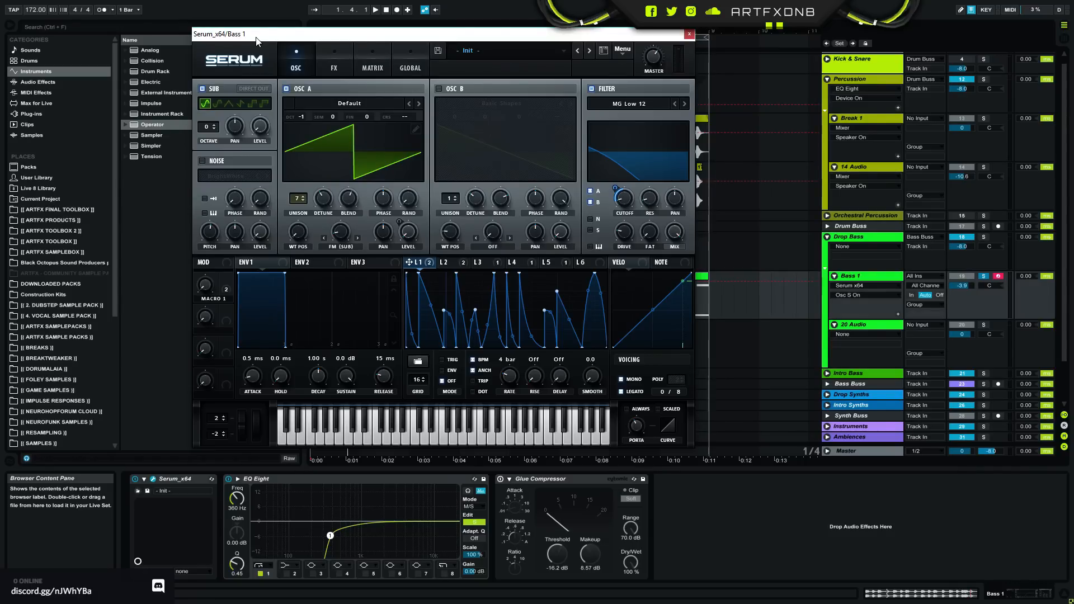
- Unsolo Bass 1, close the Serum window and play the loop with the bass and breaks together
{"action": "left_click_drag", "start_coordinate": [289, 40], "coordinate": [172, 105]}
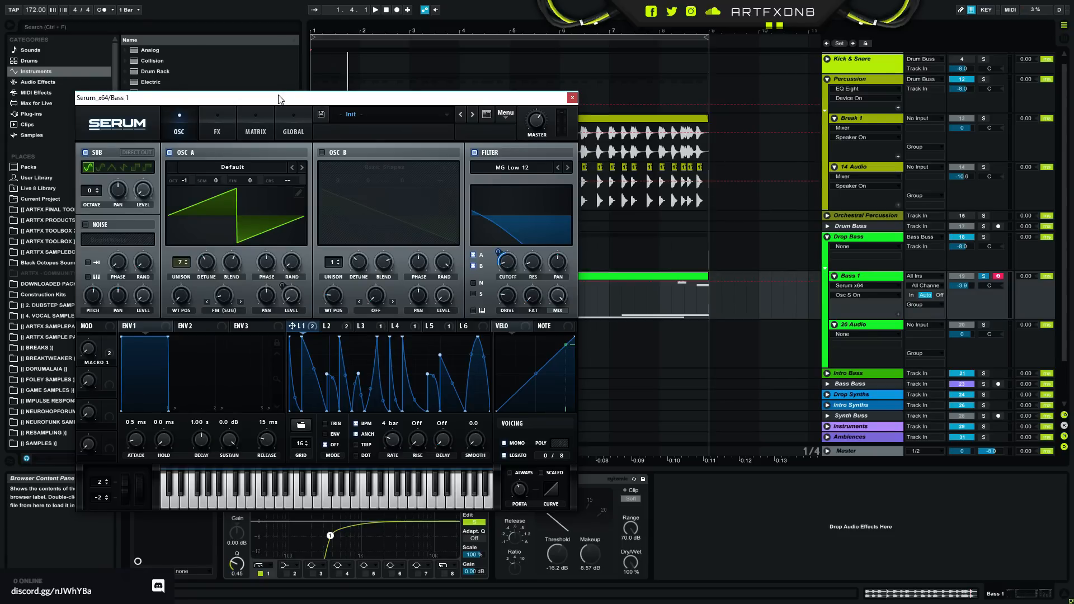
{"action": "left_click_drag", "start_coordinate": [279, 96], "coordinate": [322, 64]}
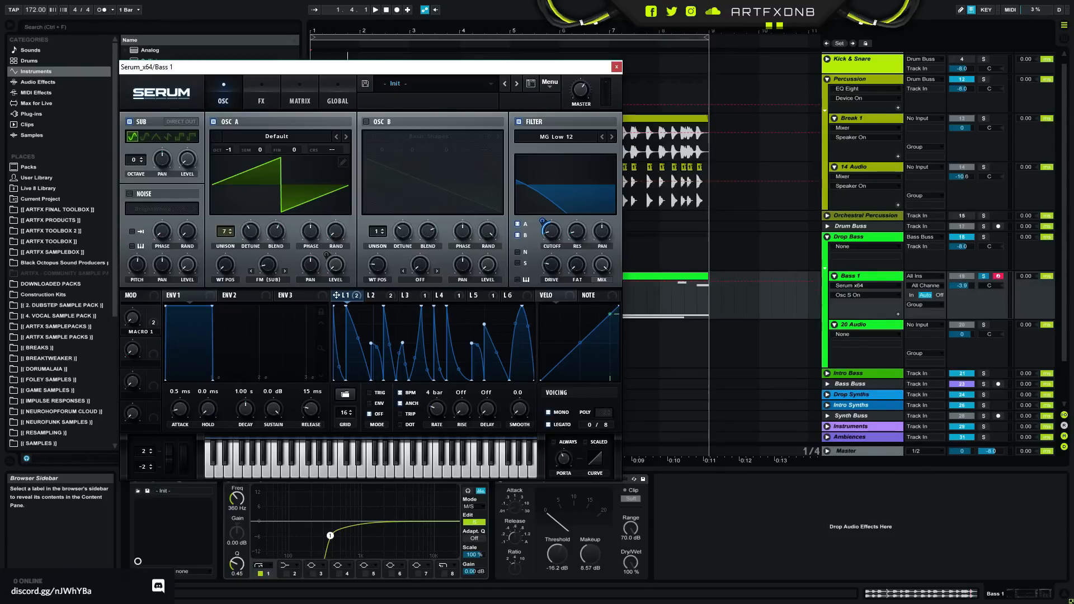
{"action": "left_click", "coordinate": [979, 277]}
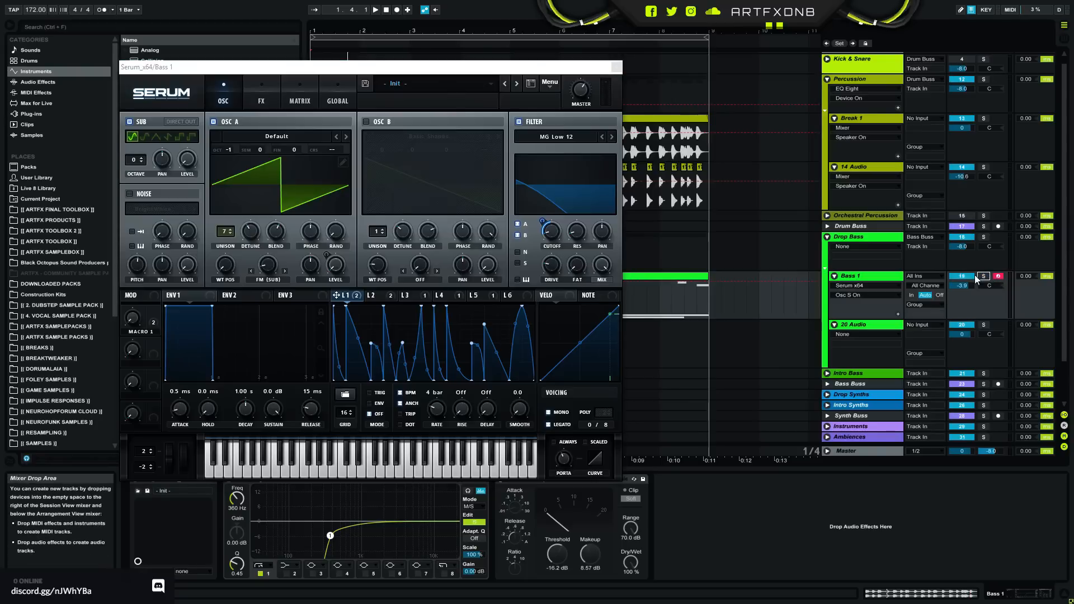
{"action": "left_click", "coordinate": [616, 67]}
{"action": "left_click", "coordinate": [500, 39]}
{"action": "key", "text": "space"}
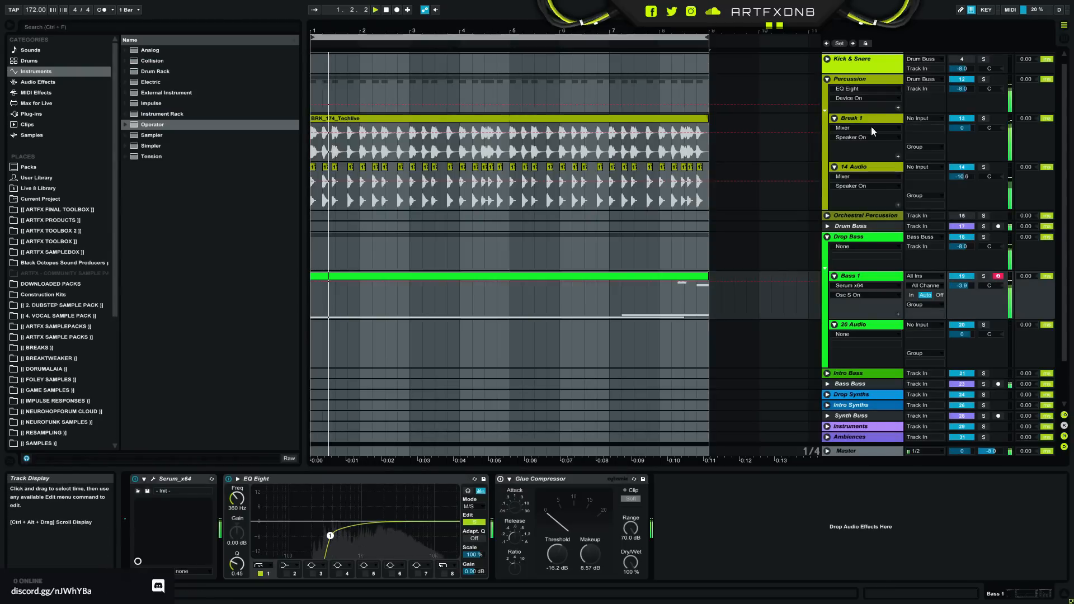
- Switch on the Glue Compressor on Bass 1 while soloing the track, and unsolo it to hear the full mix
{"action": "left_click", "coordinate": [858, 277]}
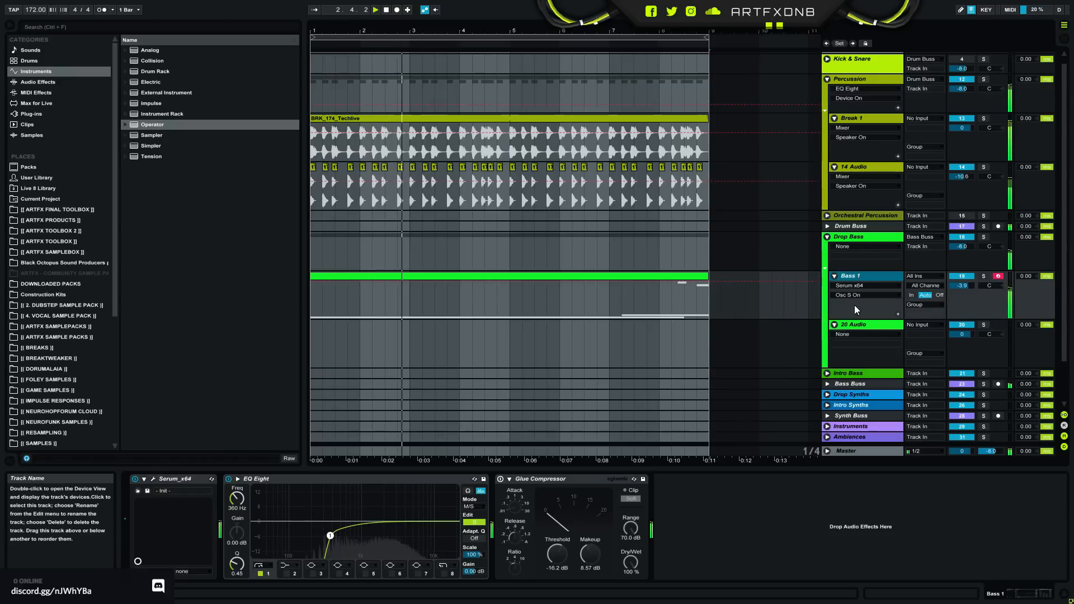
{"action": "left_click", "coordinate": [983, 276]}
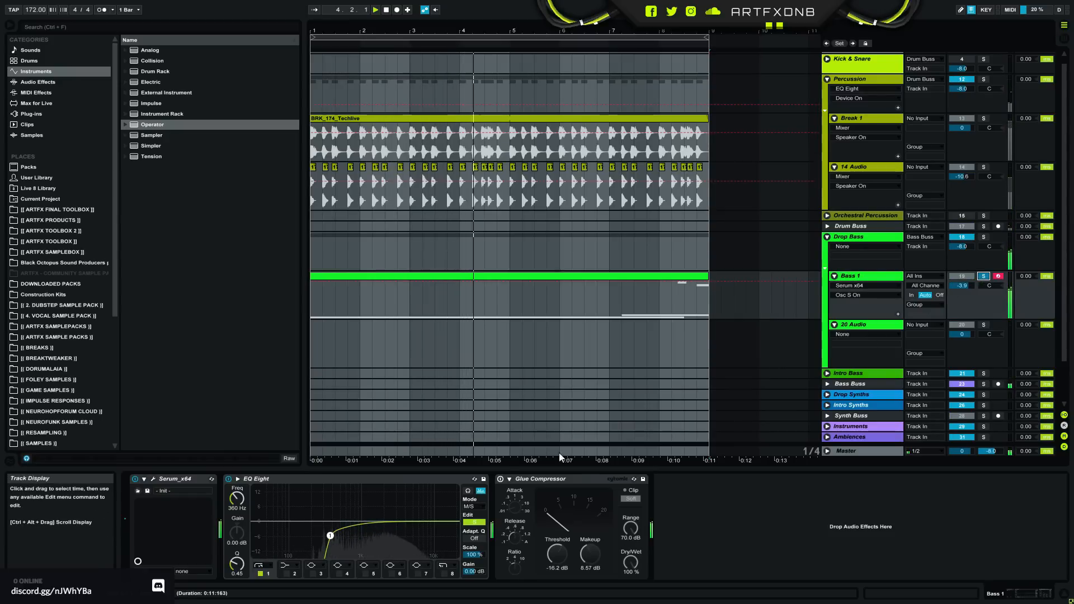
{"action": "left_click", "coordinate": [502, 480]}
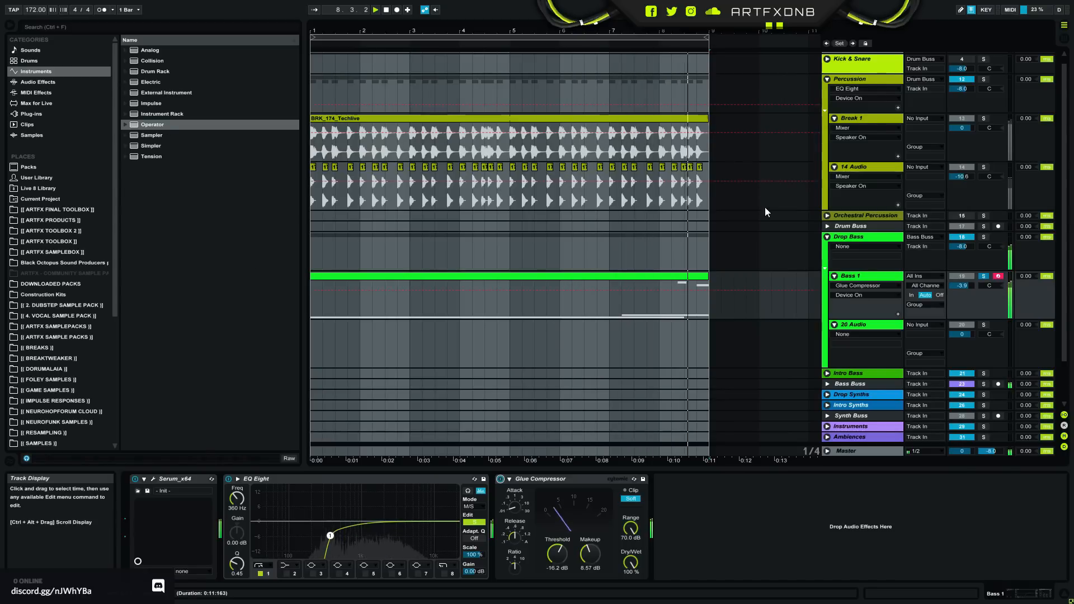
{"action": "left_click", "coordinate": [986, 277]}
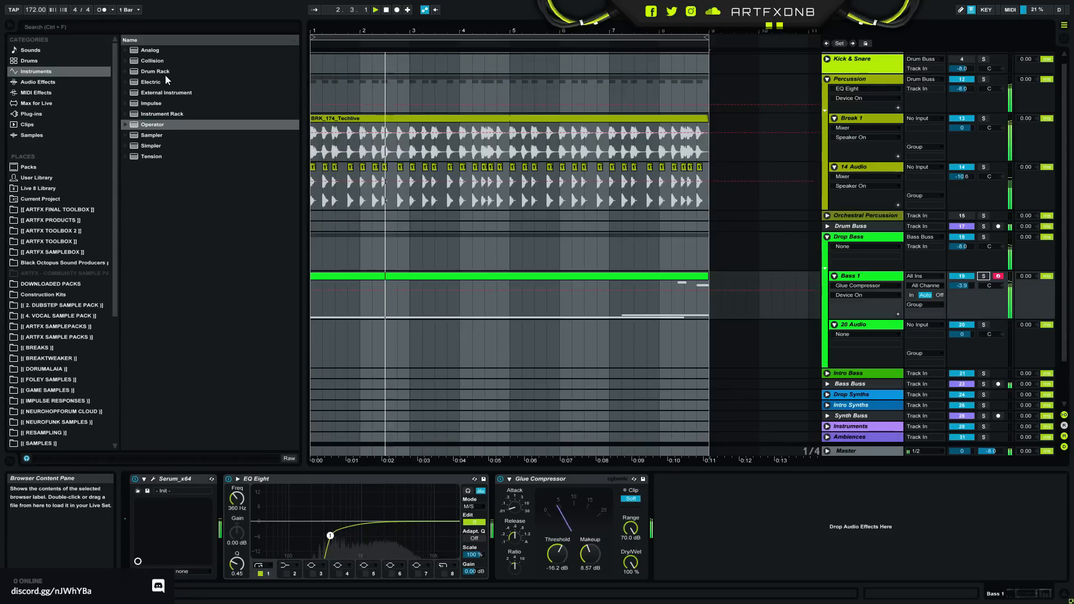
- Insert an Amp audio effect between EQ Eight and the Glue Compressor on Bass 1
{"action": "left_click", "coordinate": [55, 82]}
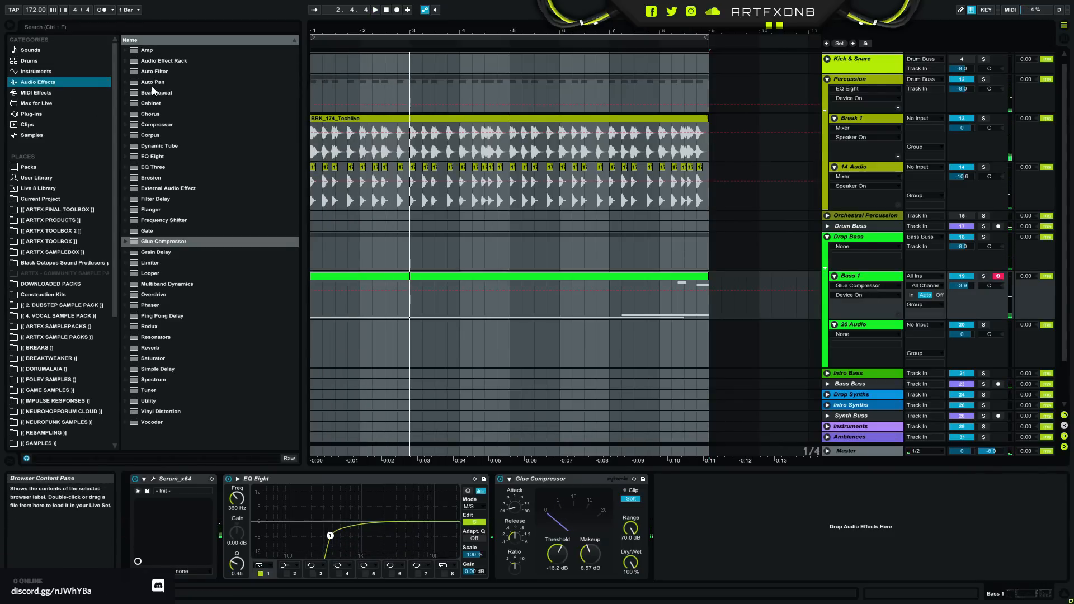
{"action": "left_click", "coordinate": [146, 51]}
{"action": "left_click", "coordinate": [497, 506]}
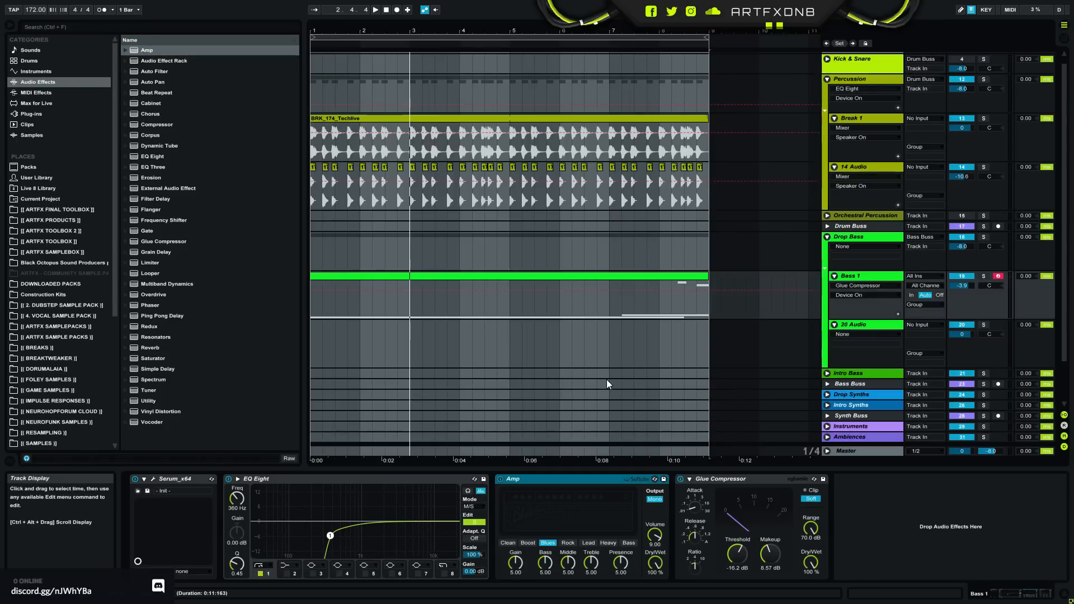
- Set the Amp to Dual output, the Rock amp type and 18.3% dry/wet while the loop plays
{"action": "key", "text": "space"}
{"action": "mouse_move", "coordinate": [655, 563]}
{"action": "left_mouse_down"}
{"action": "mouse_move", "coordinate": [654, 602]}
{"action": "mouse_move", "coordinate": [660, 571]}
{"action": "left_mouse_up"}
{"action": "key", "text": "space"}
{"action": "left_click", "coordinate": [652, 499]}
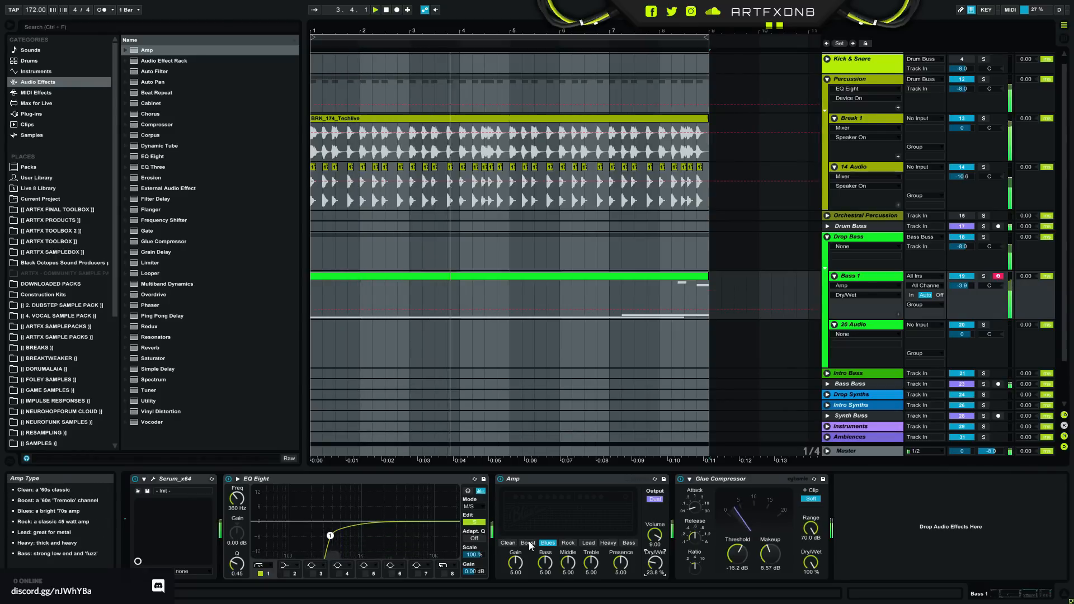
{"action": "left_click", "coordinate": [567, 542]}
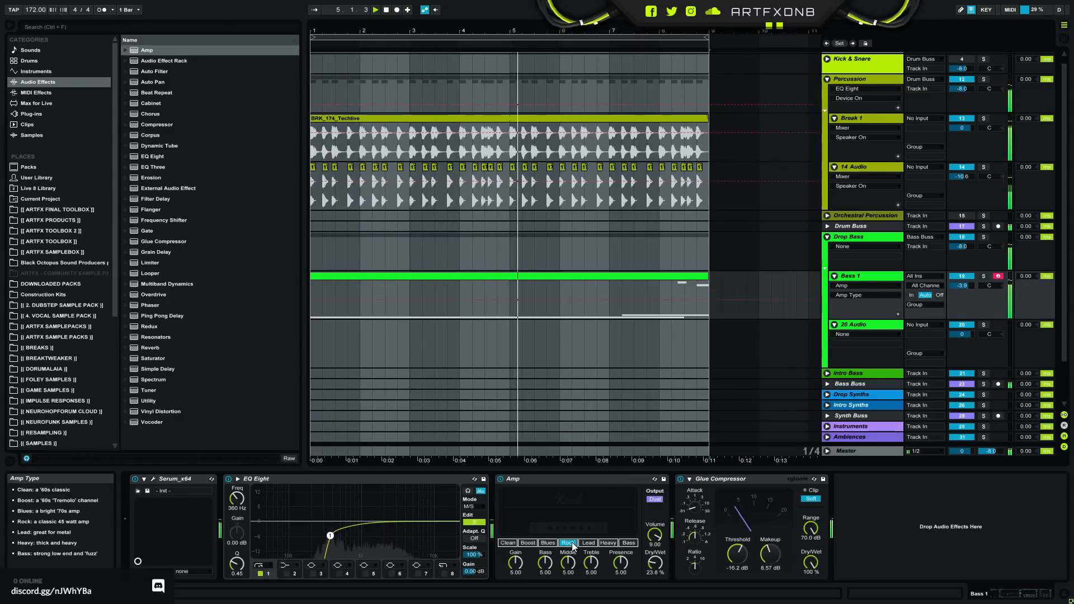
{"action": "left_click_drag", "start_coordinate": [653, 562], "coordinate": [654, 566]}
- Set the Amp's gain and bass to 3.49, middle to 3.89, treble to 2.94 and presence to 3.33, soloing Bass 1
{"action": "left_click_drag", "start_coordinate": [545, 563], "coordinate": [568, 570]}
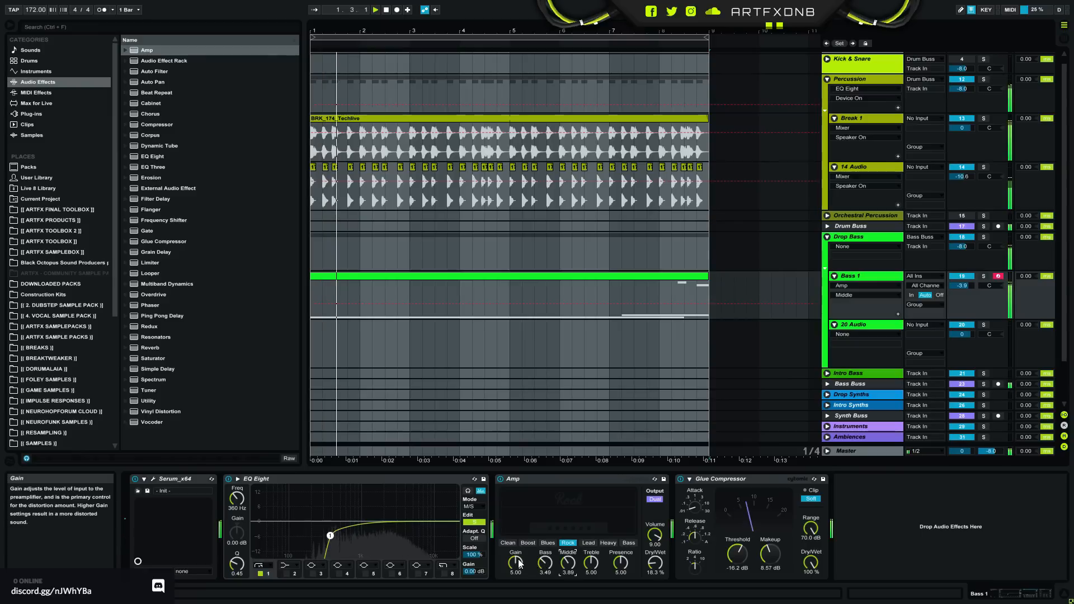
{"action": "left_click", "coordinate": [983, 277]}
{"action": "left_click_drag", "start_coordinate": [515, 562], "coordinate": [515, 571]}
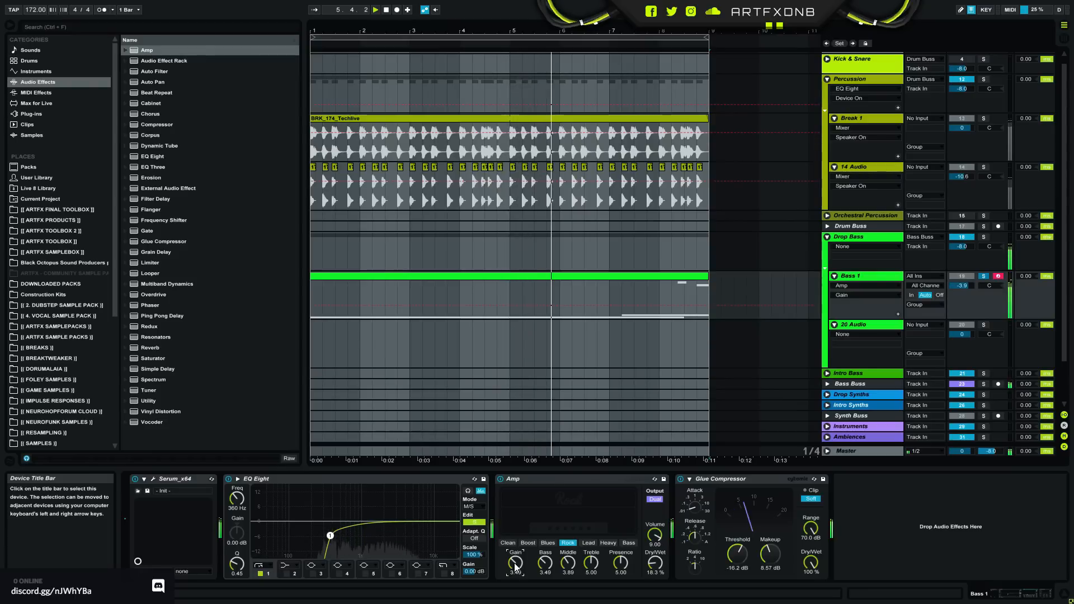
{"action": "left_click", "coordinate": [590, 572]}
{"action": "left_click_drag", "start_coordinate": [590, 575], "coordinate": [620, 577]}
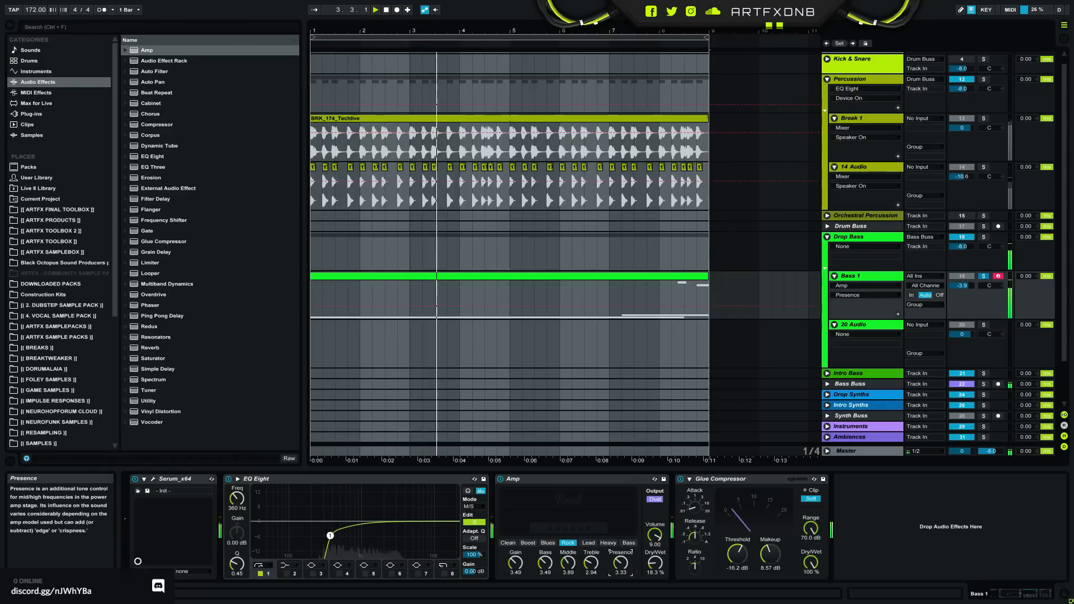
- Audition the Amp's other amp types, choose Blues and set its bass to 3.89
{"action": "left_click", "coordinate": [557, 545]}
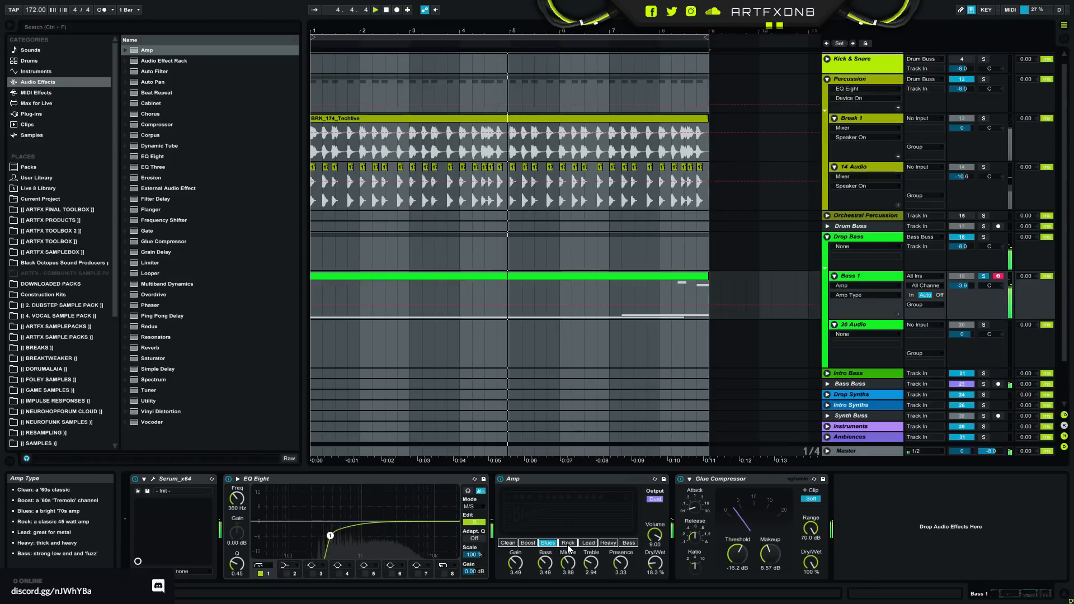
{"action": "left_click", "coordinate": [609, 543]}
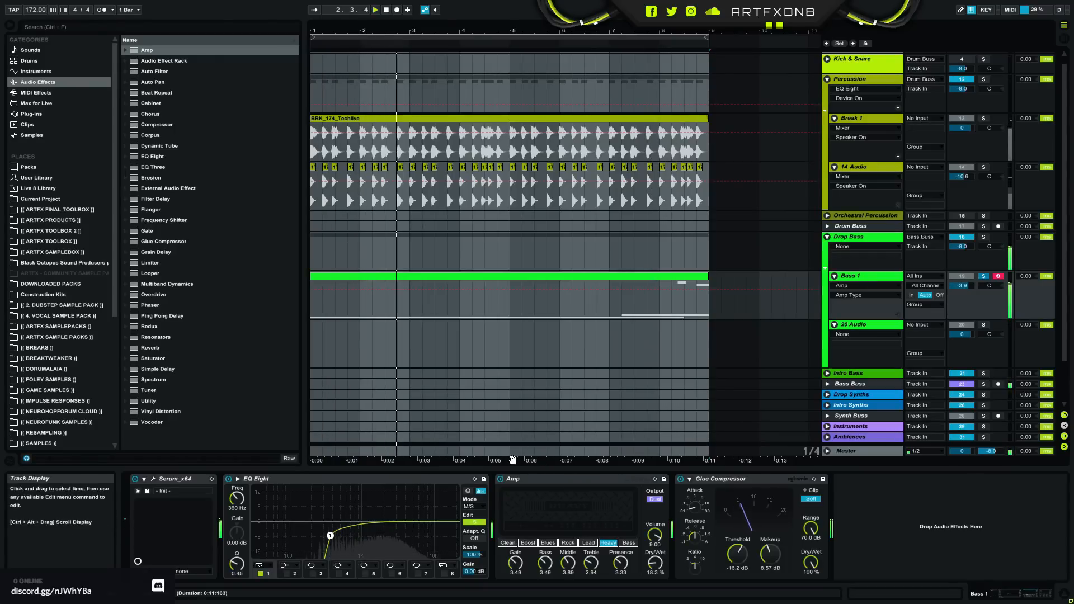
{"action": "left_click", "coordinate": [528, 542]}
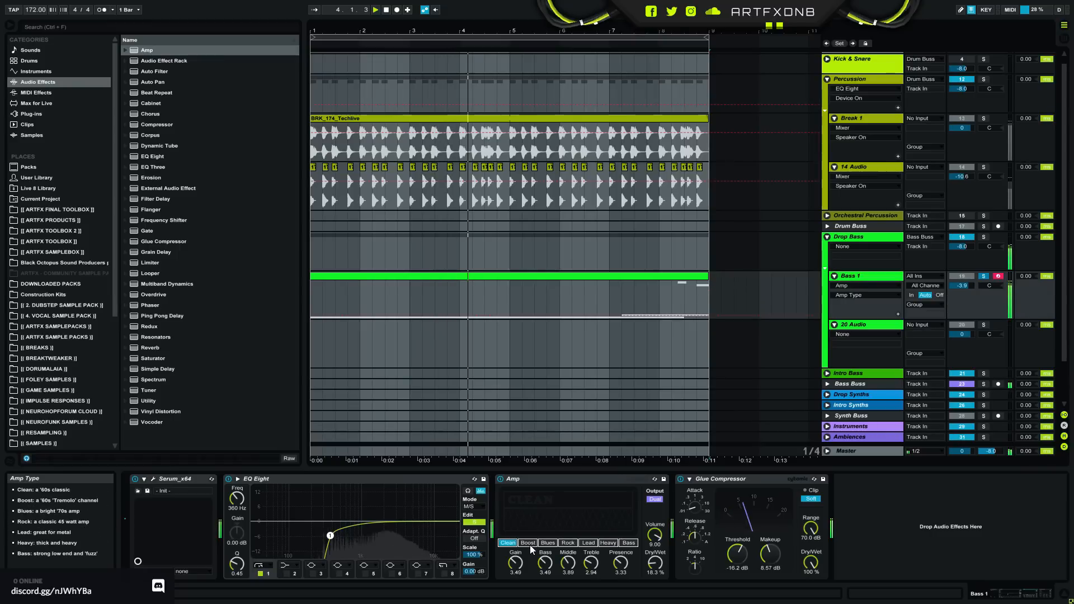
{"action": "left_click", "coordinate": [548, 543]}
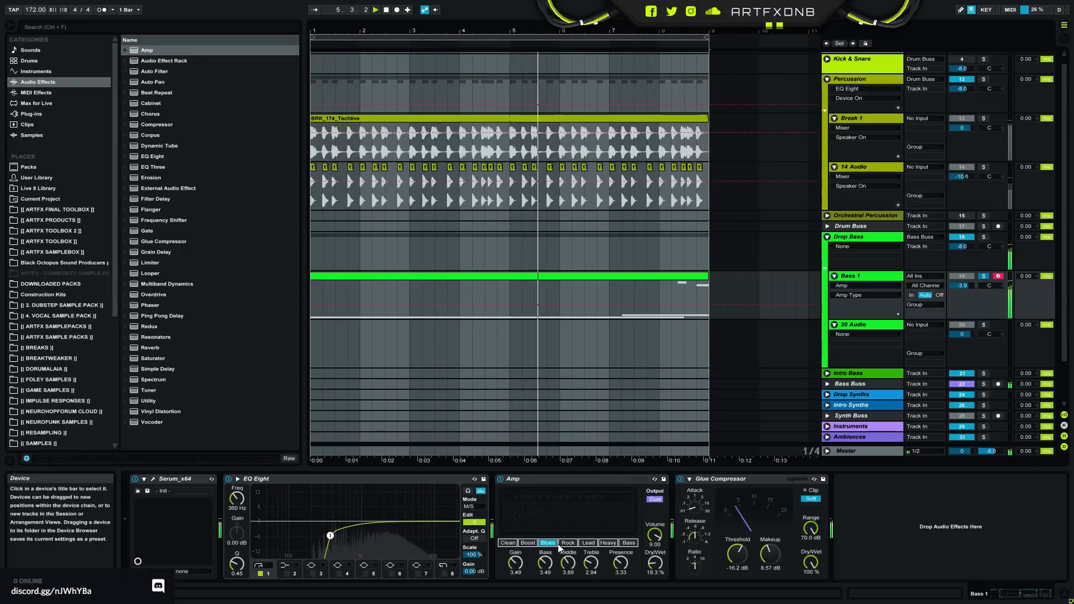
{"action": "left_click_drag", "start_coordinate": [545, 564], "coordinate": [545, 557]}
- Enable EQ Eight's band 8 high cut at 7.48 kHz, Q 0.31 on the side channel and 12.5 kHz, Q 0.49 on the mid
{"action": "left_click", "coordinate": [445, 573]}
{"action": "left_click_drag", "start_coordinate": [456, 530], "coordinate": [423, 541]}
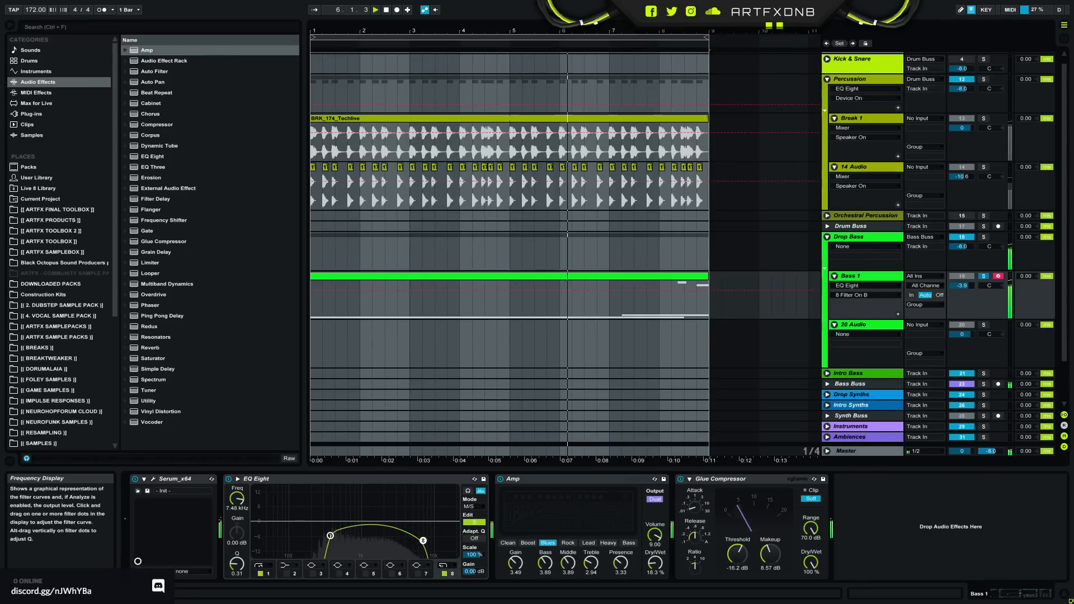
{"action": "left_click", "coordinate": [474, 522]}
{"action": "left_click", "coordinate": [445, 574]}
{"action": "left_click_drag", "start_coordinate": [458, 531], "coordinate": [429, 541]}
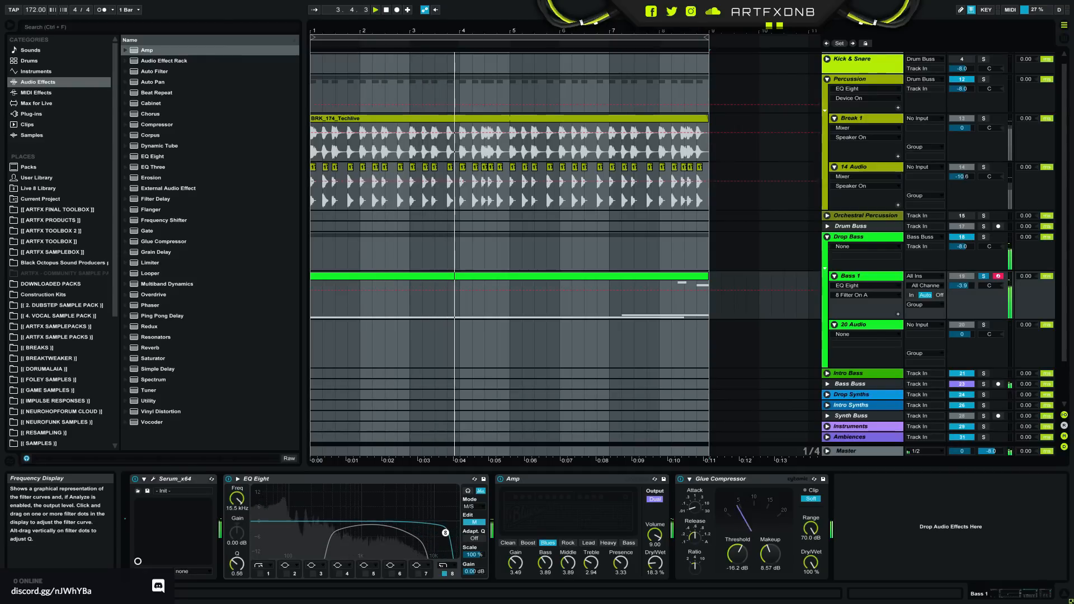
{"action": "left_click_drag", "start_coordinate": [448, 539], "coordinate": [439, 536]}
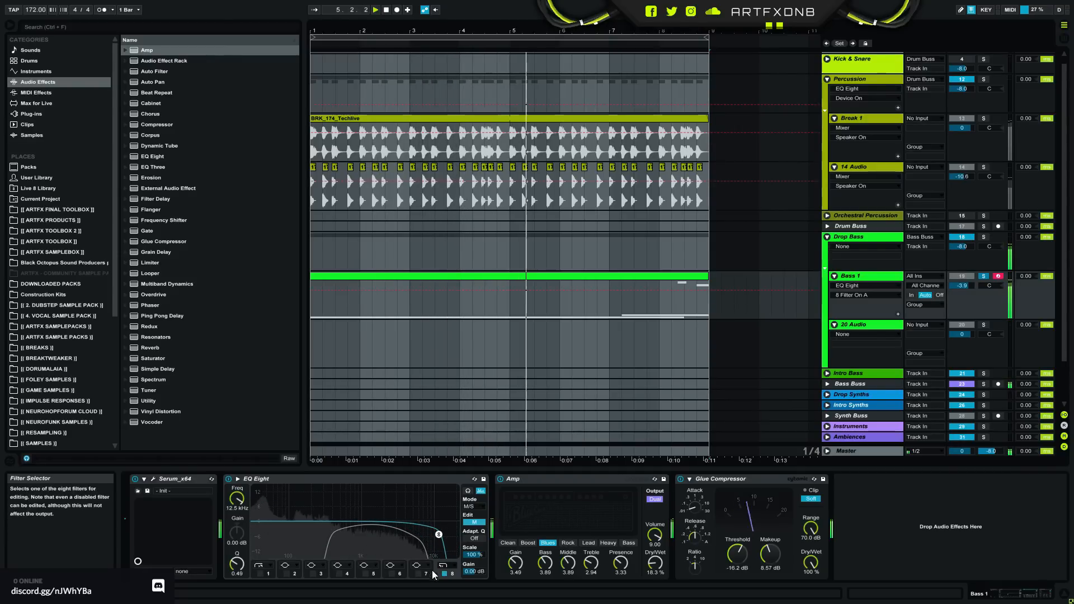
- Unsolo Bass 1, collapse the Percussion group and leave the Drop Bass group open with only Bass 1 unfolded
{"action": "left_click", "coordinate": [984, 276]}
{"action": "key", "text": "space"}
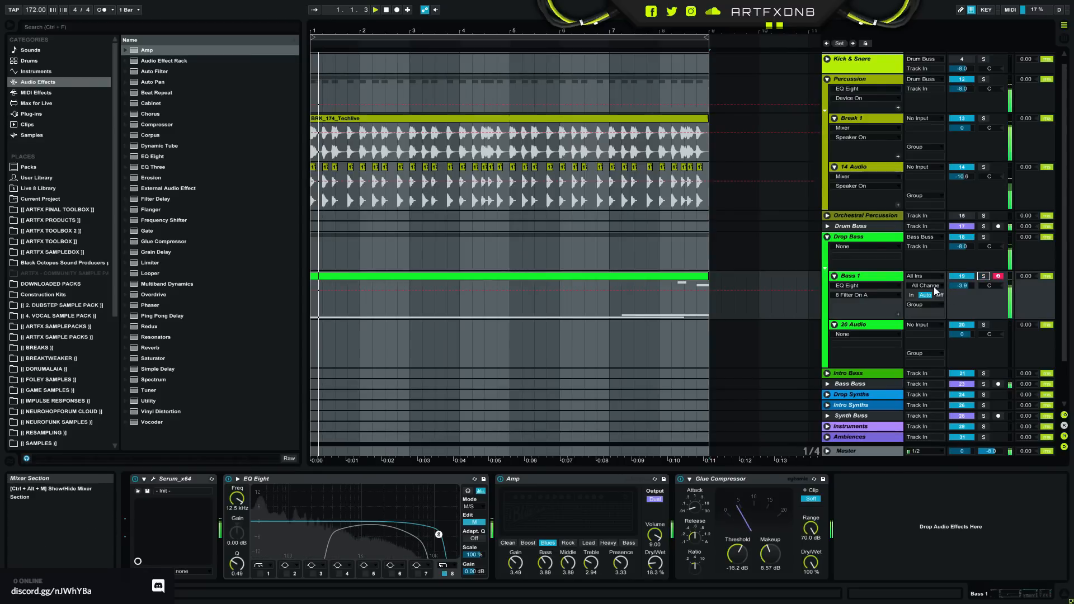
{"action": "left_click", "coordinate": [860, 275]}
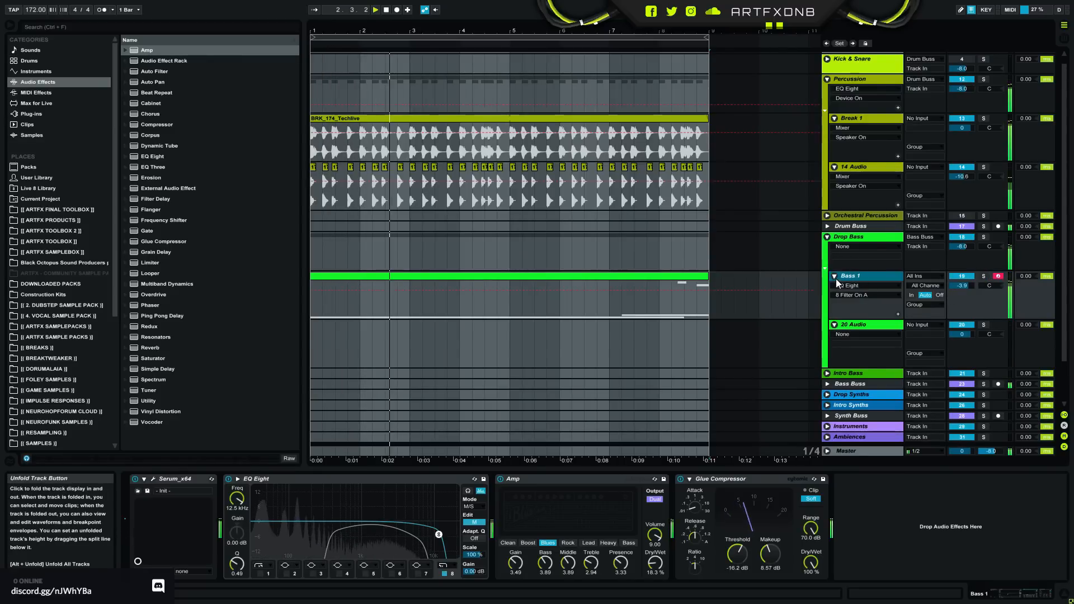
{"action": "left_click", "coordinate": [835, 277]}
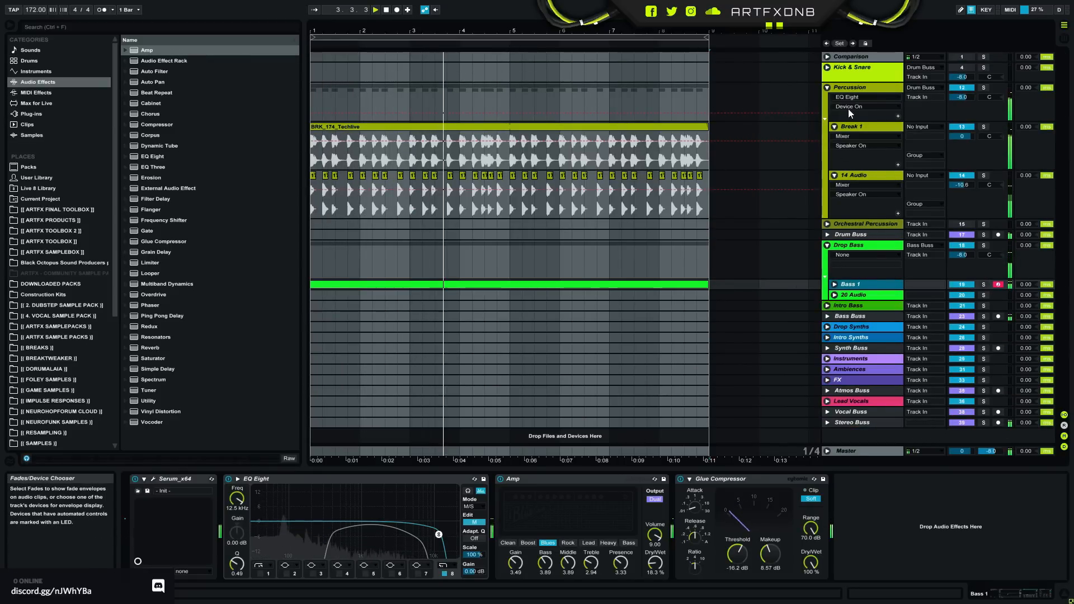
{"action": "left_click", "coordinate": [827, 87]}
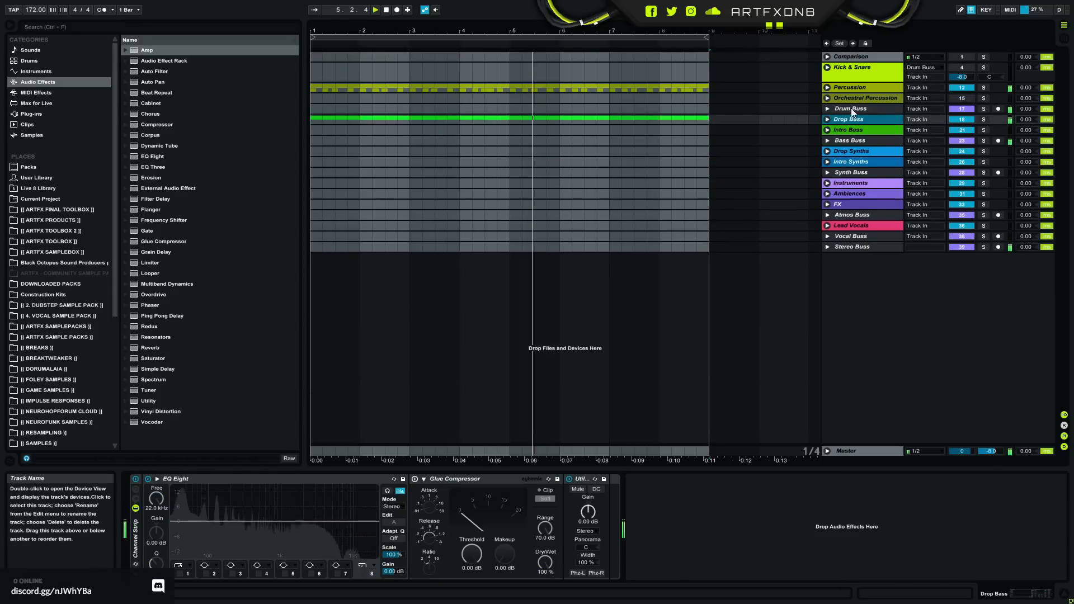
{"action": "left_click", "coordinate": [831, 121]}
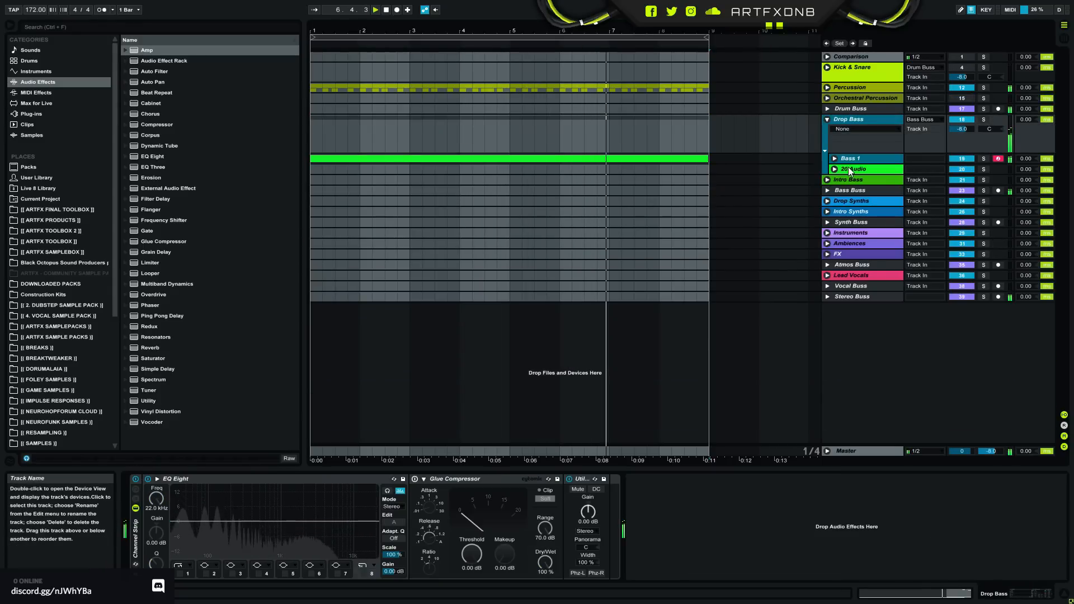
{"action": "left_click", "coordinate": [835, 159]}
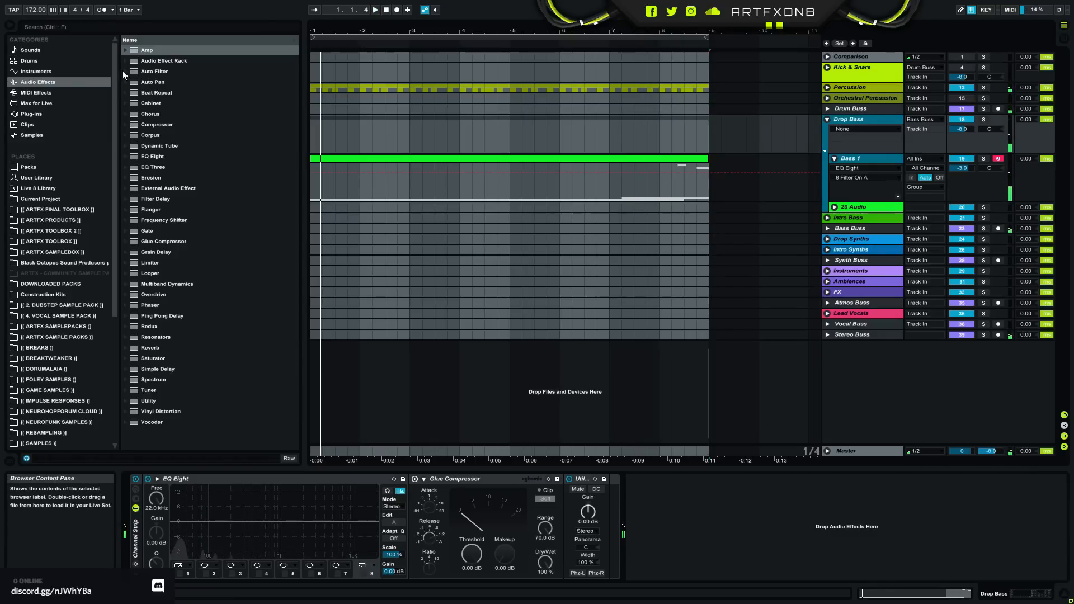
- Show the Bass 1 device chain again, keep EQ Eight in M/S mode and toggle its edit channel to the side signal
{"action": "mouse_move", "coordinate": [169, 61]}
{"action": "left_mouse_down"}
{"action": "mouse_move", "coordinate": [478, 304]}
{"action": "mouse_move", "coordinate": [555, 506]}
{"action": "mouse_move", "coordinate": [182, 133]}
{"action": "mouse_move", "coordinate": [162, 66]}
{"action": "left_mouse_up"}
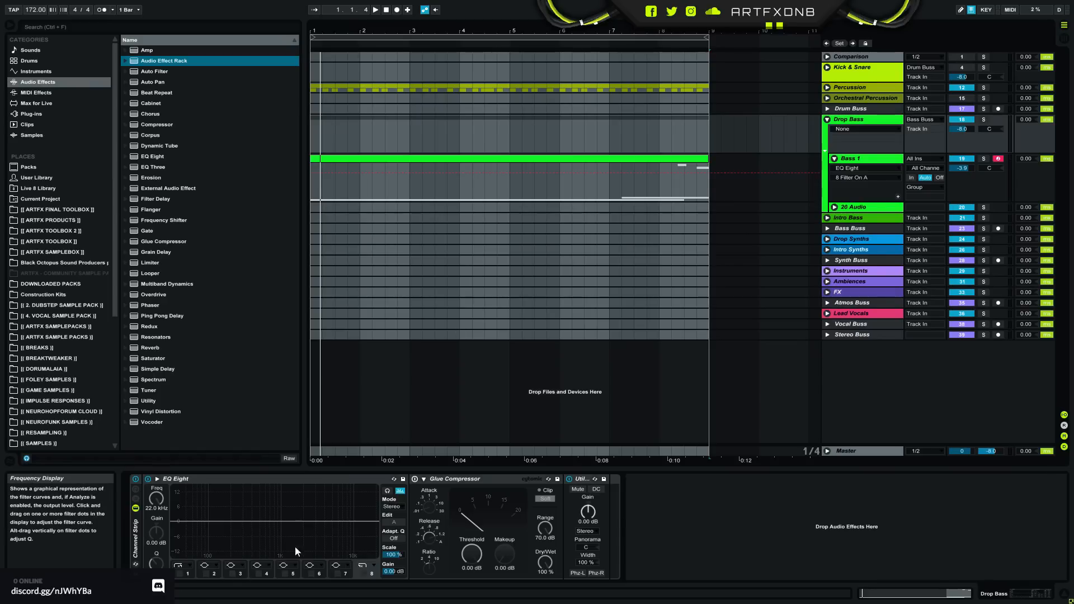
{"action": "left_click", "coordinate": [861, 167]}
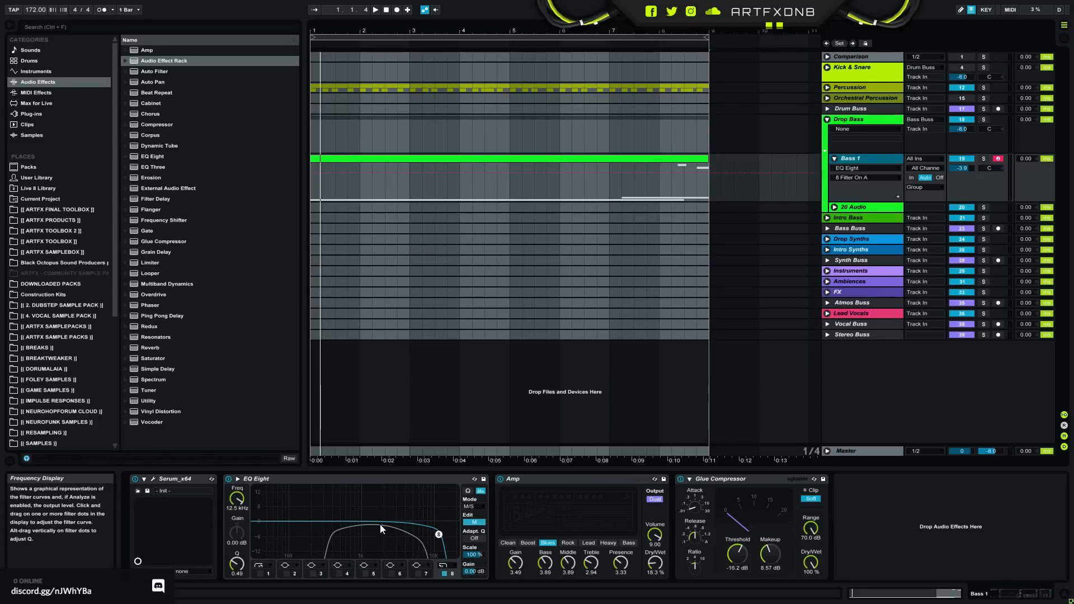
{"action": "left_click", "coordinate": [468, 506]}
{"action": "left_click", "coordinate": [475, 531]}
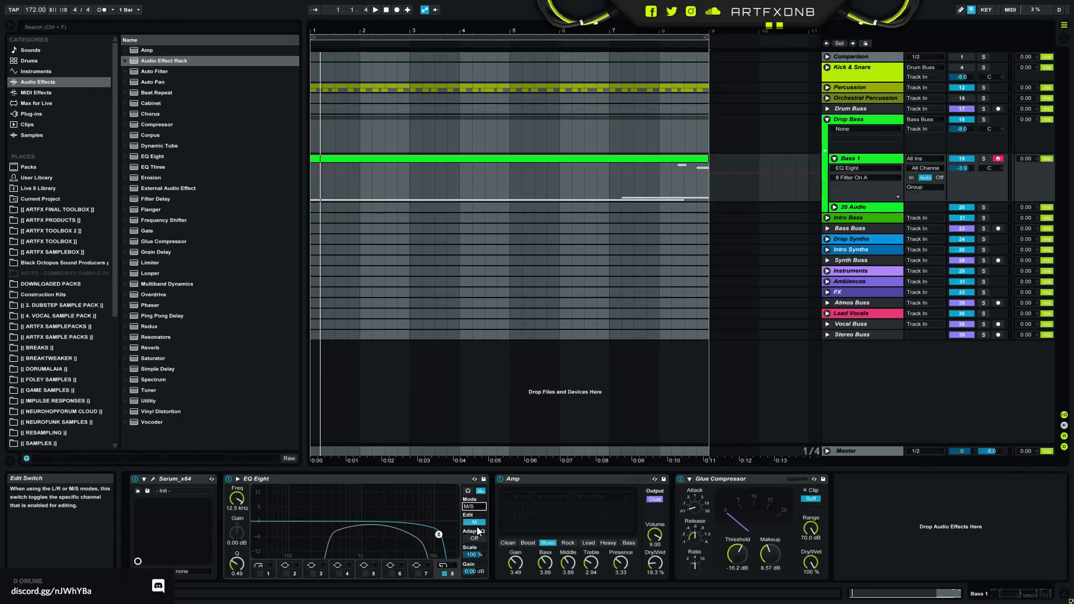
{"action": "left_click", "coordinate": [476, 523]}
{"action": "left_click", "coordinate": [475, 523]}
{"action": "left_click", "coordinate": [476, 523]}
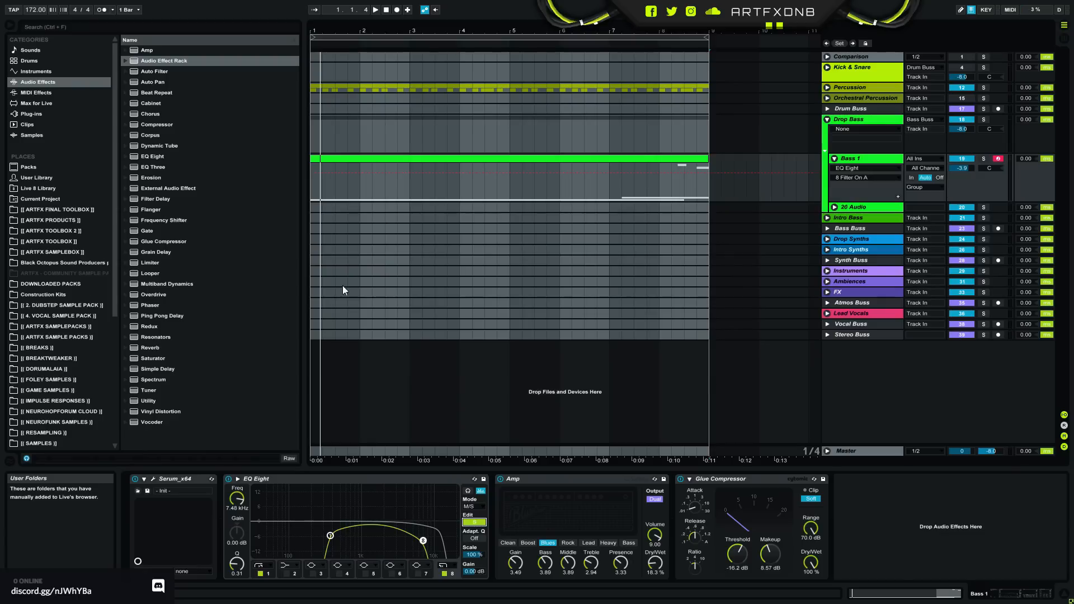
- Open Bass 1's Serum, show oscillator A's wavetable editor and look at its formula preset categories
{"action": "left_click", "coordinate": [153, 479]}
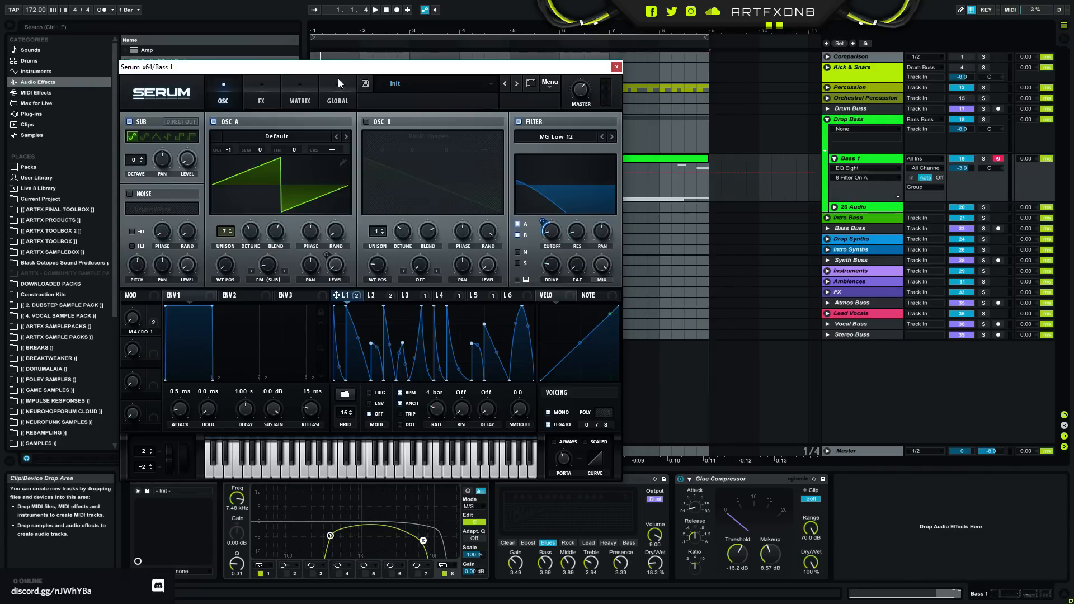
{"action": "left_click", "coordinate": [342, 162]}
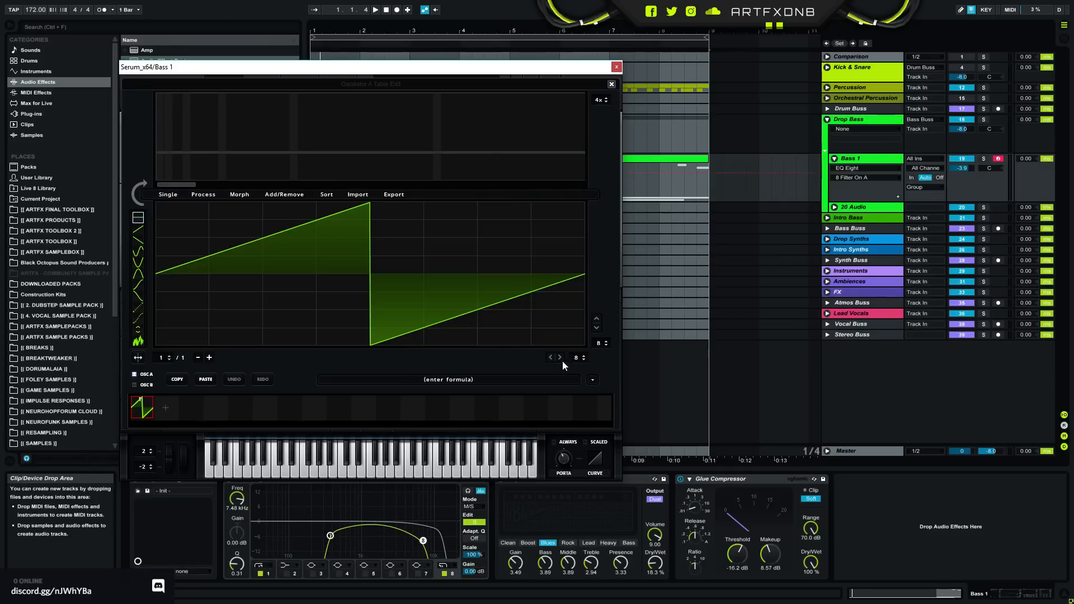
{"action": "left_click", "coordinate": [593, 380]}
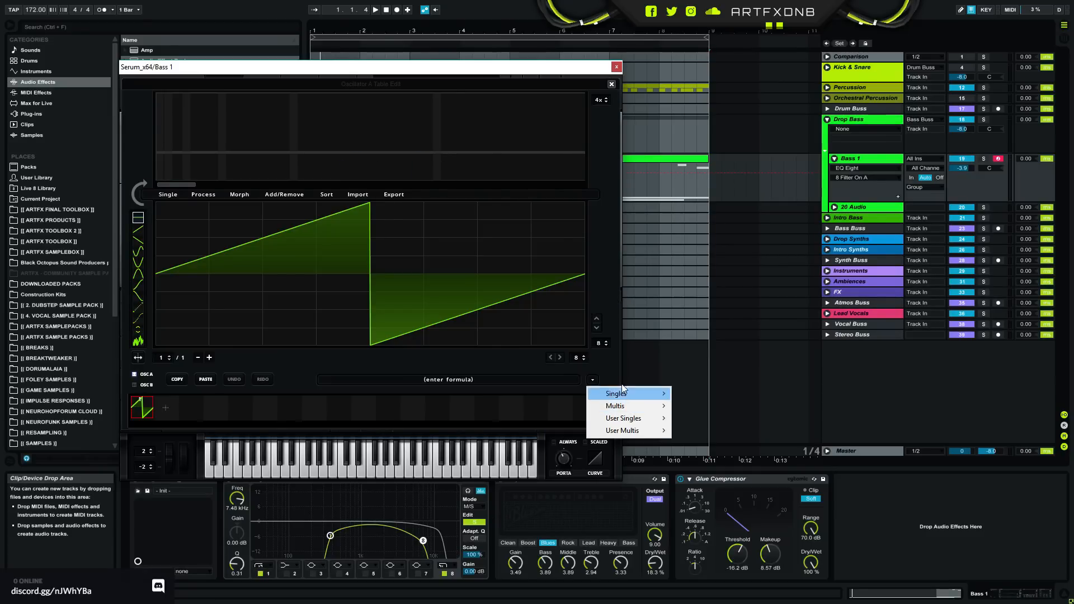
{"action": "left_click", "coordinate": [604, 357]}
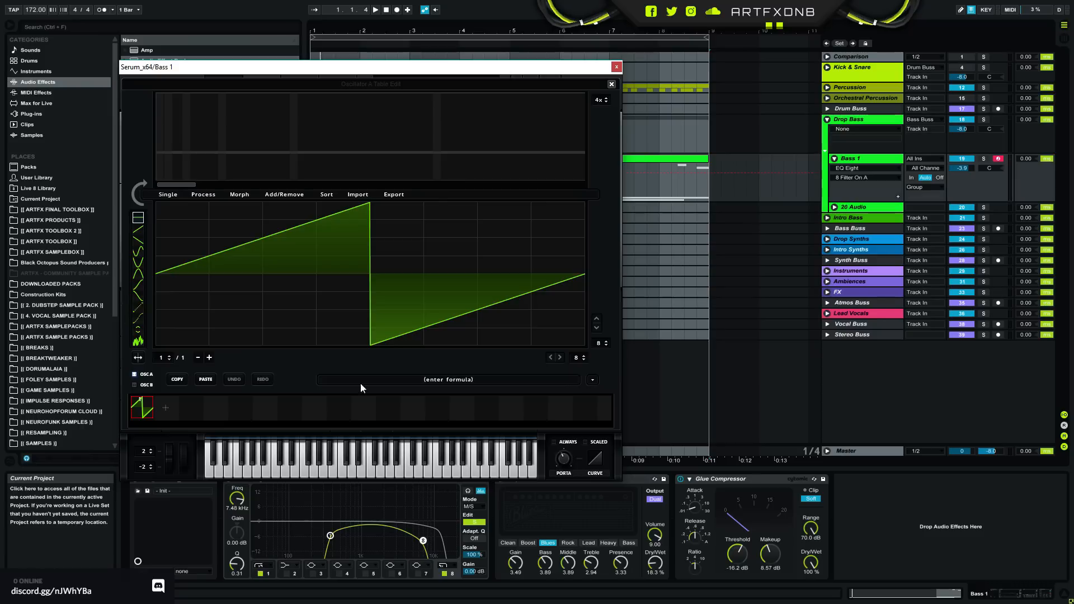
- Show the Master track's device chain and open Panipulator's plug-in window beside Serum to review its mono switch
{"action": "left_click", "coordinate": [854, 453]}
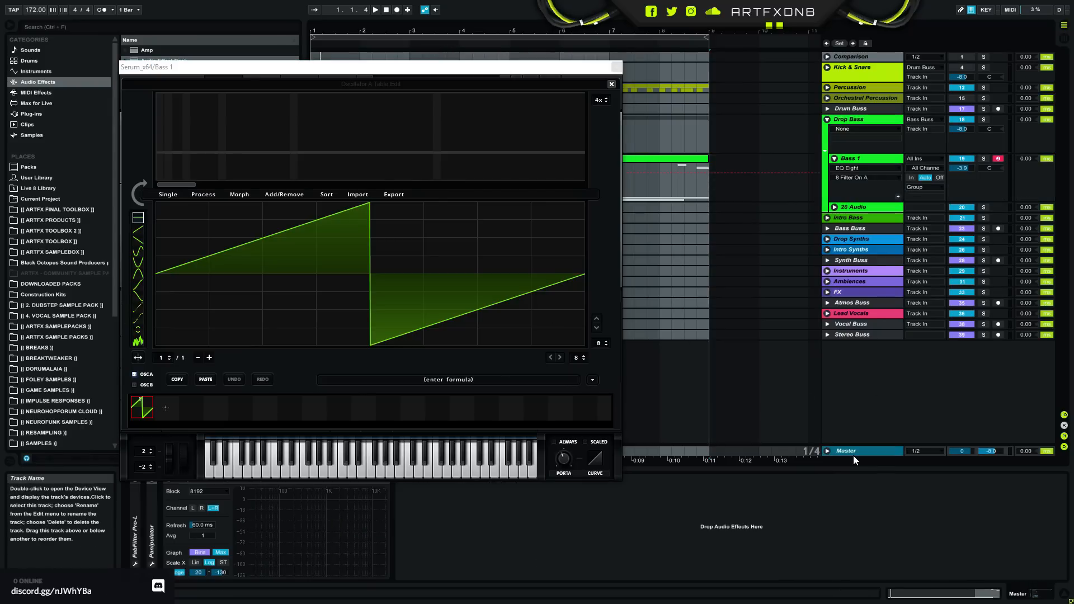
{"action": "left_click_drag", "start_coordinate": [275, 69], "coordinate": [464, 4]}
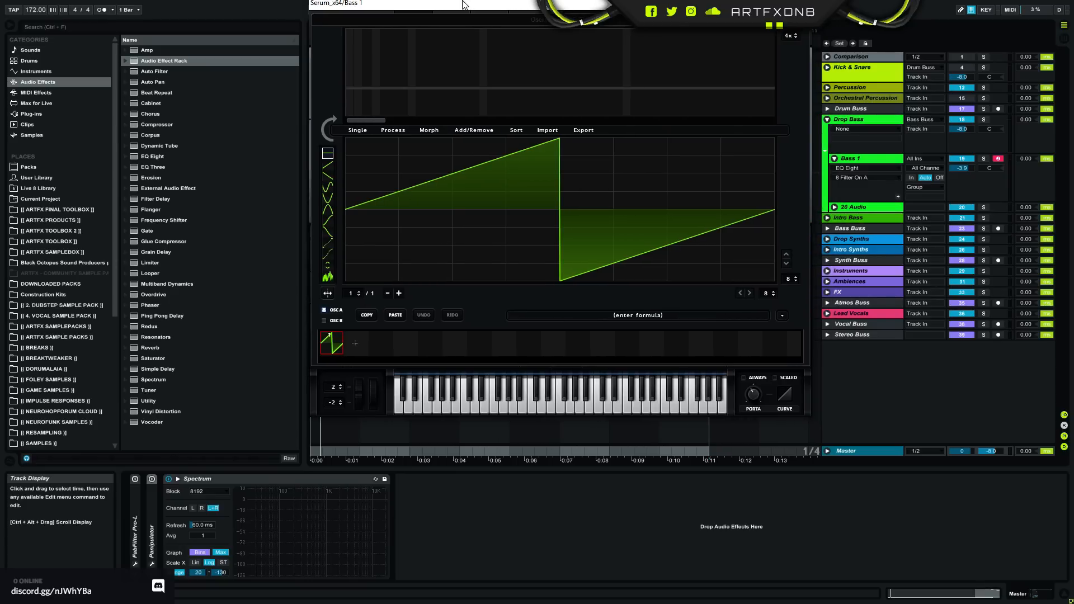
{"action": "left_click", "coordinate": [222, 481]}
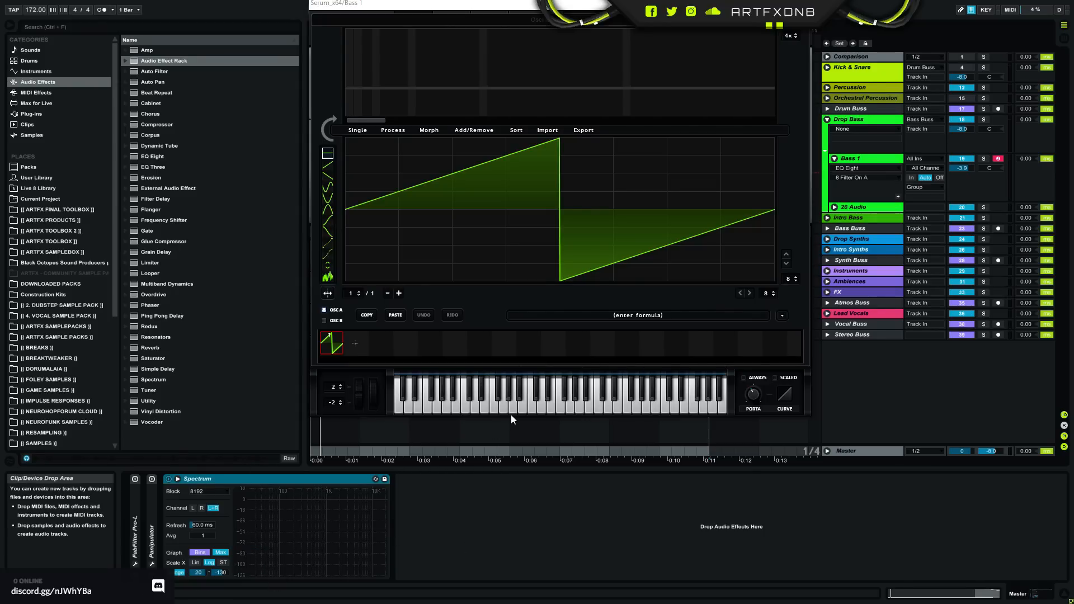
{"action": "left_click", "coordinate": [153, 508]}
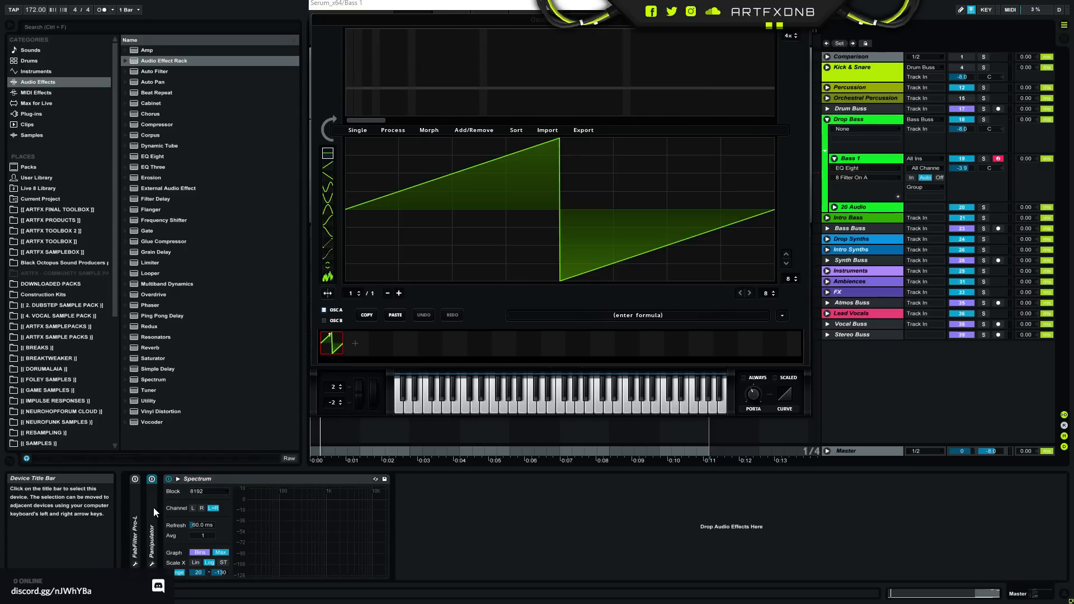
{"action": "double_click", "coordinate": [151, 518]}
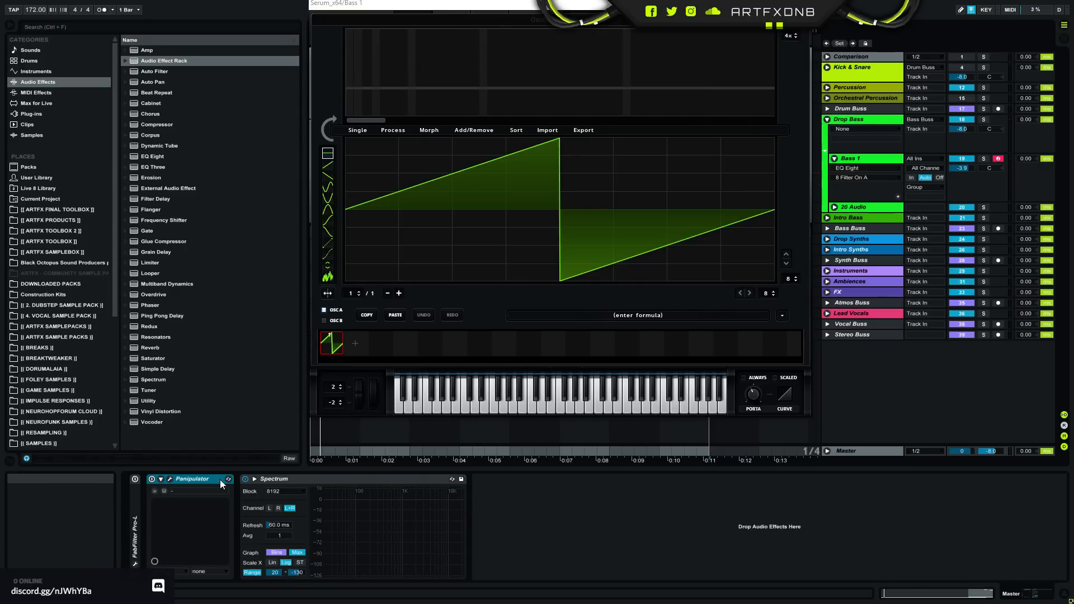
{"action": "left_click", "coordinate": [170, 479]}
{"action": "left_click_drag", "start_coordinate": [791, 83], "coordinate": [593, 167]}
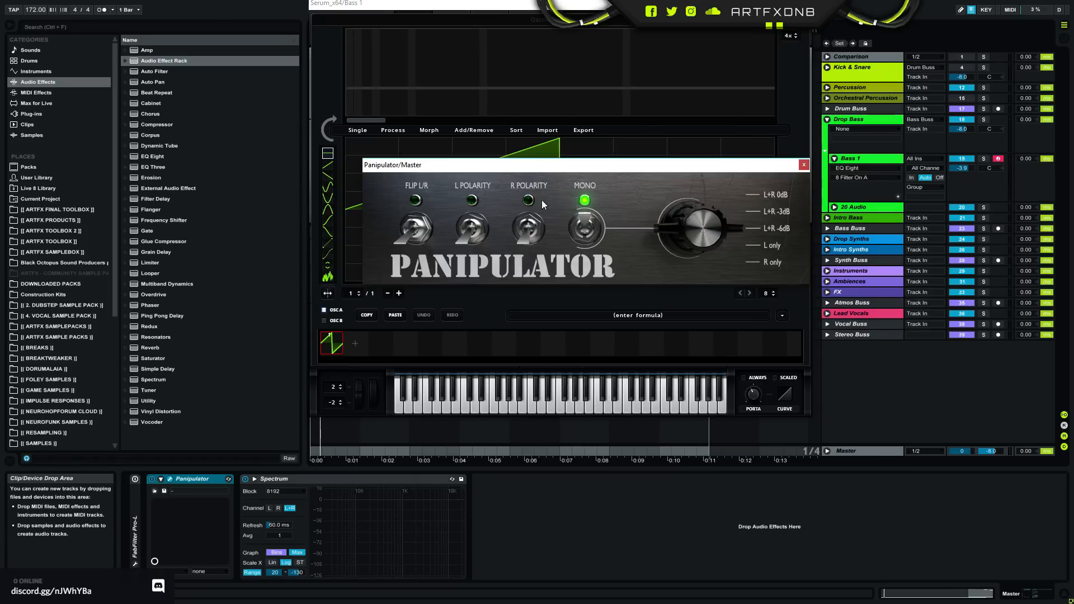
{"action": "left_click_drag", "start_coordinate": [681, 178], "coordinate": [710, 212]}
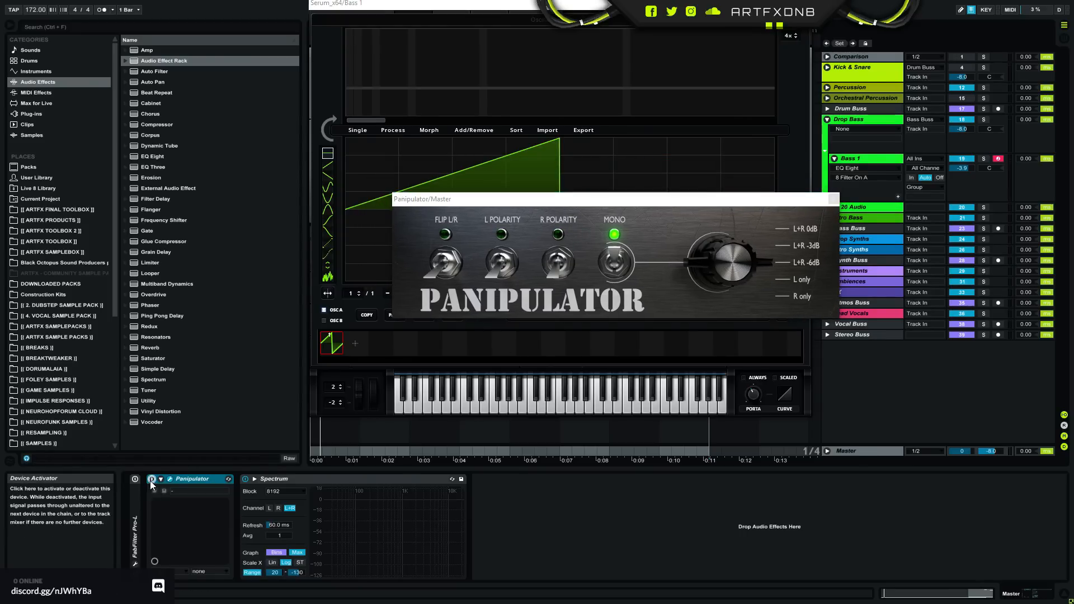
- Unfold FabFilter Pro-L on the Master, view its limiter settings and leave the device deactivated
{"action": "double_click", "coordinate": [138, 527]}
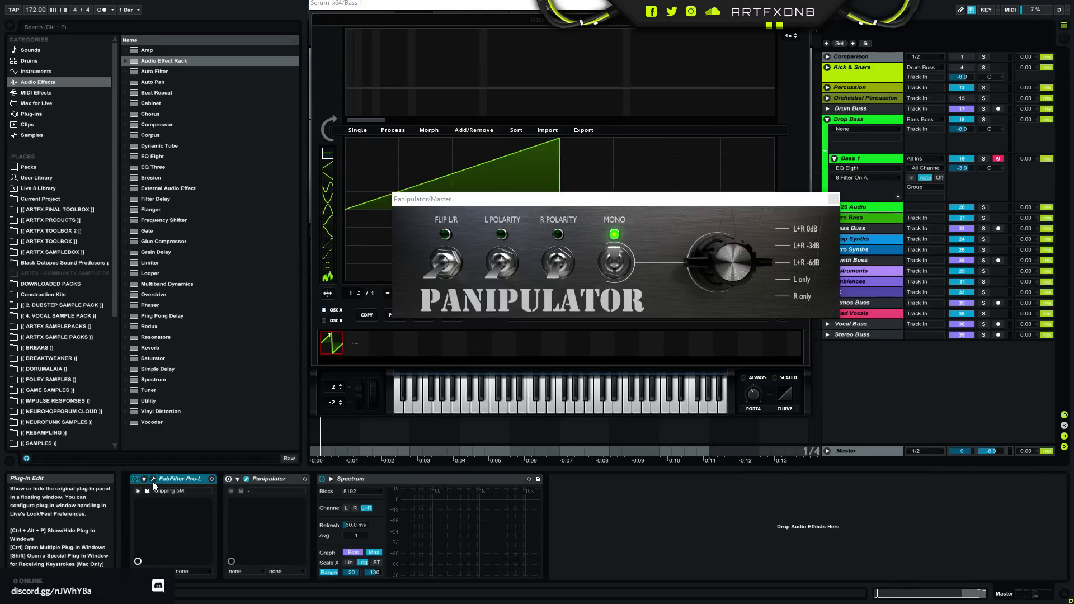
{"action": "left_click", "coordinate": [153, 482]}
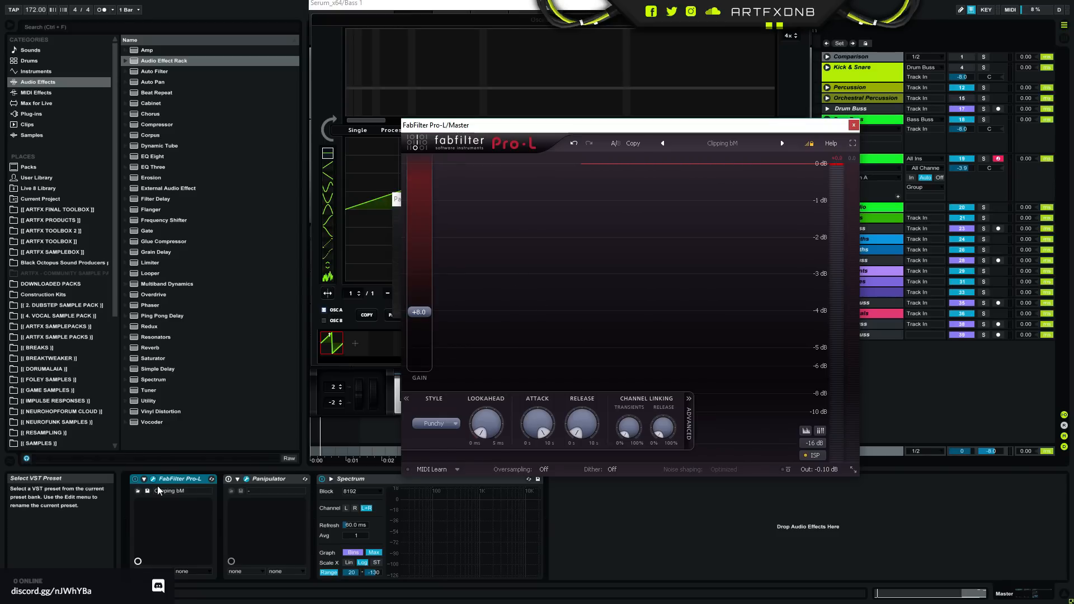
{"action": "left_click", "coordinate": [136, 488]}
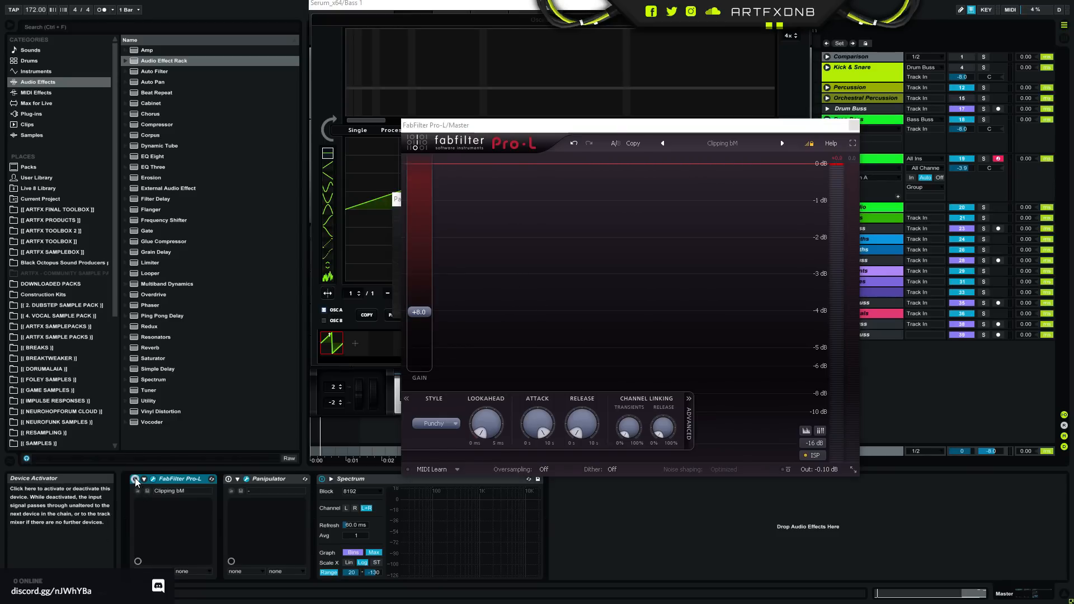
- Fold Pro-L and Panipulator on the Master, keep Spectrum unfolded and close both plug-in windows
{"action": "double_click", "coordinate": [176, 481]}
{"action": "double_click", "coordinate": [213, 476]}
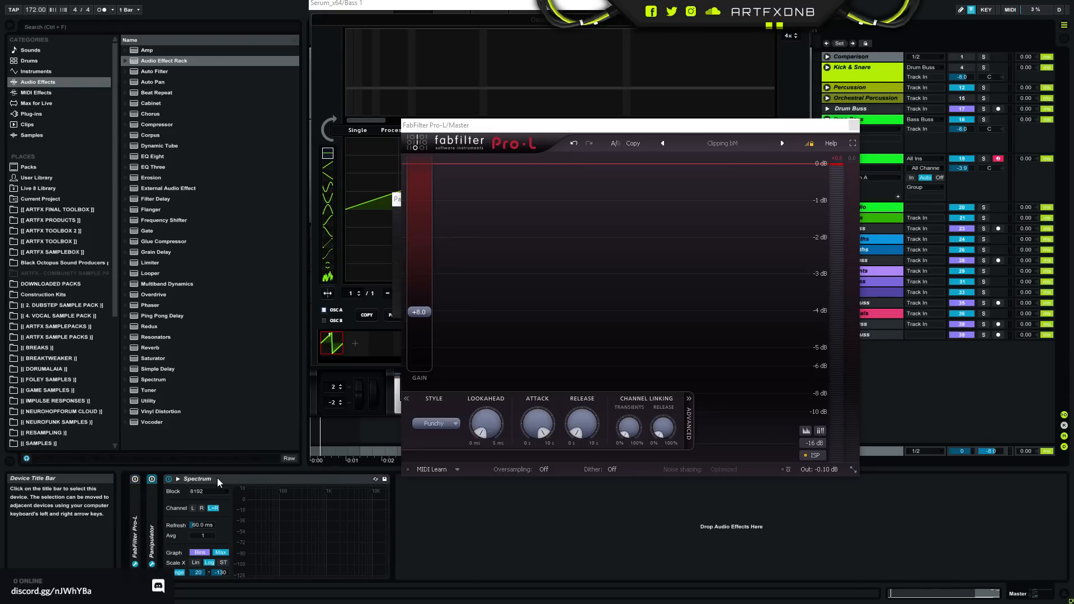
{"action": "double_click", "coordinate": [217, 479]}
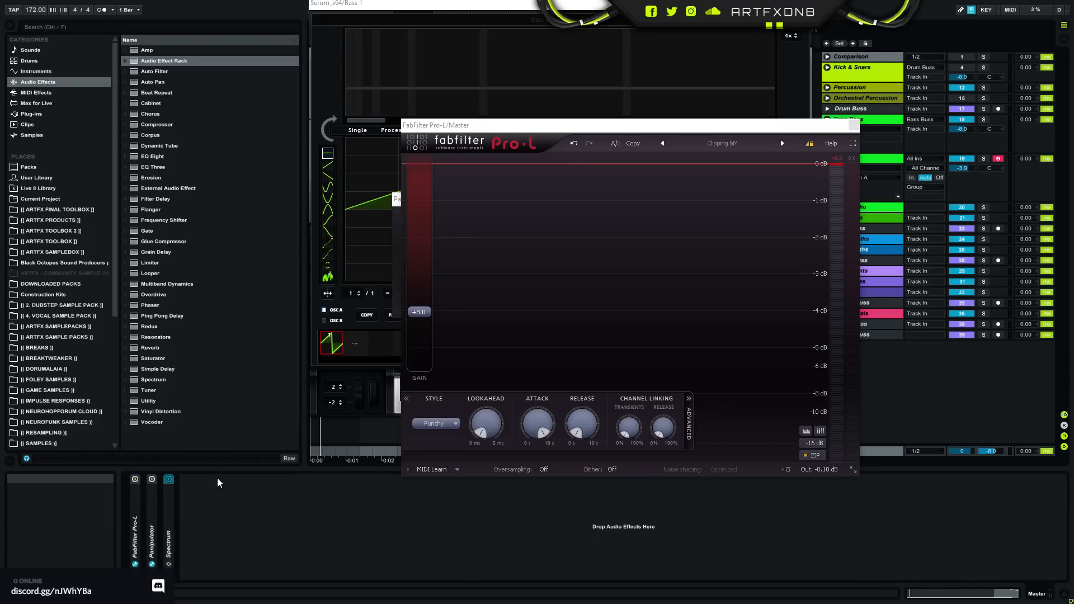
{"action": "double_click", "coordinate": [173, 508]}
{"action": "left_click", "coordinate": [854, 125]}
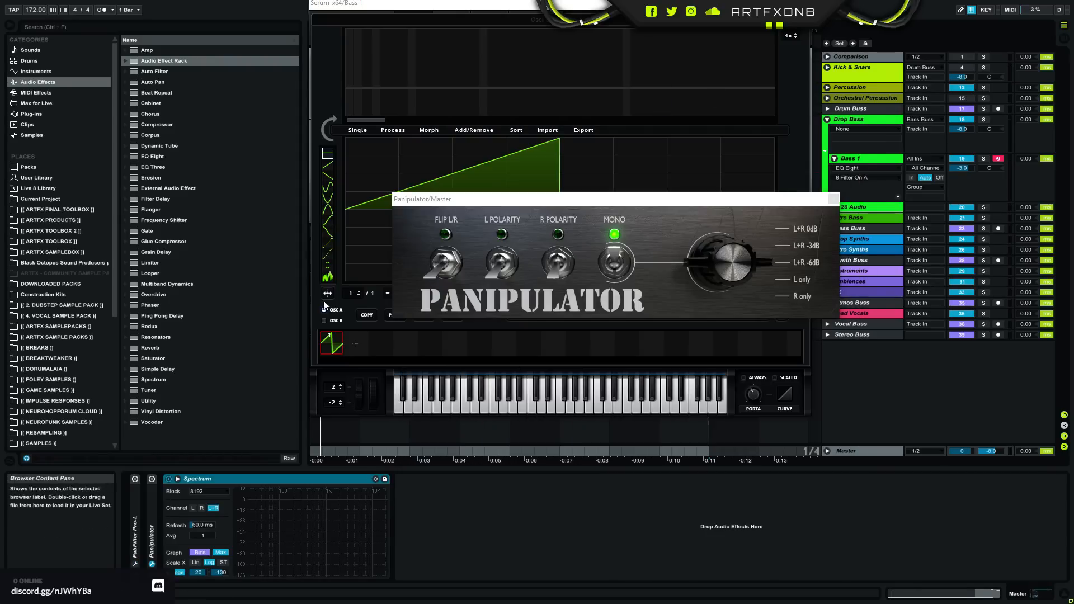
{"action": "left_click", "coordinate": [834, 199]}
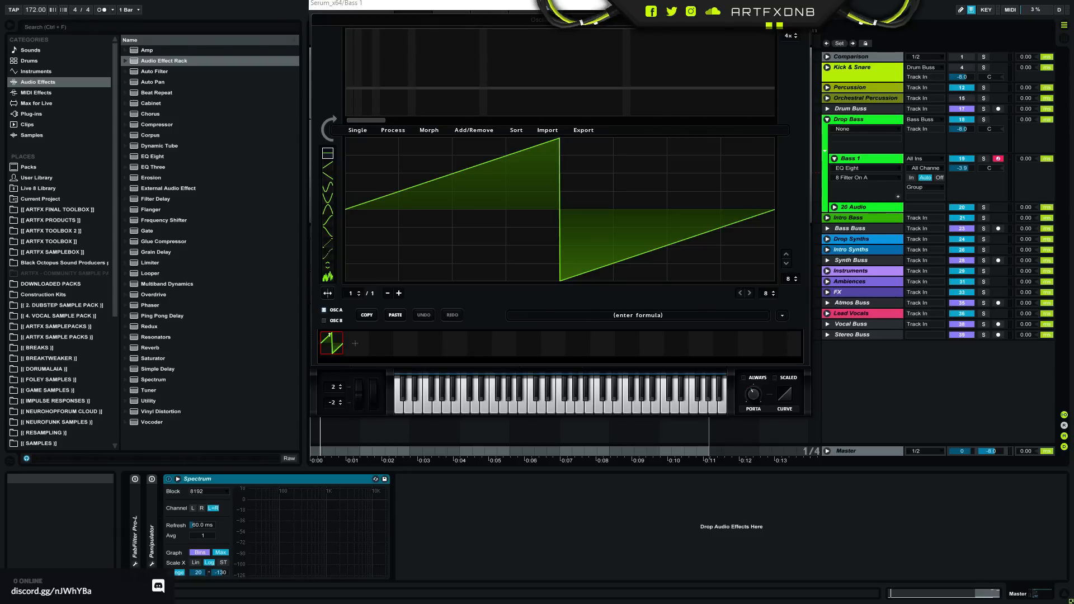
- Leave the wavetable editor, show Serum's FX rack and inspect the filter's cutoff modulation and LFO 3's shape
{"action": "left_click_drag", "start_coordinate": [612, 5], "coordinate": [592, 118]}
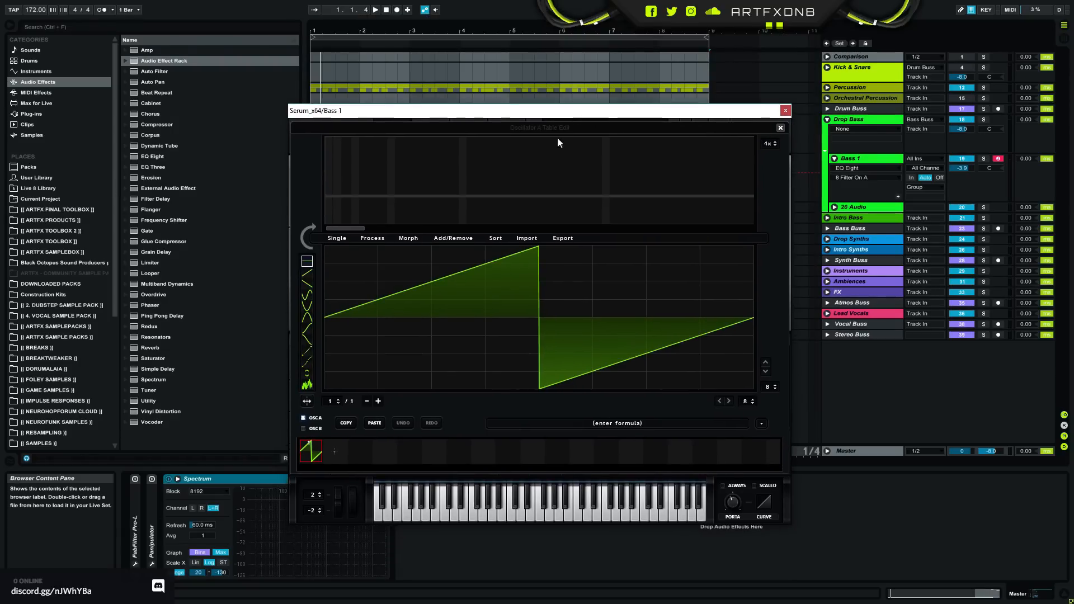
{"action": "left_click", "coordinate": [780, 128]}
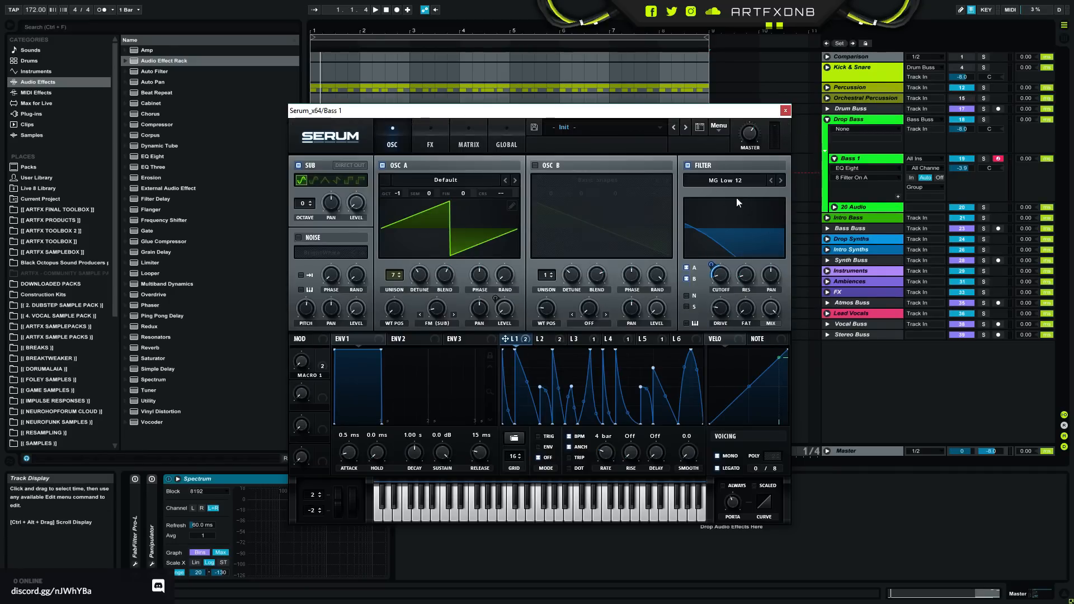
{"action": "left_click", "coordinate": [430, 143]}
{"action": "left_click", "coordinate": [510, 178]}
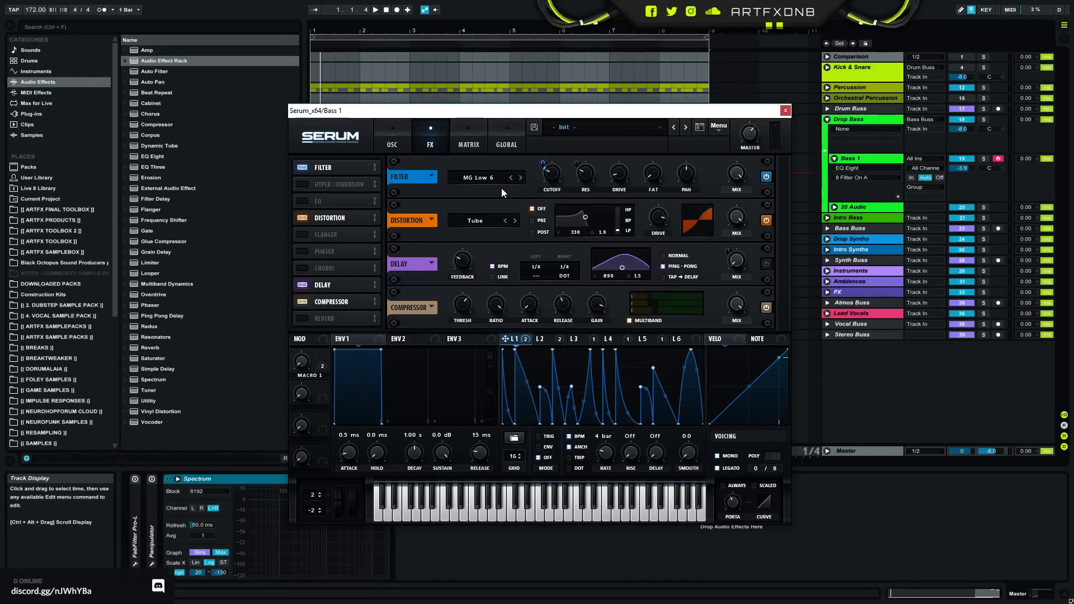
{"action": "right_click", "coordinate": [547, 179]}
{"action": "left_click", "coordinate": [555, 170]}
{"action": "left_click", "coordinate": [543, 339]}
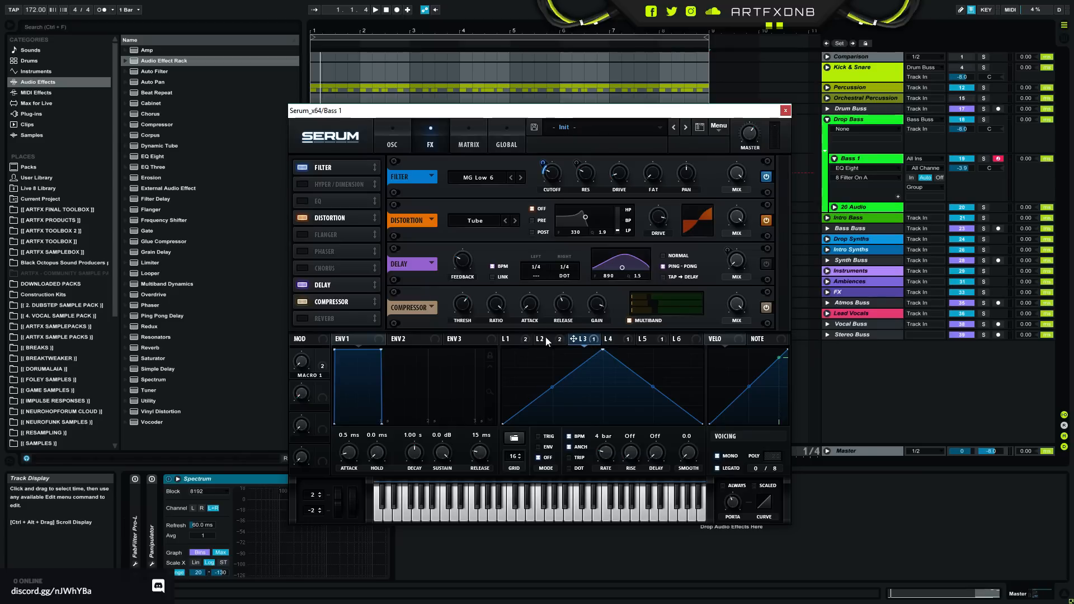
{"action": "left_click", "coordinate": [592, 342]}
- Solo Bass 1 and play it from the start with Serum's FX filter bypassed, re-enabling the filter to compare
{"action": "left_click", "coordinate": [768, 177]}
{"action": "left_click", "coordinate": [983, 158]}
{"action": "left_click_drag", "start_coordinate": [418, 110], "coordinate": [347, 280]}
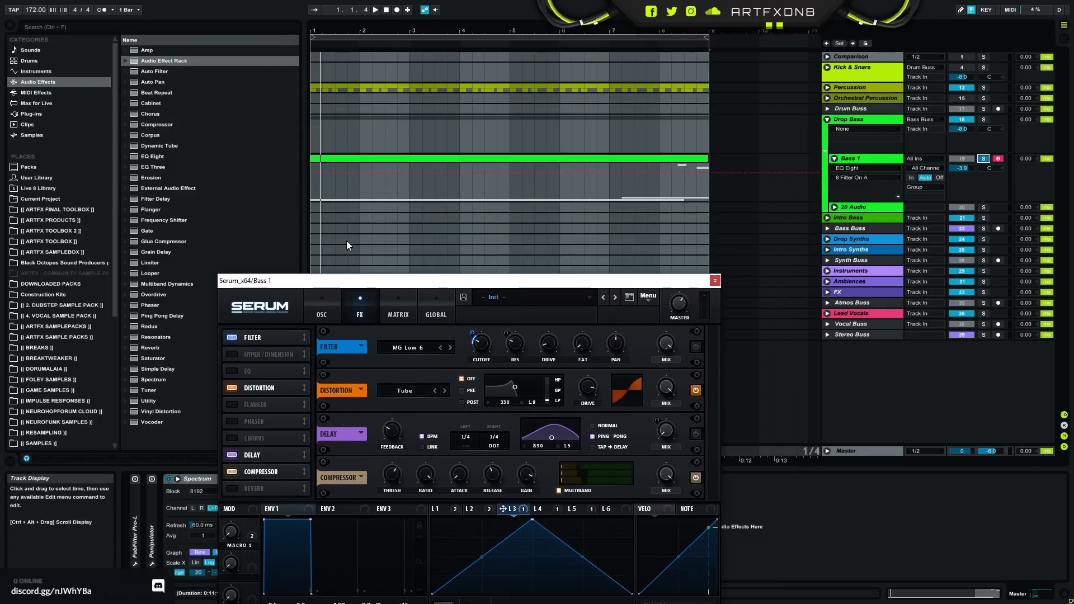
{"action": "left_click", "coordinate": [317, 187]}
{"action": "key", "text": "space"}
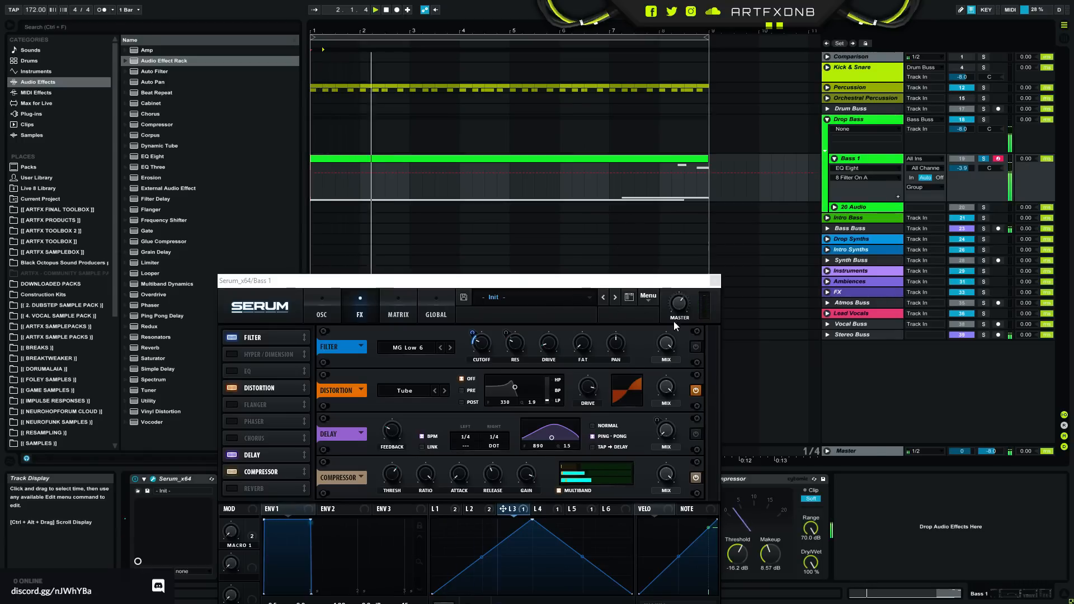
{"action": "left_click", "coordinate": [696, 348]}
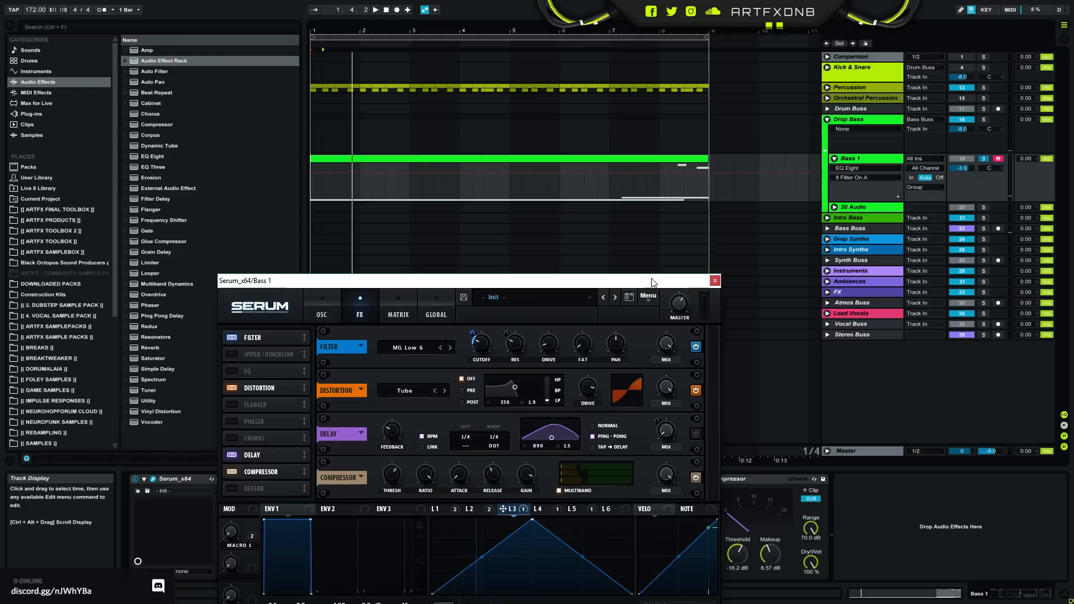
- Display LFO 1's shape, return to Serum's oscillator page and look over the resampling options
{"action": "left_click_drag", "start_coordinate": [652, 282], "coordinate": [735, 146]}
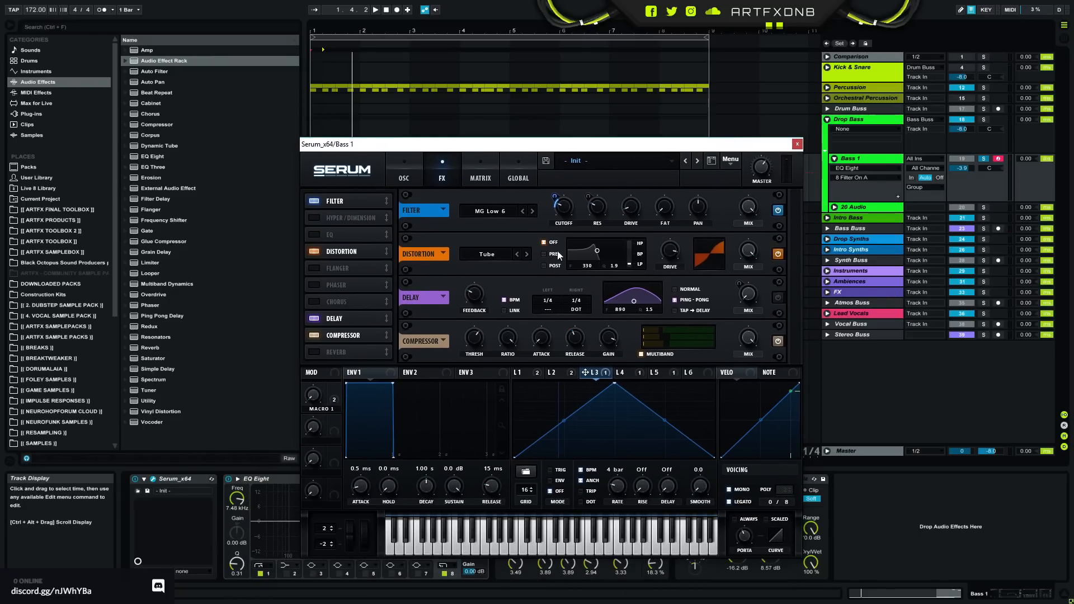
{"action": "left_click_drag", "start_coordinate": [609, 150], "coordinate": [629, 123]}
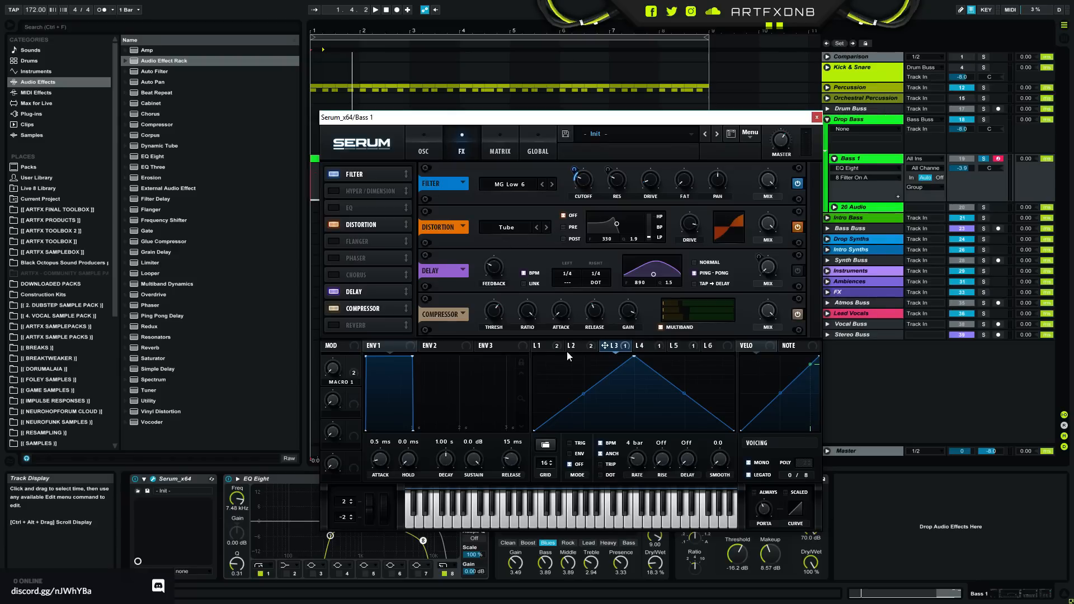
{"action": "left_click", "coordinate": [546, 346]}
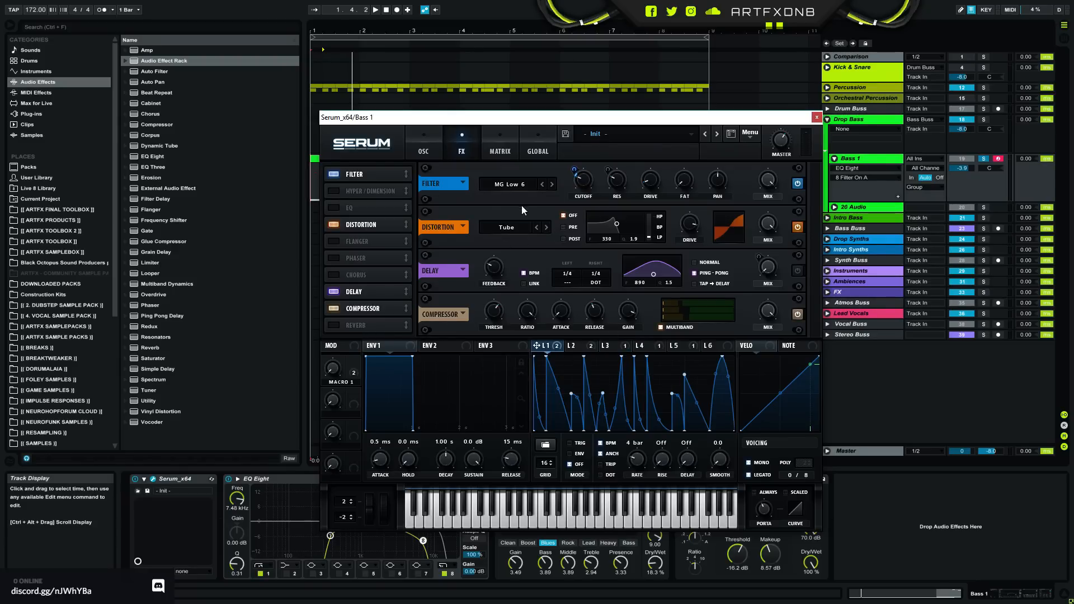
{"action": "left_click", "coordinate": [423, 137]}
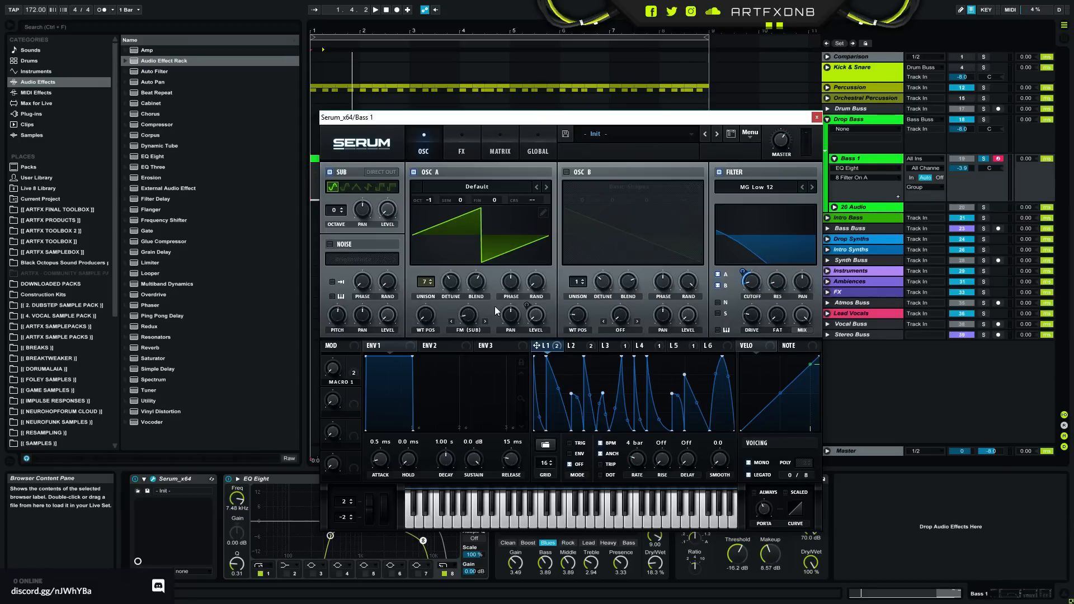
{"action": "left_click", "coordinate": [749, 135]}
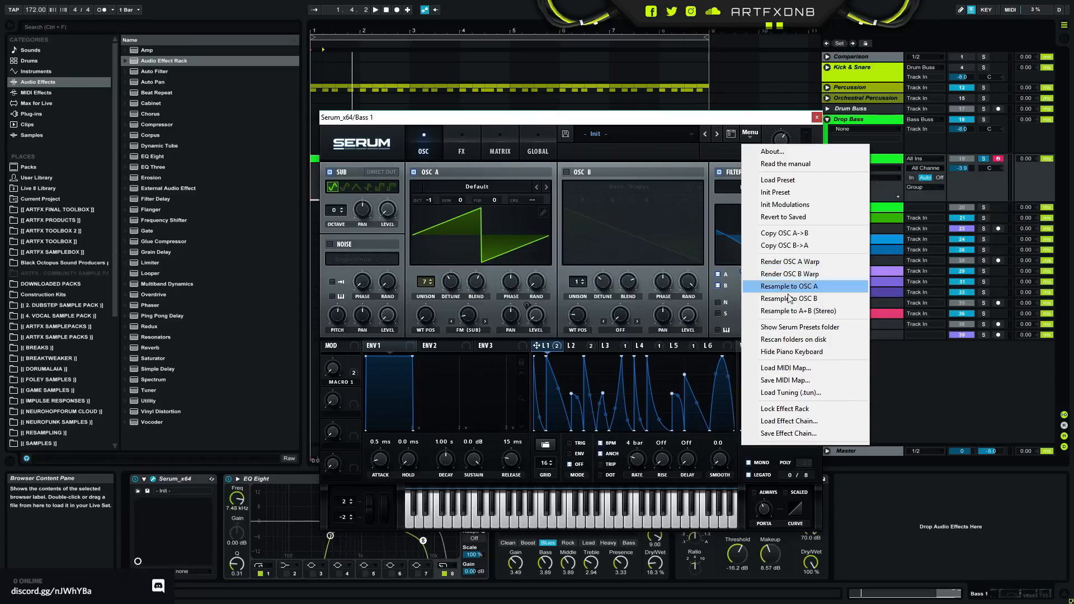
{"action": "left_click", "coordinate": [735, 122]}
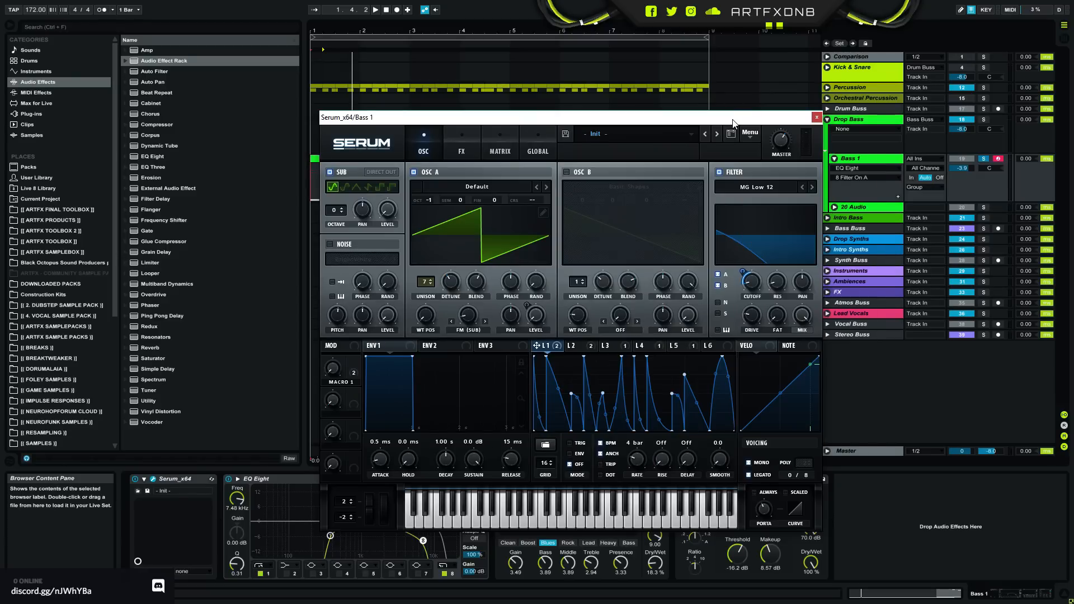
- View oscillator A's wavetable editor again, close it and show Serum's global unison settings with the window moved off the mixer
{"action": "left_click", "coordinate": [543, 213]}
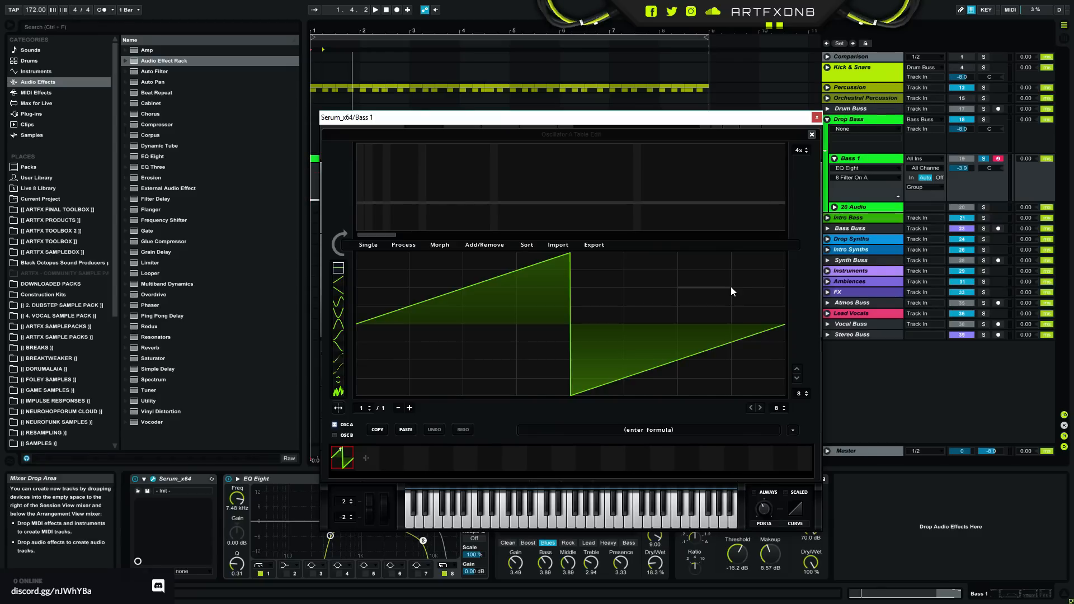
{"action": "left_click", "coordinate": [812, 135]}
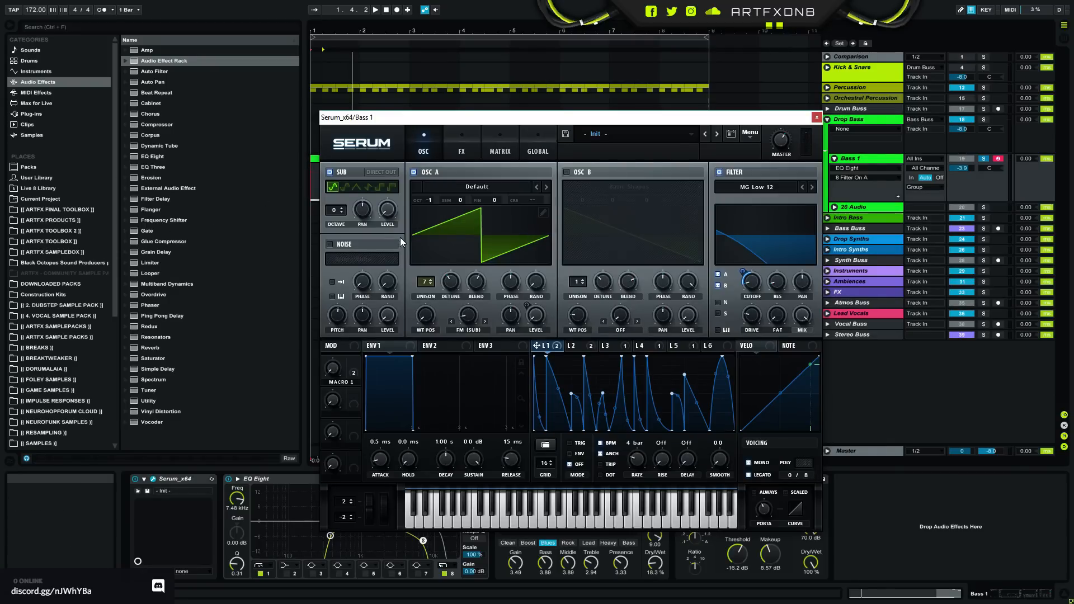
{"action": "left_click", "coordinate": [537, 147]}
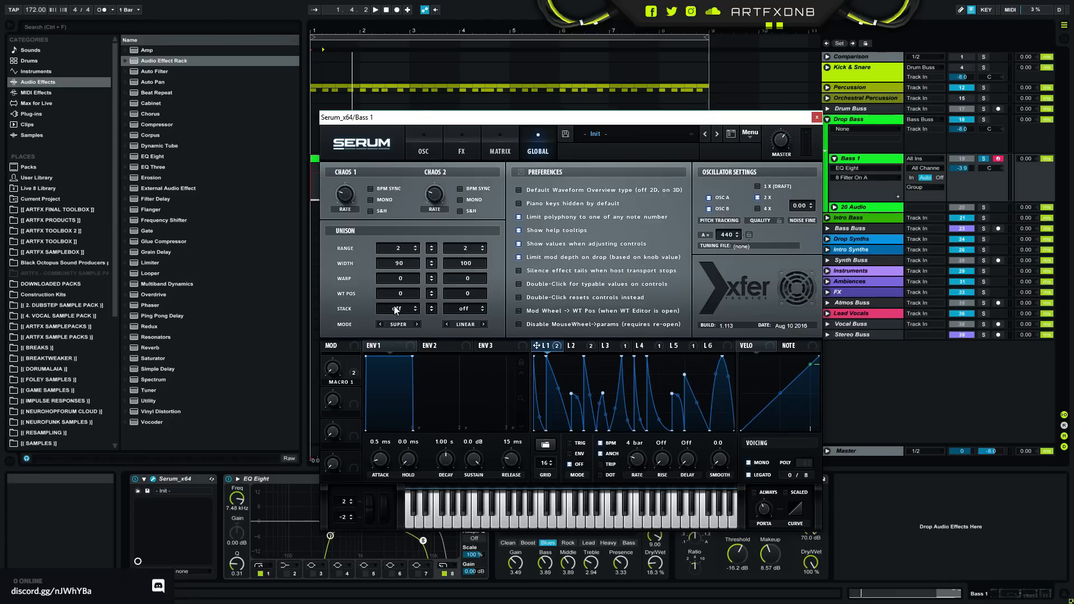
{"action": "left_click_drag", "start_coordinate": [530, 117], "coordinate": [422, 76]}
{"action": "left_click_drag", "start_coordinate": [678, 80], "coordinate": [560, 94]}
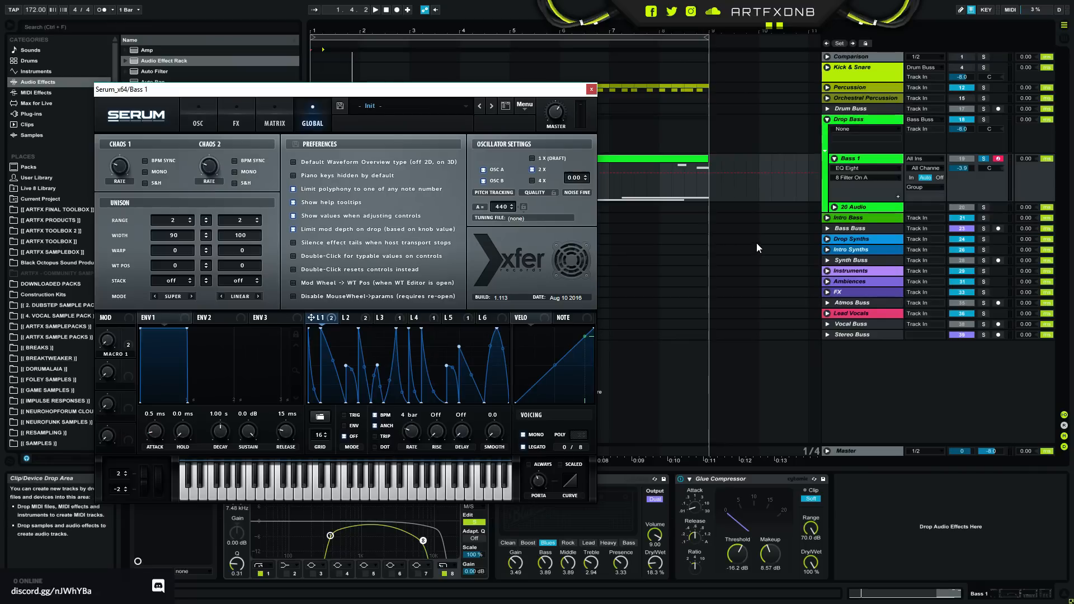
- Play the bass and compare oscillator A's Linear unison mode with Super, then try moving Macro 1
{"action": "key", "text": "space"}
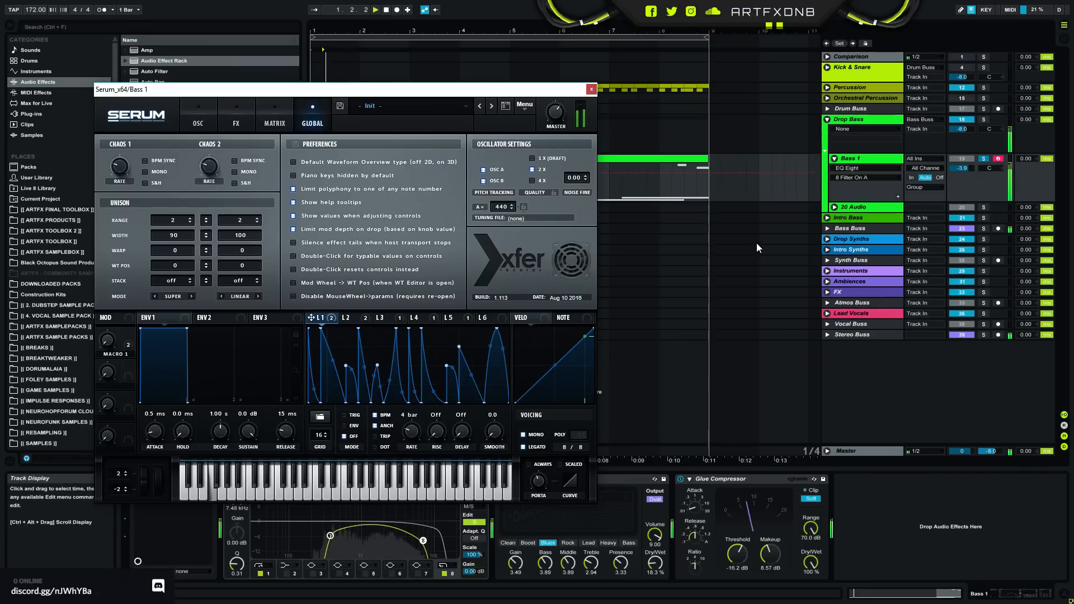
{"action": "left_click", "coordinate": [154, 296]}
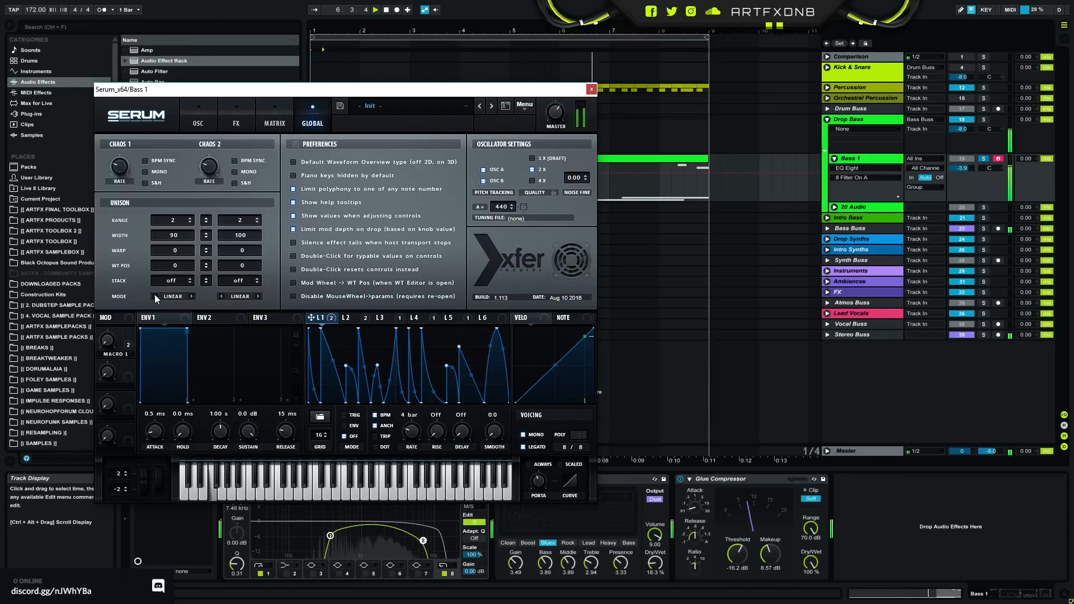
{"action": "left_click", "coordinate": [191, 296]}
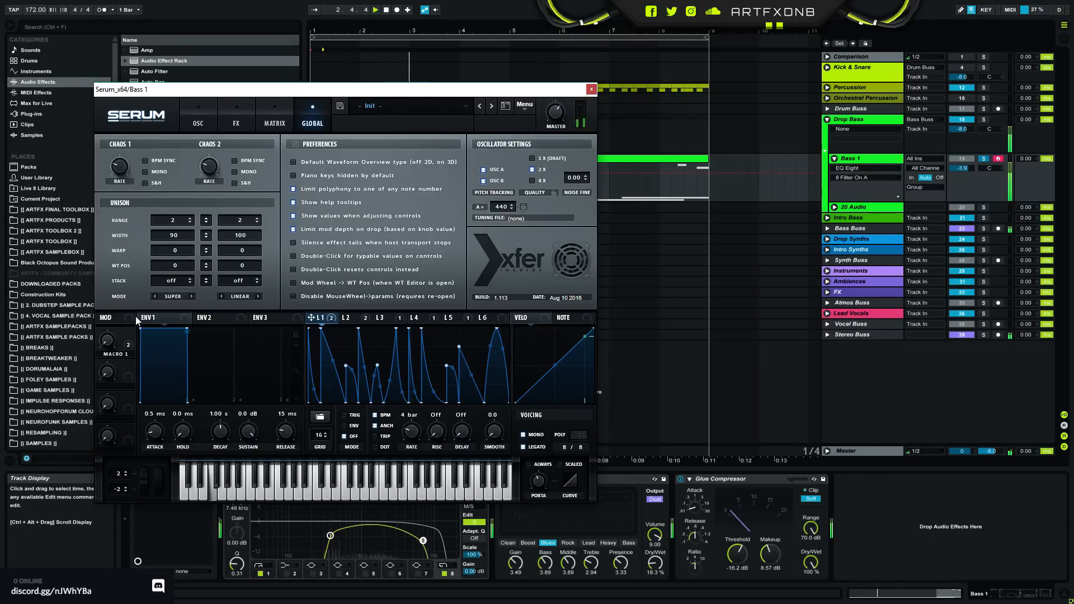
{"action": "mouse_move", "coordinate": [107, 340]}
{"action": "left_mouse_down"}
{"action": "mouse_move", "coordinate": [133, 251]}
{"action": "mouse_move", "coordinate": [114, 352]}
{"action": "left_mouse_up"}
{"action": "key", "text": "space"}
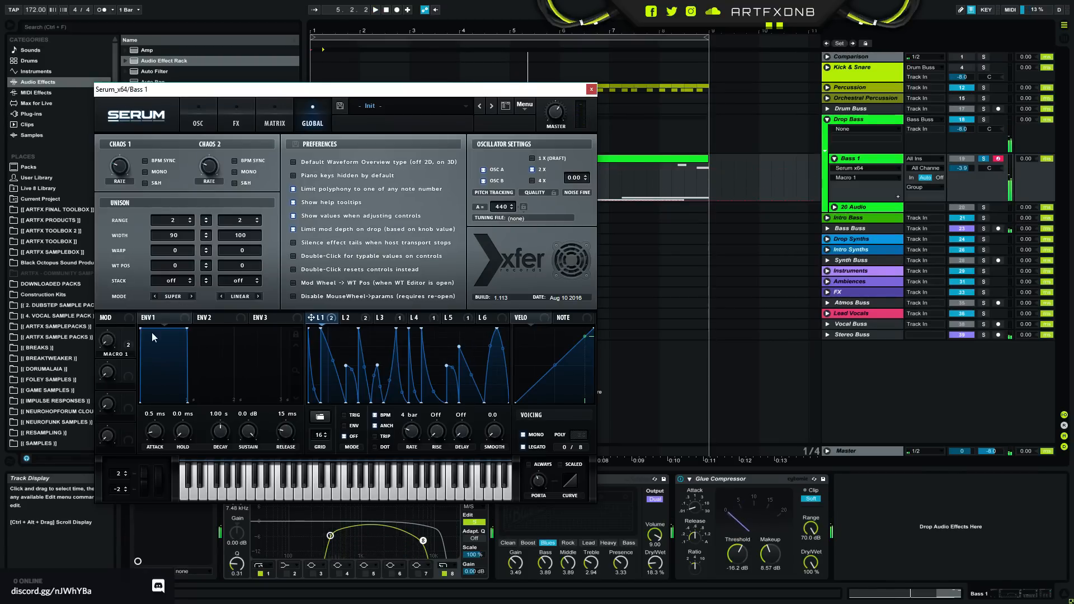
- Return to Serum's oscillator page, play the bass while trying oscillator A's FM (Sub) amount, and close Serum
{"action": "left_click", "coordinate": [202, 105]}
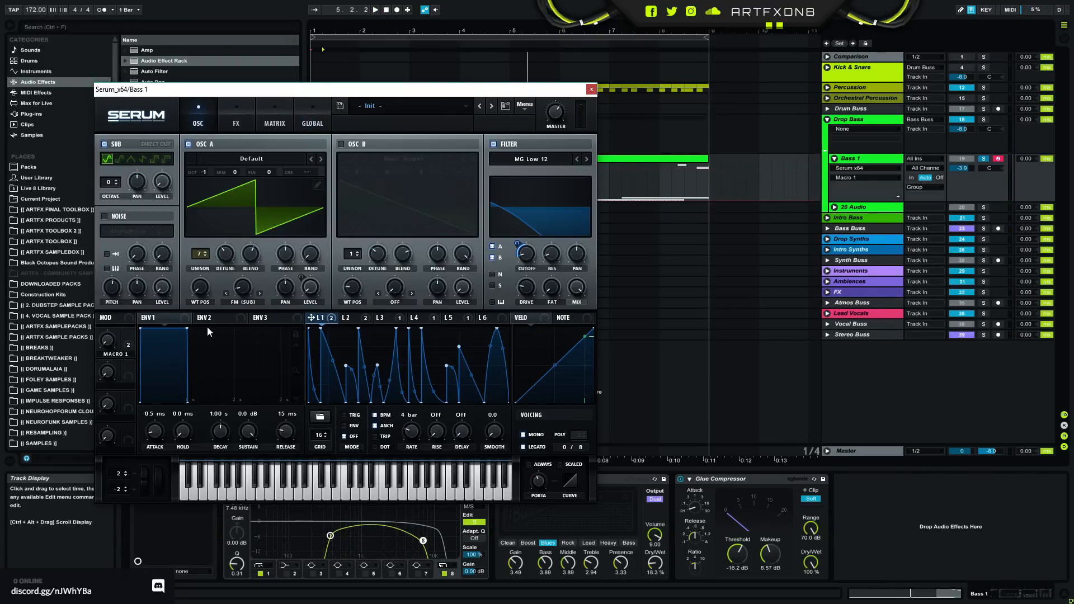
{"action": "key", "text": "space"}
{"action": "left_click_drag", "start_coordinate": [248, 287], "coordinate": [226, 267]}
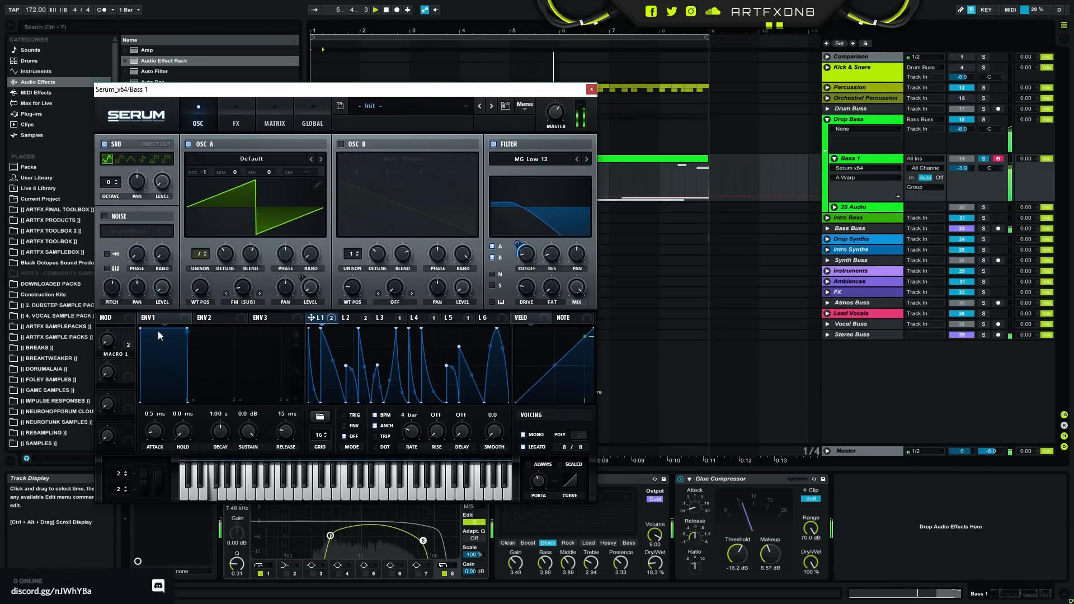
{"action": "key", "text": "space"}
{"action": "left_click", "coordinate": [591, 89]}
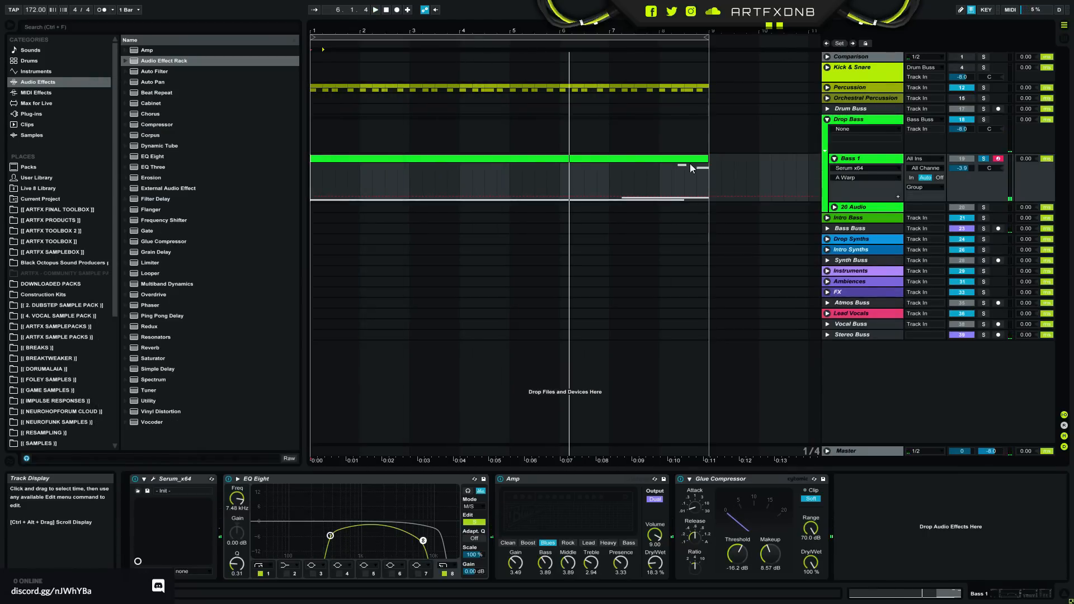
- Play the arrangement from the start with Bass 1 unsoloed, folding the Drop Bass group and unfolding the Percussion group
{"action": "left_click", "coordinate": [314, 183]}
{"action": "key", "text": "space"}
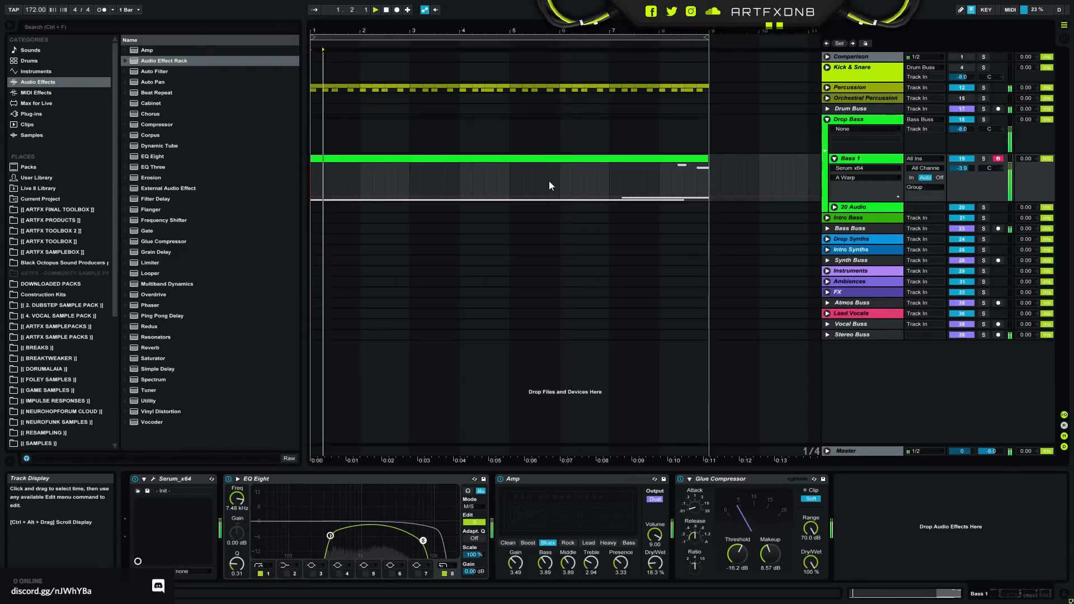
{"action": "left_click", "coordinate": [827, 119]}
{"action": "left_click", "coordinate": [840, 87]}
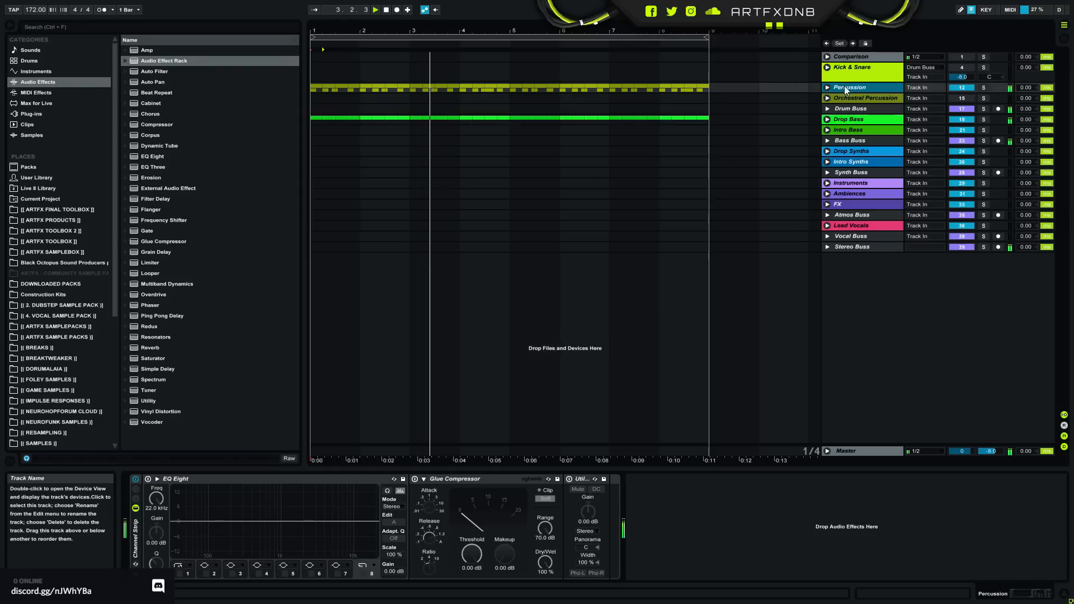
{"action": "left_click", "coordinate": [827, 87]}
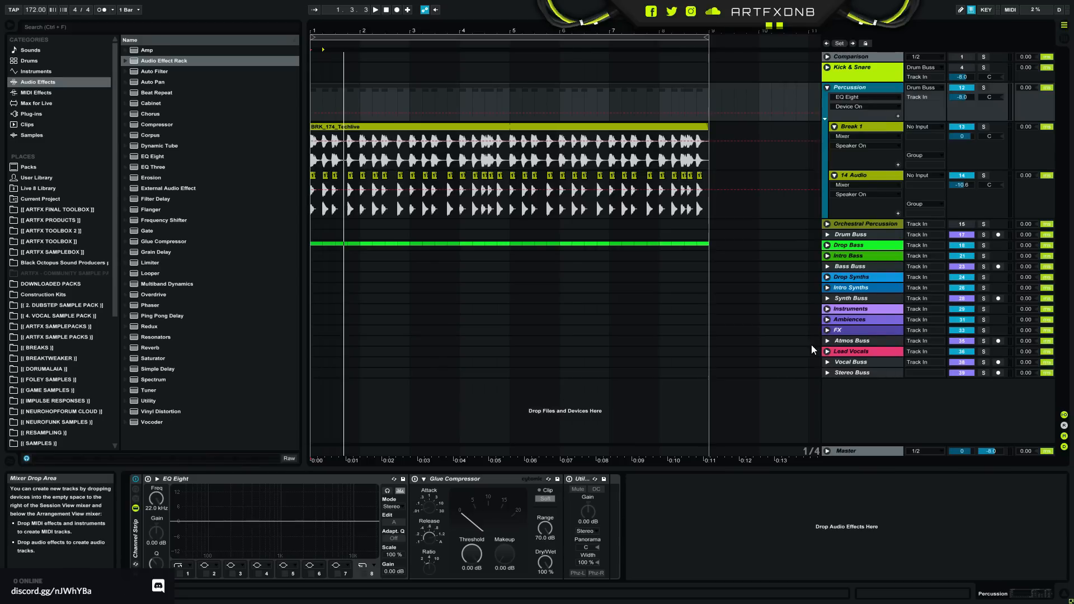
- Unfold the Drop Bass group, open Bass 1's Serum and set oscillator A's unison to 8 voices
{"action": "left_click", "coordinate": [828, 245]}
{"action": "left_click", "coordinate": [858, 284]}
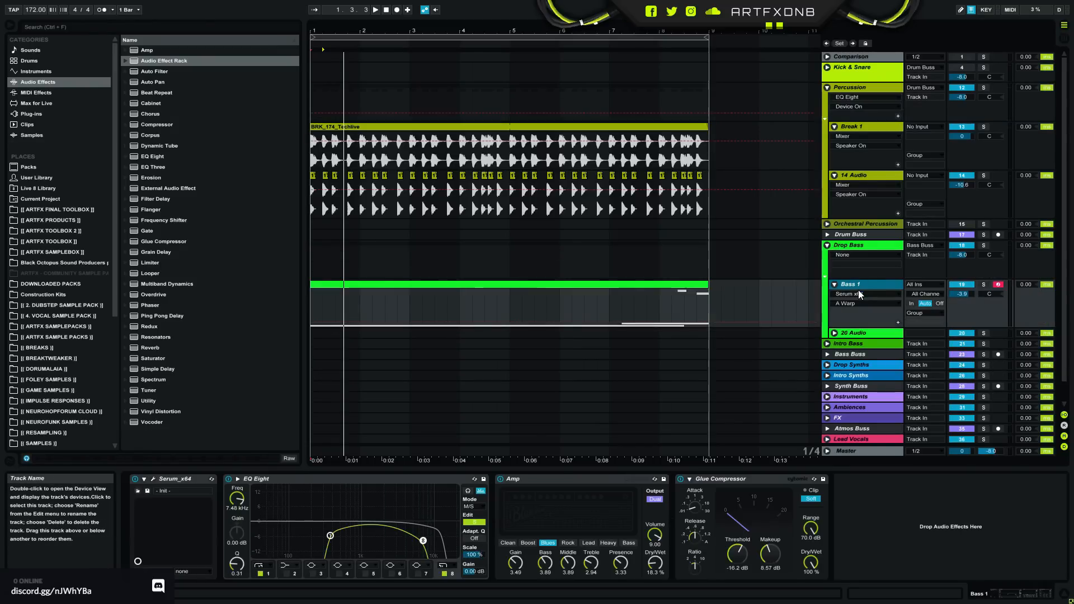
{"action": "left_click", "coordinate": [154, 477]}
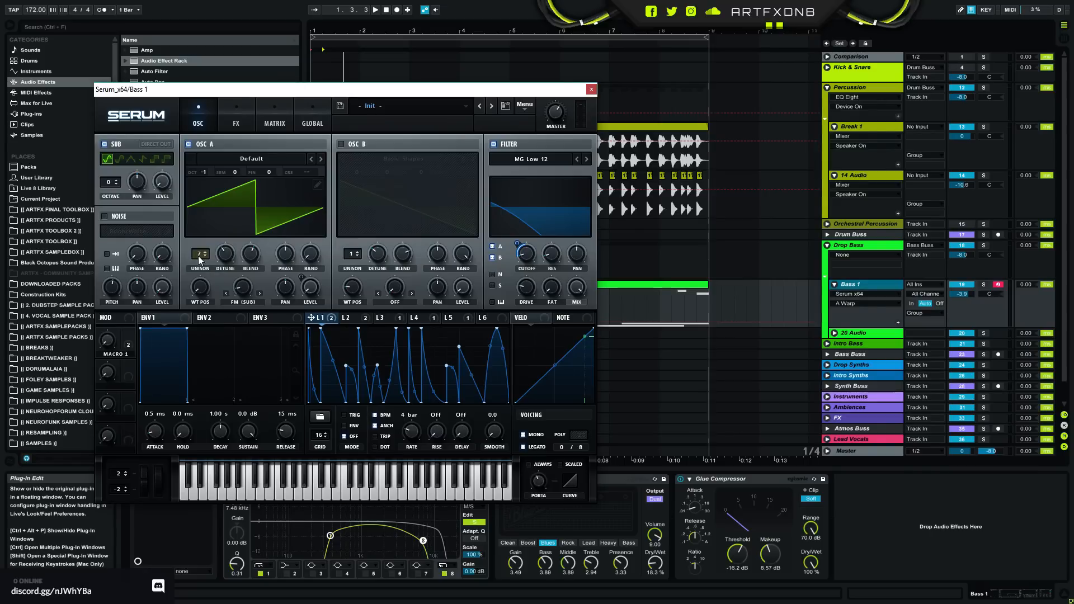
{"action": "left_click", "coordinate": [199, 257]}
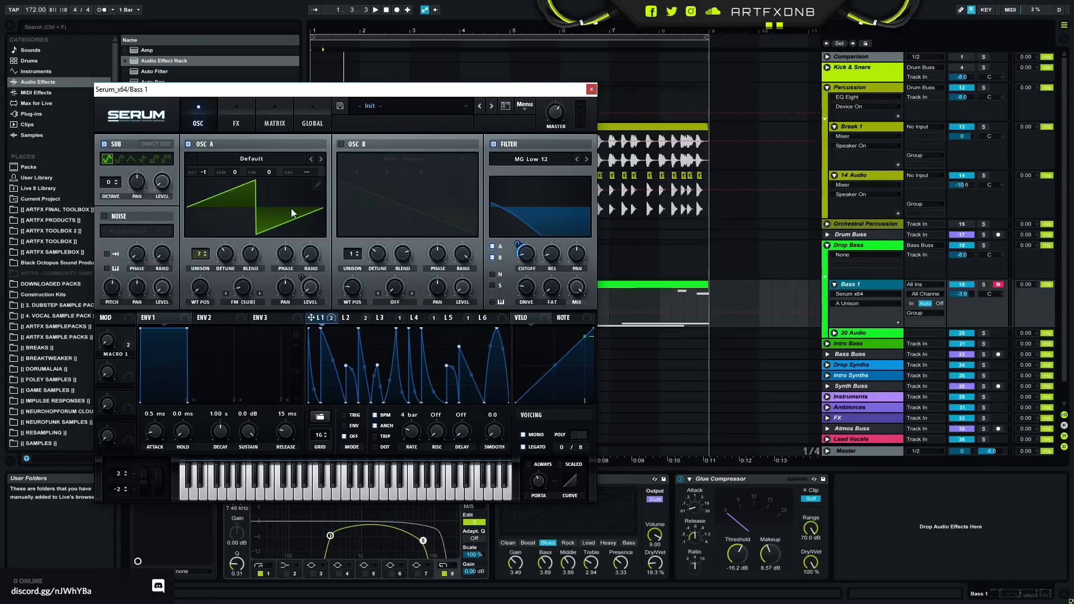
{"action": "left_click", "coordinate": [202, 254]}
{"action": "left_click", "coordinate": [204, 252]}
- Solo Bass 1 and audition oscillator A with different detune and unison down to 2 voices, restoring 8 voices before closing Serum
{"action": "left_click", "coordinate": [983, 284]}
{"action": "key", "text": "space"}
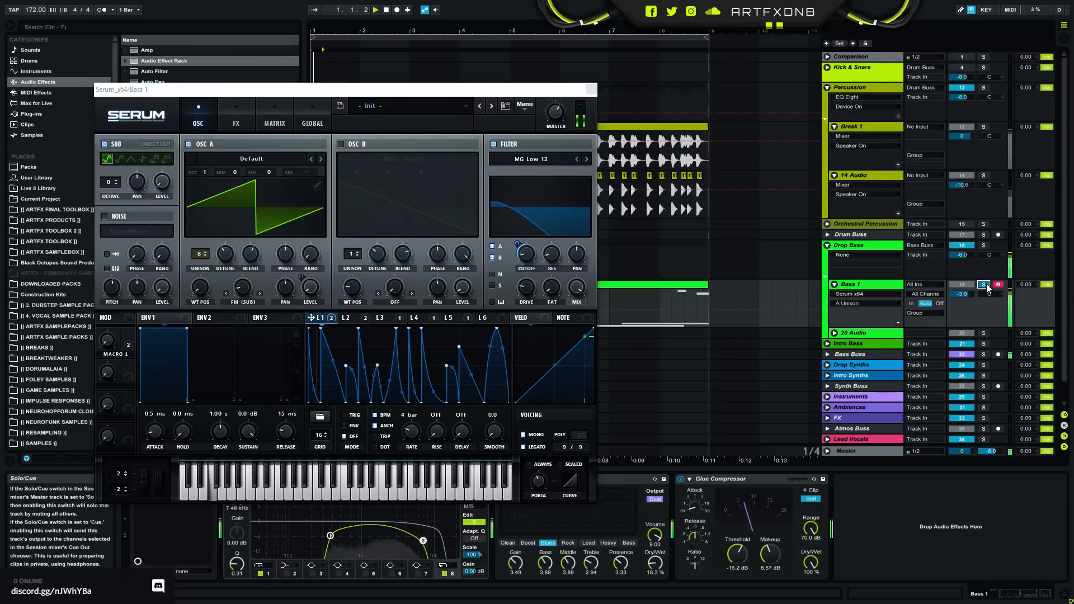
{"action": "mouse_move", "coordinate": [221, 257]}
{"action": "left_mouse_down"}
{"action": "mouse_move", "coordinate": [223, 230]}
{"action": "mouse_move", "coordinate": [226, 302]}
{"action": "left_mouse_up"}
{"action": "mouse_move", "coordinate": [204, 241]}
{"action": "left_mouse_down"}
{"action": "mouse_move", "coordinate": [214, 193]}
{"action": "mouse_move", "coordinate": [203, 260]}
{"action": "left_mouse_up"}
{"action": "mouse_move", "coordinate": [201, 256]}
{"action": "left_mouse_down"}
{"action": "mouse_move", "coordinate": [229, 210]}
{"action": "mouse_move", "coordinate": [203, 267]}
{"action": "mouse_move", "coordinate": [212, 296]}
{"action": "left_mouse_up"}
{"action": "key", "text": "space"}
{"action": "mouse_move", "coordinate": [225, 255]}
{"action": "left_mouse_down"}
{"action": "mouse_move", "coordinate": [226, 270]}
{"action": "mouse_move", "coordinate": [227, 254]}
{"action": "left_mouse_up"}
{"action": "key", "text": "space"}
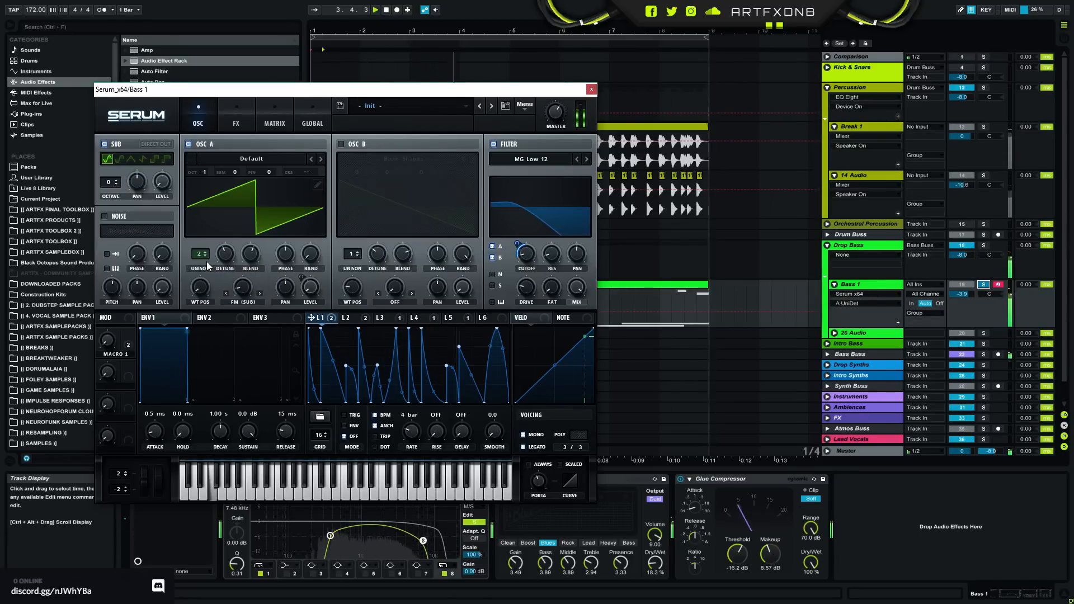
{"action": "left_click", "coordinate": [200, 253]}
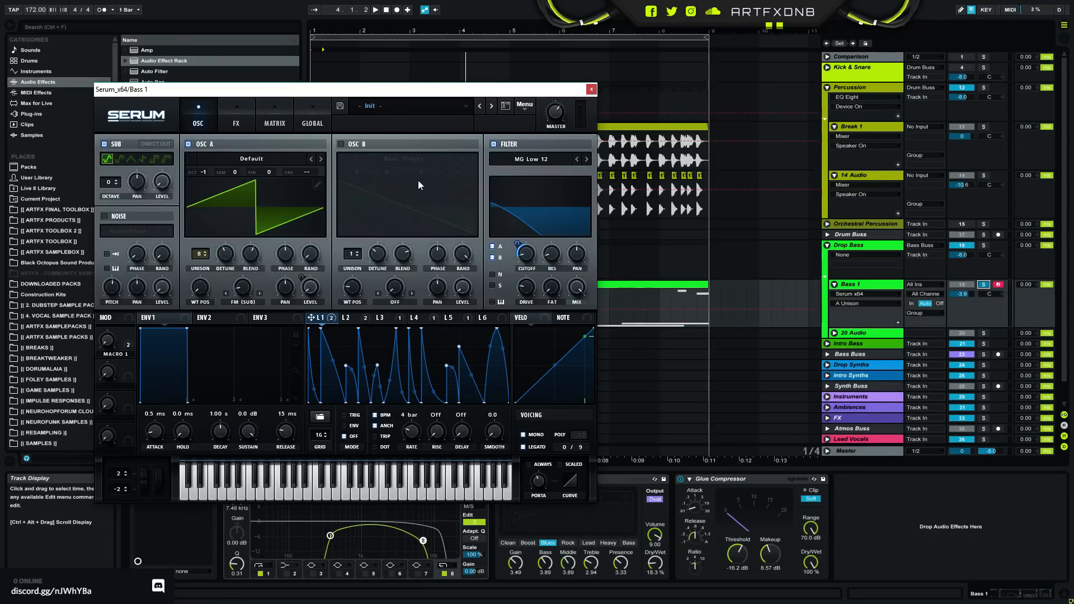
{"action": "key", "text": "space"}
{"action": "left_click", "coordinate": [593, 90]}
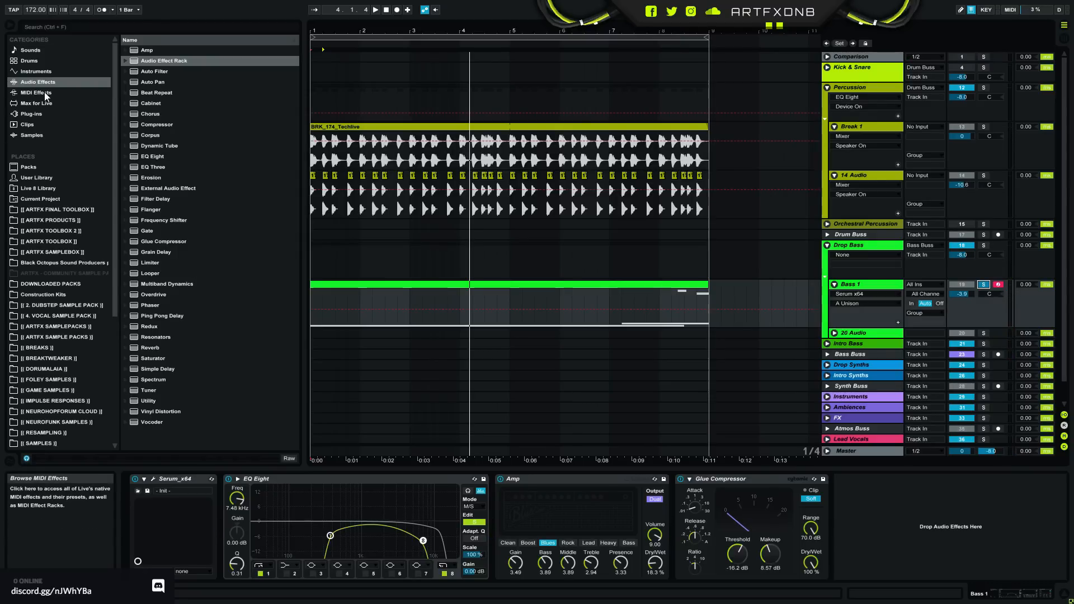
- Add the FabFilter Pro-MB multiband compressor after Bass 1's Glue Compressor and move its window clear of the browser
{"action": "left_click", "coordinate": [31, 114]}
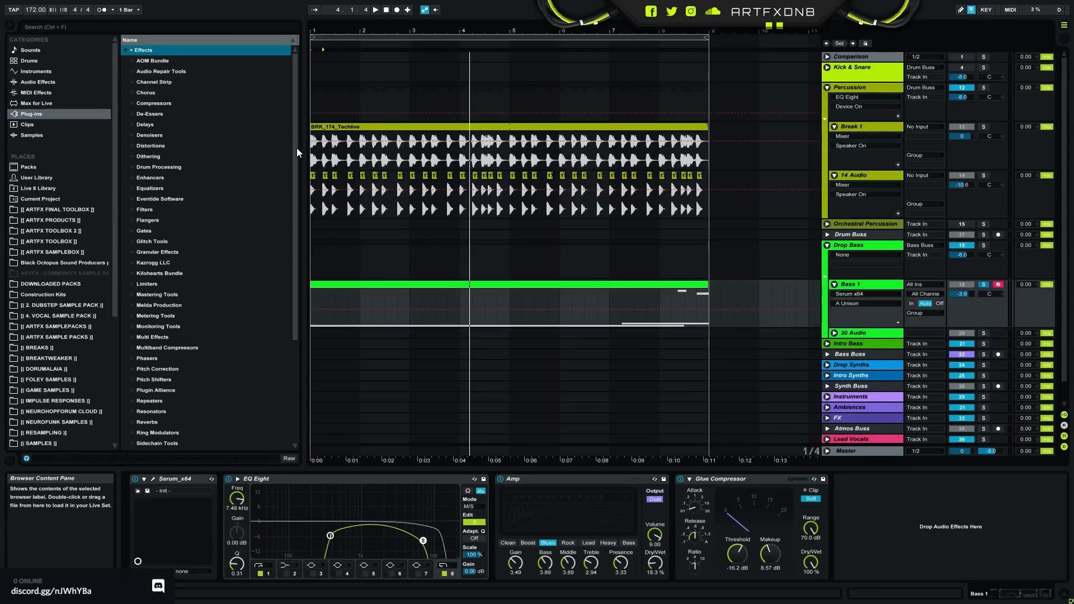
{"action": "scroll", "coordinate": [296, 148], "scroll_direction": "down", "scroll_amount": 3}
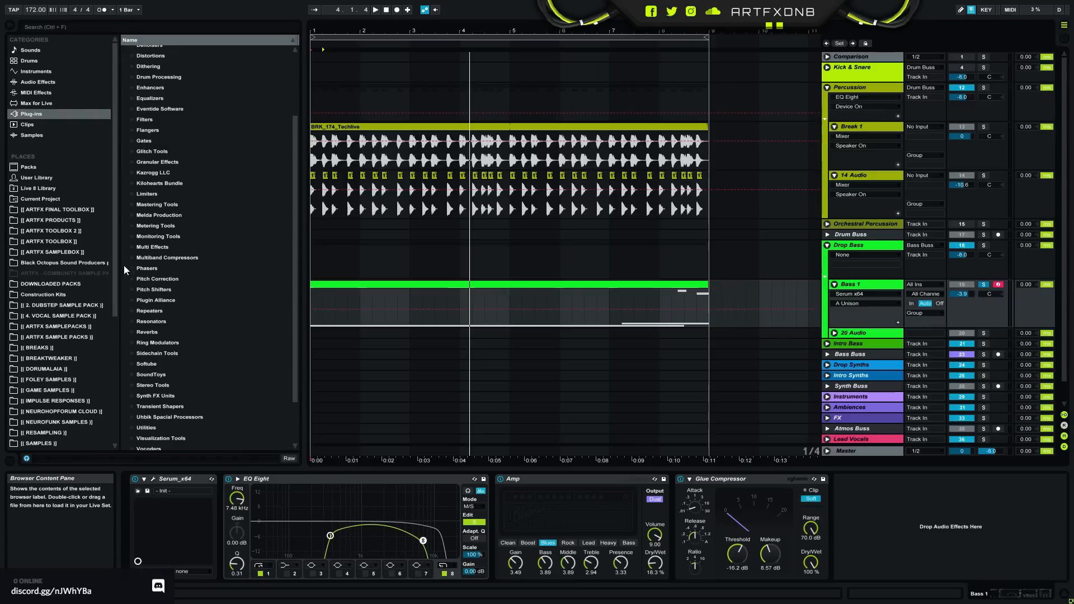
{"action": "left_click", "coordinate": [135, 257]}
{"action": "left_click", "coordinate": [136, 268]}
{"action": "left_click", "coordinate": [173, 278]}
{"action": "left_click_drag", "start_coordinate": [945, 519], "coordinate": [893, 526]}
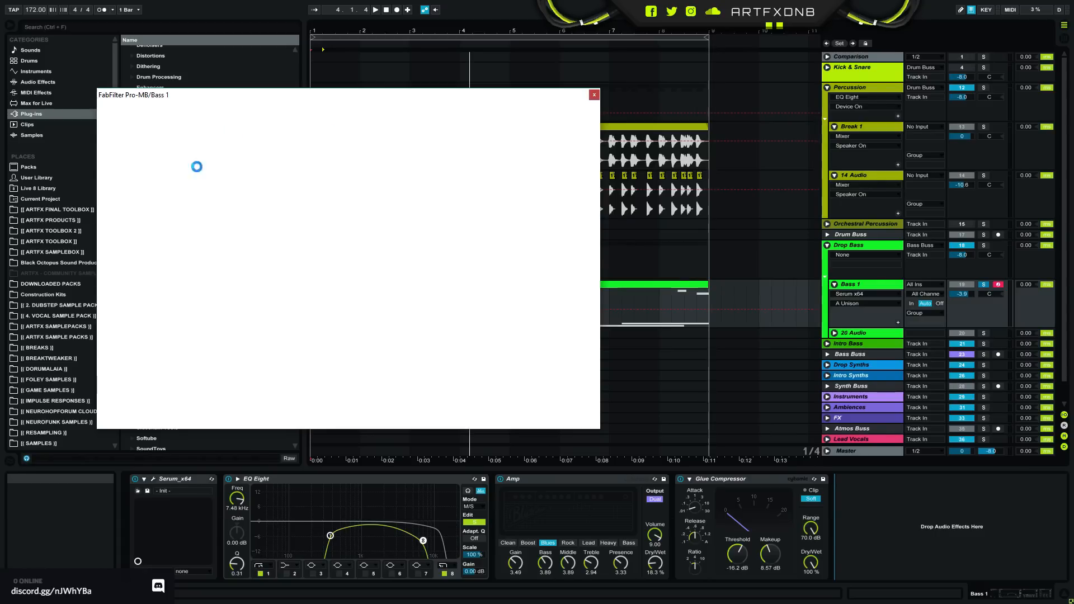
{"action": "left_click_drag", "start_coordinate": [218, 103], "coordinate": [459, 138]}
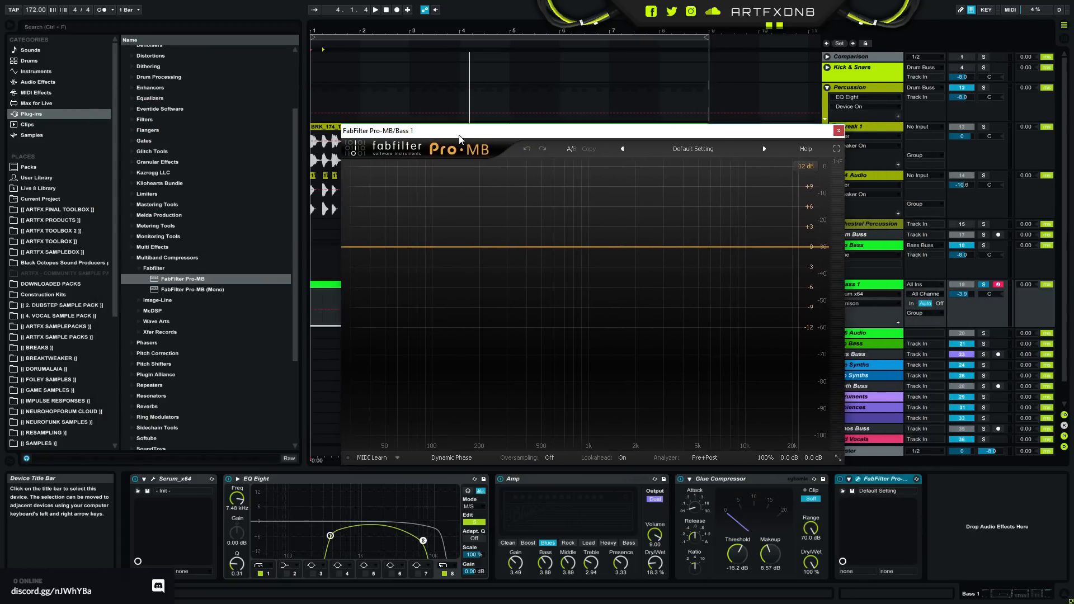
- Create a low compression band in Pro-MB with its high crossover at about 104 Hz and a deeper range
{"action": "left_click", "coordinate": [418, 259]}
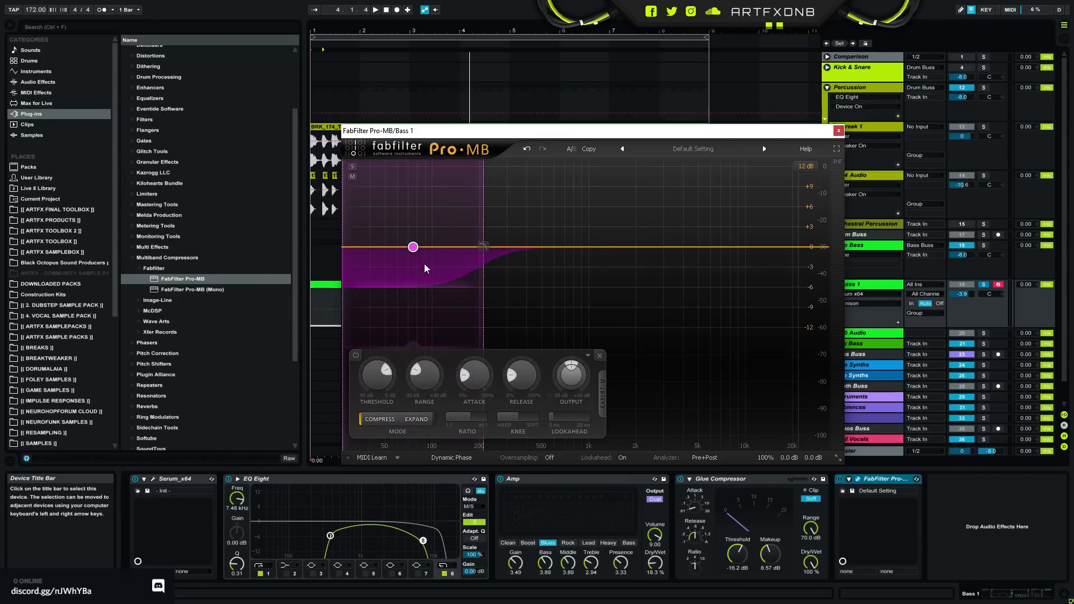
{"action": "key", "text": "space"}
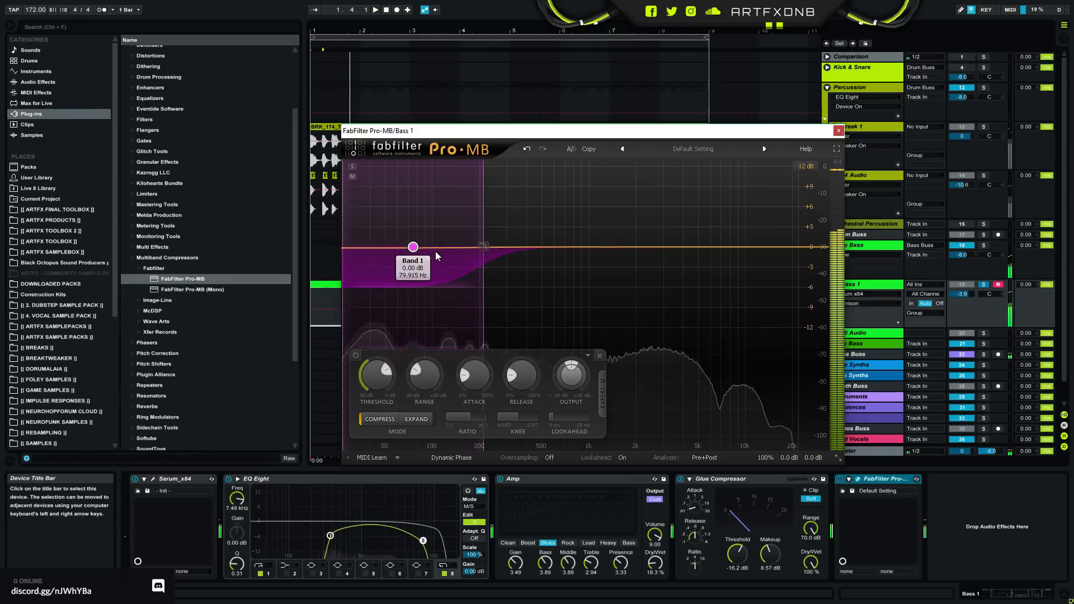
{"action": "left_click_drag", "start_coordinate": [484, 258], "coordinate": [383, 305]}
{"action": "key", "text": "space"}
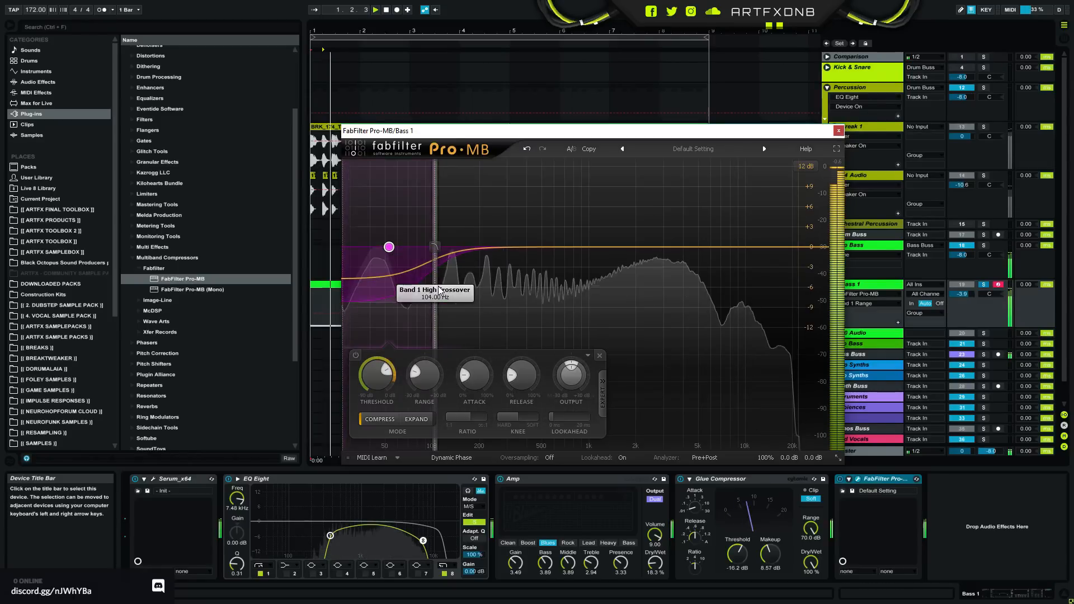
- Raise the low band's output to about +4 dB, shorten its attack and increase its ratio to about 16.8:1 during playback
{"action": "left_click_drag", "start_coordinate": [570, 374], "coordinate": [574, 344]}
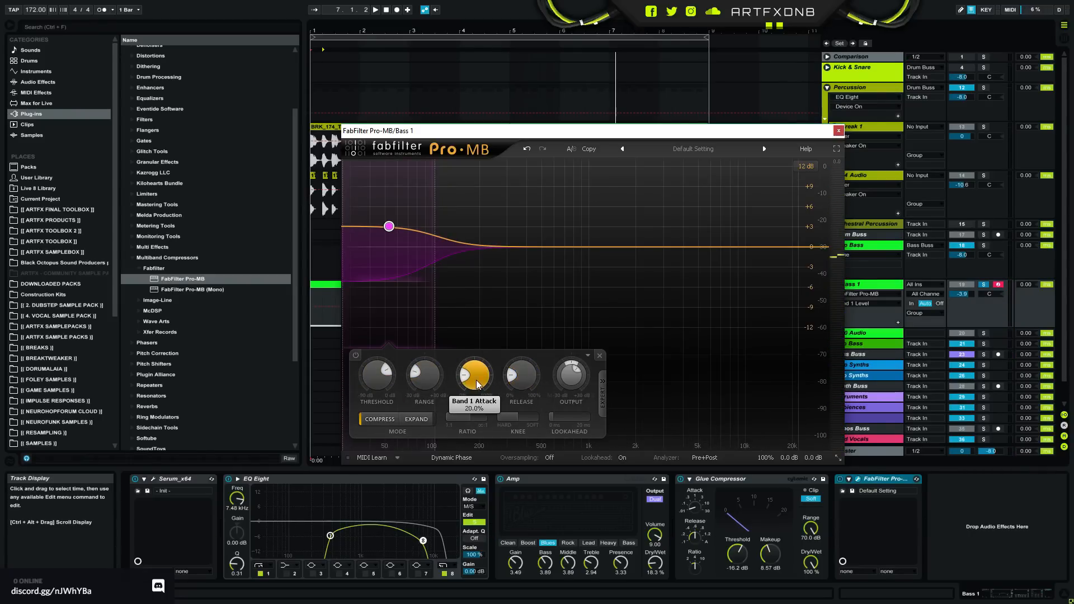
{"action": "key", "text": "space"}
{"action": "left_click_drag", "start_coordinate": [476, 402], "coordinate": [519, 418]}
{"action": "key", "text": "space"}
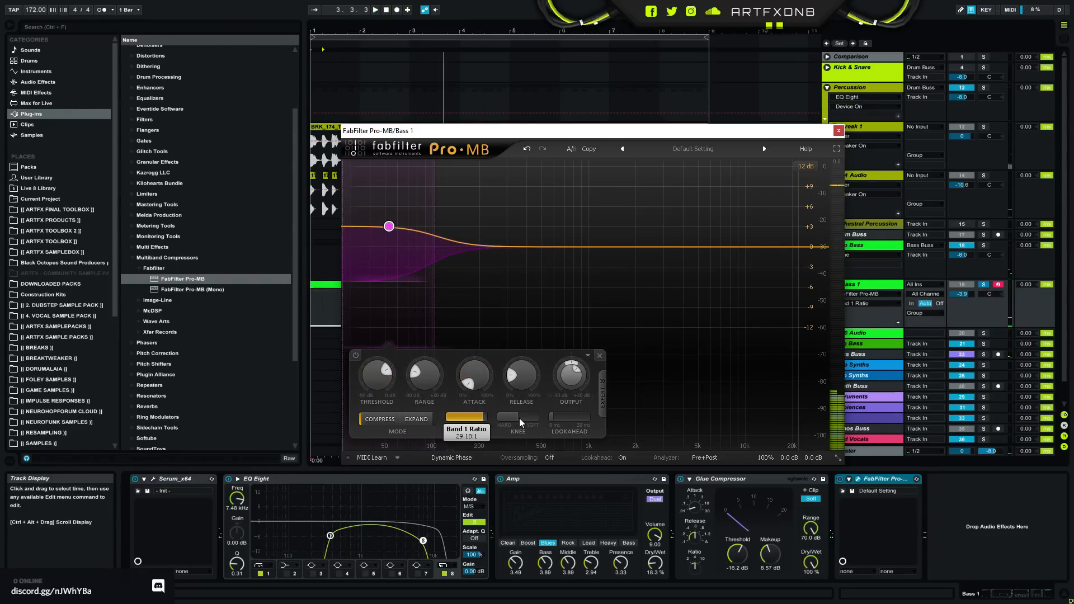
{"action": "key", "text": "space"}
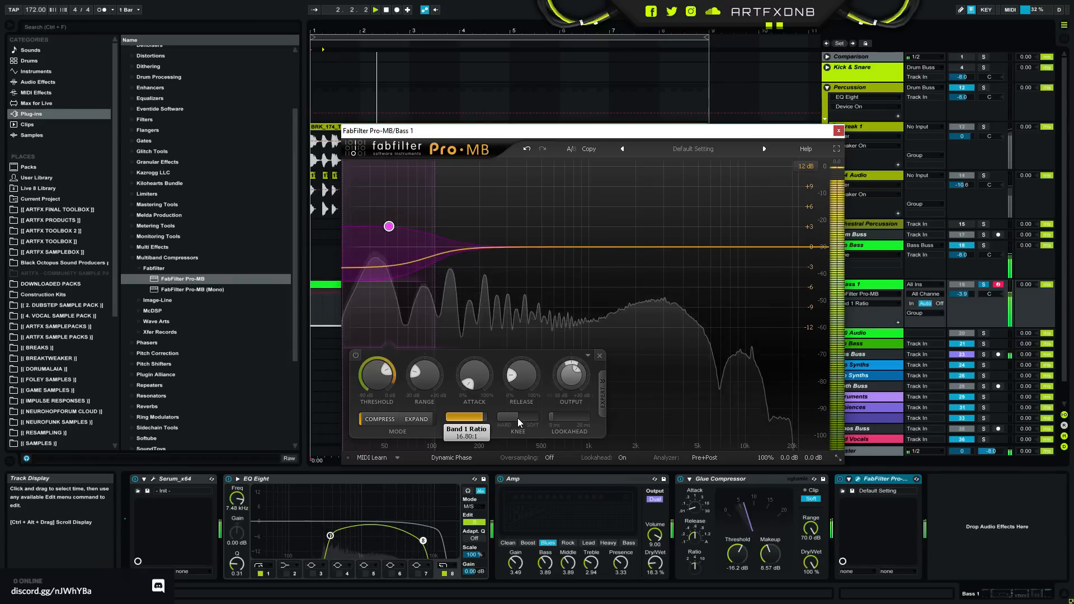
{"action": "left_click_drag", "start_coordinate": [572, 382], "coordinate": [575, 372]}
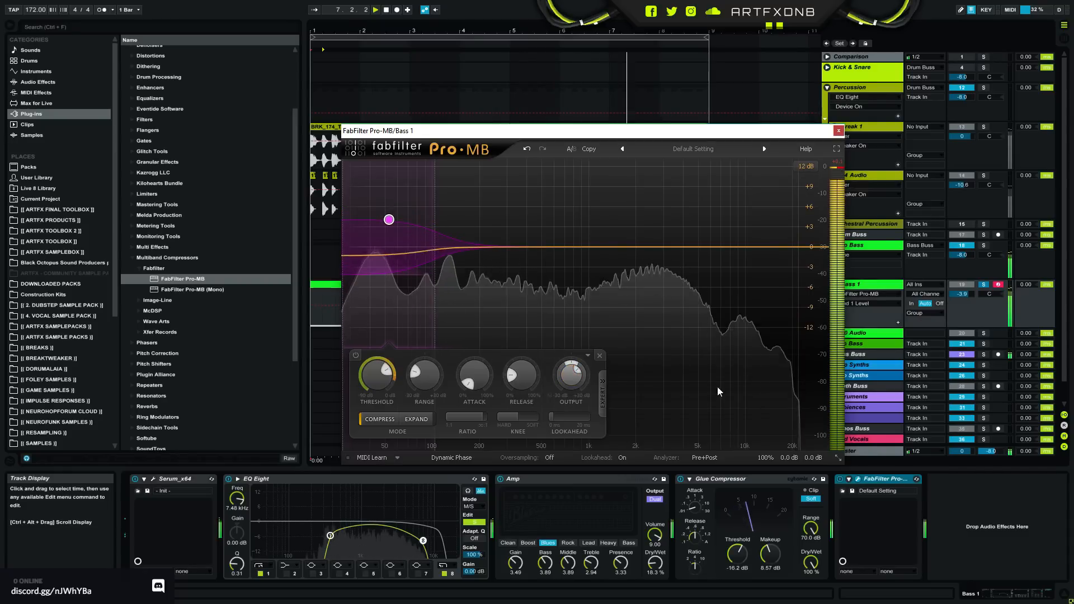
- Compare the bass with Pro-MB bypassed and re-enabled, and close the plug-in window
{"action": "left_click", "coordinate": [842, 479]}
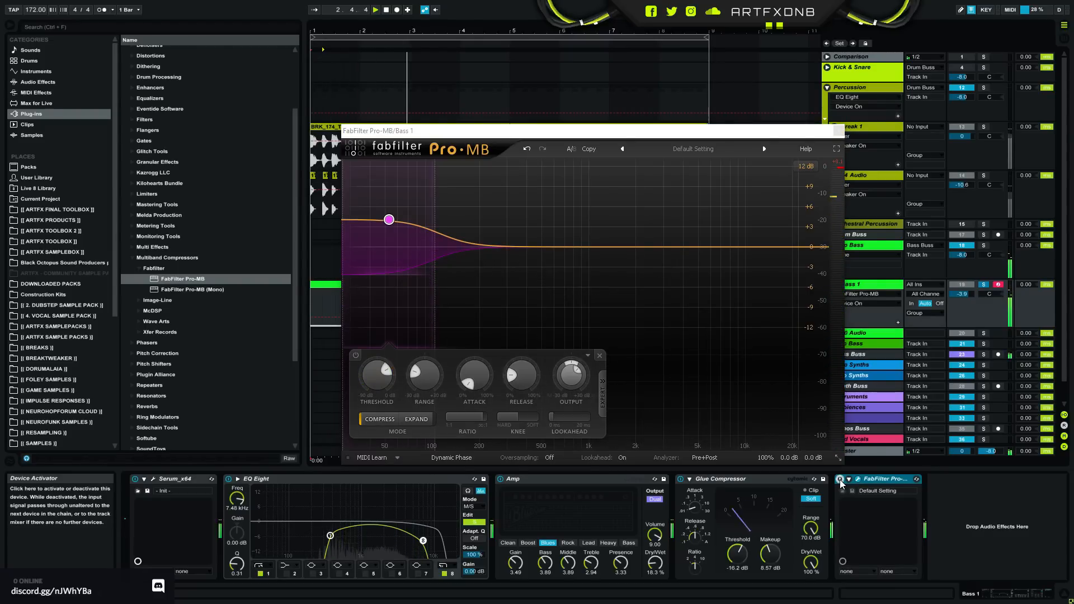
{"action": "left_click", "coordinate": [842, 480]}
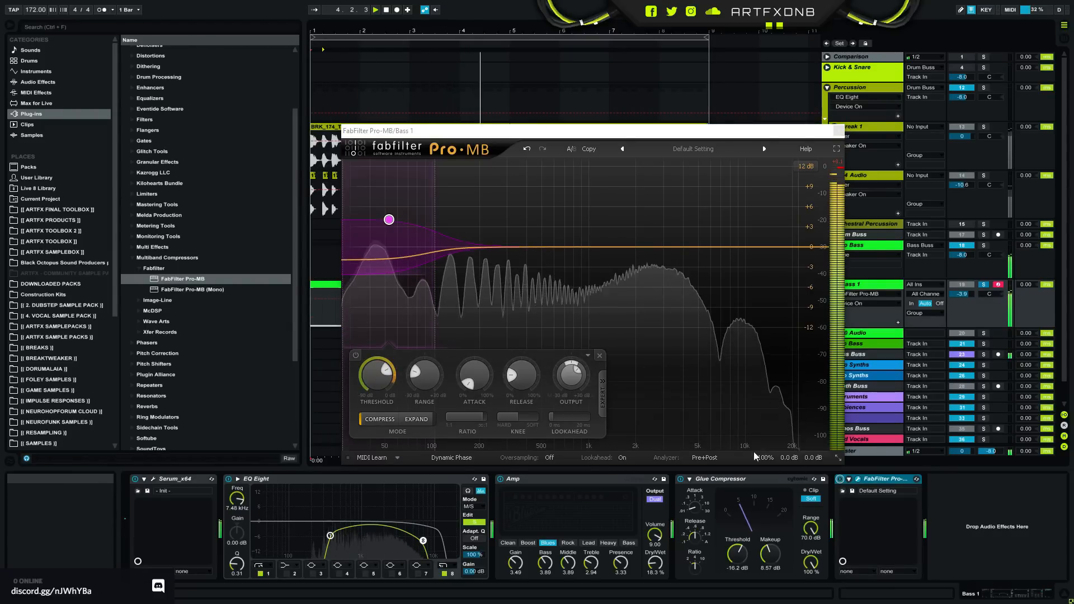
{"action": "left_click", "coordinate": [837, 130]}
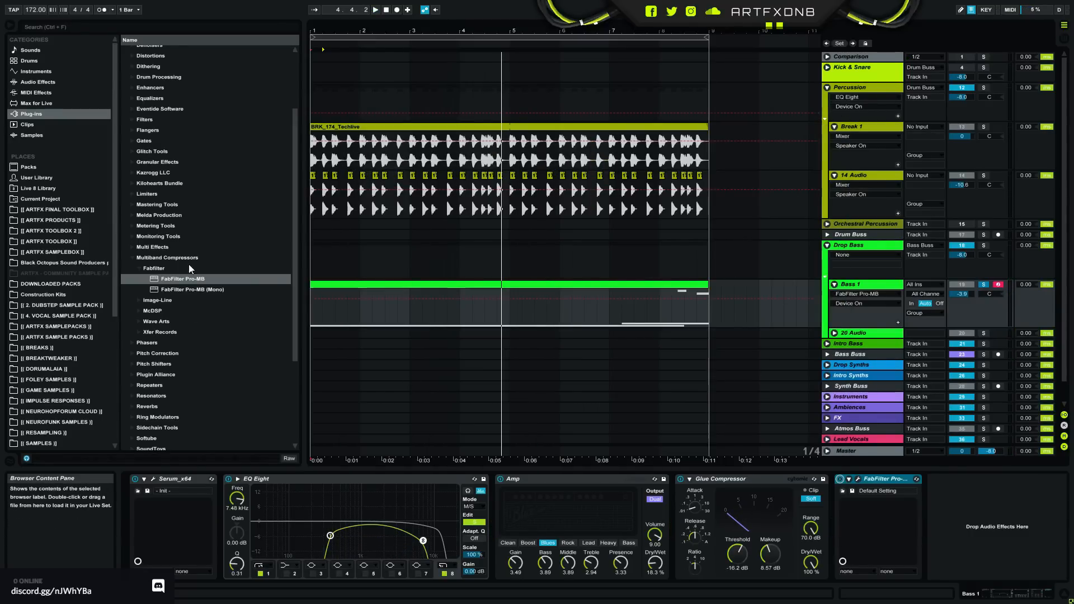
- Insert an Auto Filter between Amp and Glue Compressor on Bass 1 and set it to the notch filter type
{"action": "left_click", "coordinate": [132, 257]}
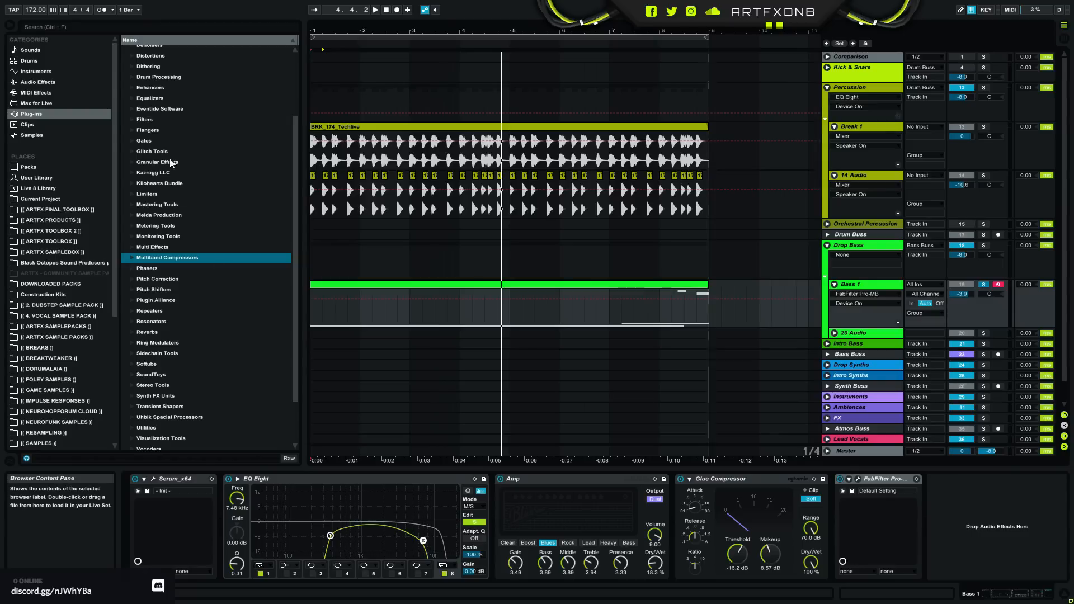
{"action": "scroll", "coordinate": [227, 290], "scroll_direction": "up", "scroll_amount": 3}
{"action": "scroll", "coordinate": [226, 291], "scroll_direction": "up", "scroll_amount": 1}
{"action": "left_click", "coordinate": [130, 50]}
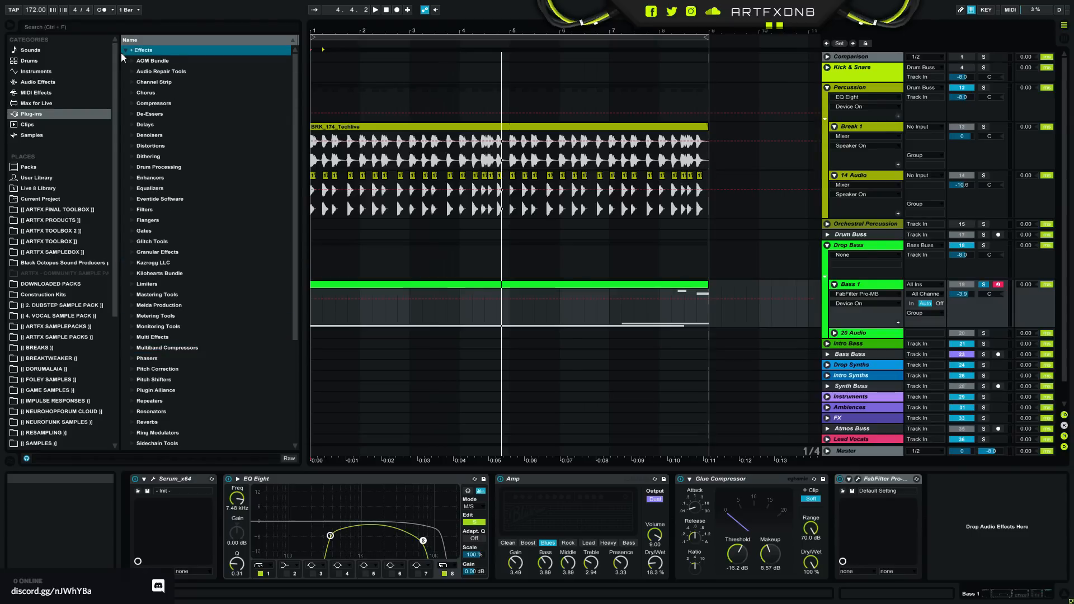
{"action": "left_click", "coordinate": [77, 81]}
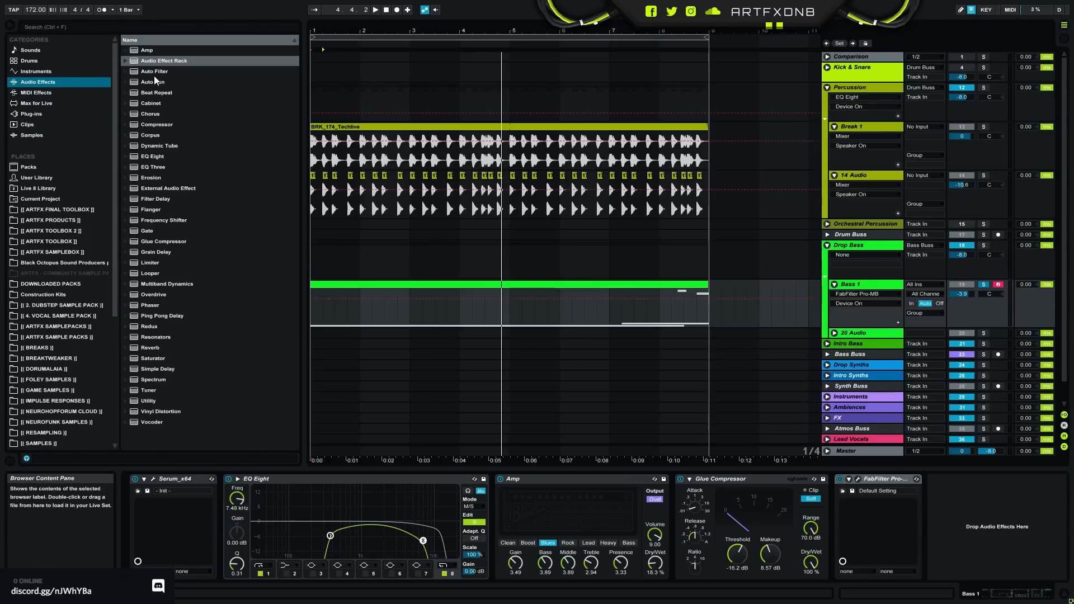
{"action": "mouse_move", "coordinate": [142, 76]}
{"action": "left_mouse_down"}
{"action": "mouse_move", "coordinate": [808, 528]}
{"action": "mouse_move", "coordinate": [964, 525]}
{"action": "mouse_move", "coordinate": [812, 535]}
{"action": "mouse_move", "coordinate": [667, 526]}
{"action": "left_mouse_up"}
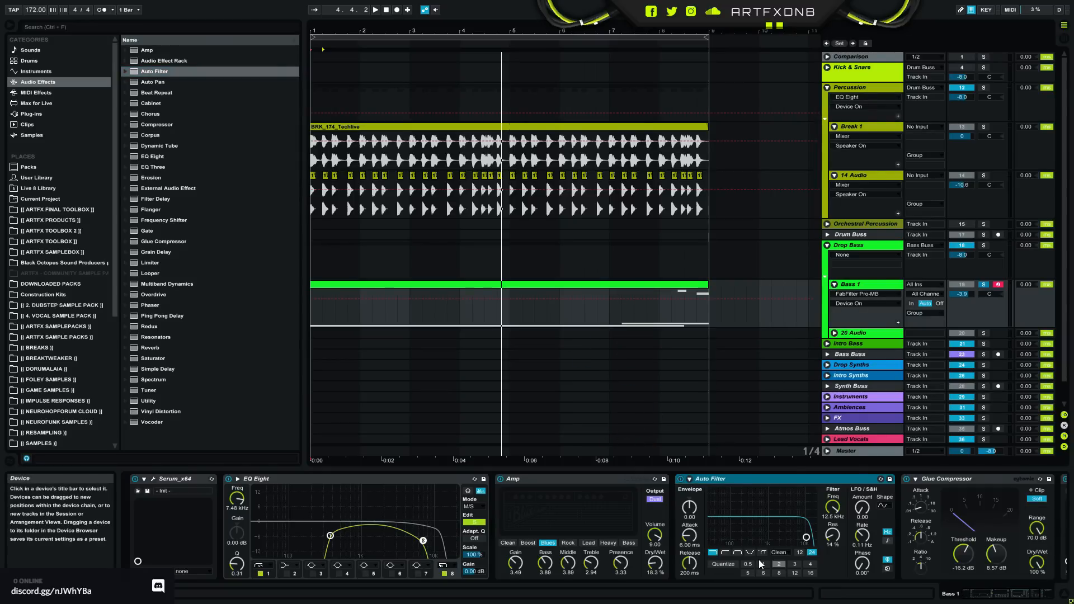
{"action": "left_click", "coordinate": [751, 552]}
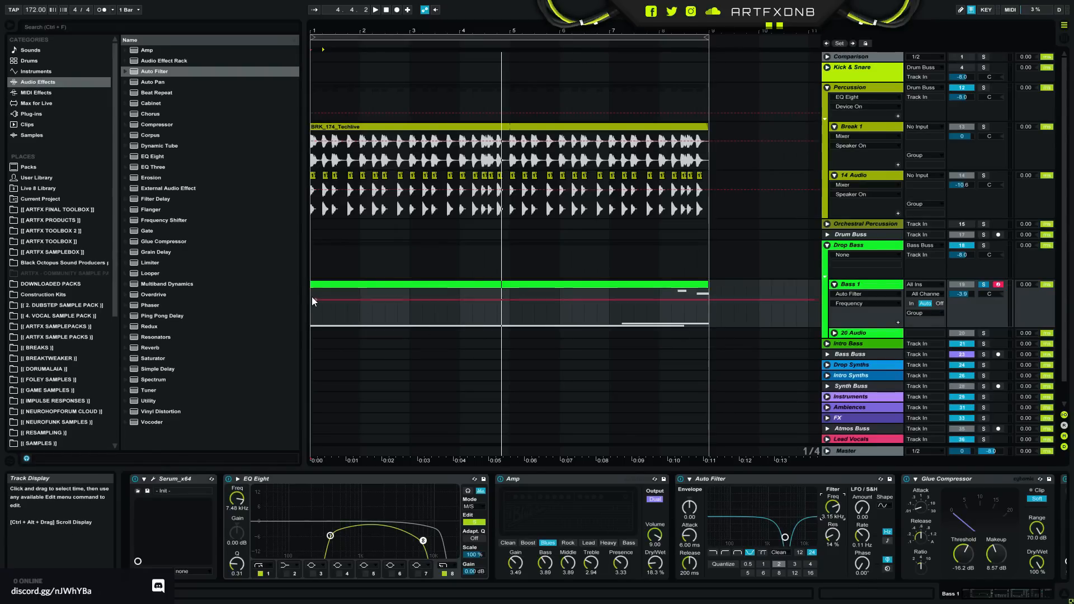
- Automate the Auto Filter's frequency on Bass 1 to fall to about 194 Hz over the first bar, and enlarge the lane
{"action": "left_click_drag", "start_coordinate": [315, 300], "coordinate": [360, 317]}
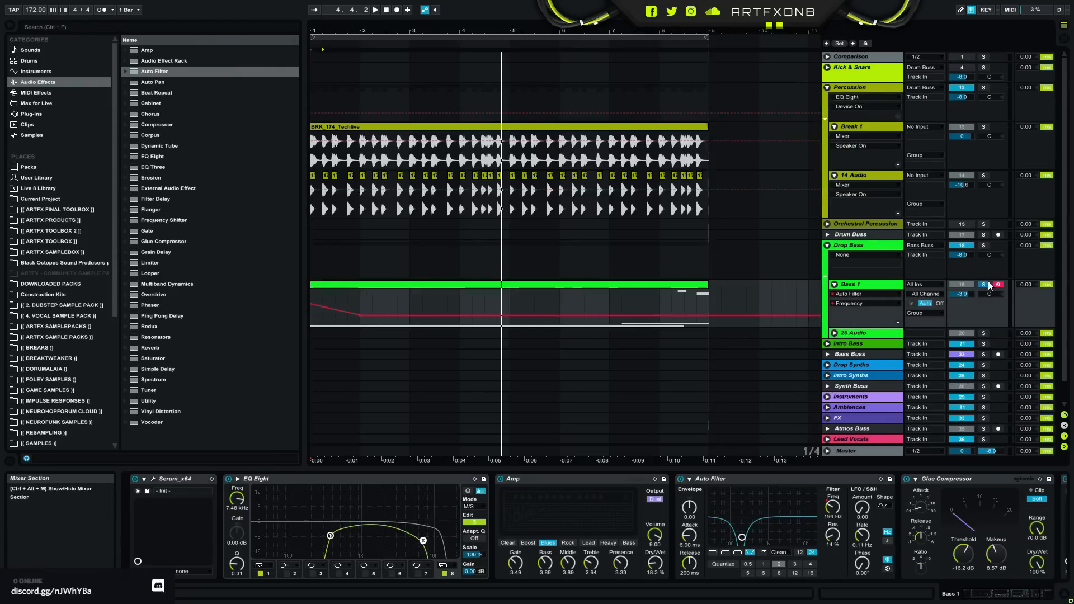
{"action": "key", "text": "space"}
{"action": "key", "text": "space"}
{"action": "left_click_drag", "start_coordinate": [324, 30], "coordinate": [325, 74]}
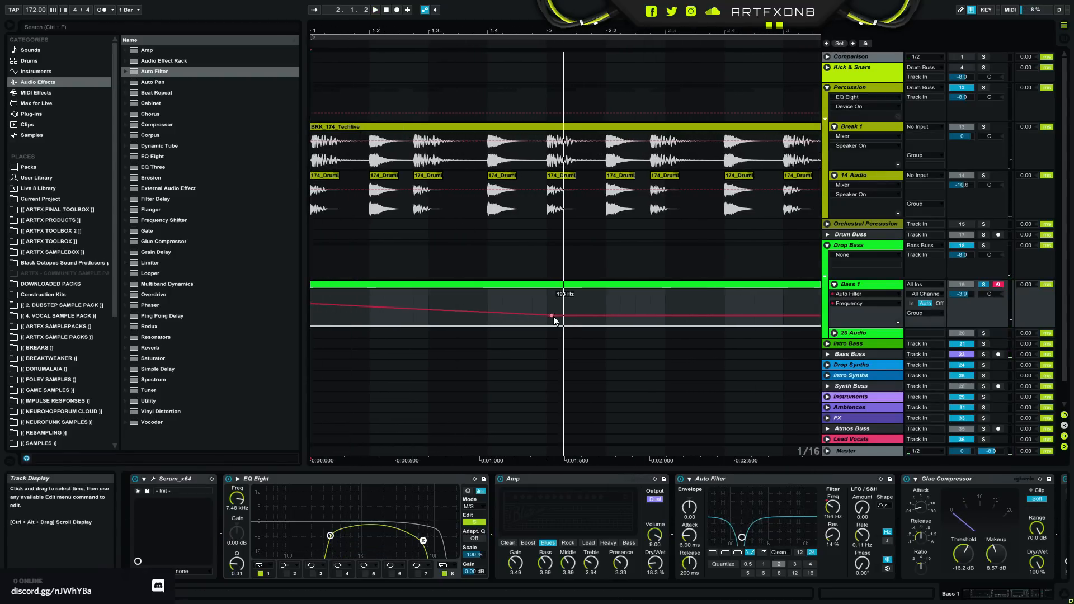
{"action": "left_click_drag", "start_coordinate": [882, 328], "coordinate": [882, 394]}
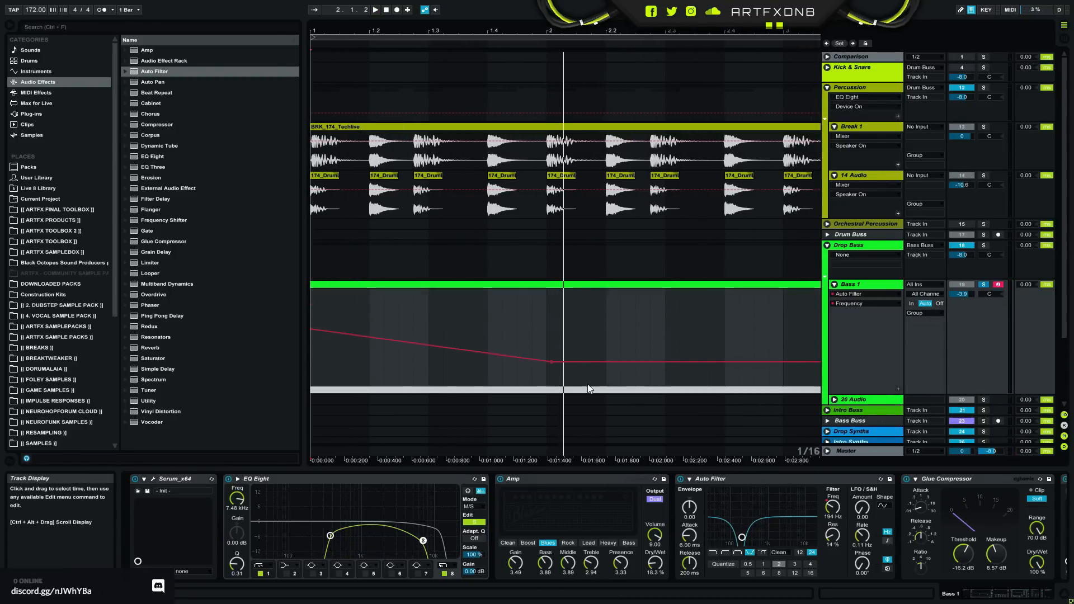
- Shape the notch frequency automation into alternating dips and peaks across bar 1, dipping to about 156 Hz near beat 1.4, while auditioning repeatedly
{"action": "left_click_drag", "start_coordinate": [552, 362], "coordinate": [503, 365]}
{"action": "key", "text": "space"}
{"action": "key", "text": "space"}
{"action": "key", "text": "space"}
{"action": "key", "text": "space"}
{"action": "key", "text": "space"}
{"action": "key", "text": "space"}
{"action": "key", "text": "space"}
{"action": "key", "text": "space"}
{"action": "key", "text": "space"}
{"action": "key", "text": "space"}
{"action": "key", "text": "space"}
{"action": "key", "text": "space"}
{"action": "key", "text": "space"}
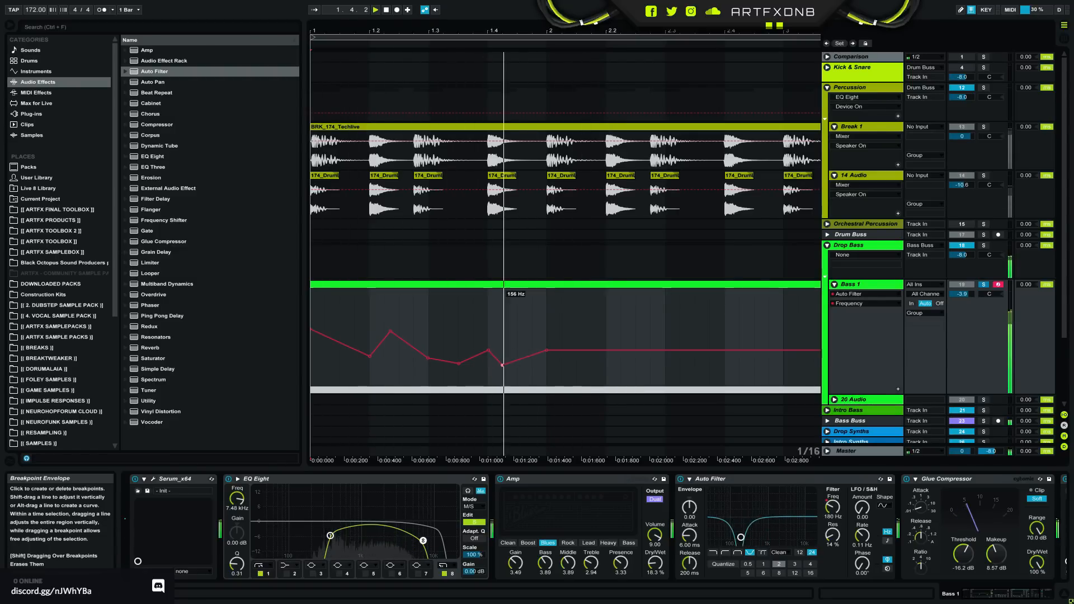
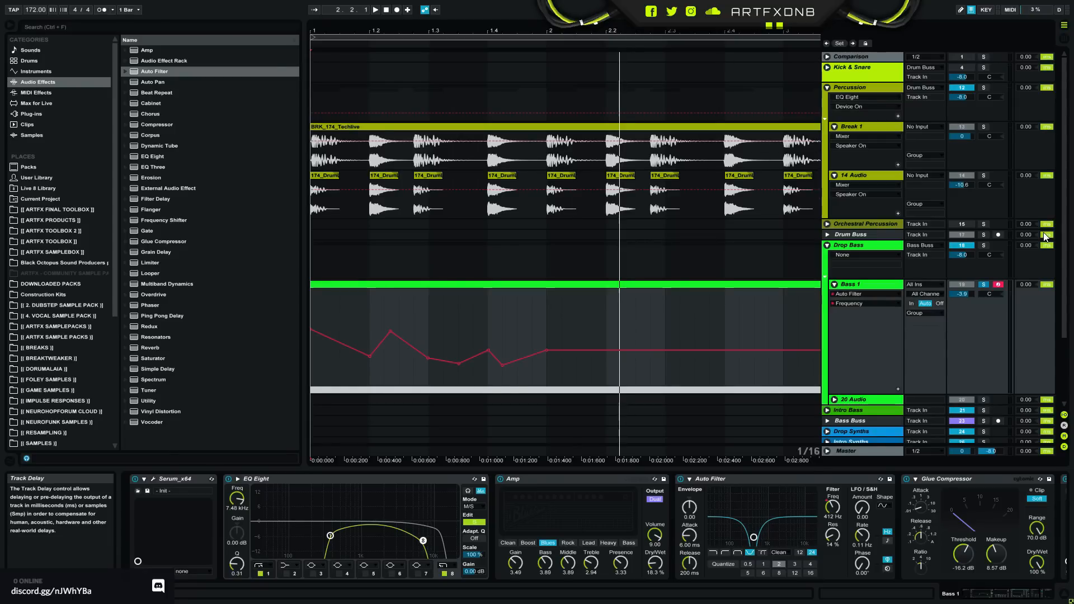
- Open the Serum instrument on Bass 1, review its oscillator, filter and LFO settings, and close the plug-in window
{"action": "left_click", "coordinate": [154, 480]}
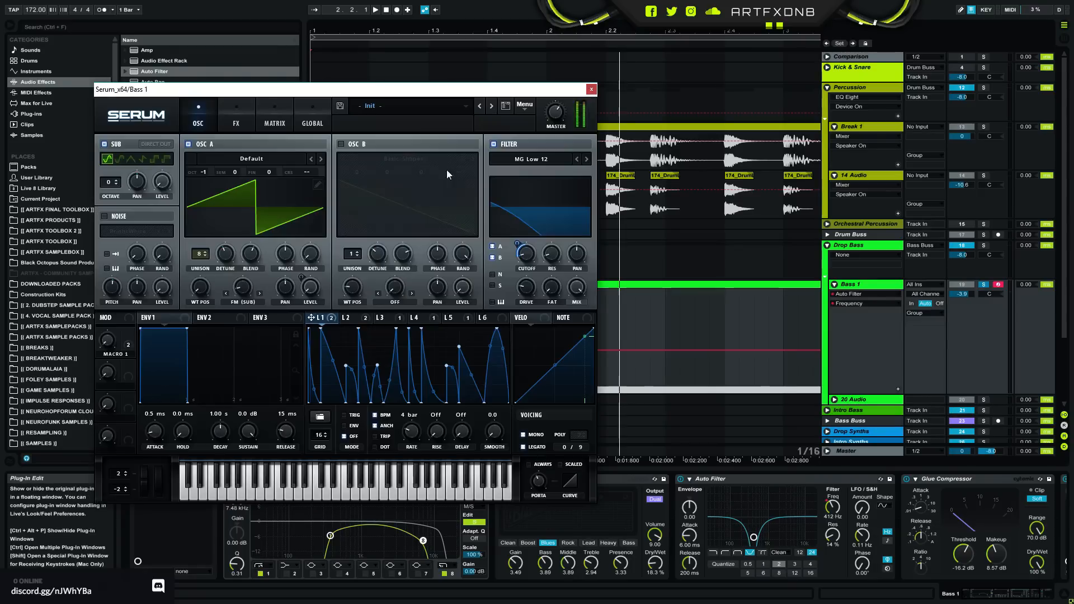
{"action": "left_click_drag", "start_coordinate": [401, 89], "coordinate": [586, 91]}
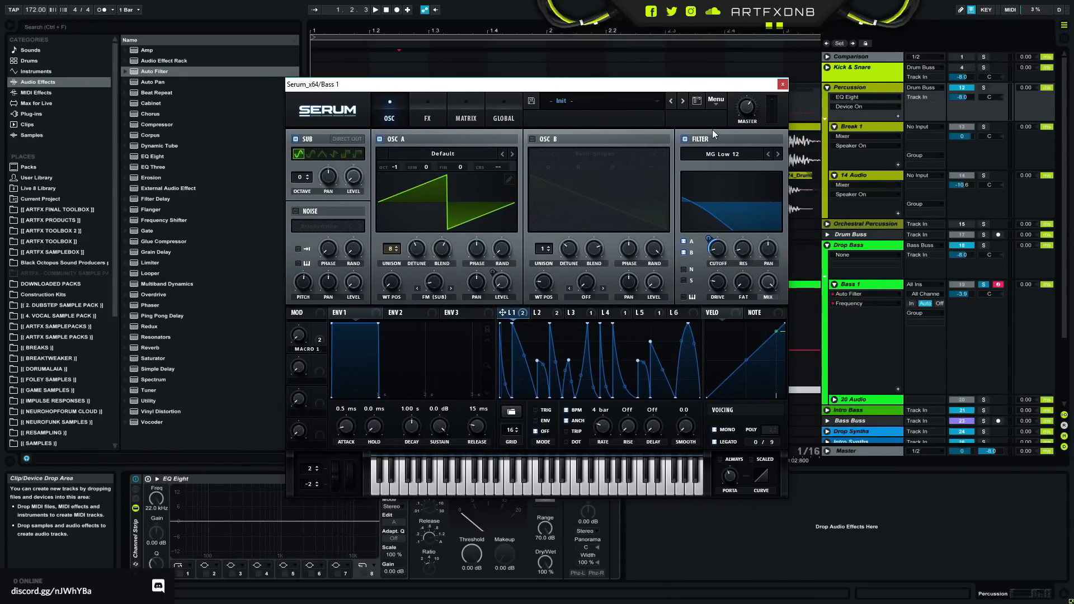
{"action": "left_click", "coordinate": [781, 85]}
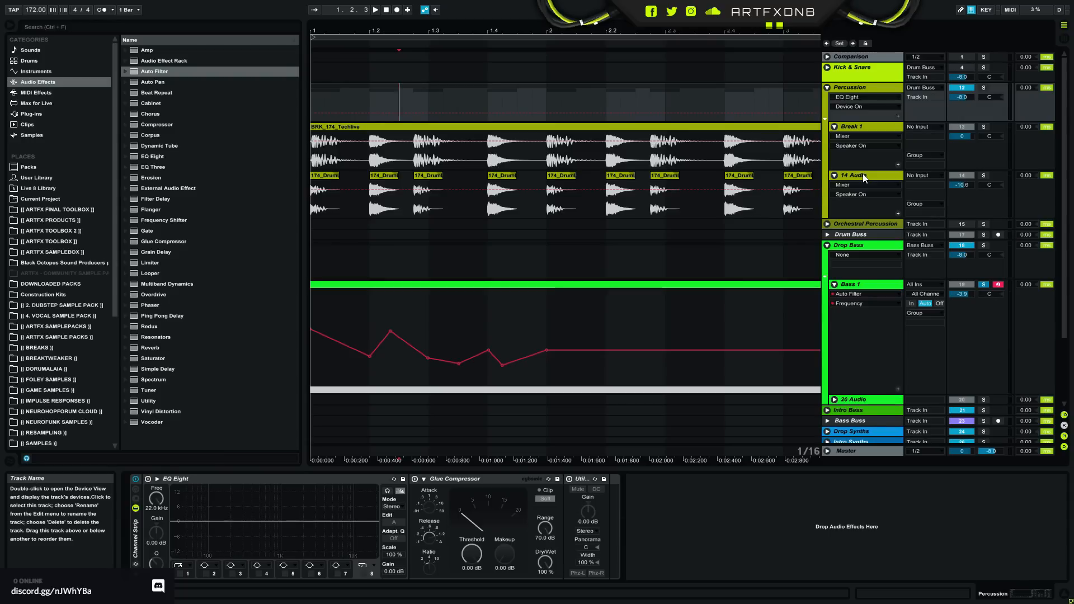
- Fold the Drop Bass group, and collapse the Percussion group and unfold it again to show its break tracks
{"action": "left_click", "coordinate": [827, 246]}
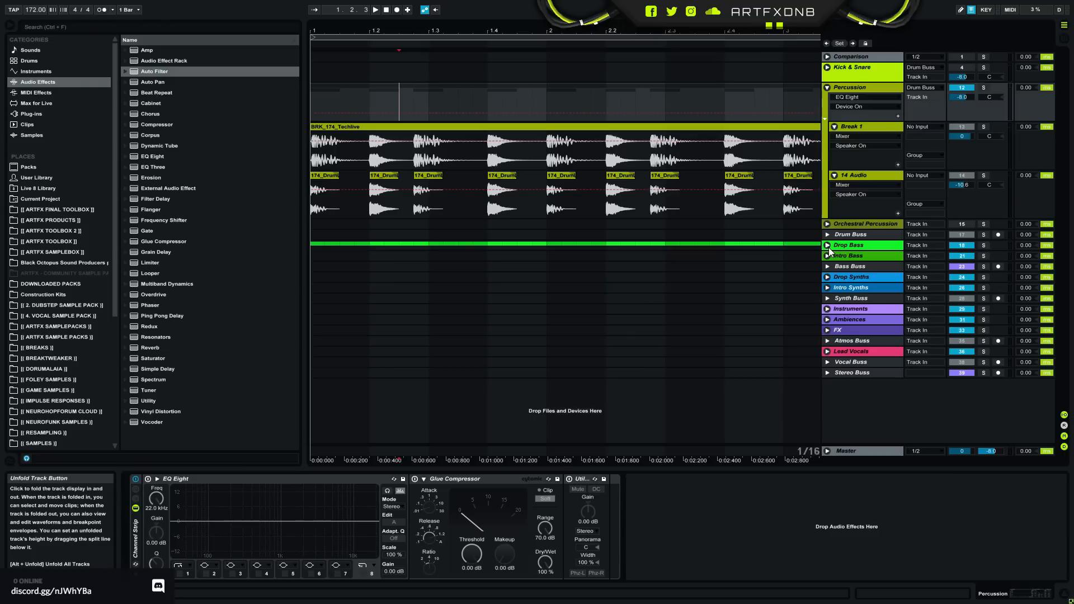
{"action": "left_click", "coordinate": [826, 88]}
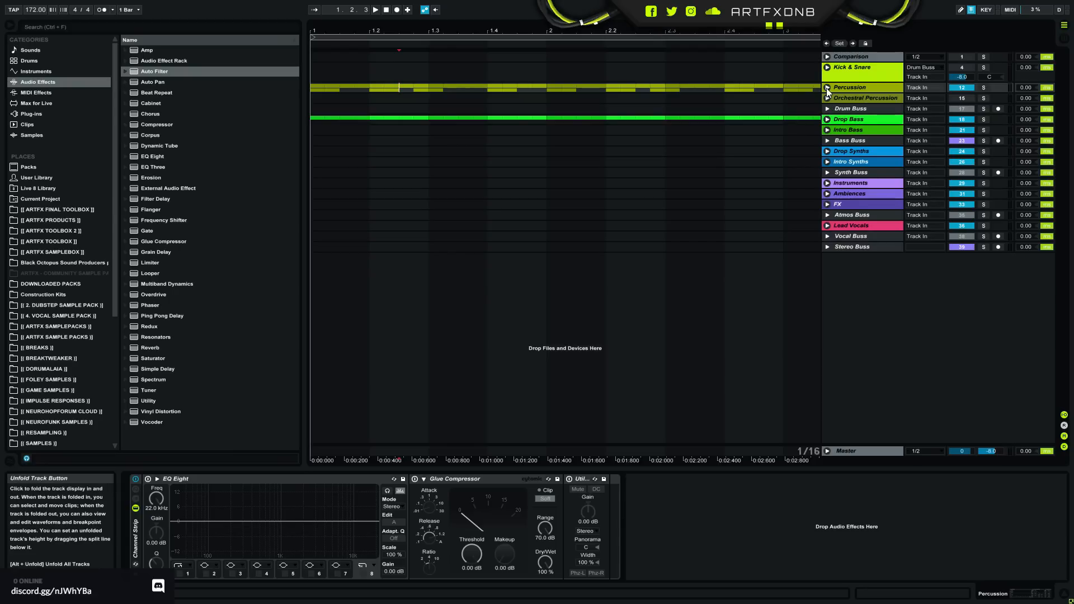
{"action": "left_click", "coordinate": [844, 86]}
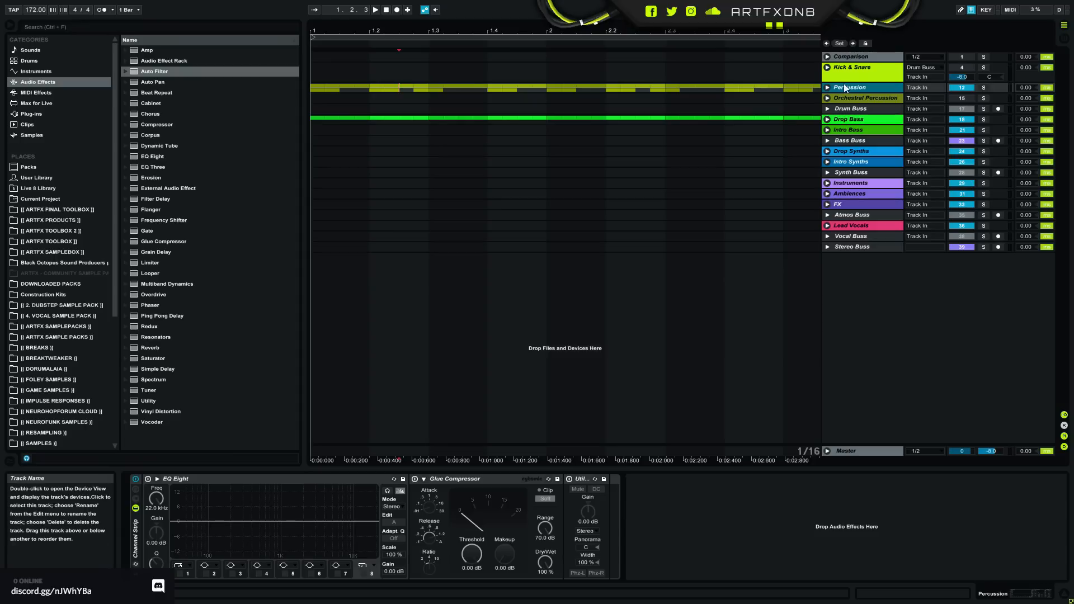
{"action": "left_click", "coordinate": [827, 88]}
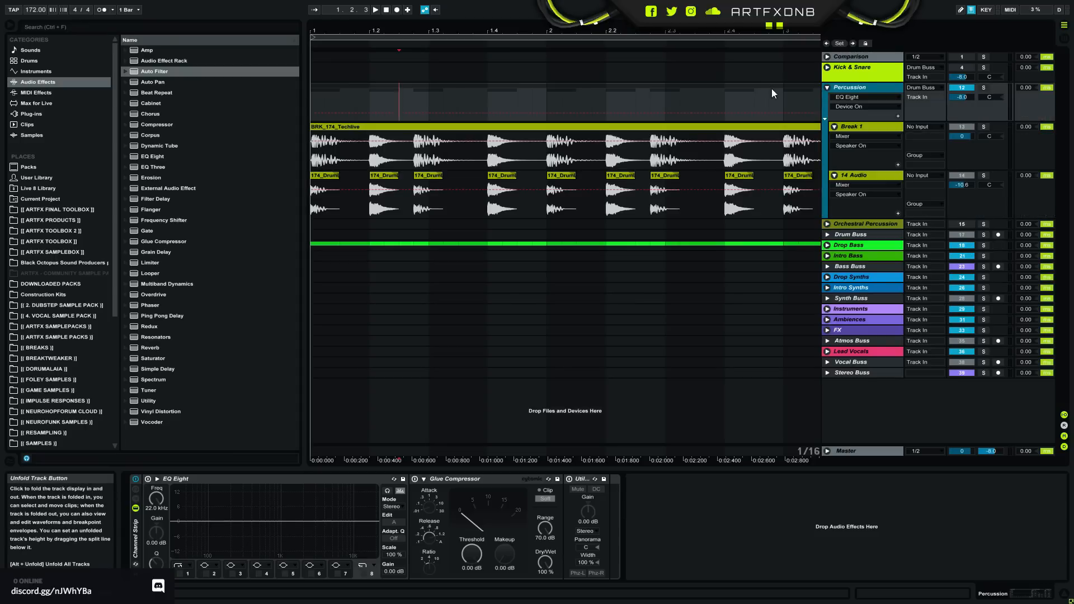
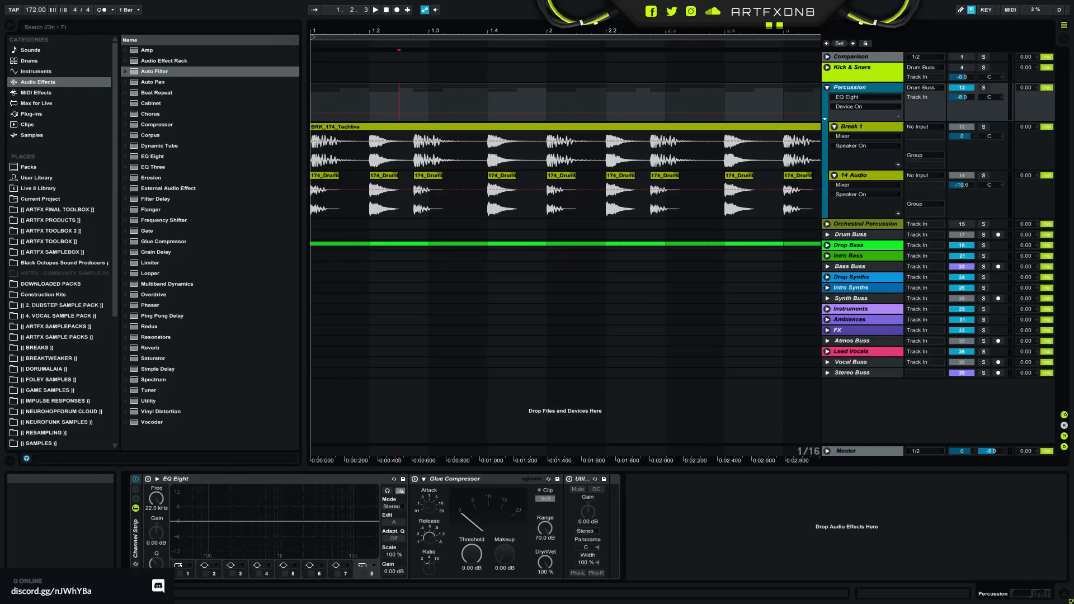
{"action": "left_click", "coordinate": [857, 451]}
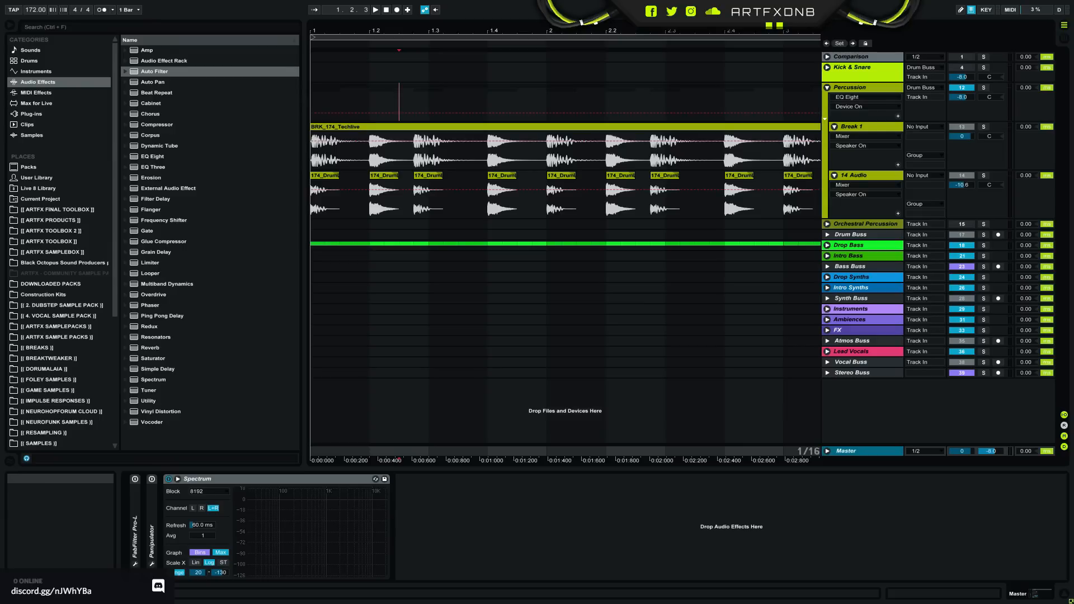
{"action": "left_click", "coordinate": [311, 132]}
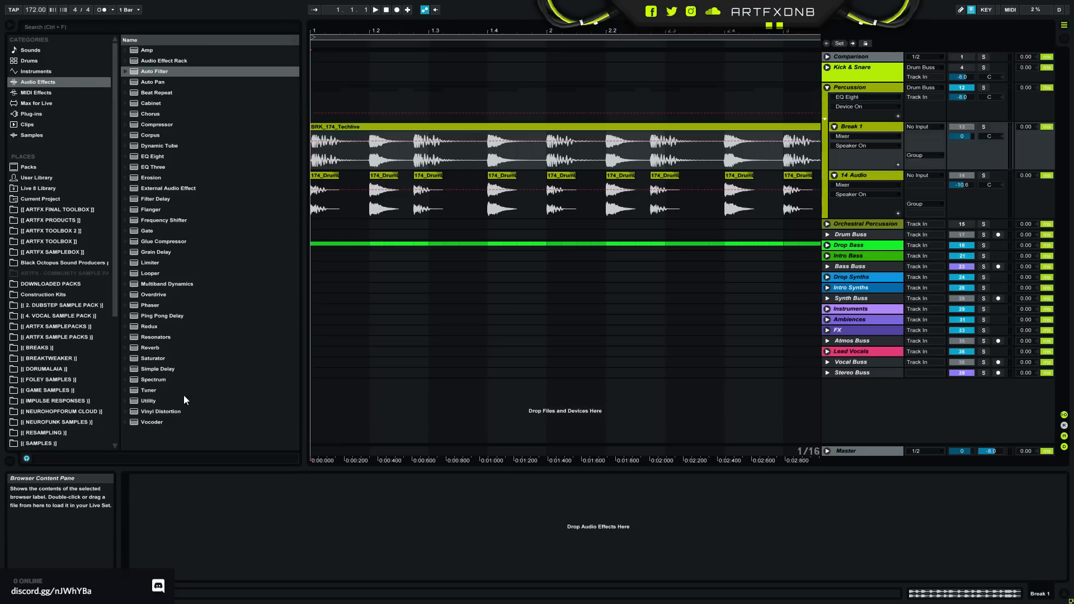
{"action": "left_click_drag", "start_coordinate": [150, 401], "coordinate": [206, 518]}
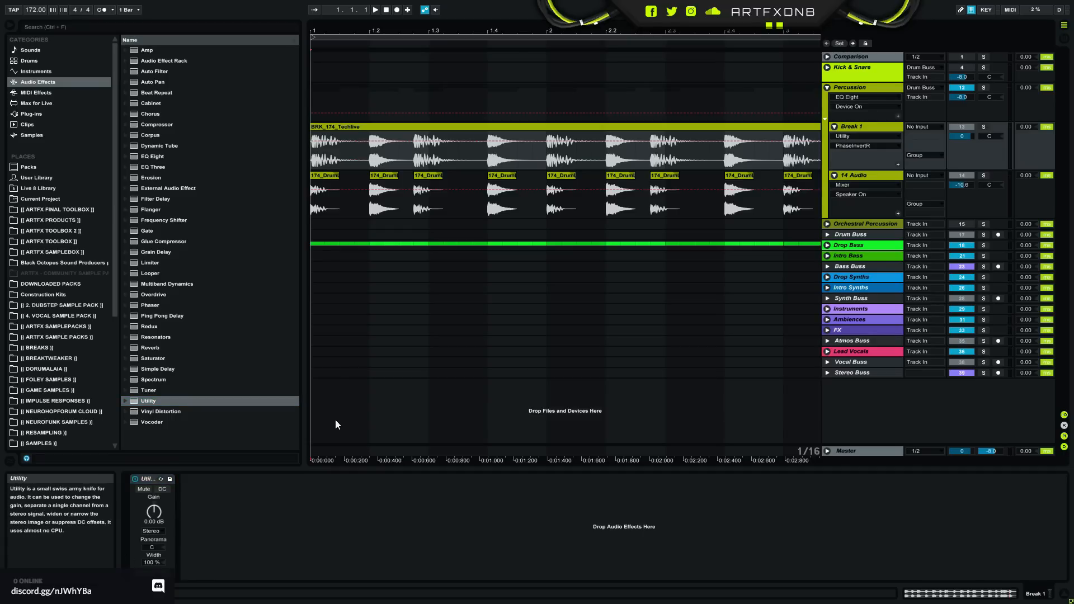
{"action": "left_click", "coordinate": [152, 479]}
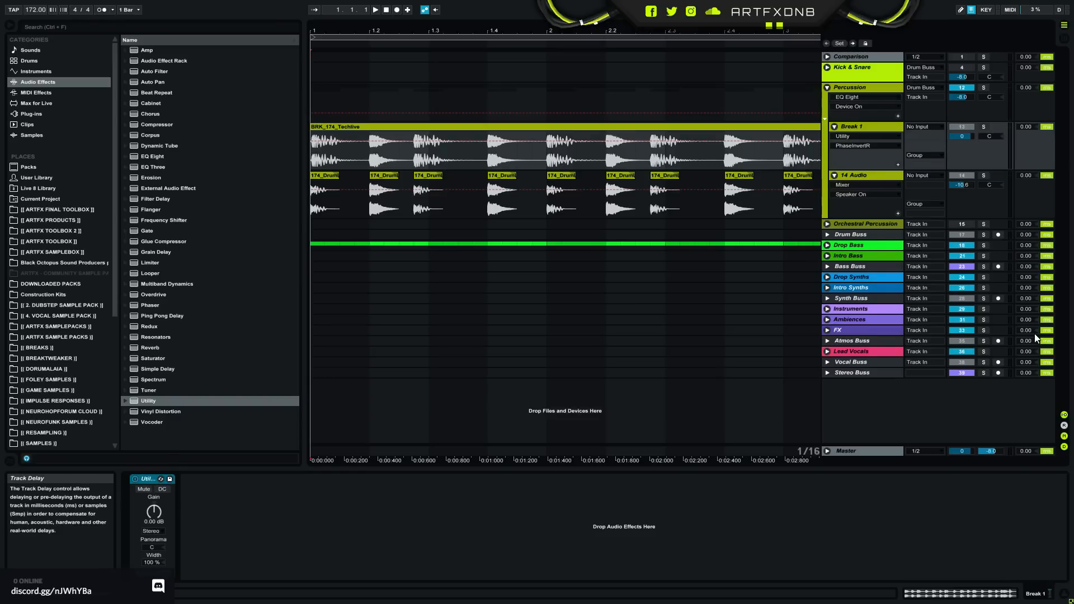
{"action": "key", "text": "Delete"}
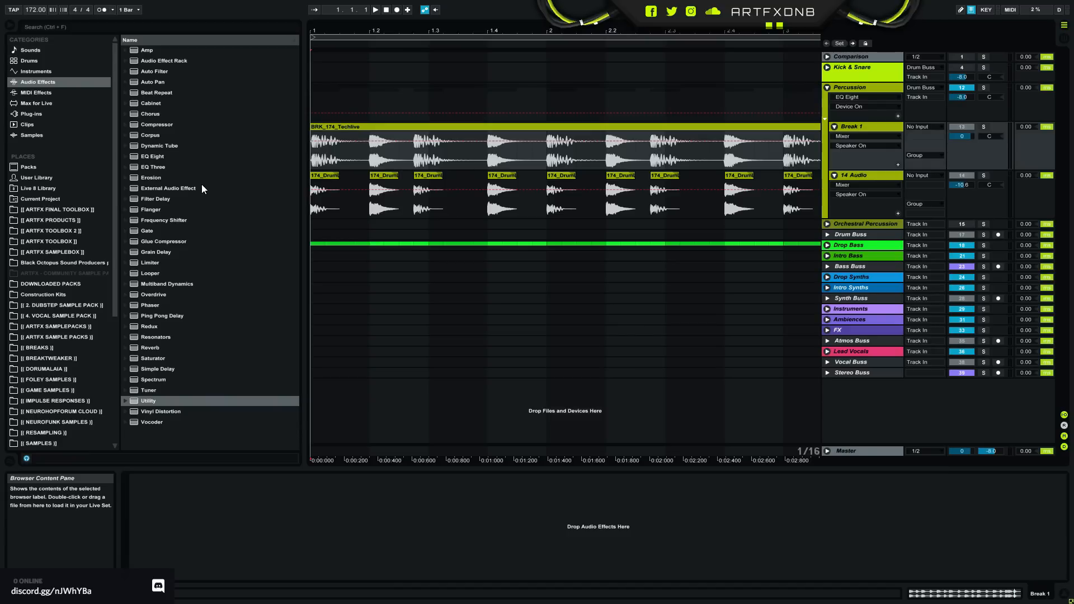
- Unfold and solo the Drop Bass group, showing the full eight-bar section of the arrangement
{"action": "left_click", "coordinate": [827, 245]}
{"action": "left_click", "coordinate": [983, 246]}
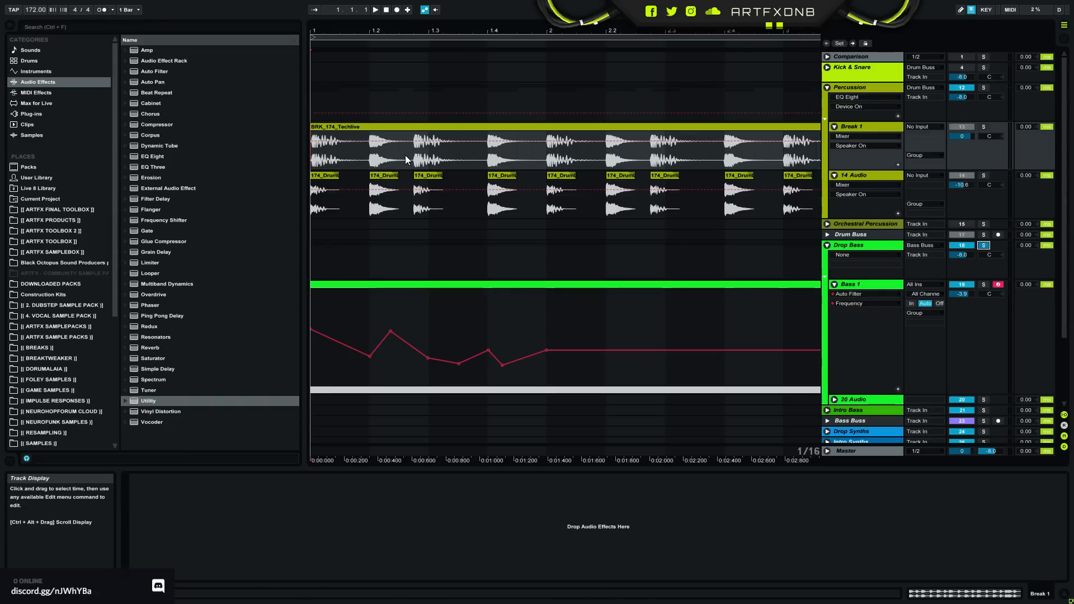
{"action": "left_click", "coordinate": [314, 257]}
{"action": "left_click_drag", "start_coordinate": [508, 33], "coordinate": [508, 3]}
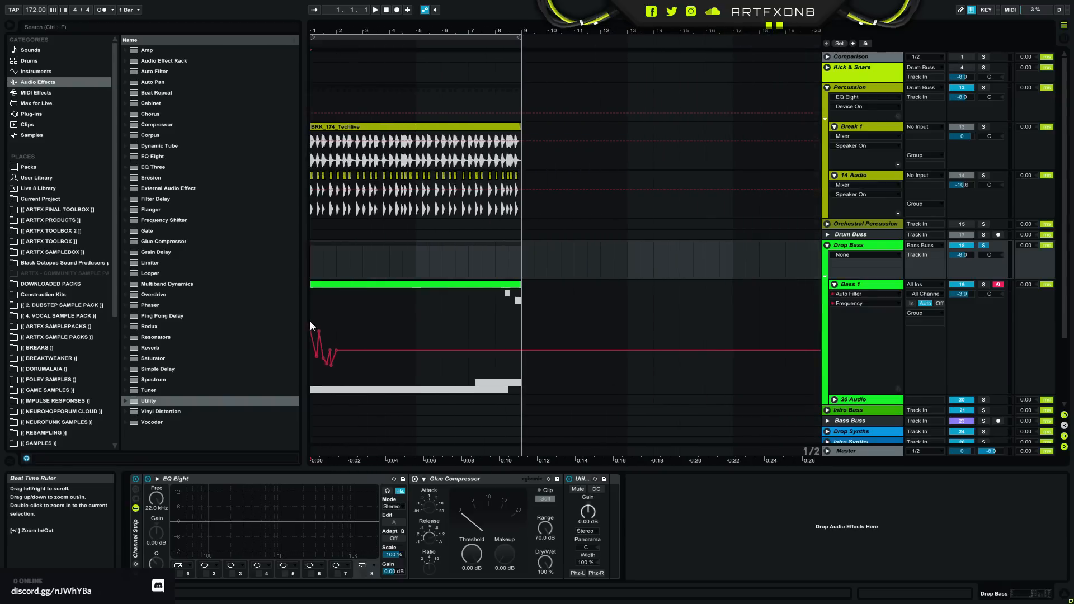
- Open the Bass 1 MIDI clip in an enlarged note editor to examine its notes, and return to the track's device chain
{"action": "left_click", "coordinate": [834, 284]}
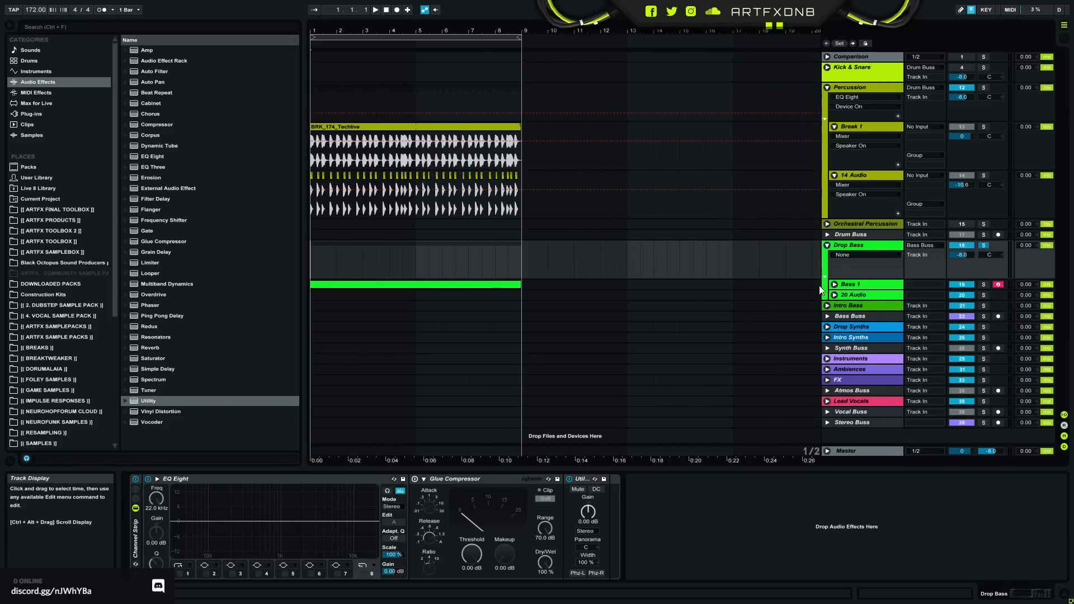
{"action": "left_click", "coordinate": [834, 284]}
{"action": "left_click", "coordinate": [378, 284]}
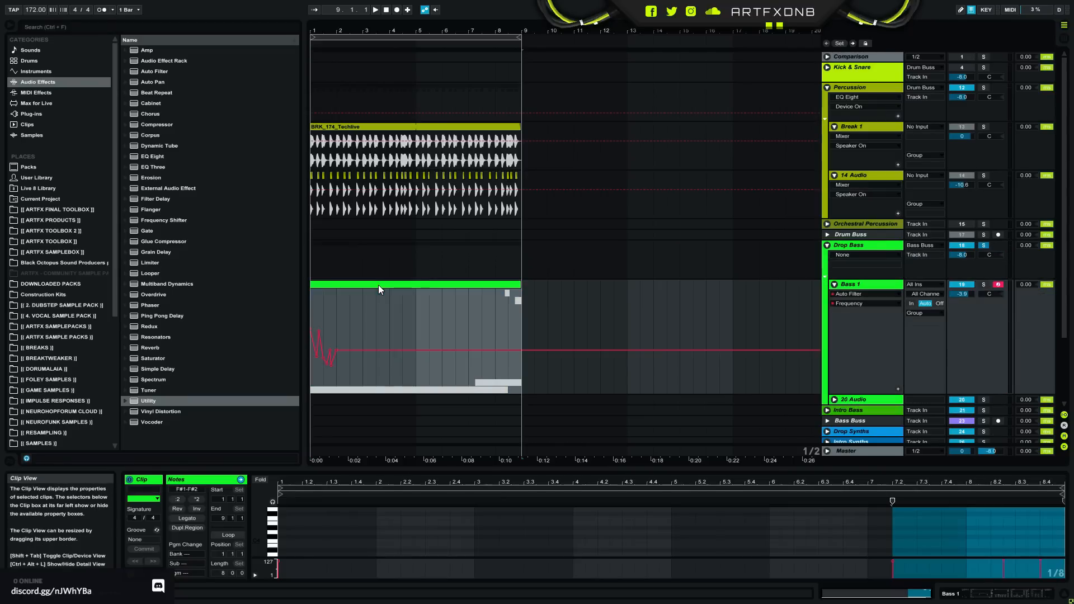
{"action": "left_click_drag", "start_coordinate": [352, 468], "coordinate": [438, 278]}
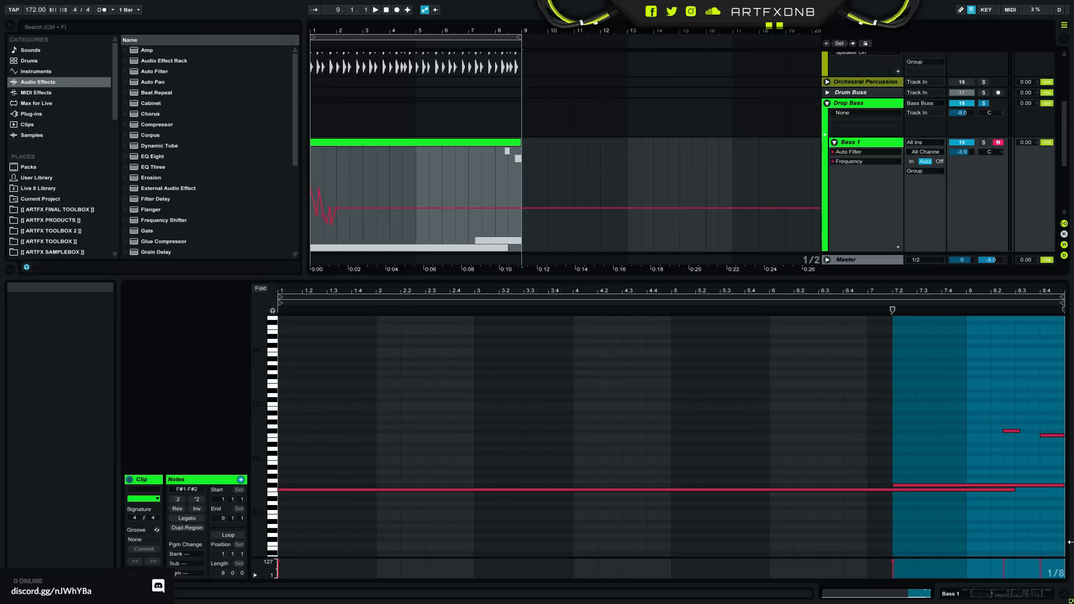
{"action": "left_click", "coordinate": [974, 594]}
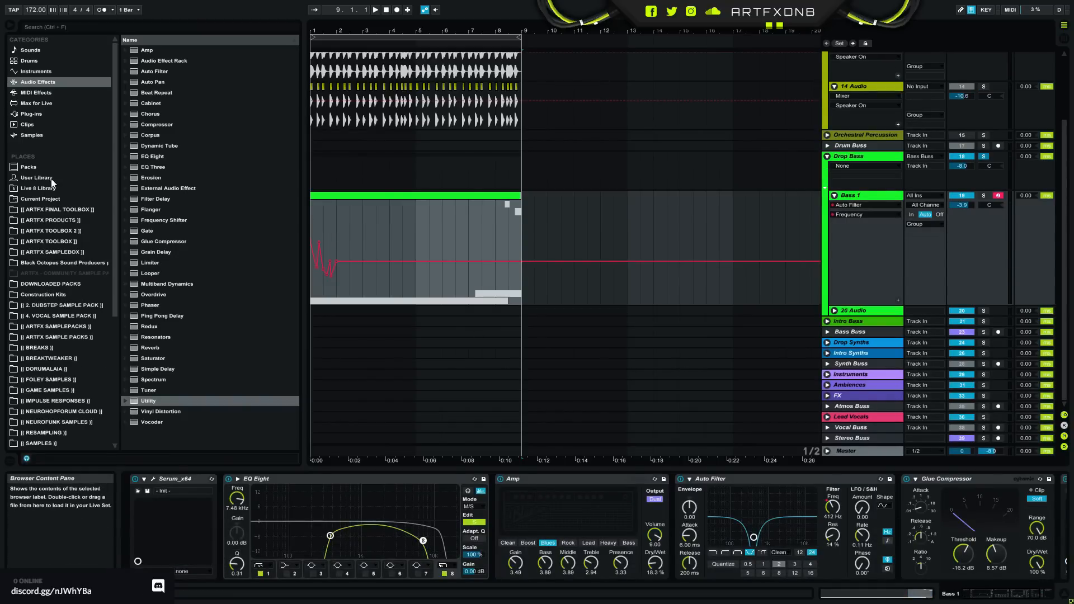
- Browse the ARTFX FINAL TOOLBOX folder, collapsing DRUMS and expanding ATMOSPHERICS to its HITS_TONAL ATMOSPHERES samples
{"action": "left_click", "coordinate": [49, 210]}
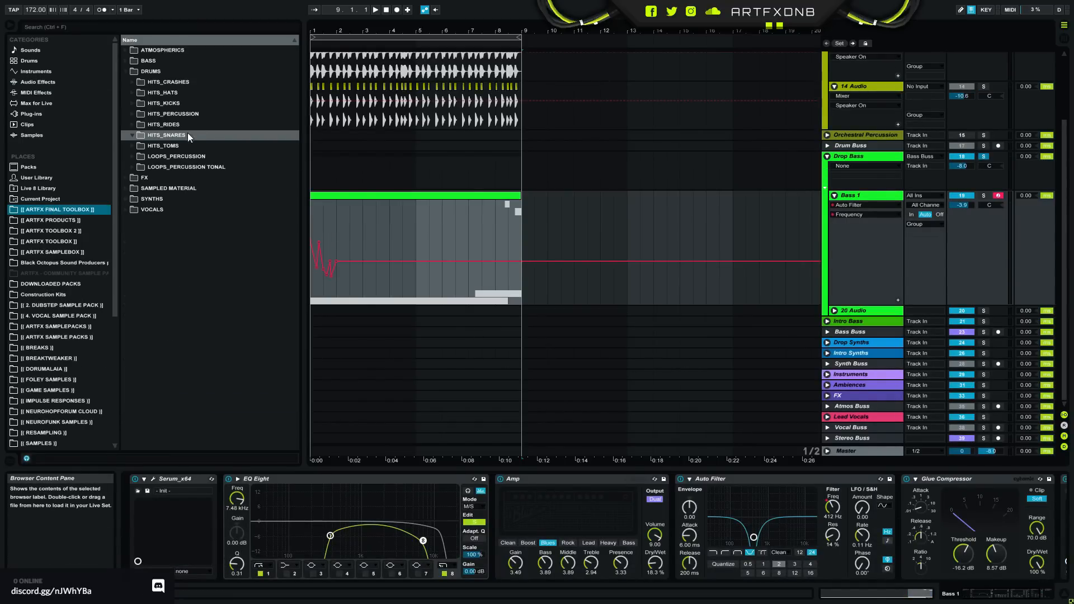
{"action": "left_click", "coordinate": [125, 72]}
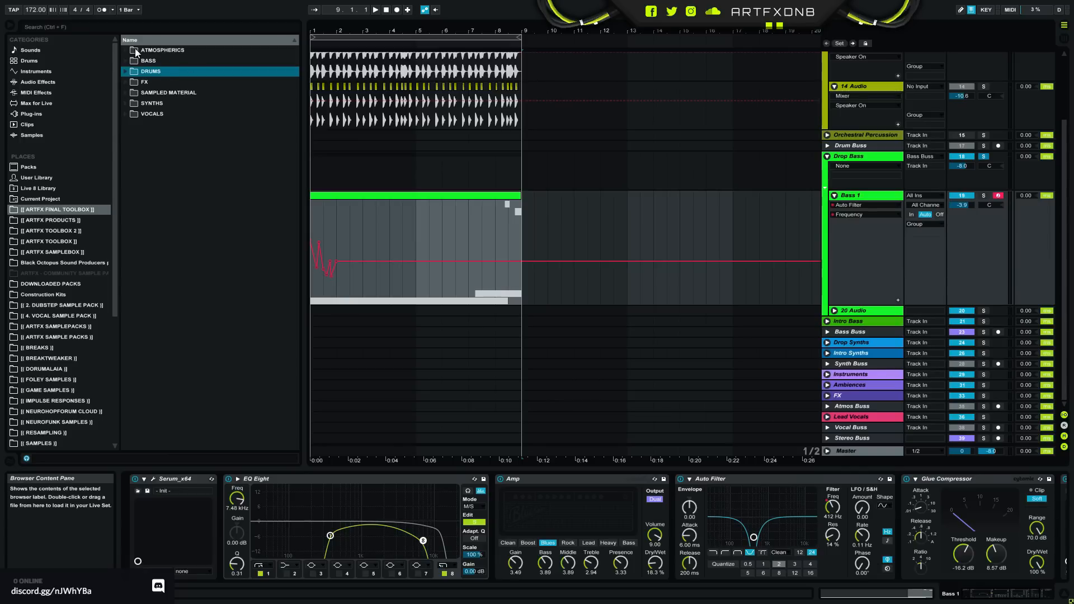
{"action": "left_click", "coordinate": [126, 50]}
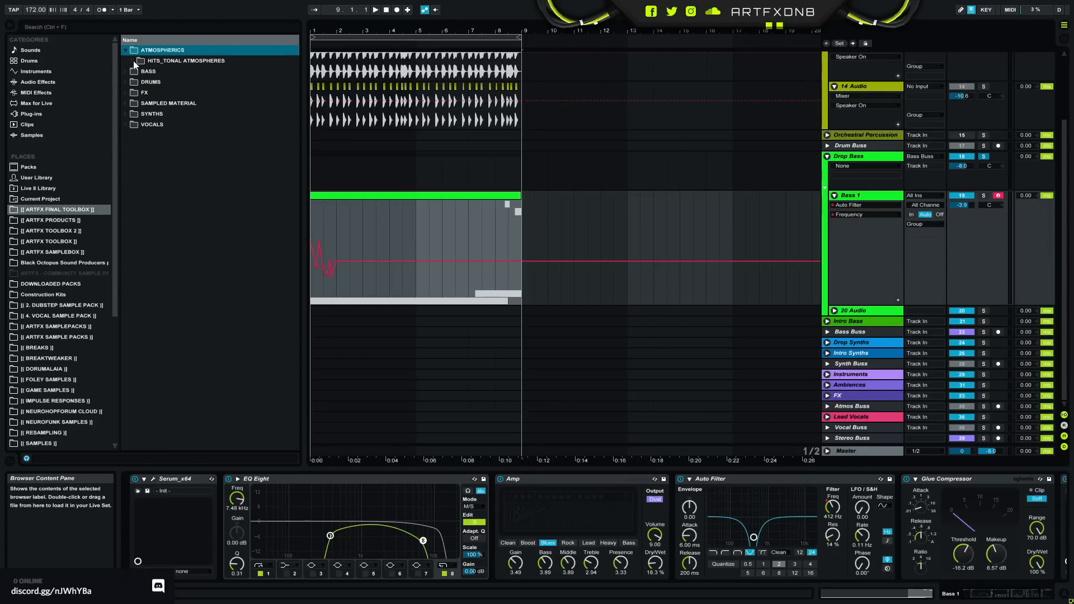
{"action": "left_click", "coordinate": [133, 60]}
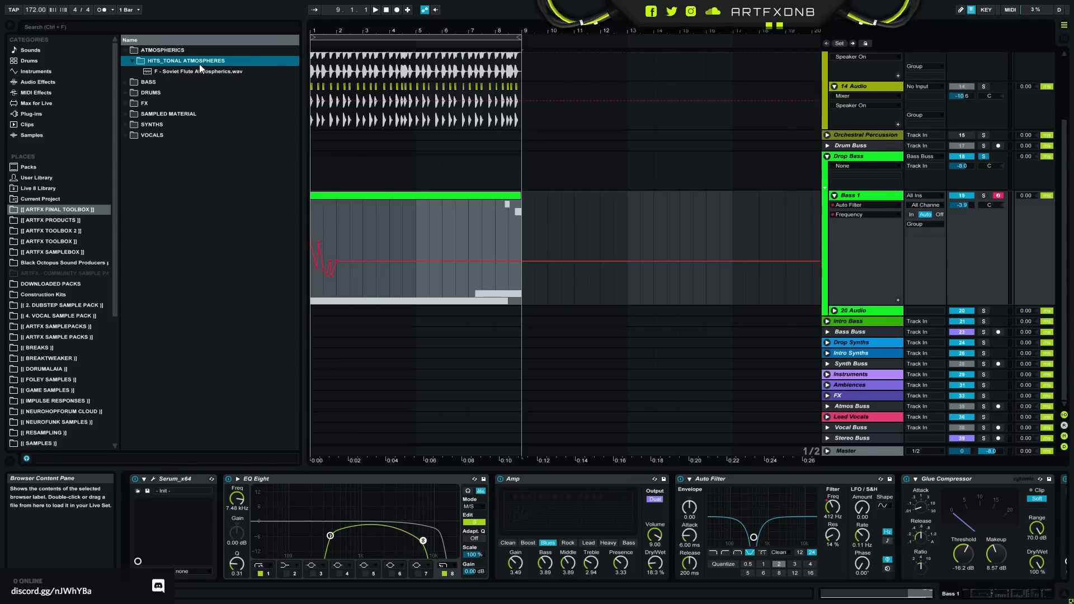
- Preview "F - Soviet Flute Atmospherics.wav" and lower the preview volume to -20.9 dB
{"action": "left_click", "coordinate": [158, 72]}
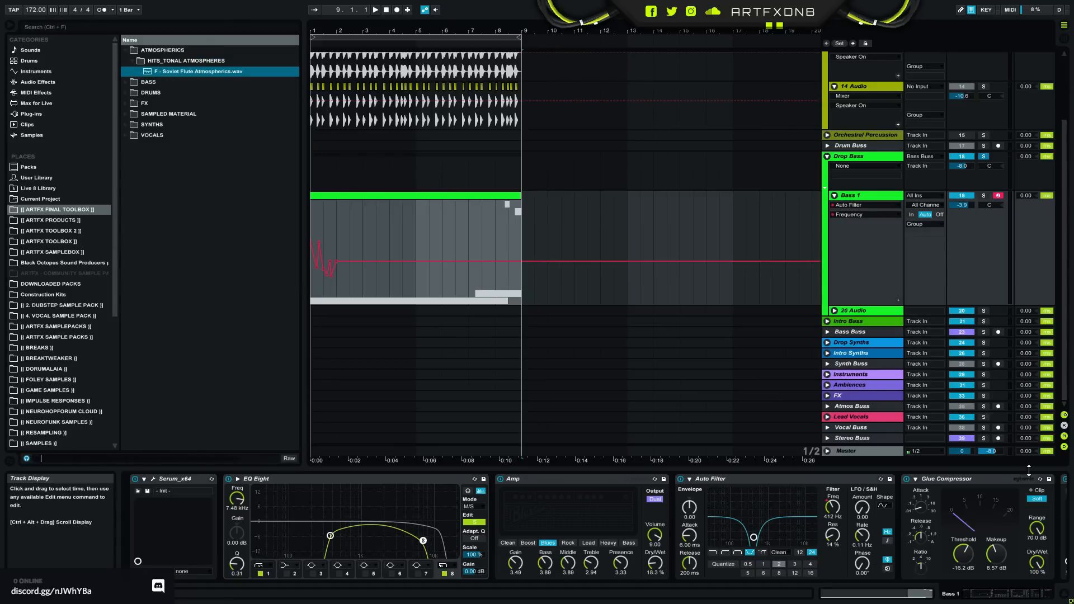
{"action": "left_click_drag", "start_coordinate": [991, 451], "coordinate": [991, 462]}
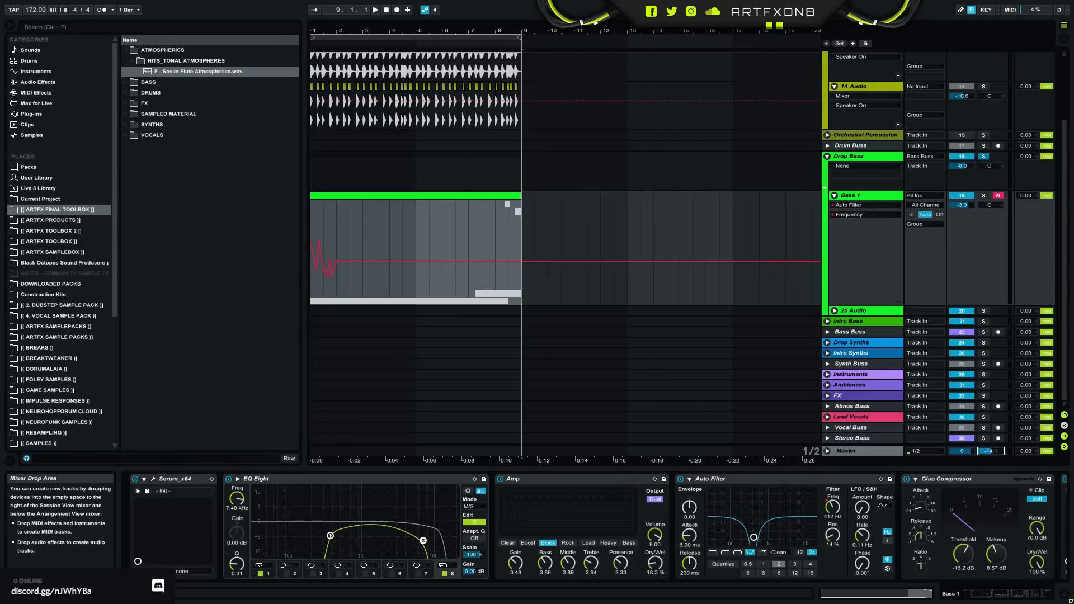
{"action": "left_click", "coordinate": [183, 72]}
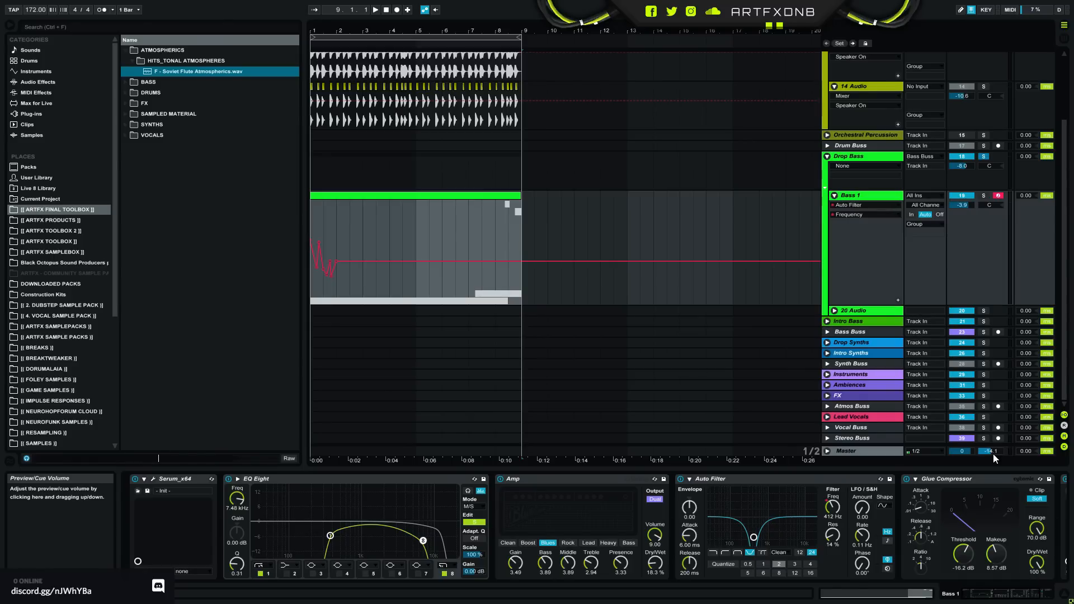
{"action": "left_click_drag", "start_coordinate": [993, 452], "coordinate": [993, 464]}
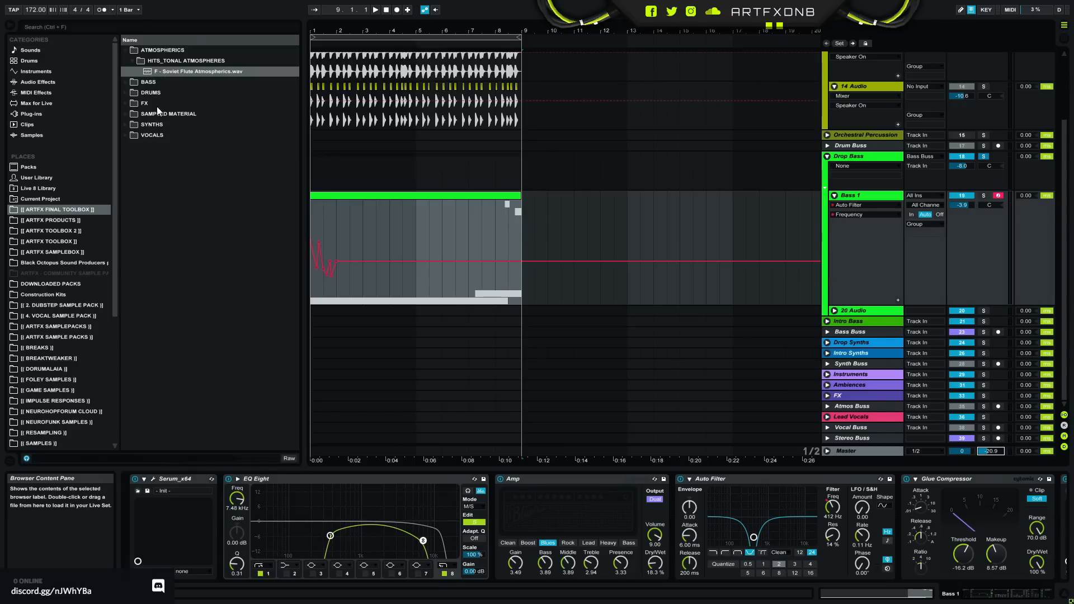
- Expand the BASS folder's HITS_BASIC REESE samples and widen the browser to show the full file names
{"action": "left_click", "coordinate": [123, 83]}
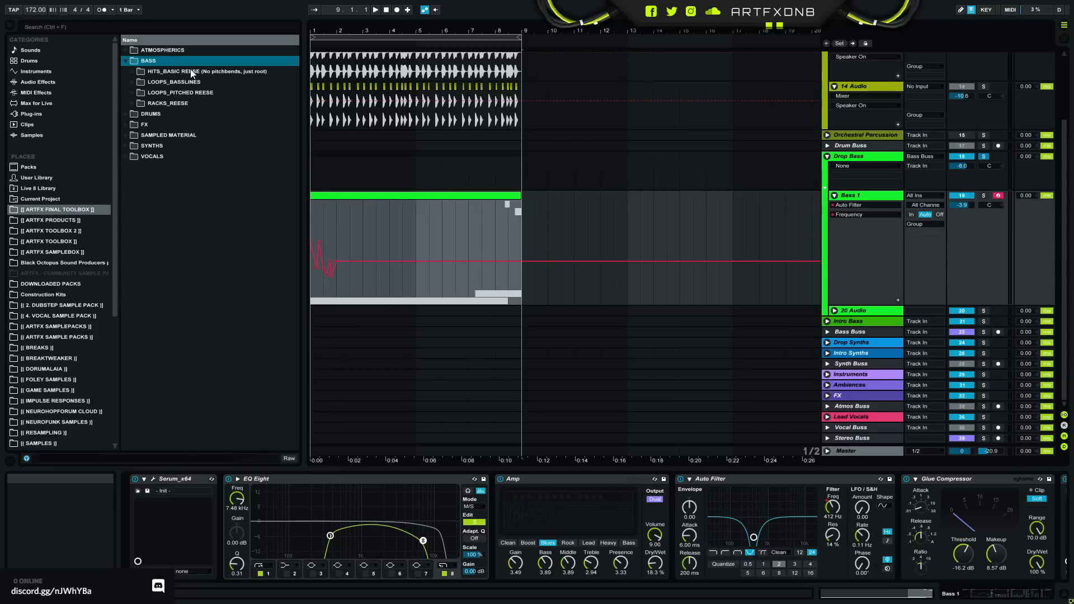
{"action": "left_click", "coordinate": [132, 71]}
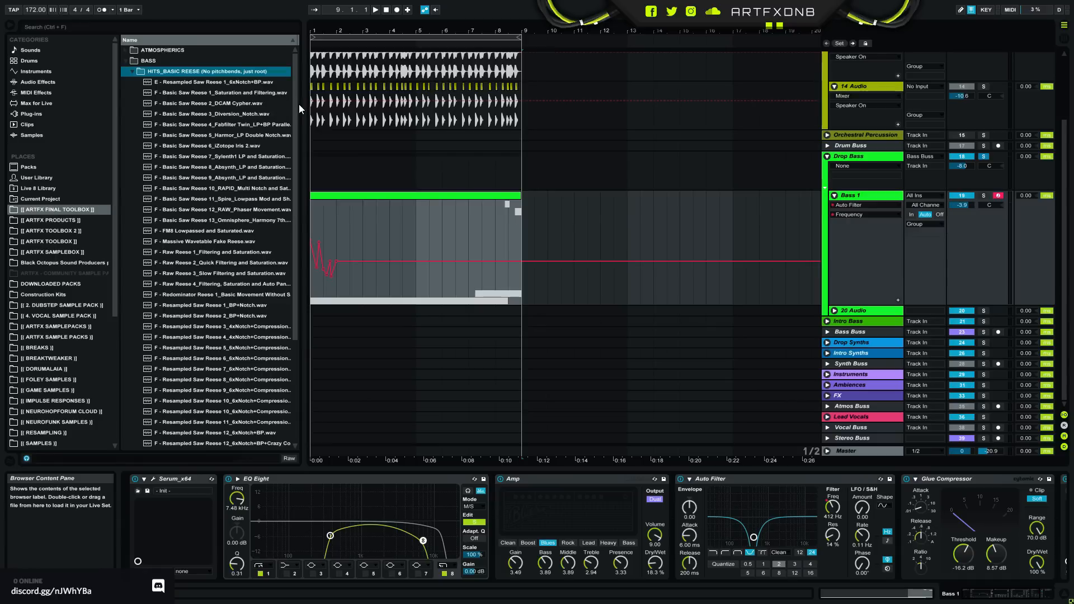
{"action": "left_click_drag", "start_coordinate": [301, 104], "coordinate": [405, 104]}
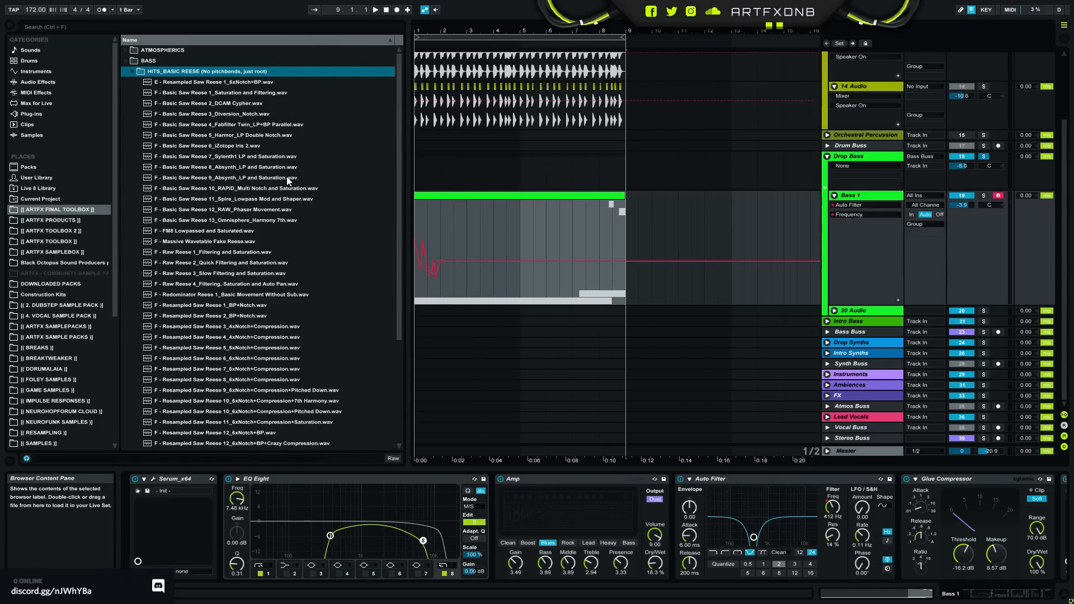
- Audition the first five reese bass samples, up to Basic Saw Reese 4, and set the preview volume to -14.6 dB
{"action": "left_click", "coordinate": [212, 81]}
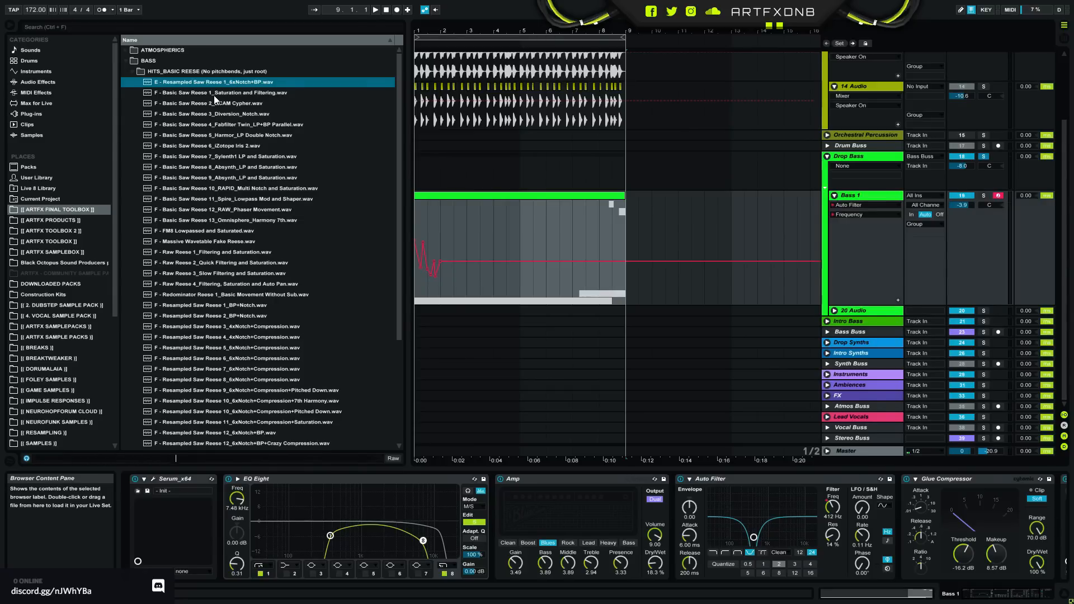
{"action": "left_click", "coordinate": [214, 95]}
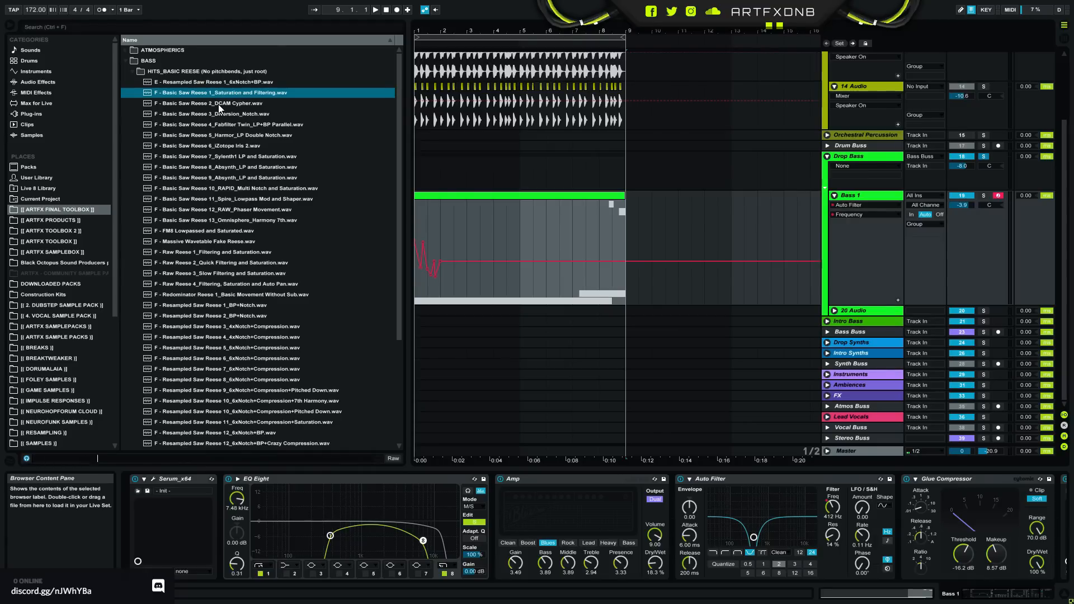
{"action": "left_click", "coordinate": [218, 104]}
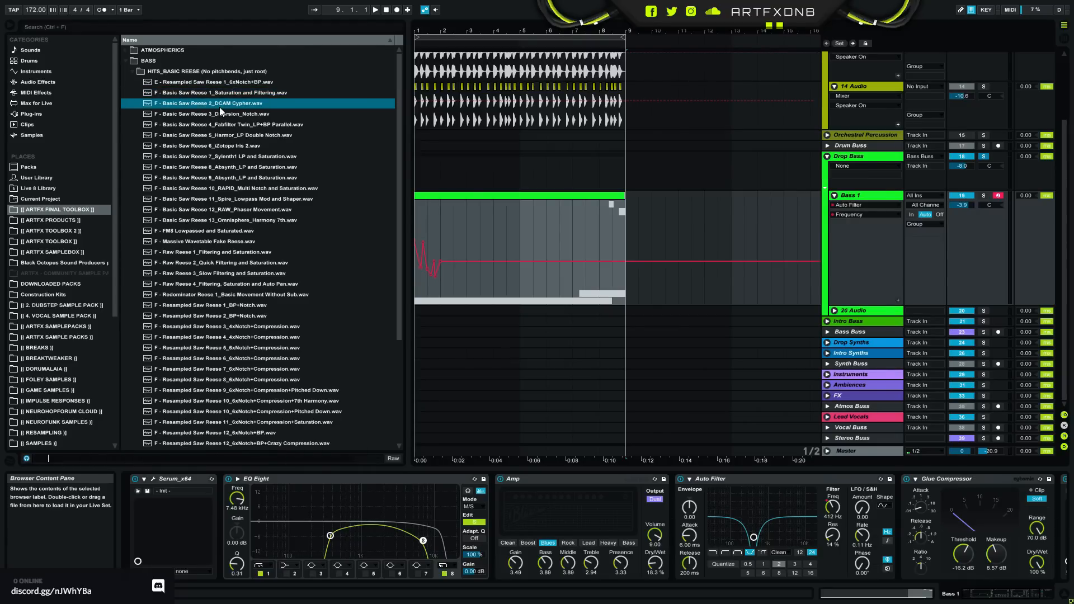
{"action": "left_click", "coordinate": [221, 112]}
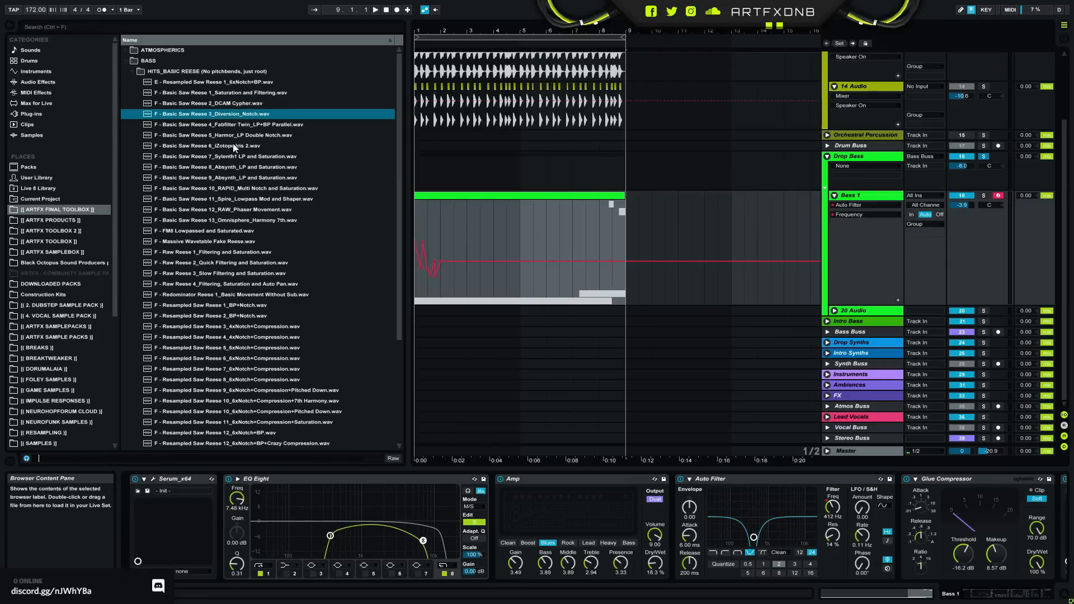
{"action": "left_click", "coordinate": [231, 125]}
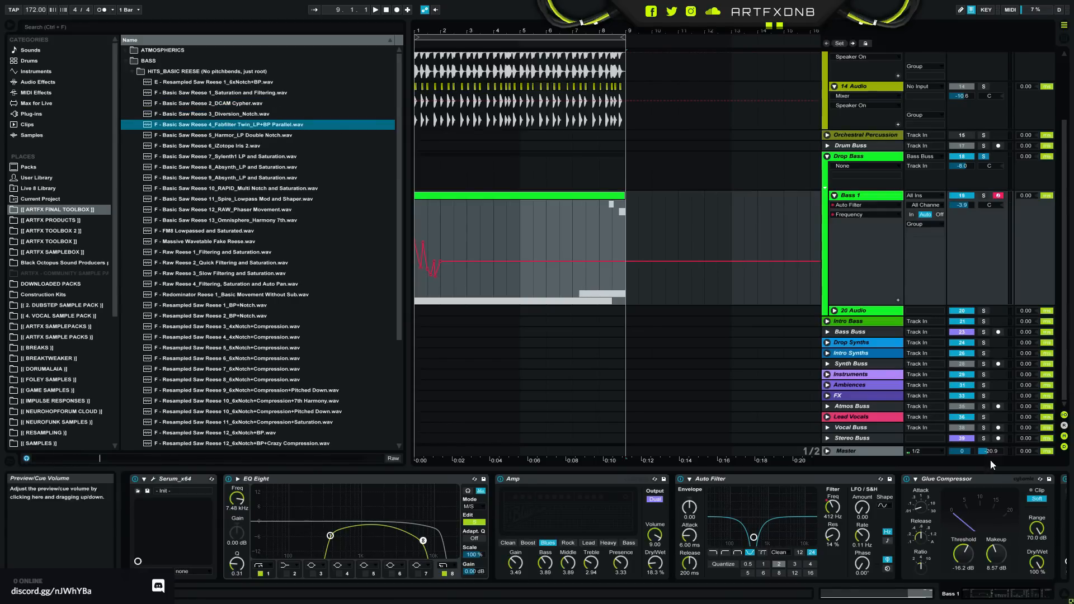
{"action": "left_click_drag", "start_coordinate": [990, 452], "coordinate": [991, 441]}
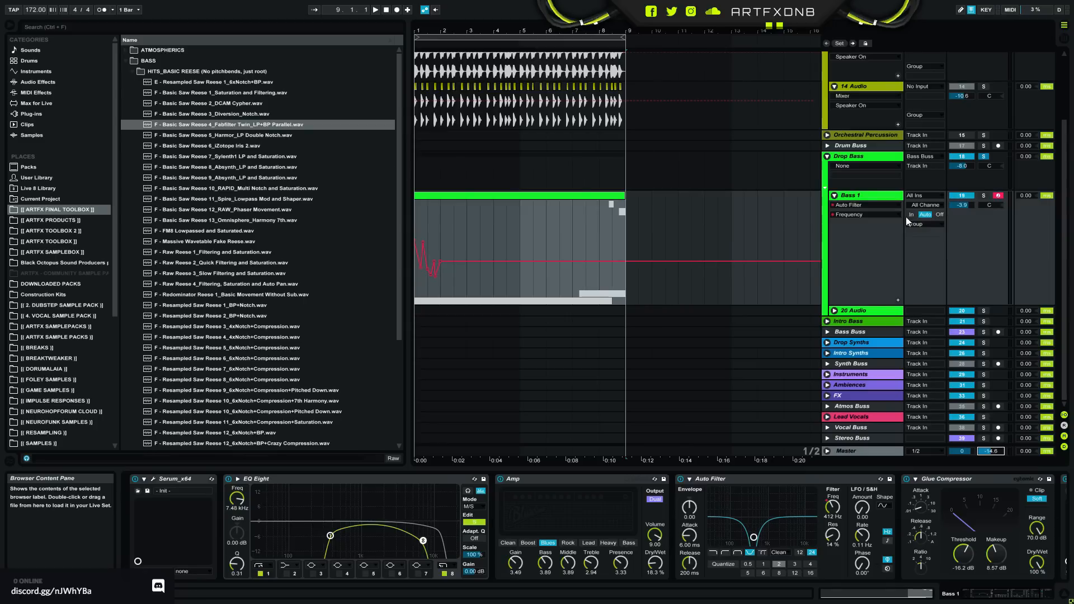
- Fold the Bass 1 track, insert a new MIDI track below it, and deactivate Bass 1
{"action": "left_click", "coordinate": [836, 191]}
{"action": "left_click", "coordinate": [834, 196]}
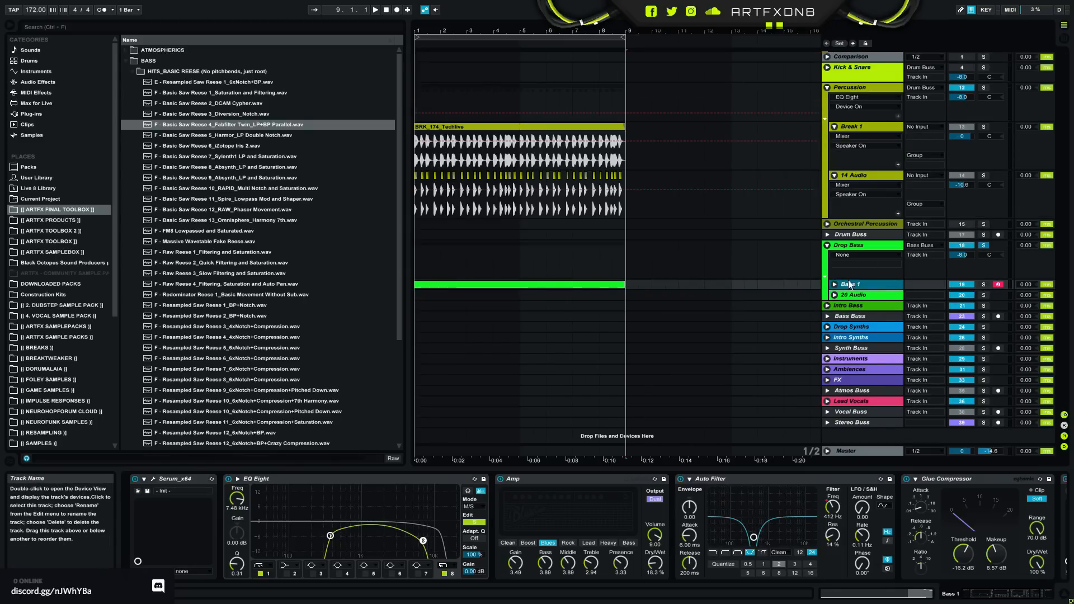
{"action": "right_click", "coordinate": [849, 290]}
{"action": "left_click", "coordinate": [896, 373]}
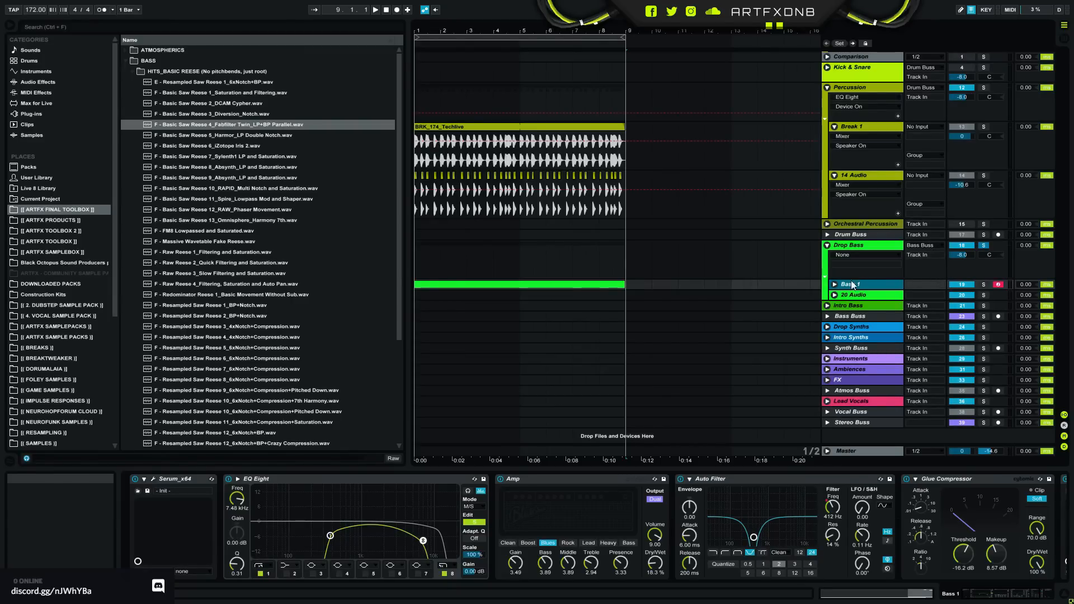
{"action": "key", "text": "ctrl+shift+t"}
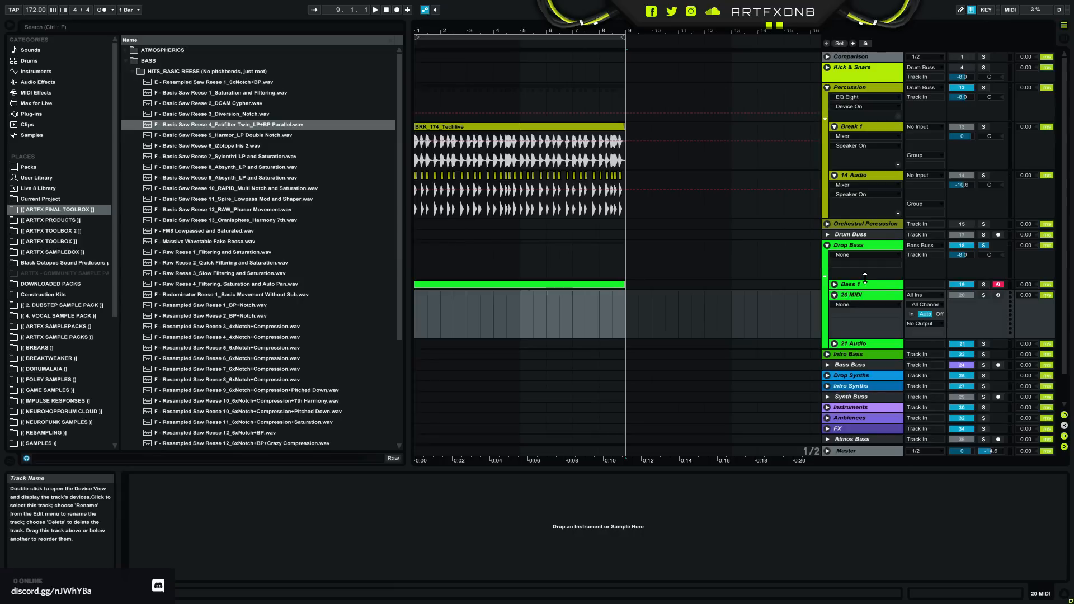
{"action": "left_click", "coordinate": [864, 284]}
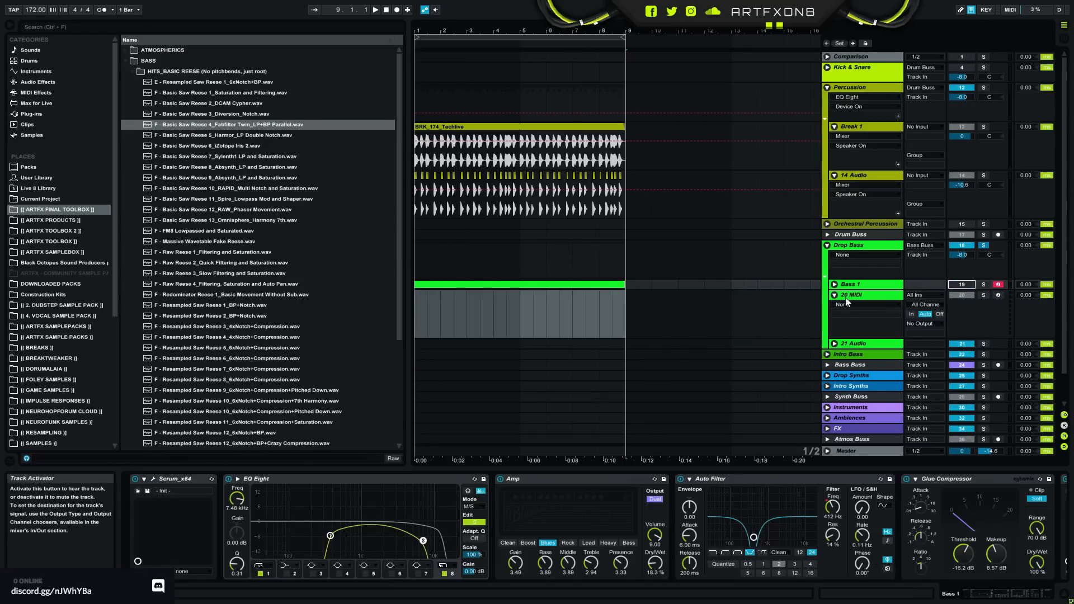
- Load "F - Basic Saw Reese 4_Fabfilter Twin_LP+BP Parallel.wav" into the device area of the new MIDI track
{"action": "left_click", "coordinate": [851, 295]}
{"action": "right_click", "coordinate": [851, 295]}
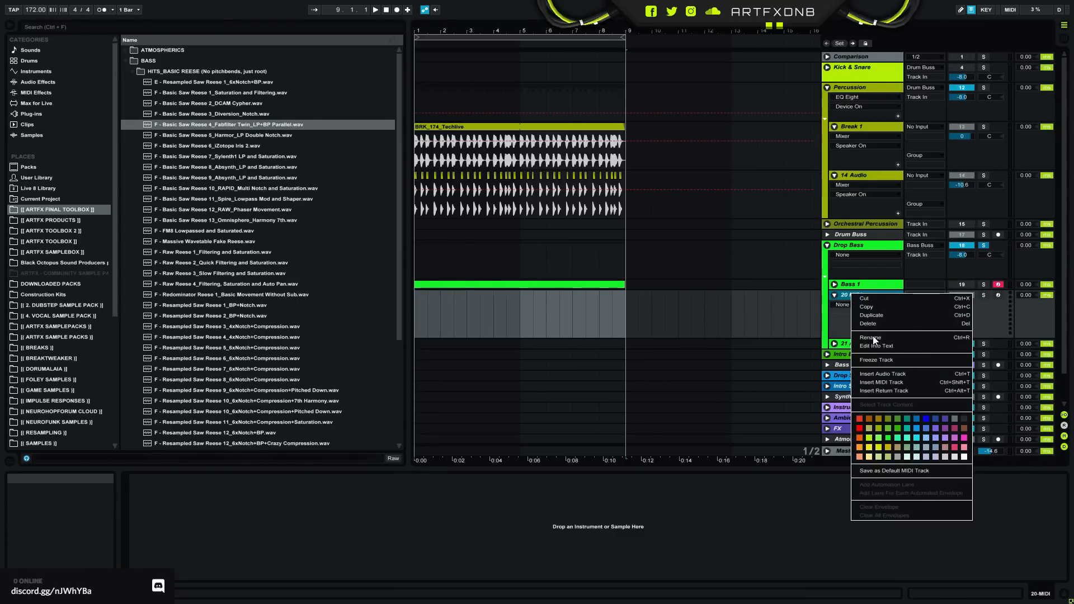
{"action": "left_click", "coordinate": [249, 122]}
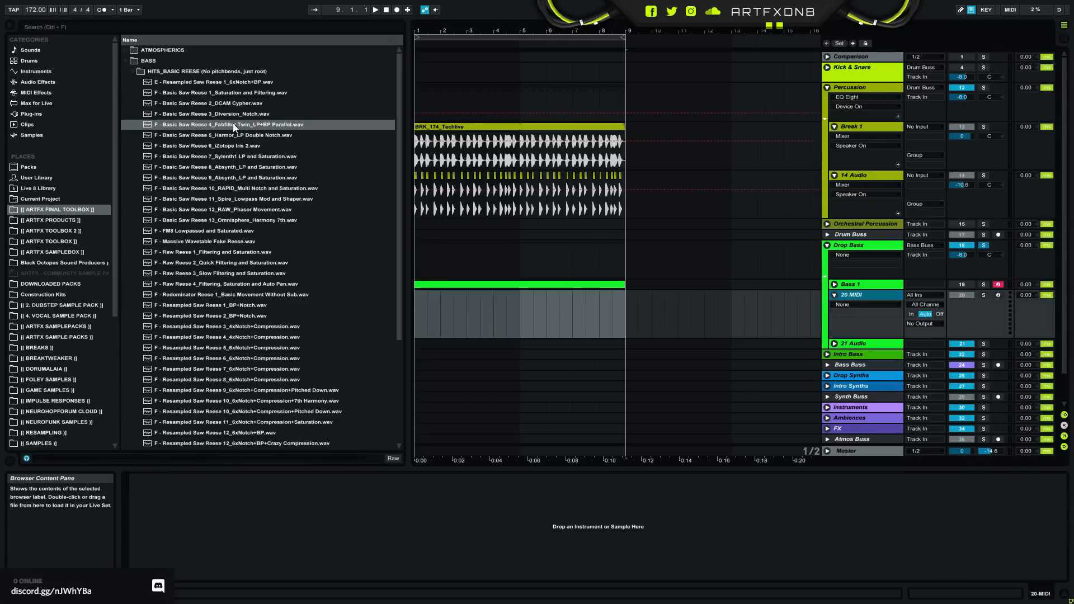
{"action": "left_click", "coordinate": [233, 123]}
{"action": "left_click_drag", "start_coordinate": [532, 529], "coordinate": [531, 530]}
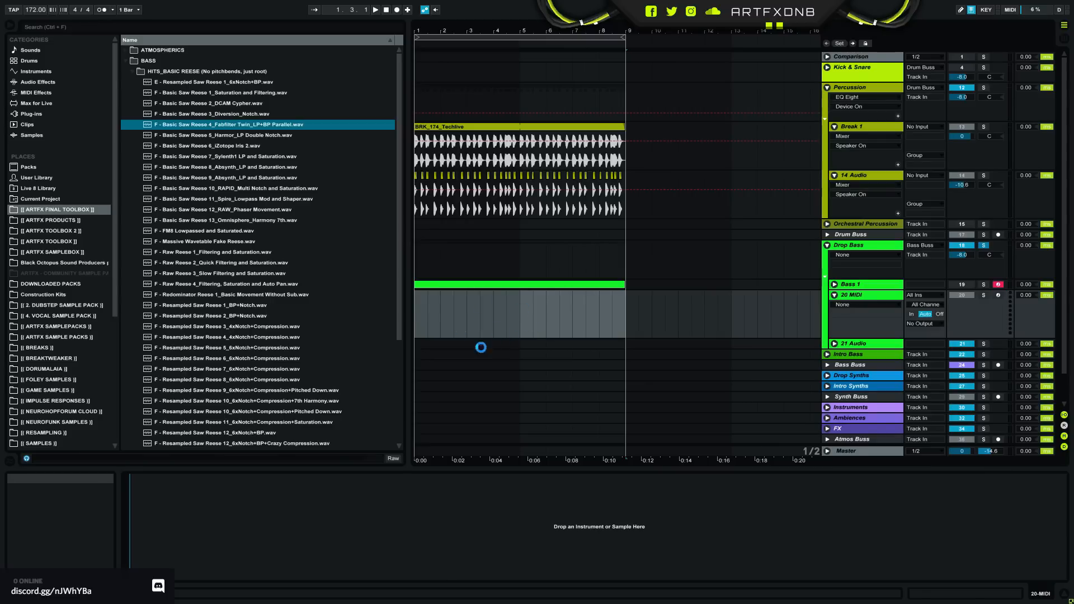
- Convert the reese sample's Simpler device on the new MIDI track to Sampler
{"action": "right_click", "coordinate": [313, 479]}
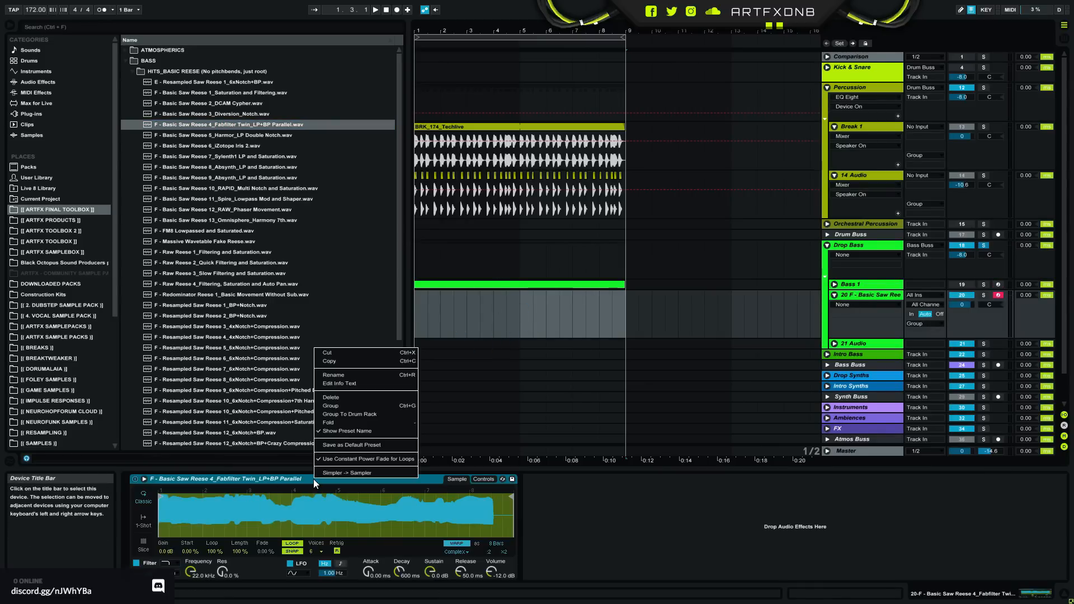
{"action": "left_click", "coordinate": [342, 473]}
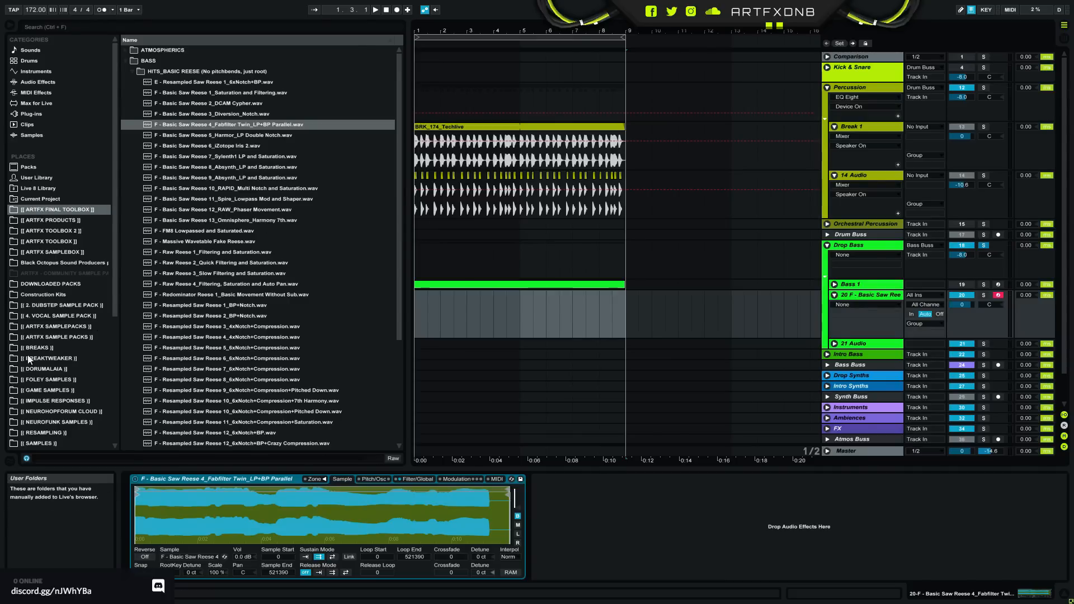
- Open the DORUMALAIA place and examine the drum category folders in DM-8K's SUPERDRUMS8000 library
{"action": "left_click", "coordinate": [49, 371]}
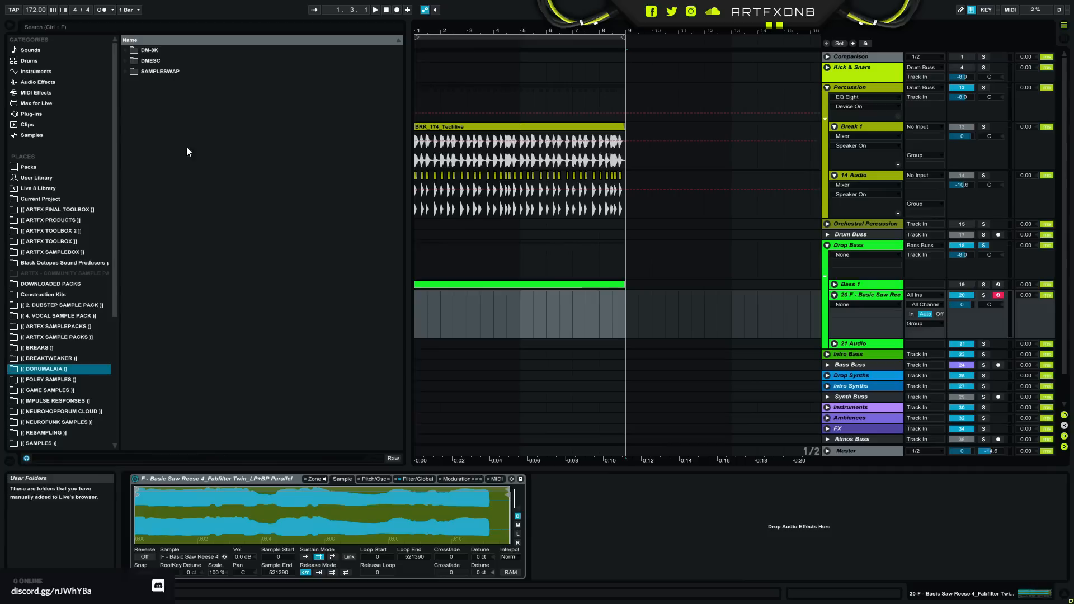
{"action": "left_click", "coordinate": [127, 49]}
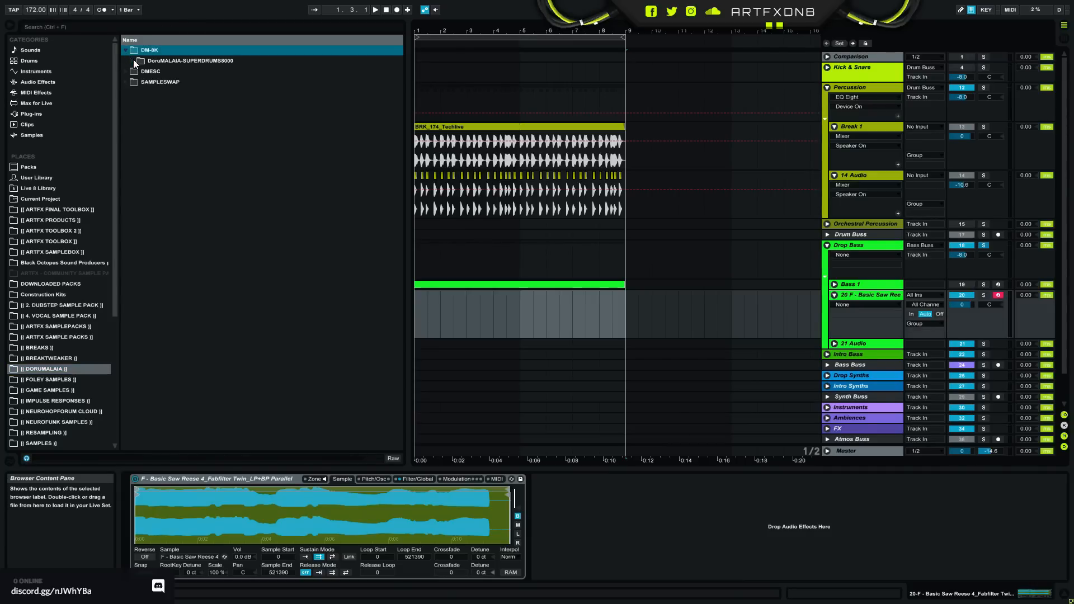
{"action": "left_click", "coordinate": [133, 60]}
{"action": "scroll", "coordinate": [400, 66], "scroll_direction": "down", "scroll_amount": 1}
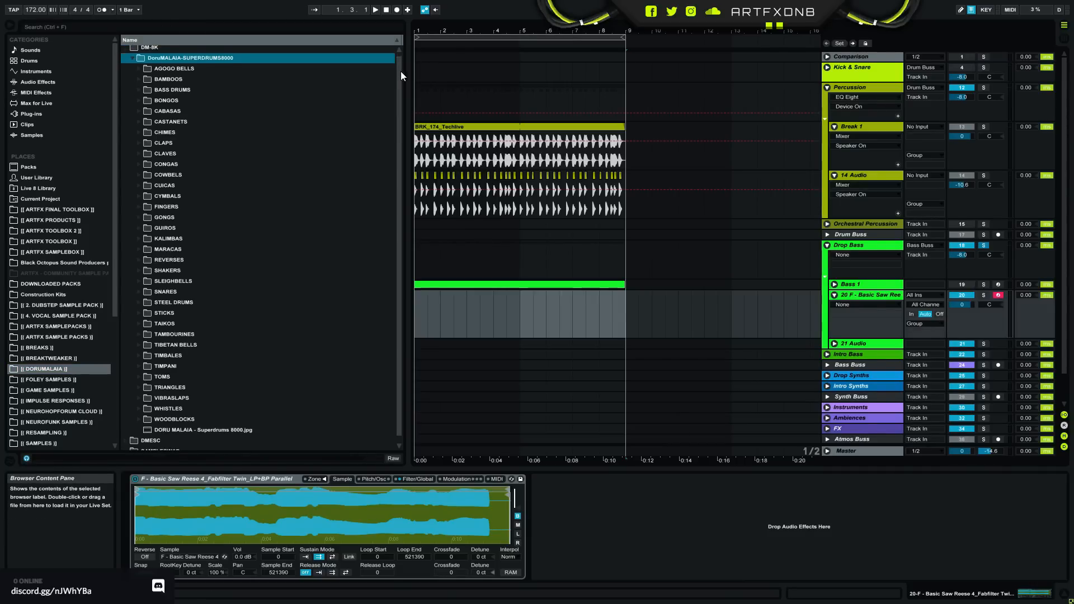
{"action": "scroll", "coordinate": [403, 79], "scroll_direction": "up", "scroll_amount": 1}
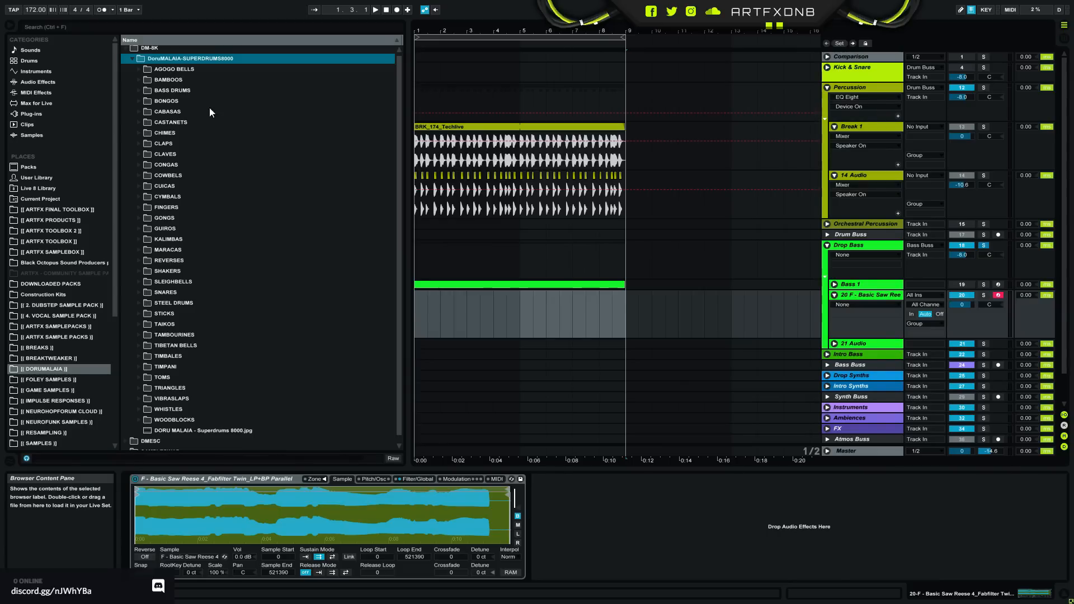
{"action": "scroll", "coordinate": [163, 194], "scroll_direction": "down", "scroll_amount": 1}
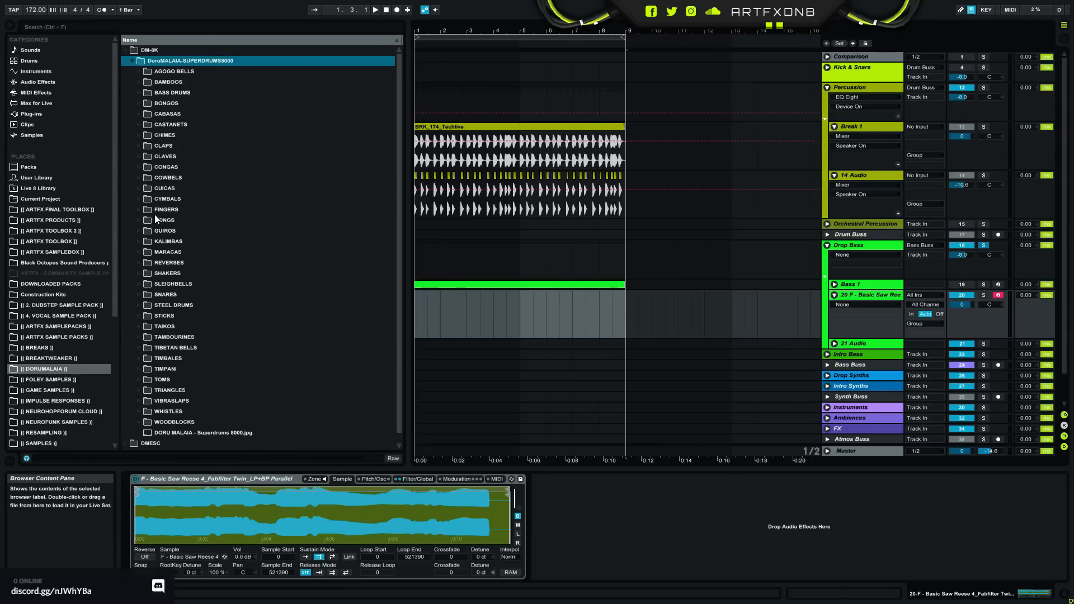
{"action": "scroll", "coordinate": [153, 214], "scroll_direction": "up", "scroll_amount": 1}
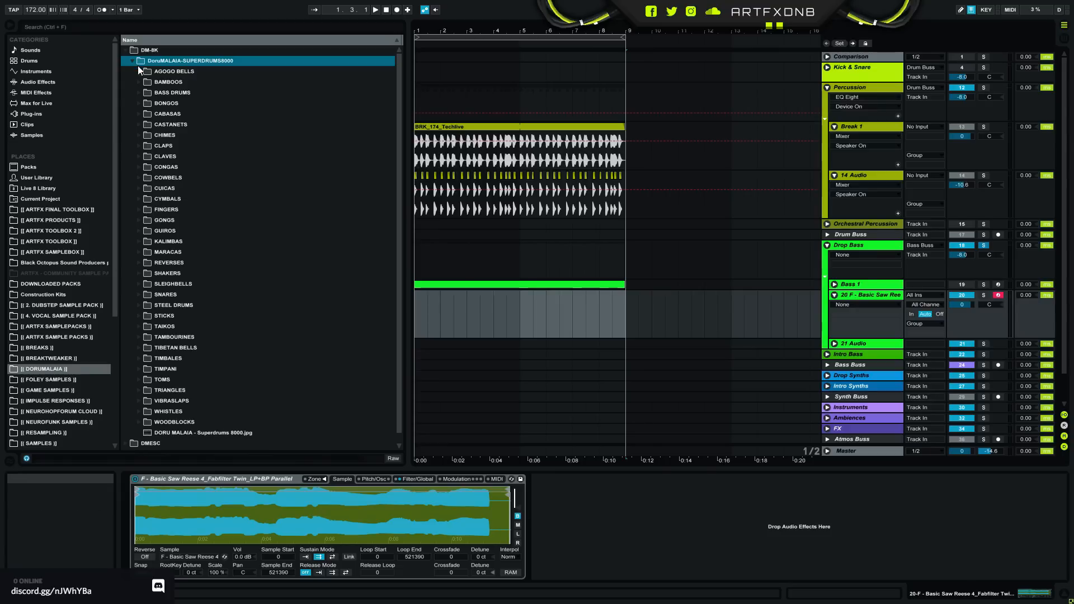
{"action": "left_click", "coordinate": [125, 50]}
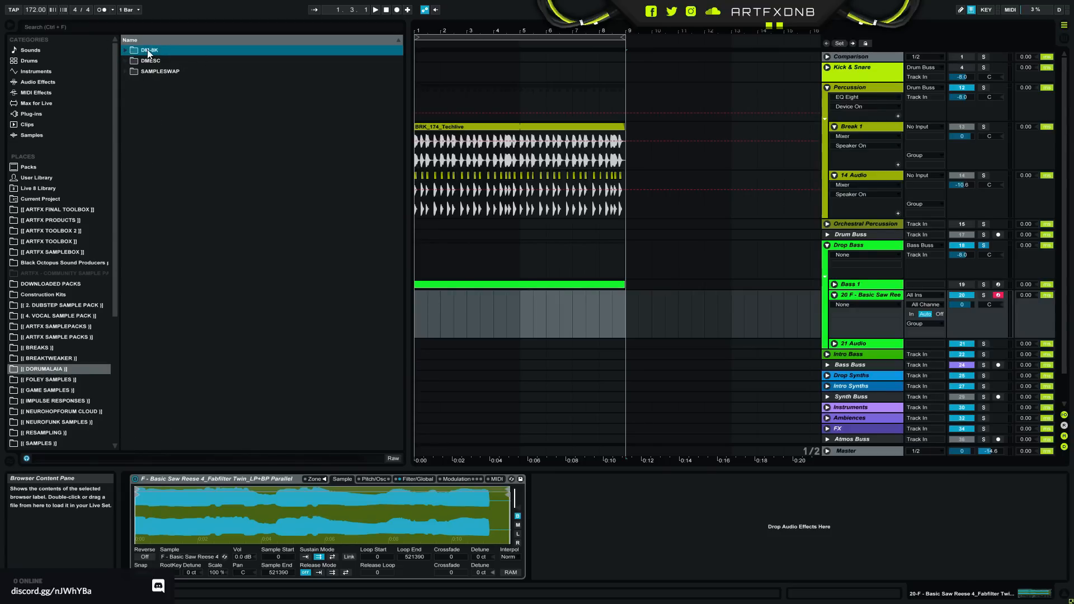
{"action": "left_click", "coordinate": [125, 50]}
{"action": "left_click_drag", "start_coordinate": [397, 91], "coordinate": [330, 55]}
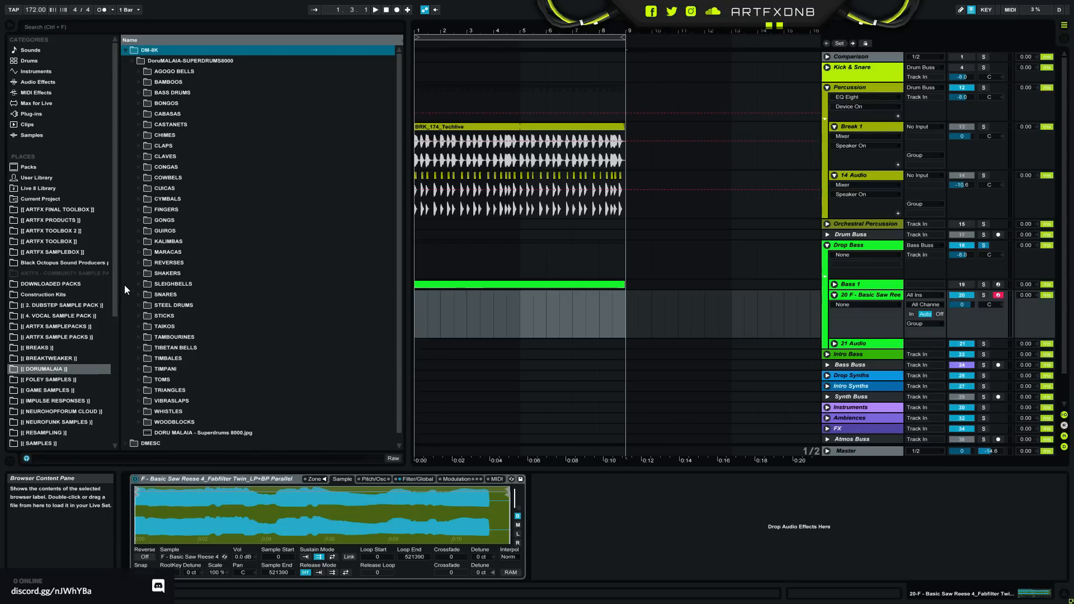
- Fold the DM-8K folder and expand DMESC down to the Ethnic Superdrums Collection [WAV] instrument folders
{"action": "scroll", "coordinate": [112, 303], "scroll_direction": "down", "scroll_amount": 2}
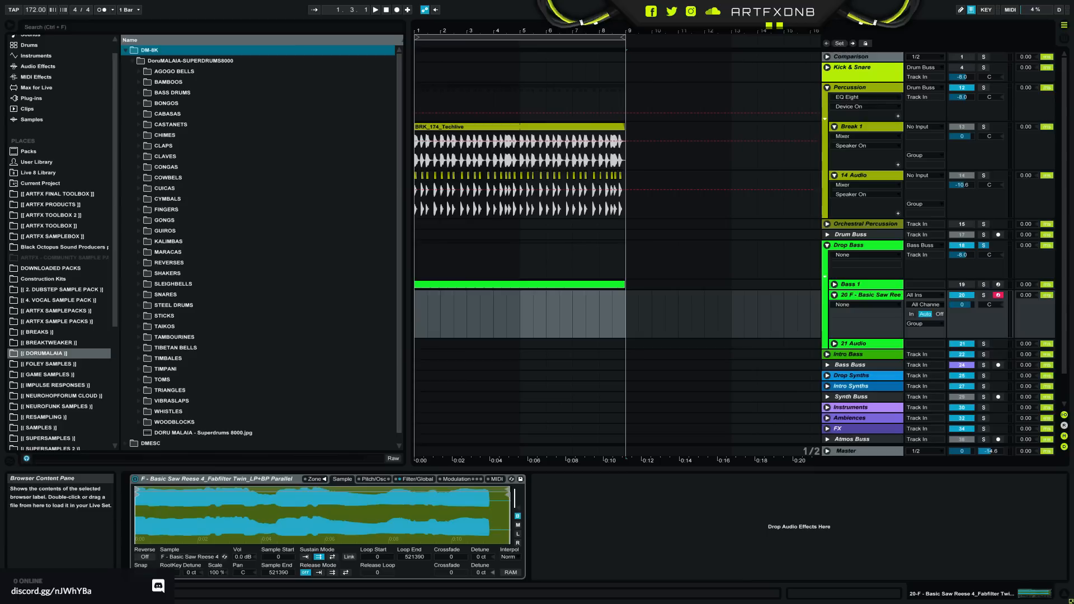
{"action": "left_click", "coordinate": [40, 352]}
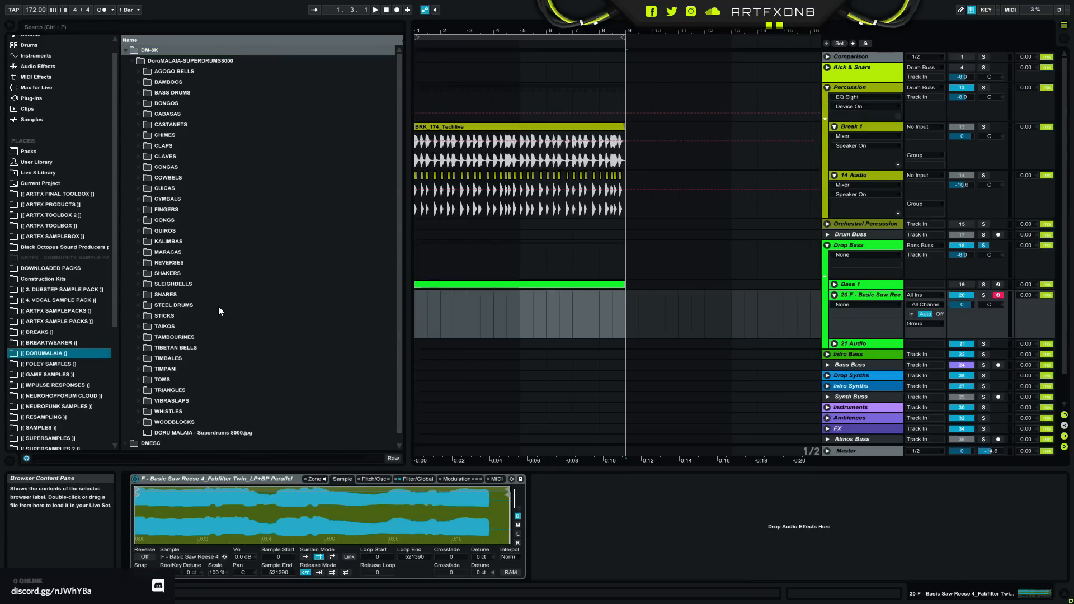
{"action": "scroll", "coordinate": [165, 348], "scroll_direction": "down", "scroll_amount": 1}
{"action": "left_click", "coordinate": [125, 433]}
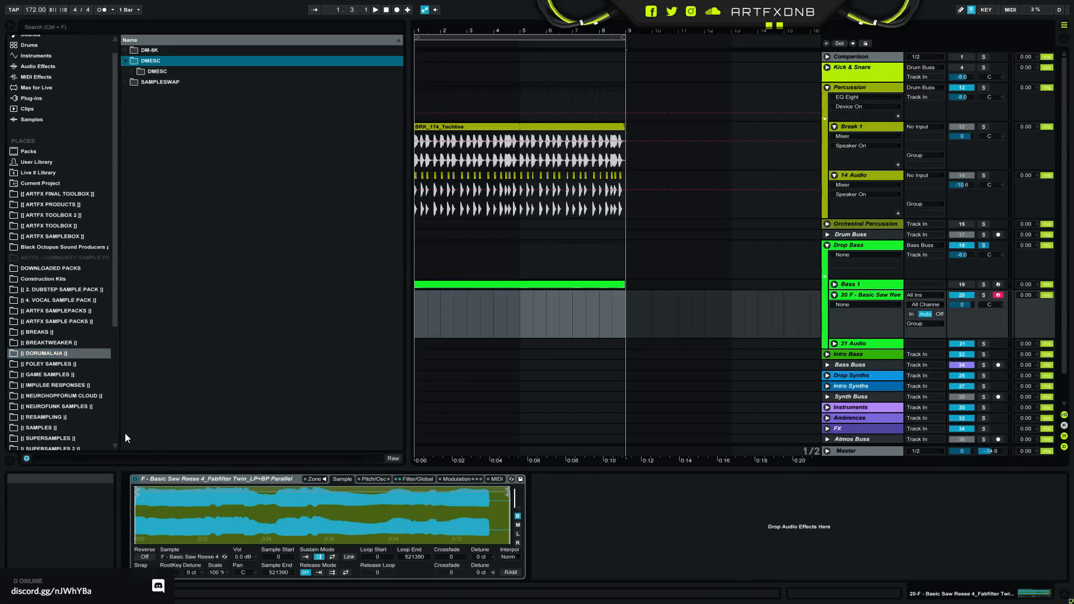
{"action": "left_click", "coordinate": [132, 71]}
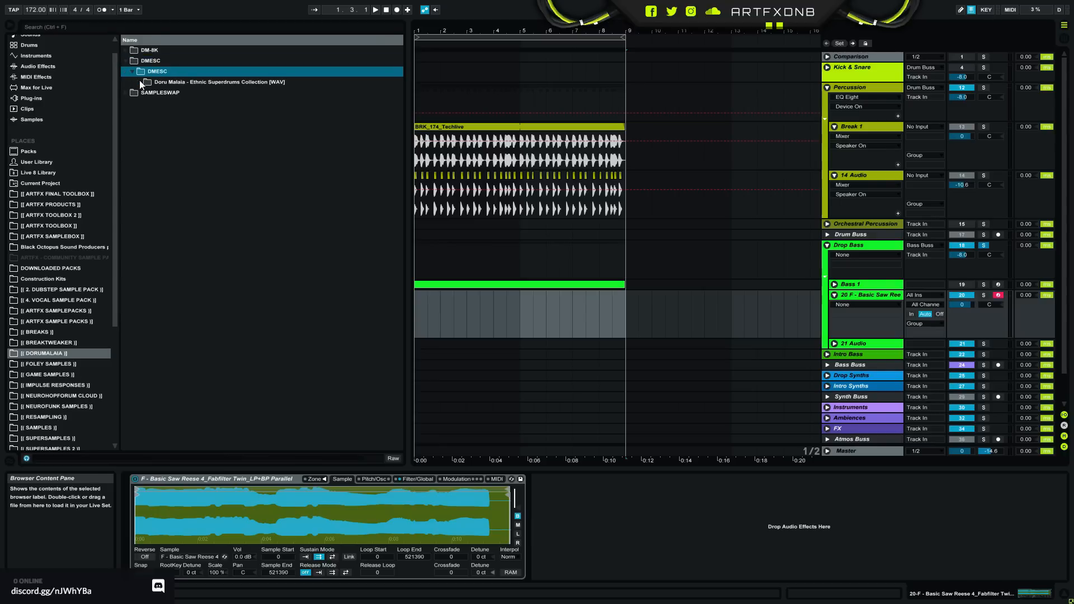
{"action": "left_click", "coordinate": [138, 82]}
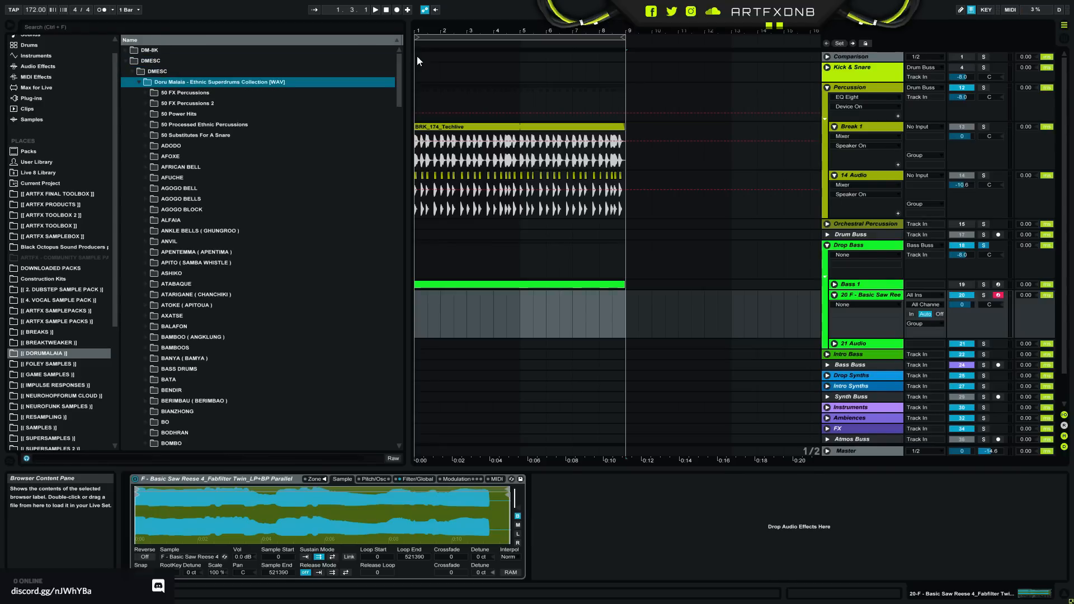
- Audition DM-BAM 05.wav and DM-BAM 08.wav from the BAMBOOS folder, and fold the folder again
{"action": "left_click_drag", "start_coordinate": [403, 67], "coordinate": [402, 89]}
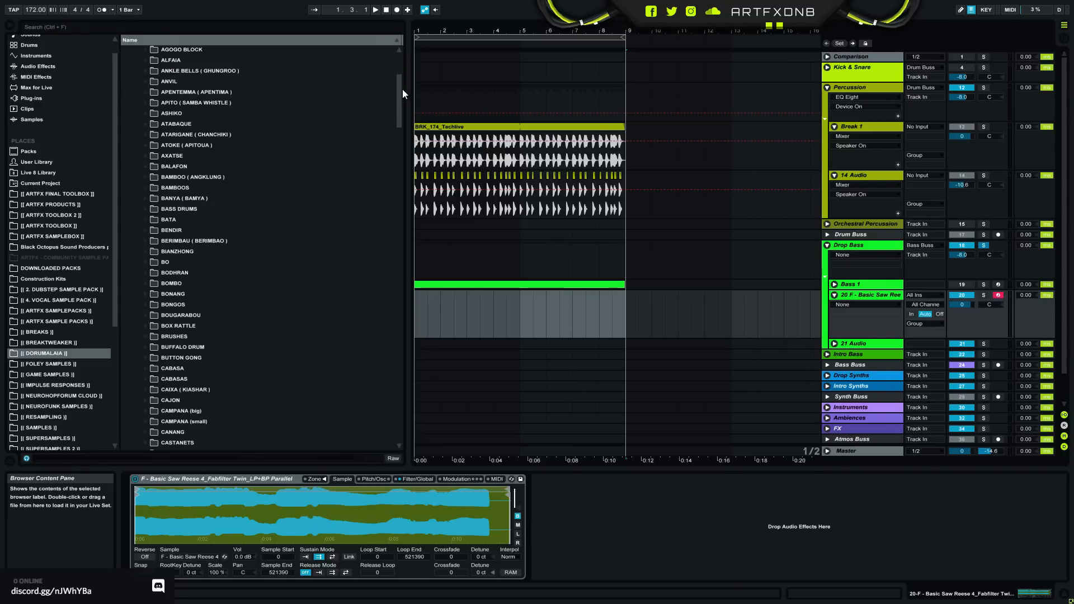
{"action": "left_click", "coordinate": [144, 188]}
{"action": "left_click", "coordinate": [179, 242]}
{"action": "left_click", "coordinate": [203, 272]}
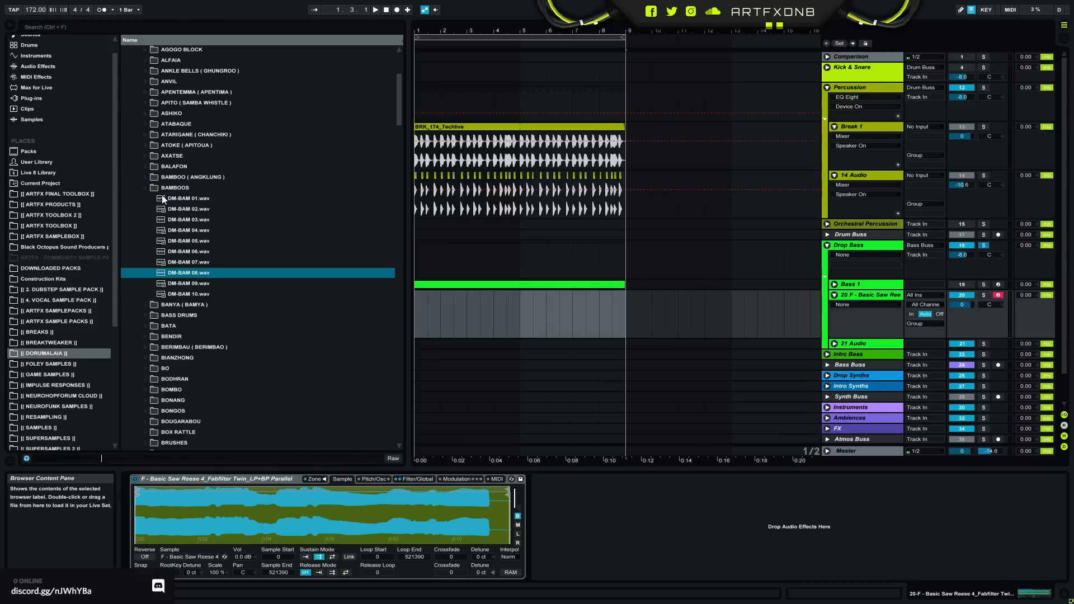
{"action": "left_click", "coordinate": [146, 188]}
- Audition SLEIGH BELLS samples DM-SLE 03, 08, 10, 14 and 07, replay 03, and fold the folder
{"action": "left_click_drag", "start_coordinate": [398, 120], "coordinate": [427, 348]}
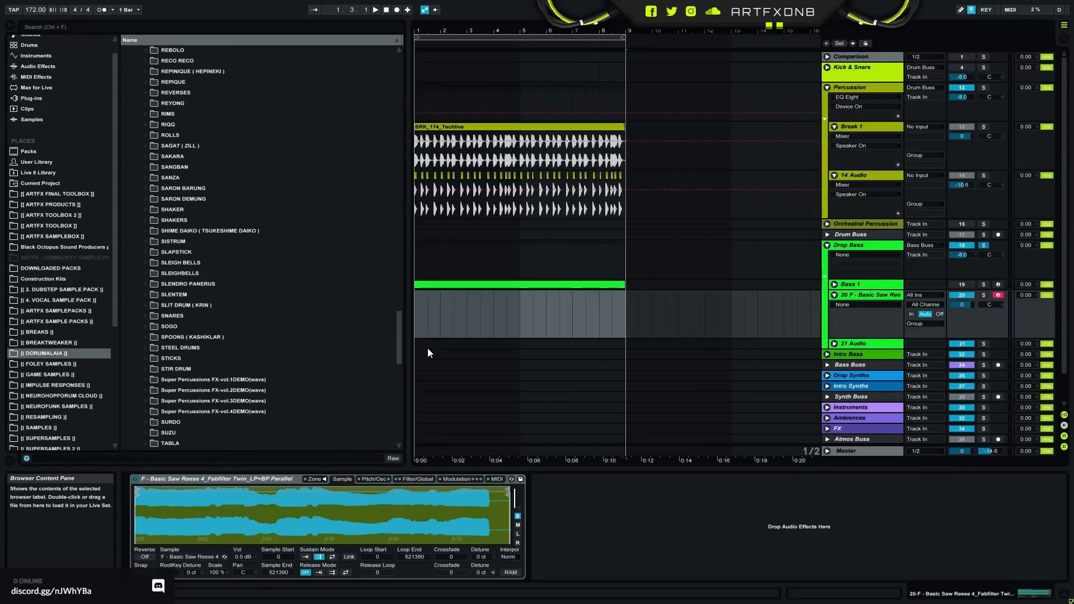
{"action": "left_click", "coordinate": [144, 262]}
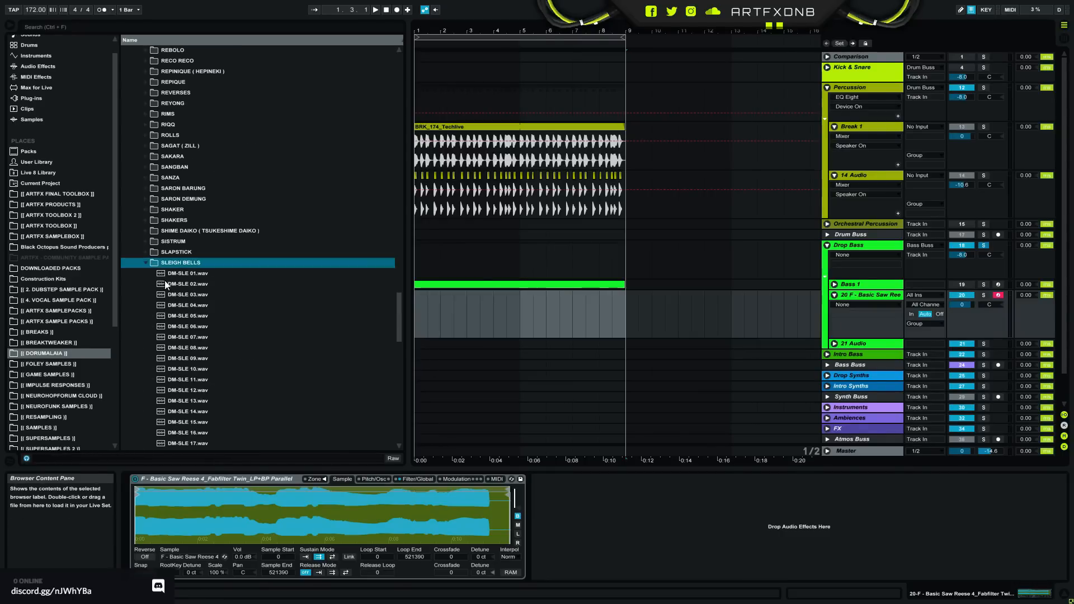
{"action": "left_click", "coordinate": [187, 296]}
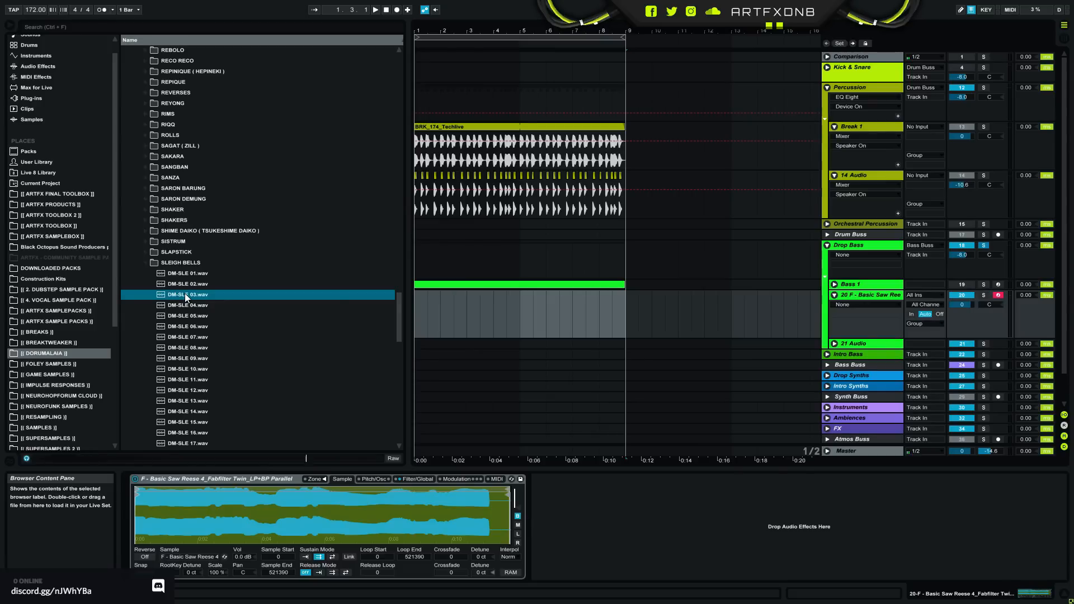
{"action": "left_click", "coordinate": [203, 347]}
{"action": "left_click", "coordinate": [207, 368]}
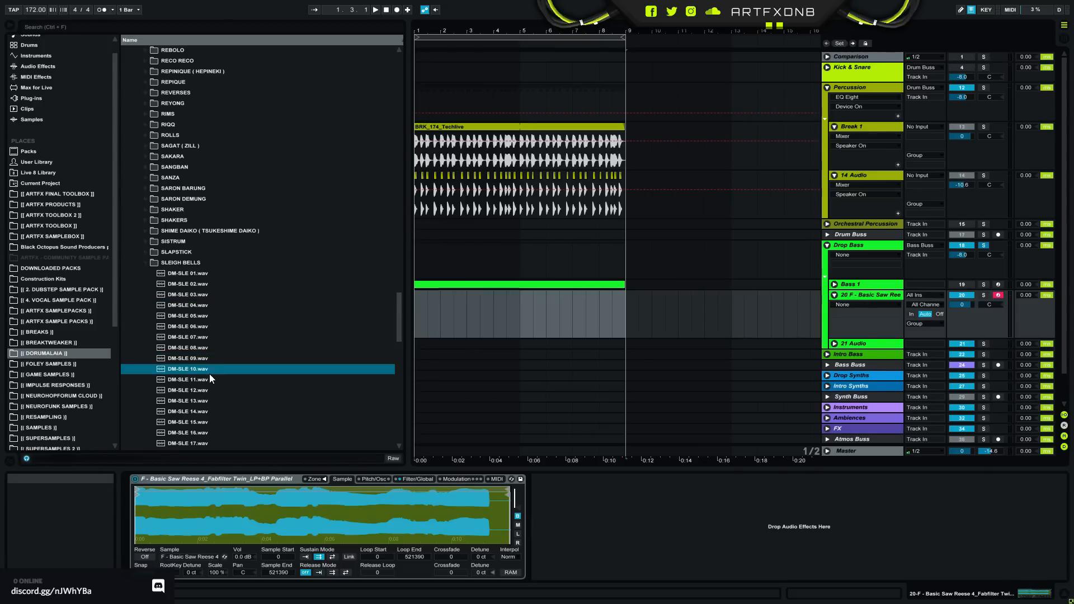
{"action": "left_click", "coordinate": [206, 411]}
{"action": "left_click", "coordinate": [206, 337]}
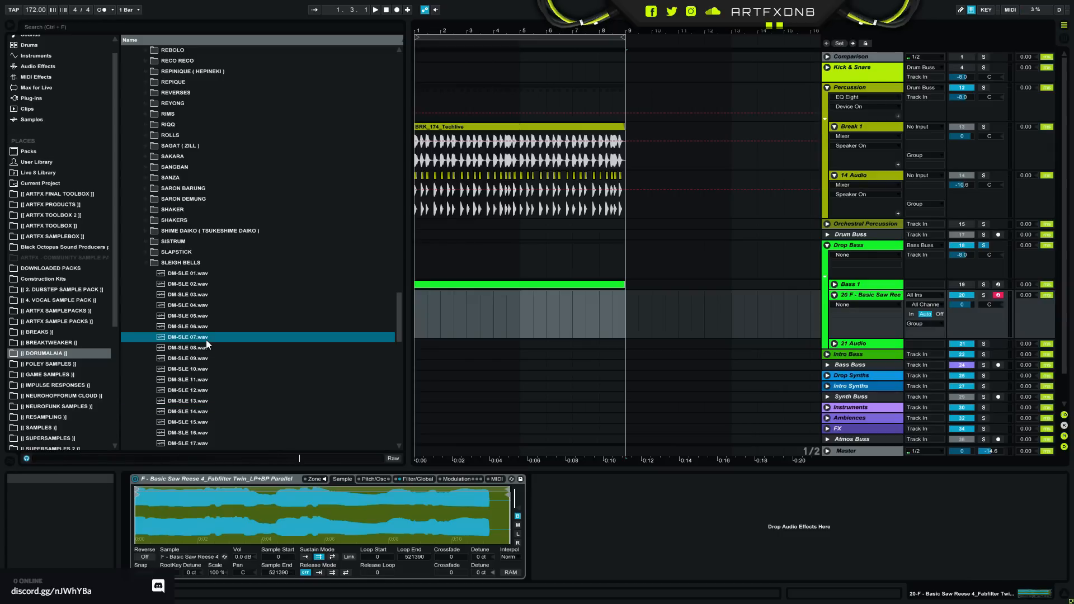
{"action": "left_click", "coordinate": [213, 294]}
{"action": "left_click", "coordinate": [141, 262]}
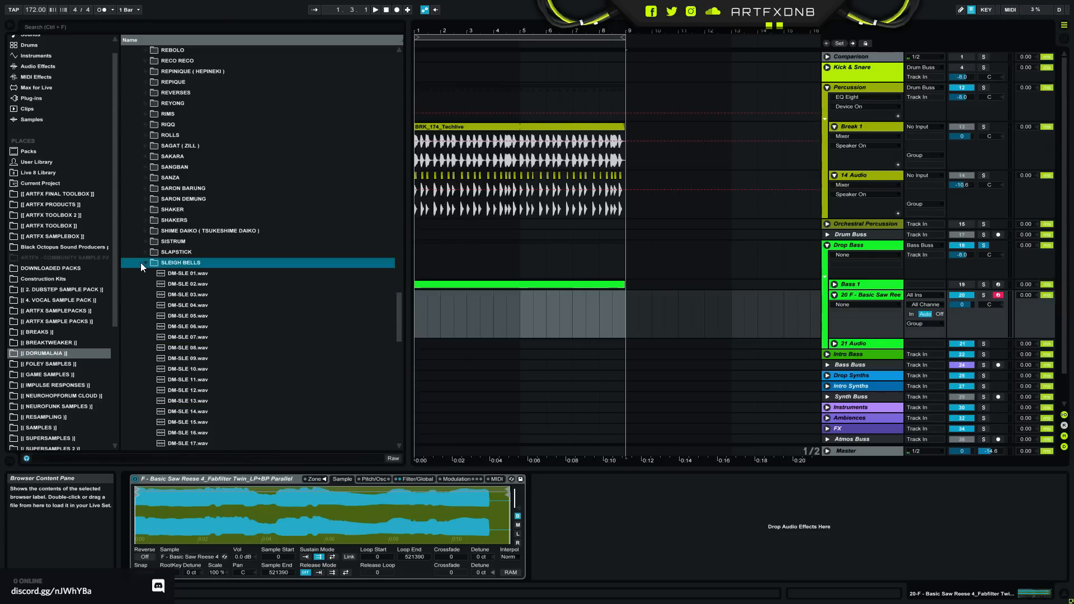
- Audition SHIME DAIKO samples DM-SHI 03, 07, 10, 16 and 11, replay 10, and fold the folder
{"action": "left_click", "coordinate": [148, 233]}
{"action": "left_click", "coordinate": [180, 261]}
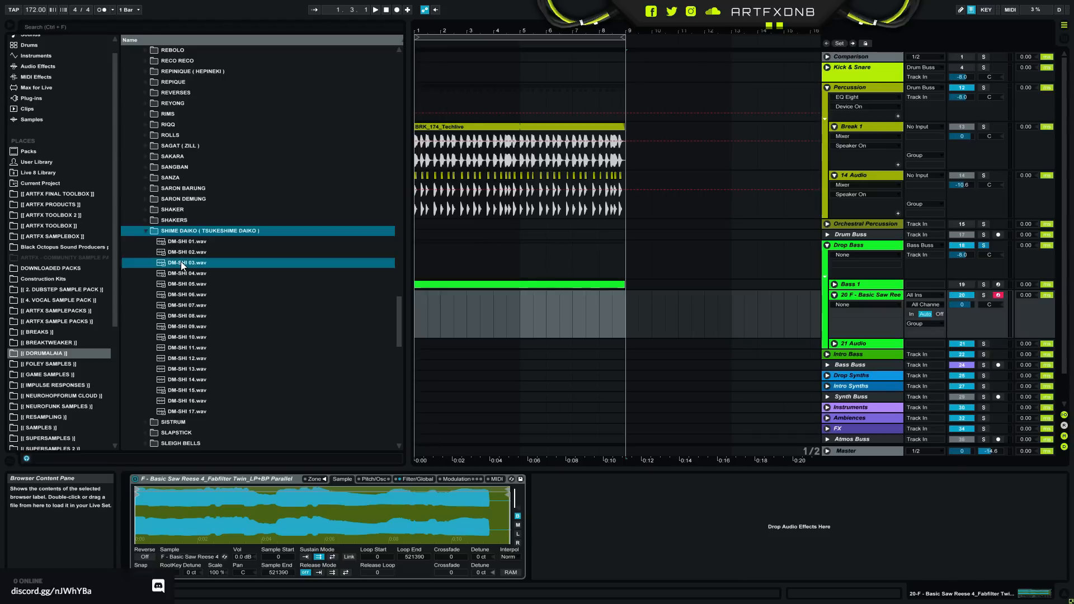
{"action": "left_click", "coordinate": [204, 305]}
{"action": "left_click", "coordinate": [193, 337]}
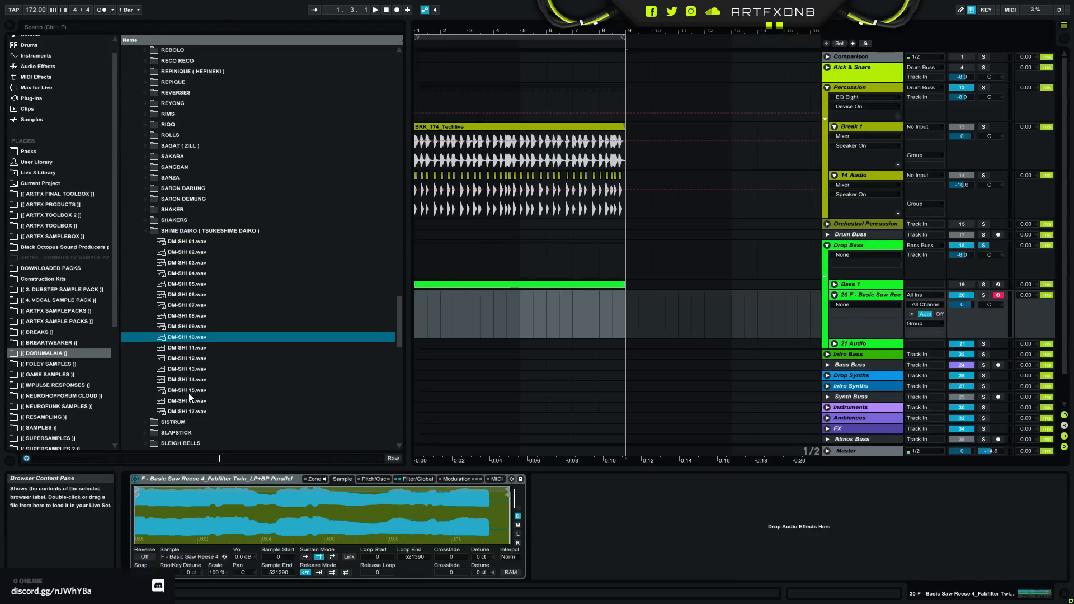
{"action": "left_click", "coordinate": [187, 400]}
{"action": "left_click", "coordinate": [182, 348]}
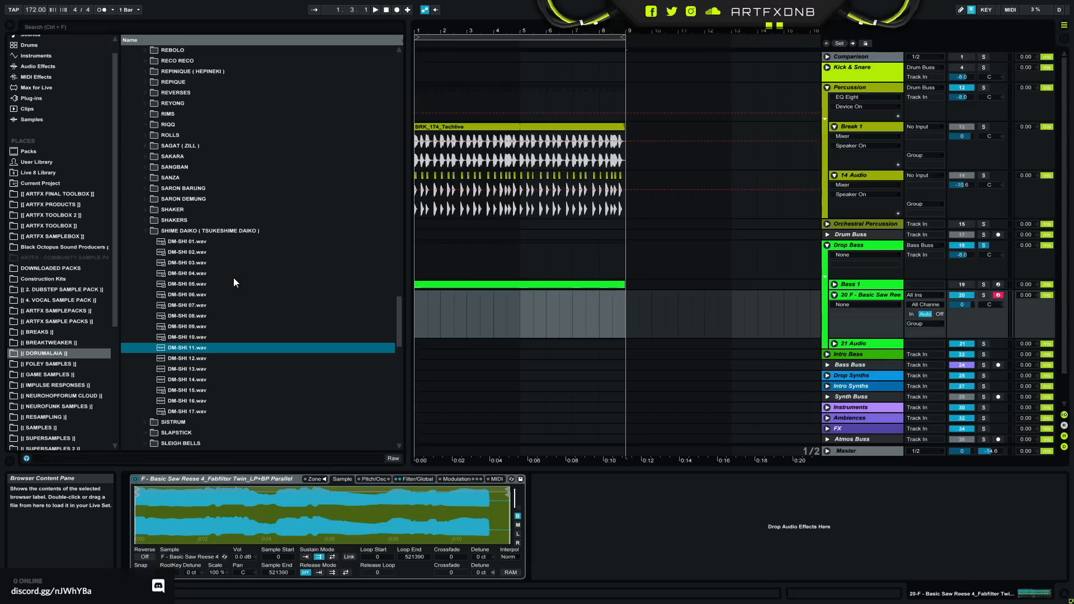
{"action": "left_click", "coordinate": [211, 336]}
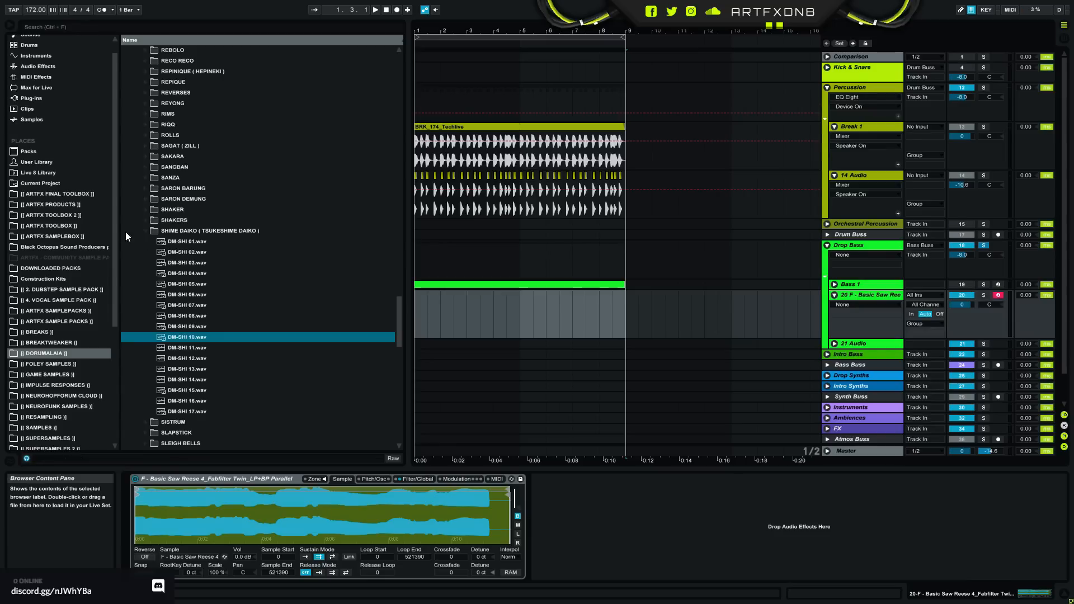
{"action": "left_click", "coordinate": [145, 231]}
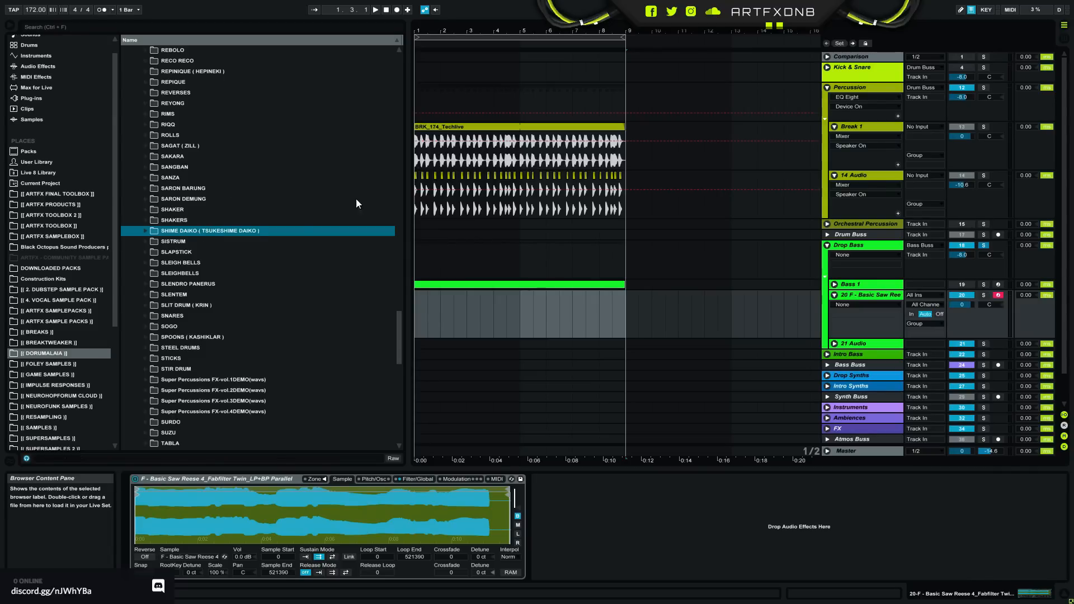
- Expand the SISTRUM folder of the ethnic collection and audition DM-SIS 02, 14, 17 and 08
{"action": "left_click", "coordinate": [39, 353]}
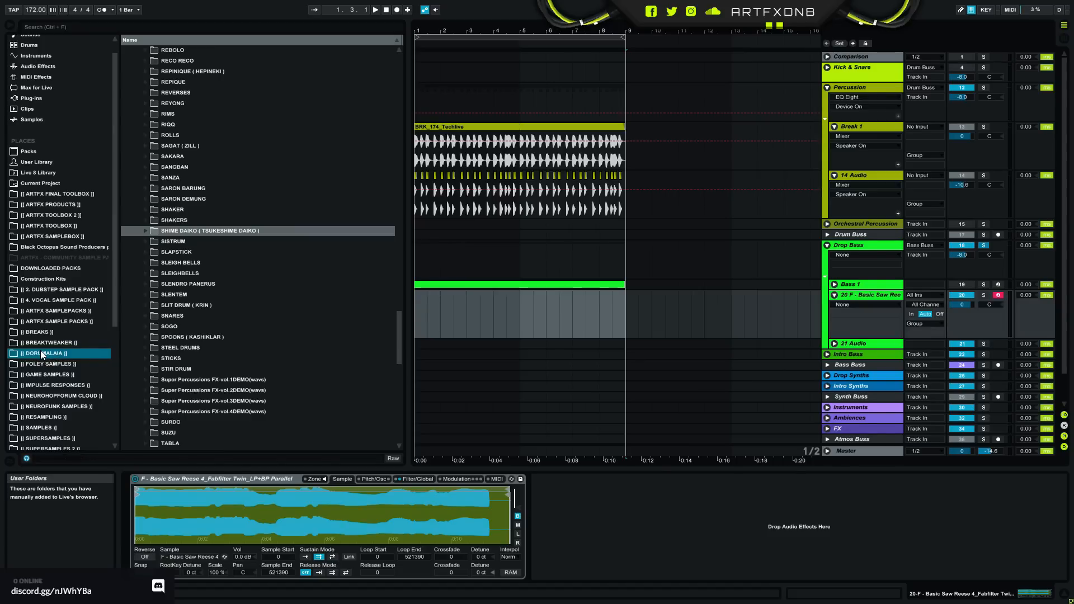
{"action": "left_click", "coordinate": [148, 240]}
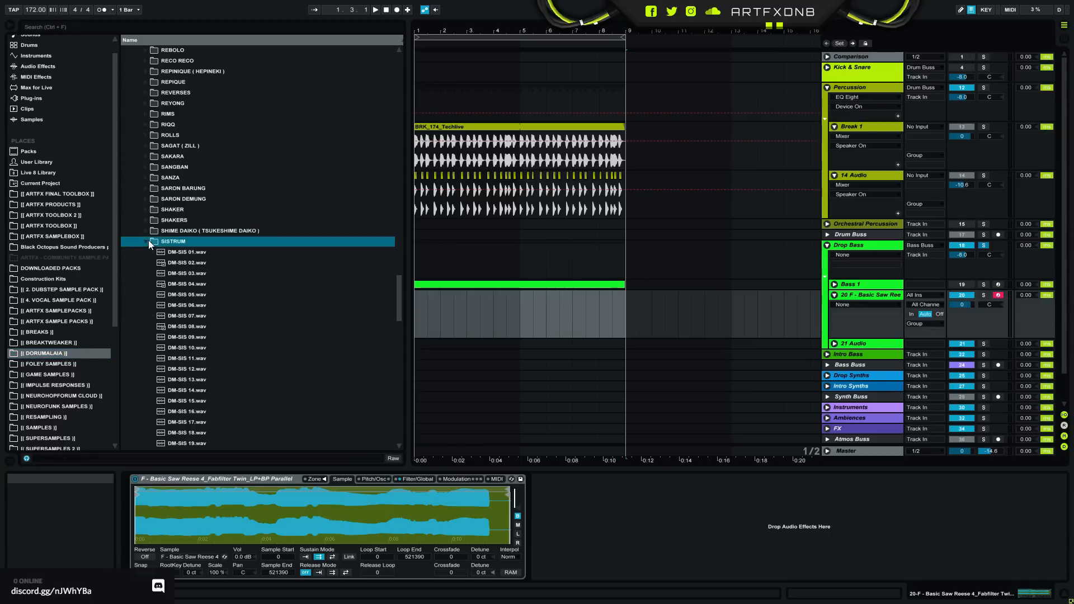
{"action": "left_click", "coordinate": [176, 264]}
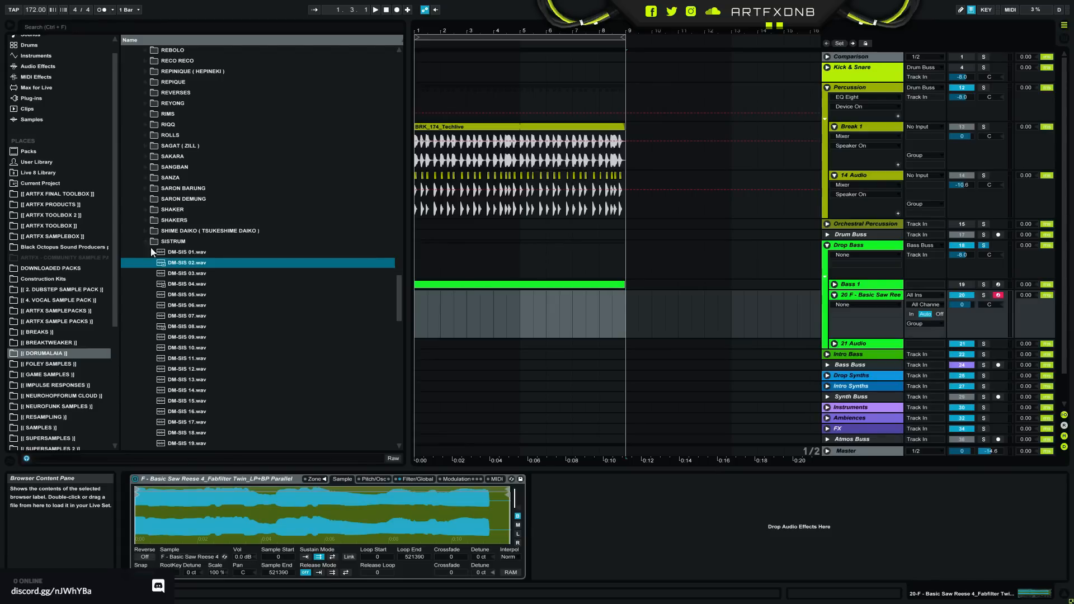
{"action": "left_click", "coordinate": [210, 391]}
{"action": "left_click", "coordinate": [207, 422]}
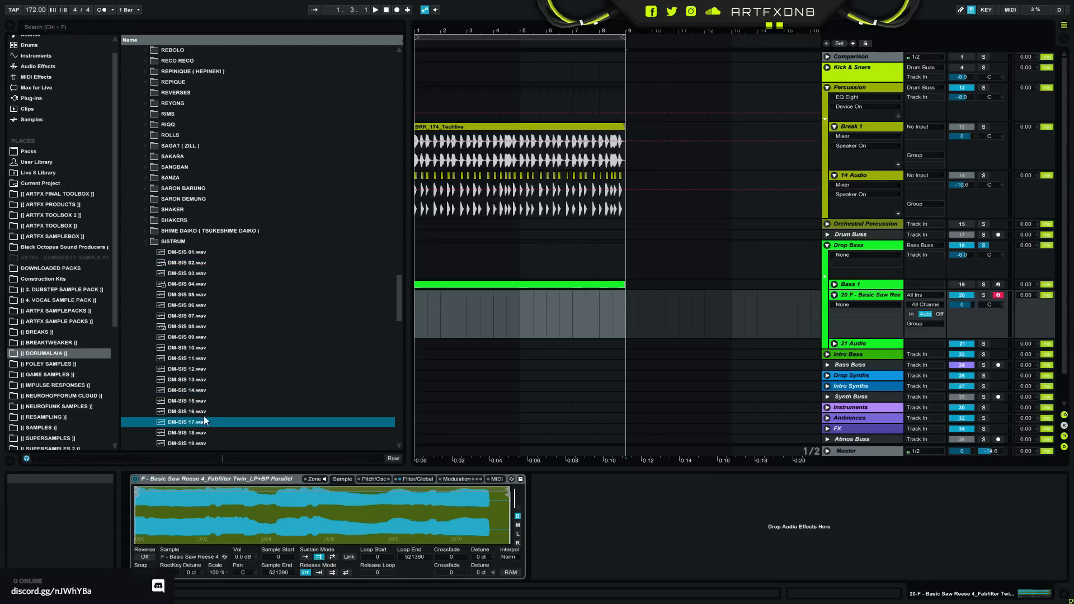
{"action": "left_click", "coordinate": [191, 328]}
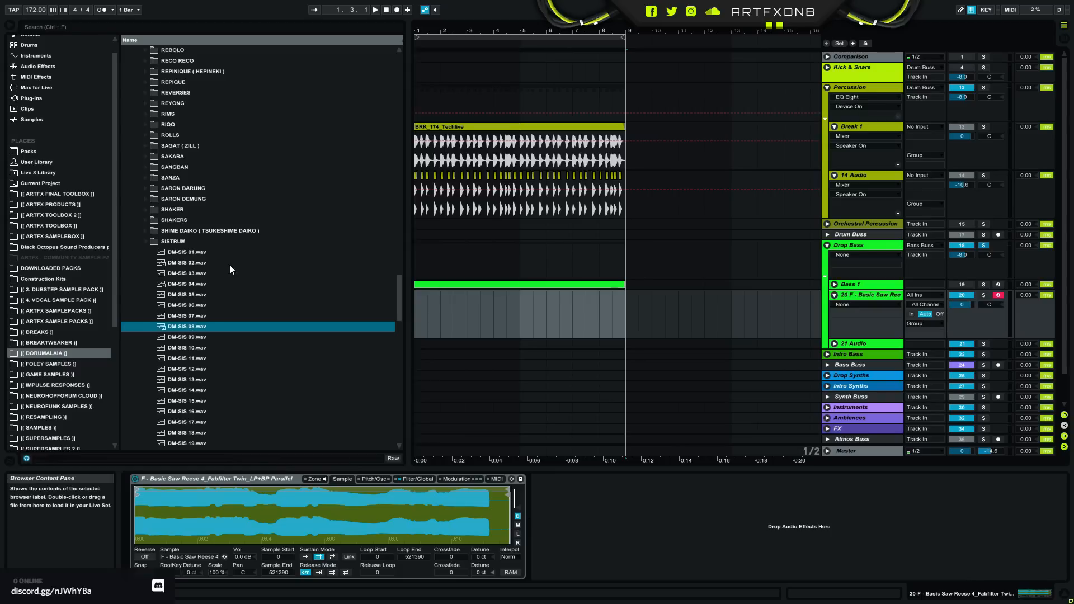
- Expand the REYONG folder and audition samples DM-REY 08.wav and DM-REY 15.wav
{"action": "left_click", "coordinate": [144, 107]}
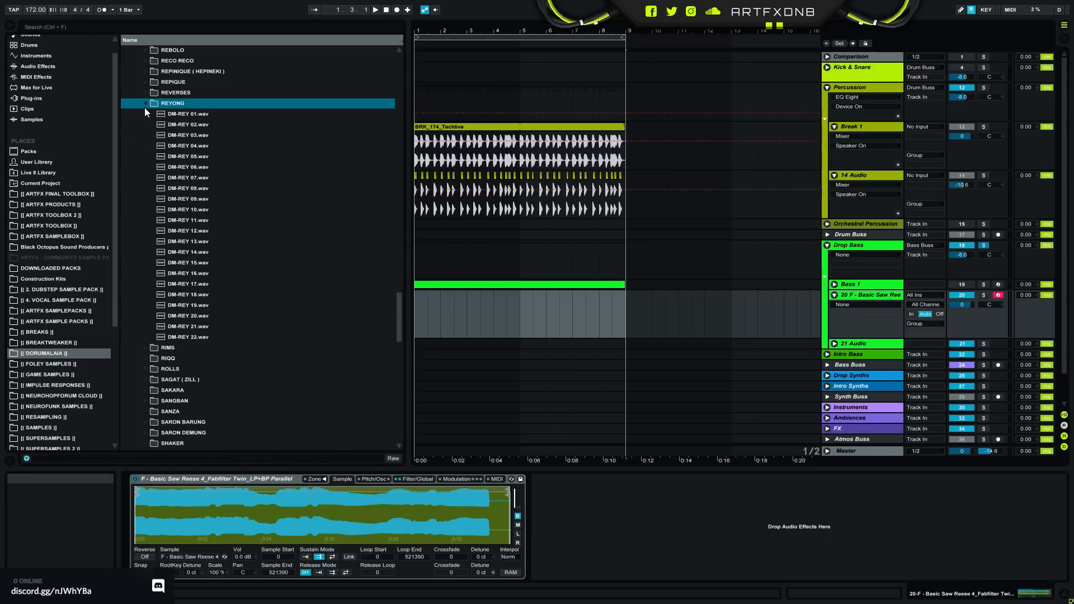
{"action": "left_click", "coordinate": [214, 189]}
{"action": "left_click", "coordinate": [206, 264]}
{"action": "scroll", "coordinate": [227, 301], "scroll_direction": "up", "scroll_amount": 3}
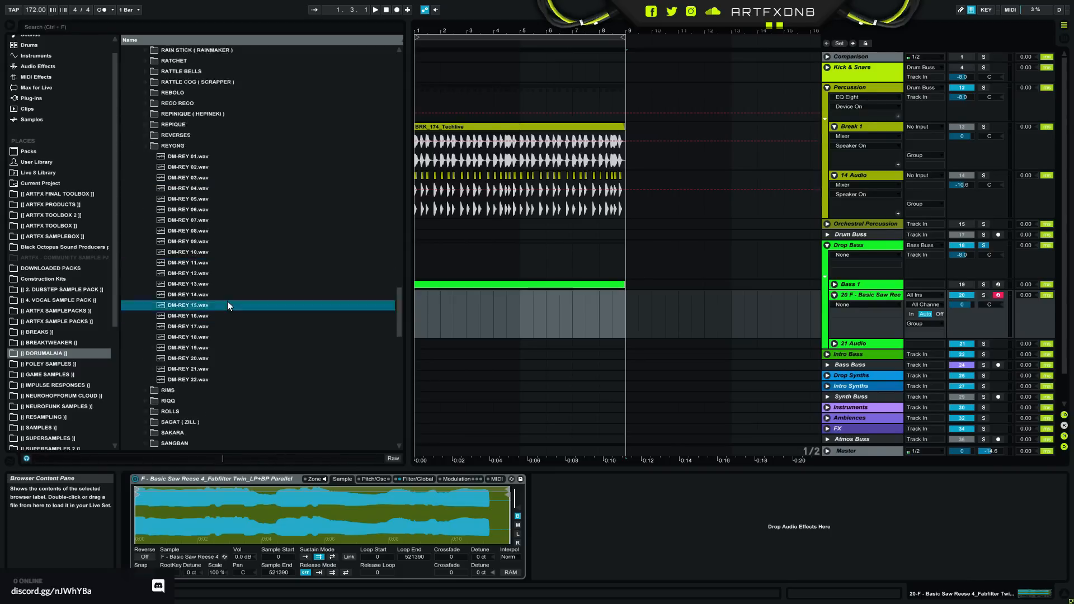
- Expand the REPINIQUE folder and audition samples DM-REP 02, 07 and 13
{"action": "left_click", "coordinate": [146, 199]}
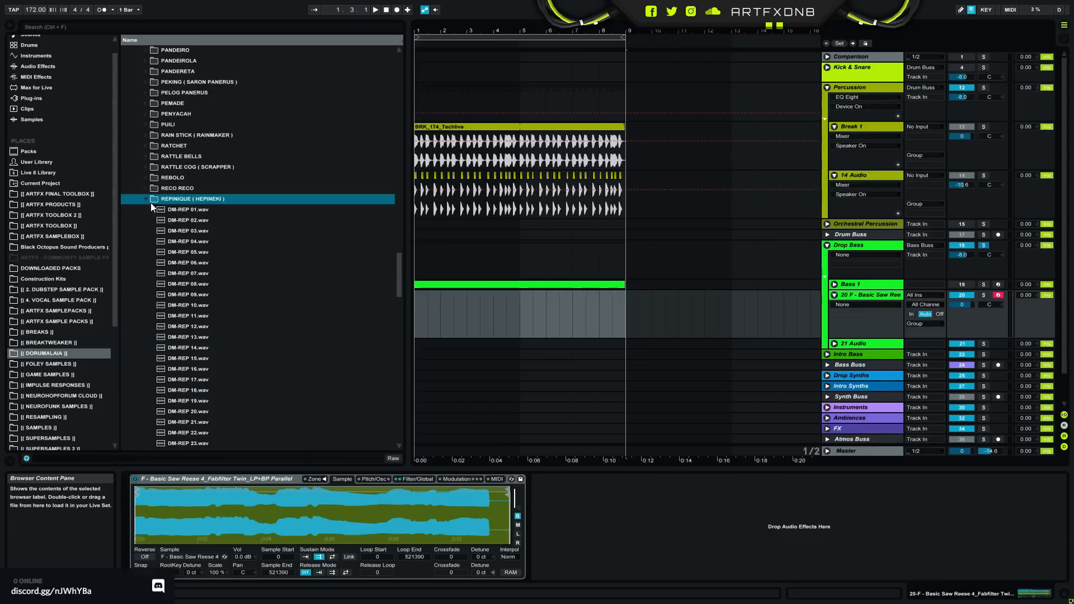
{"action": "left_click", "coordinate": [188, 220]}
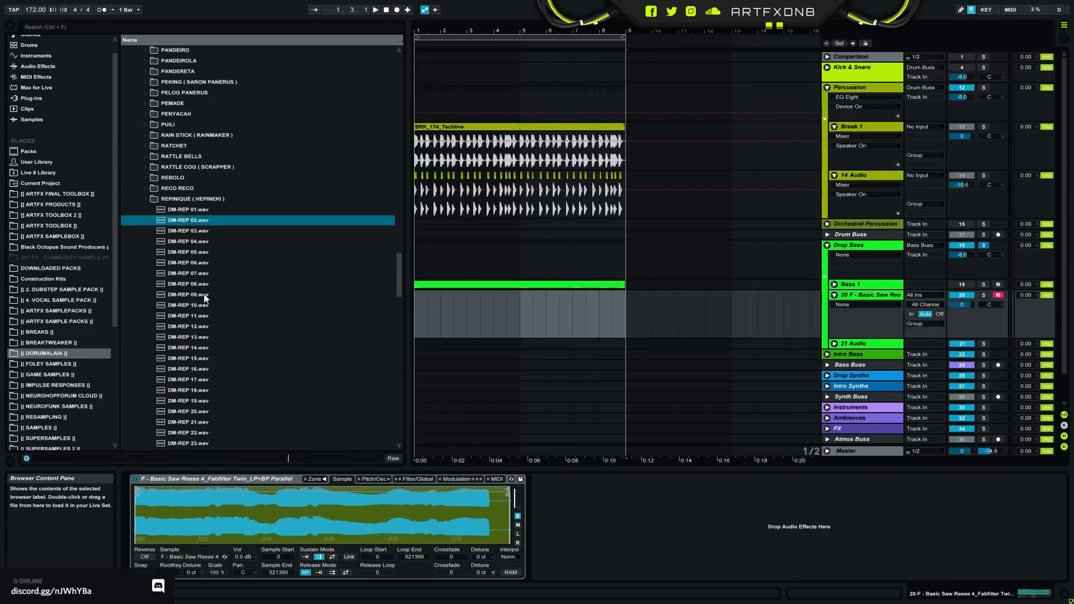
{"action": "left_click", "coordinate": [202, 273]}
{"action": "left_click", "coordinate": [204, 337]}
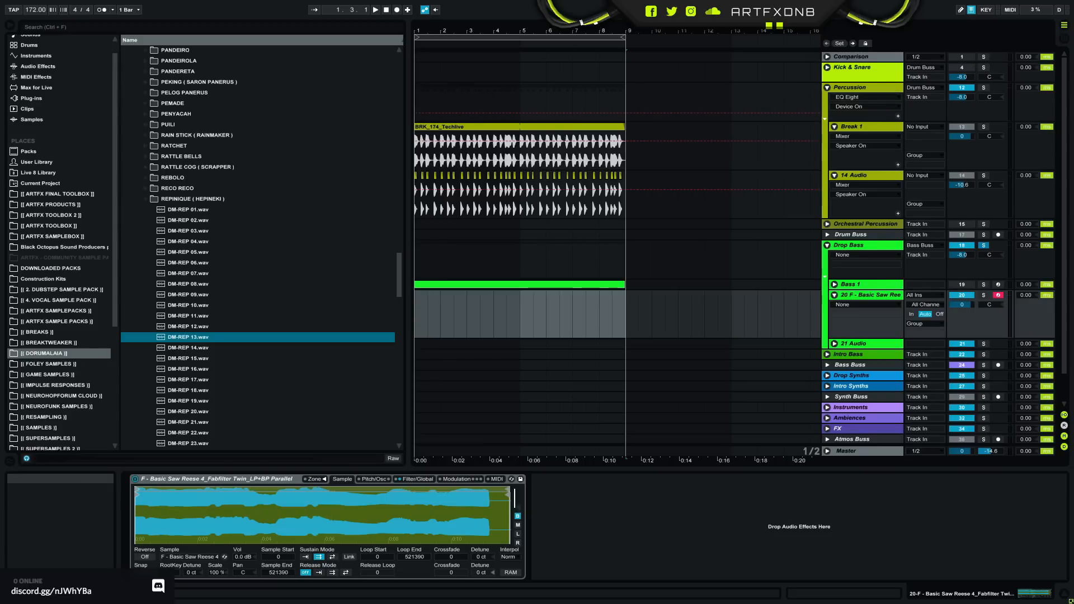
- Expand the COWBELL folder and audition samples DM-COW 03, 09 and 20
{"action": "scroll", "coordinate": [210, 115], "scroll_direction": "up", "scroll_amount": 4}
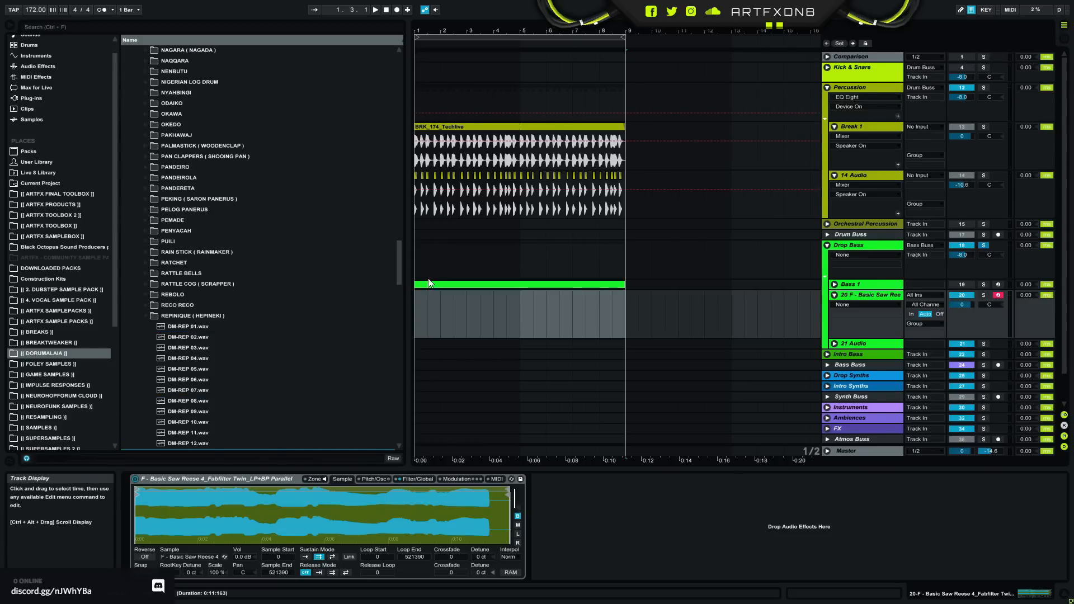
{"action": "left_click_drag", "start_coordinate": [398, 261], "coordinate": [393, 143]}
{"action": "left_click", "coordinate": [145, 259]}
{"action": "left_click", "coordinate": [207, 291]}
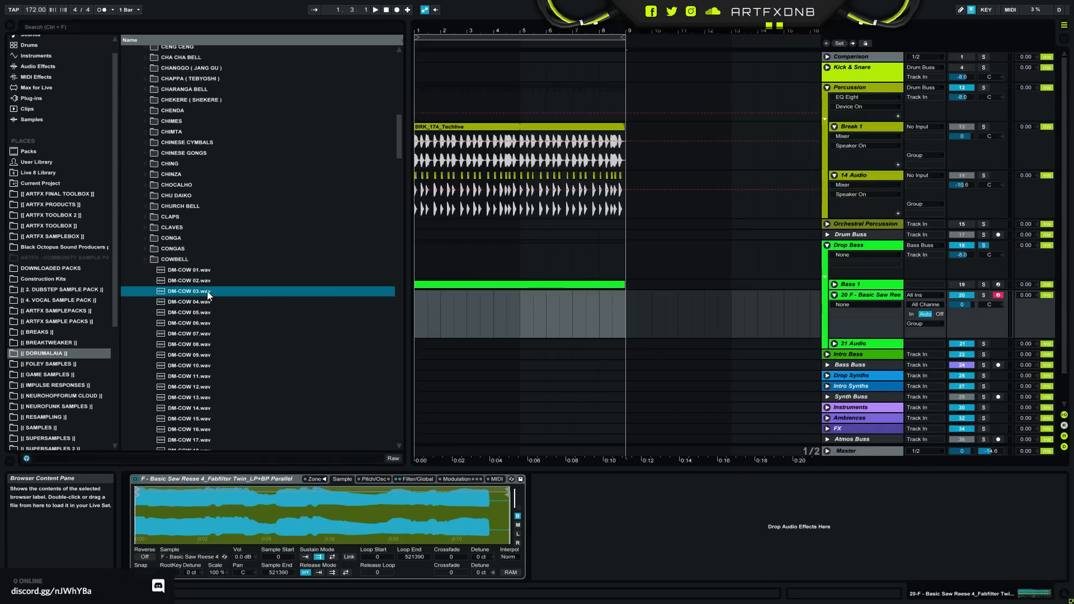
{"action": "left_click", "coordinate": [212, 359]}
{"action": "scroll", "coordinate": [213, 359], "scroll_direction": "down", "scroll_amount": 2}
{"action": "left_click", "coordinate": [204, 355]}
- Audition the remaining cowbell samples one after another, from DM-COW 21 through DM-COW 63
{"action": "key", "text": "Down"}
{"action": "key", "text": "Down"}
{"action": "key", "text": "Down"}
{"action": "key", "text": "Down"}
{"action": "key", "text": "Down"}
{"action": "key", "text": "Down"}
{"action": "key", "text": "Down"}
{"action": "key", "text": "Down"}
{"action": "key", "text": "Down"}
{"action": "key", "text": "Down"}
{"action": "key", "text": "Down"}
{"action": "key", "text": "Down"}
{"action": "key", "text": "Down"}
{"action": "key", "text": "Down"}
{"action": "key", "text": "Down"}
{"action": "key", "text": "Down"}
{"action": "key", "text": "Down"}
{"action": "key", "text": "Down"}
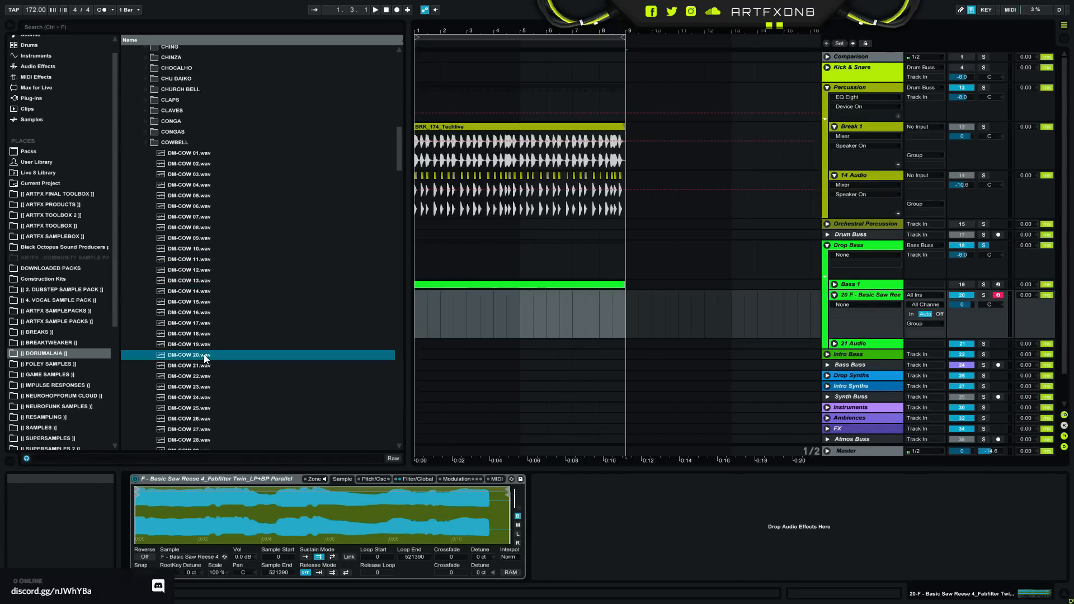
{"action": "key", "text": "Down"}
{"action": "key", "text": "Down"}
{"action": "key", "text": "Down"}
{"action": "key", "text": "Down"}
{"action": "key", "text": "Down"}
{"action": "key", "text": "Down"}
{"action": "key", "text": "Down"}
{"action": "key", "text": "Down"}
{"action": "key", "text": "Down"}
{"action": "key", "text": "Down"}
{"action": "key", "text": "Down"}
{"action": "key", "text": "Down"}
{"action": "key", "text": "Down"}
{"action": "key", "text": "Down"}
{"action": "key", "text": "Down"}
{"action": "key", "text": "Down"}
{"action": "key", "text": "Down"}
{"action": "key", "text": "Down"}
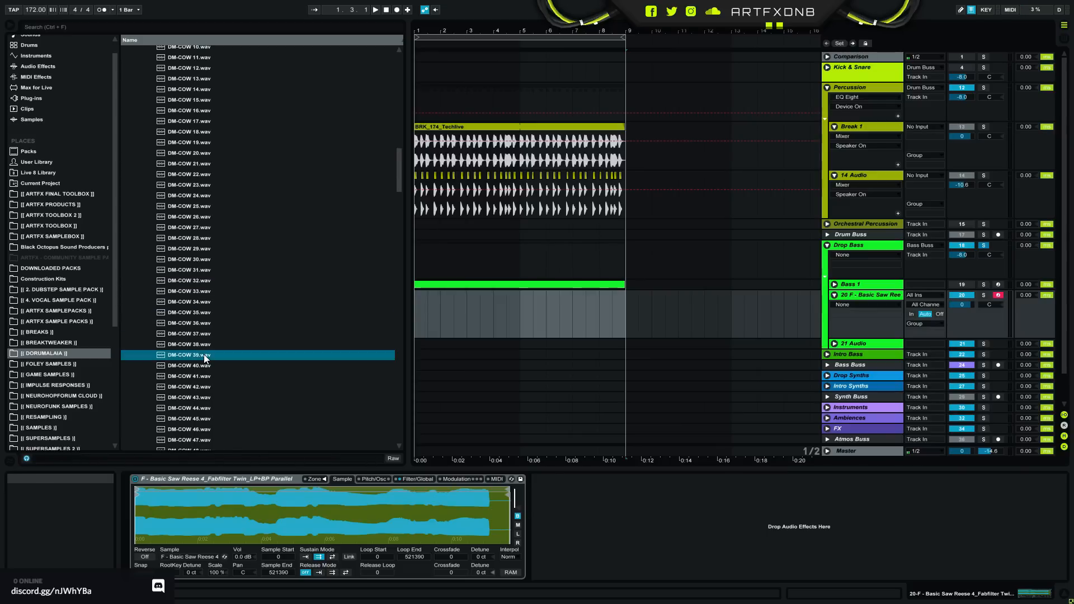
{"action": "key", "text": "Down"}
{"action": "key", "text": "Down"}
{"action": "key", "text": "Down"}
{"action": "key", "text": "Down"}
{"action": "key", "text": "Down"}
{"action": "key", "text": "Down"}
{"action": "key", "text": "Down"}
{"action": "key", "text": "Down"}
{"action": "key", "text": "Down"}
{"action": "key", "text": "Down"}
{"action": "key", "text": "Down"}
{"action": "key", "text": "Down"}
{"action": "key", "text": "Down"}
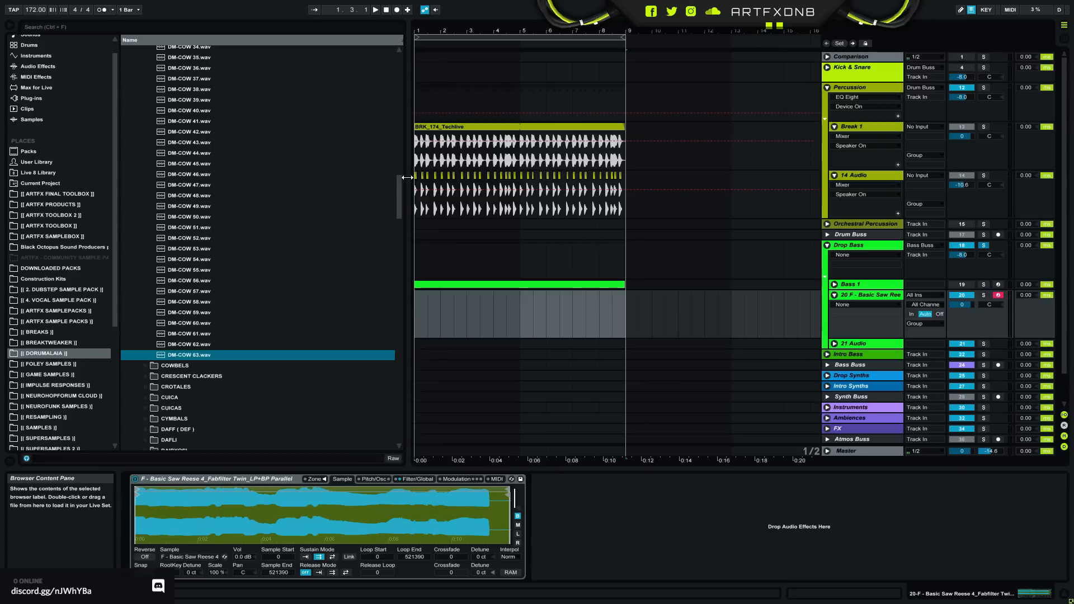
- Return to the start of the COWBELL folder and audition DM-COW 01, 42, 53 and 58
{"action": "left_click_drag", "start_coordinate": [401, 194], "coordinate": [414, 144]}
{"action": "scroll", "coordinate": [243, 196], "scroll_direction": "down", "scroll_amount": 2}
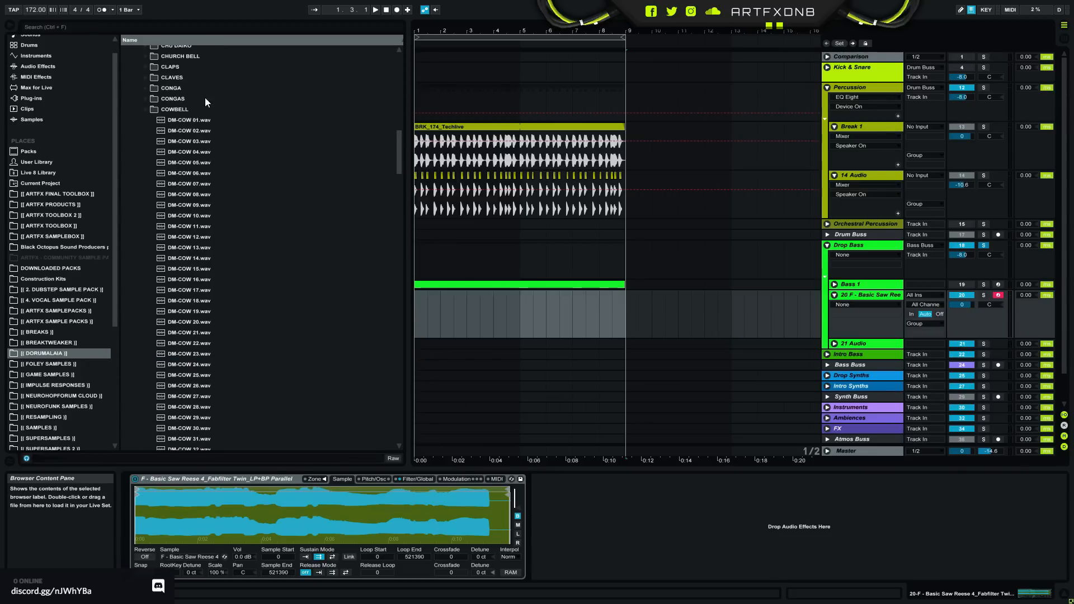
{"action": "left_click", "coordinate": [201, 121]}
{"action": "left_click_drag", "start_coordinate": [398, 147], "coordinate": [392, 186]}
{"action": "left_click", "coordinate": [175, 198]}
{"action": "left_click", "coordinate": [221, 316]}
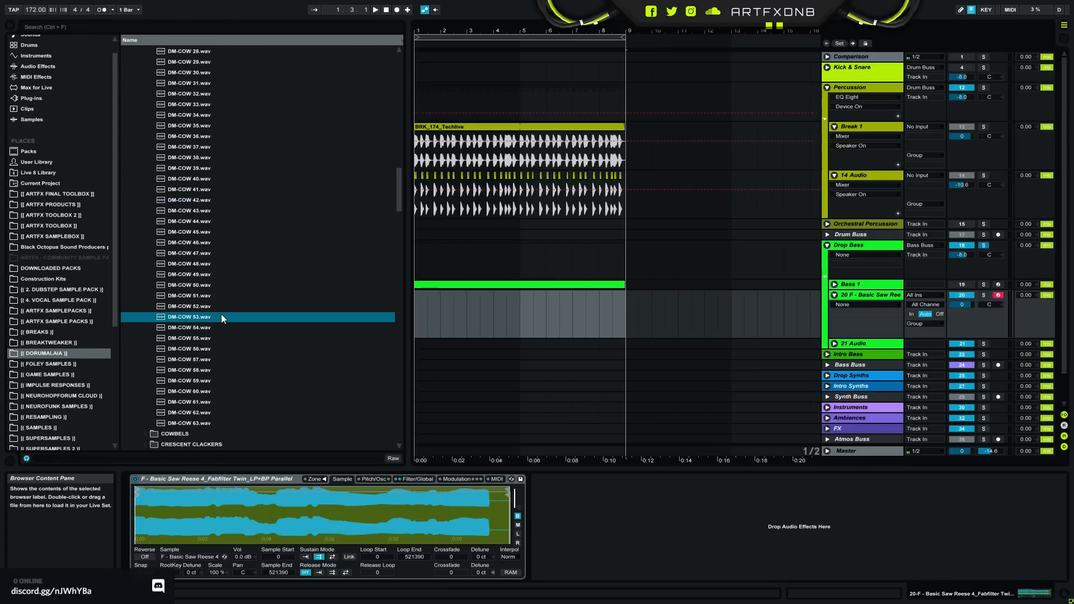
{"action": "left_click", "coordinate": [210, 372]}
- Replay a run of cowbell samples in sequence, from DM-COW 43 through DM-COW 59
{"action": "left_click", "coordinate": [206, 203]}
{"action": "key", "text": "Down"}
{"action": "key", "text": "Down"}
{"action": "key", "text": "Down"}
{"action": "key", "text": "Down"}
{"action": "key", "text": "Down"}
{"action": "key", "text": "Down"}
{"action": "key", "text": "Down"}
{"action": "key", "text": "Down"}
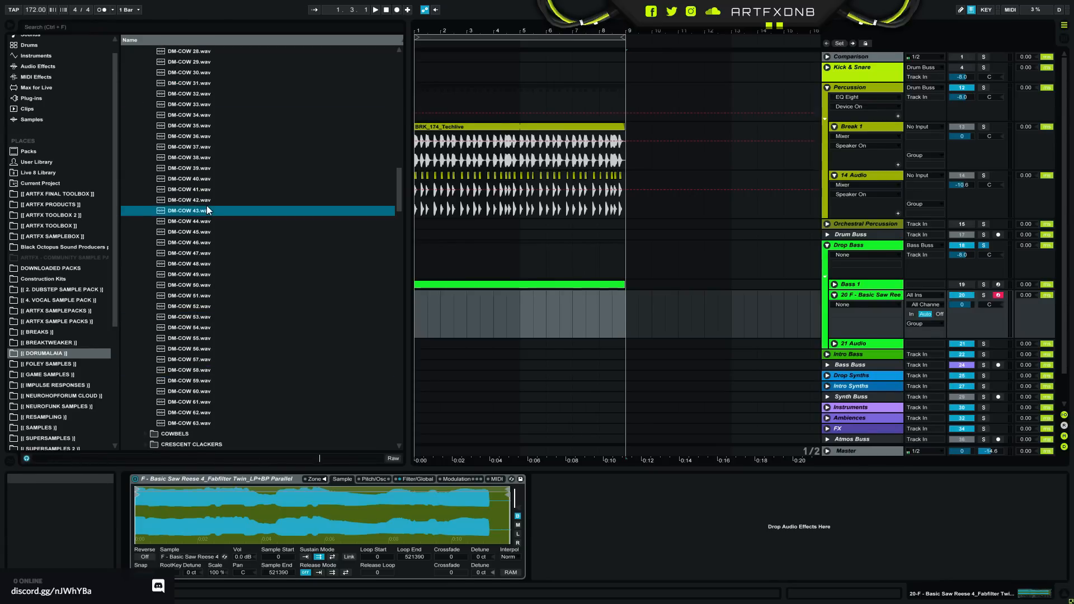
{"action": "key", "text": "Down"}
{"action": "key", "text": "Down"}
{"action": "key", "text": "Down"}
{"action": "key", "text": "Down"}
{"action": "key", "text": "Down"}
{"action": "key", "text": "Down"}
{"action": "key", "text": "Down"}
{"action": "key", "text": "Down"}
{"action": "key", "text": "Down"}
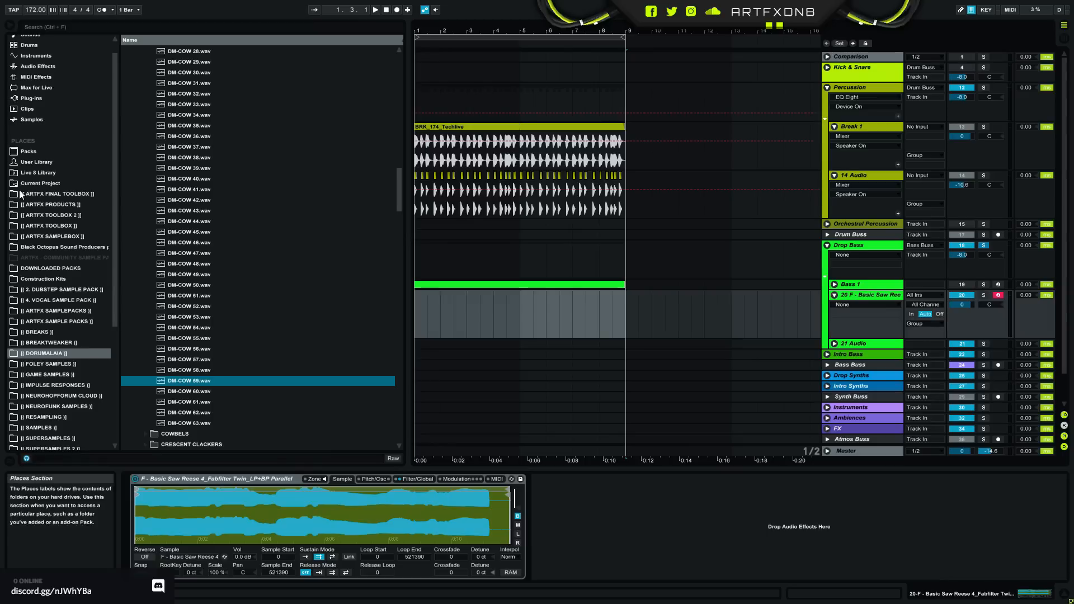
- Open the Live 8 Library and select the first four bars on the reese Sampler track
{"action": "left_click", "coordinate": [28, 172]}
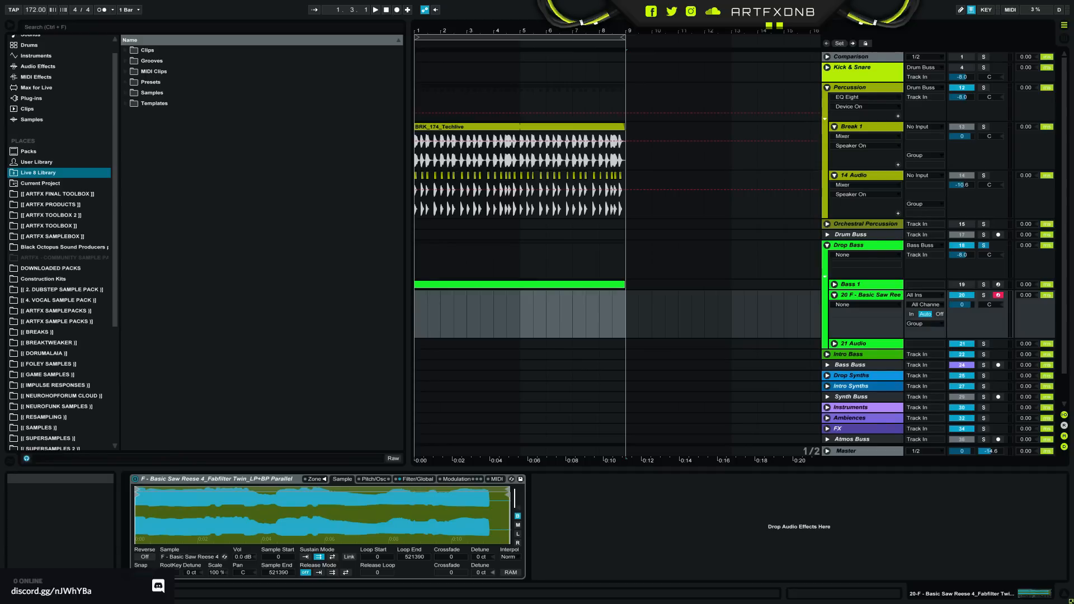
{"action": "left_click", "coordinate": [847, 294]}
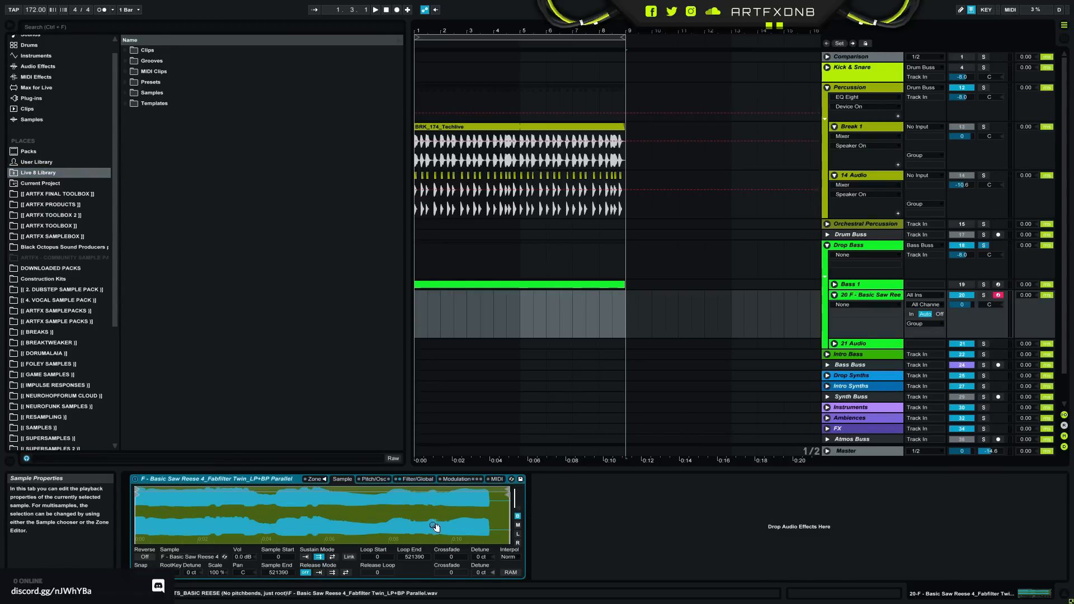
{"action": "left_click_drag", "start_coordinate": [420, 309], "coordinate": [520, 313]}
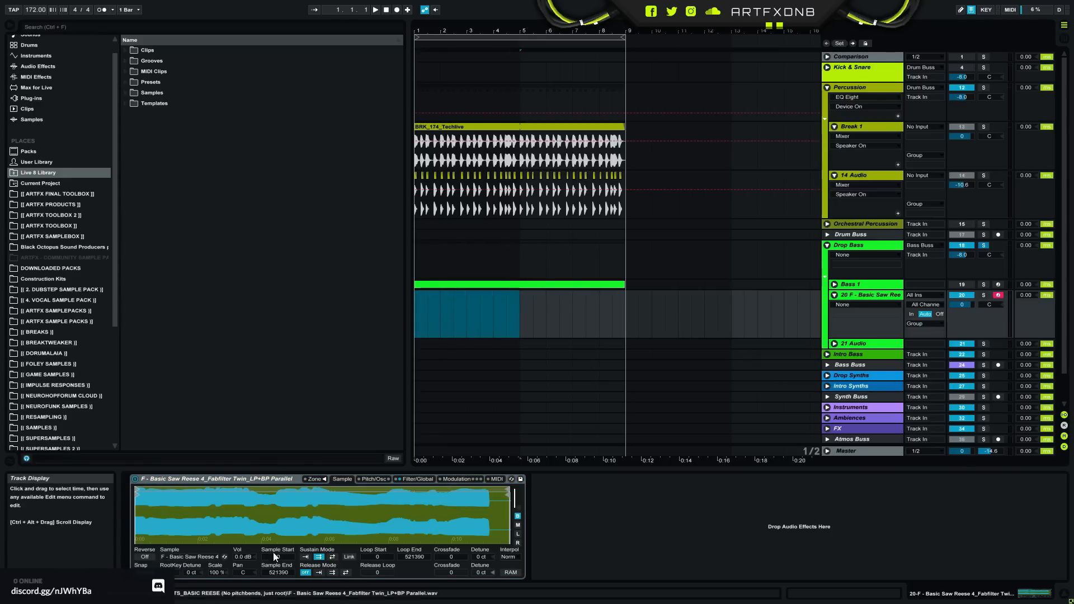
- Open ARTFX FINAL TOOLBOX and audition Basic Saw Reese 8 and 11, FM8 Lowpassed and Saturated, and Massive Wavetable Fake Reese
{"action": "left_click", "coordinate": [51, 194]}
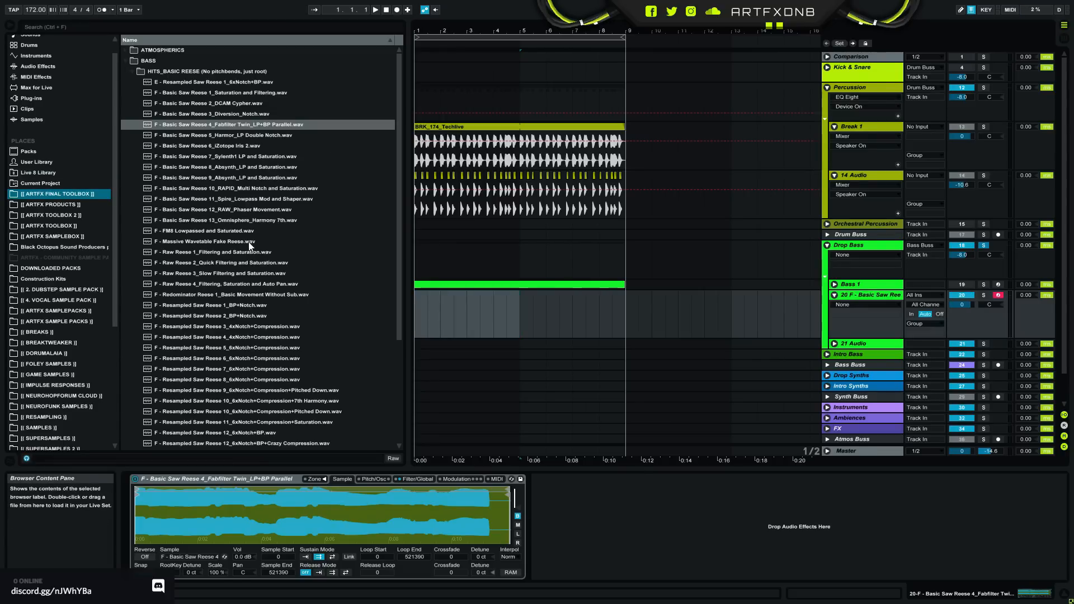
{"action": "left_click_drag", "start_coordinate": [400, 133], "coordinate": [423, 133]}
{"action": "left_click", "coordinate": [220, 167]}
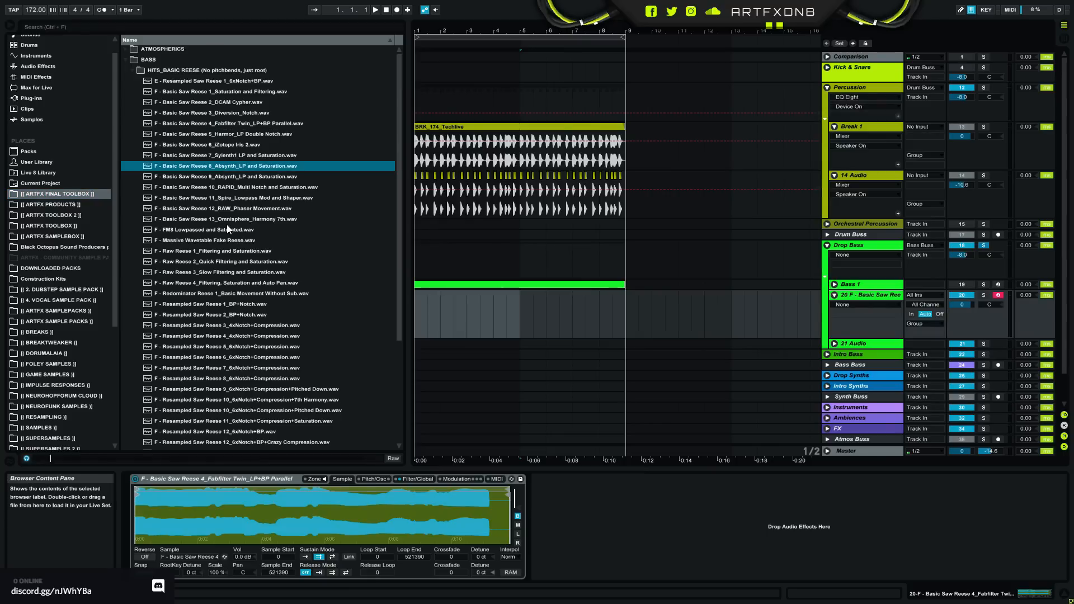
{"action": "left_click", "coordinate": [218, 199]}
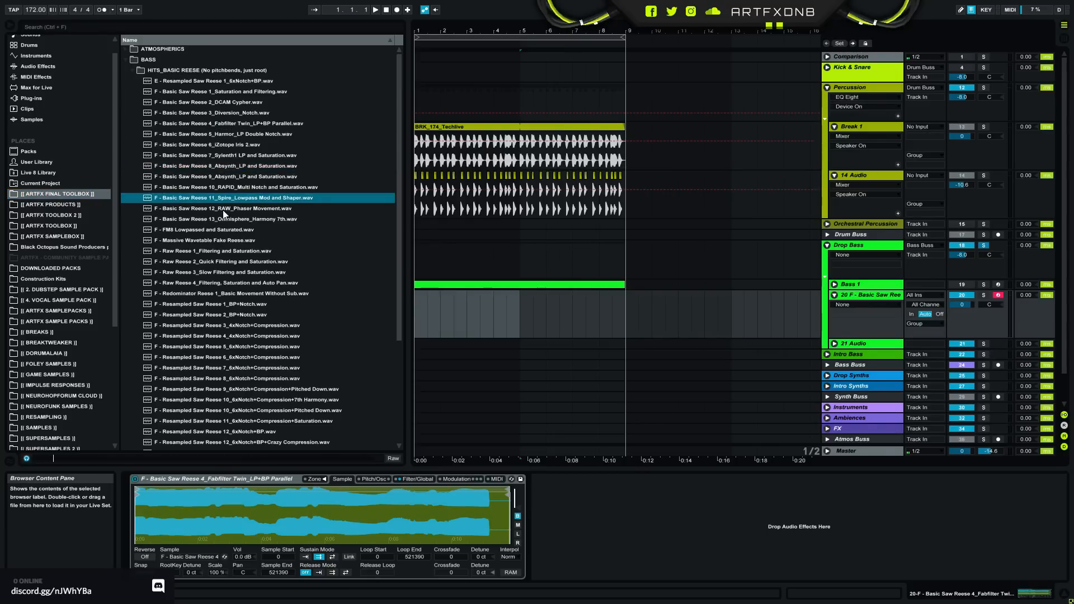
{"action": "left_click", "coordinate": [196, 230]}
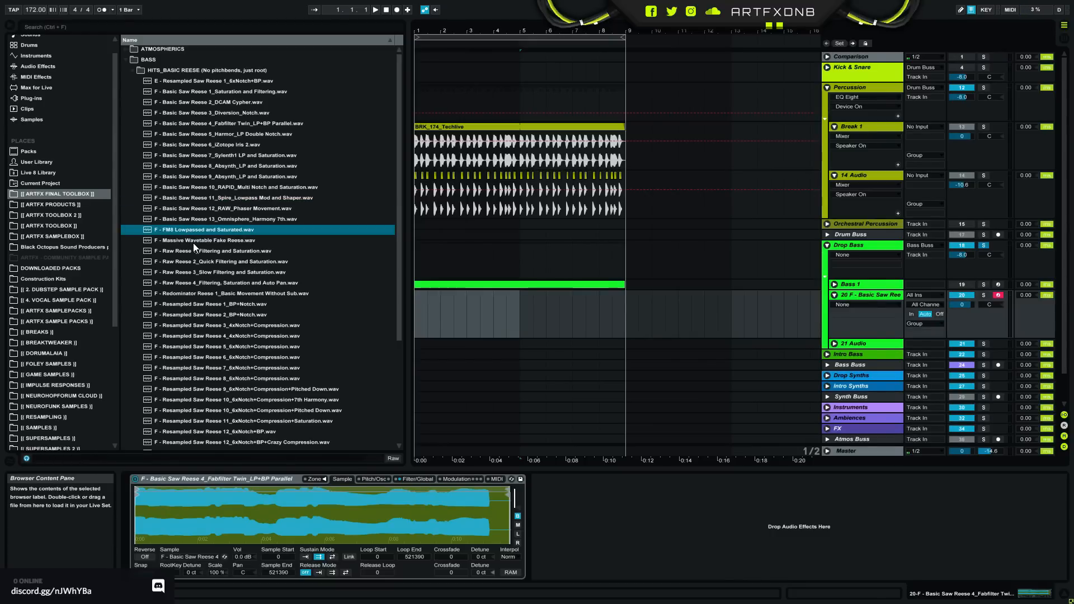
{"action": "left_click", "coordinate": [193, 243]}
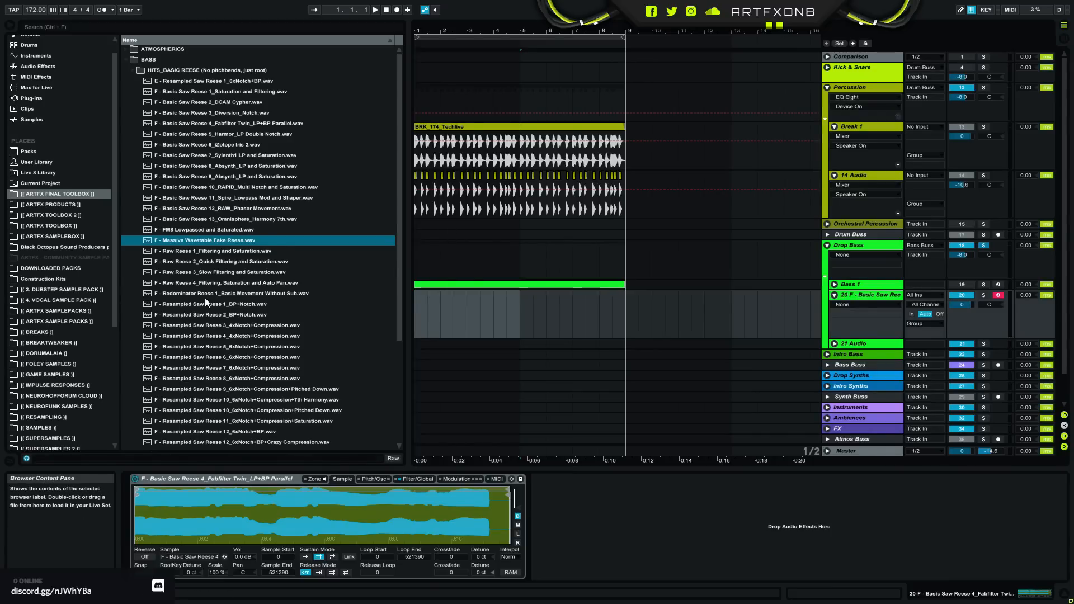
- Audition Raw Reese 3, 2 and 4 and Redominator Reese 1 in the basic reese folder
{"action": "left_click", "coordinate": [210, 273]}
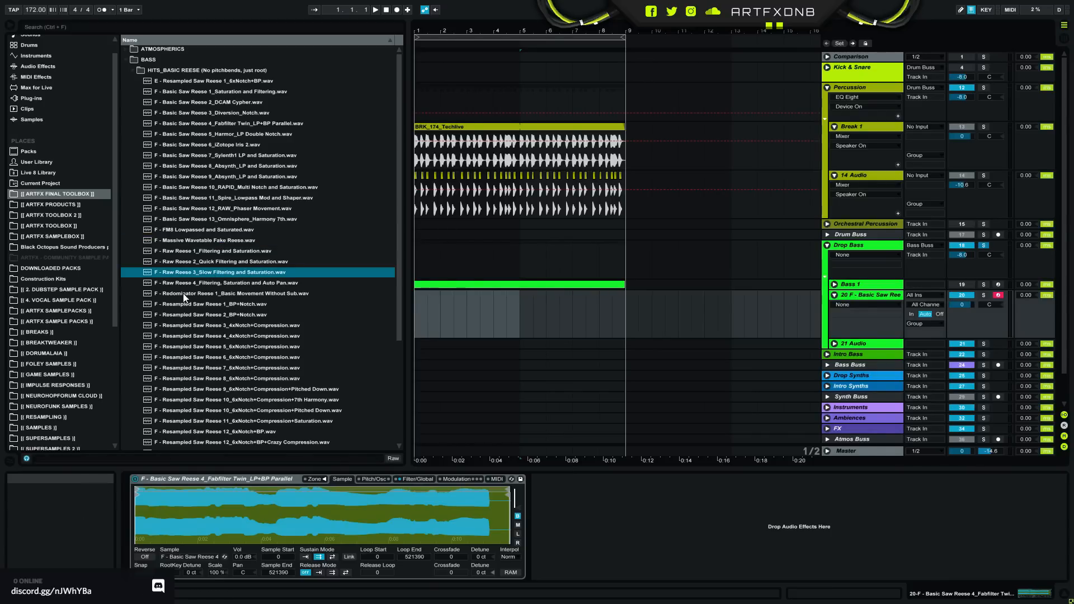
{"action": "left_click", "coordinate": [233, 262]}
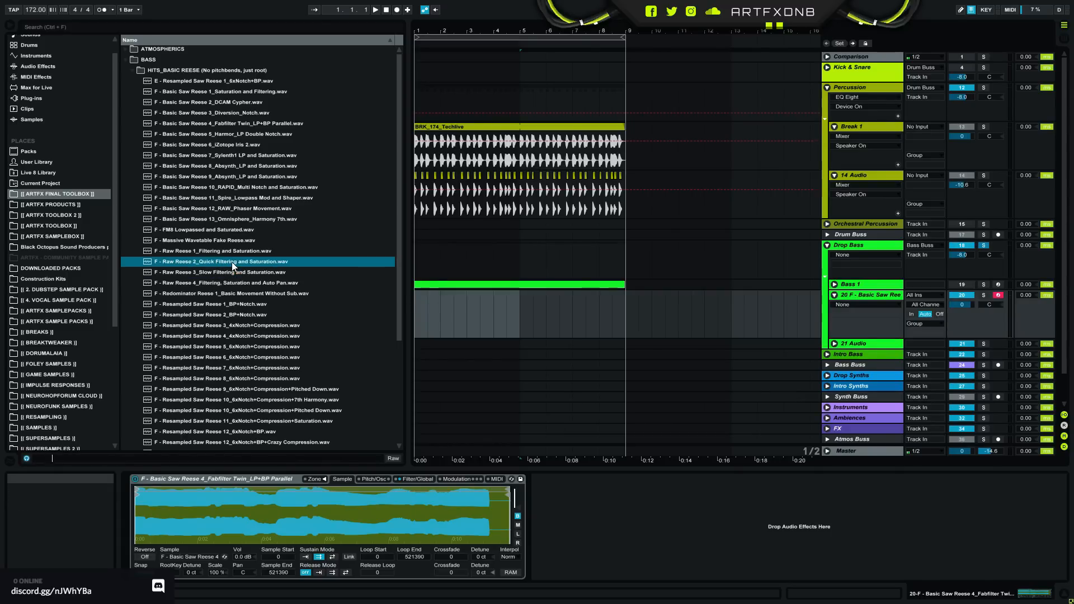
{"action": "left_click", "coordinate": [233, 283]}
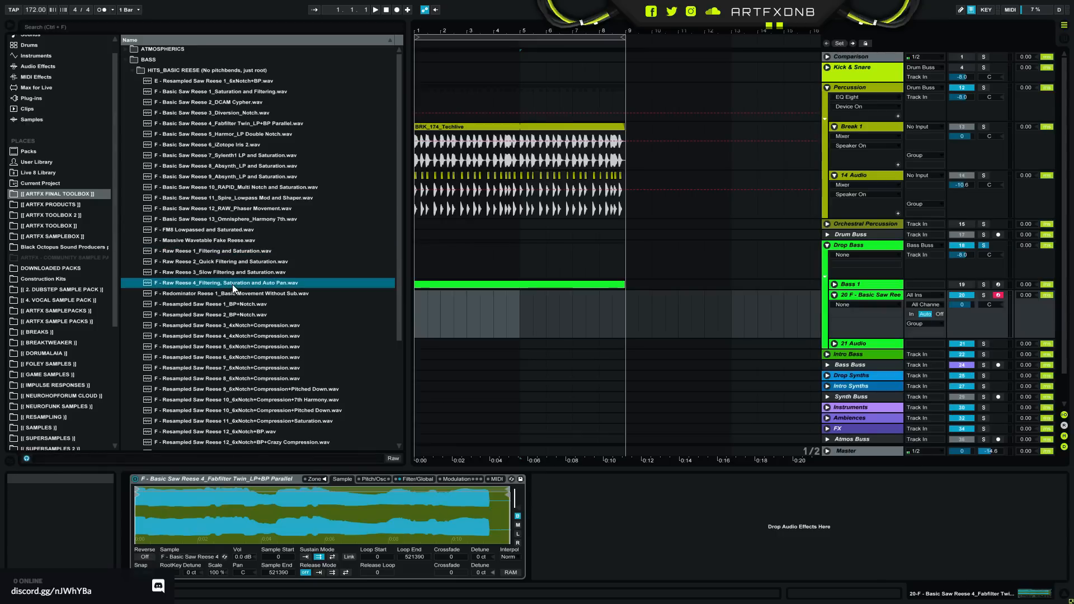
{"action": "left_click", "coordinate": [223, 293]}
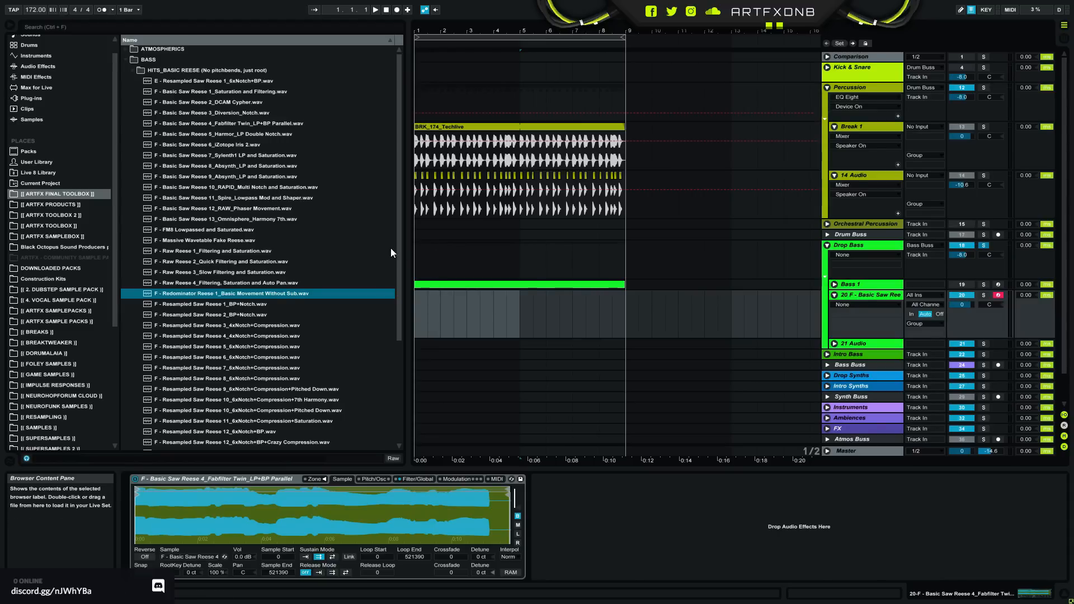
- Audition Resampled Saw Reese 9 and 6, followed by Resampled Saw Reese 1 through 6 in order
{"action": "scroll", "coordinate": [401, 283], "scroll_direction": "down", "scroll_amount": 5}
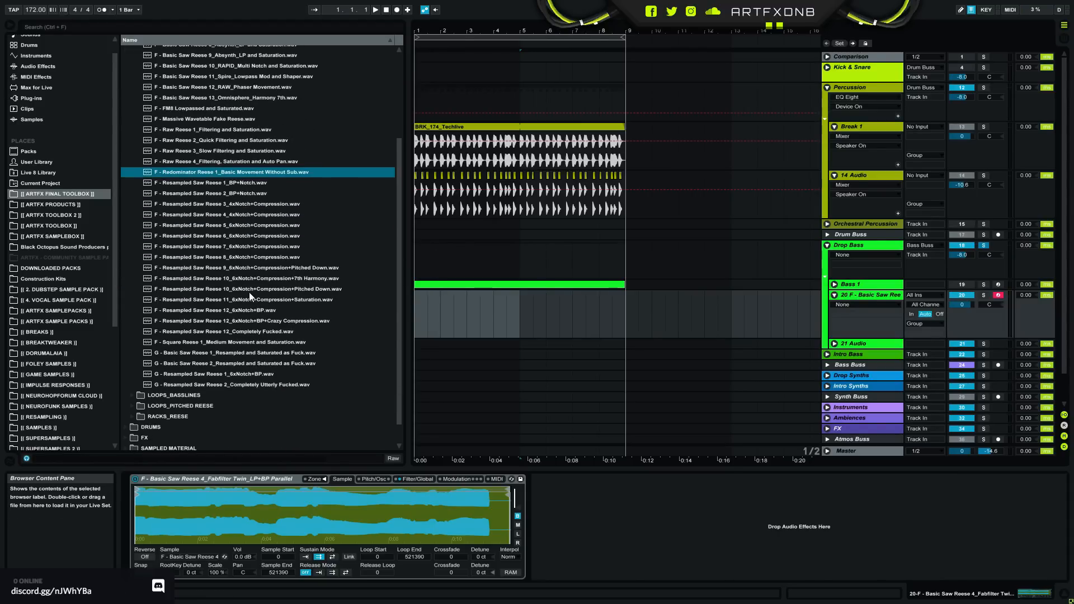
{"action": "left_click", "coordinate": [185, 268]}
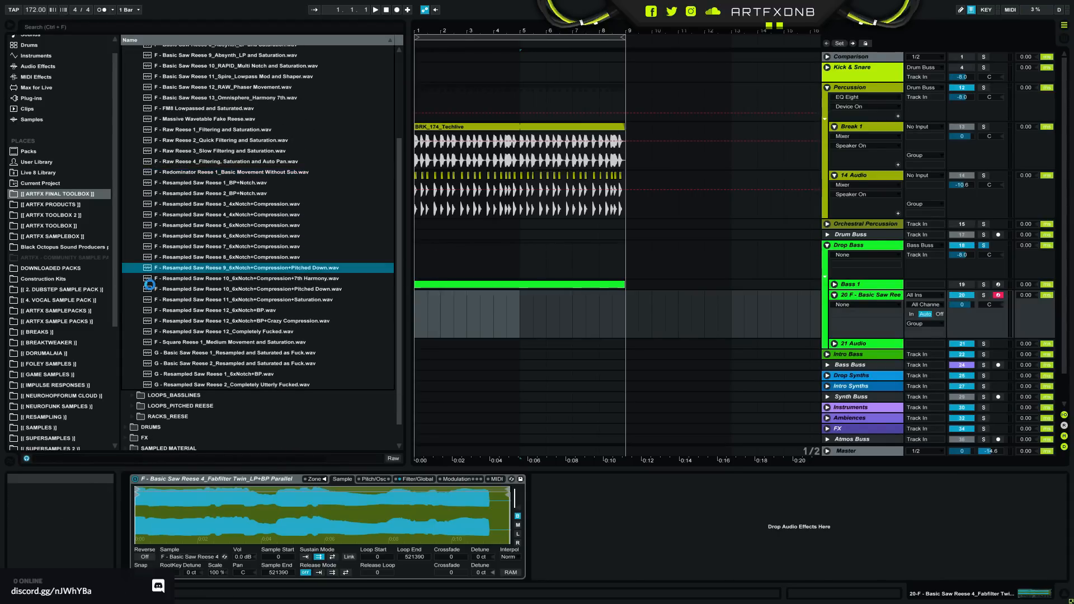
{"action": "left_click", "coordinate": [235, 235]}
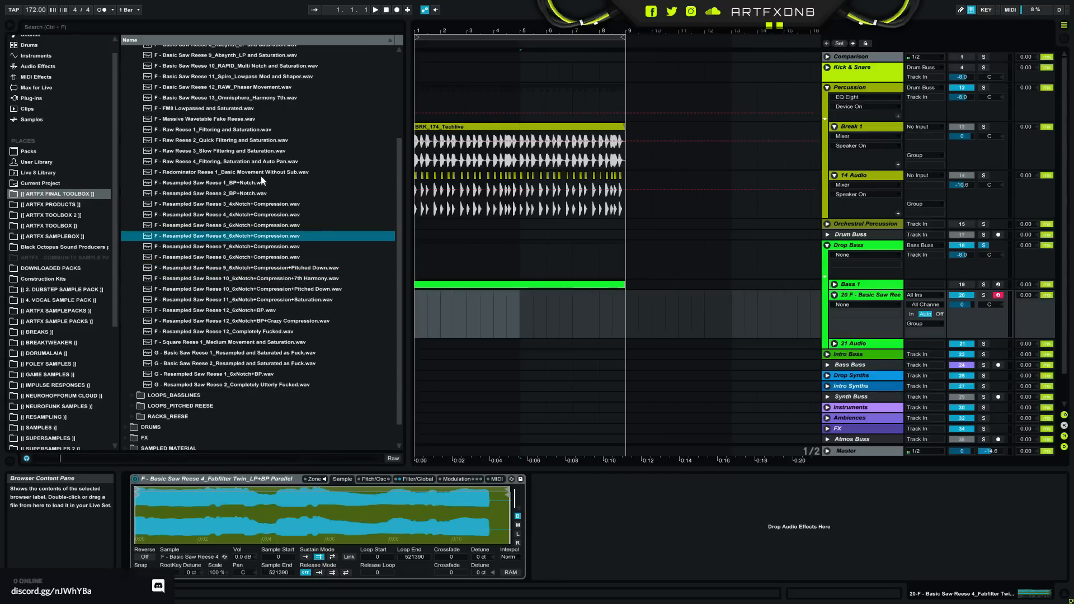
{"action": "left_click", "coordinate": [236, 184]}
{"action": "left_click", "coordinate": [244, 193]}
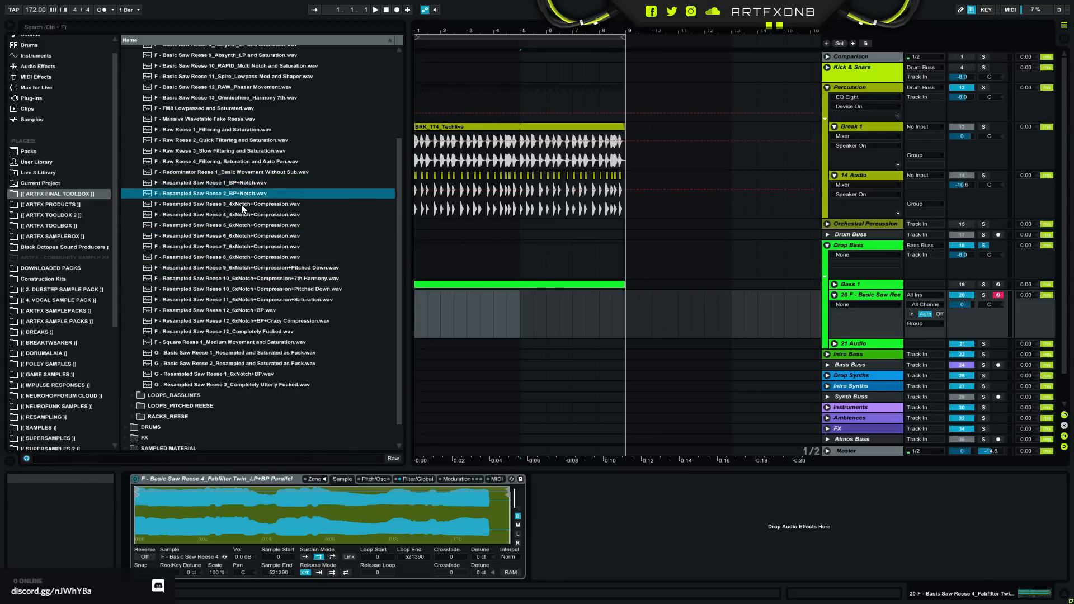
{"action": "left_click", "coordinate": [241, 204]}
{"action": "left_click", "coordinate": [245, 214]}
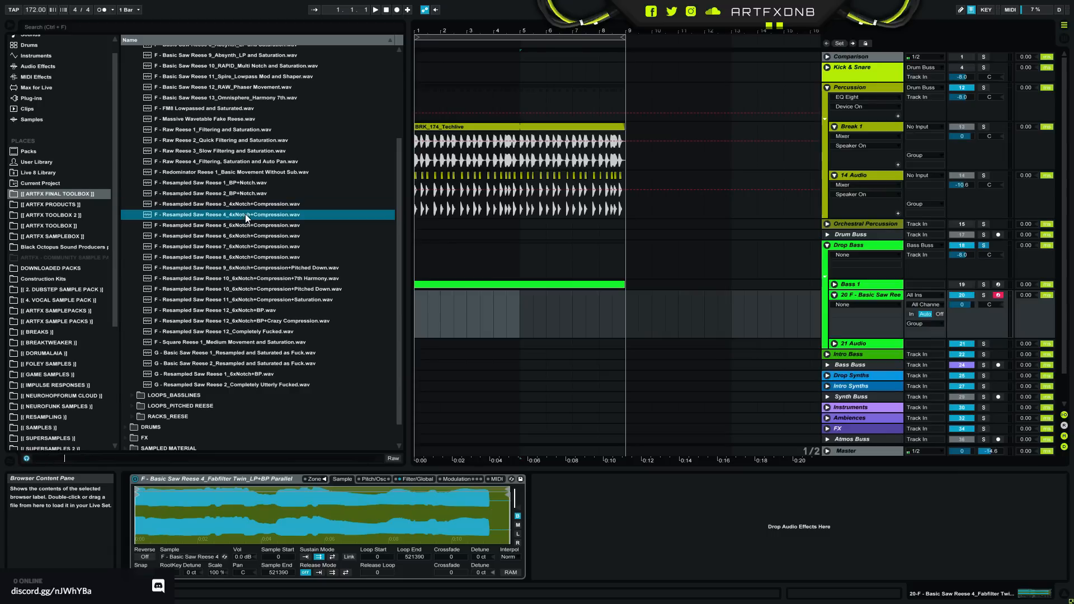
{"action": "left_click", "coordinate": [241, 225]}
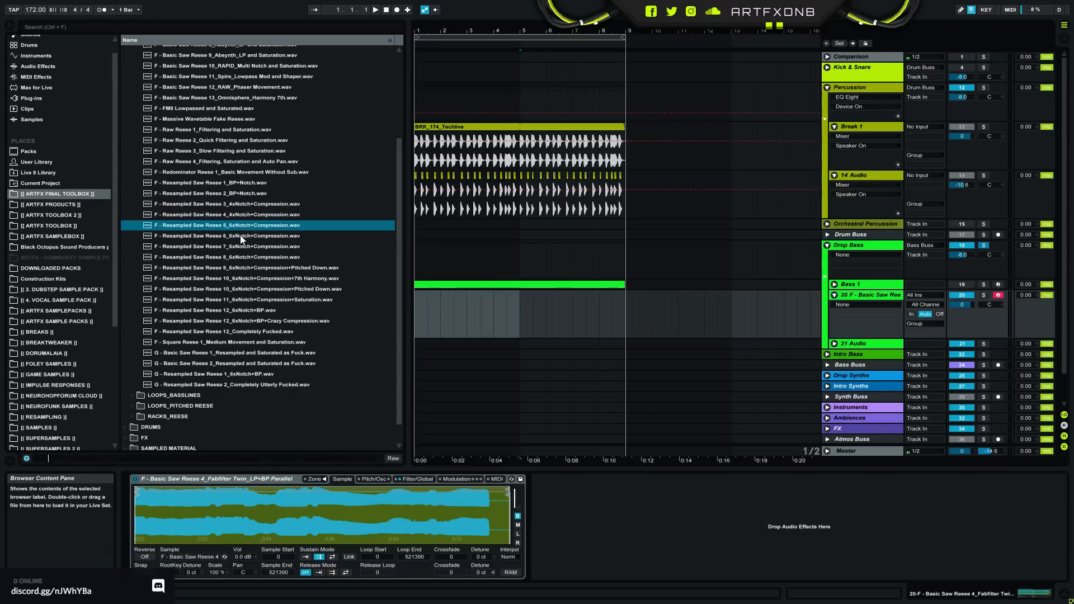
{"action": "left_click", "coordinate": [240, 236]}
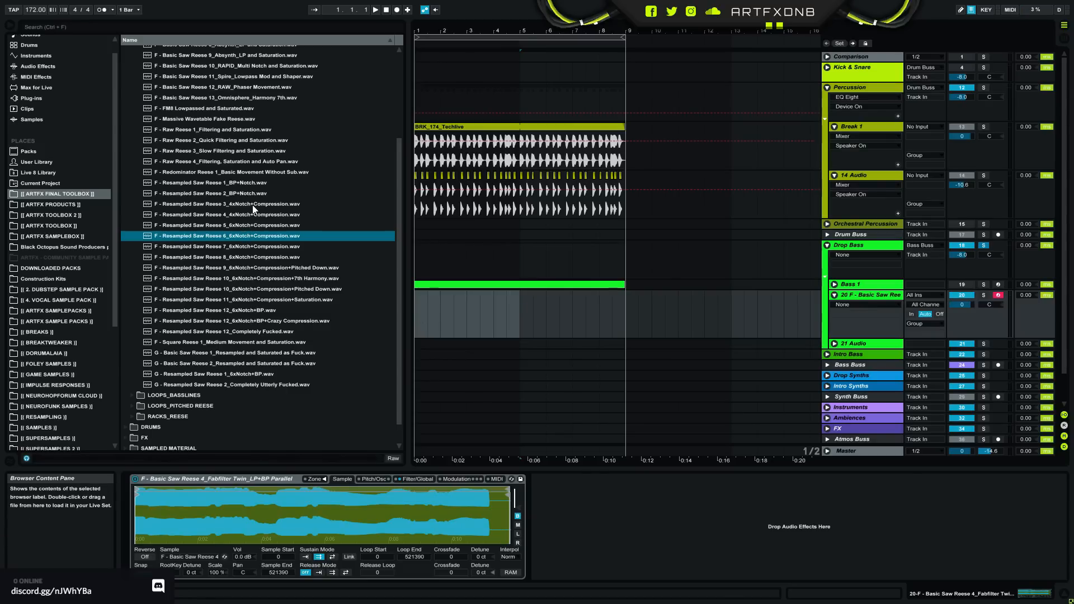
- Replace the Sampler's sample with F - Resampled Saw Reese 4_4xNotch+Compression.wav and shorten its sustain loop to 18039–36215
{"action": "left_click_drag", "start_coordinate": [289, 214], "coordinate": [390, 520]}
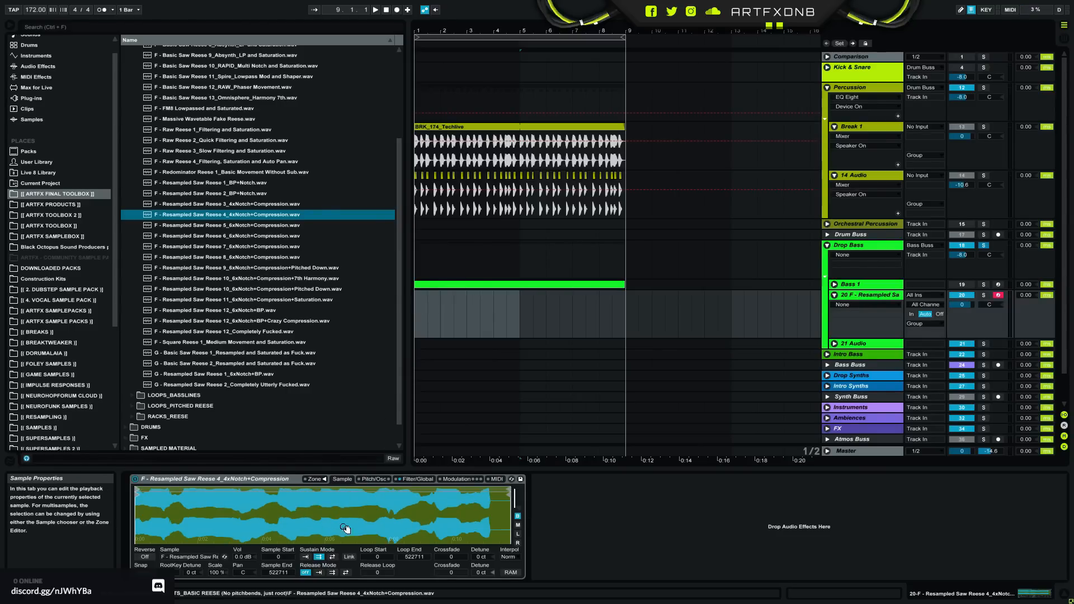
{"action": "left_click", "coordinate": [334, 557]}
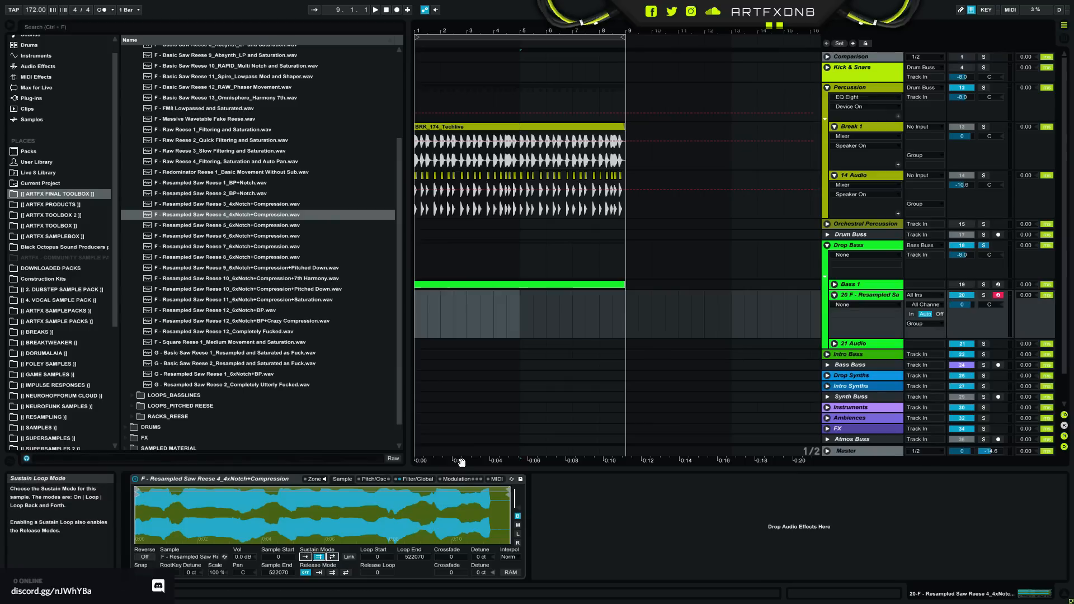
{"action": "left_click_drag", "start_coordinate": [510, 517], "coordinate": [153, 498]}
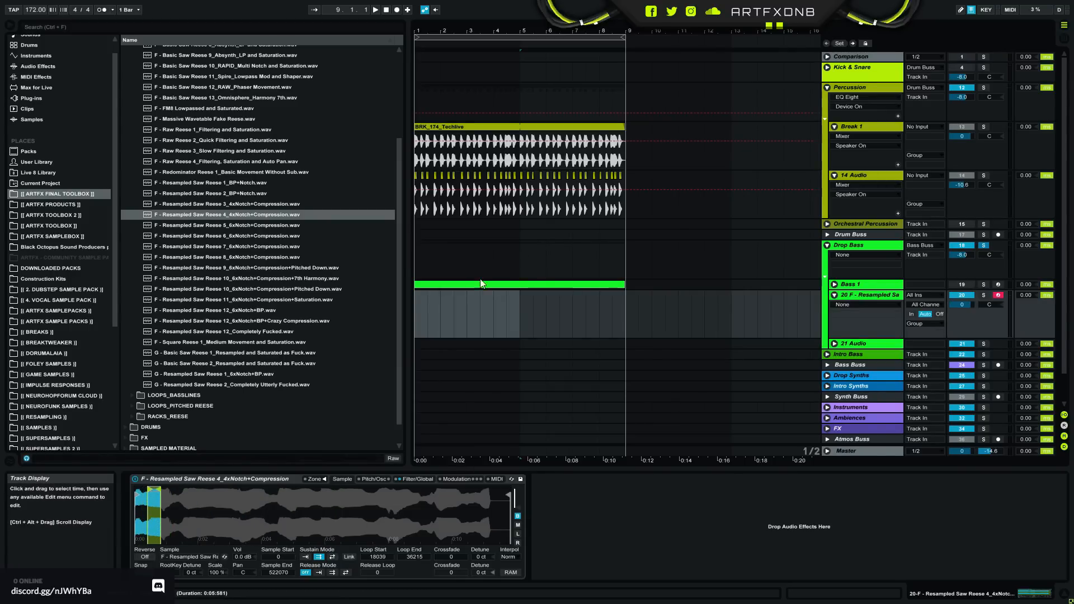
- Create an eight-bar MIDI clip on the resampled reese track, draw a two-bar F1 note from its start and play it
{"action": "left_click_drag", "start_coordinate": [417, 311], "coordinate": [618, 323]}
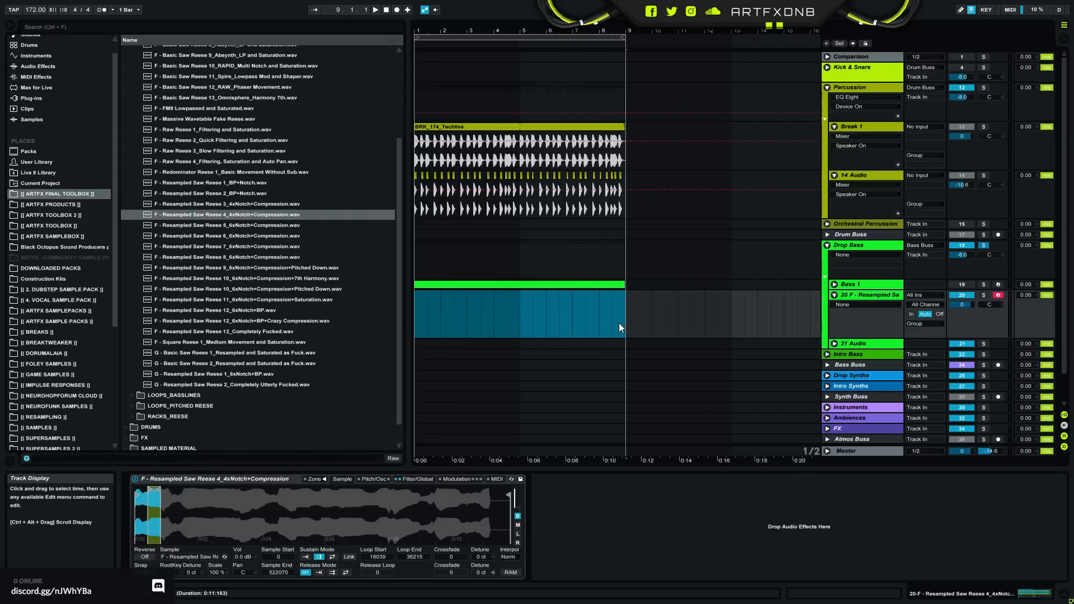
{"action": "key", "text": "ctrl+j"}
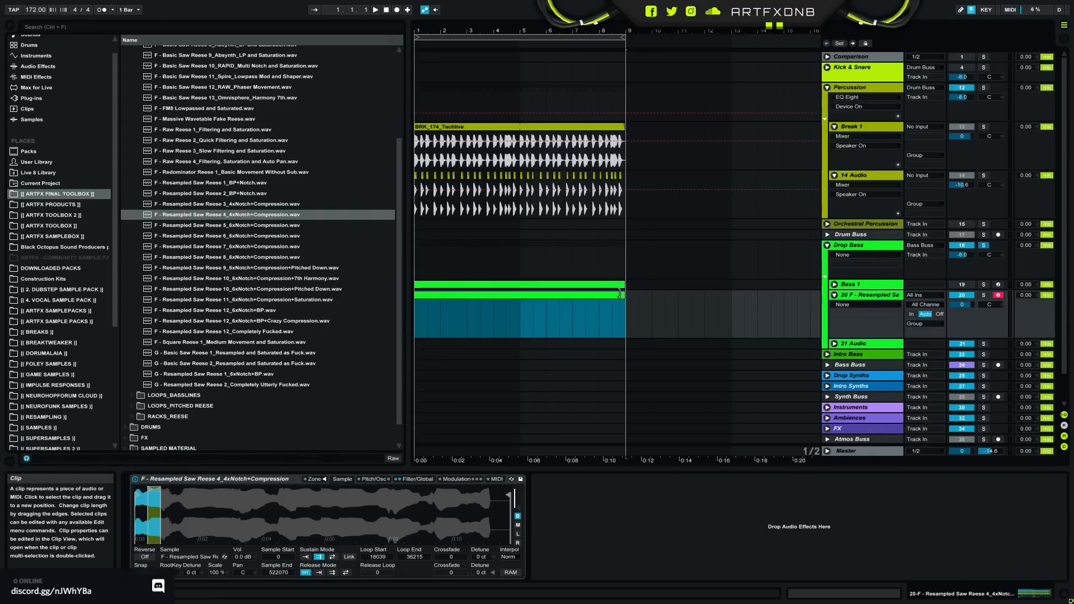
{"action": "double_click", "coordinate": [618, 297]}
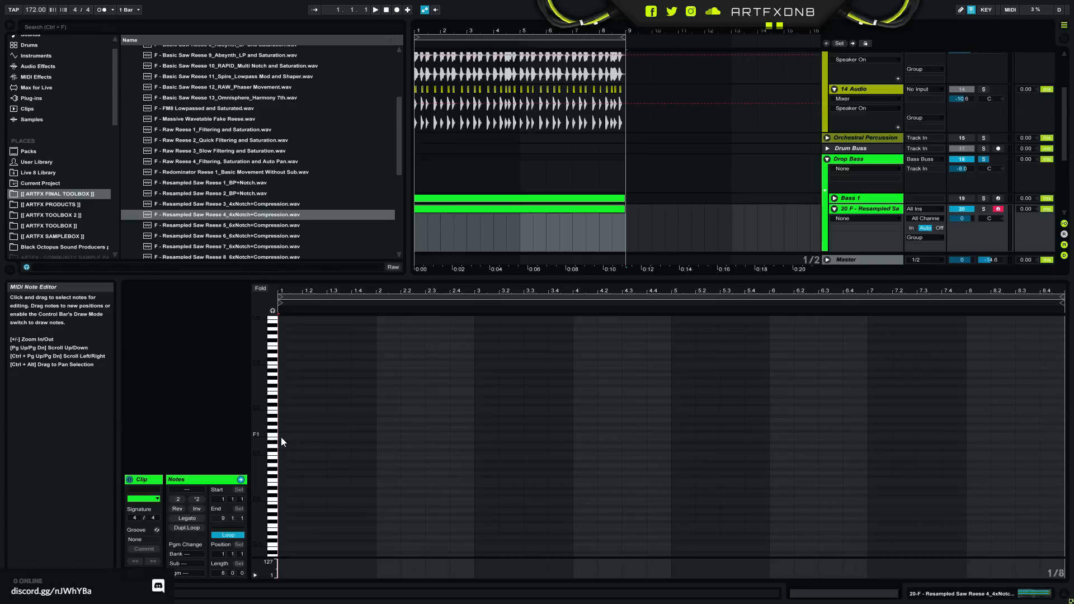
{"action": "mouse_move", "coordinate": [280, 435]}
{"action": "left_mouse_down"}
{"action": "mouse_move", "coordinate": [472, 414]}
{"action": "mouse_move", "coordinate": [473, 404]}
{"action": "left_mouse_up"}
{"action": "key", "text": "space"}
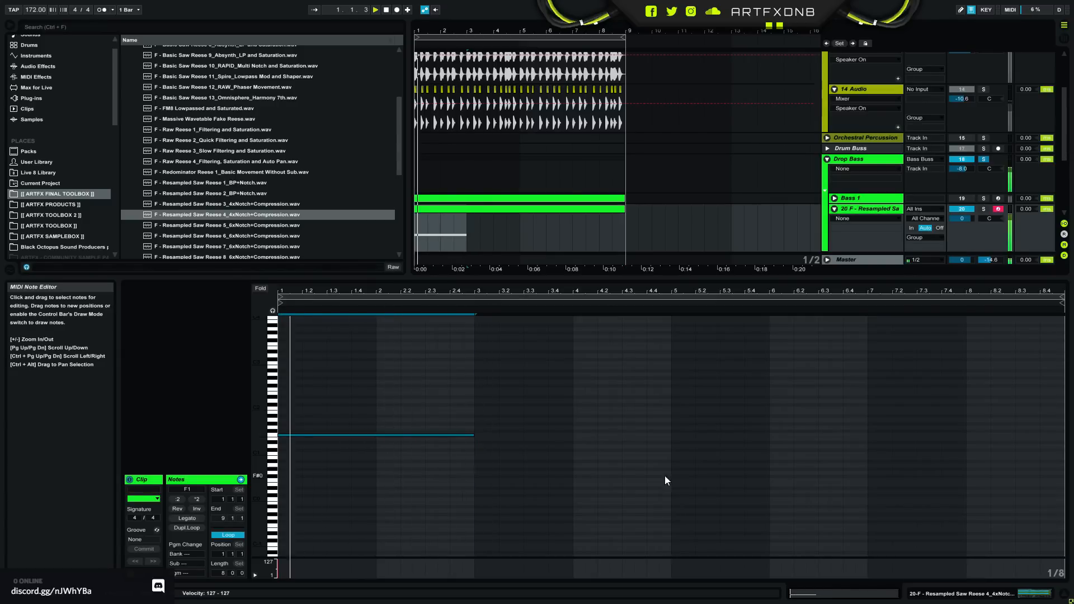
- Move Sampler's sustain loop earlier to 13966–32186, set its crossfade to 779 samples and check the result in playback
{"action": "left_click", "coordinate": [1007, 593]}
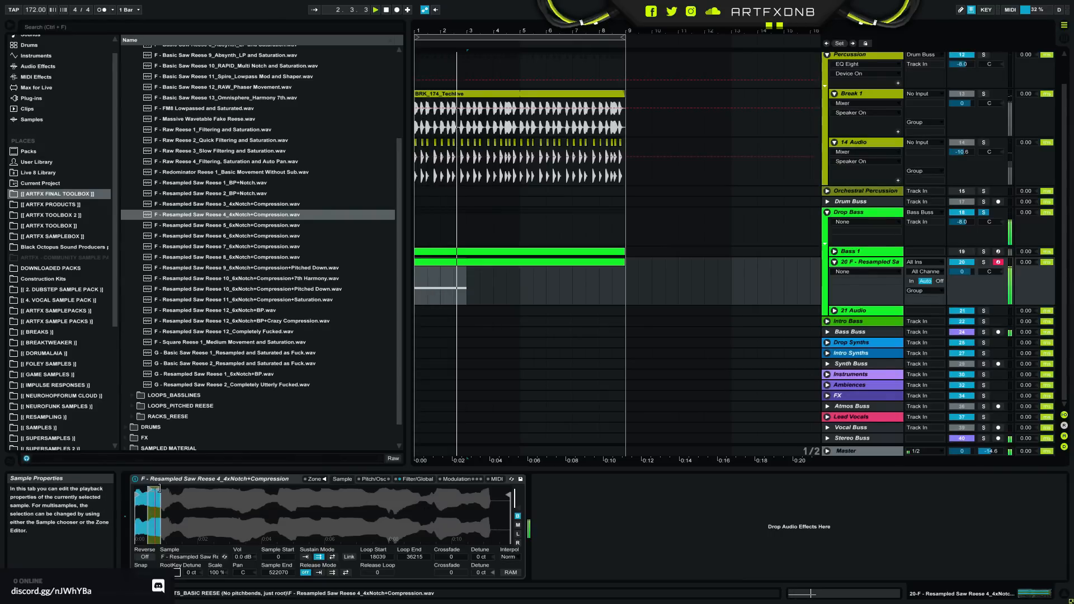
{"action": "left_click_drag", "start_coordinate": [154, 489], "coordinate": [151, 489]}
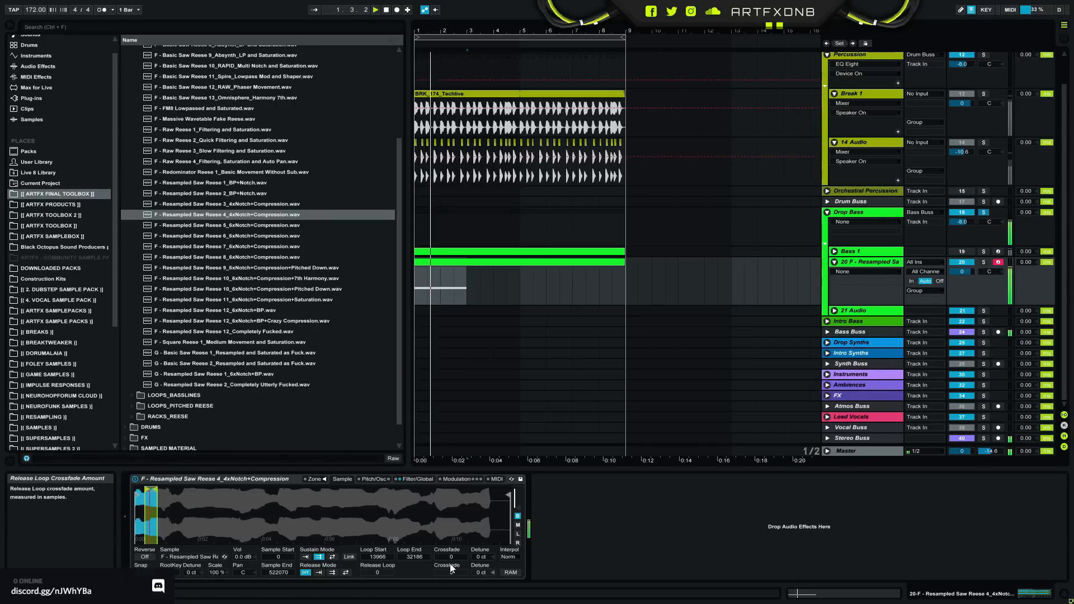
{"action": "left_click", "coordinate": [451, 557]}
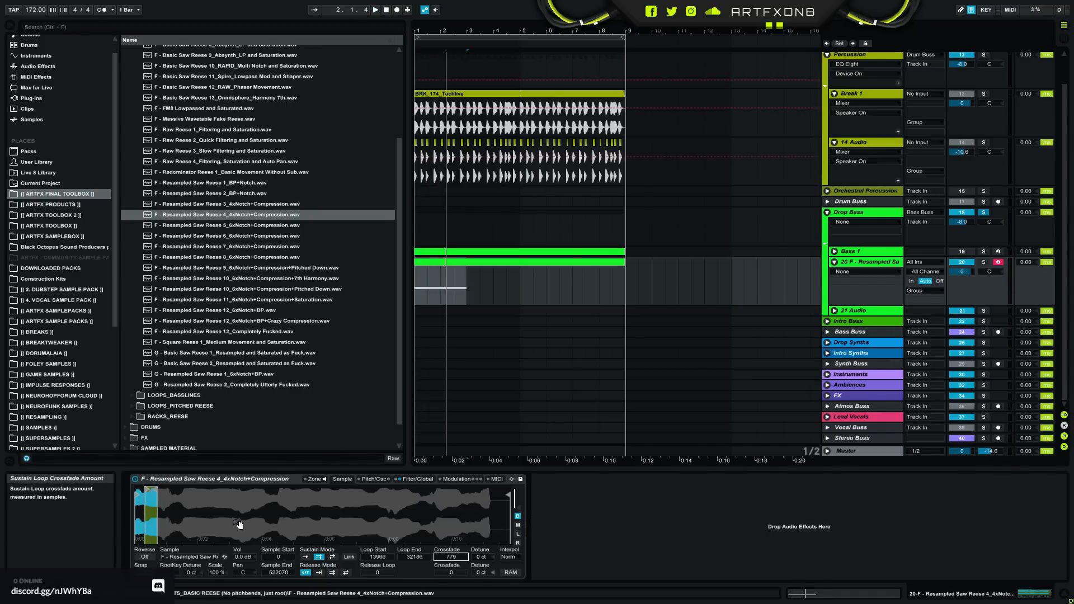
{"action": "key", "text": "space"}
{"action": "left_click_drag", "start_coordinate": [148, 510], "coordinate": [148, 551]}
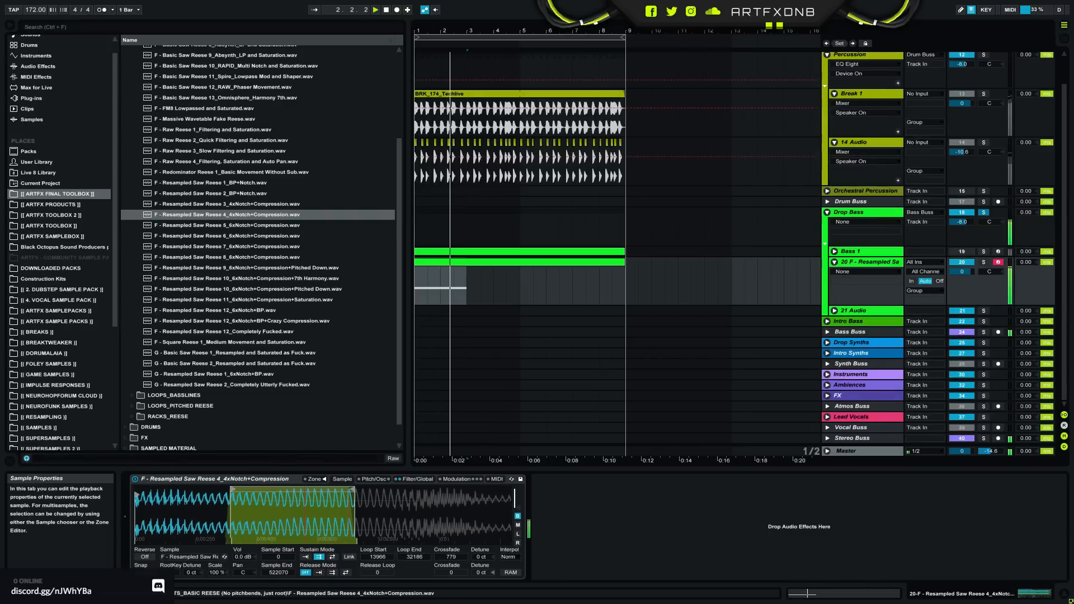
{"action": "key", "text": "space"}
- Add two short higher notes in bar 1 and a one-bar note in bar 2 above the held bass note
{"action": "double_click", "coordinate": [462, 262]}
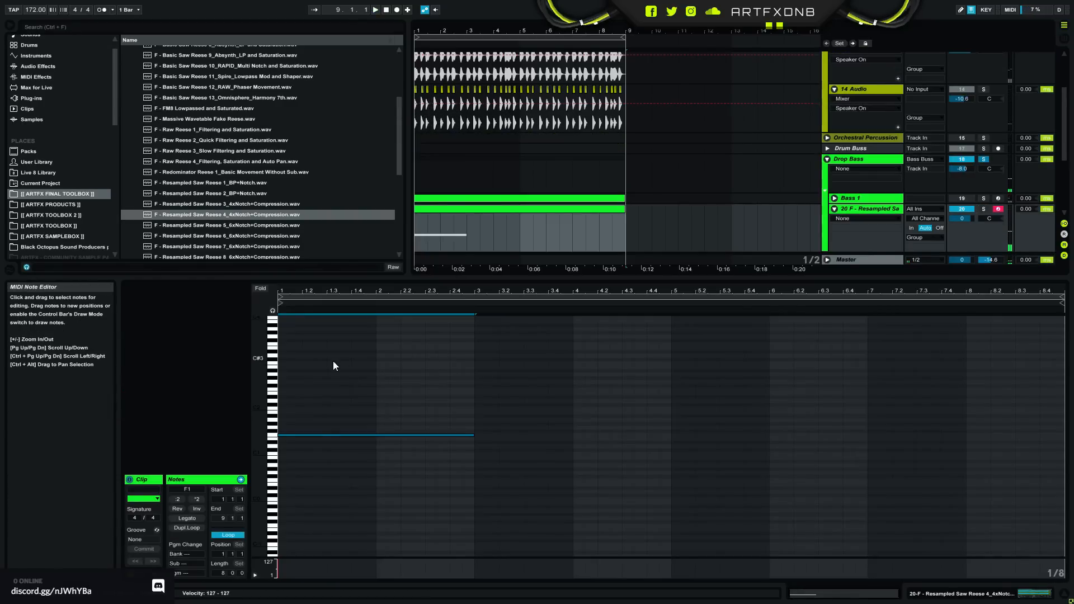
{"action": "left_click", "coordinate": [303, 340]}
{"action": "mouse_move", "coordinate": [303, 340]}
{"action": "left_mouse_down"}
{"action": "mouse_move", "coordinate": [513, 320]}
{"action": "mouse_move", "coordinate": [476, 323]}
{"action": "mouse_move", "coordinate": [465, 343]}
{"action": "mouse_move", "coordinate": [336, 346]}
{"action": "mouse_move", "coordinate": [377, 343]}
{"action": "mouse_move", "coordinate": [367, 341]}
{"action": "mouse_move", "coordinate": [377, 360]}
{"action": "mouse_move", "coordinate": [515, 370]}
{"action": "left_mouse_up"}
- Shape the clip's pitch bend envelope to fall from 2.2 to -8192 at bar 3, returning to centre there
{"action": "left_click", "coordinate": [240, 480]}
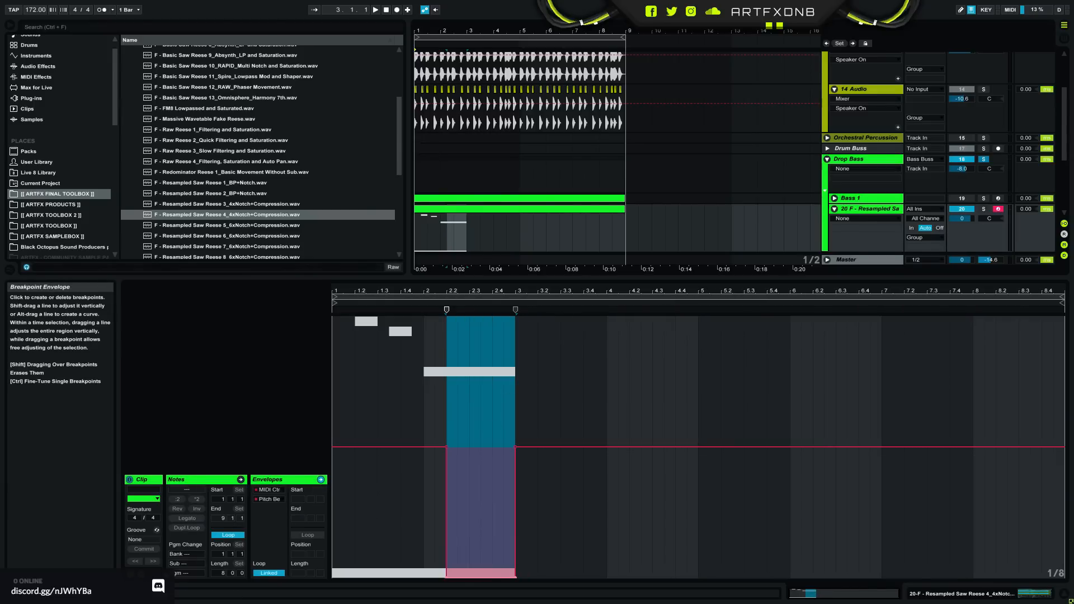
{"action": "left_click", "coordinate": [446, 578]}
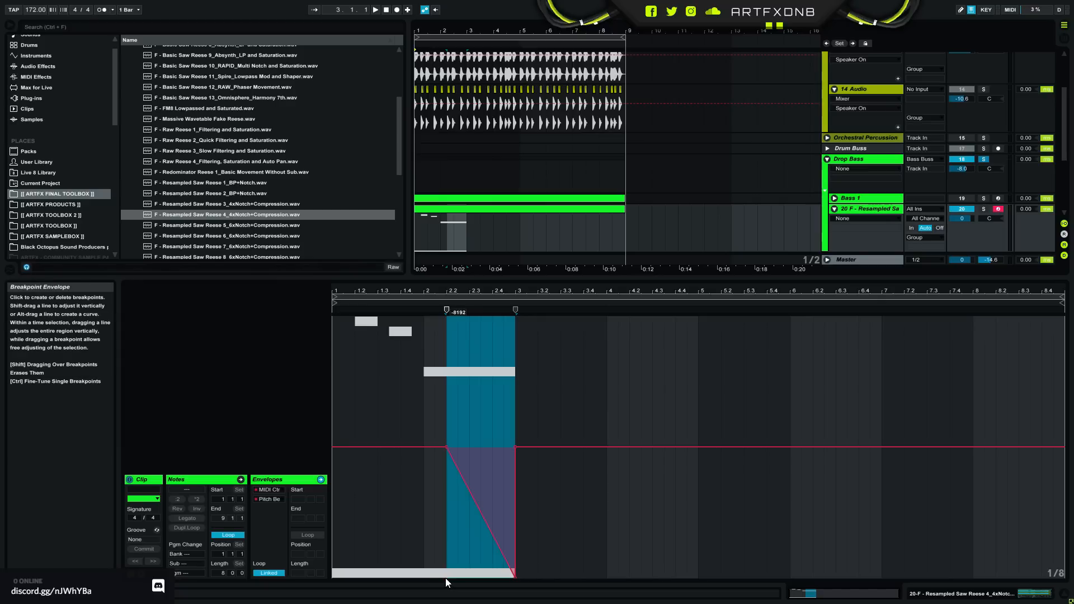
{"action": "left_click", "coordinate": [539, 447]}
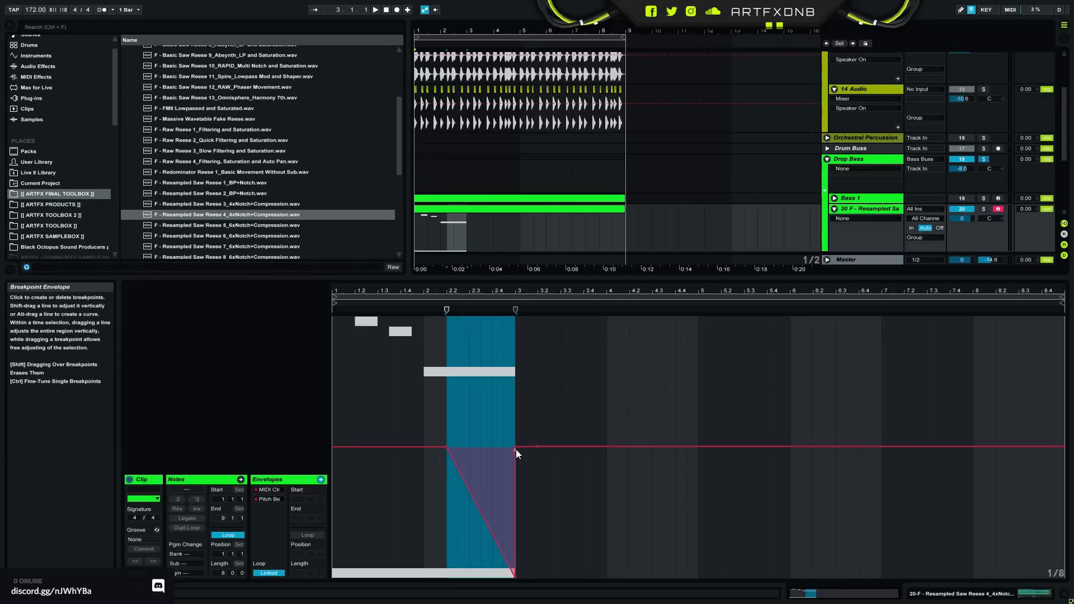
{"action": "left_click", "coordinate": [516, 447]}
- Raise Sampler's pitch bend range to about +11 st and limit the instrument to 1 voice
{"action": "left_click", "coordinate": [983, 596]}
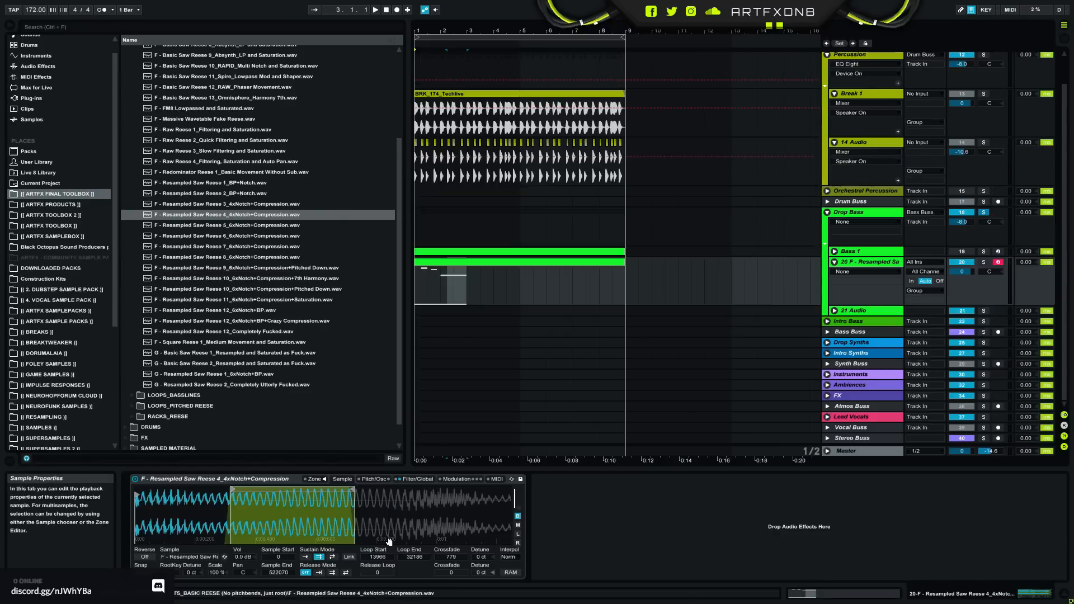
{"action": "left_click", "coordinate": [497, 479]}
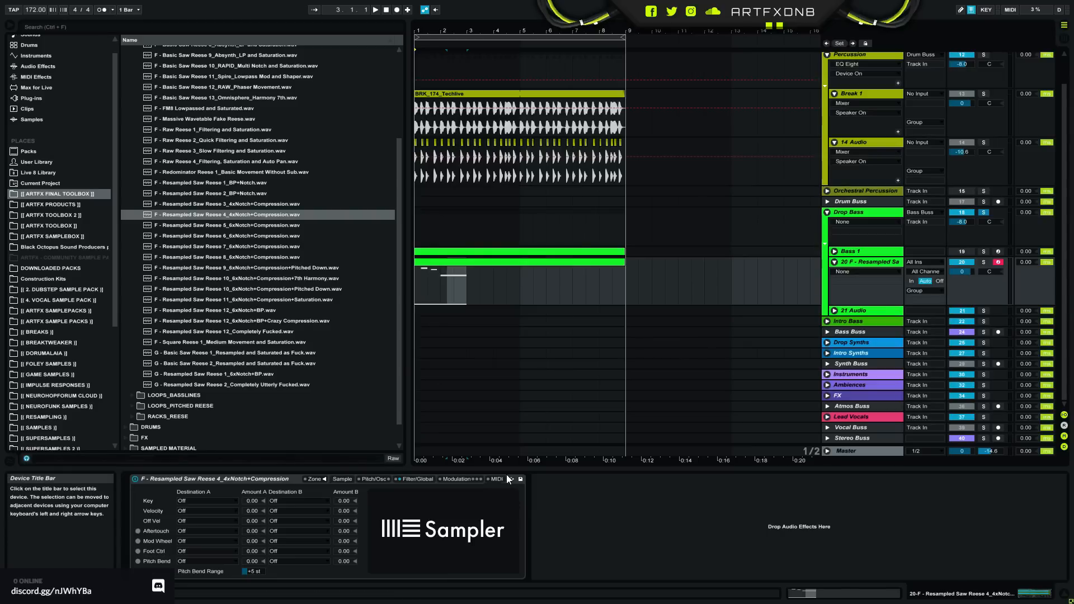
{"action": "left_click", "coordinate": [257, 572]}
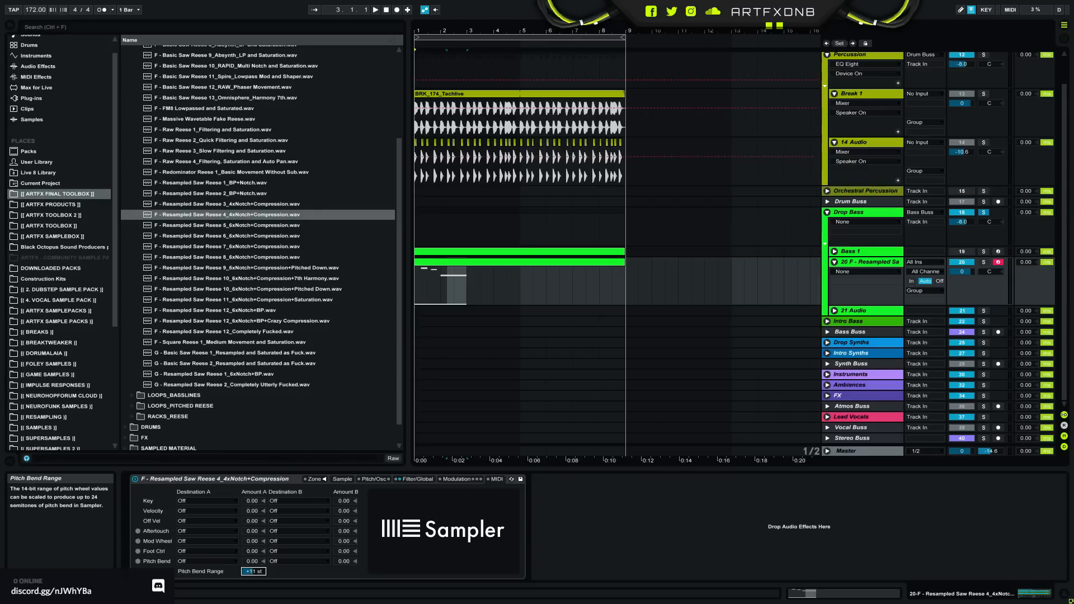
{"action": "left_click", "coordinate": [463, 480]}
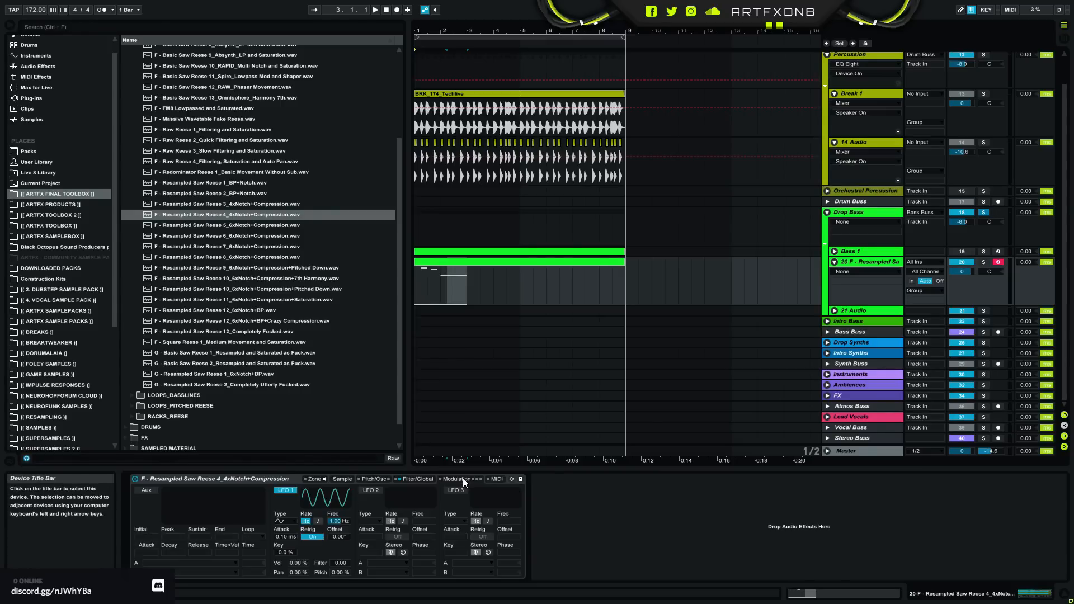
{"action": "left_click", "coordinate": [414, 480]}
{"action": "left_click", "coordinate": [507, 572]}
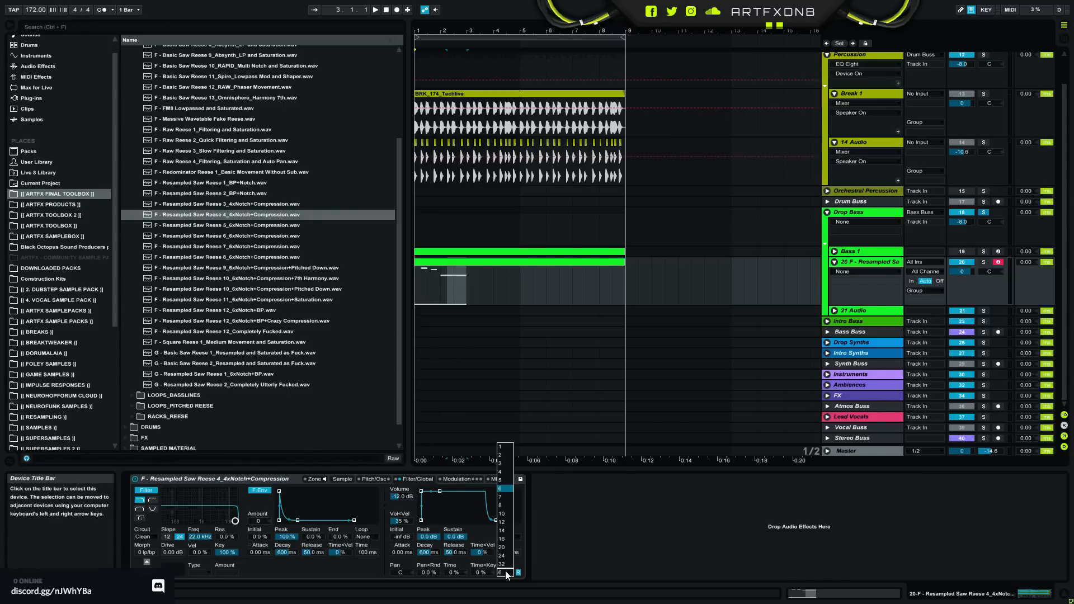
{"action": "left_click", "coordinate": [501, 448]}
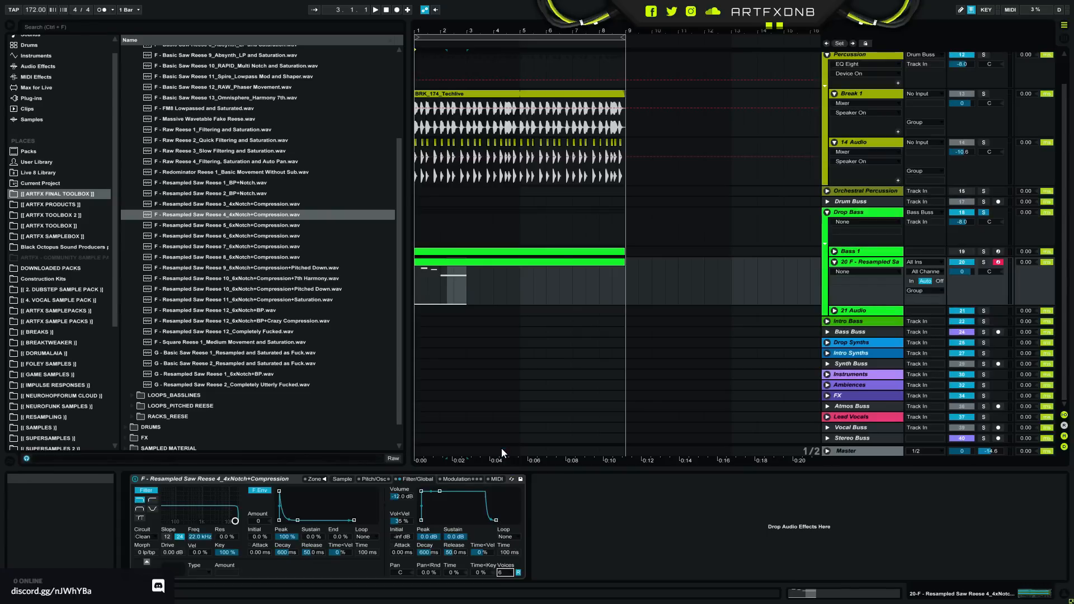
- Set Sampler's glide mode to Glide with a time of 126 ms and play the bass part from the start
{"action": "left_click", "coordinate": [373, 480]}
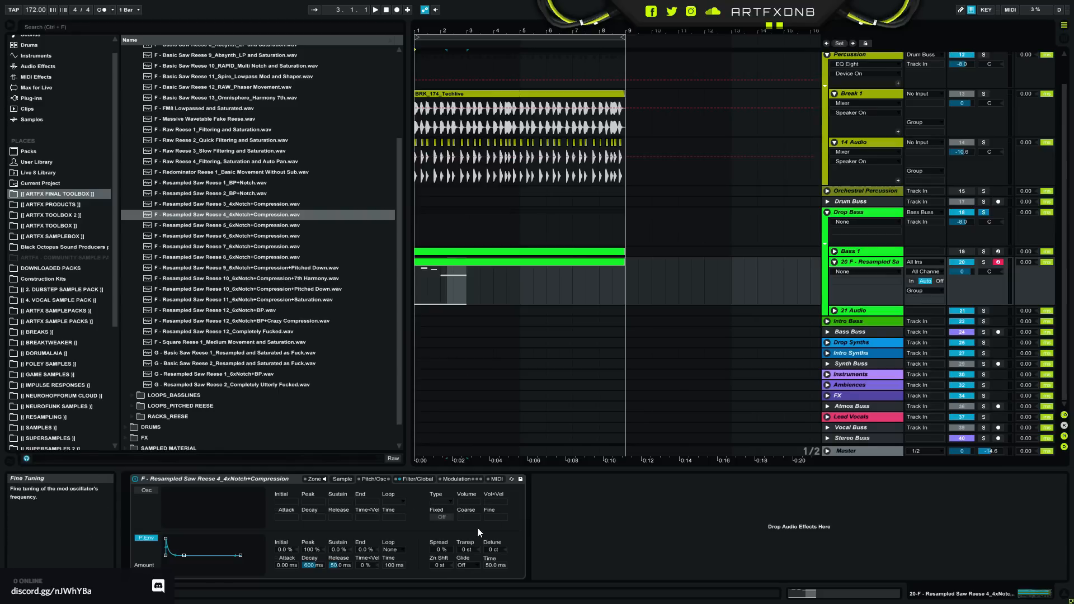
{"action": "left_click", "coordinate": [475, 565]}
{"action": "left_click", "coordinate": [472, 565]}
{"action": "left_click_drag", "start_coordinate": [493, 565], "coordinate": [493, 550]}
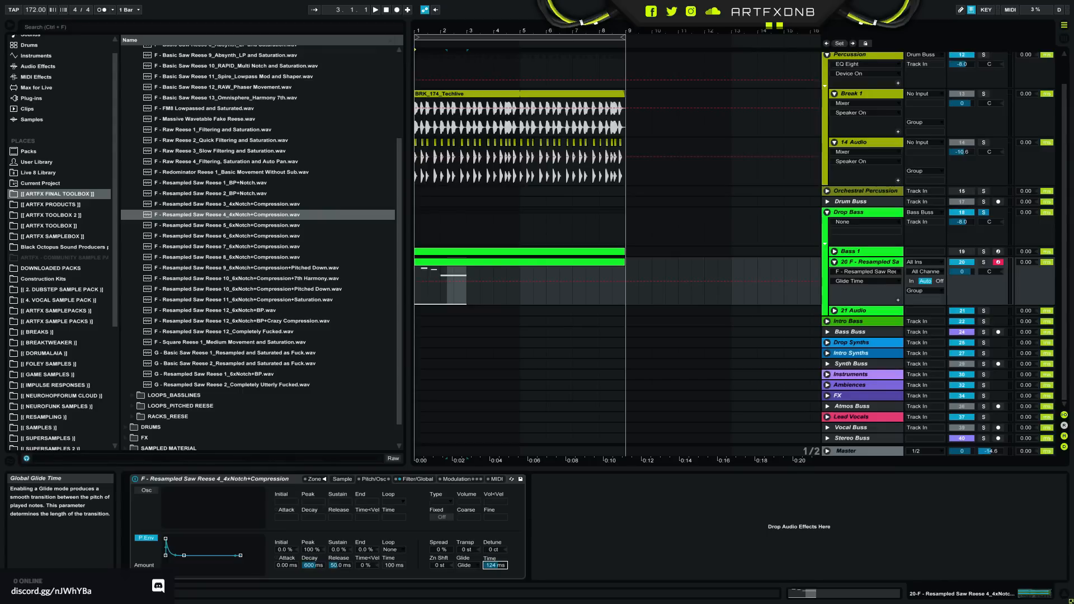
{"action": "left_click_drag", "start_coordinate": [497, 564], "coordinate": [496, 563]}
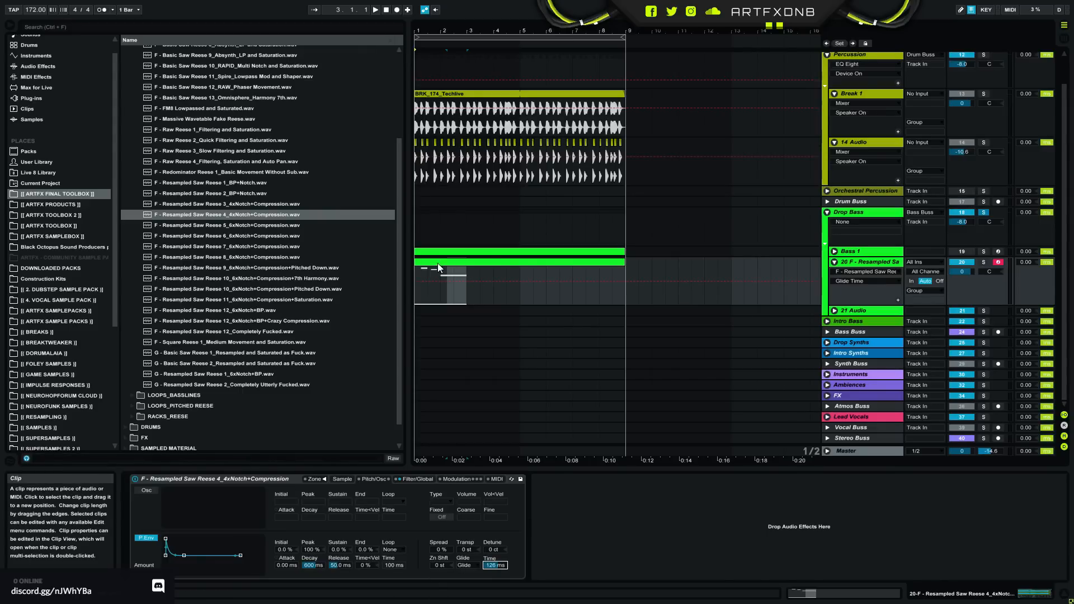
{"action": "left_click", "coordinate": [417, 271]}
{"action": "key", "text": "space"}
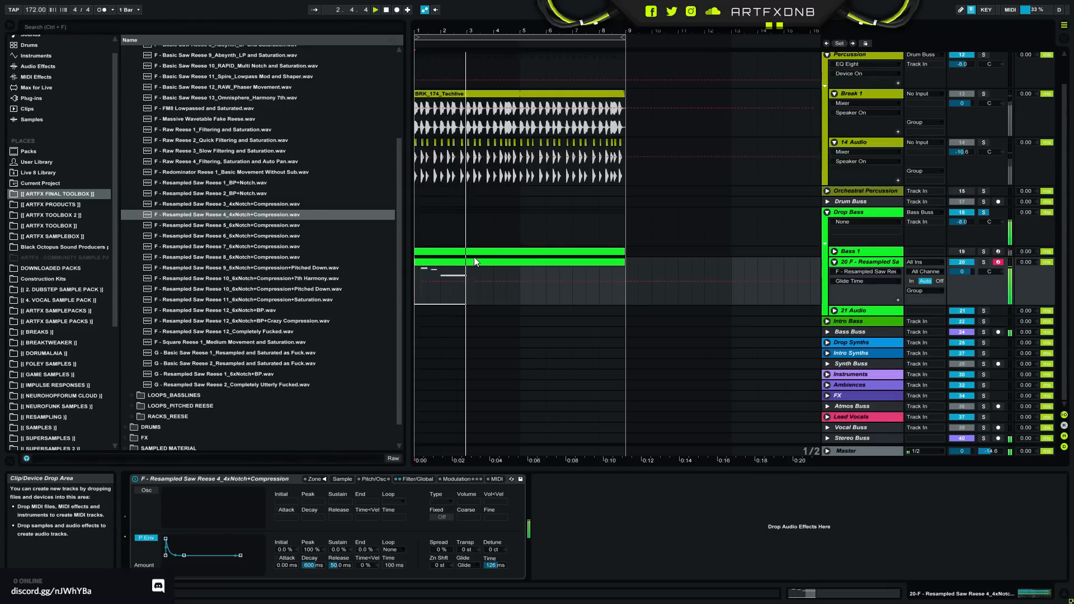
{"action": "key", "text": "space"}
- Link the sample start to the loop start, move the sustain loop to 83259–110553 and audition it
{"action": "left_click", "coordinate": [339, 479]}
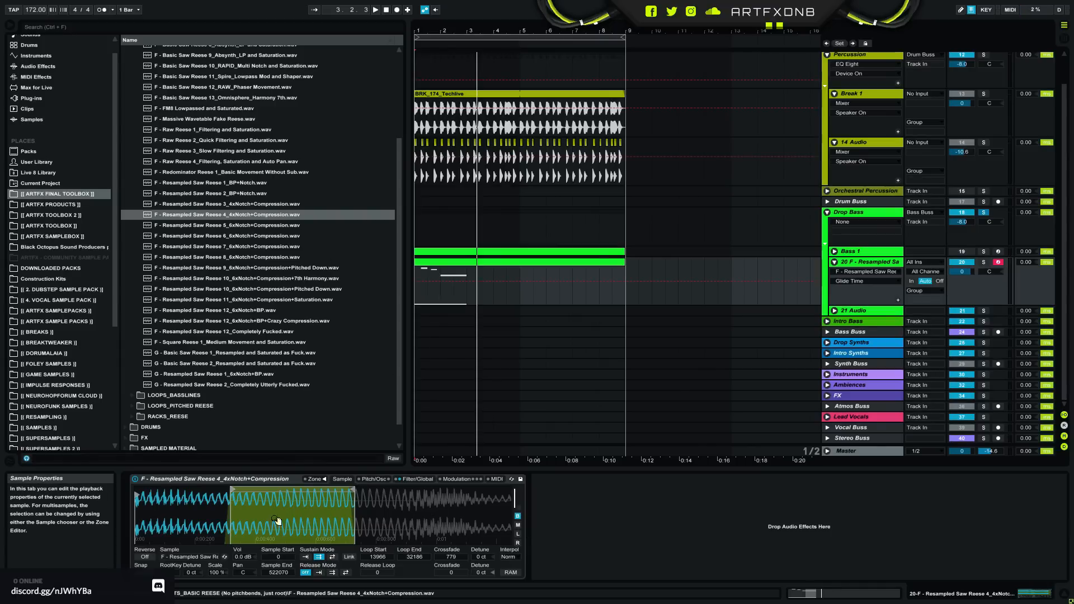
{"action": "scroll", "coordinate": [286, 524], "scroll_direction": "down", "scroll_amount": 3}
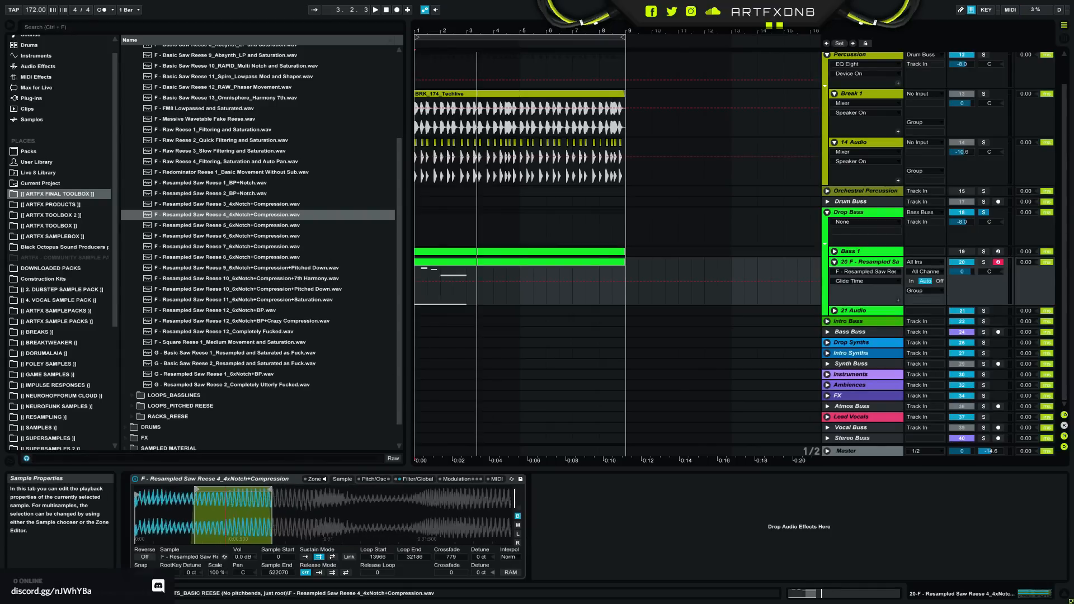
{"action": "left_click", "coordinate": [350, 557]}
{"action": "left_click_drag", "start_coordinate": [199, 491], "coordinate": [397, 493]}
{"action": "key", "text": "space"}
{"action": "key", "text": "space"}
{"action": "key", "text": "space"}
{"action": "key", "text": "space"}
{"action": "key", "text": "space"}
{"action": "key", "text": "space"}
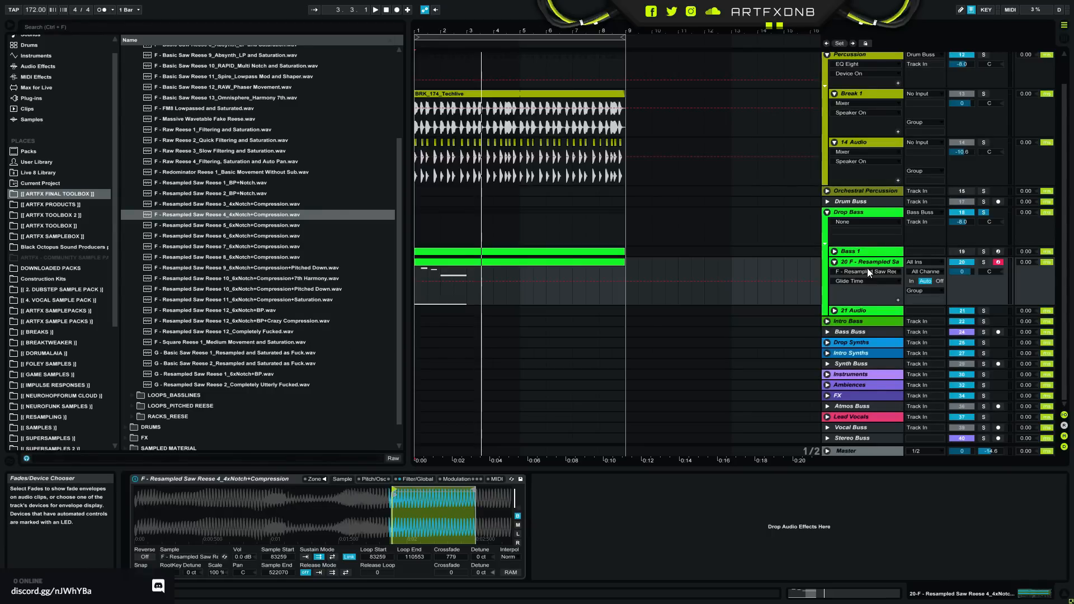
- Solo the resampled reese track and try the linked loop near the sample's end before moving it to 387353–415113
{"action": "left_click", "coordinate": [418, 297]}
{"action": "left_click", "coordinate": [984, 262]}
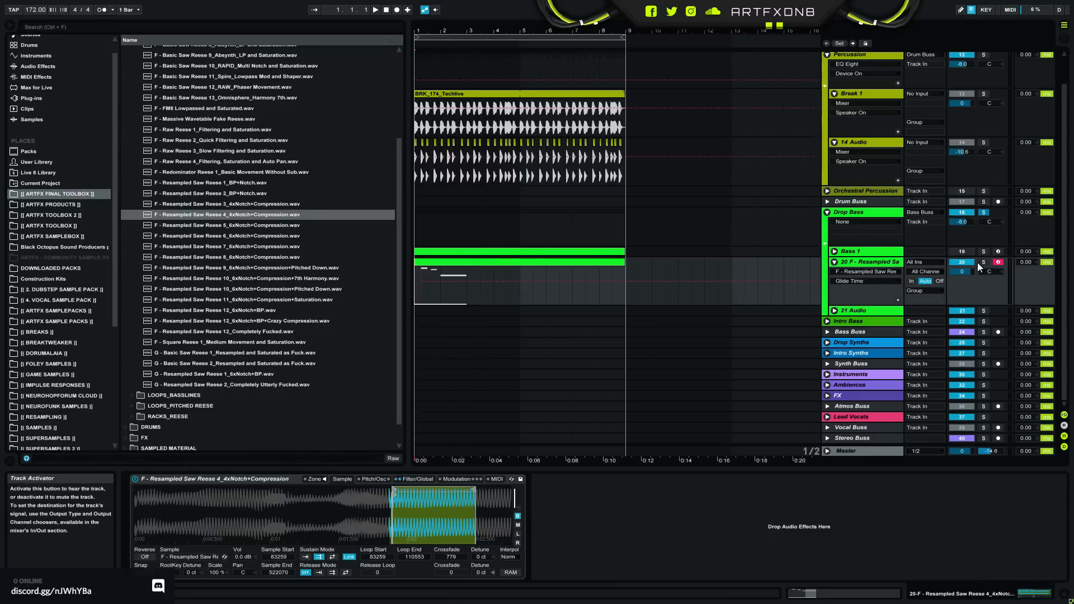
{"action": "key", "text": "space"}
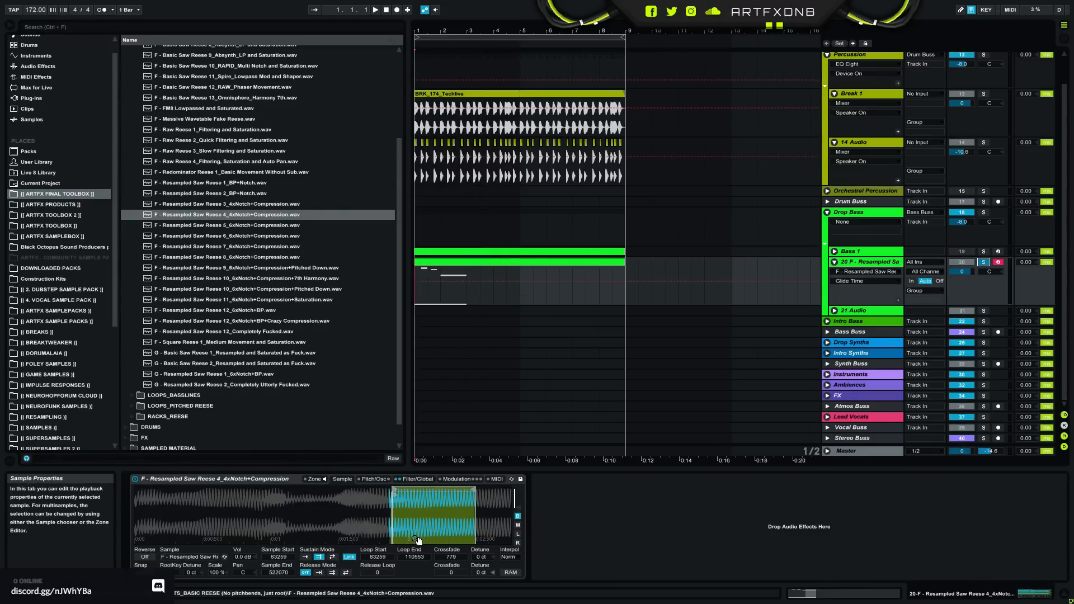
{"action": "left_click_drag", "start_coordinate": [439, 505], "coordinate": [206, 489]}
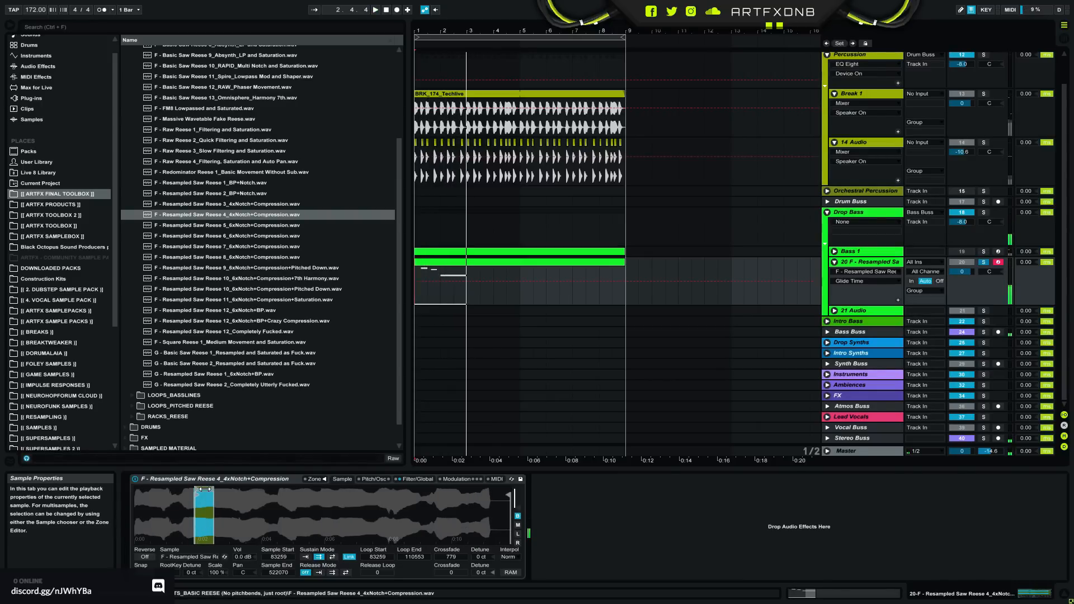
{"action": "left_click_drag", "start_coordinate": [203, 495], "coordinate": [485, 500]}
{"action": "key", "text": "space"}
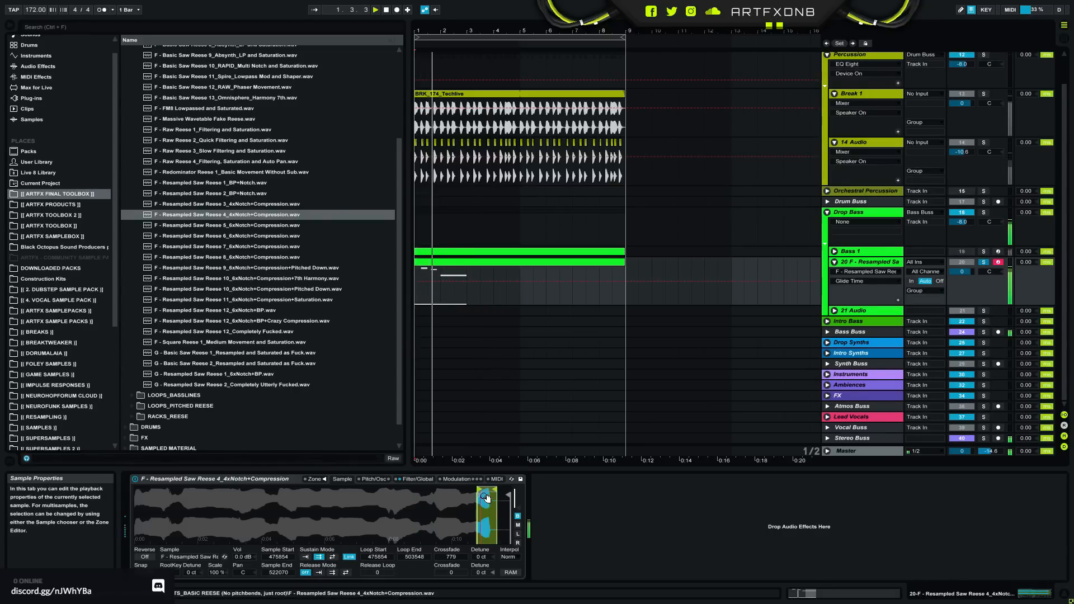
{"action": "left_click_drag", "start_coordinate": [484, 488], "coordinate": [422, 488]}
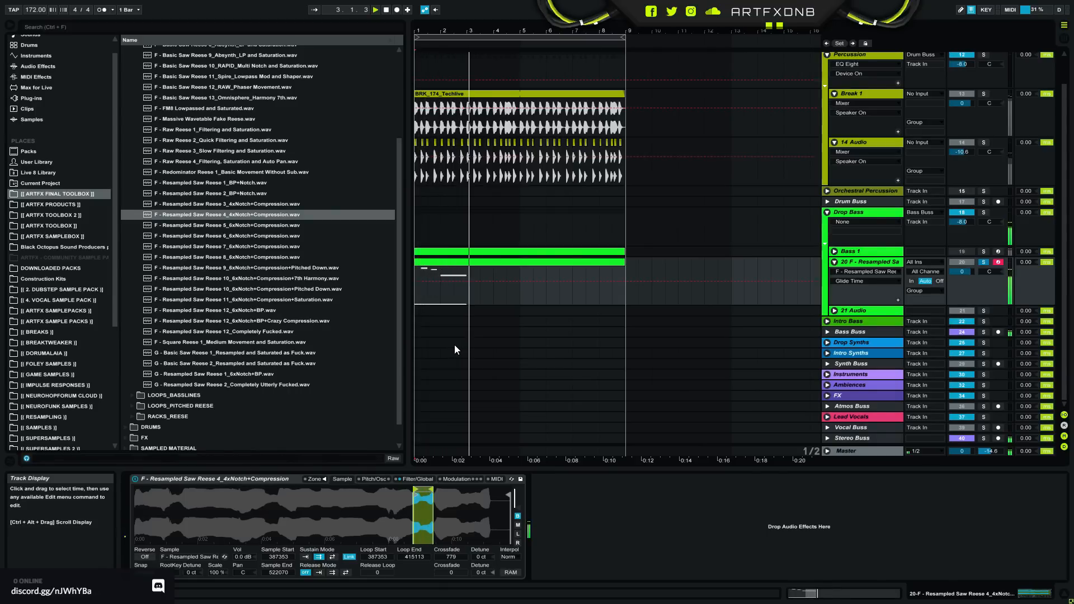
- Switch Sampler's filter to notch and lower its cutoff frequency to about 338 Hz
{"action": "left_click", "coordinate": [418, 479]}
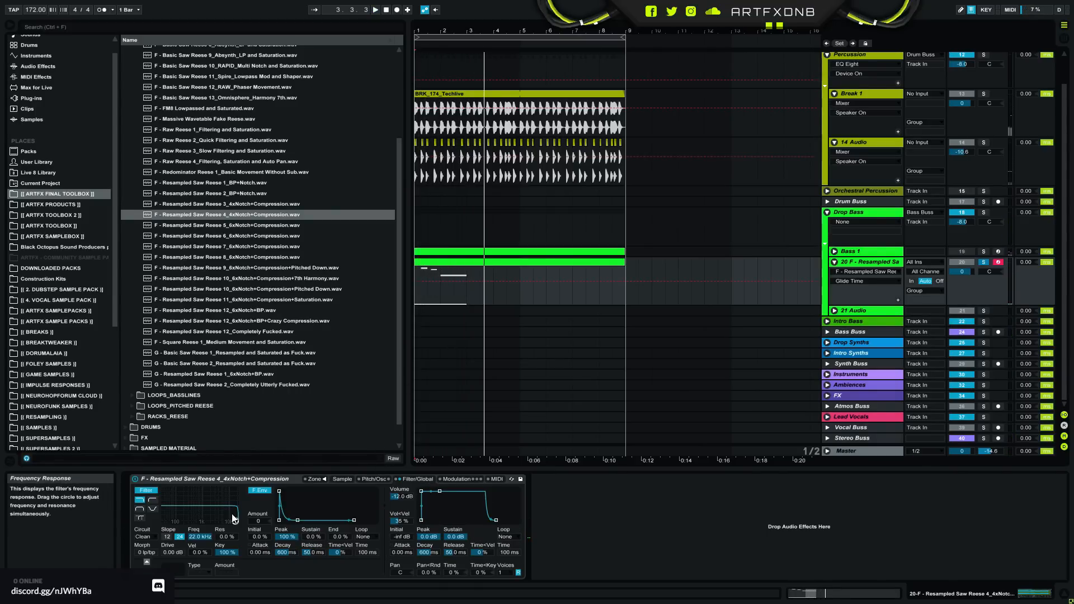
{"action": "left_click", "coordinate": [152, 508]}
{"action": "left_click_drag", "start_coordinate": [199, 536], "coordinate": [199, 592]}
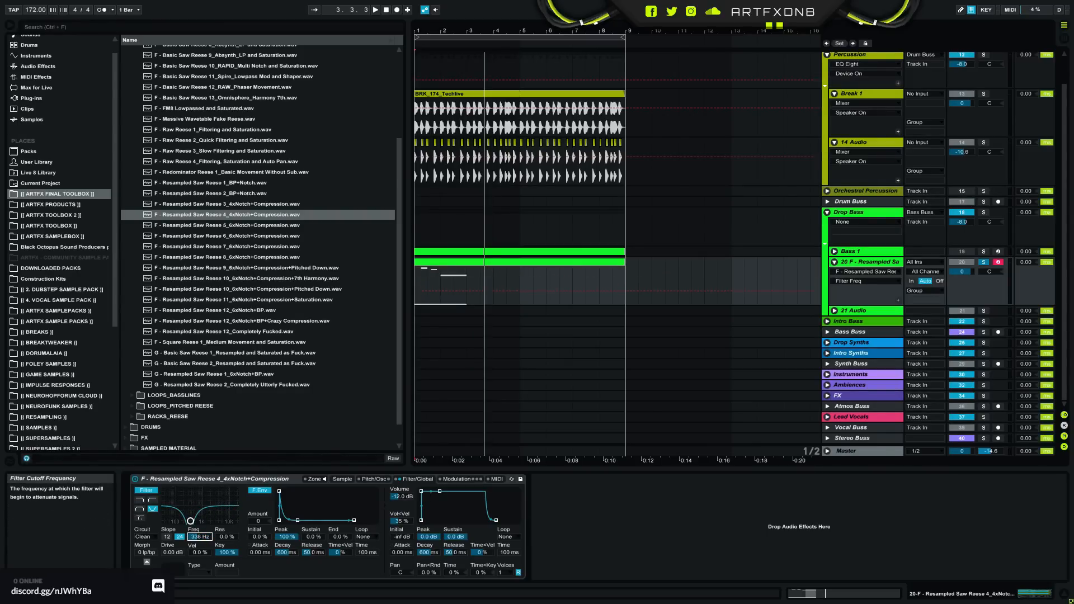
- Draw rising and falling Filter Freq automation across the first two bars of the bass part and play it back
{"action": "left_click", "coordinate": [423, 294]}
{"action": "left_click_drag", "start_coordinate": [419, 291], "coordinate": [420, 278]}
{"action": "left_click_drag", "start_coordinate": [428, 31], "coordinate": [427, 159]}
{"action": "left_click_drag", "start_coordinate": [437, 276], "coordinate": [641, 283]}
{"action": "key", "text": "space"}
{"action": "key", "text": "space"}
{"action": "key", "text": "space"}
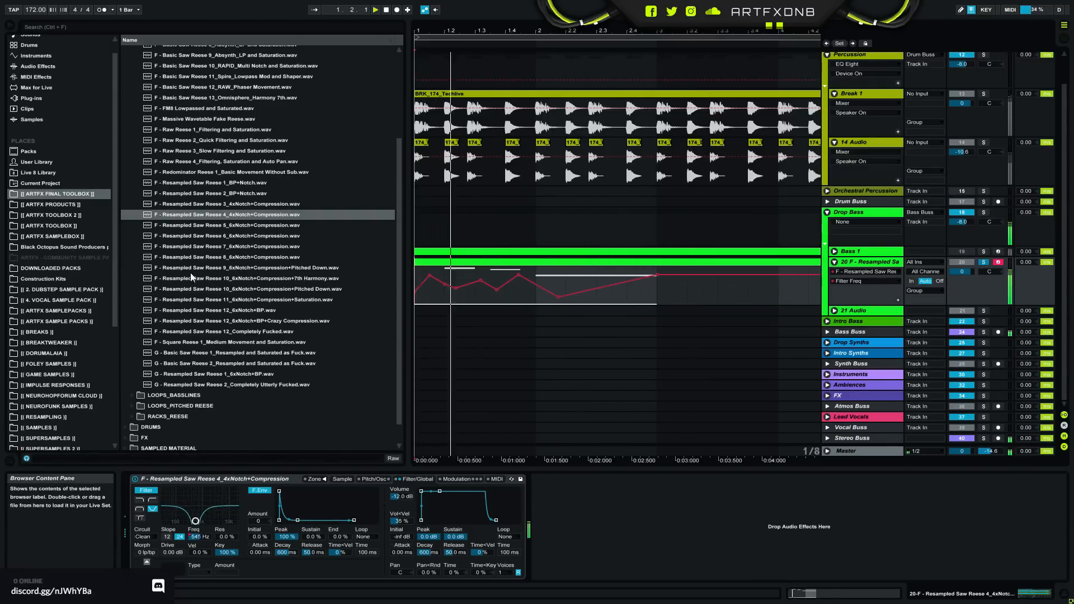
- Reshape the Filter Freq automation to peak at the start of bar 2 and fall to about 90 Hz at bar 3
{"action": "left_click_drag", "start_coordinate": [496, 291], "coordinate": [538, 270]}
{"action": "left_click_drag", "start_coordinate": [657, 274], "coordinate": [657, 298]}
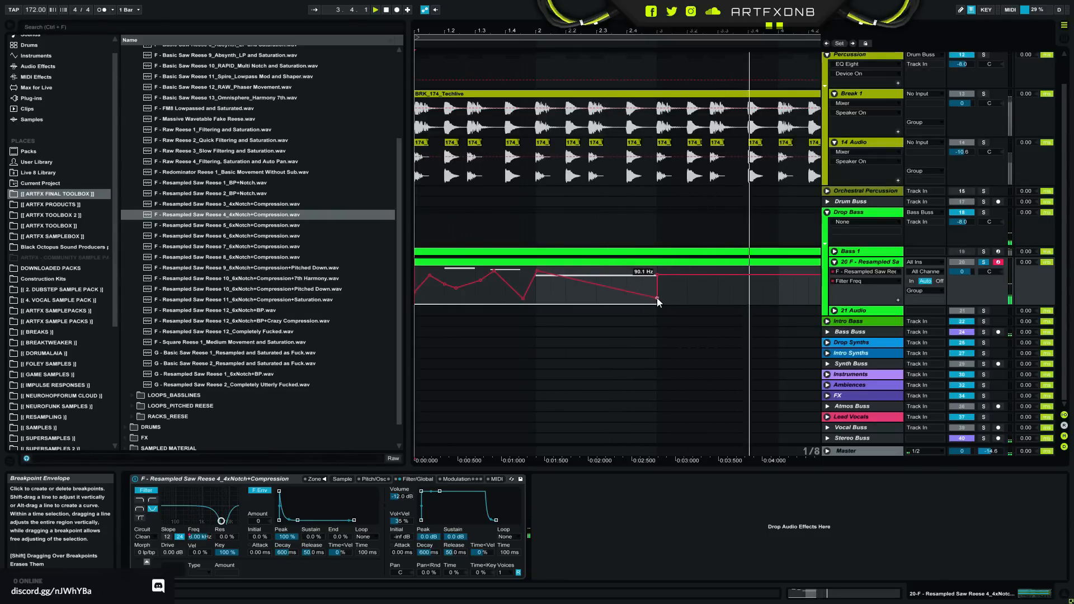
{"action": "left_click", "coordinate": [658, 274]}
{"action": "key", "text": "space"}
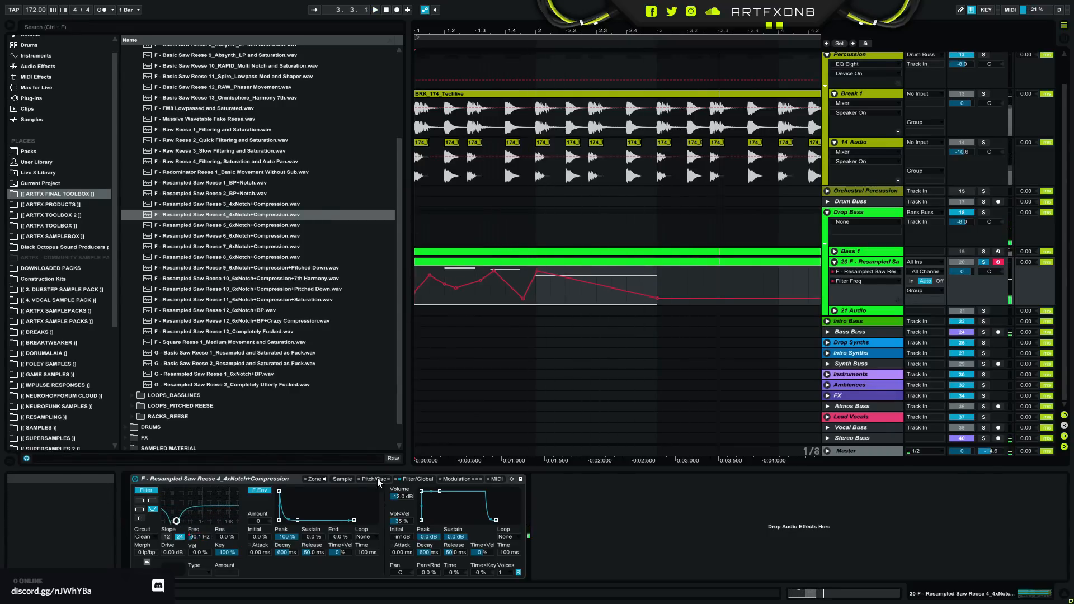
- Raise Sampler's pitch envelope amount, shorten the envelope's decay to about 245 ms and play the bass part
{"action": "left_click", "coordinate": [341, 480]}
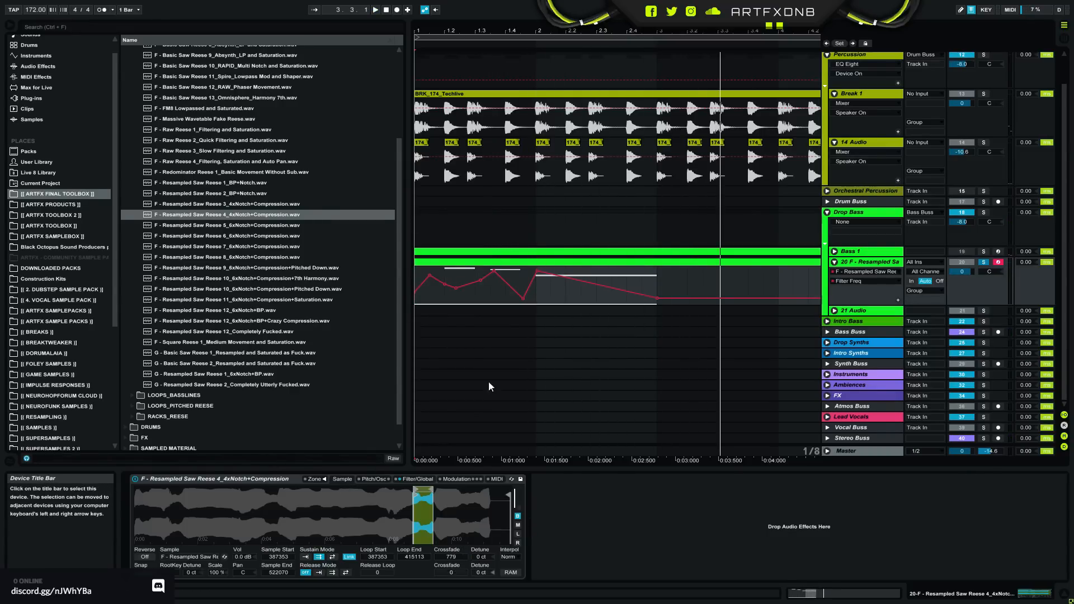
{"action": "left_click", "coordinate": [370, 479]}
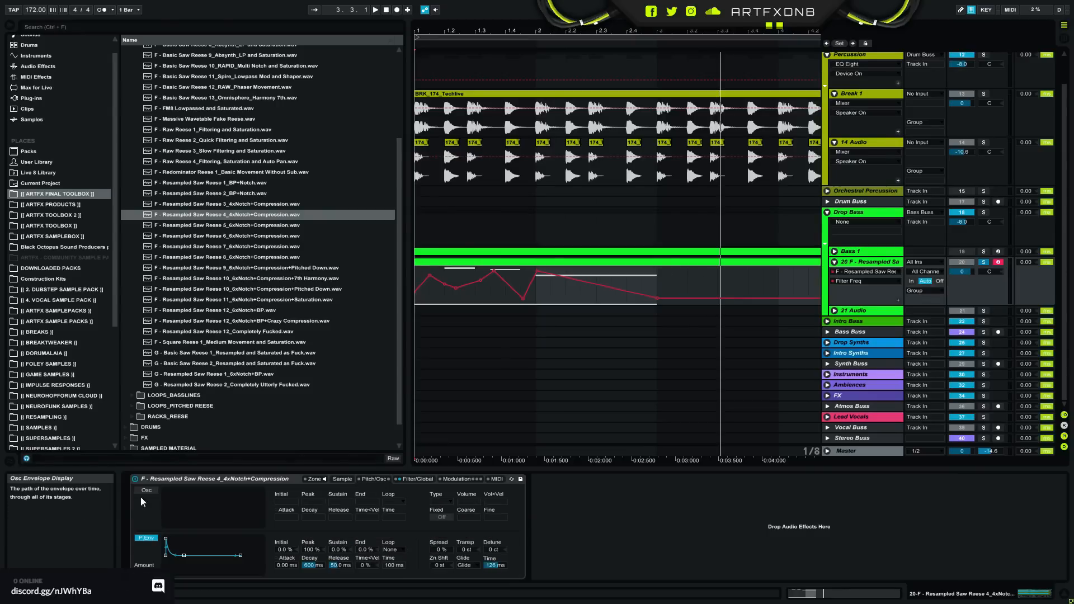
{"action": "left_click_drag", "start_coordinate": [145, 573], "coordinate": [144, 561]}
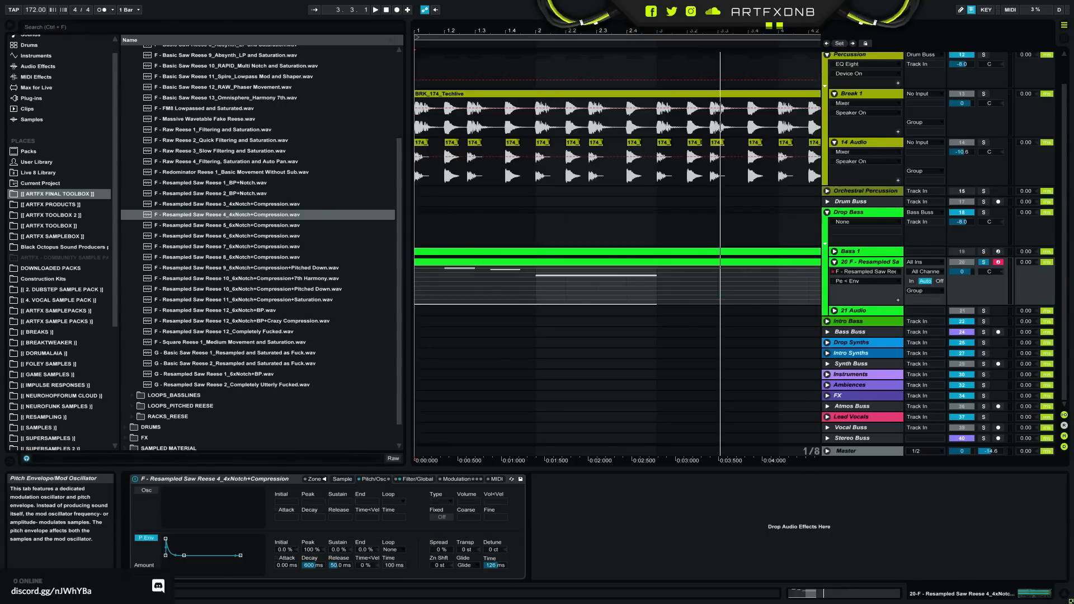
{"action": "left_click_drag", "start_coordinate": [324, 564], "coordinate": [324, 592]}
{"action": "key", "text": "space"}
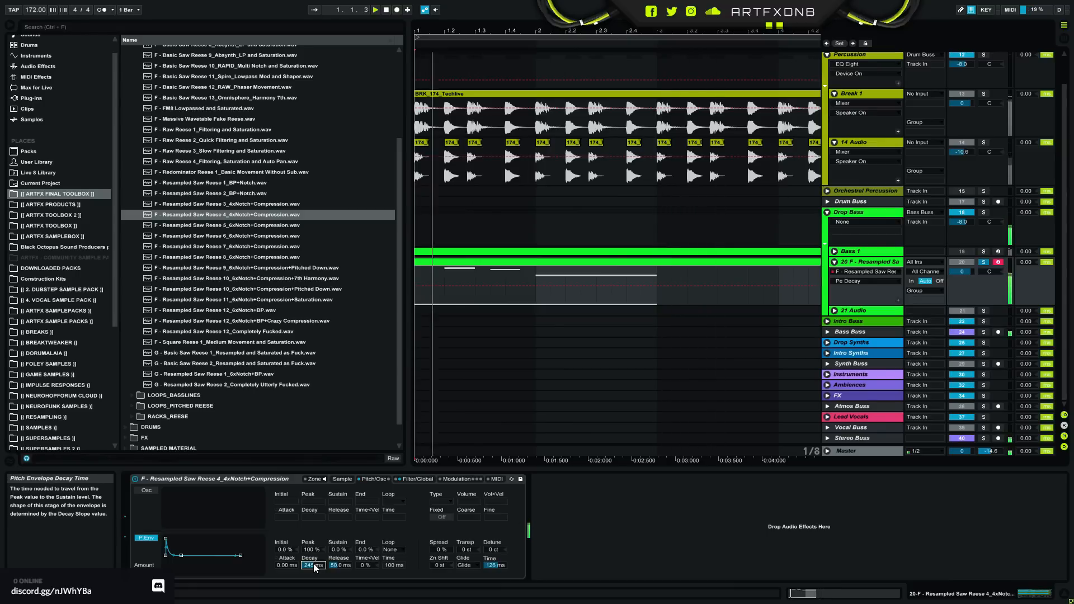
- Move the linked sample loop to start at 244355, extend its end to 278822 and play the bass part back
{"action": "left_click", "coordinate": [342, 479]}
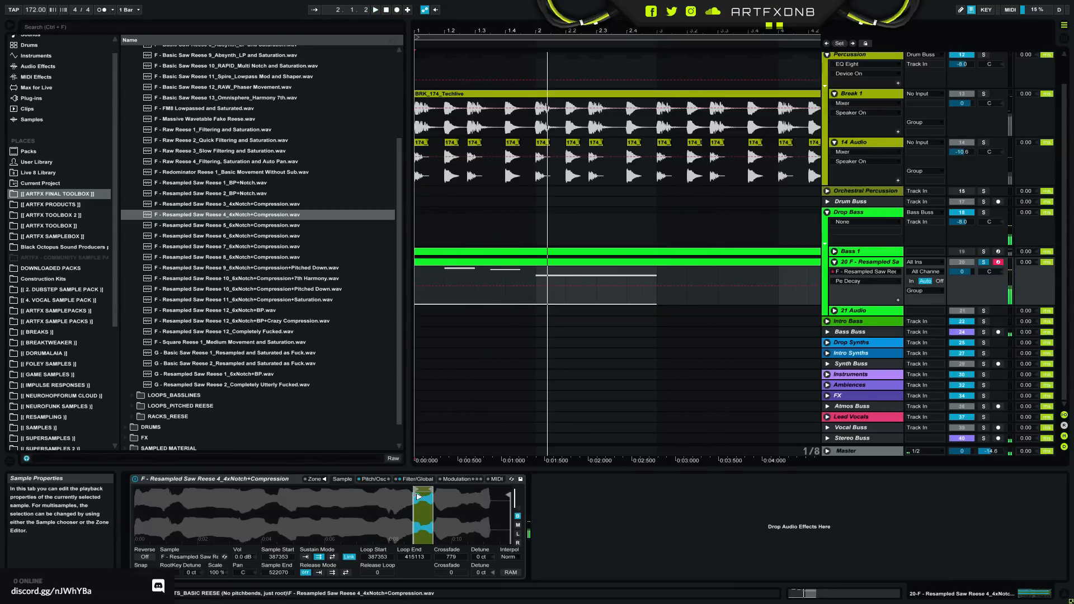
{"action": "left_click_drag", "start_coordinate": [419, 497], "coordinate": [320, 507]}
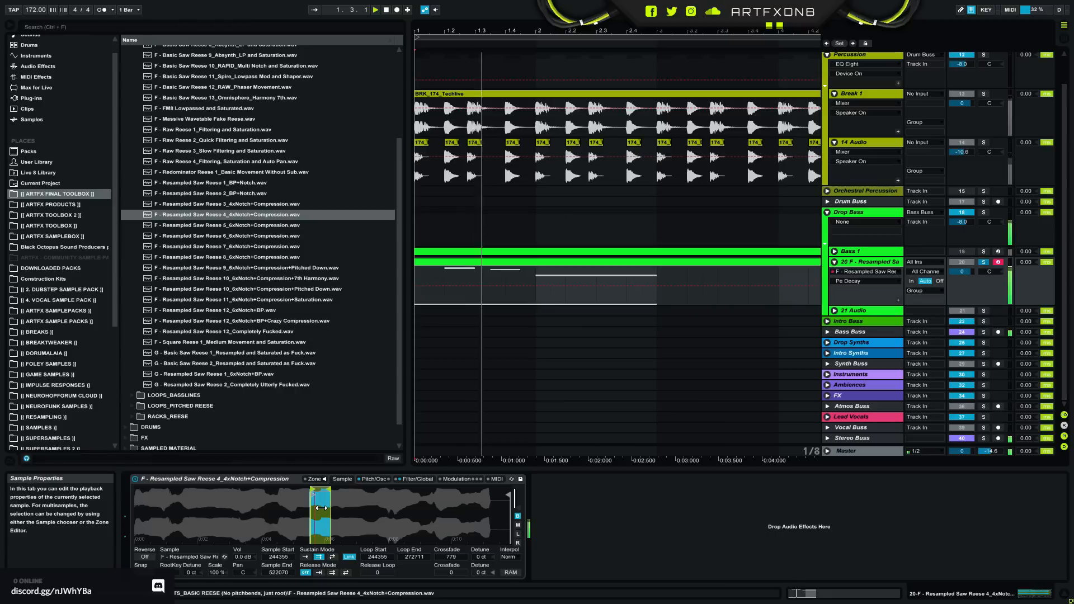
{"action": "key", "text": "space"}
{"action": "left_click_drag", "start_coordinate": [328, 491], "coordinate": [332, 492]}
{"action": "key", "text": "space"}
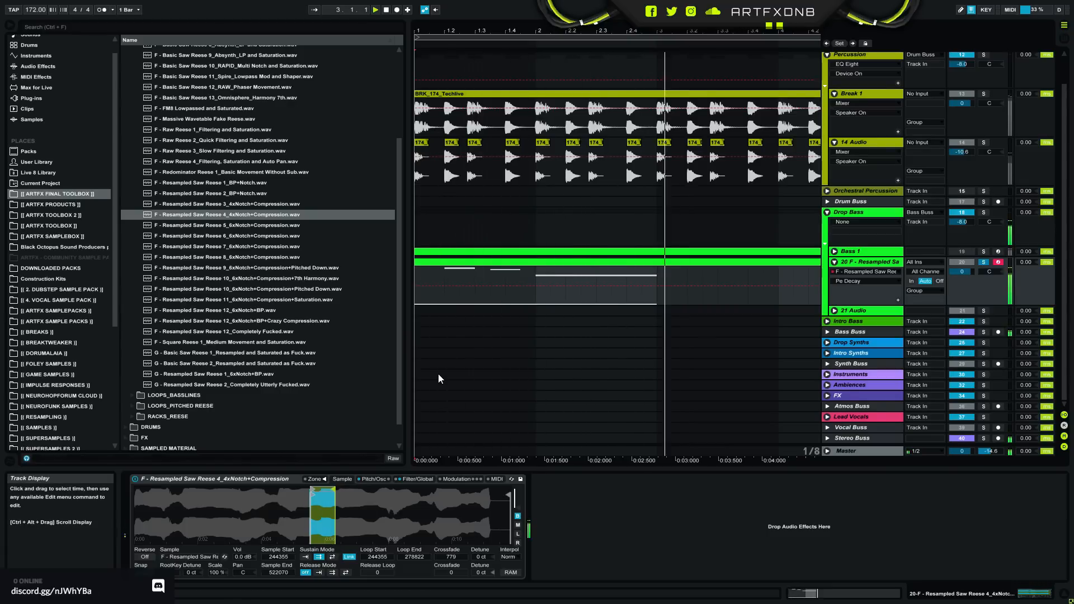
- Replace Sampler's sample with F - Resampled Saw Reese 5_6xNotch+Compression.wav and audition it
{"action": "left_click", "coordinate": [242, 226]}
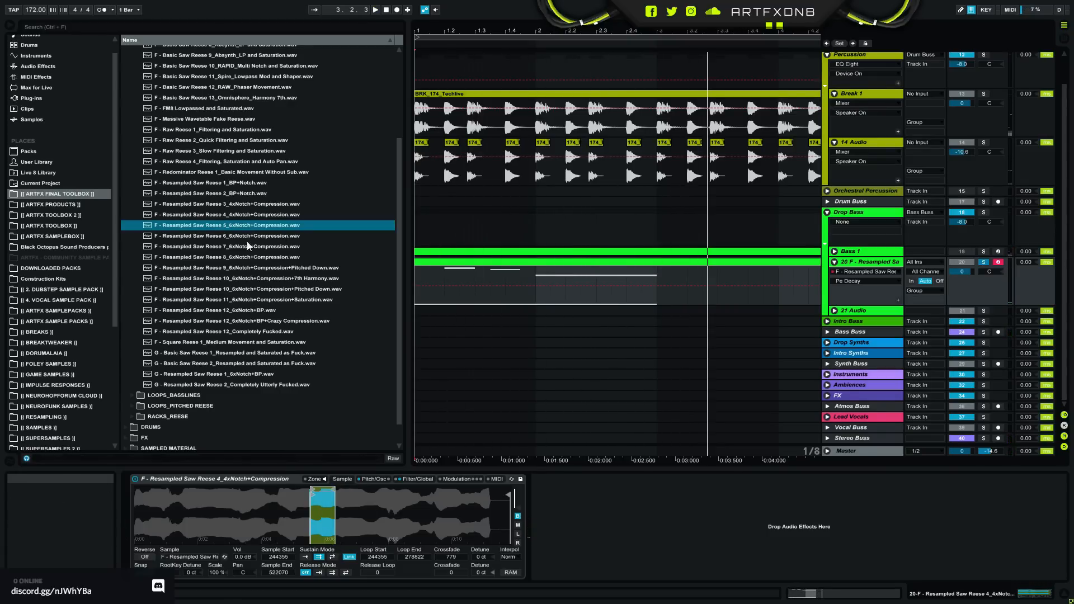
{"action": "left_click_drag", "start_coordinate": [274, 524], "coordinate": [275, 523]}
{"action": "key", "text": "space"}
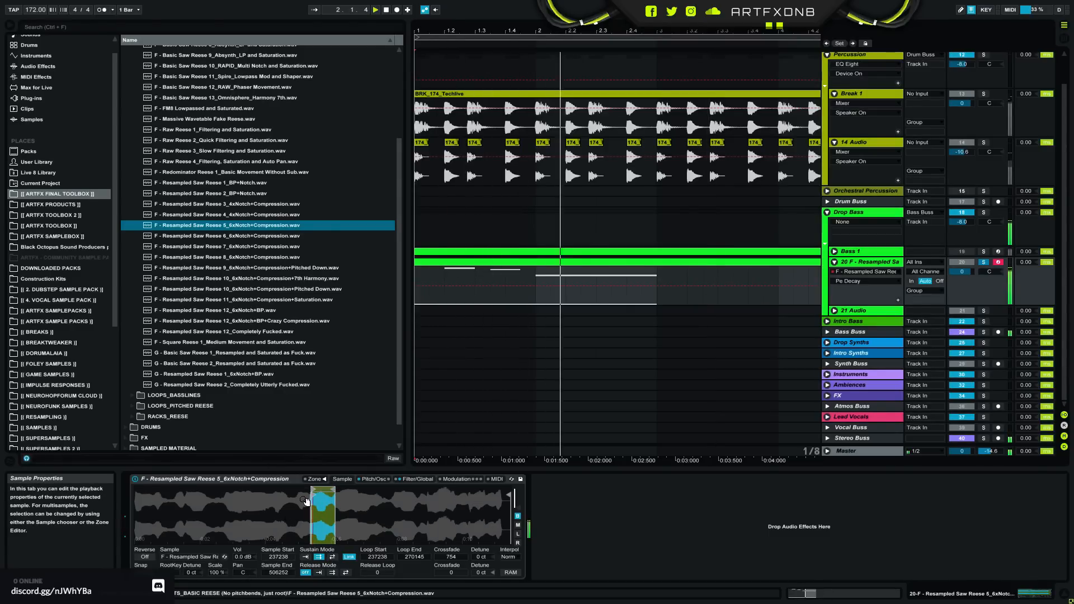
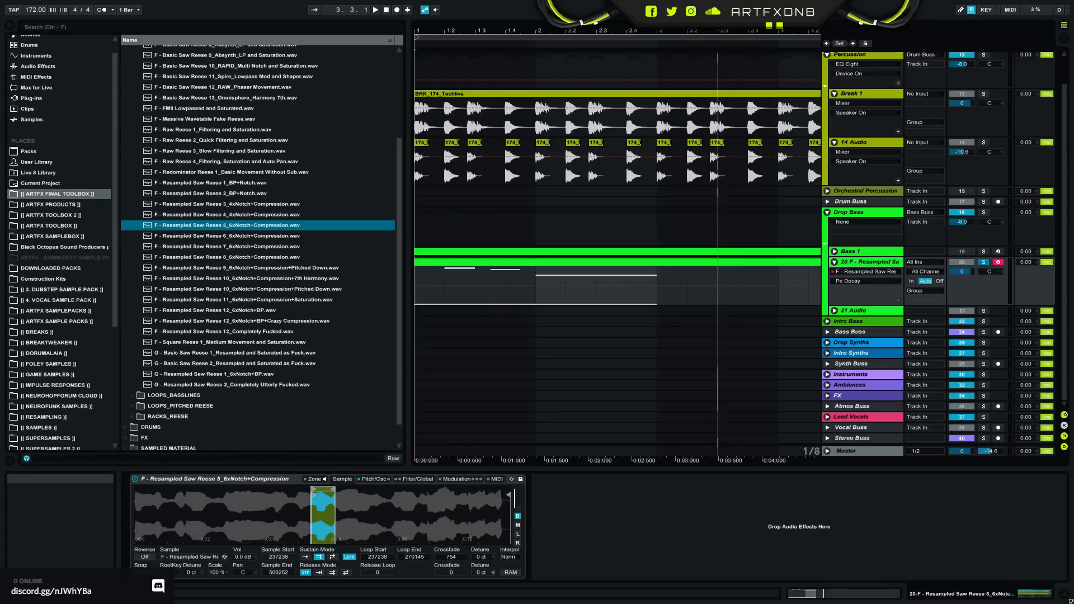
- Move the linked sample loop to start at 254756 and extend its end to 505333
{"action": "left_click_drag", "start_coordinate": [319, 495], "coordinate": [377, 562]}
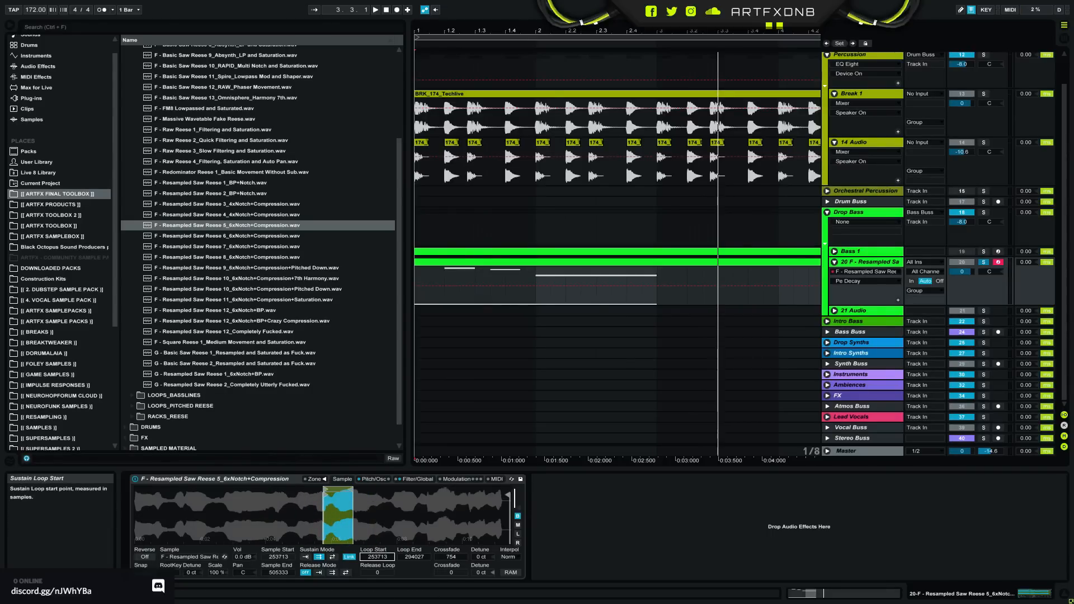
{"action": "left_click", "coordinate": [496, 479]}
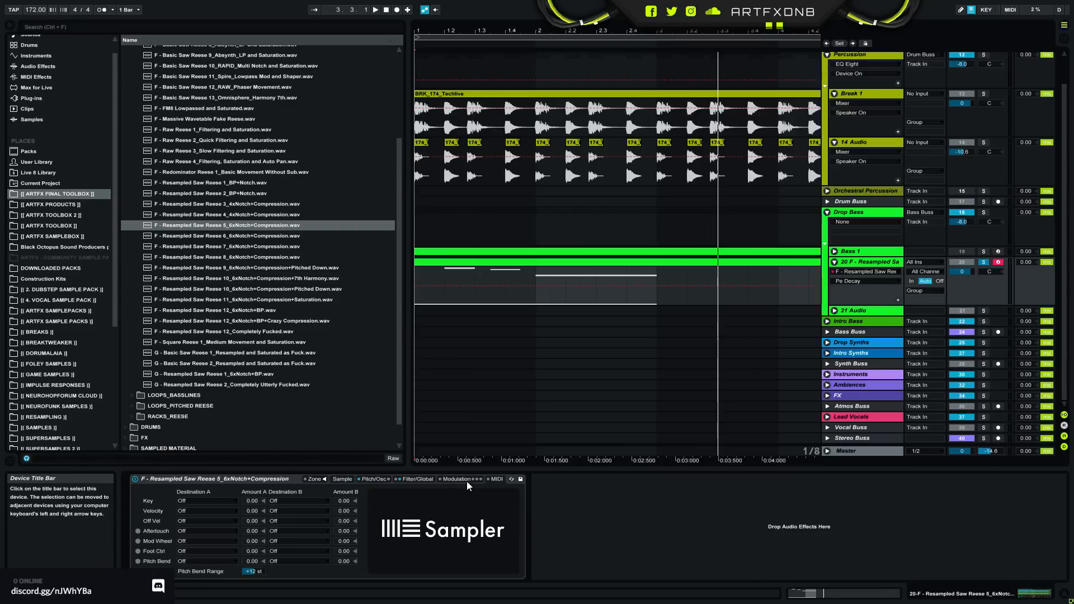
{"action": "left_click", "coordinate": [293, 501]}
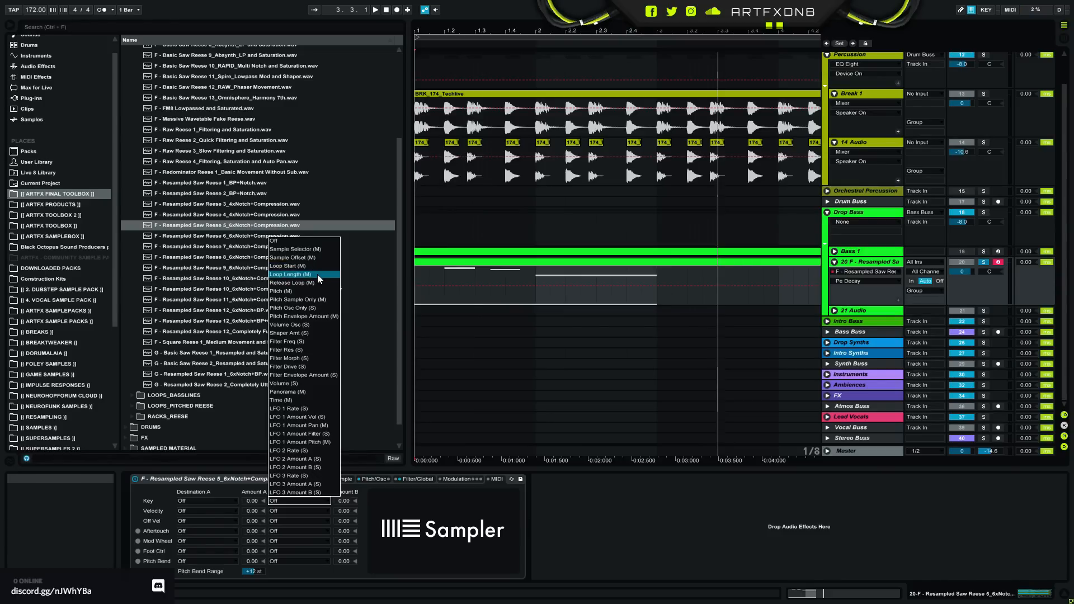
{"action": "left_click", "coordinate": [379, 481]}
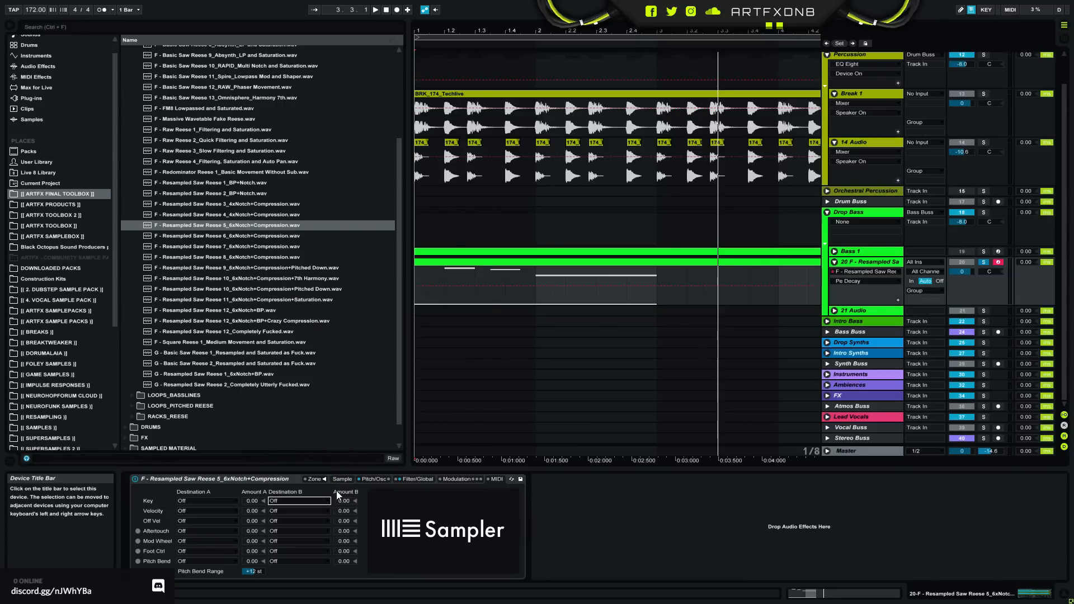
{"action": "left_click", "coordinate": [342, 479]}
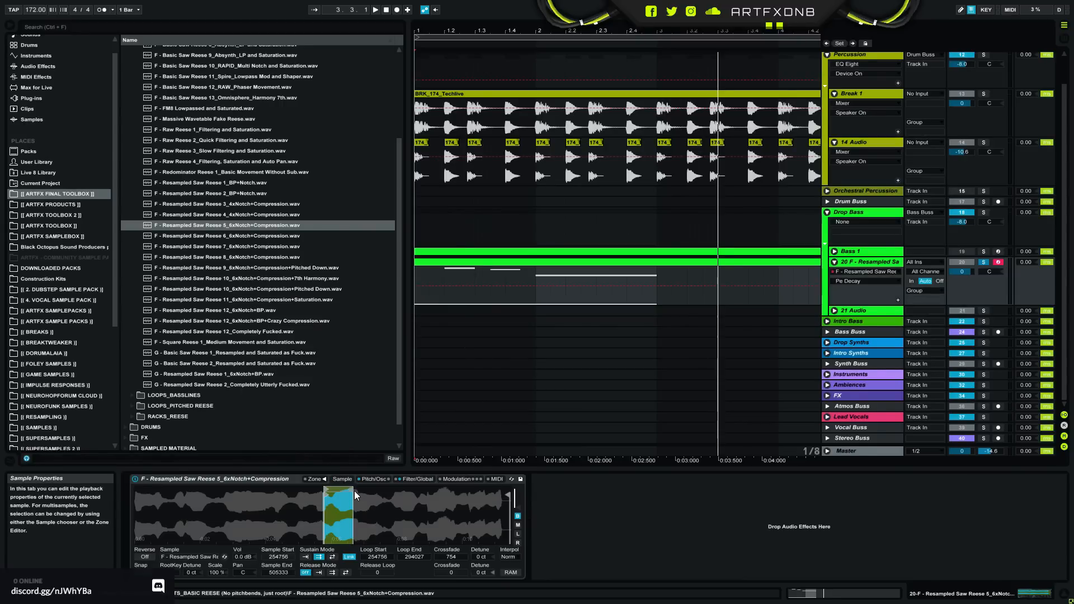
{"action": "left_click_drag", "start_coordinate": [360, 490], "coordinate": [509, 490]}
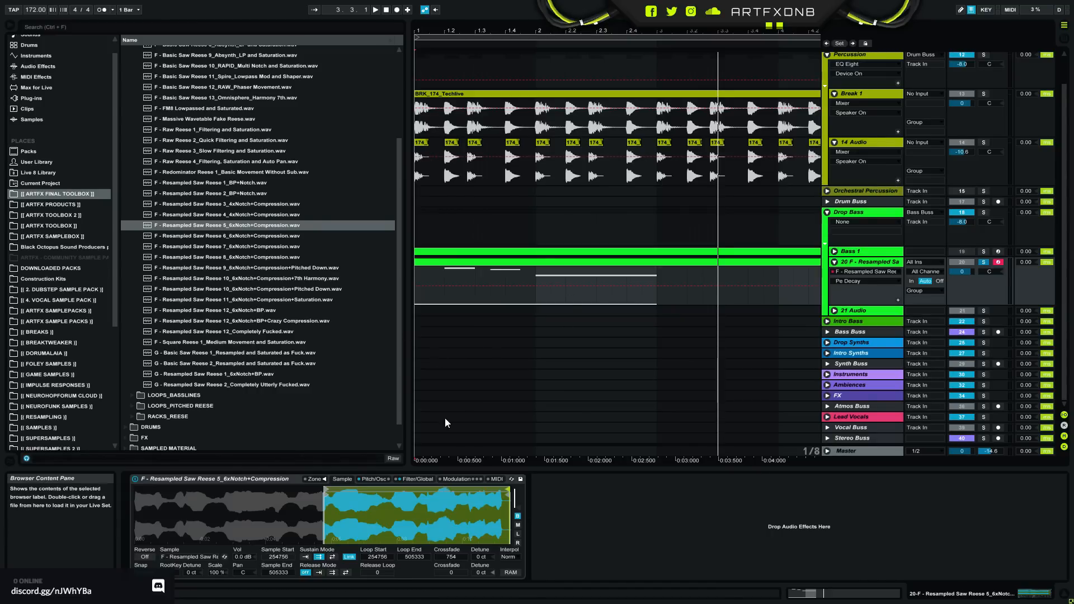
- Route Sampler's Mod Wheel to Loop Length with an amount of 100
{"action": "left_click", "coordinate": [476, 481]}
{"action": "left_click", "coordinate": [496, 479]}
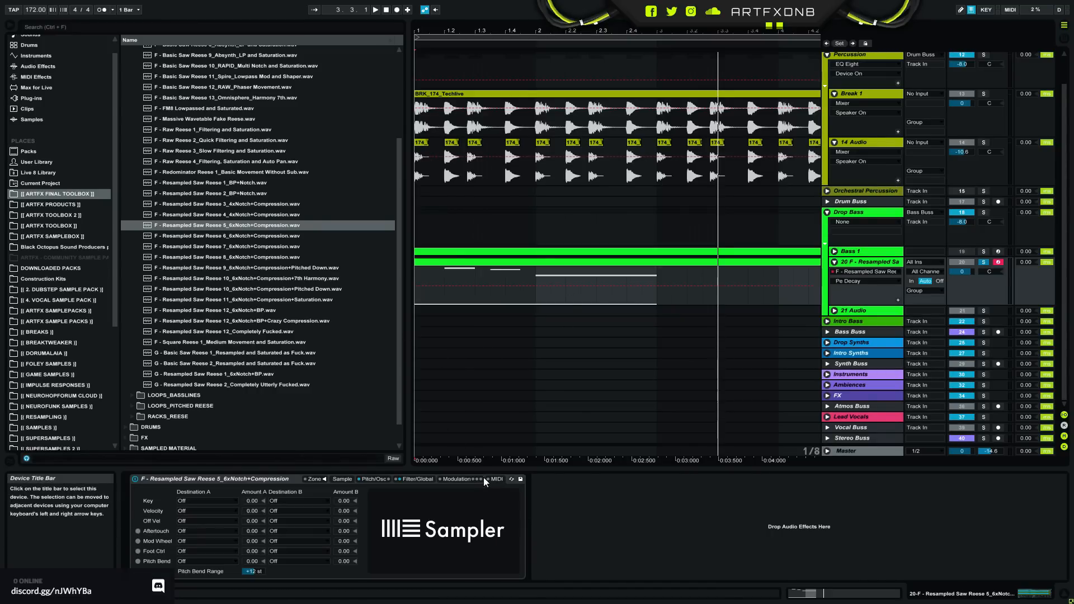
{"action": "left_click", "coordinate": [197, 542]}
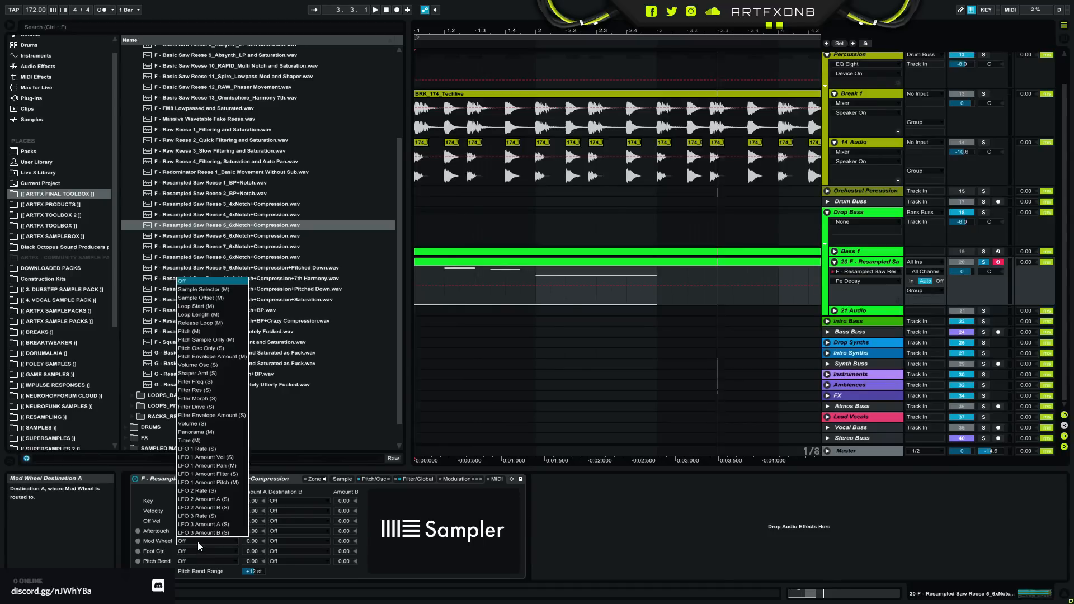
{"action": "left_click", "coordinate": [218, 316]}
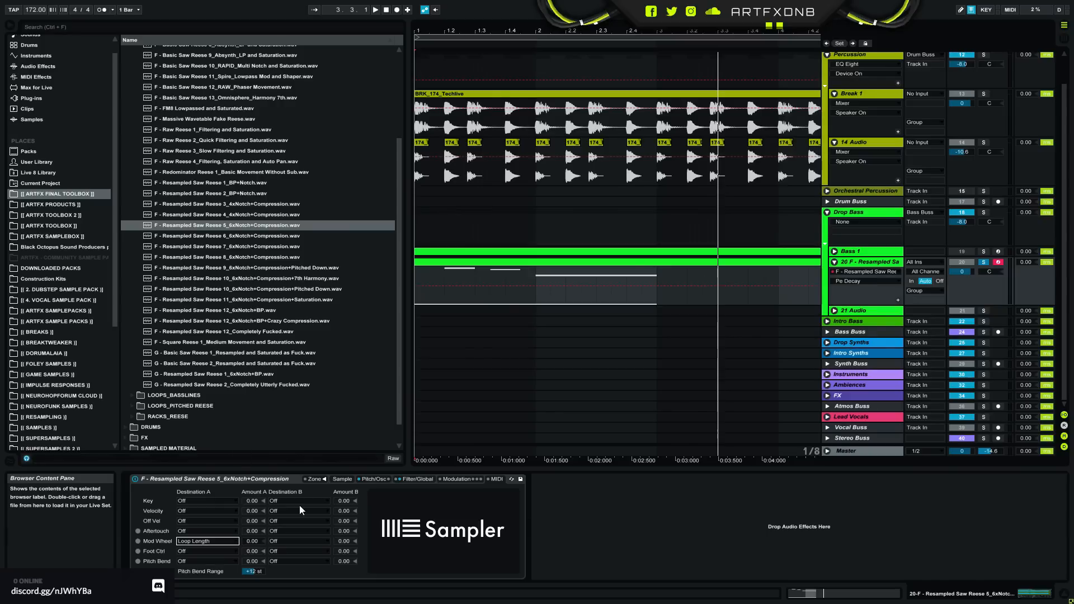
{"action": "left_click_drag", "start_coordinate": [257, 540], "coordinate": [252, 517]}
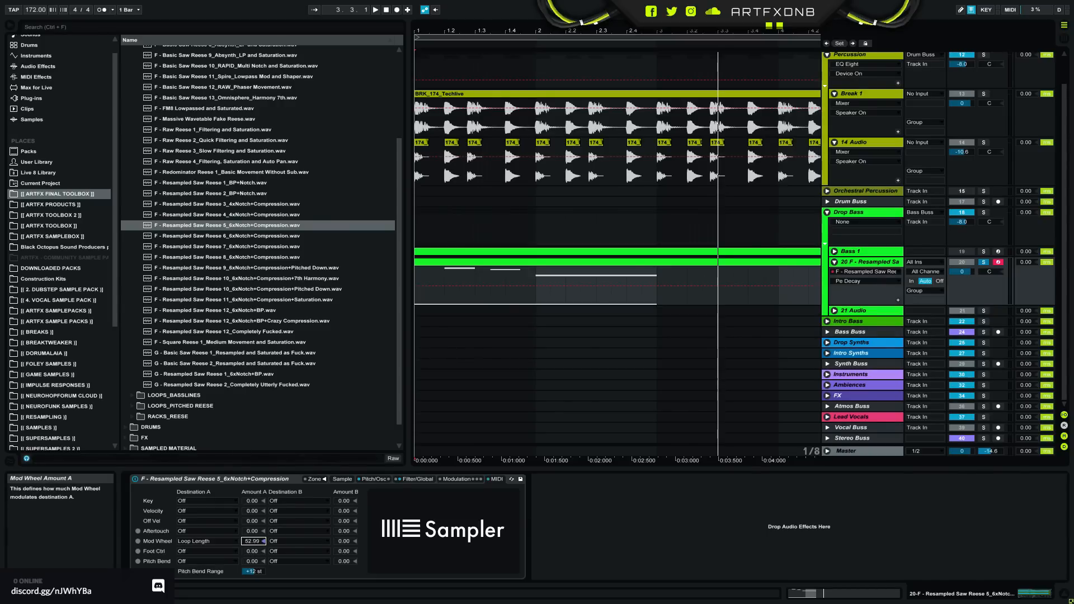
{"action": "left_click", "coordinate": [343, 478]}
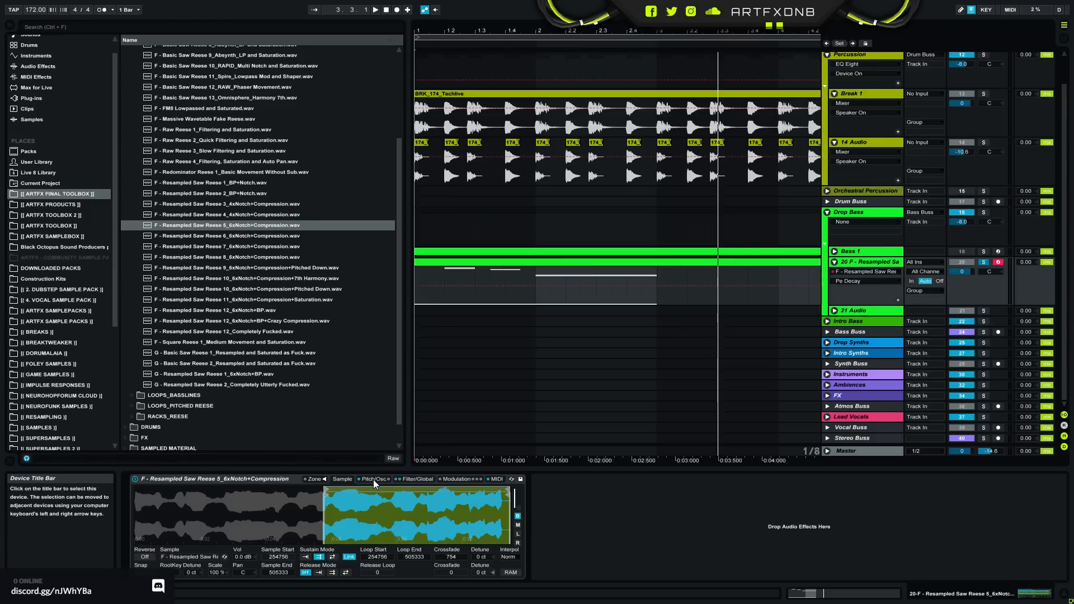
- Open the bass clip and show its MIDI controller envelope for 1 - Modulation
{"action": "left_click", "coordinate": [541, 262]}
{"action": "double_click", "coordinate": [542, 261]}
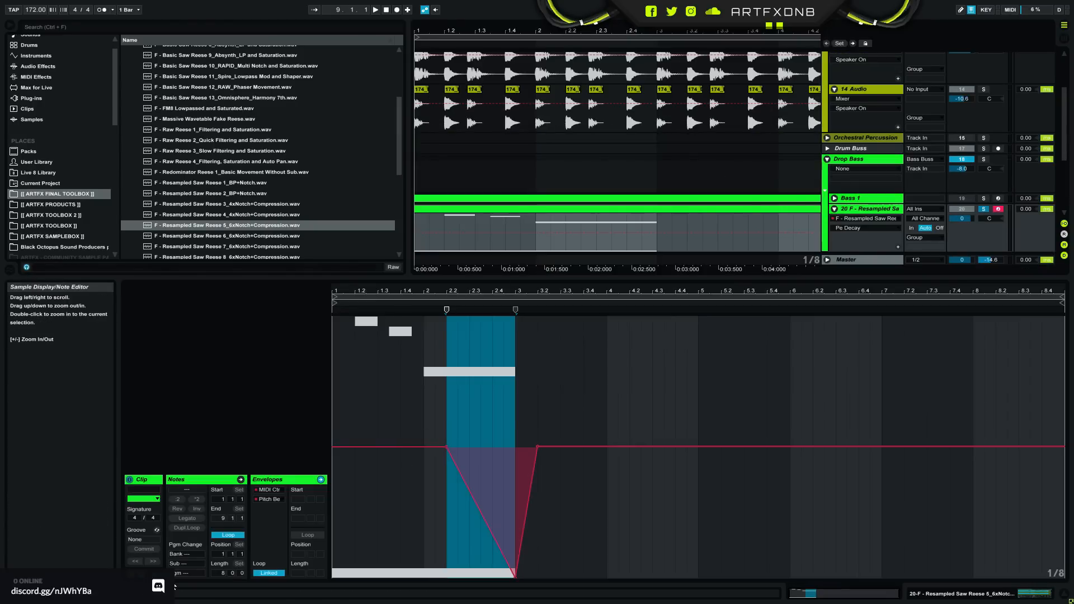
{"action": "left_click", "coordinate": [267, 488]}
{"action": "left_click", "coordinate": [276, 497]}
{"action": "left_click", "coordinate": [276, 497]}
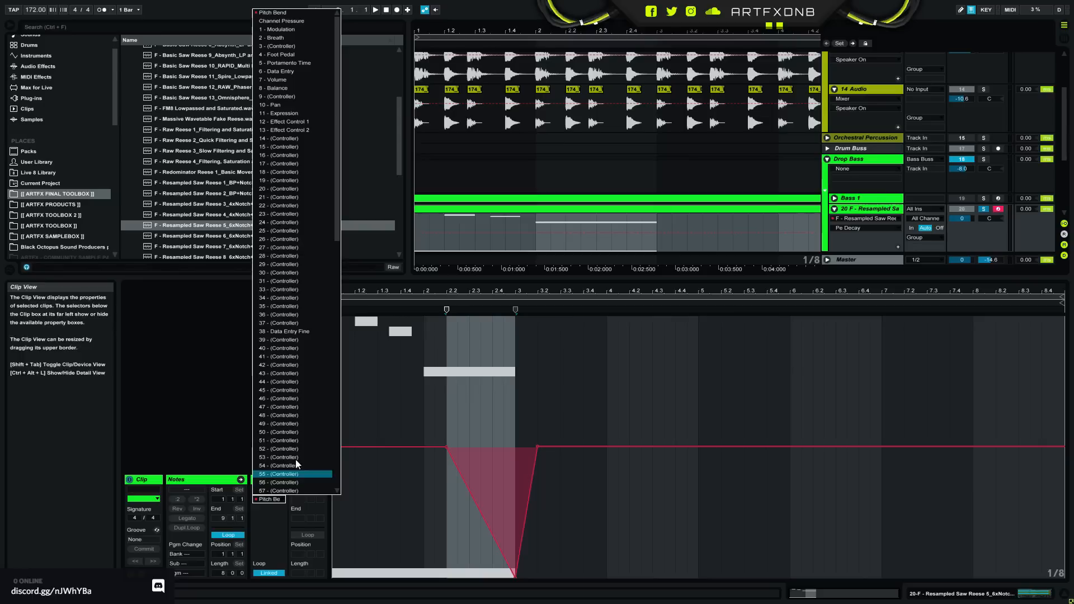
{"action": "left_click", "coordinate": [281, 29]}
- Set the clip's Modulation envelope flat at its minimum and play the bass part while watching the sample
{"action": "left_click", "coordinate": [341, 578]}
{"action": "key", "text": "ctrl+z"}
{"action": "left_click_drag", "start_coordinate": [336, 579], "coordinate": [340, 576]}
{"action": "key", "text": "space"}
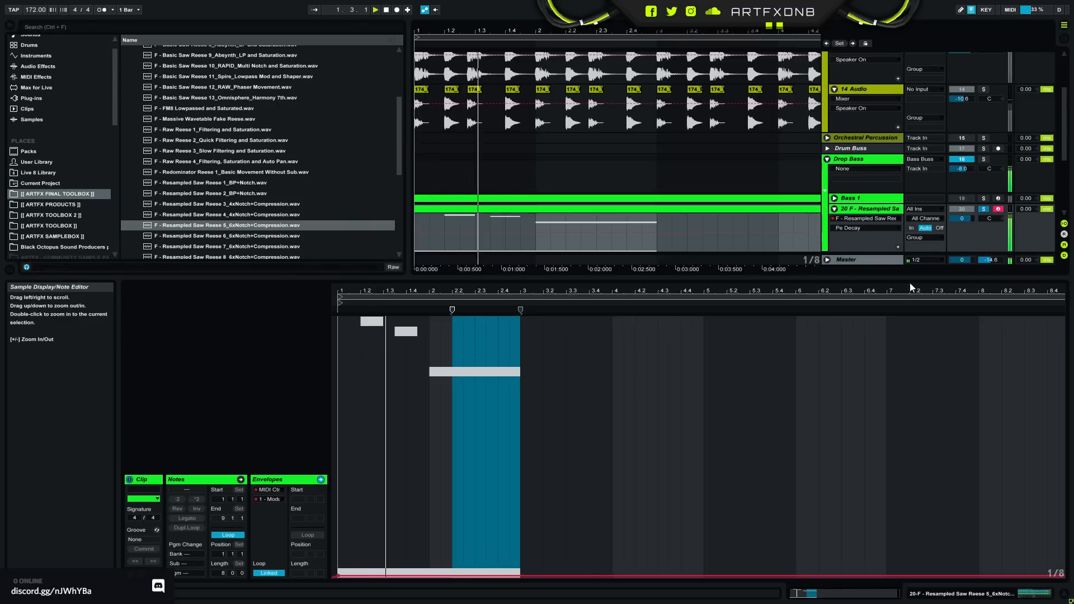
{"action": "left_click", "coordinate": [994, 594]}
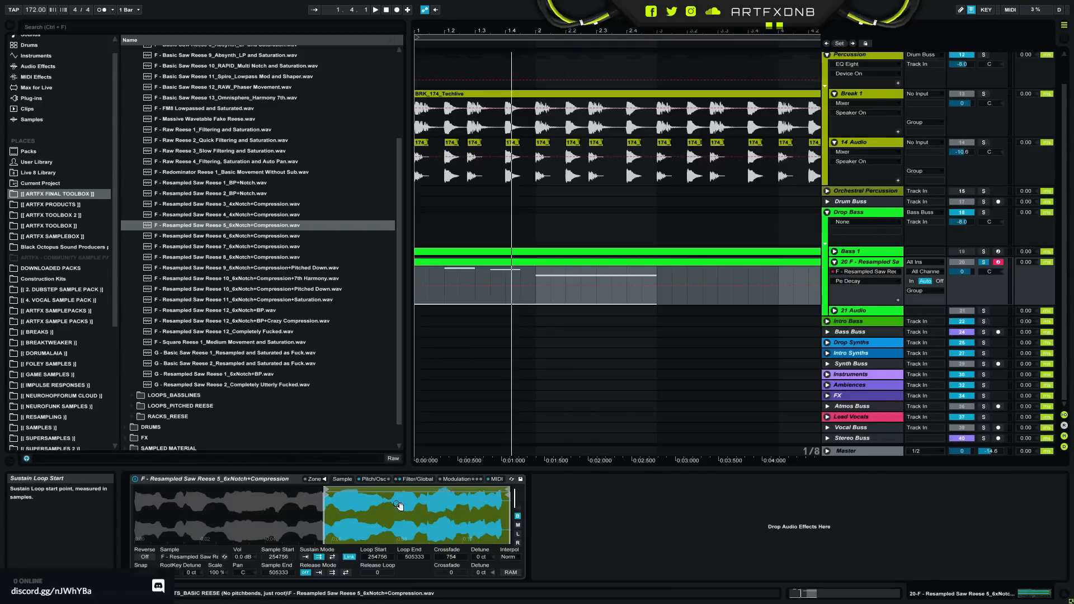
{"action": "key", "text": "space"}
{"action": "mouse_move", "coordinate": [331, 513]}
{"action": "left_mouse_down"}
{"action": "mouse_move", "coordinate": [308, 559]}
{"action": "mouse_move", "coordinate": [353, 581]}
{"action": "mouse_move", "coordinate": [412, 509]}
{"action": "mouse_move", "coordinate": [397, 492]}
{"action": "mouse_move", "coordinate": [327, 520]}
{"action": "left_mouse_up"}
{"action": "key", "text": "space"}
{"action": "key", "text": "space"}
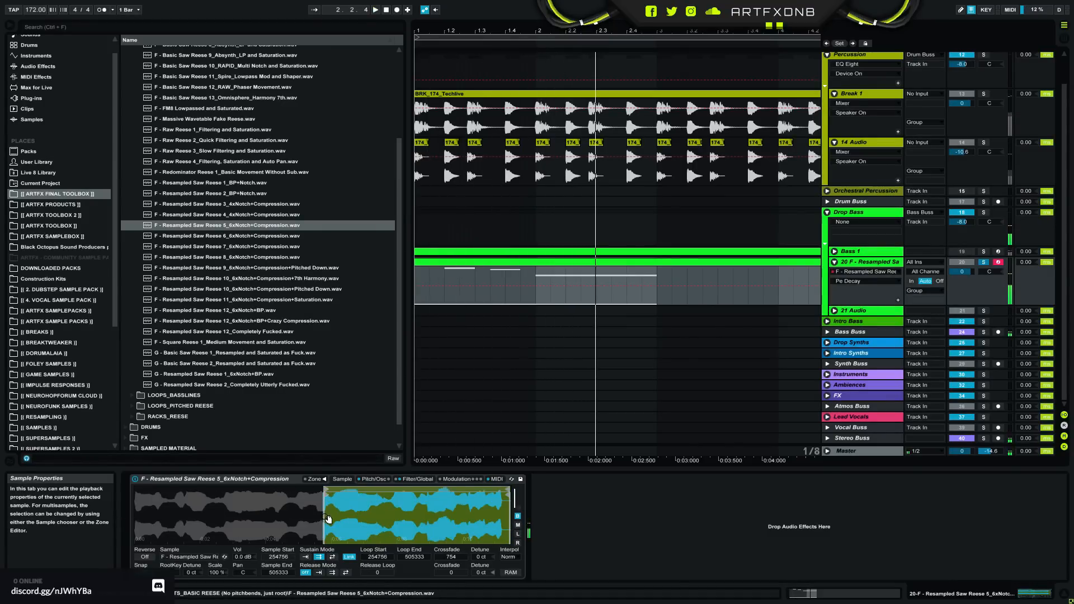
- Ramp the clip's Modulation envelope from the minimum at bar 1 to about a third of full height at bar 3 and play it
{"action": "left_click", "coordinate": [453, 479]}
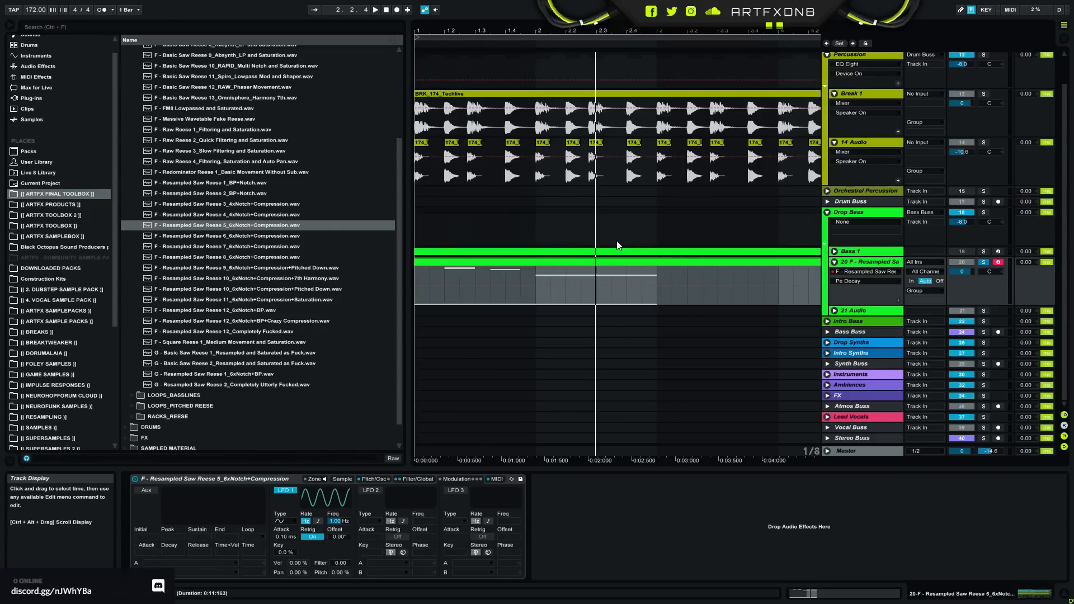
{"action": "double_click", "coordinate": [599, 269]}
{"action": "left_click_drag", "start_coordinate": [424, 576], "coordinate": [424, 494]}
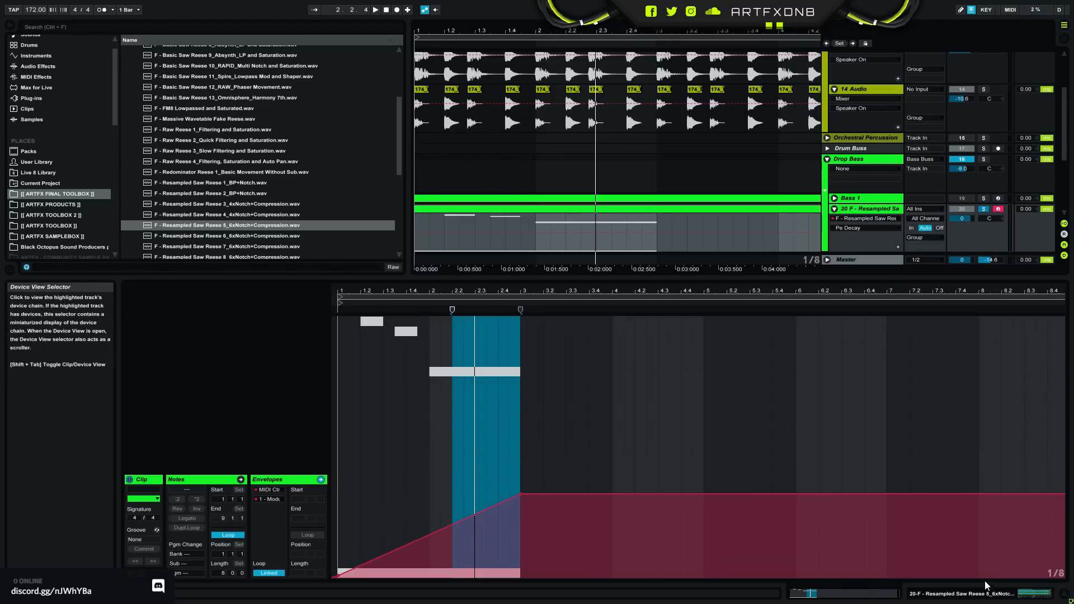
{"action": "left_click", "coordinate": [961, 595]}
{"action": "left_click", "coordinate": [339, 480]}
{"action": "key", "text": "space"}
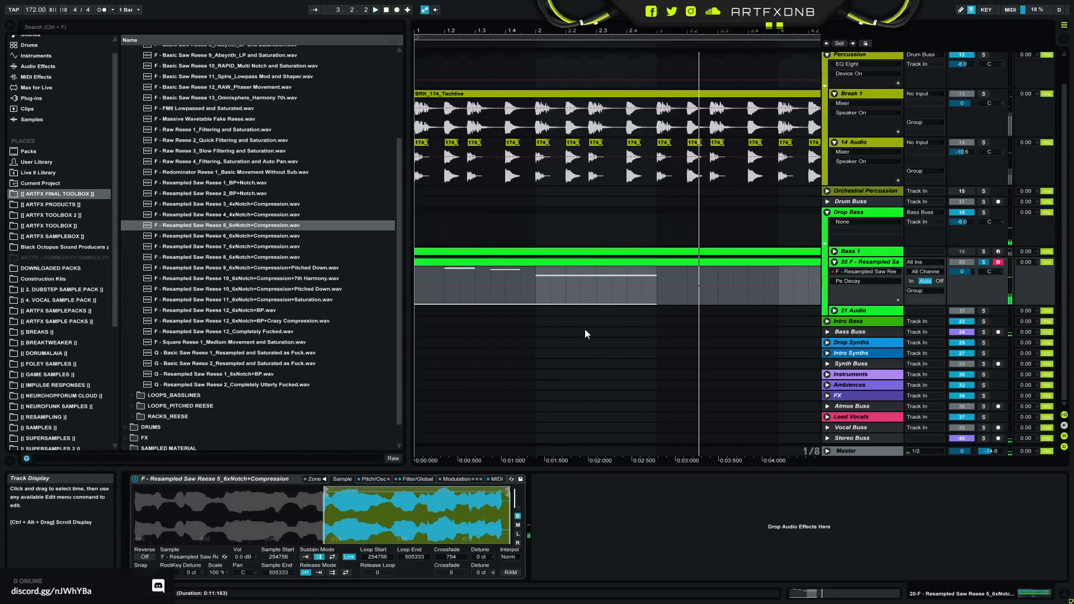
- Change the Mod Wheel's first destination to Loop Start and play the bass part back
{"action": "left_click", "coordinate": [465, 479]}
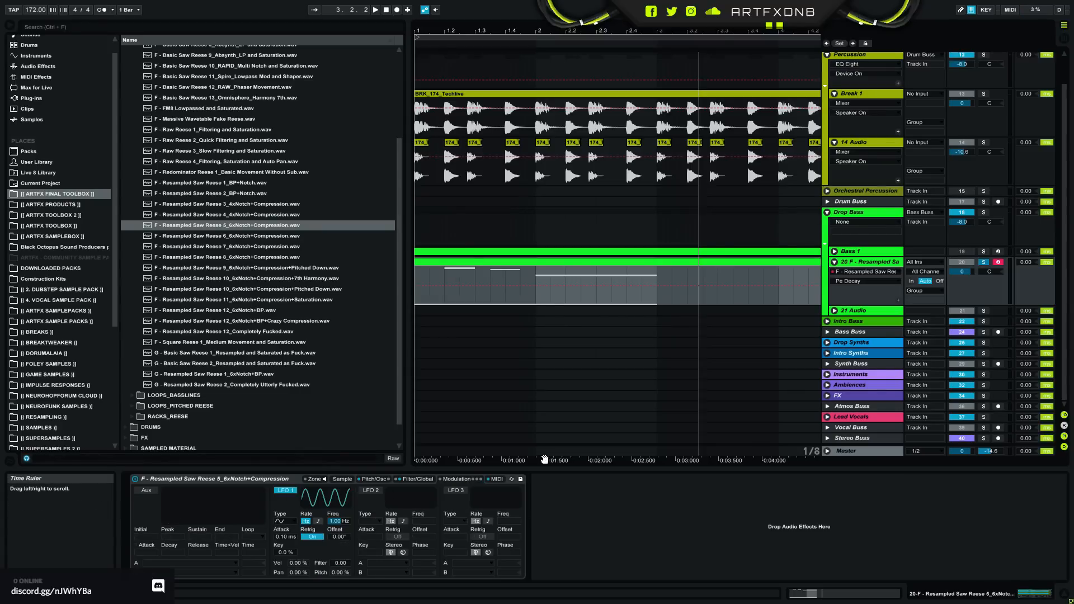
{"action": "left_click", "coordinate": [495, 476]}
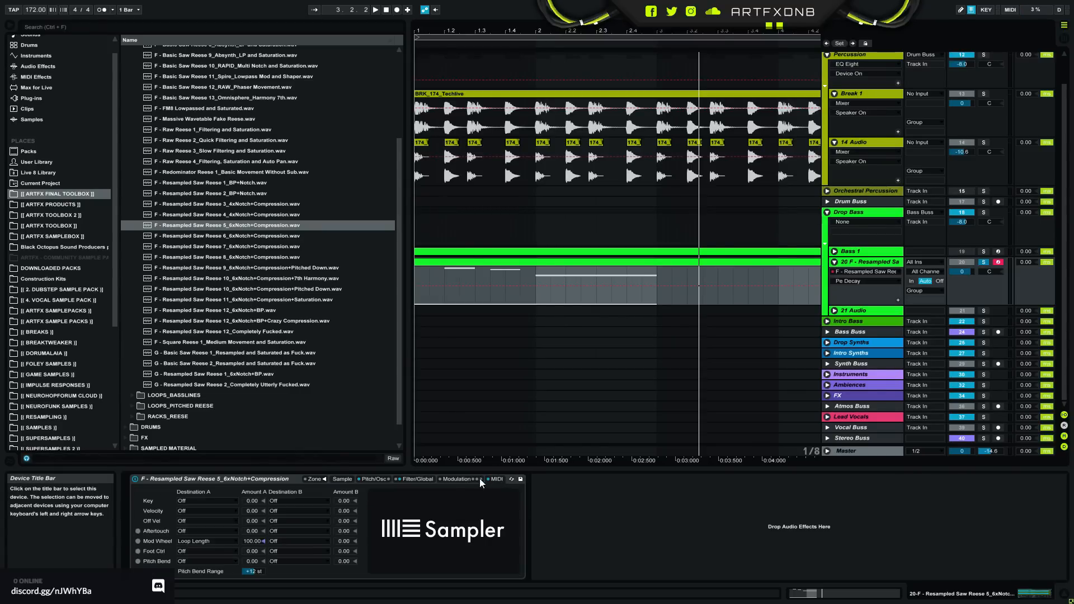
{"action": "left_click", "coordinate": [289, 542]}
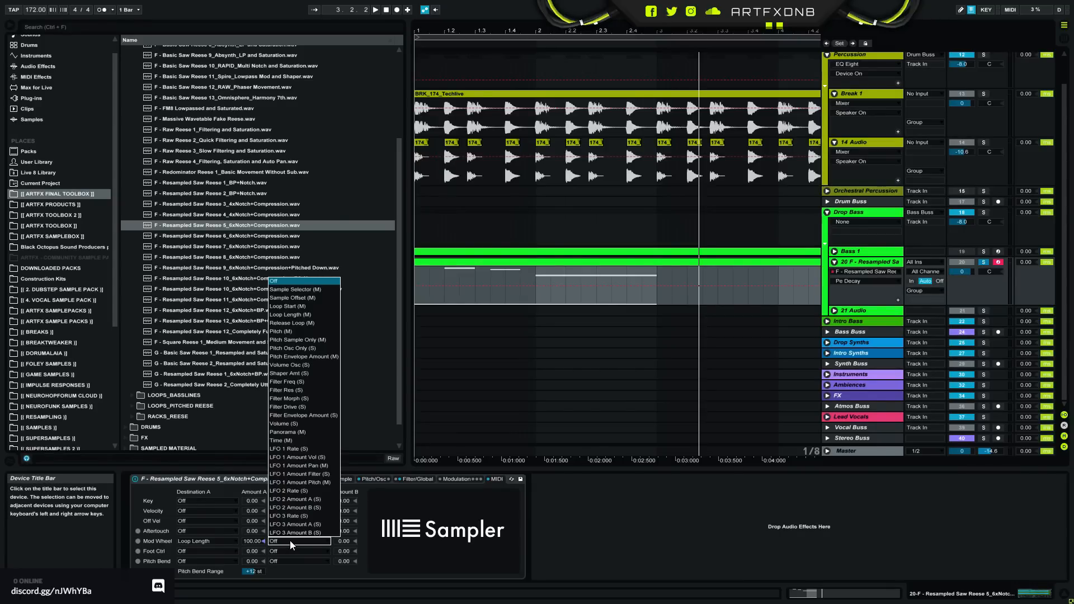
{"action": "left_click", "coordinate": [208, 541]}
{"action": "left_click", "coordinate": [206, 539]}
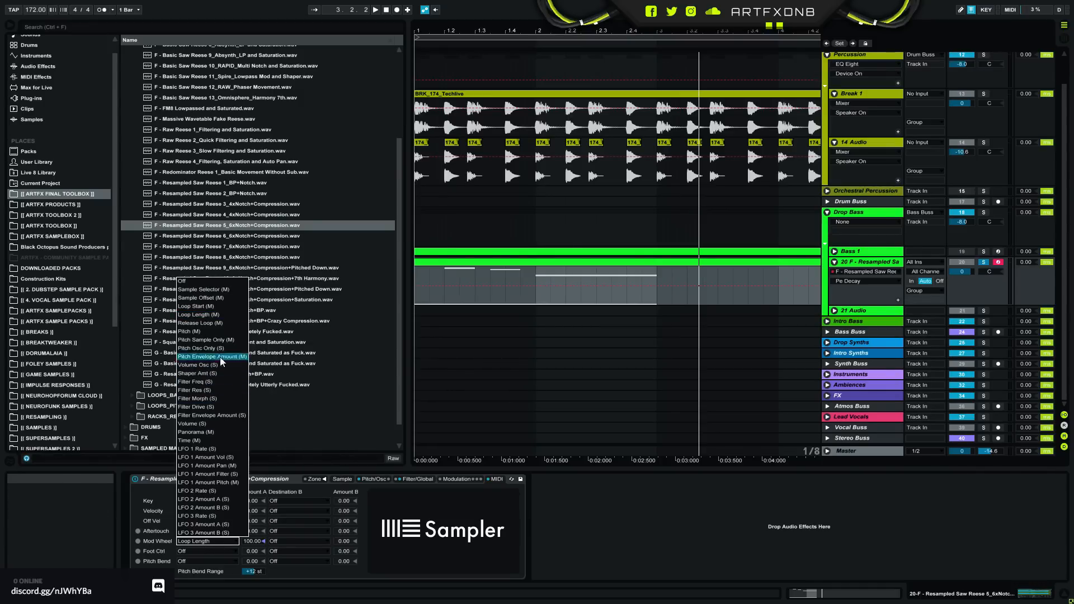
{"action": "left_click", "coordinate": [218, 306]}
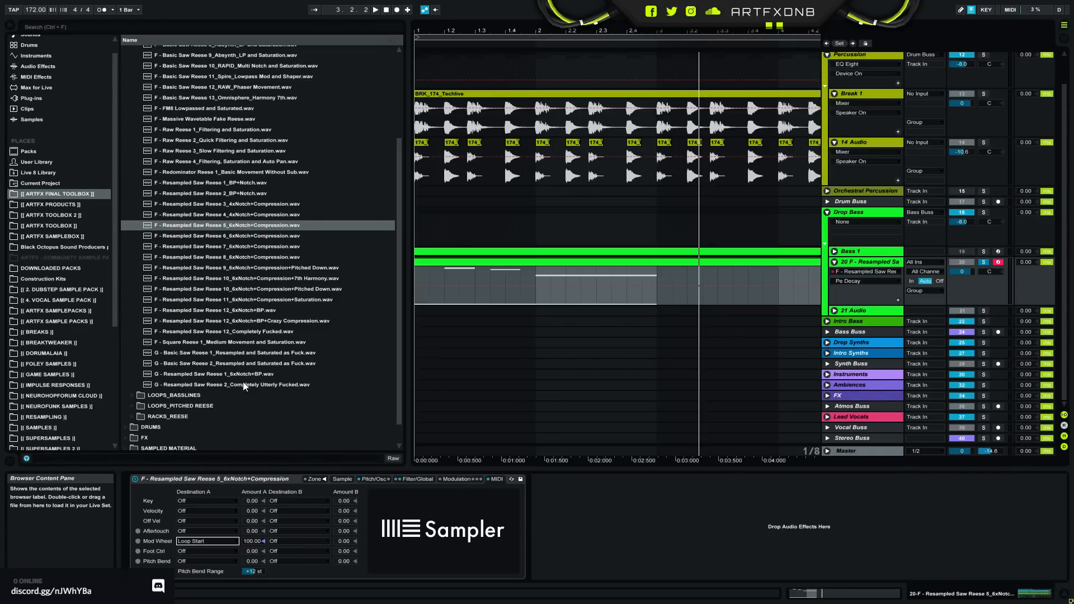
{"action": "left_click", "coordinate": [342, 479]}
{"action": "key", "text": "space"}
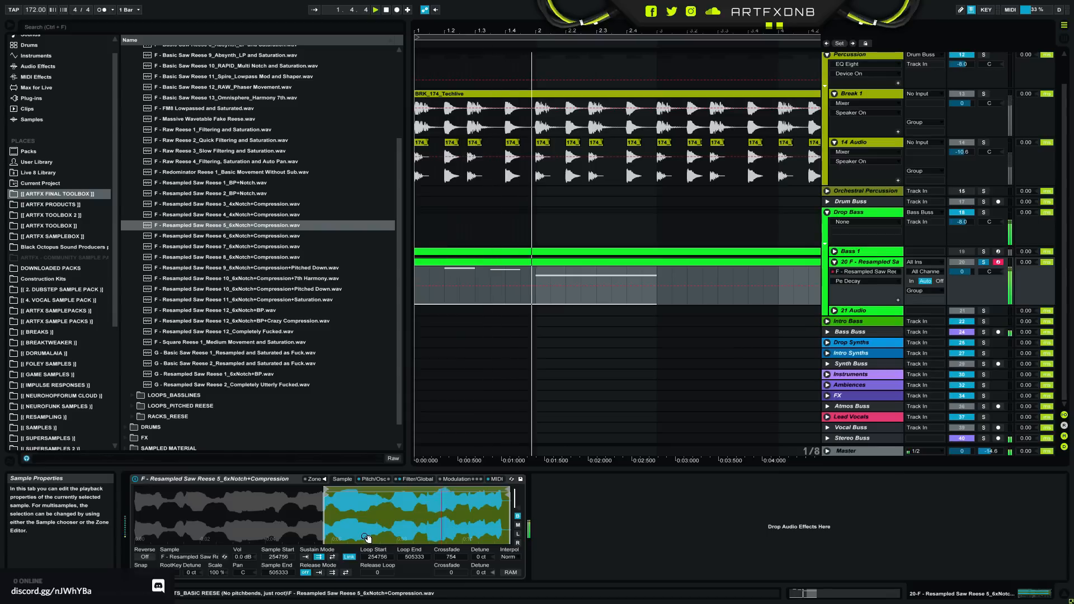
- Extend the linked sample loop back to start at 0 and play the bass part
{"action": "left_click_drag", "start_coordinate": [326, 490], "coordinate": [136, 491]}
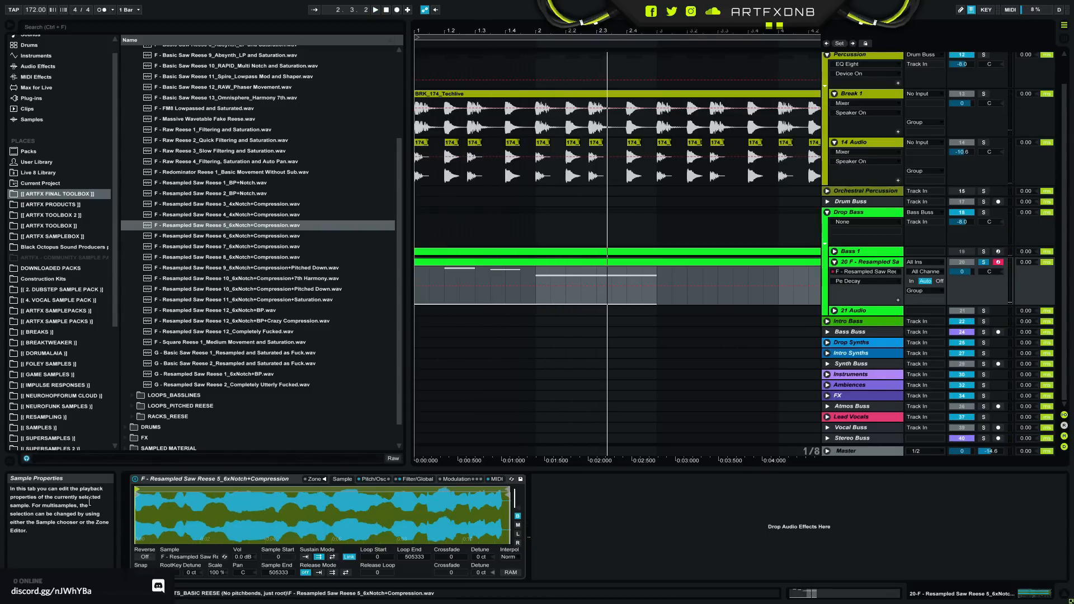
{"action": "left_click", "coordinate": [562, 261]}
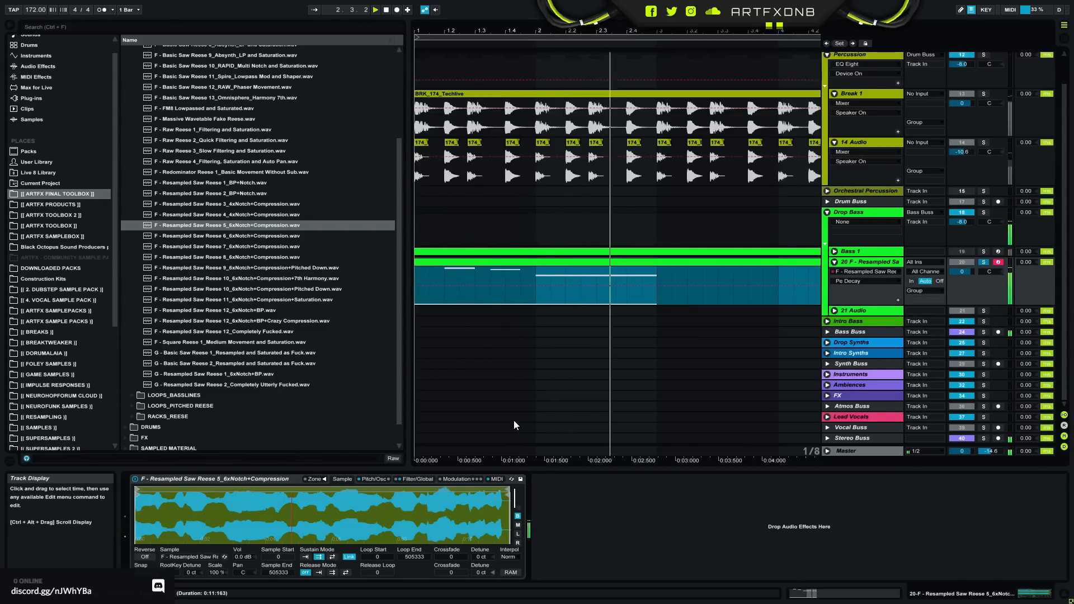
{"action": "left_click", "coordinate": [474, 478]}
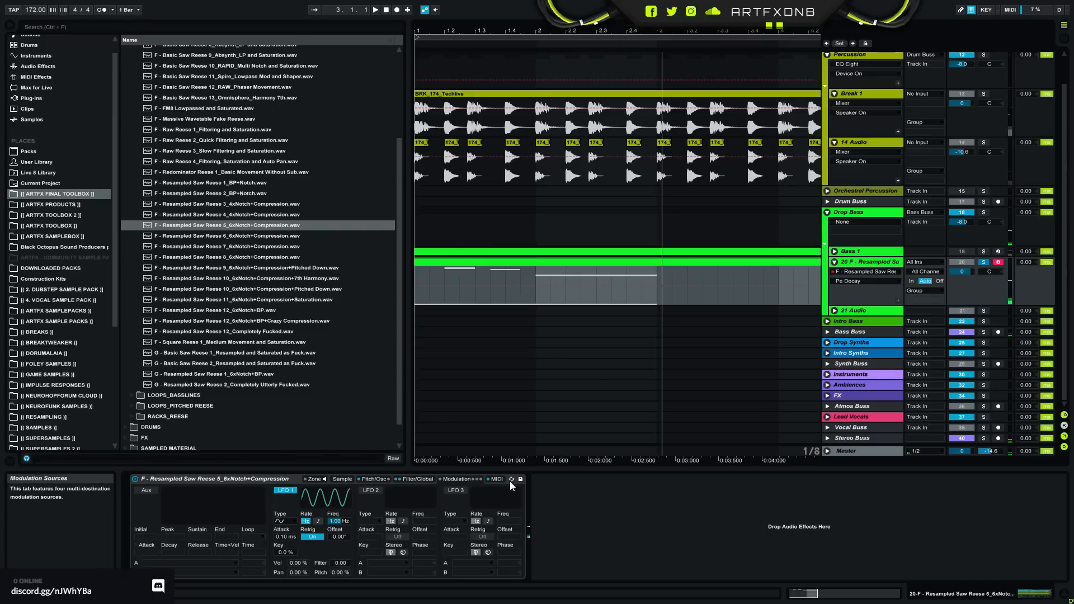
- Reshape the Modulation envelope with peaks early in bar 1 and at bar 2, a dip near beat 1.3 and a falling slope past 2.2
{"action": "double_click", "coordinate": [561, 261]}
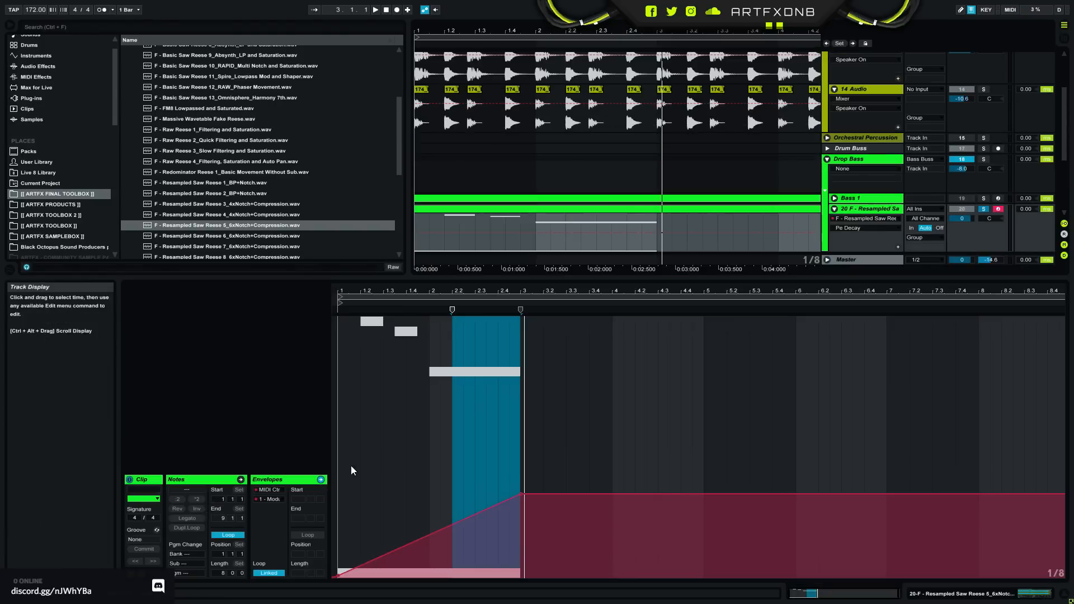
{"action": "left_click", "coordinate": [517, 529]}
{"action": "left_click_drag", "start_coordinate": [385, 559], "coordinate": [381, 533]}
{"action": "key", "text": "space"}
{"action": "left_click_drag", "start_coordinate": [448, 511], "coordinate": [431, 407]}
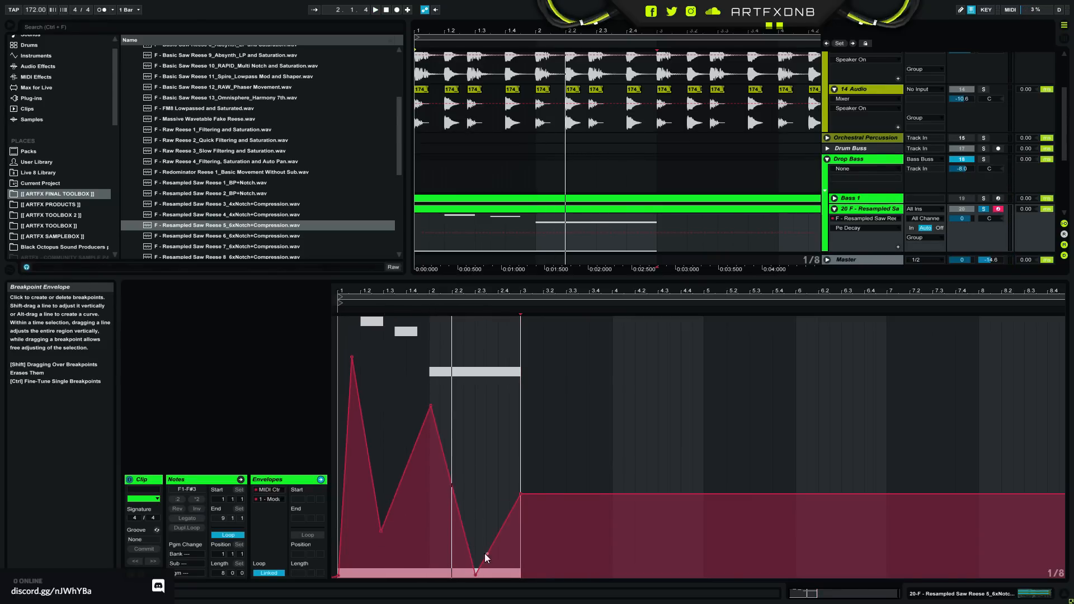
{"action": "left_click_drag", "start_coordinate": [475, 575], "coordinate": [466, 499]}
{"action": "left_click", "coordinate": [954, 594]}
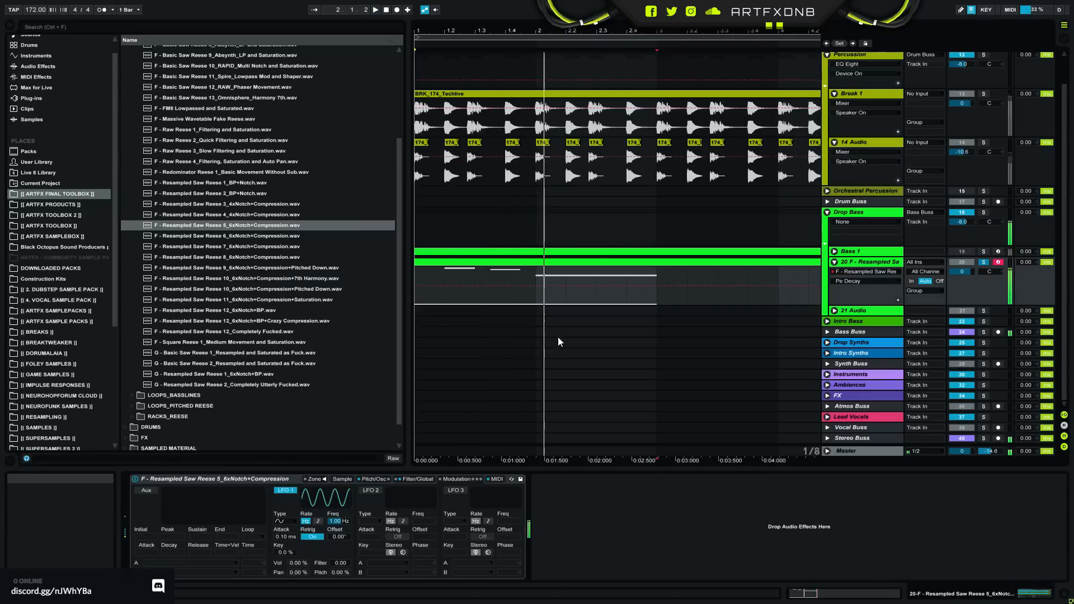
- Slope the Modulation envelope down through late bar 2 to nearly the minimum at bar 3 and play the bass part
{"action": "double_click", "coordinate": [587, 266]}
{"action": "left_click_drag", "start_coordinate": [496, 498], "coordinate": [512, 537]}
{"action": "left_click_drag", "start_coordinate": [521, 494], "coordinate": [521, 572]}
{"action": "key", "text": "space"}
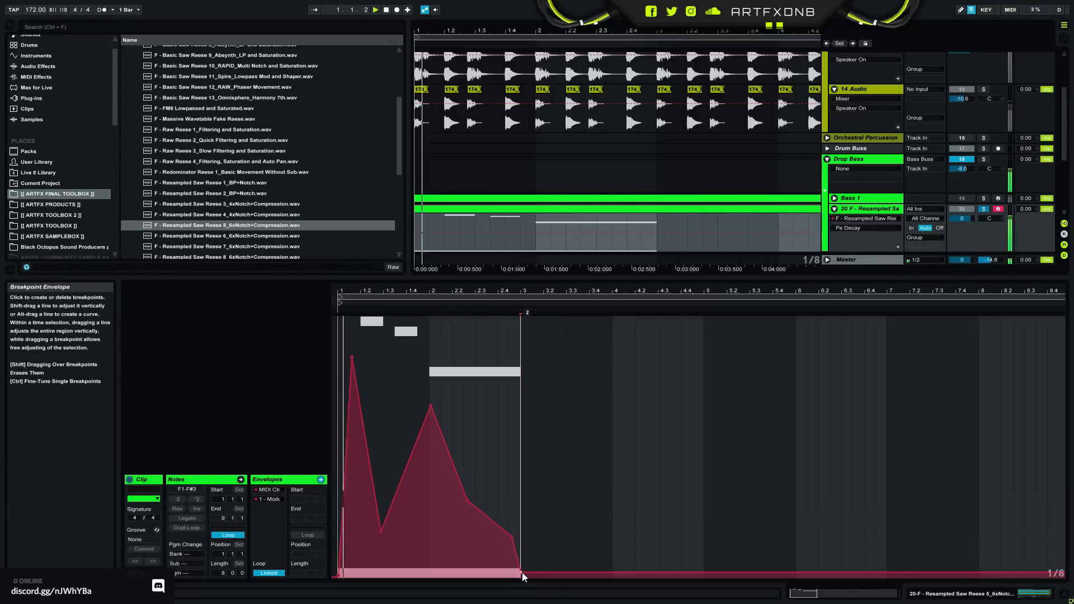
{"action": "left_click", "coordinate": [1008, 595]}
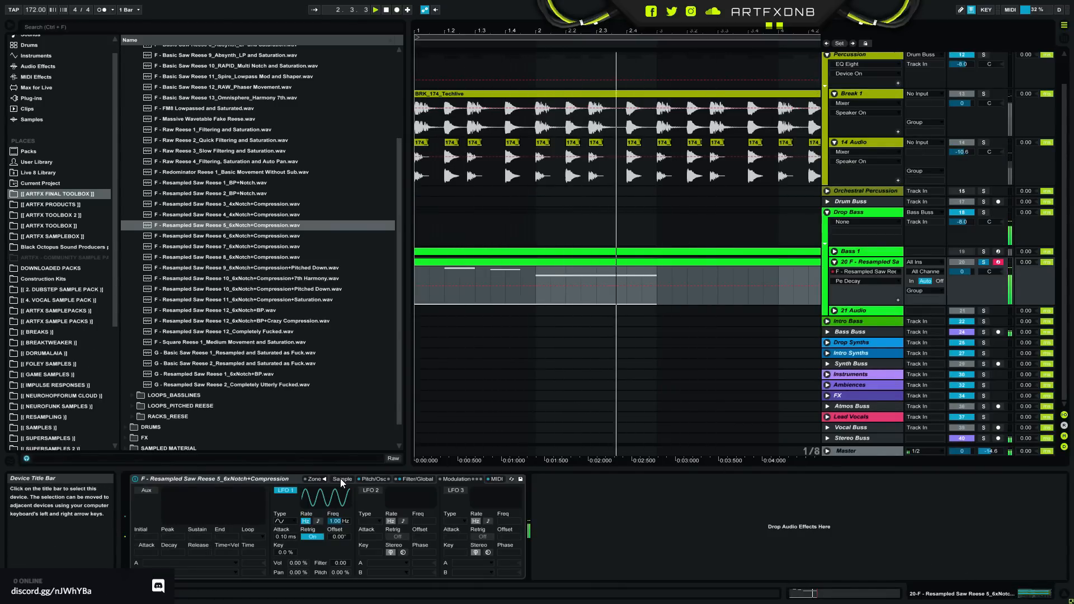
- Add Loop Length as the Mod Wheel's second destination with an amount of 100 and play the result
{"action": "left_click", "coordinate": [492, 480]}
{"action": "left_click", "coordinate": [273, 540]}
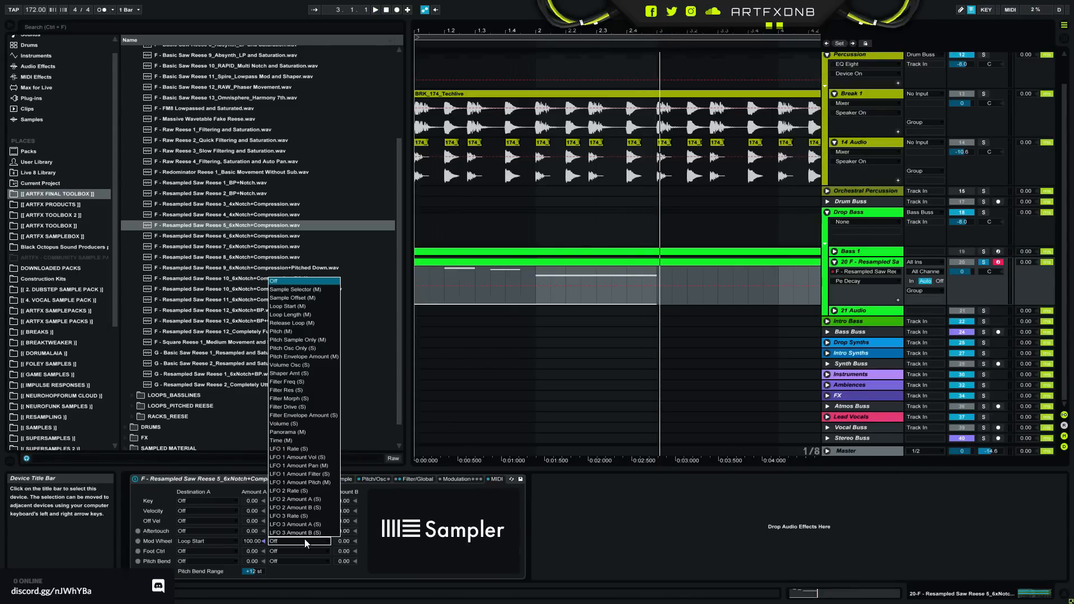
{"action": "left_click", "coordinate": [313, 314]}
{"action": "left_click", "coordinate": [344, 541]}
{"action": "key", "text": "space"}
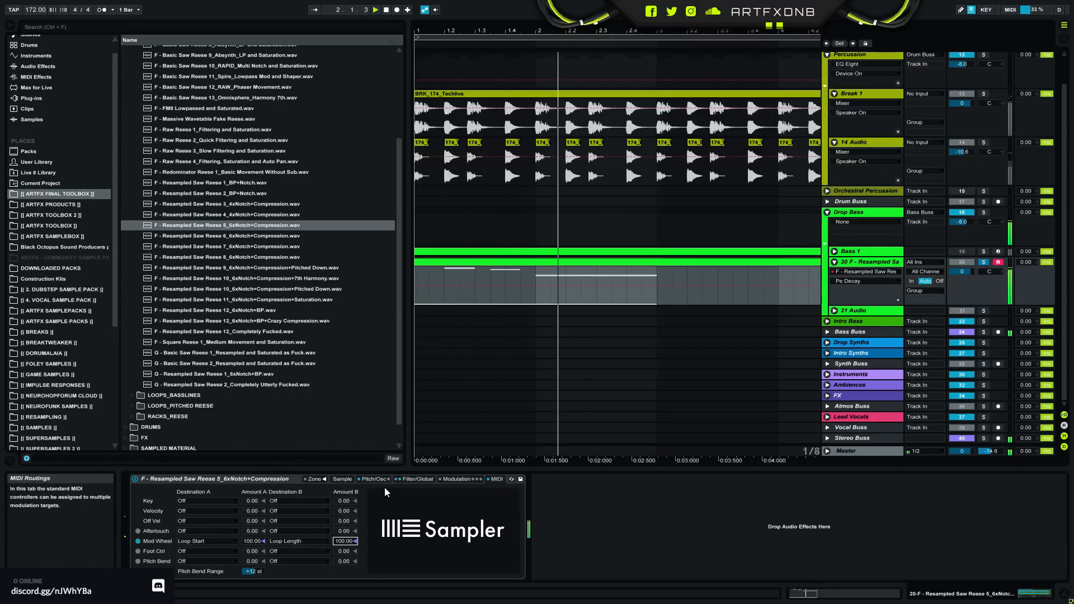
- Narrow the linked sample loop to start at 134459 and end at 222628
{"action": "left_click", "coordinate": [348, 479]}
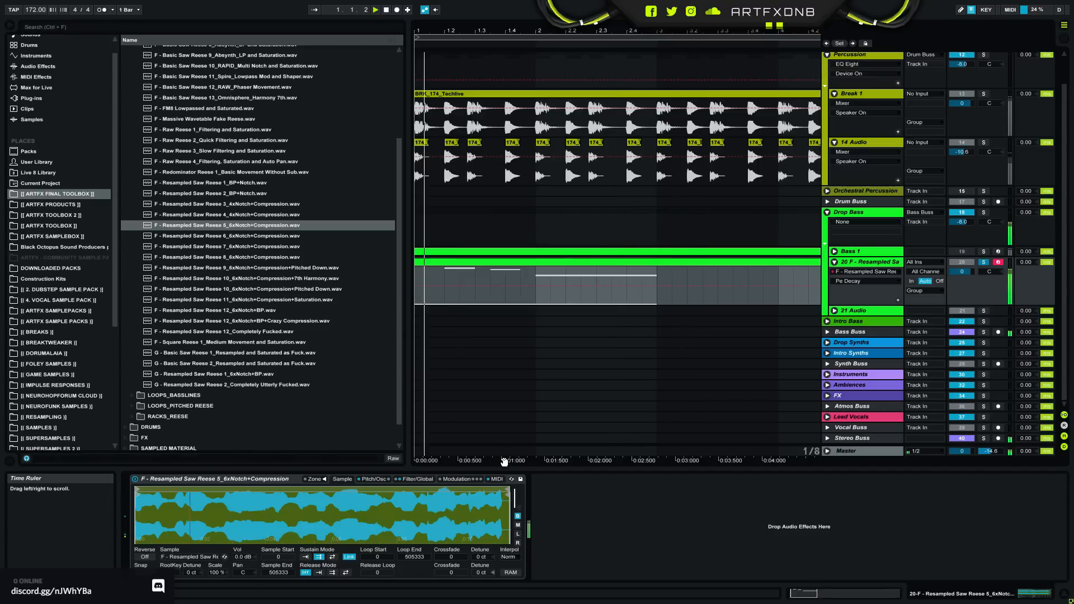
{"action": "mouse_move", "coordinate": [507, 492]}
{"action": "left_mouse_down"}
{"action": "mouse_move", "coordinate": [214, 515]}
{"action": "mouse_move", "coordinate": [309, 498]}
{"action": "mouse_move", "coordinate": [287, 499]}
{"action": "left_mouse_up"}
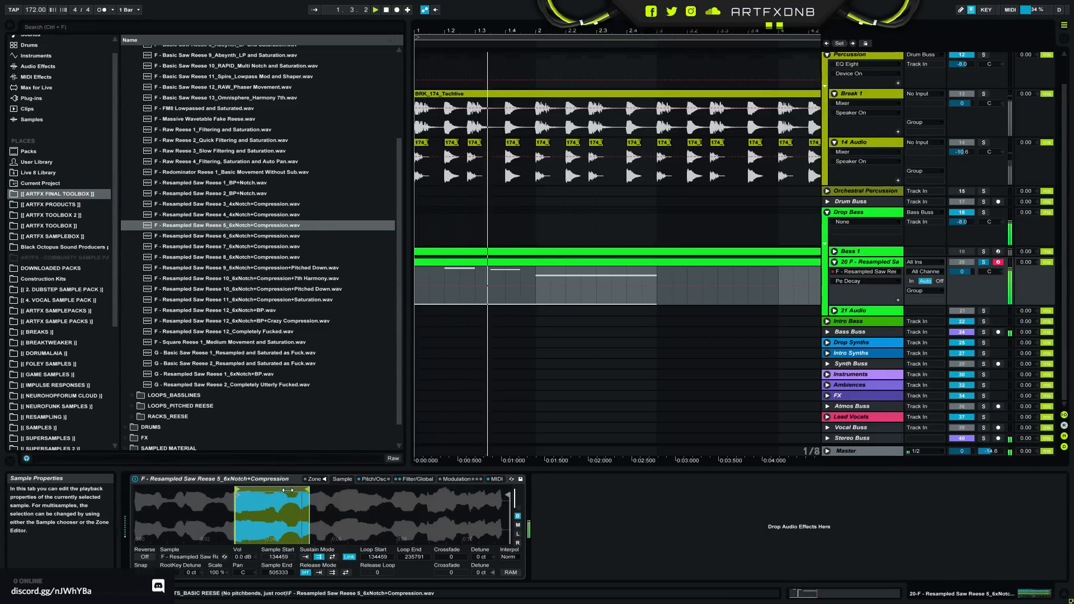
{"action": "mouse_move", "coordinate": [308, 491]}
{"action": "left_mouse_down"}
{"action": "mouse_move", "coordinate": [248, 490]}
{"action": "mouse_move", "coordinate": [300, 490]}
{"action": "left_mouse_up"}
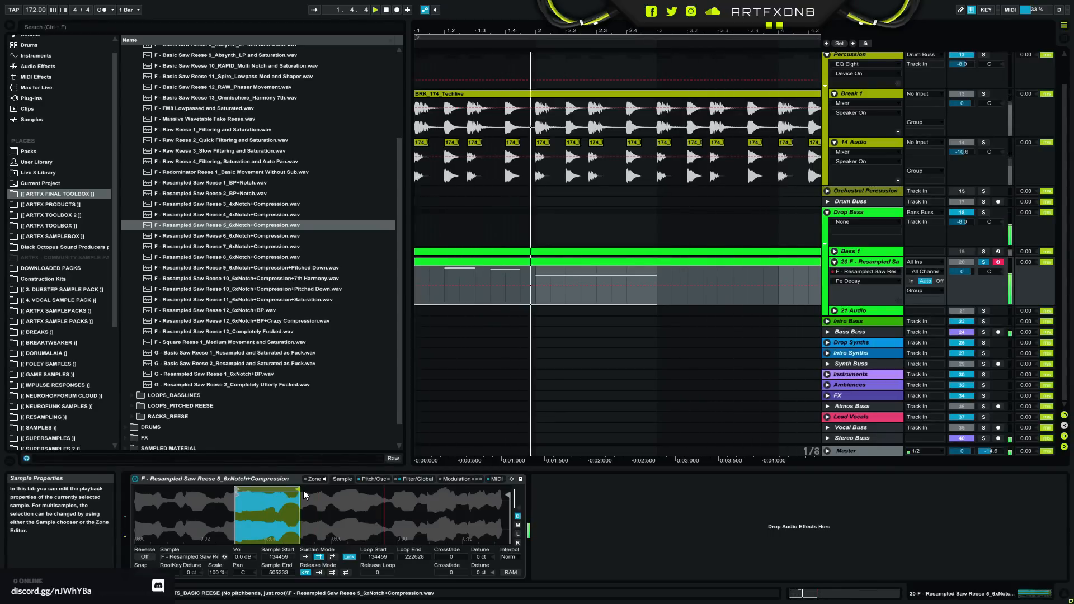
- Replace the Sampler's sample with F - Raw Reese 3_Slow Filtering and Saturation.wav and play the bass part
{"action": "left_click", "coordinate": [266, 152]}
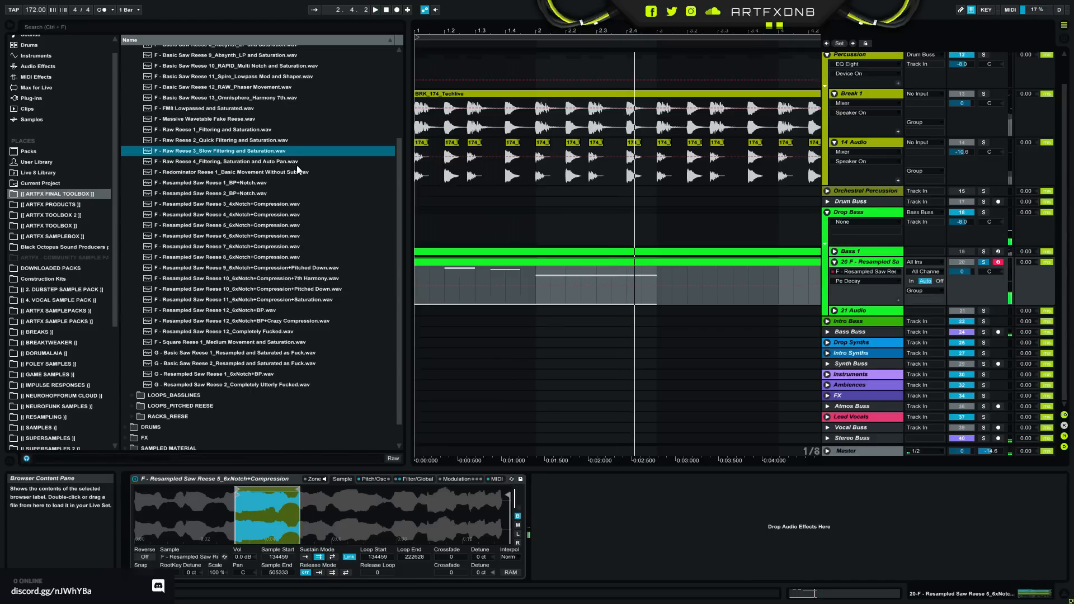
{"action": "left_click_drag", "start_coordinate": [278, 538], "coordinate": [271, 530]}
{"action": "key", "text": "space"}
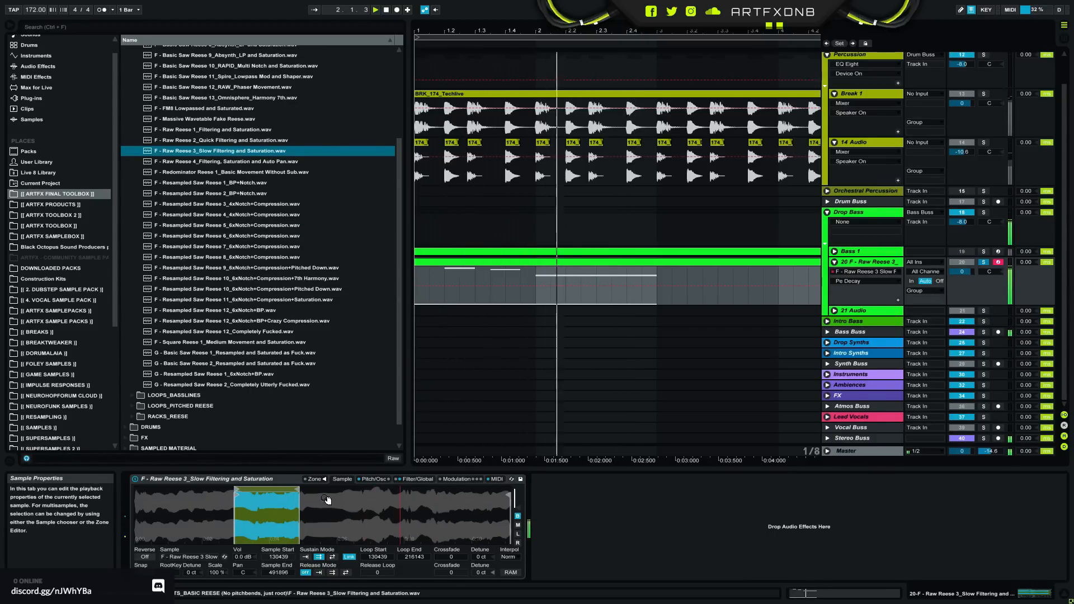
- Set the Mod Wheel's Loop Start amount to 0.00 and check the playback
{"action": "left_click", "coordinate": [456, 479]}
{"action": "left_click", "coordinate": [496, 479]}
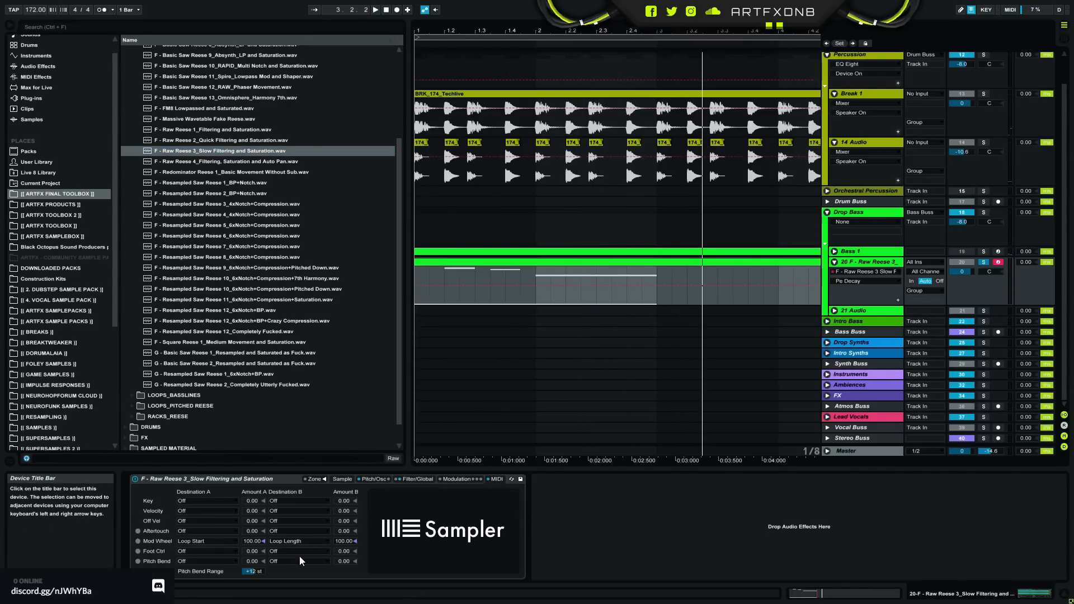
{"action": "left_click", "coordinate": [257, 541]}
{"action": "key", "text": "Delete"}
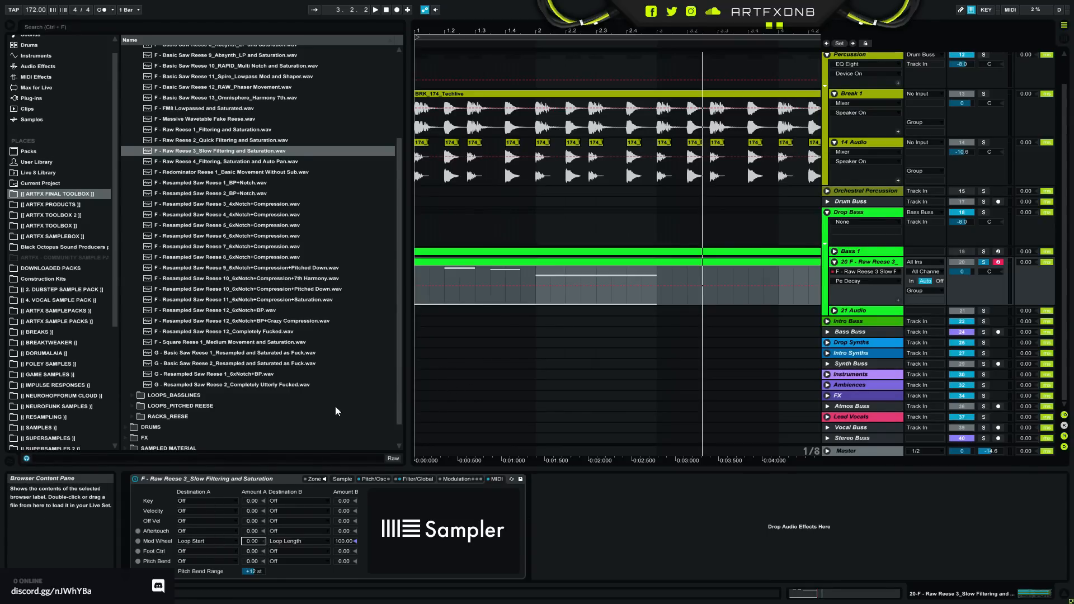
{"action": "key", "text": "space"}
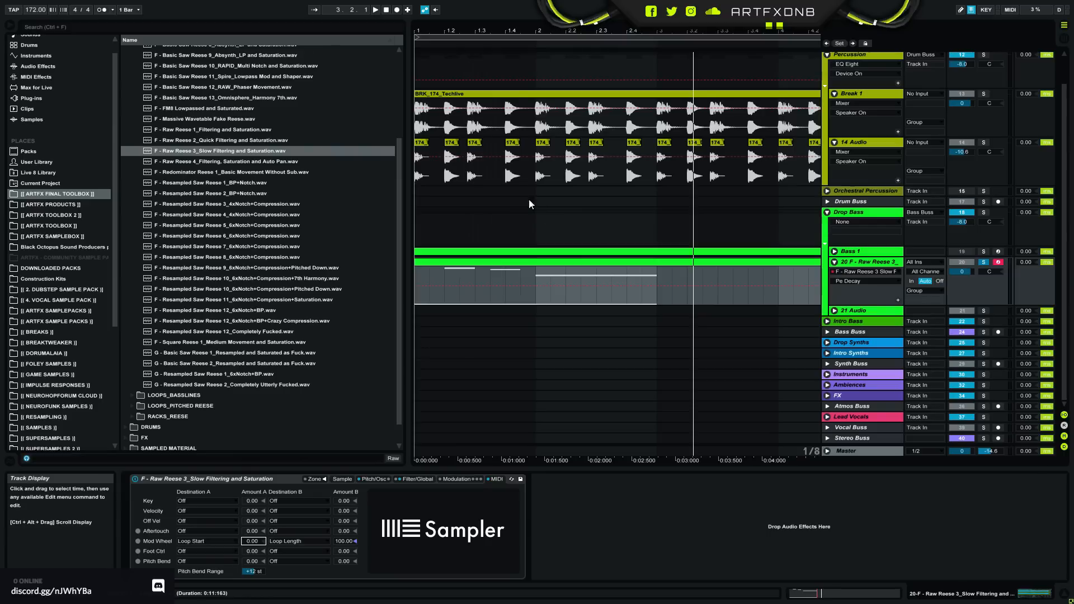
- Review the bass clip's Modulation envelope, place the playback start at bar 1 and return to the Sampler
{"action": "double_click", "coordinate": [561, 266]}
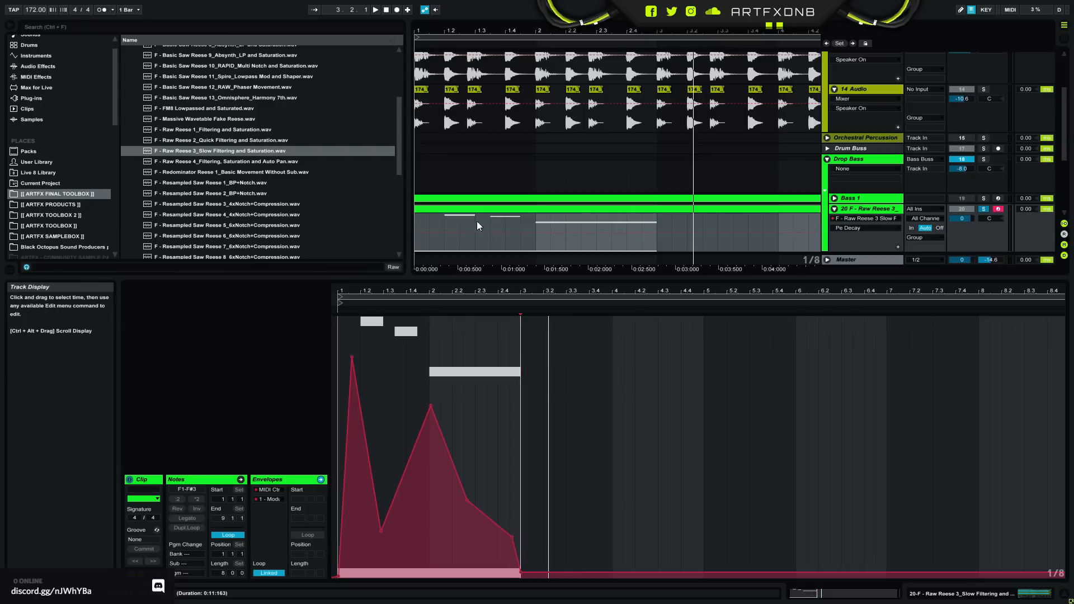
{"action": "left_click", "coordinate": [414, 226]}
{"action": "left_click", "coordinate": [415, 223]}
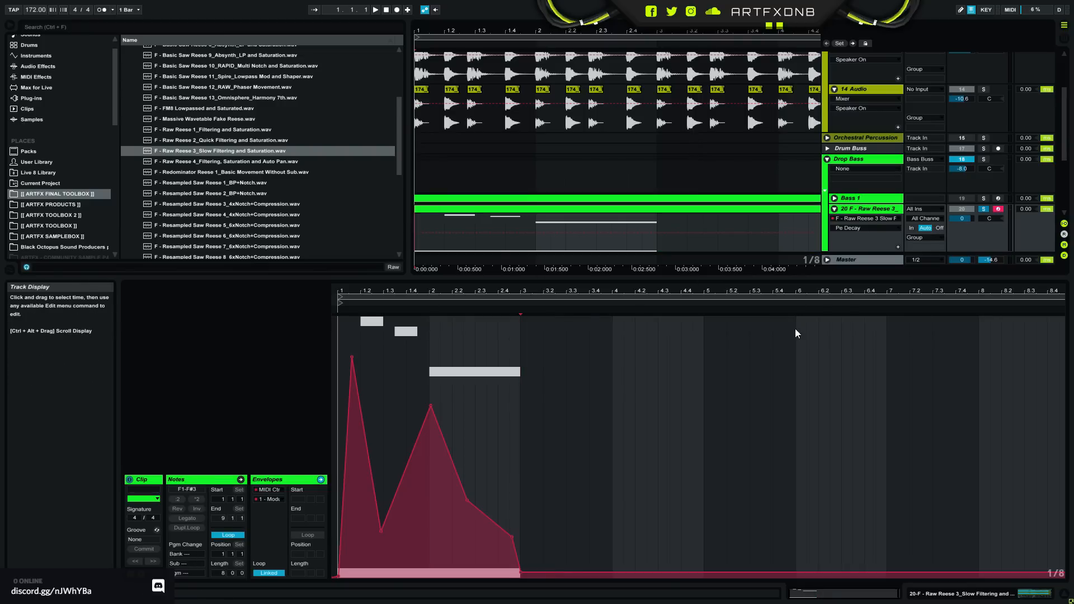
{"action": "left_click", "coordinate": [1011, 597]}
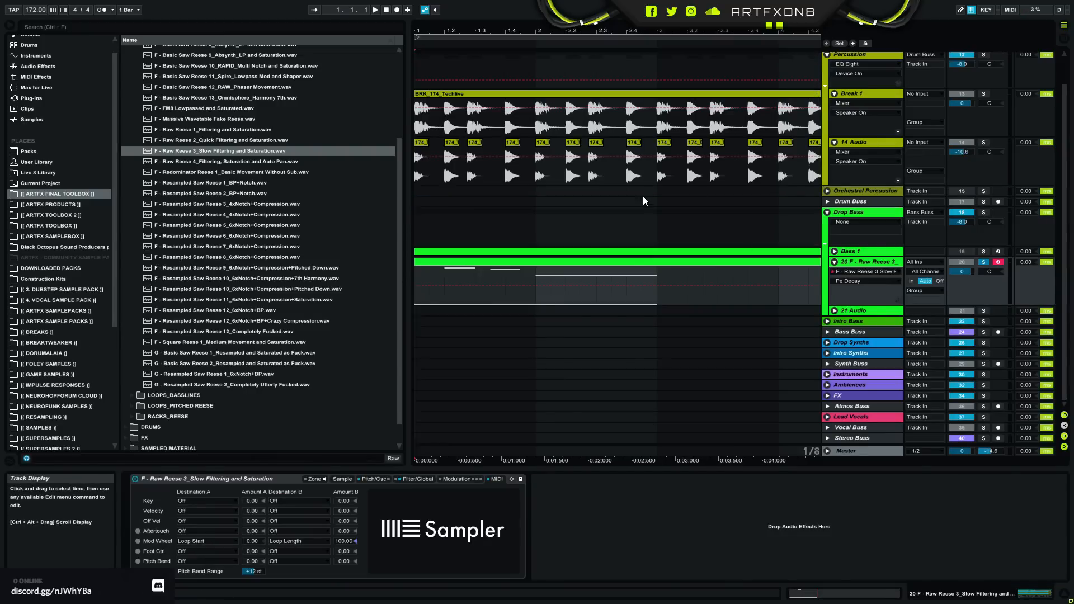
- Fold the Percussion group and unfold the Bass 1 track inside the Drop Bass group
{"action": "scroll", "coordinate": [643, 196], "scroll_direction": "up", "scroll_amount": 3}
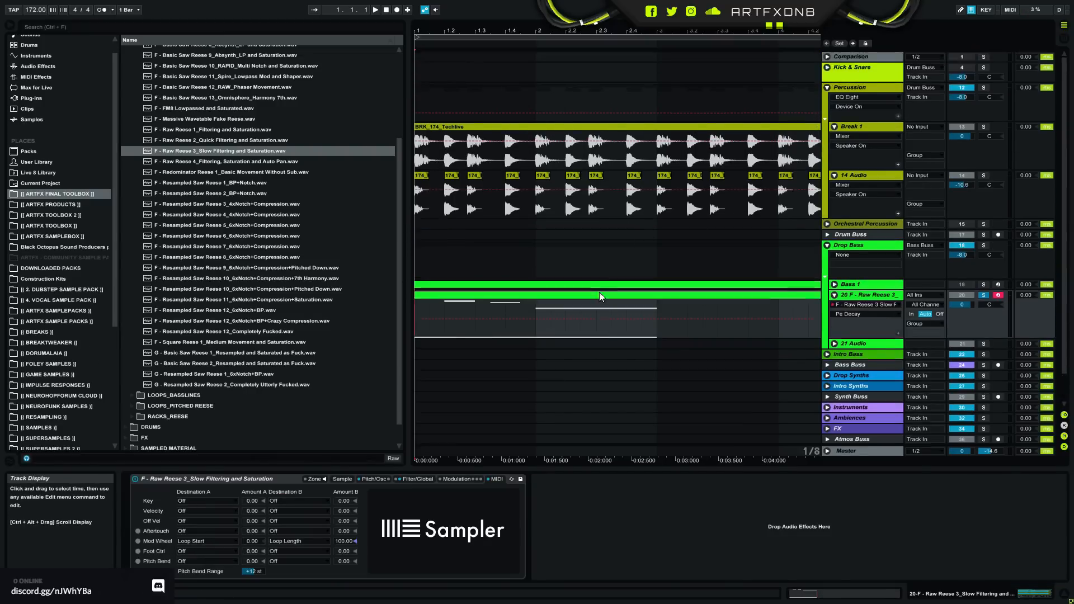
{"action": "left_click", "coordinate": [826, 88]}
{"action": "left_click", "coordinate": [827, 120]}
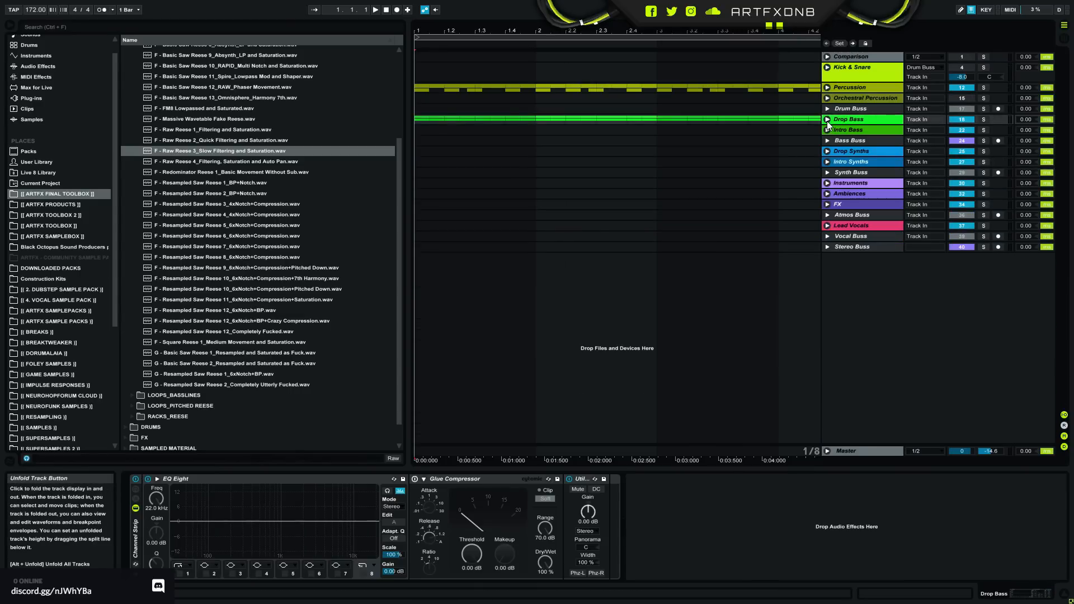
{"action": "left_click", "coordinate": [828, 119]}
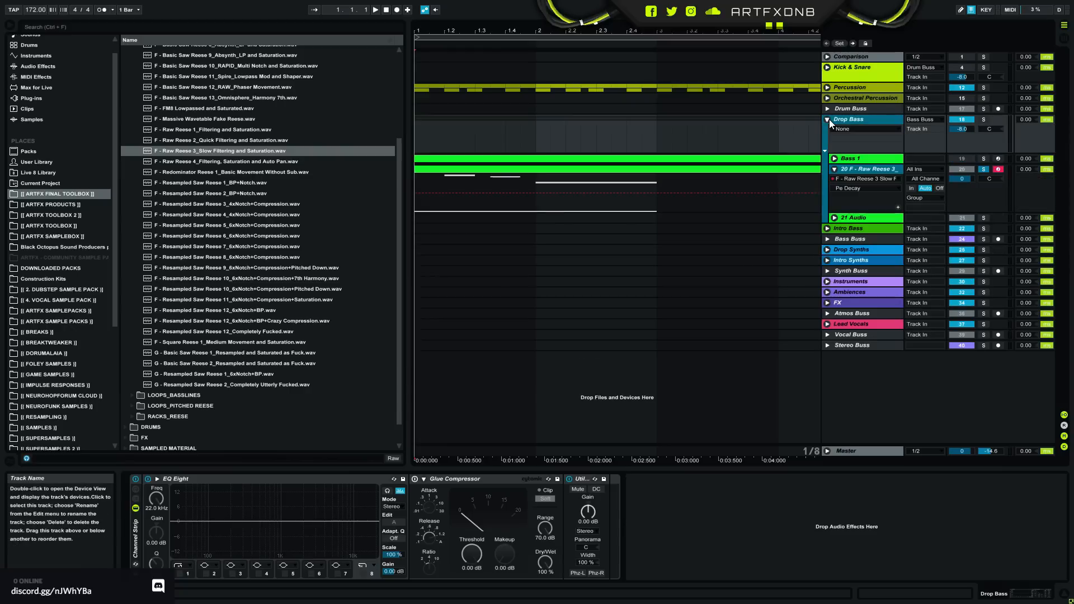
{"action": "left_click", "coordinate": [834, 158]}
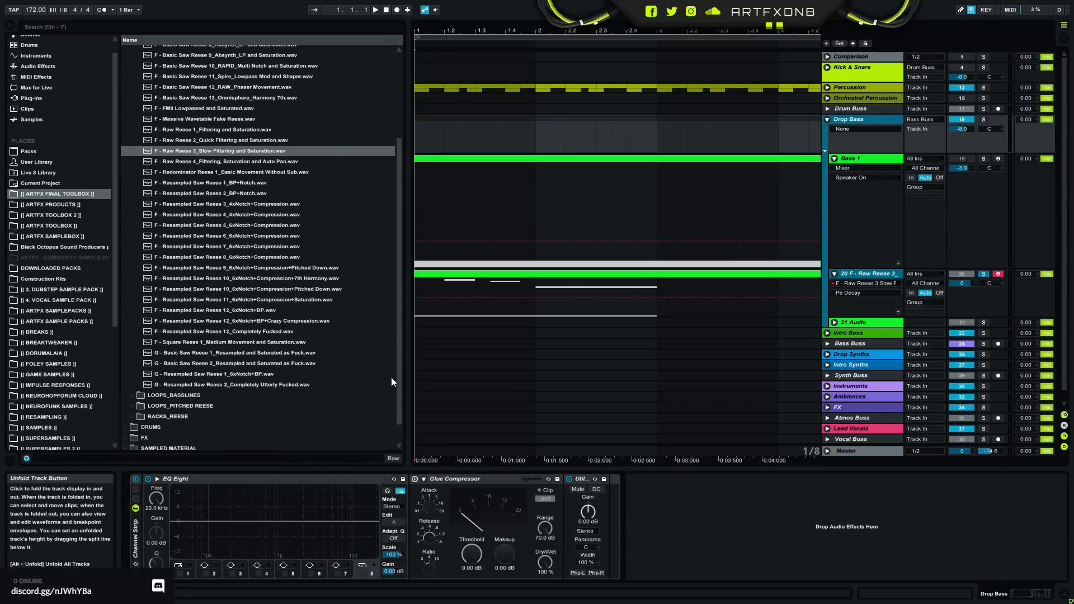
- Open the reese track's MIDI clip, hide its envelopes to show the notes and reduce the clip view's height
{"action": "double_click", "coordinate": [640, 281]}
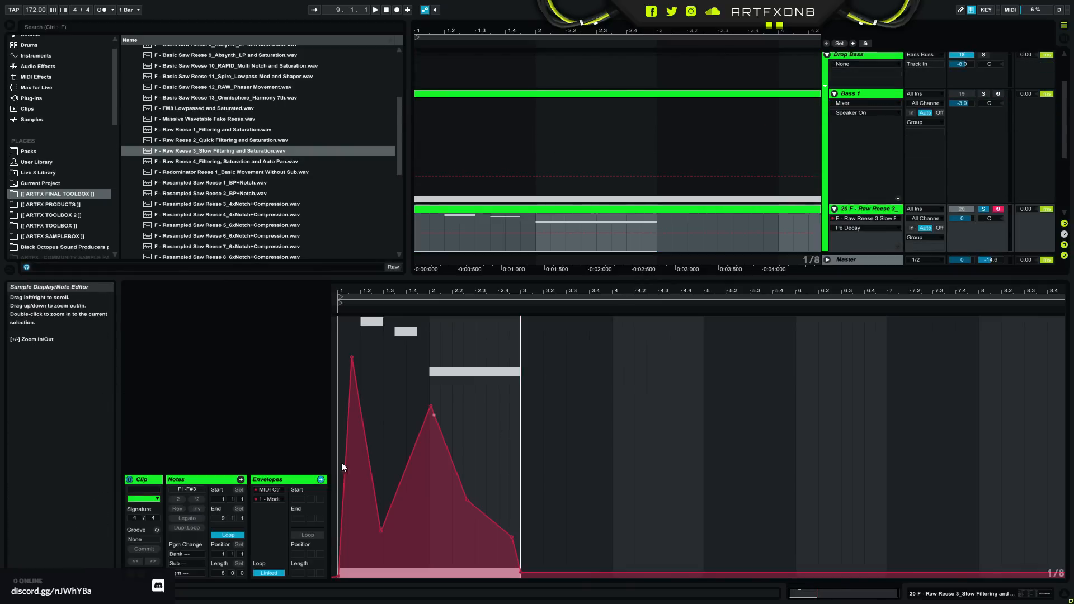
{"action": "left_click", "coordinate": [141, 575]}
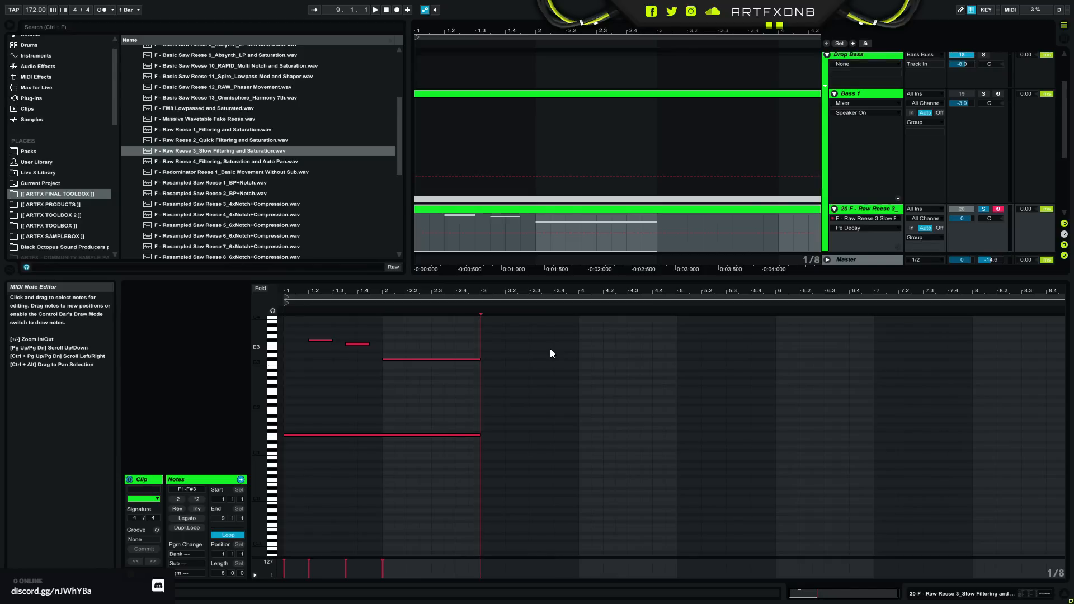
{"action": "left_click", "coordinate": [684, 269]}
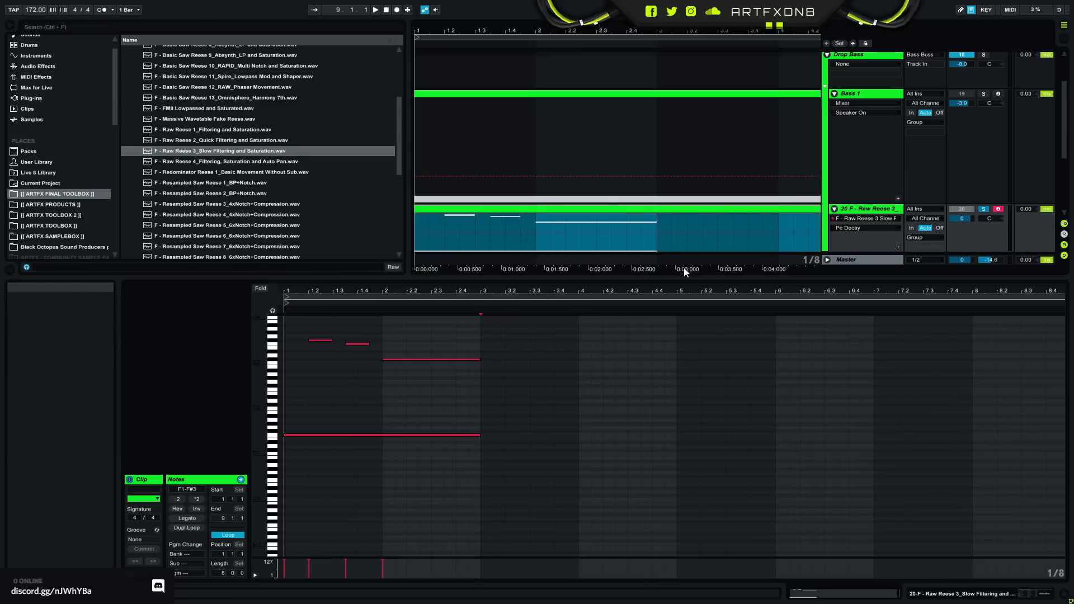
{"action": "left_click_drag", "start_coordinate": [681, 277], "coordinate": [749, 383]}
{"action": "mouse_move", "coordinate": [259, 484]}
{"action": "left_mouse_down"}
{"action": "mouse_move", "coordinate": [274, 485]}
{"action": "mouse_move", "coordinate": [246, 484]}
{"action": "mouse_move", "coordinate": [271, 493]}
{"action": "mouse_move", "coordinate": [270, 475]}
{"action": "left_mouse_up"}
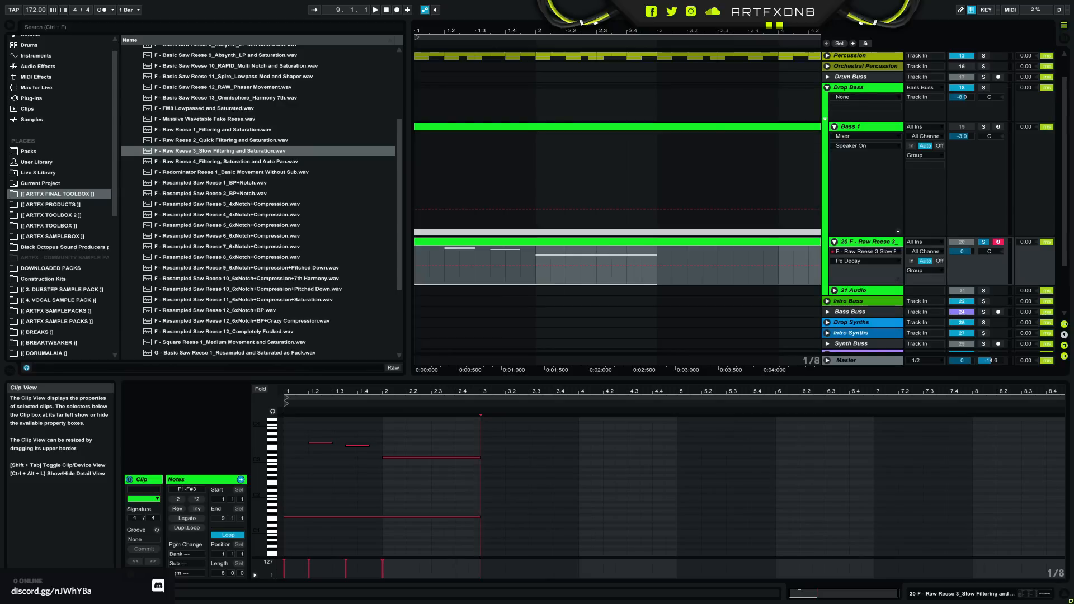
- Browse the plug-ins to the Waves folder and select API-2500 Stereo
{"action": "left_click", "coordinate": [34, 99]}
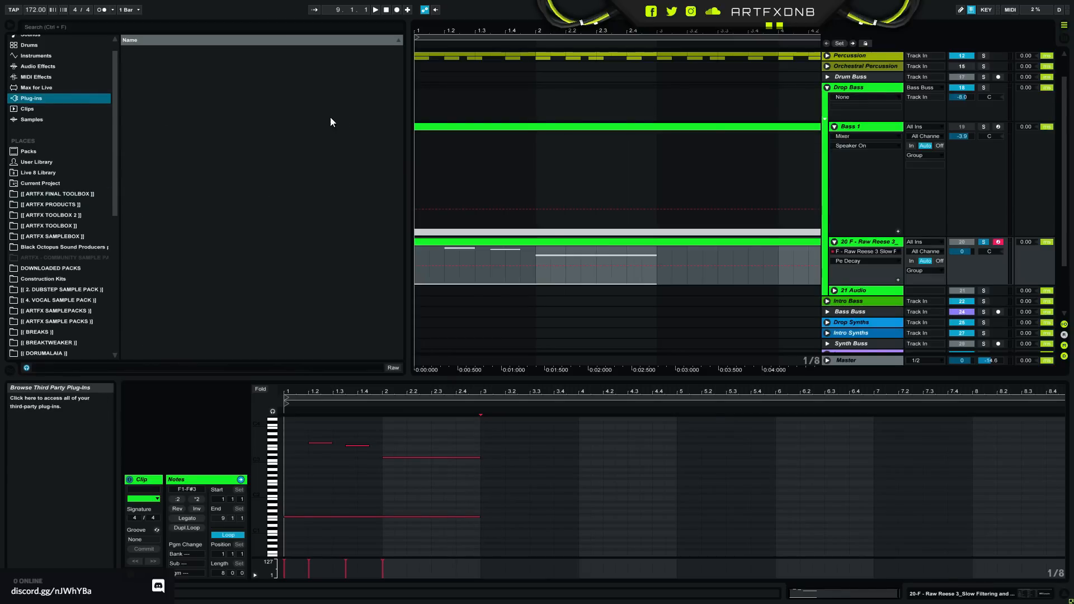
{"action": "left_click_drag", "start_coordinate": [398, 105], "coordinate": [406, 277]}
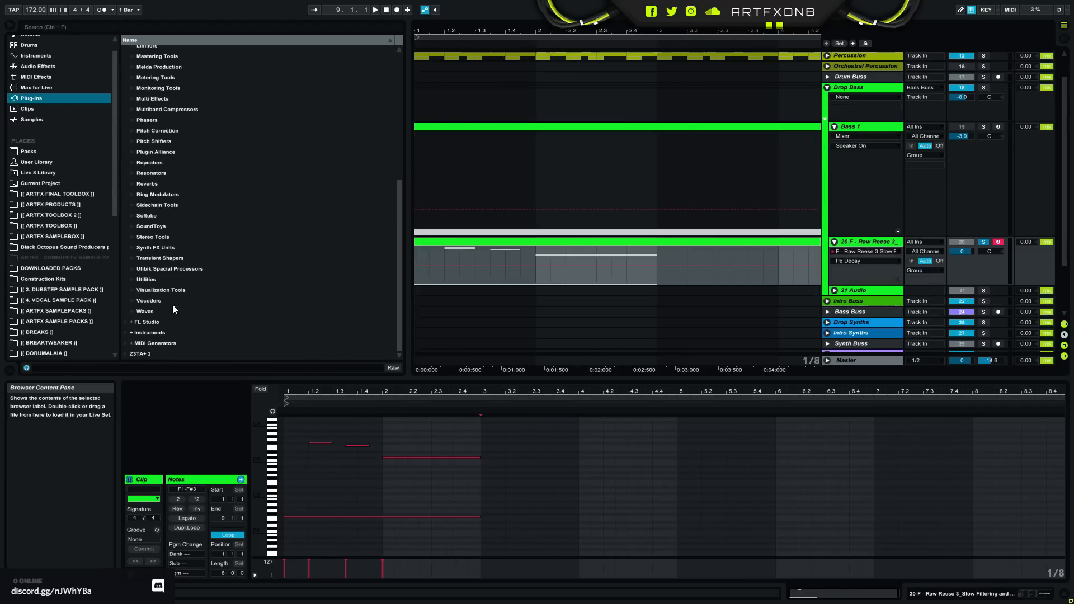
{"action": "scroll", "coordinate": [369, 200], "scroll_direction": "down", "scroll_amount": 3}
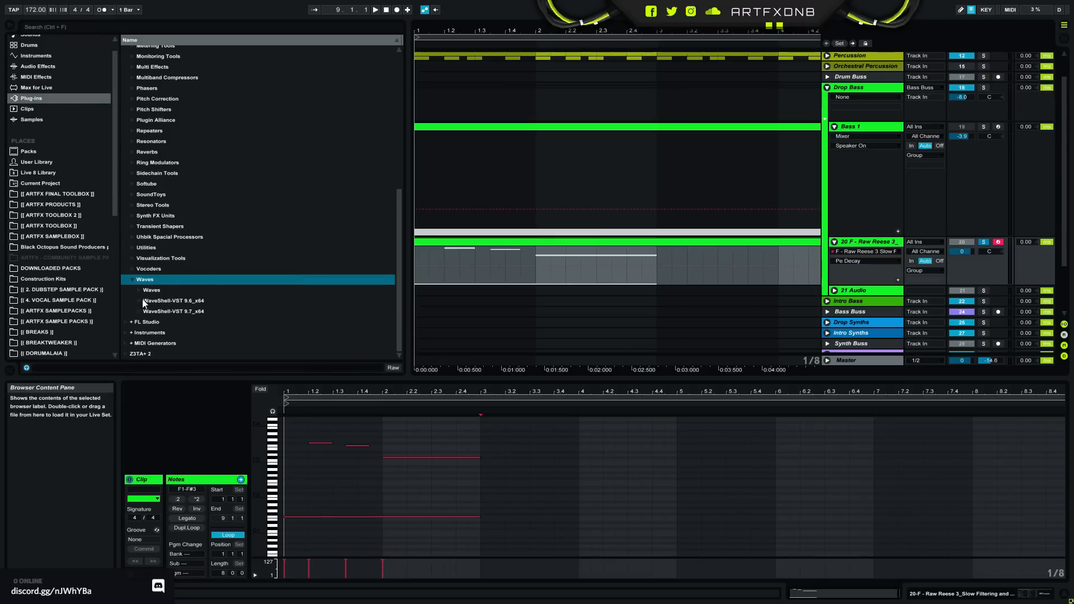
{"action": "key", "text": "Down"}
{"action": "key", "text": "Right"}
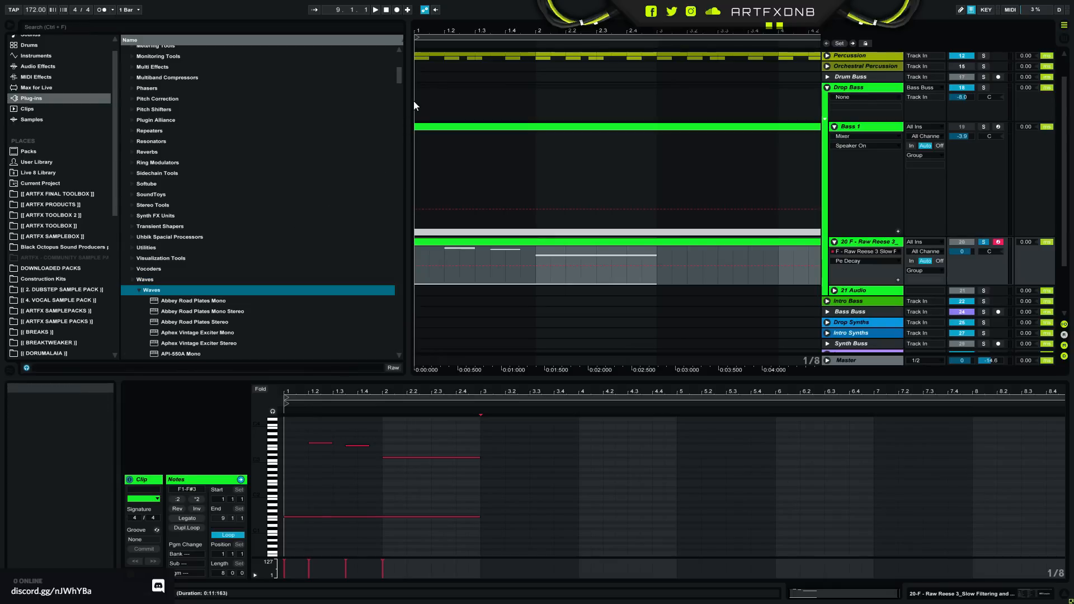
{"action": "mouse_move", "coordinate": [398, 75]}
{"action": "left_mouse_down"}
{"action": "mouse_move", "coordinate": [392, 98]}
{"action": "mouse_move", "coordinate": [396, 85]}
{"action": "left_mouse_up"}
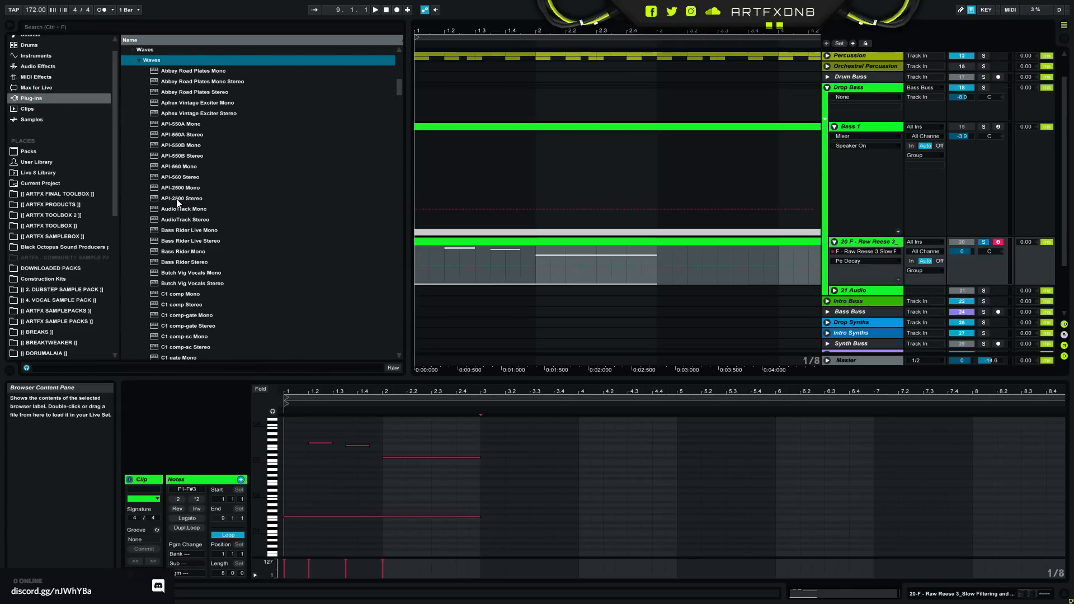
{"action": "left_click", "coordinate": [189, 198]}
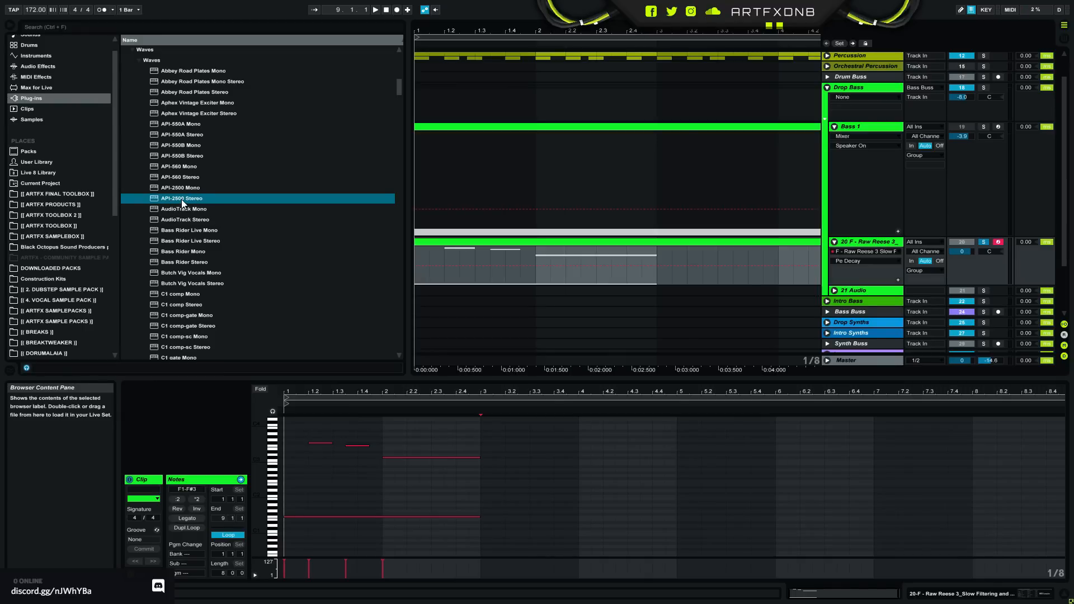
{"action": "left_click_drag", "start_coordinate": [179, 197], "coordinate": [178, 201]}
- Fold the Drop Bass group and go through the Kick & Snare, Percussion, Orchestral Percussion and Drum Buss tracks
{"action": "left_click", "coordinate": [826, 88]}
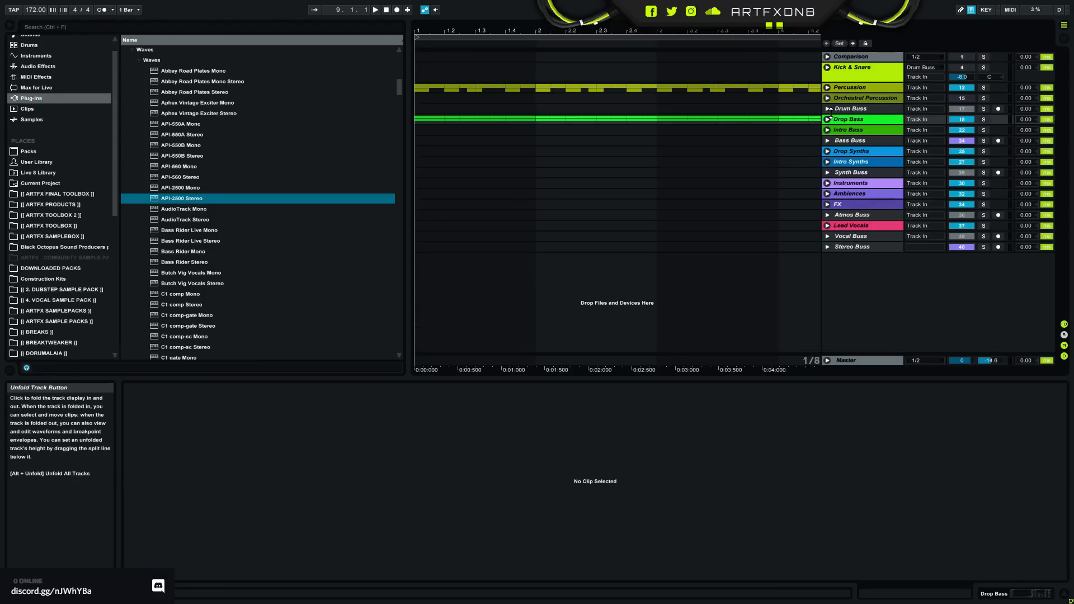
{"action": "left_click", "coordinate": [855, 75]}
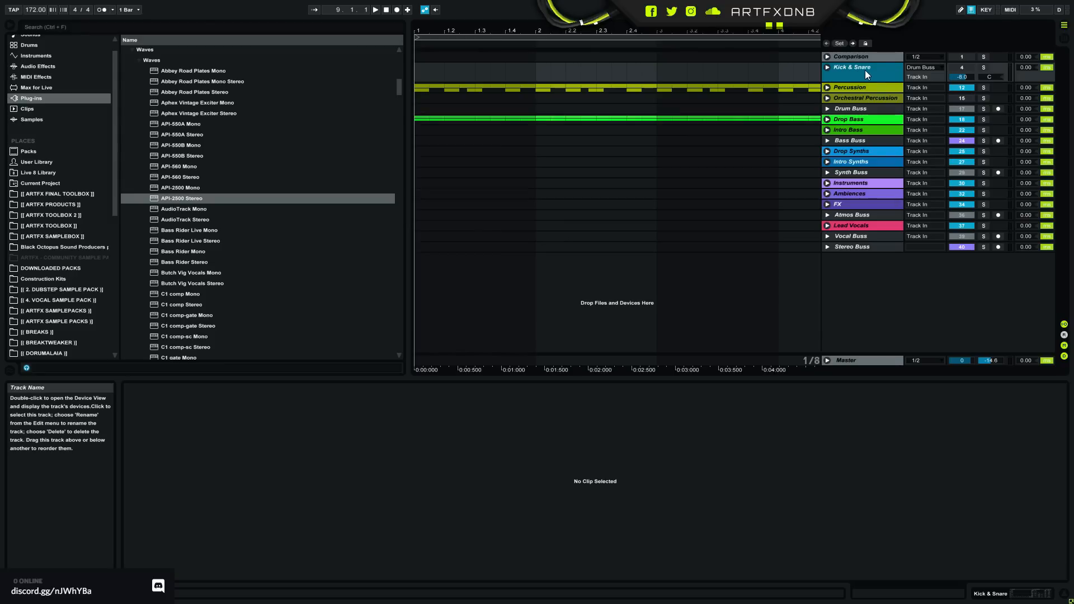
{"action": "left_click", "coordinate": [851, 87]}
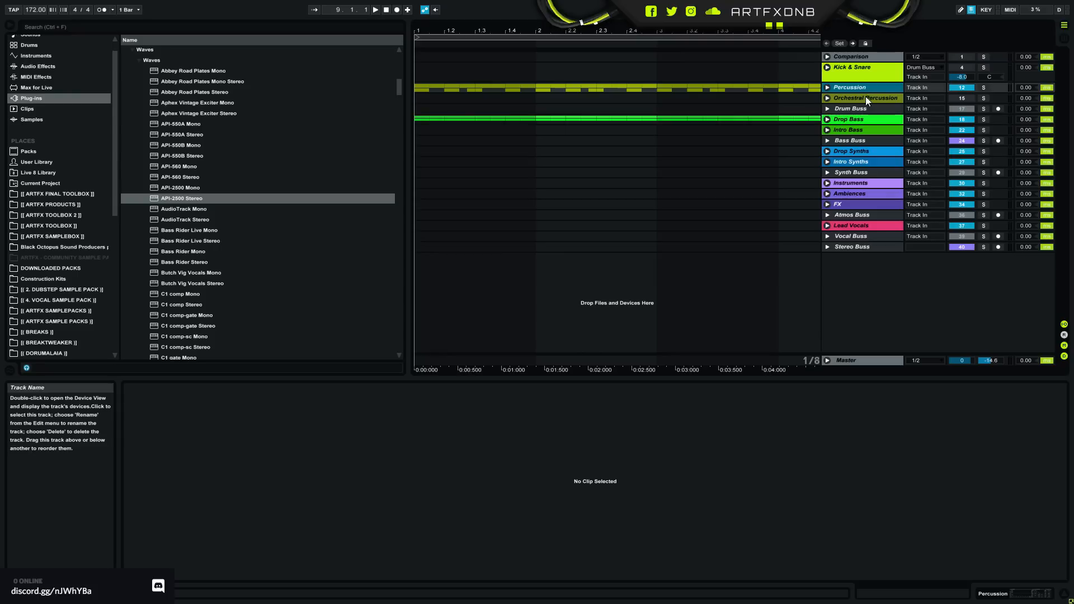
{"action": "left_click", "coordinate": [865, 97]}
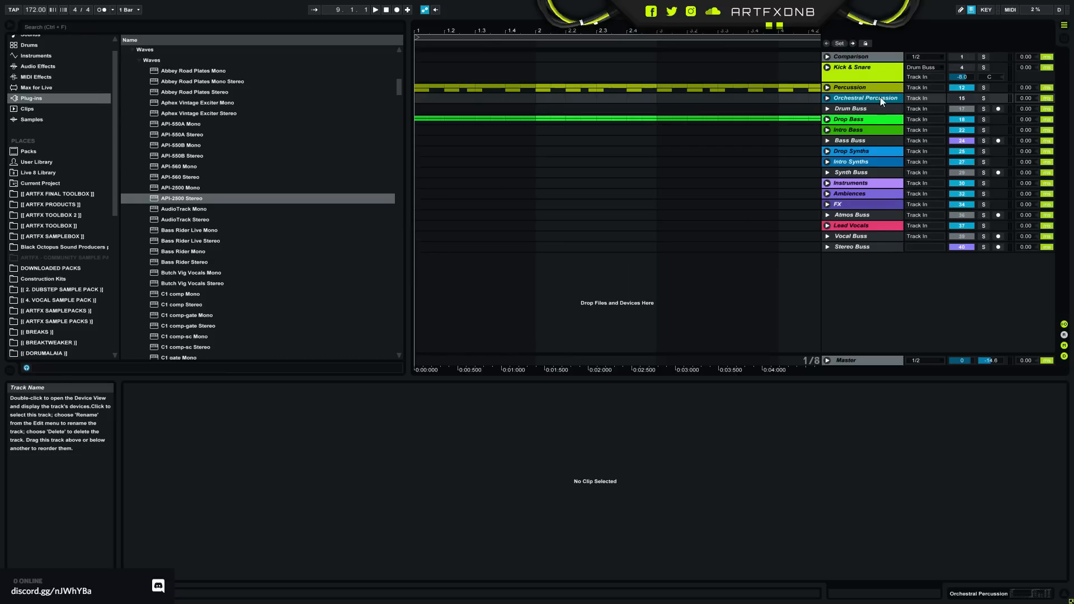
{"action": "left_click", "coordinate": [867, 110]}
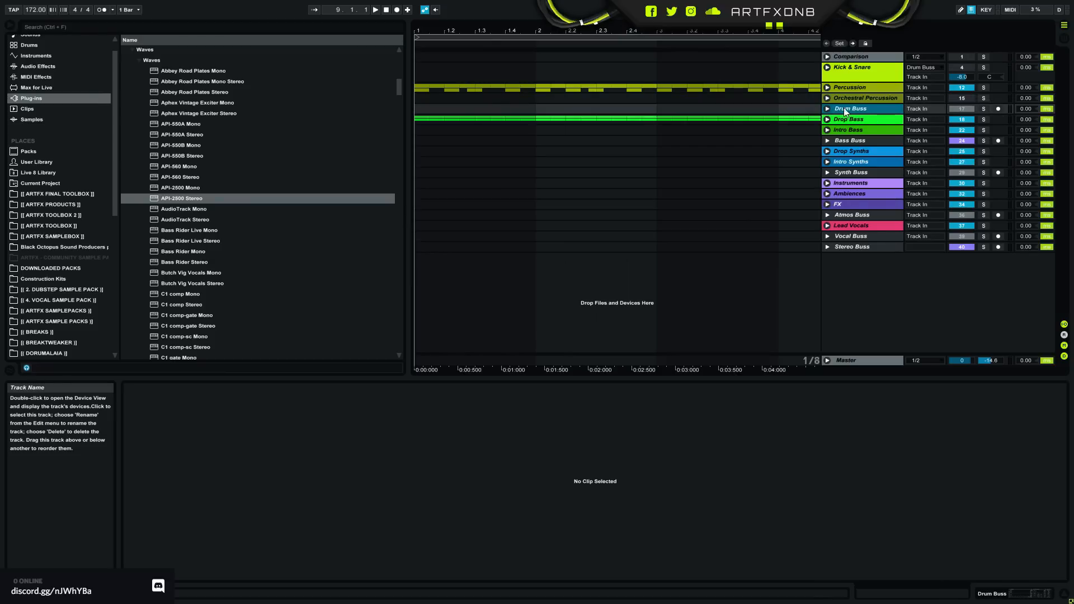
- Mark Kick & Snare from bar 1 to just before 4.2 and revisit the Orchestral Percussion and Drum Buss tracks
{"action": "left_click", "coordinate": [853, 66]}
{"action": "left_click_drag", "start_coordinate": [802, 69], "coordinate": [415, 78]}
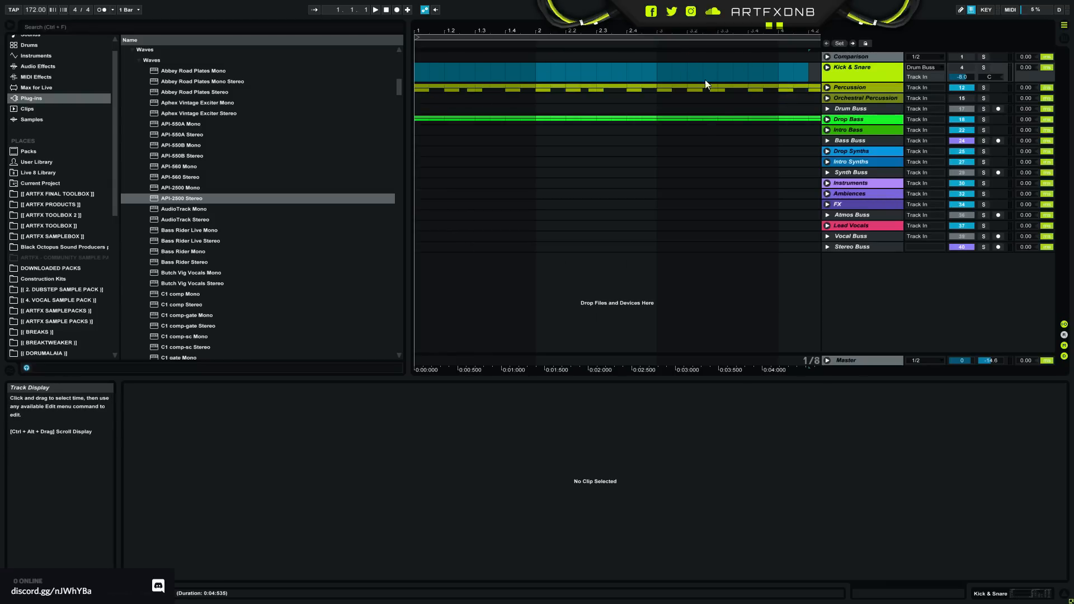
{"action": "left_click", "coordinate": [882, 97]}
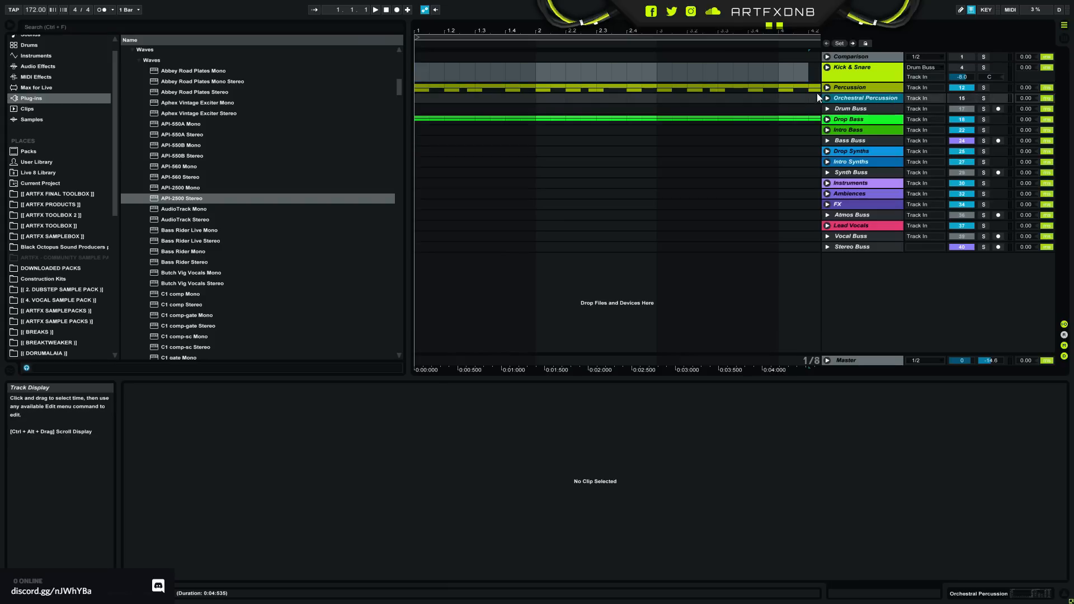
{"action": "left_click", "coordinate": [864, 107]}
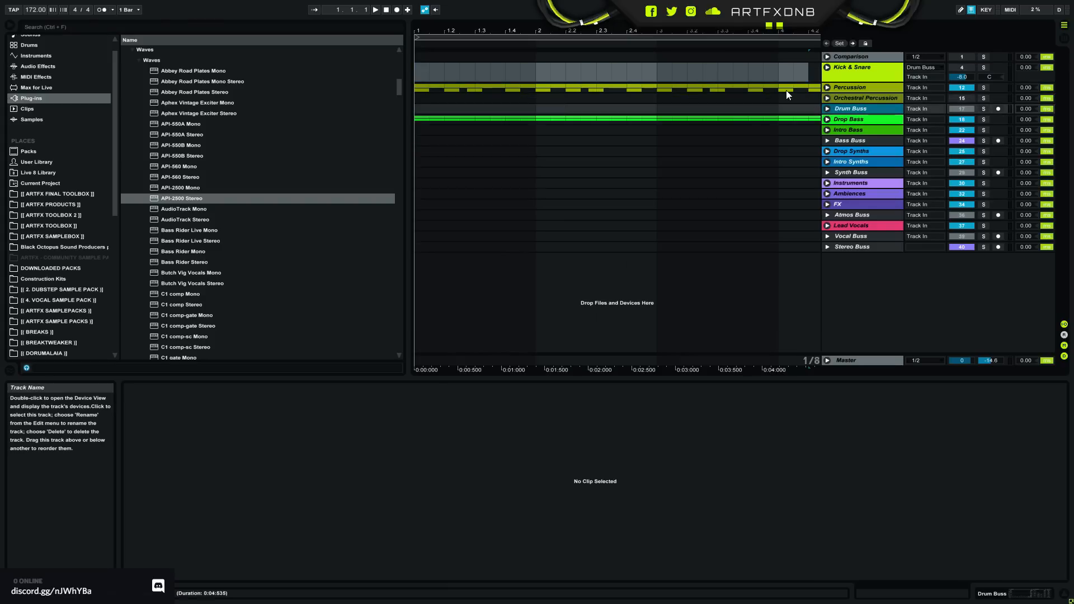
{"action": "left_click", "coordinate": [863, 66]}
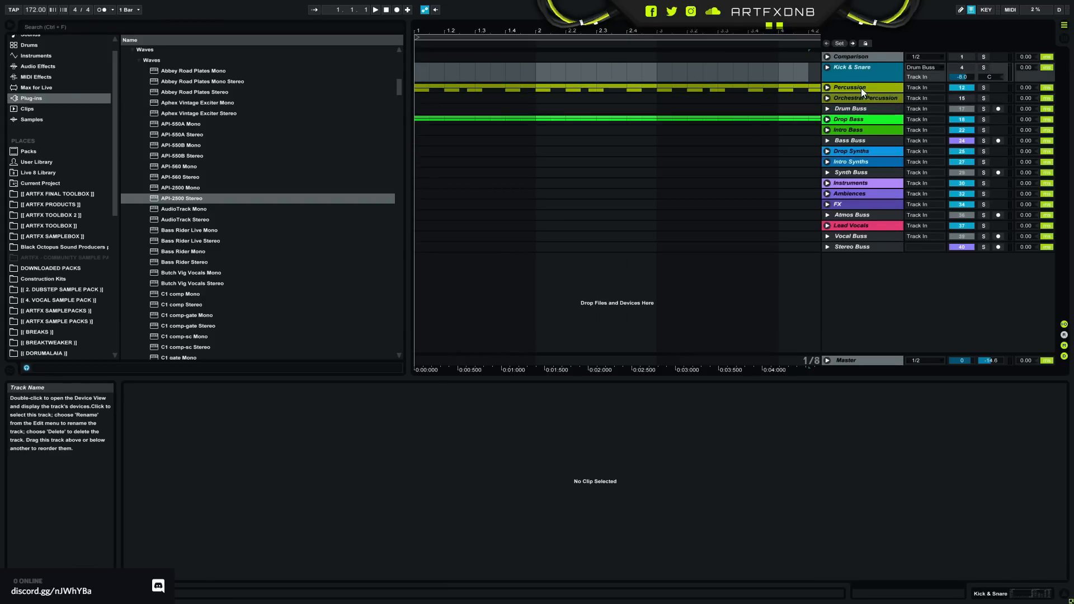
{"action": "left_click", "coordinate": [861, 100]}
{"action": "left_click", "coordinate": [861, 108]}
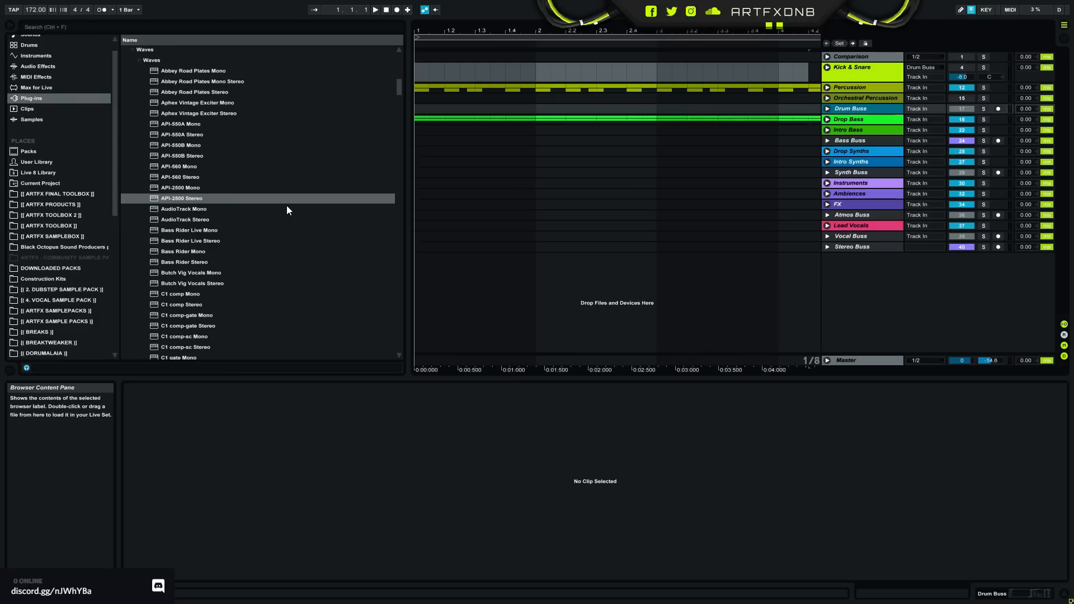
- Unfold the Drop Bass group and select the Bass 1 track
{"action": "left_click", "coordinate": [850, 121]}
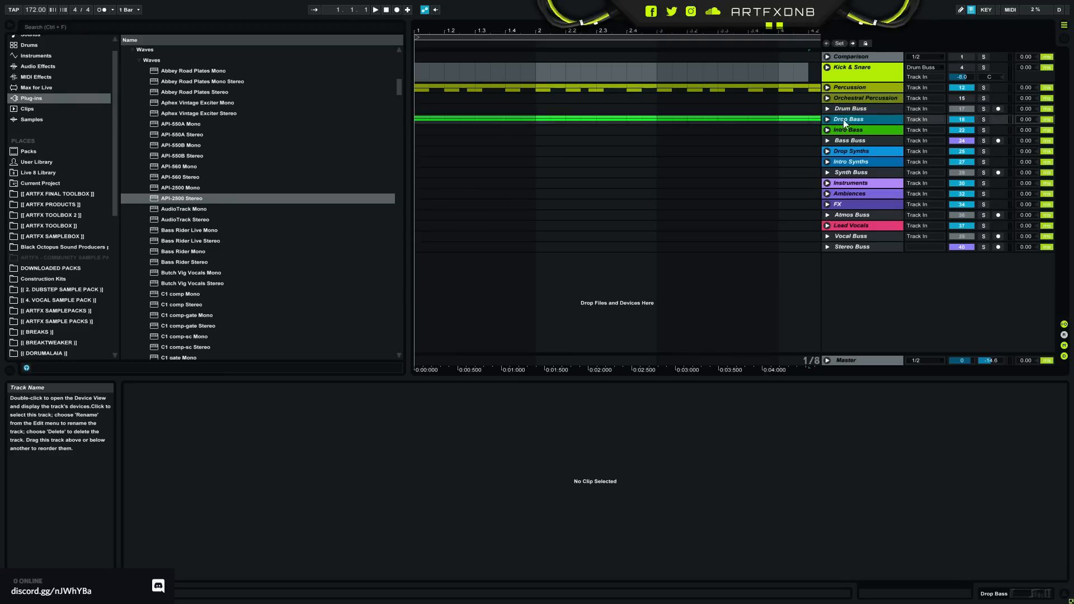
{"action": "left_click", "coordinate": [827, 119]}
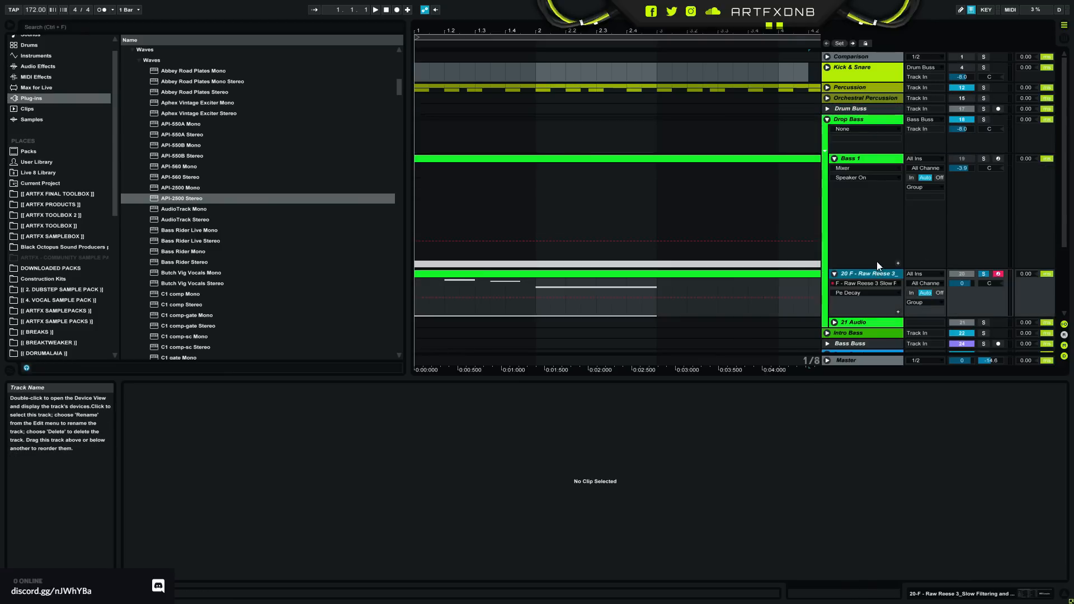
{"action": "scroll", "coordinate": [898, 203], "scroll_direction": "down", "scroll_amount": 3}
{"action": "scroll", "coordinate": [898, 202], "scroll_direction": "up", "scroll_amount": 3}
{"action": "left_click", "coordinate": [868, 162]}
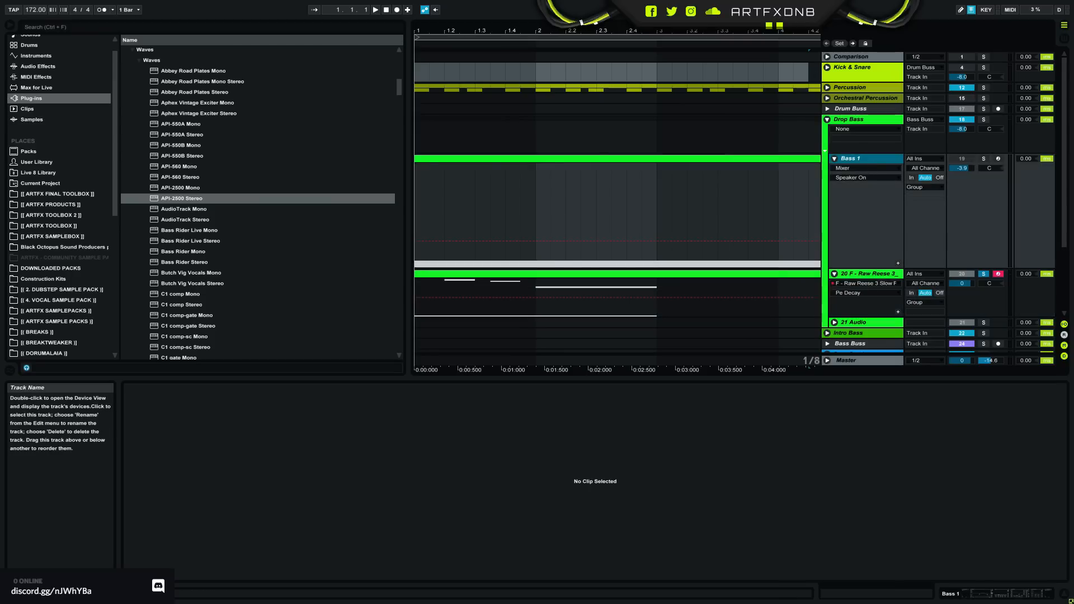
- Select the eight-bar MIDI clip on Bass 1 and solo the track
{"action": "key", "text": "minus"}
{"action": "key", "text": "minus"}
{"action": "left_click", "coordinate": [546, 158]}
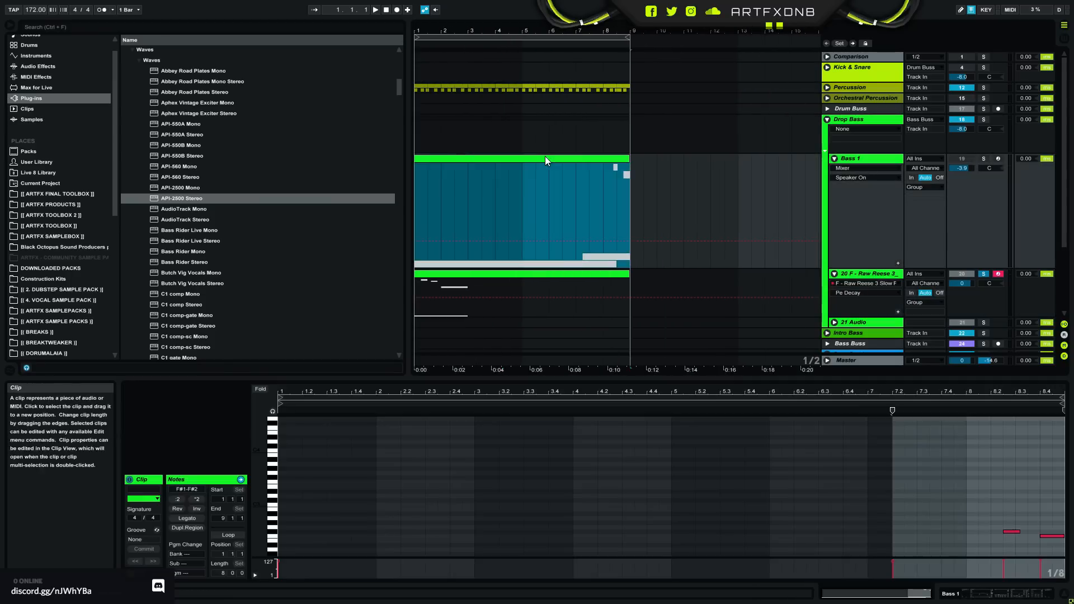
{"action": "left_click", "coordinate": [969, 156]}
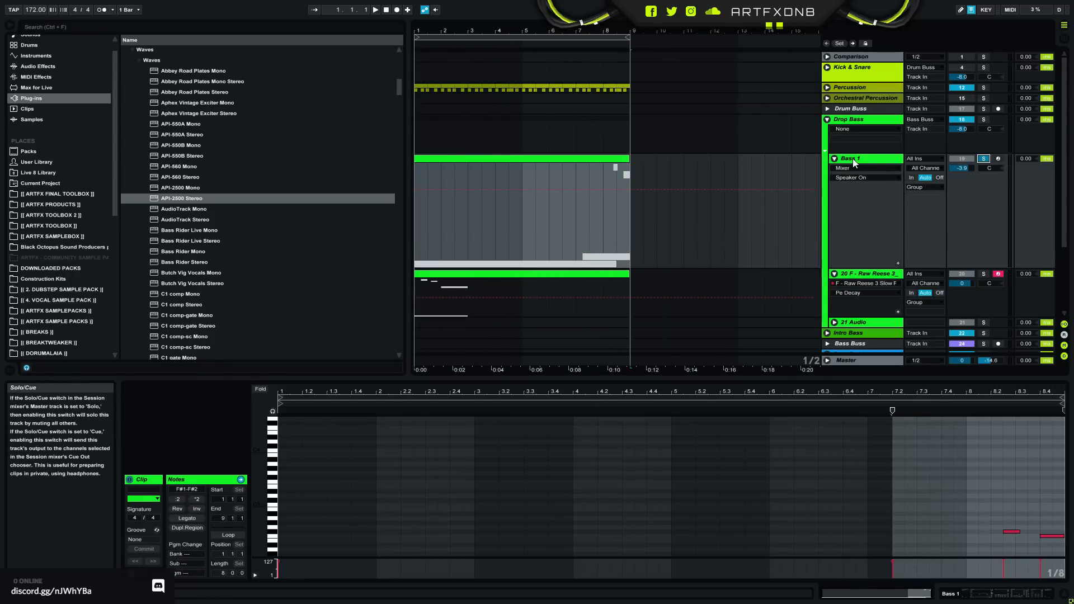
- Show Bass 1's devices and review Serum's LFO 5, Global, Matrix and FX pages
{"action": "key", "text": "shift+Tab"}
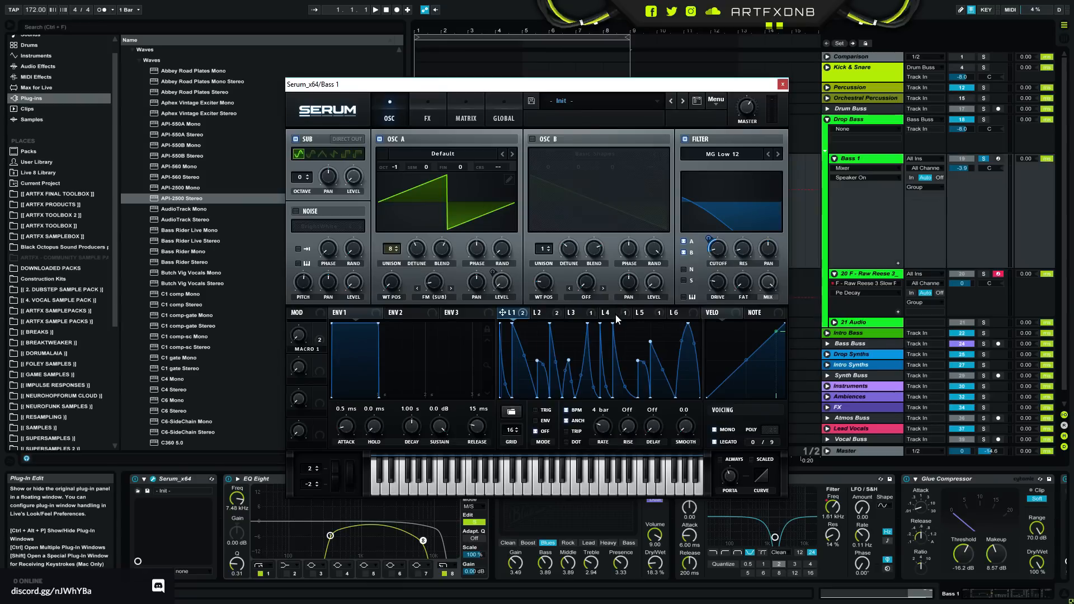
{"action": "left_click", "coordinate": [639, 312]}
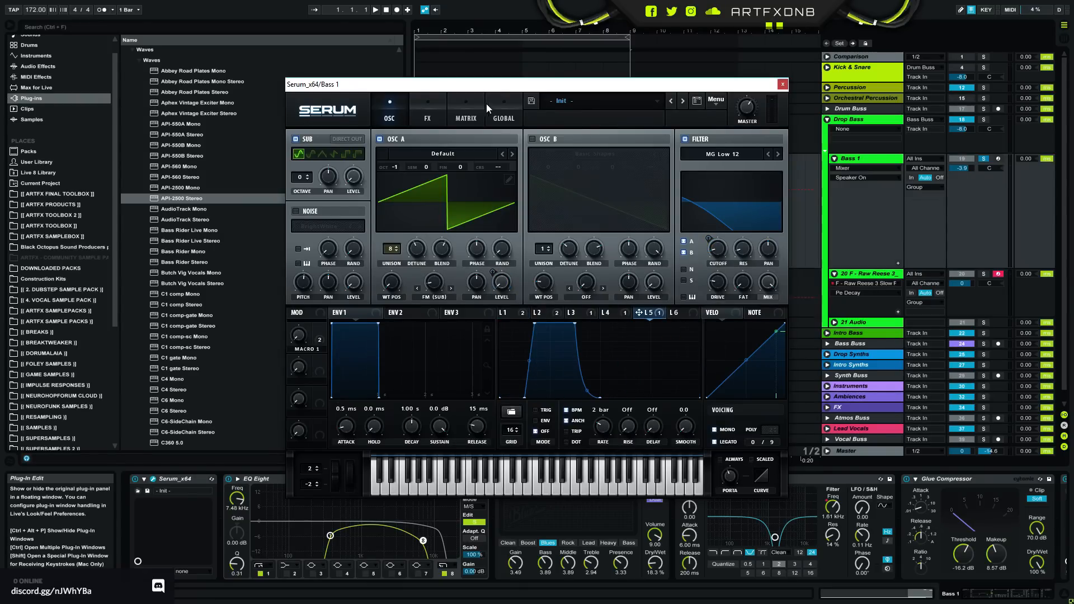
{"action": "left_click", "coordinate": [505, 119]}
{"action": "left_click", "coordinate": [471, 105]}
{"action": "left_click", "coordinate": [422, 106]}
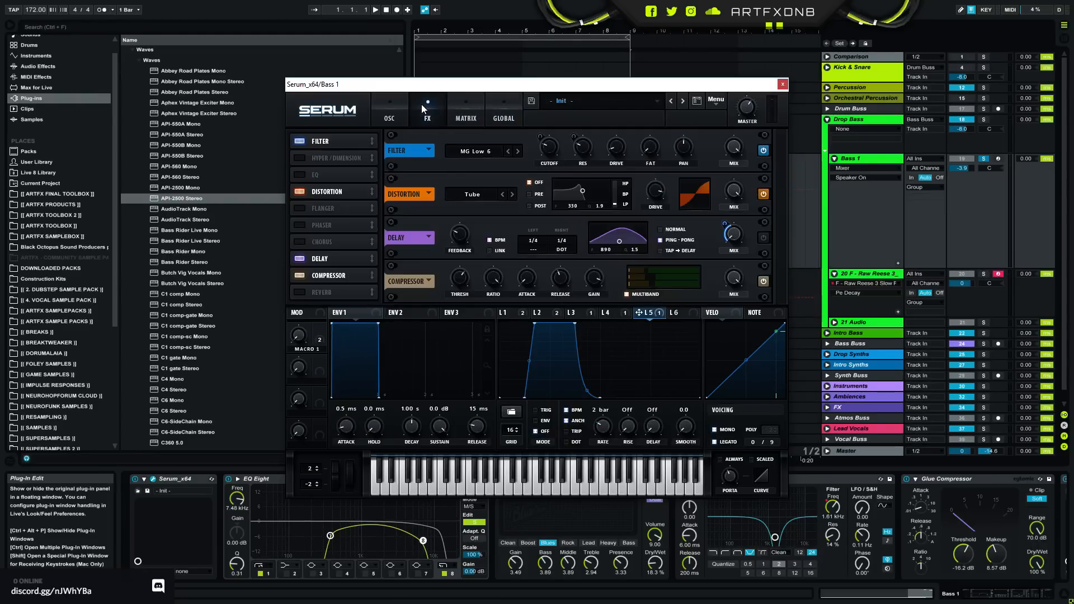
- Play the soloed bass and compare Serum's delay off and on, leaving the delay enabled
{"action": "left_click", "coordinate": [764, 239]}
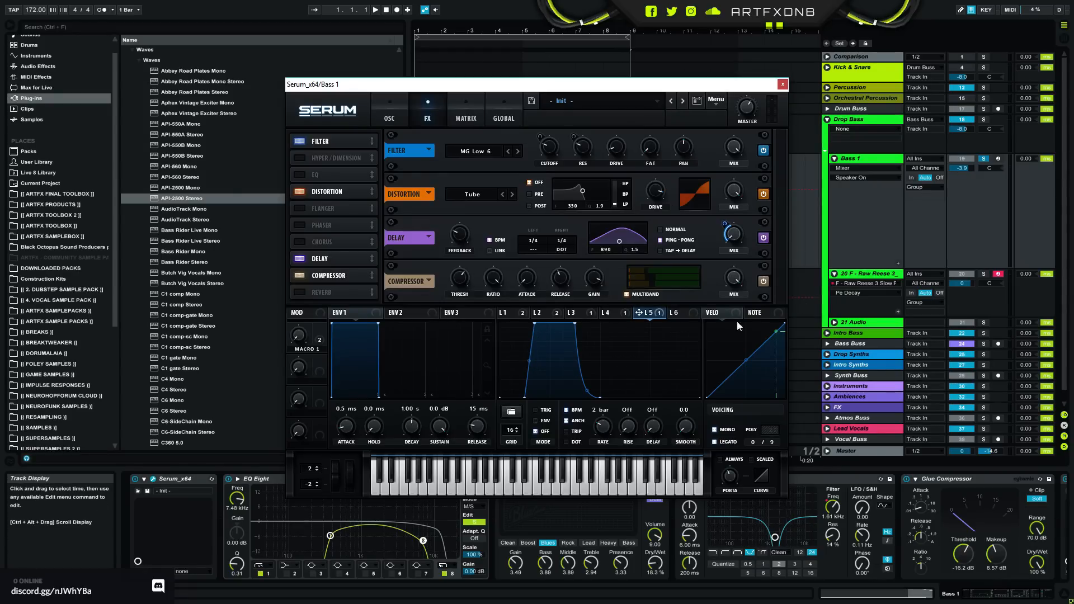
{"action": "mouse_move", "coordinate": [682, 85]}
{"action": "left_mouse_down"}
{"action": "mouse_move", "coordinate": [662, 315]}
{"action": "mouse_move", "coordinate": [737, 160]}
{"action": "mouse_move", "coordinate": [678, 87]}
{"action": "left_mouse_up"}
{"action": "key", "text": "space"}
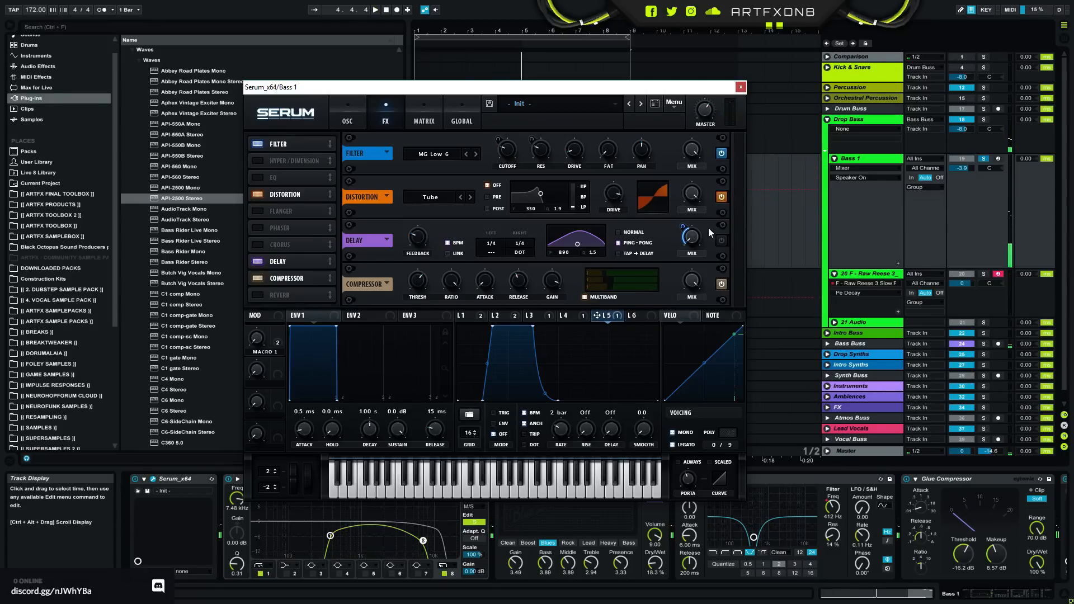
{"action": "left_click", "coordinate": [721, 240]}
{"action": "left_click_drag", "start_coordinate": [642, 94], "coordinate": [600, 59]}
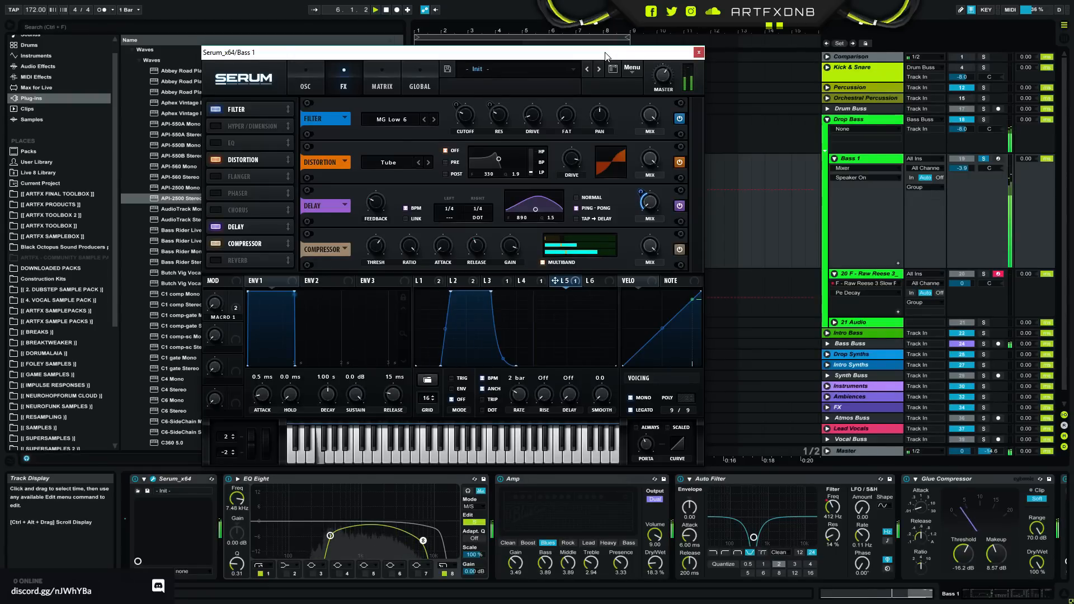
- Lower the Serum delay's filter frequency to 526, stop playback and close the plug-in window
{"action": "left_click_drag", "start_coordinate": [606, 56], "coordinate": [609, 123]}
{"action": "left_click_drag", "start_coordinate": [537, 257], "coordinate": [522, 297]}
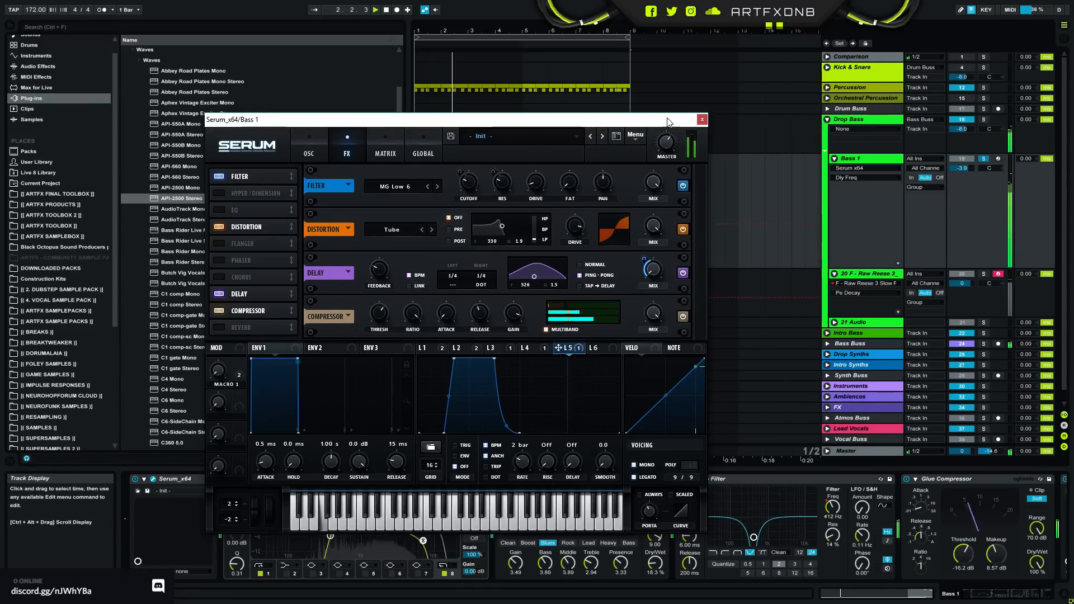
{"action": "left_click_drag", "start_coordinate": [667, 117], "coordinate": [753, 253]}
{"action": "left_click", "coordinate": [864, 158]}
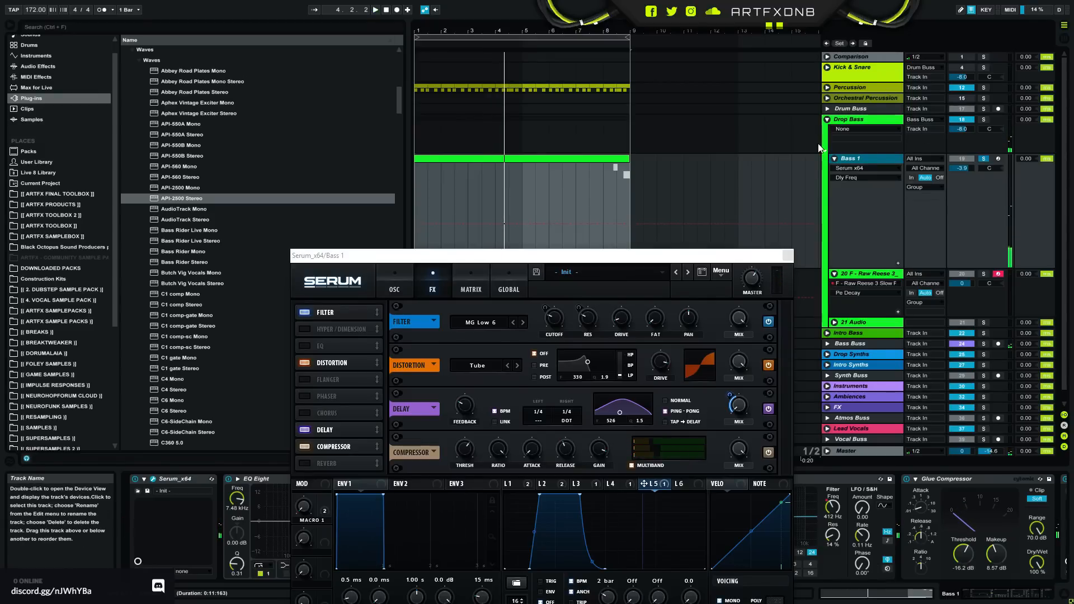
{"action": "left_click", "coordinate": [680, 255]}
{"action": "left_click_drag", "start_coordinate": [680, 255], "coordinate": [693, 21]}
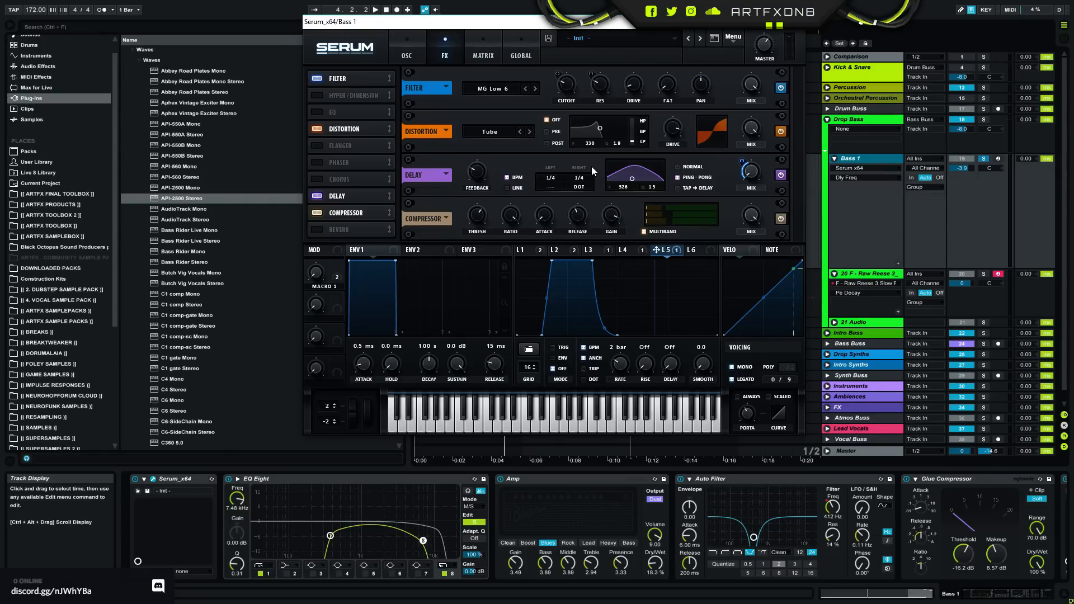
{"action": "left_click_drag", "start_coordinate": [782, 24], "coordinate": [814, 190]}
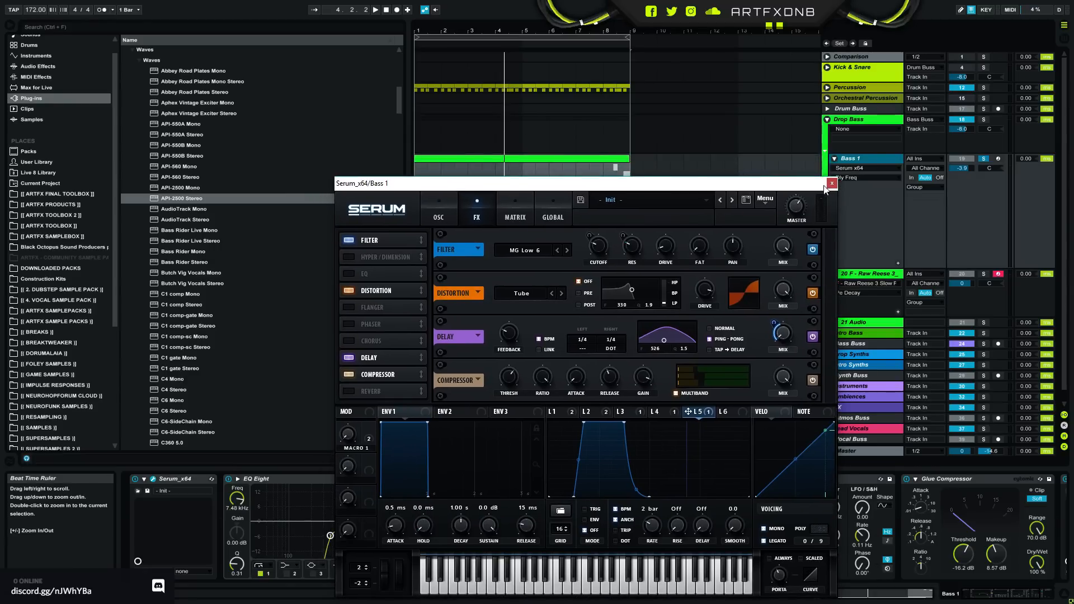
{"action": "left_click", "coordinate": [832, 183]}
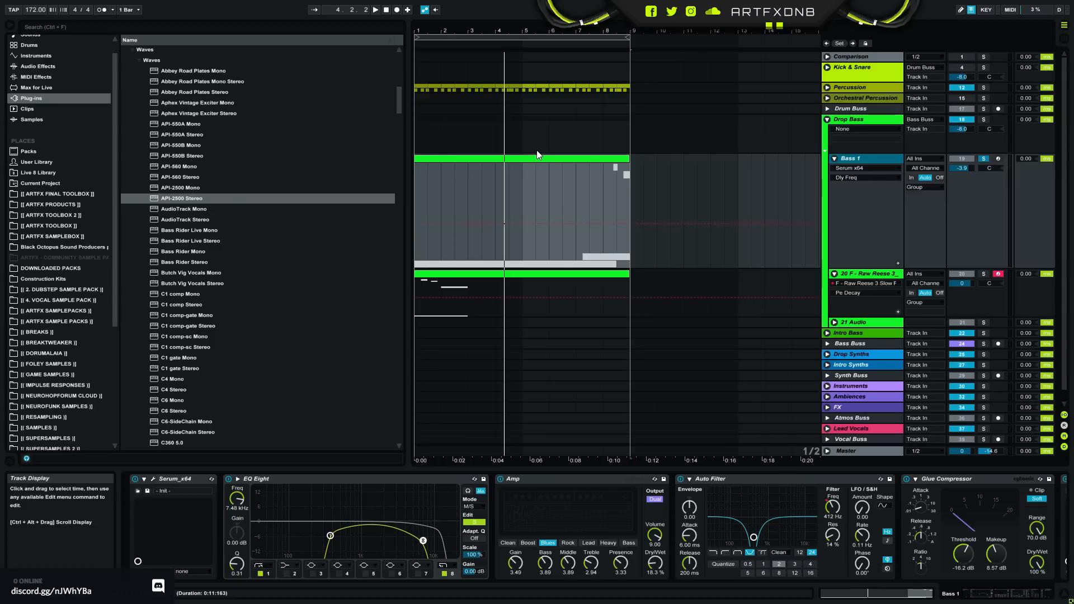
- Open the ARTFX FINAL TOOLBOX folder and collapse its HITS_BASIC REESE subfolder under BASS
{"action": "left_click", "coordinate": [56, 194]}
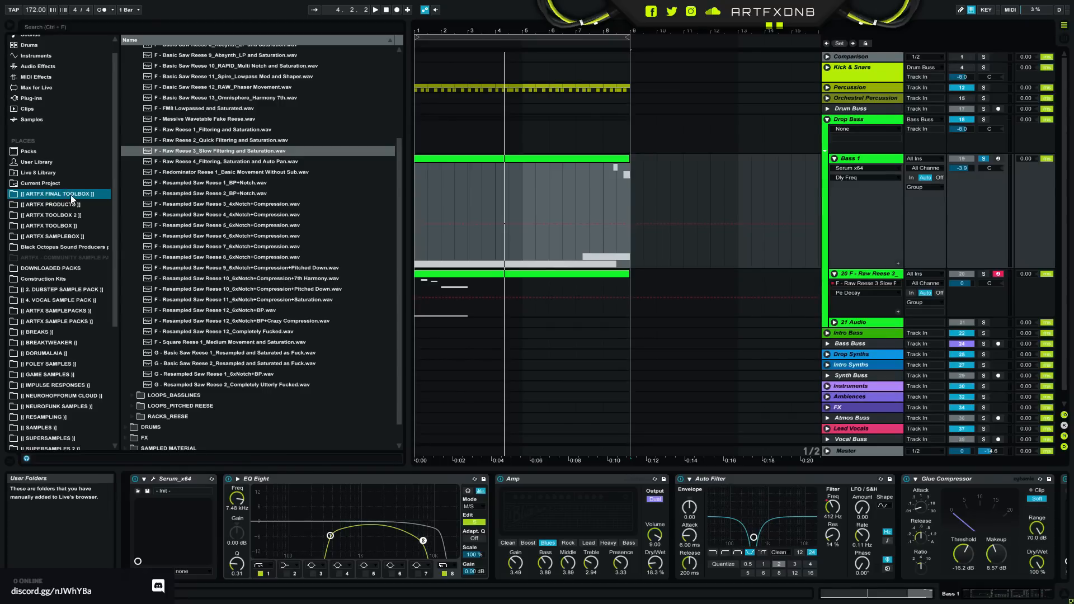
{"action": "scroll", "coordinate": [187, 246], "scroll_direction": "up", "scroll_amount": 3}
{"action": "scroll", "coordinate": [193, 240], "scroll_direction": "up", "scroll_amount": 3}
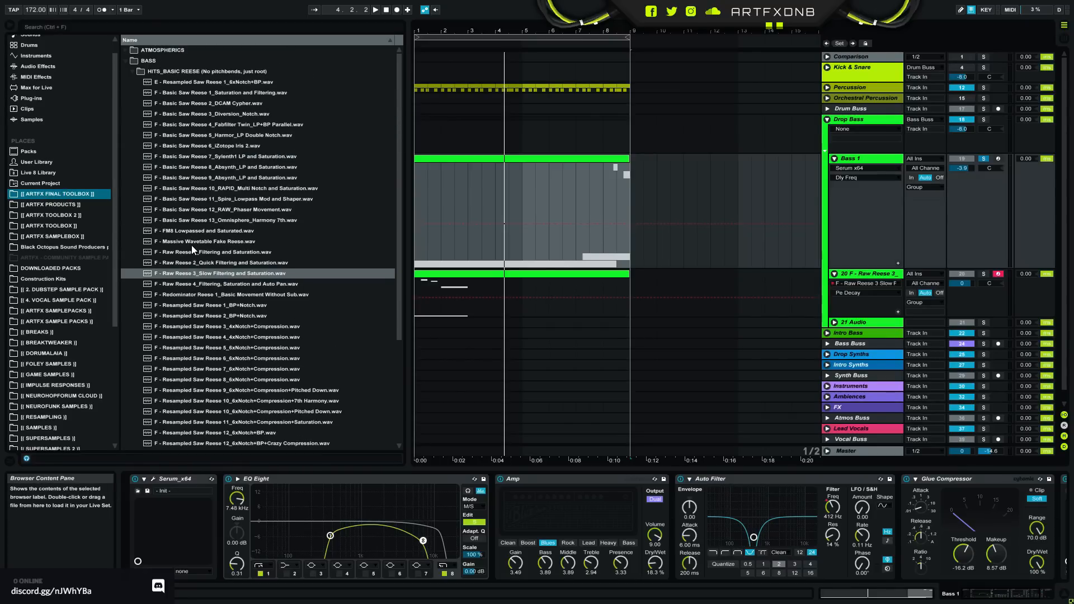
{"action": "left_click", "coordinate": [128, 60]}
{"action": "left_click", "coordinate": [127, 61]}
{"action": "left_click", "coordinate": [133, 70]}
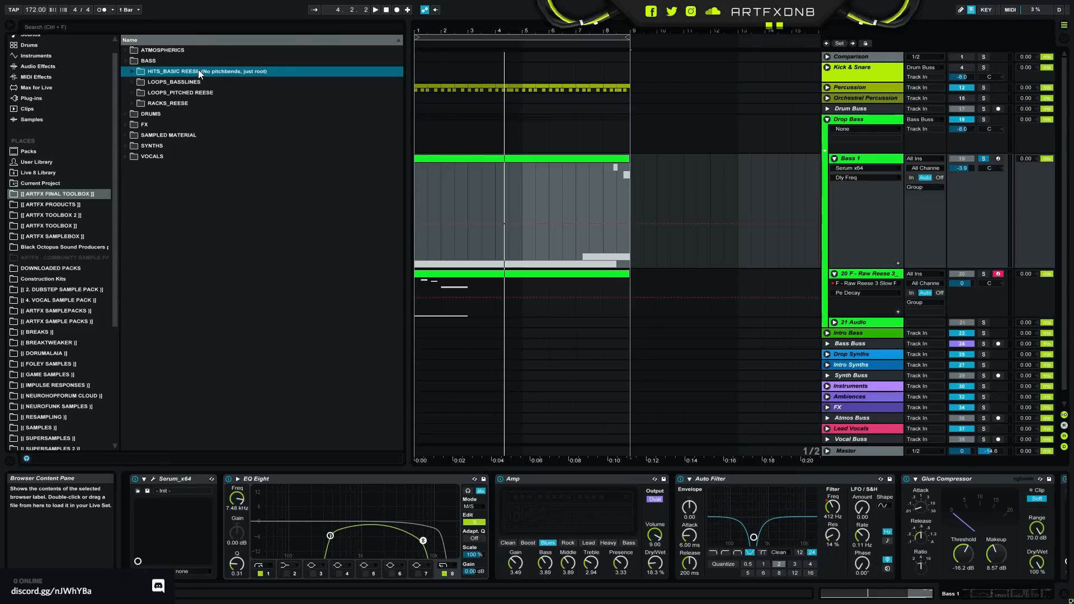
- Audition the F Phrygian and G Phrygian Nasty Reese Pitchbender 1 loops in LOOPS_BASSLINES
{"action": "left_click", "coordinate": [167, 83]}
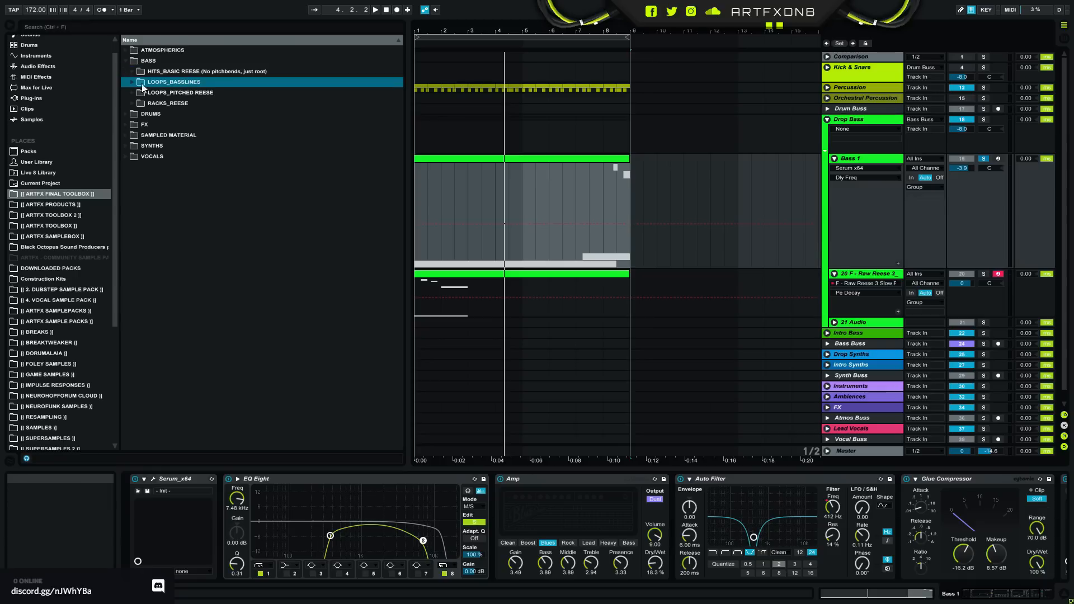
{"action": "left_click", "coordinate": [132, 82]}
{"action": "left_click", "coordinate": [210, 95]}
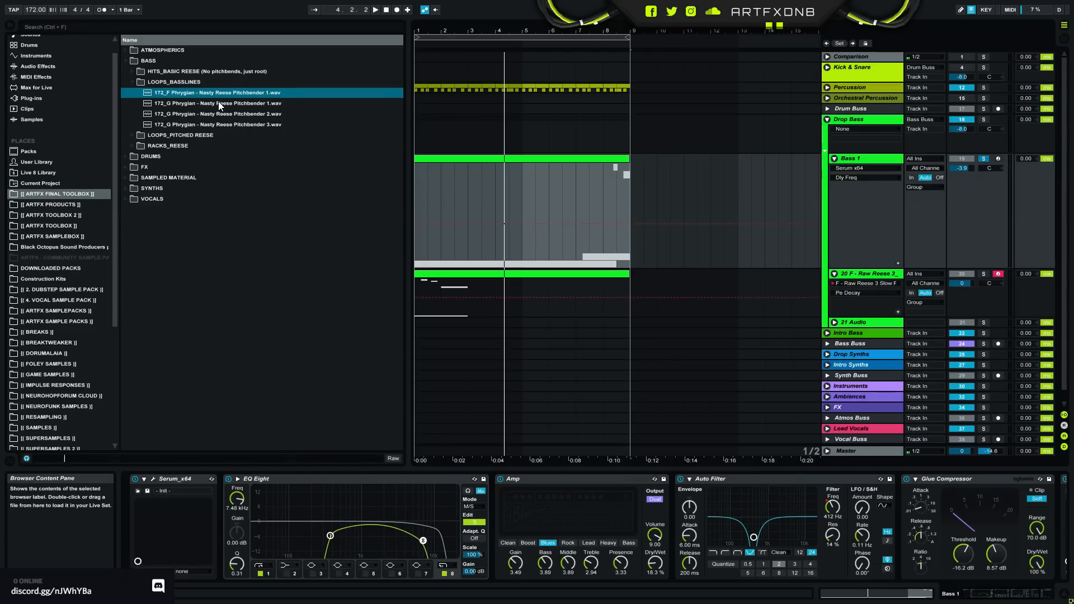
{"action": "left_click", "coordinate": [197, 104]}
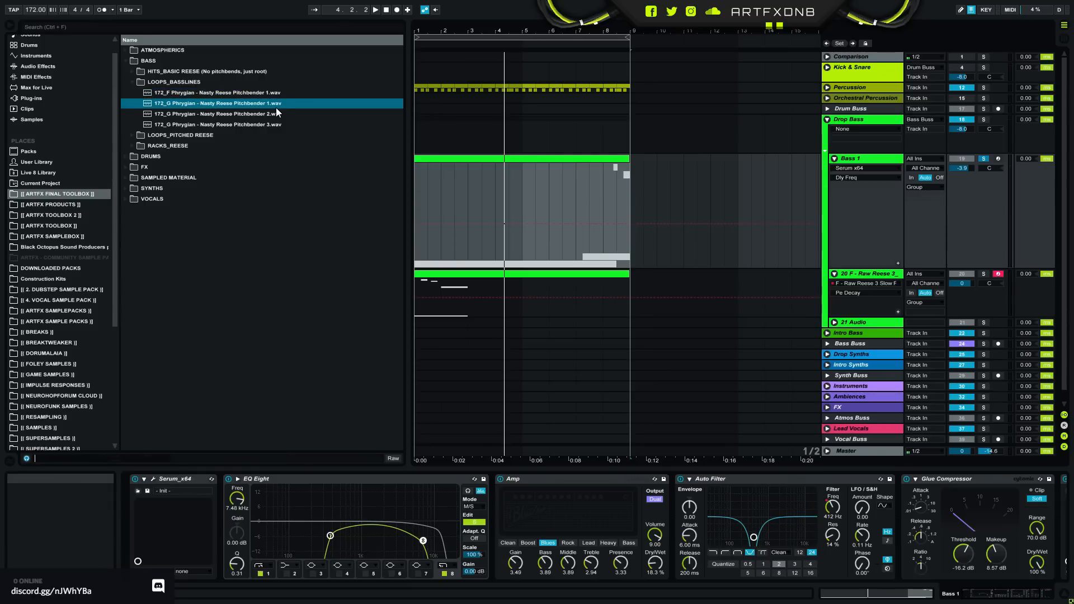
- Audition Resampled Pitchbend Reese 1 to 6 in LOOPS_PITCHED REESE, fold that folder and select RACKS_REESE
{"action": "left_click", "coordinate": [131, 136]}
{"action": "left_click", "coordinate": [216, 103]}
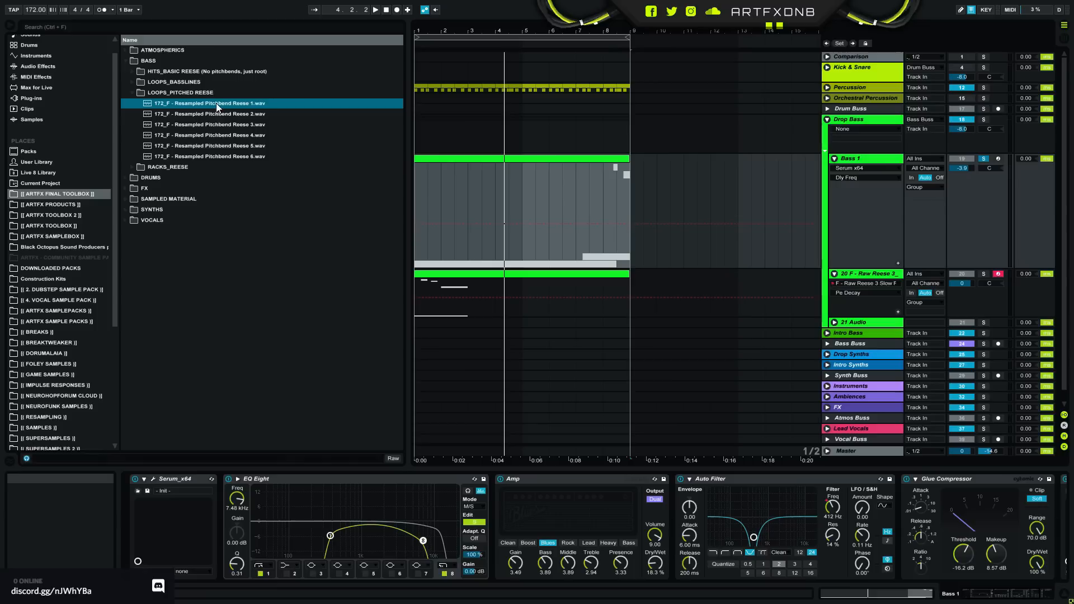
{"action": "left_click", "coordinate": [223, 117]}
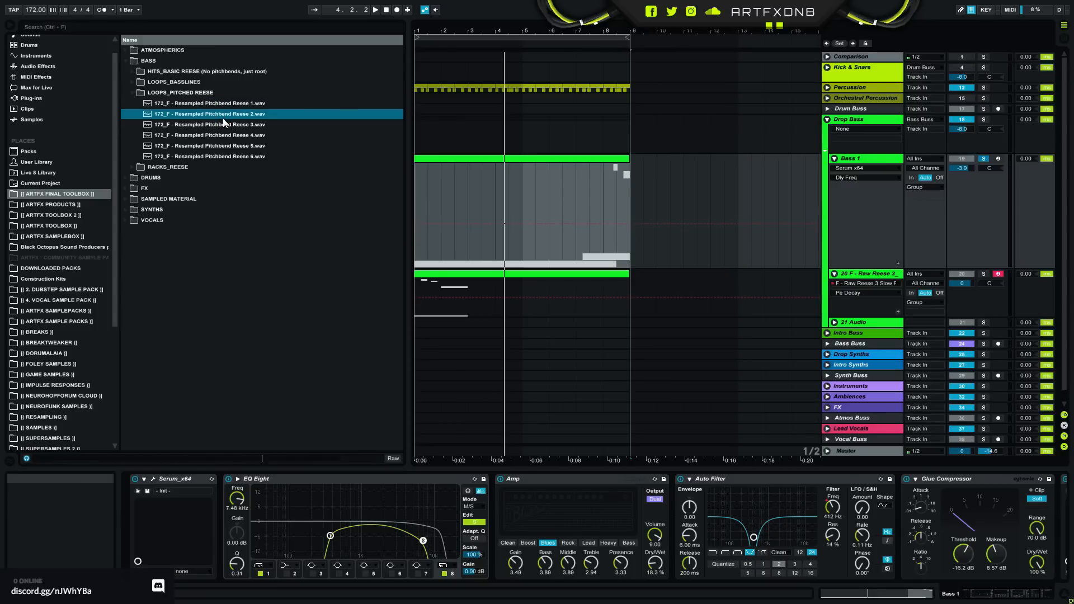
{"action": "left_click", "coordinate": [220, 124]}
{"action": "left_click", "coordinate": [220, 135]}
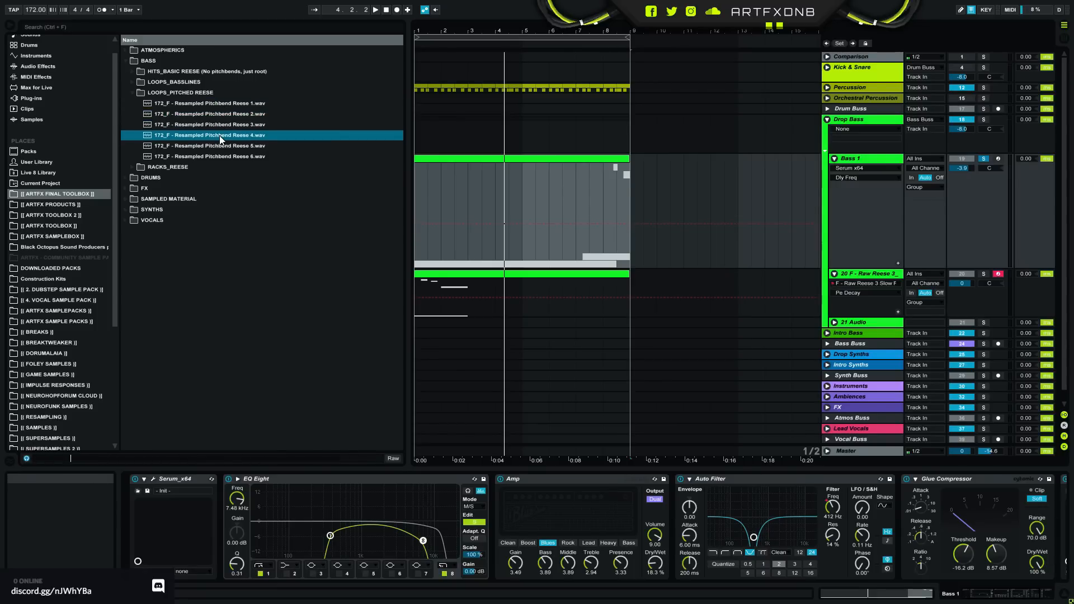
{"action": "left_click", "coordinate": [219, 145]}
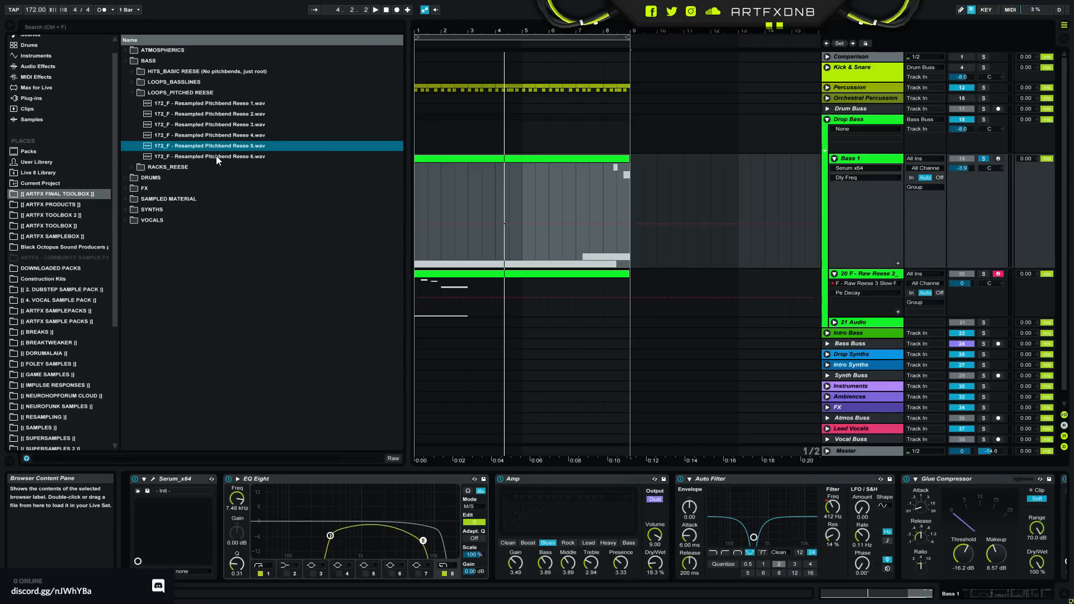
{"action": "left_click", "coordinate": [215, 156]}
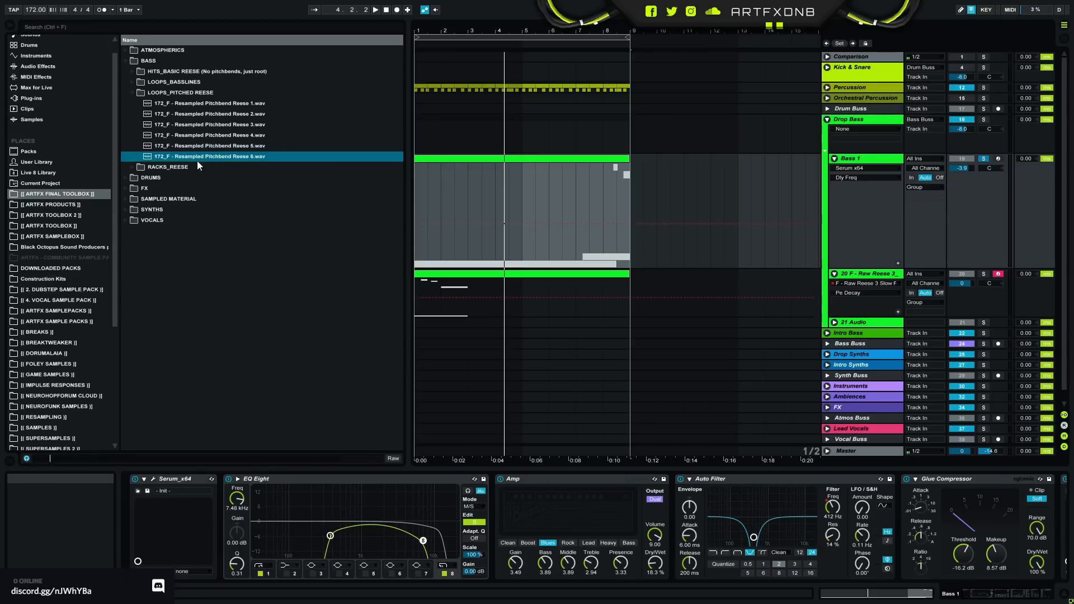
{"action": "left_click", "coordinate": [133, 93]}
{"action": "left_click", "coordinate": [154, 104]}
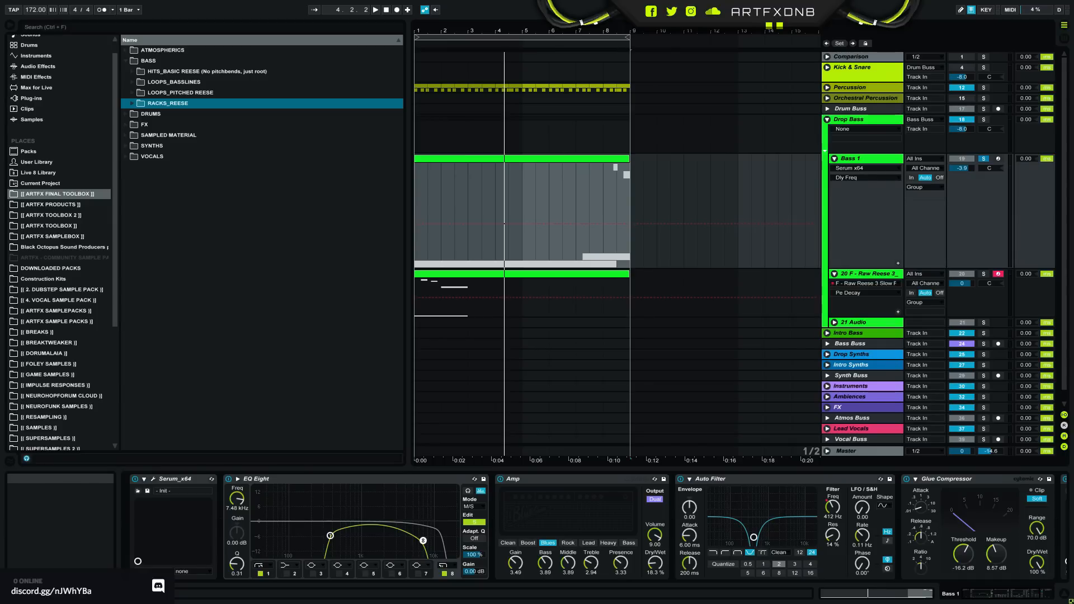
- Fold the Drop Bass group and browse the plug-ins from the Waves effects to the Instruments folder
{"action": "left_click", "coordinate": [827, 120]}
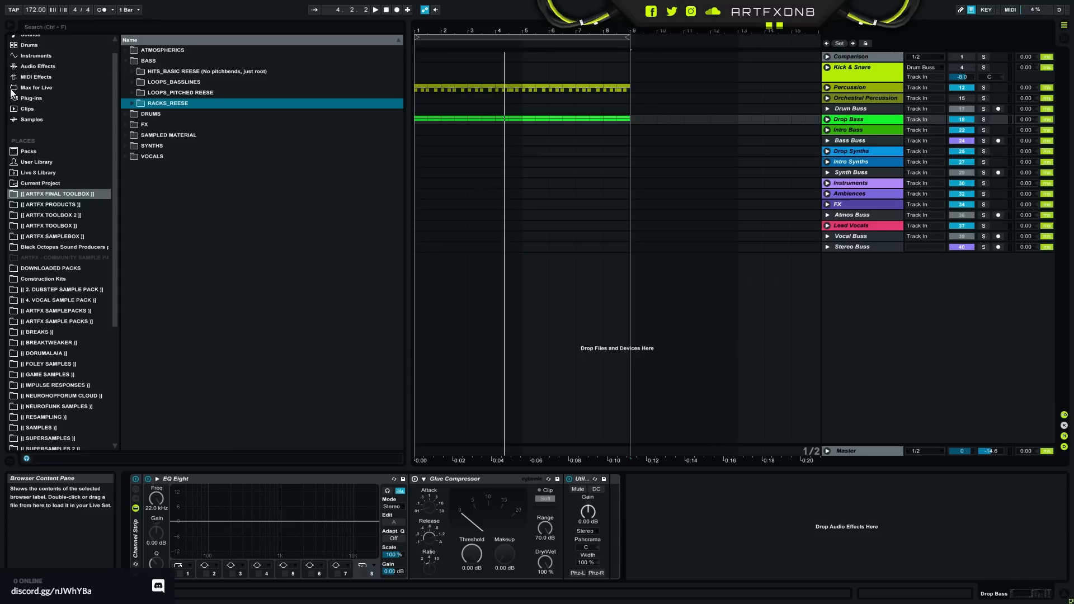
{"action": "left_click", "coordinate": [35, 98]}
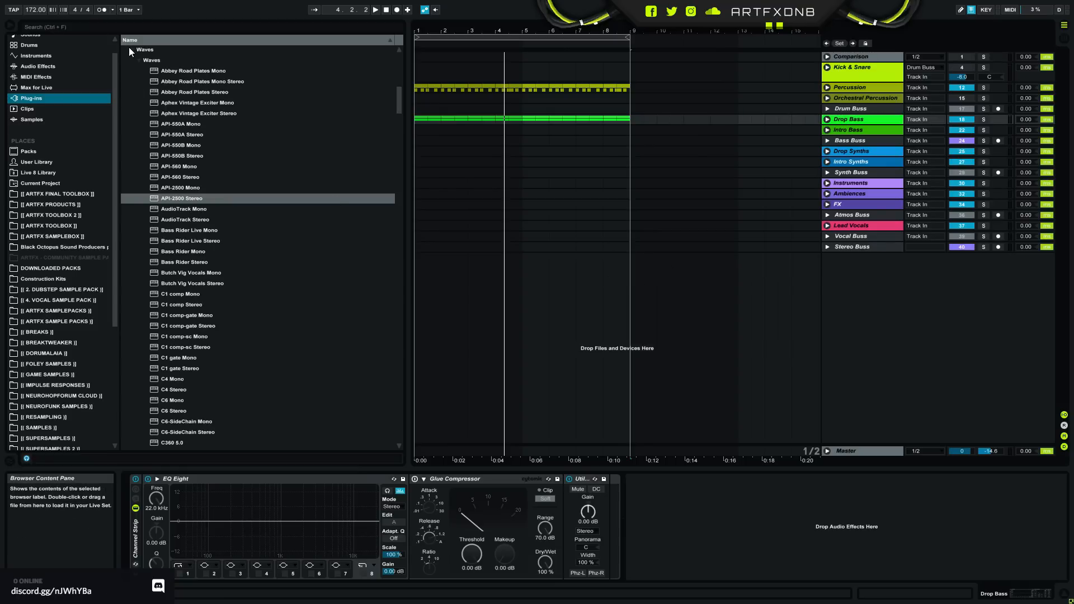
{"action": "left_click", "coordinate": [129, 50]}
{"action": "scroll", "coordinate": [292, 204], "scroll_direction": "up", "scroll_amount": 2}
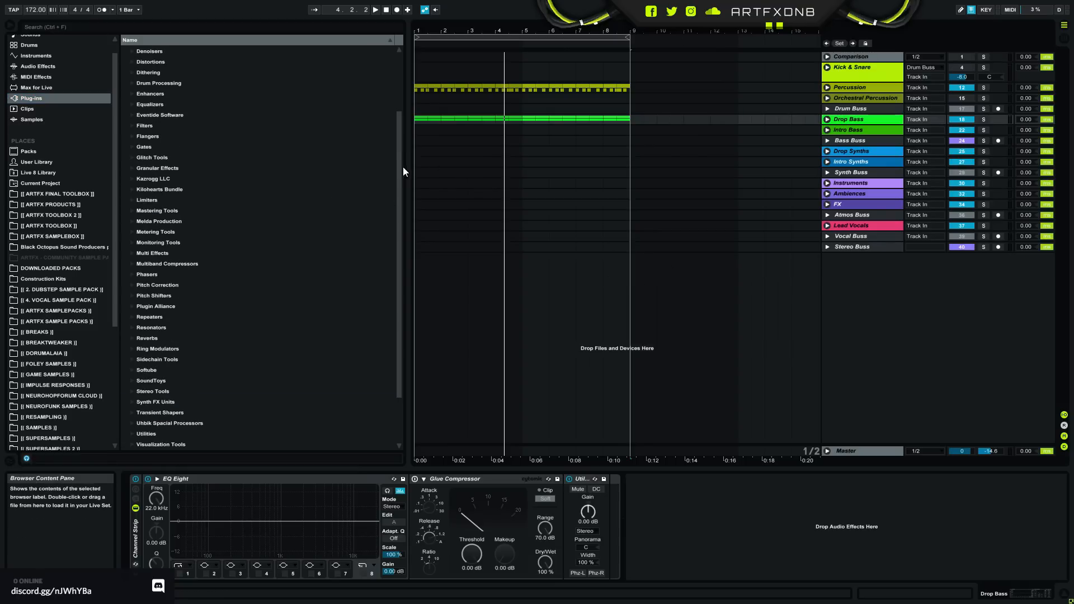
{"action": "scroll", "coordinate": [403, 166], "scroll_direction": "down", "scroll_amount": 3}
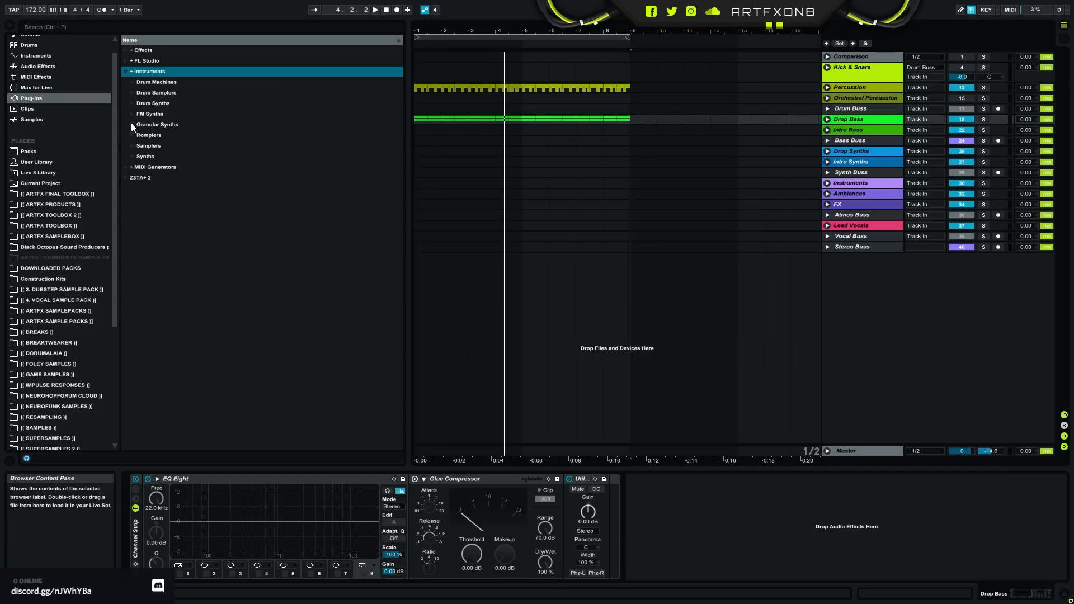
- Load TruePianos x64 from the Samplers folder onto a new MIDI track
{"action": "left_click", "coordinate": [132, 146]}
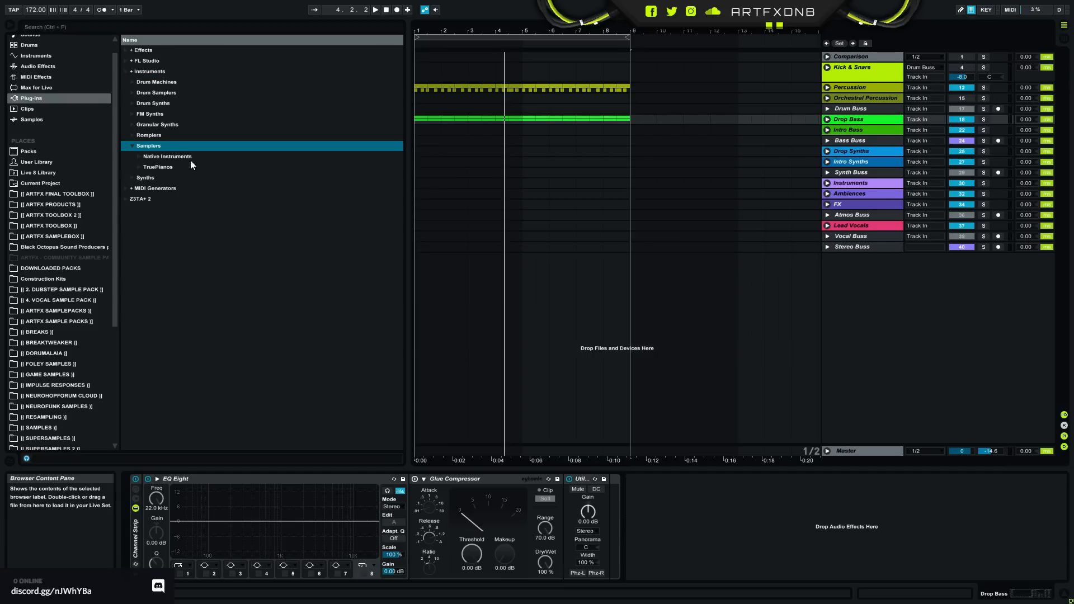
{"action": "left_click", "coordinate": [203, 167]}
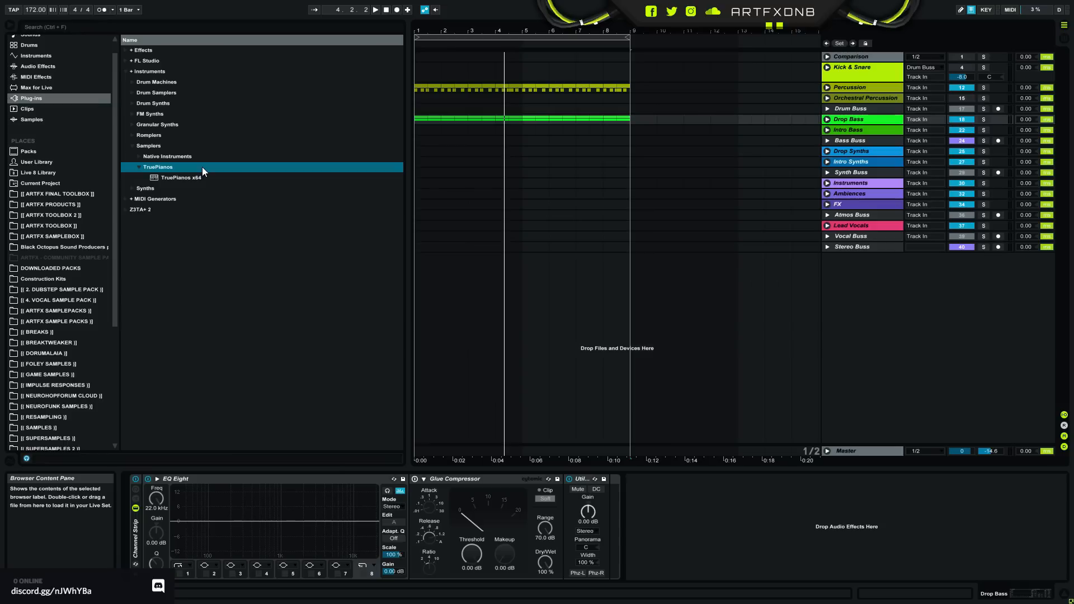
{"action": "left_click", "coordinate": [190, 177]}
{"action": "left_click_drag", "start_coordinate": [926, 326], "coordinate": [926, 325]}
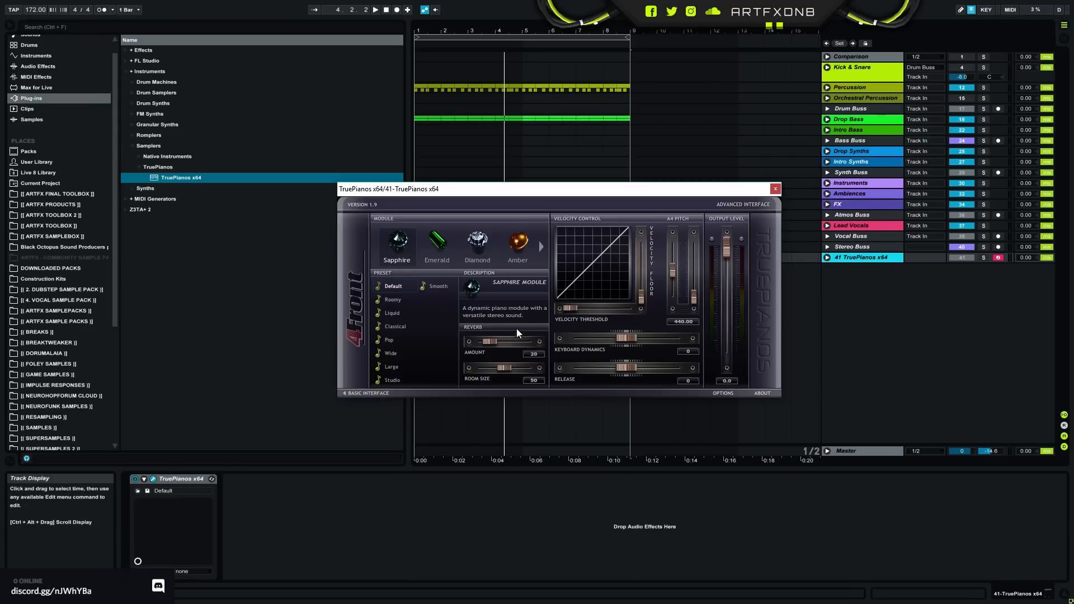
- Unfold the TruePianos track, shift the plug-in window out of the way of the arrangement and solo the track
{"action": "left_click", "coordinate": [827, 258]}
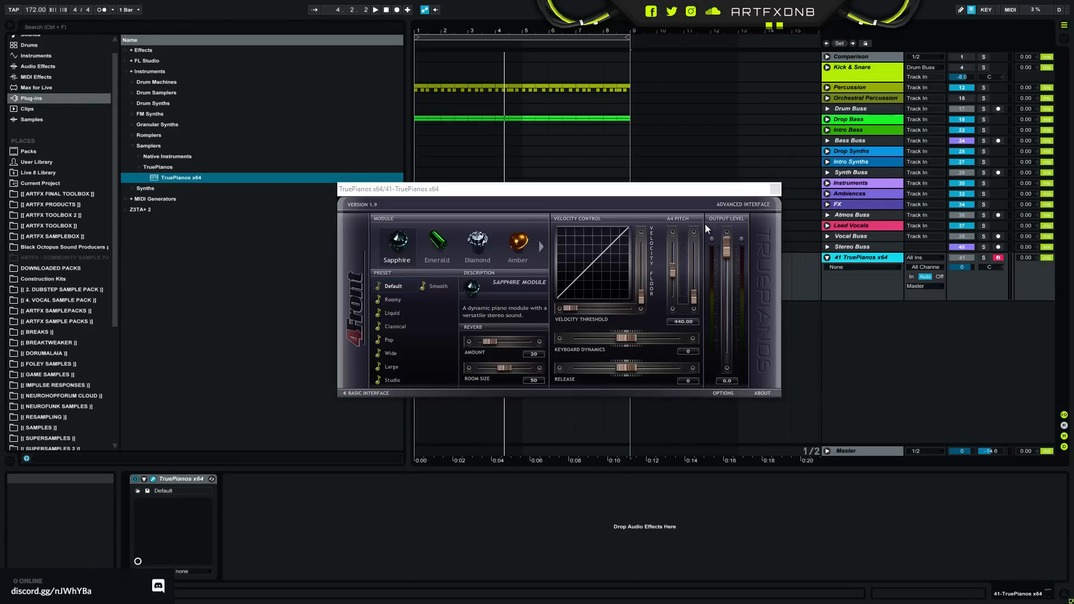
{"action": "left_click_drag", "start_coordinate": [692, 194], "coordinate": [336, 89]}
{"action": "left_click_drag", "start_coordinate": [475, 32], "coordinate": [471, 32]}
{"action": "left_click", "coordinate": [983, 258]}
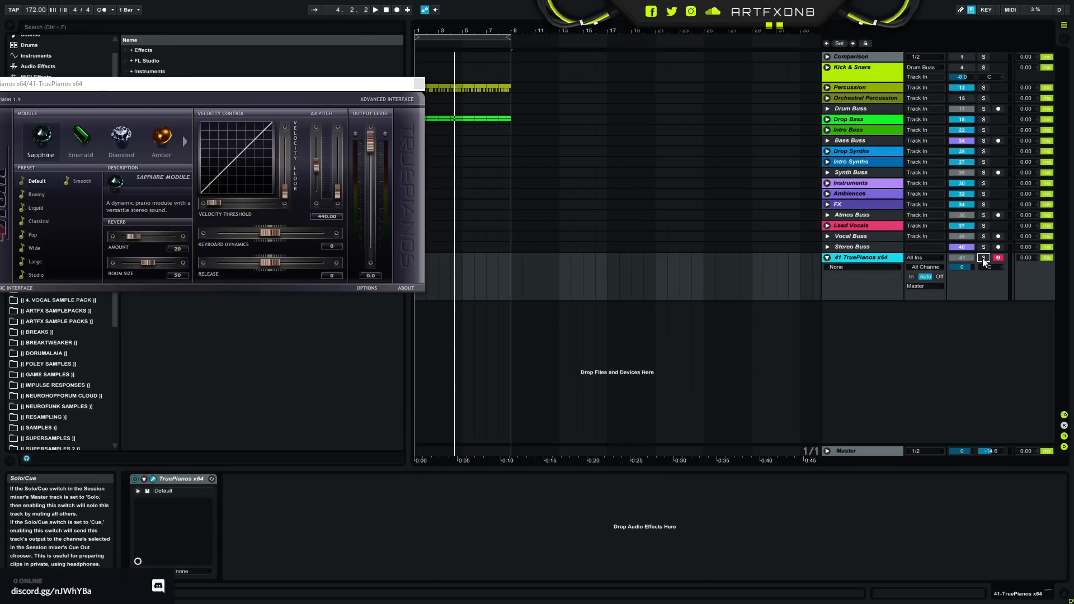
- Create an empty 16-bar MIDI clip on the TruePianos track and extend the arrangement loop to bar 17
{"action": "left_click_drag", "start_coordinate": [429, 297], "coordinate": [692, 263]}
{"action": "left_click_drag", "start_coordinate": [700, 268], "coordinate": [612, 292]}
{"action": "key", "text": "ctrl+shift+m"}
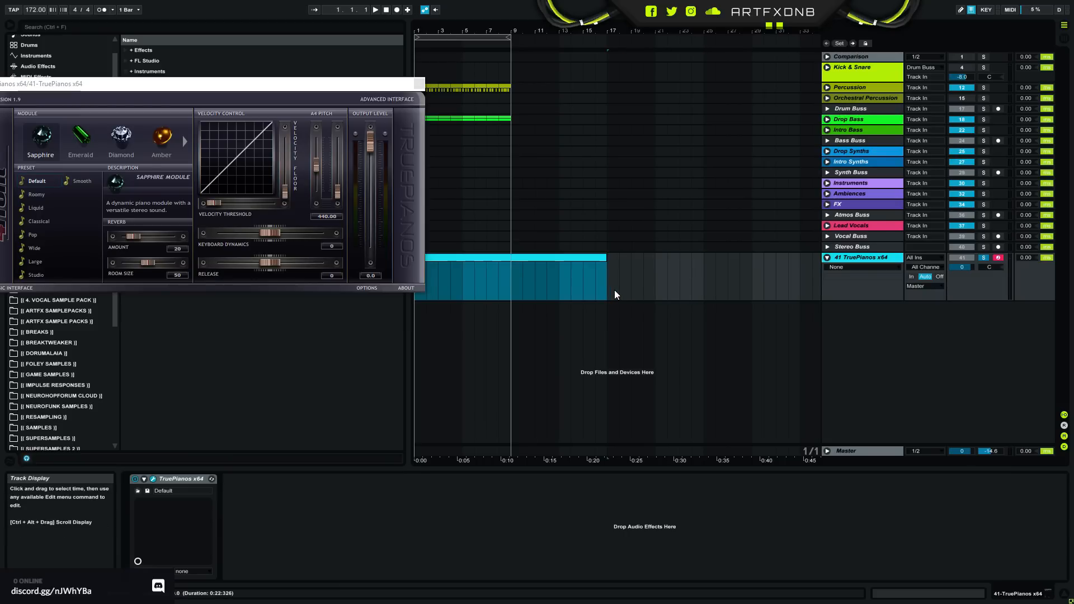
{"action": "left_click_drag", "start_coordinate": [509, 39], "coordinate": [608, 45]}
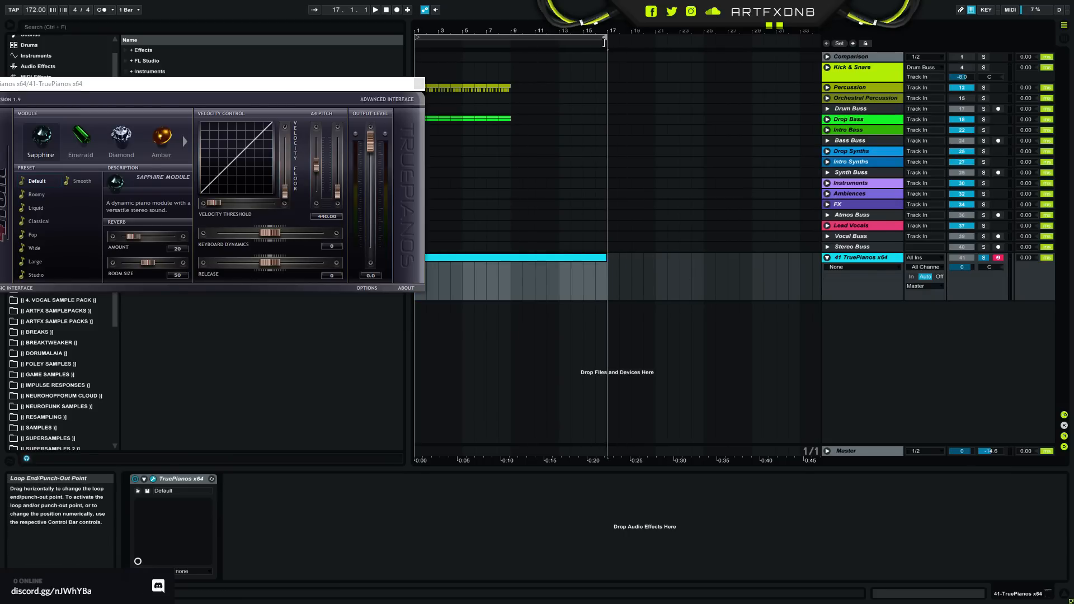
- Enter a four-bar F minor chord spanning F2 to C3 at the start of the new piano clip
{"action": "left_click", "coordinate": [565, 277]}
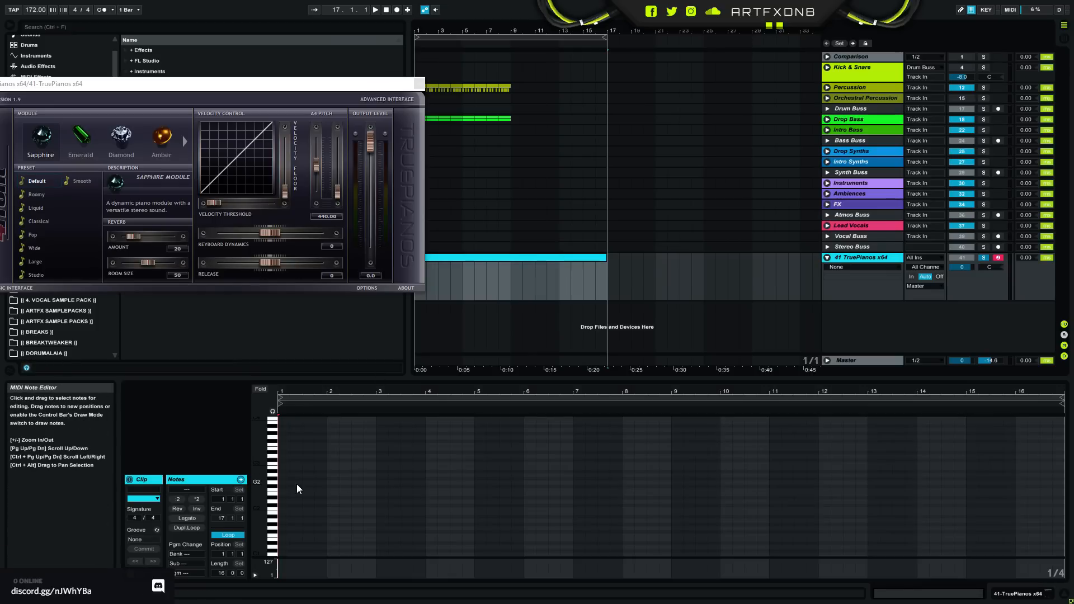
{"action": "double_click", "coordinate": [284, 493]}
{"action": "left_click_drag", "start_coordinate": [284, 491], "coordinate": [419, 495]}
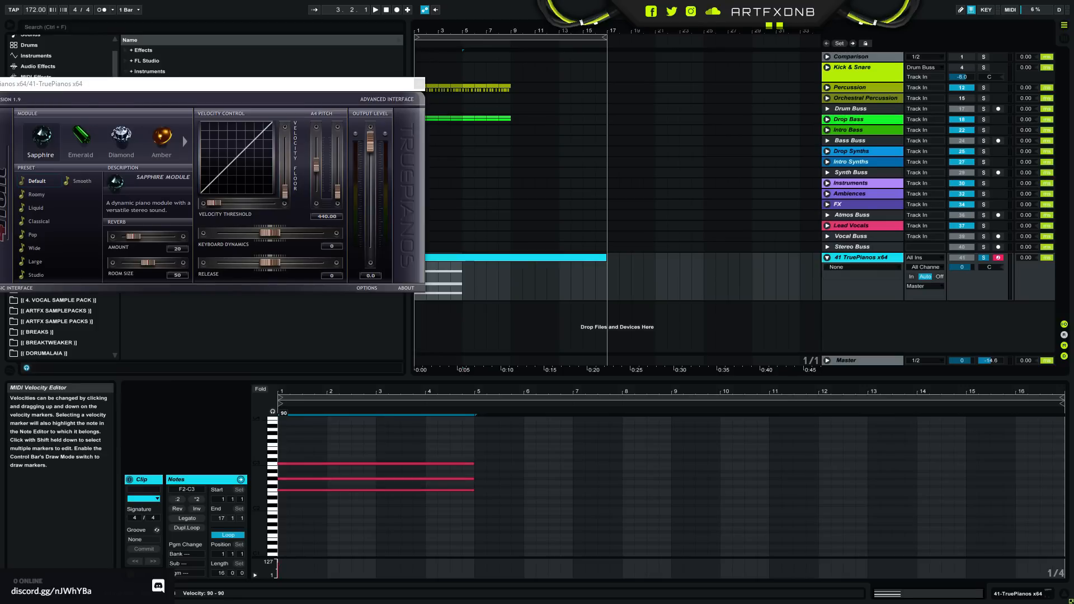
- Play the piano chord and lower the TruePianos track volume to -18.6 dB
{"action": "key", "text": "space"}
{"action": "left_click_drag", "start_coordinate": [961, 267], "coordinate": [961, 325]}
{"action": "key", "text": "space"}
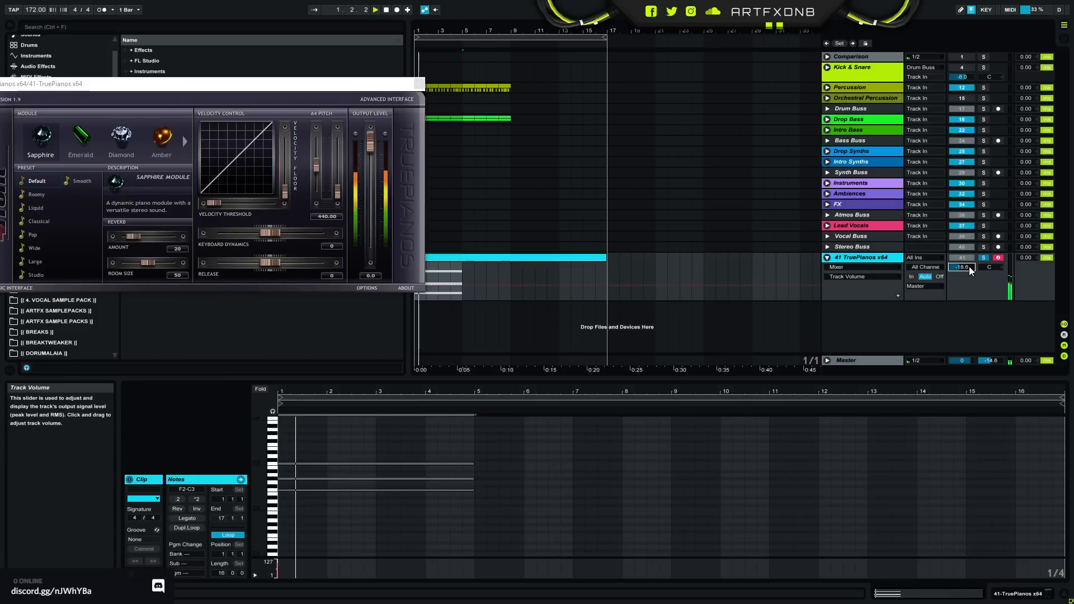
- Try a two-bar F minor chord followed by a C#2, F2 and G#2 chord at bar 3, and play it
{"action": "left_click_drag", "start_coordinate": [501, 459], "coordinate": [455, 493]}
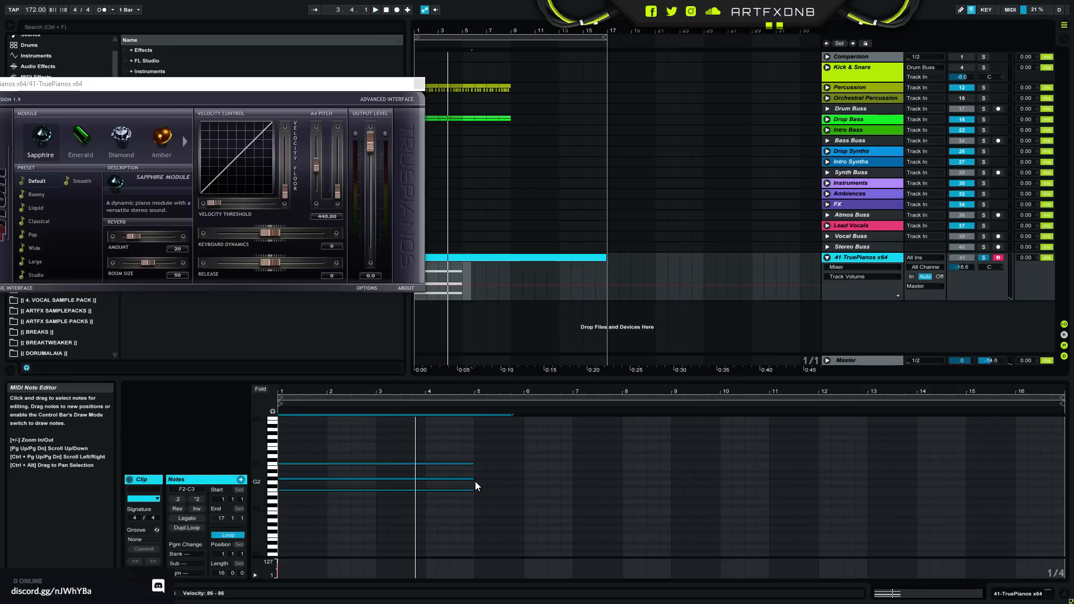
{"action": "left_click_drag", "start_coordinate": [474, 479], "coordinate": [442, 505]}
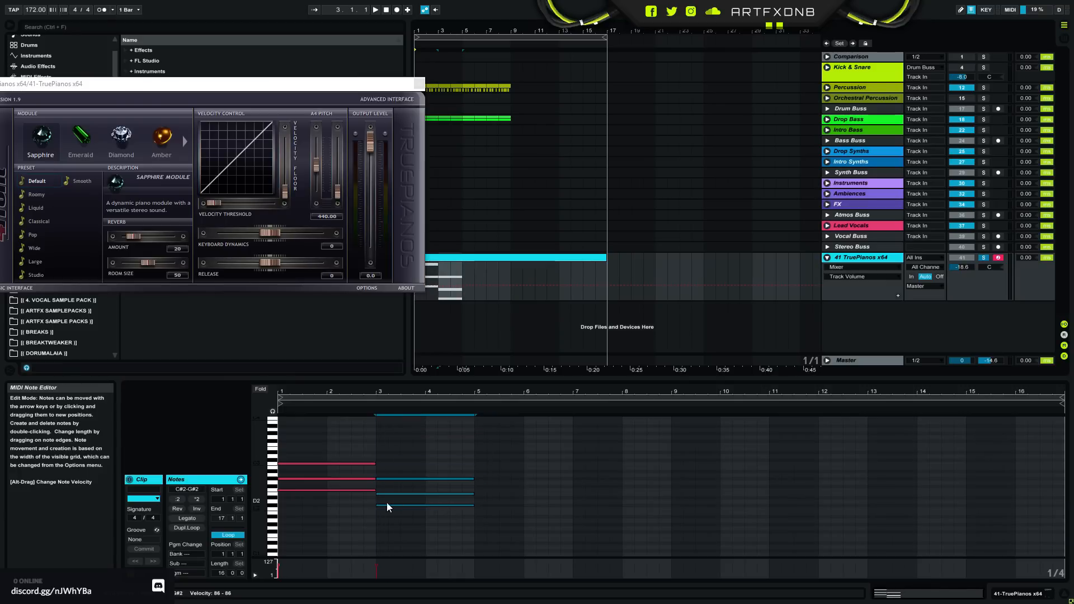
{"action": "left_click_drag", "start_coordinate": [384, 495], "coordinate": [378, 491]}
{"action": "key", "text": "space"}
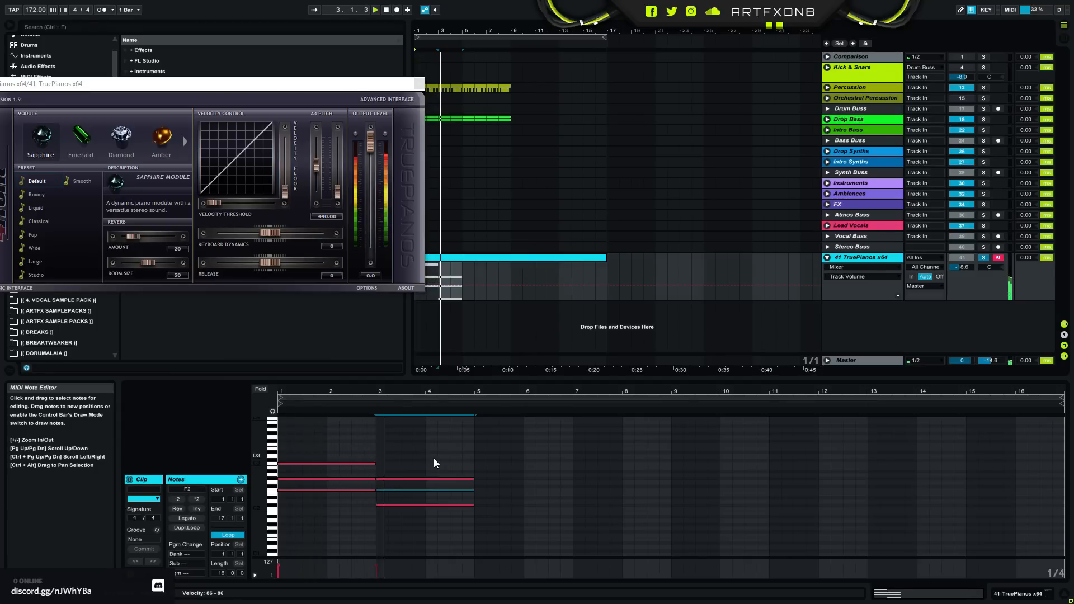
{"action": "key", "text": "space"}
- Try the second chord at F#2 to C#3, and remove it from the clip
{"action": "key", "text": "ctrl+a"}
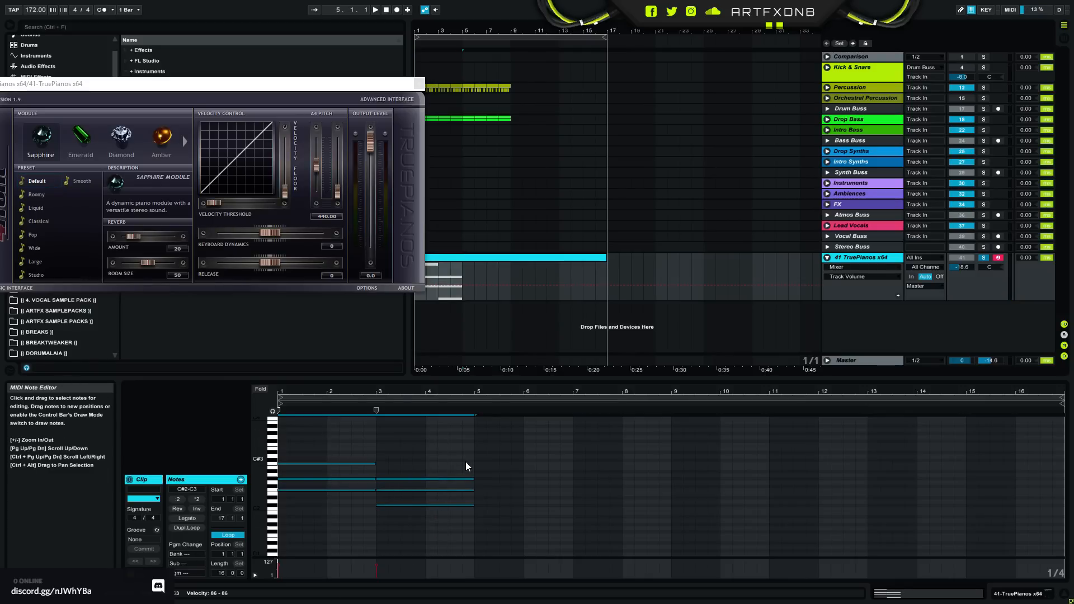
{"action": "left_click", "coordinate": [408, 522]}
{"action": "mouse_move", "coordinate": [408, 524]}
{"action": "left_mouse_down"}
{"action": "mouse_move", "coordinate": [389, 471]}
{"action": "mouse_move", "coordinate": [397, 541]}
{"action": "left_mouse_up"}
{"action": "left_click", "coordinate": [395, 474]}
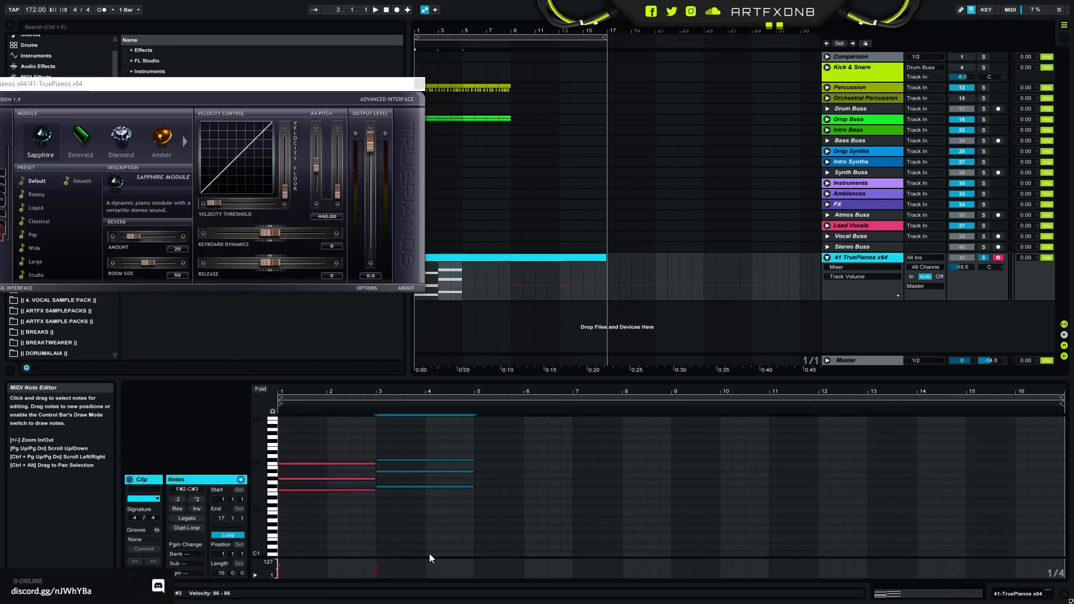
{"action": "key", "text": "Delete"}
- Extend the first F minor chord back to four bars and duplicate it three times to fill the 16-bar clip
{"action": "left_click_drag", "start_coordinate": [434, 446], "coordinate": [472, 493]}
{"action": "key", "text": "ctrl+d"}
{"action": "key", "text": "ctrl+d"}
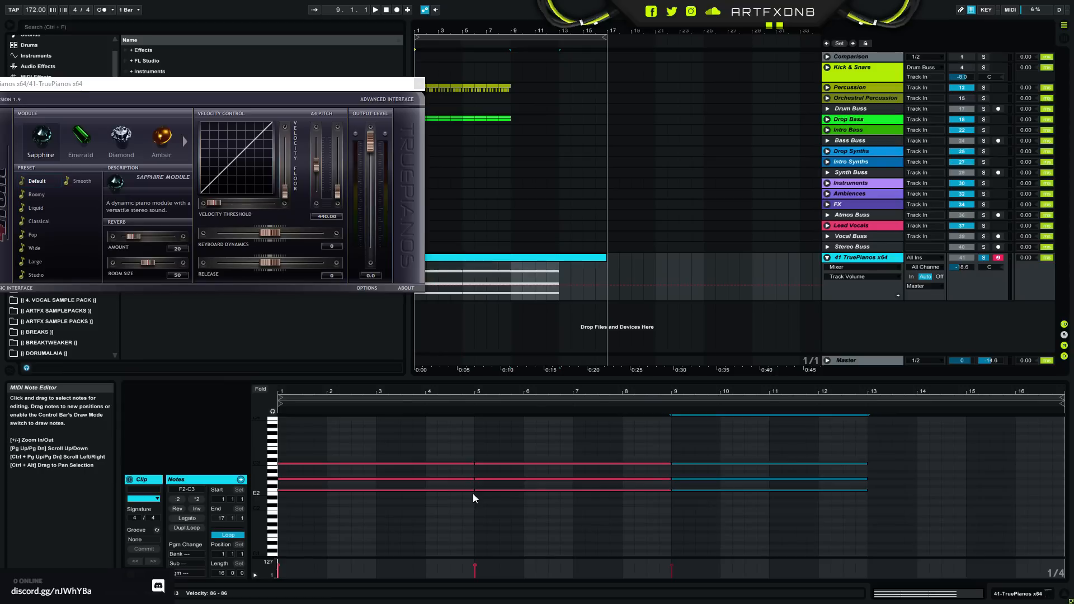
{"action": "key", "text": "ctrl+d"}
- Stack quarter notes F3, G3, G#3, A#3, C4, D4 and F4 at bar 1 above the chords
{"action": "scroll", "coordinate": [357, 486], "scroll_direction": "up", "scroll_amount": 3}
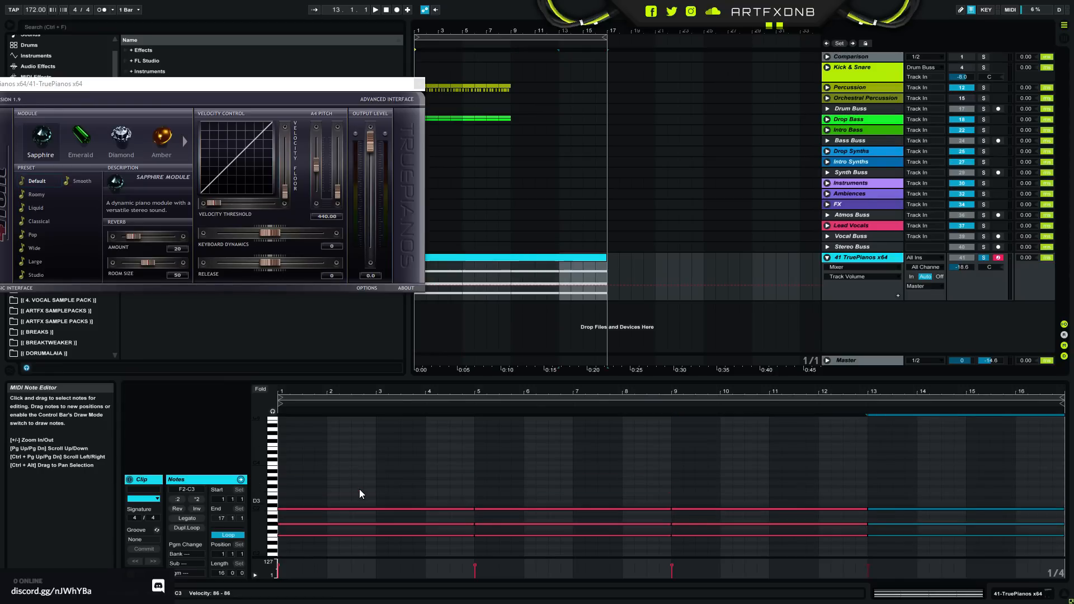
{"action": "double_click", "coordinate": [279, 489]}
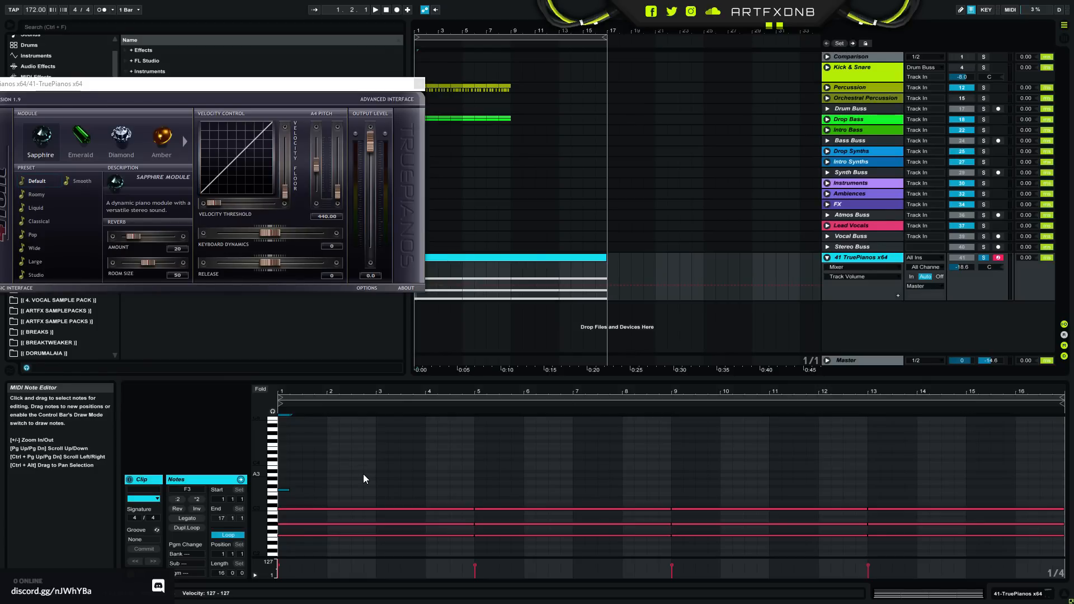
{"action": "double_click", "coordinate": [284, 490]}
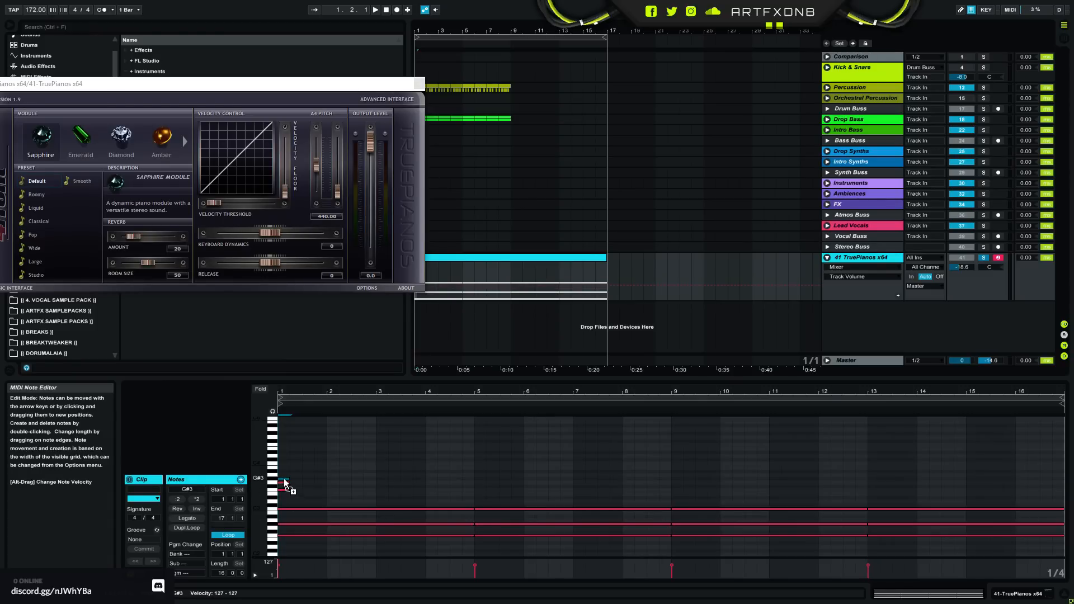
{"action": "left_click_drag", "start_coordinate": [284, 480], "coordinate": [287, 443]}
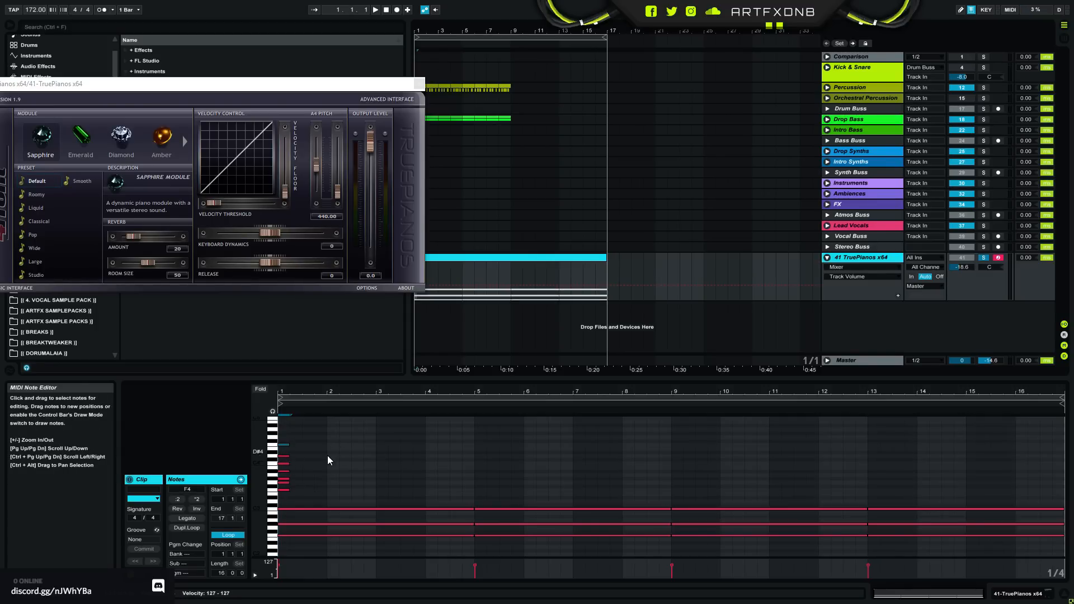
- Spread the stacked notes to the right, one beat apart, into an ascending run, leaving one free beat before F4
{"action": "mouse_move", "coordinate": [287, 485]}
{"action": "left_mouse_down"}
{"action": "mouse_move", "coordinate": [320, 472]}
{"action": "mouse_move", "coordinate": [294, 421]}
{"action": "left_mouse_up"}
{"action": "left_click", "coordinate": [284, 472]}
{"action": "left_click", "coordinate": [285, 474]}
{"action": "key", "text": "Right"}
{"action": "key", "text": "Right"}
{"action": "key", "text": "Right"}
{"action": "key", "text": "Right"}
{"action": "key", "text": "Right"}
{"action": "key", "text": "Left"}
{"action": "left_click_drag", "start_coordinate": [320, 453], "coordinate": [348, 445]}
{"action": "key", "text": "Right"}
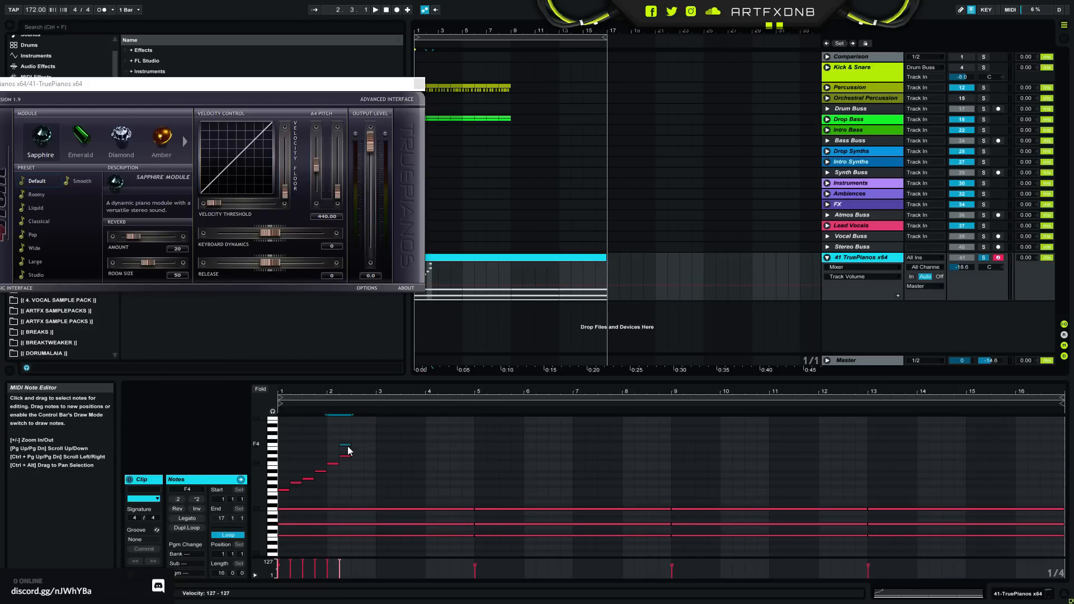
{"action": "key", "text": "Right"}
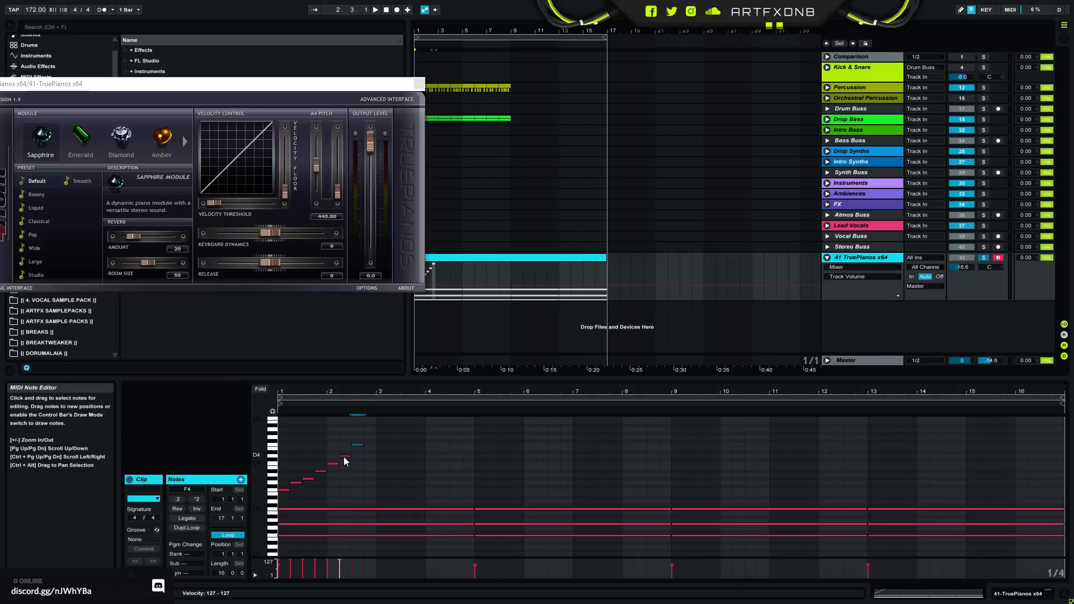
- Add a D#4 note to the ascending run, move F4 to the last beat of bar 2 and play the run
{"action": "double_click", "coordinate": [359, 453]}
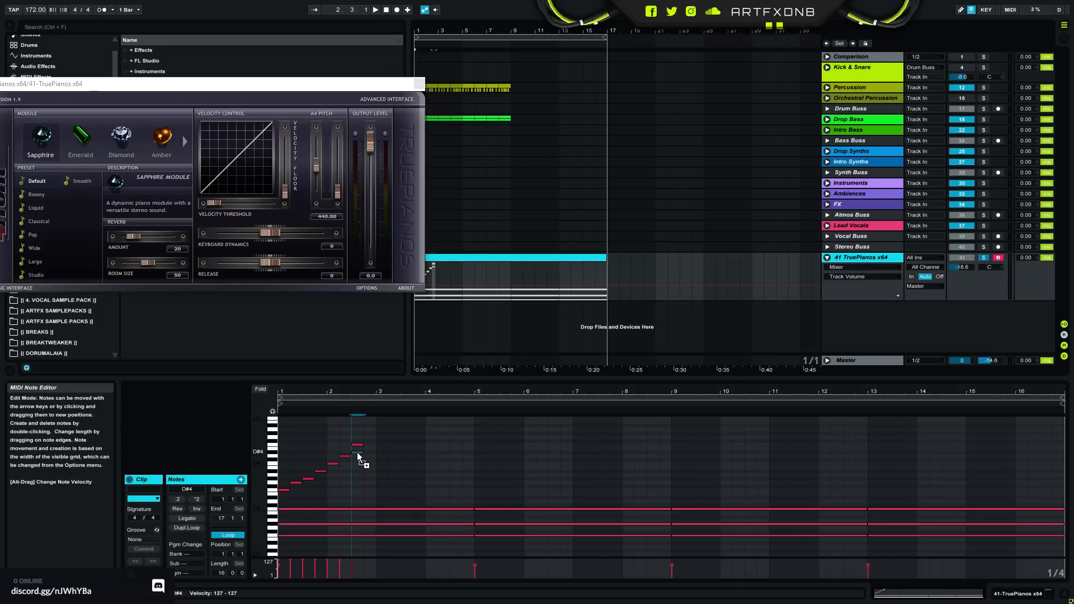
{"action": "left_click", "coordinate": [361, 445]}
{"action": "left_click_drag", "start_coordinate": [362, 450], "coordinate": [373, 451]}
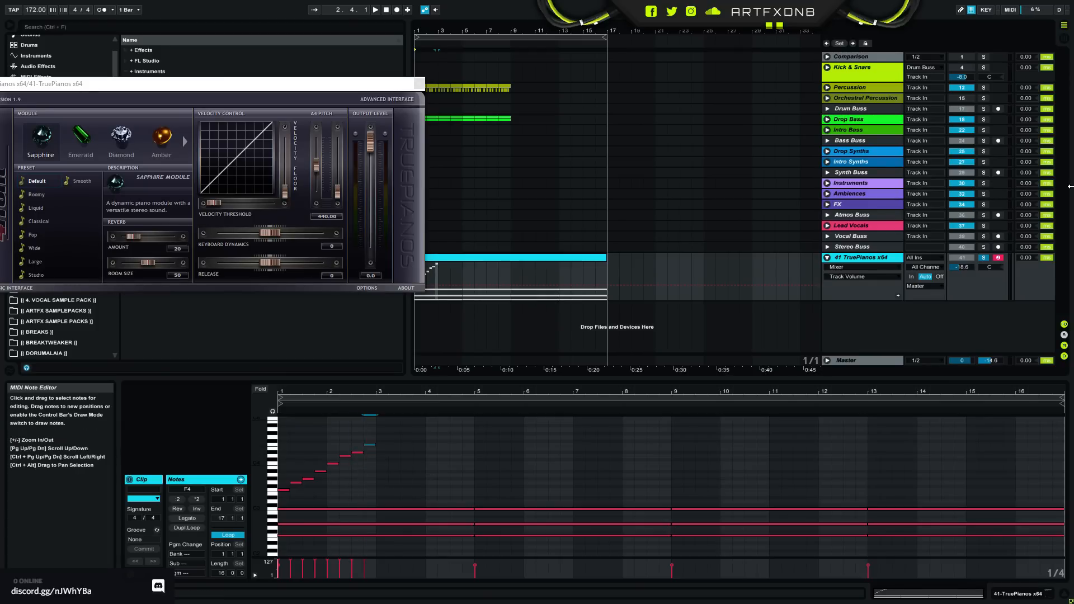
{"action": "key", "text": "space"}
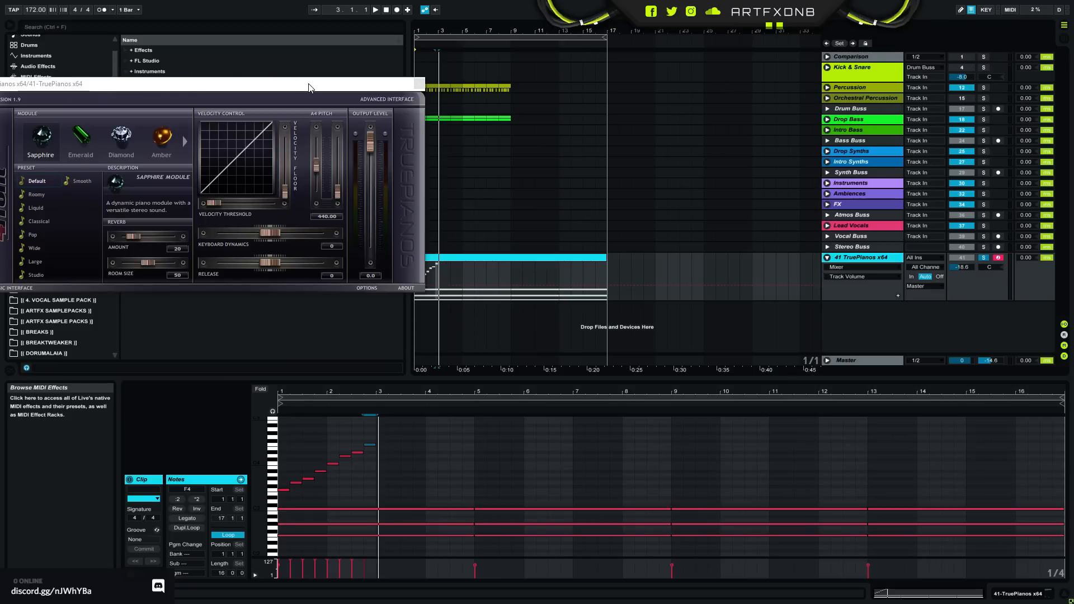
- Switch to the Scales-Chords scale finder in Chrome and enter the notes F, G#/Ab and A#/Bb
{"action": "left_click_drag", "start_coordinate": [319, 87], "coordinate": [584, 52]}
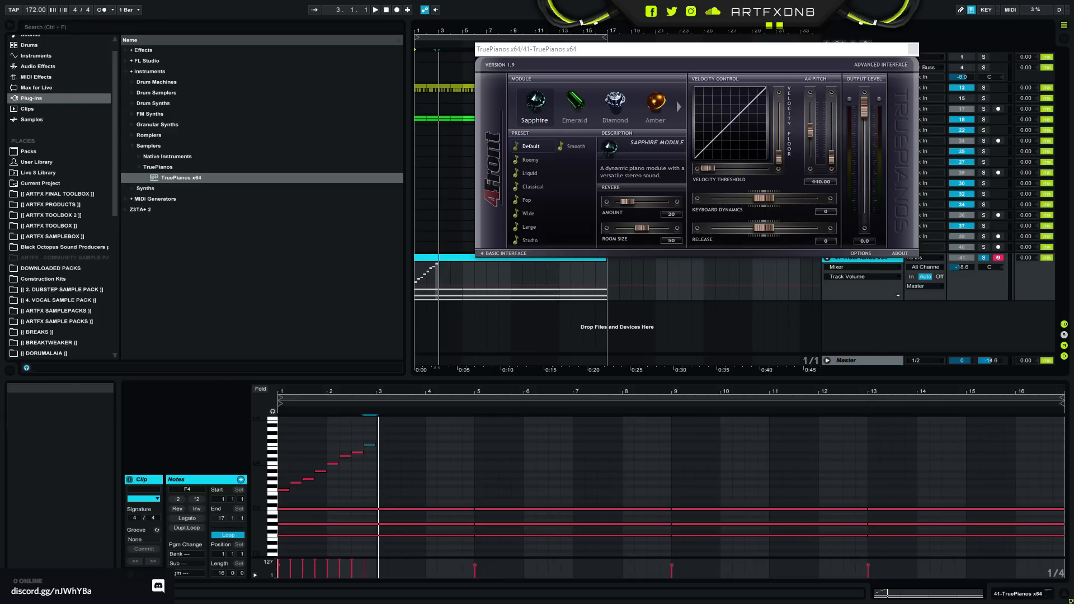
{"action": "left_click_drag", "start_coordinate": [3, 35], "coordinate": [57, 1]}
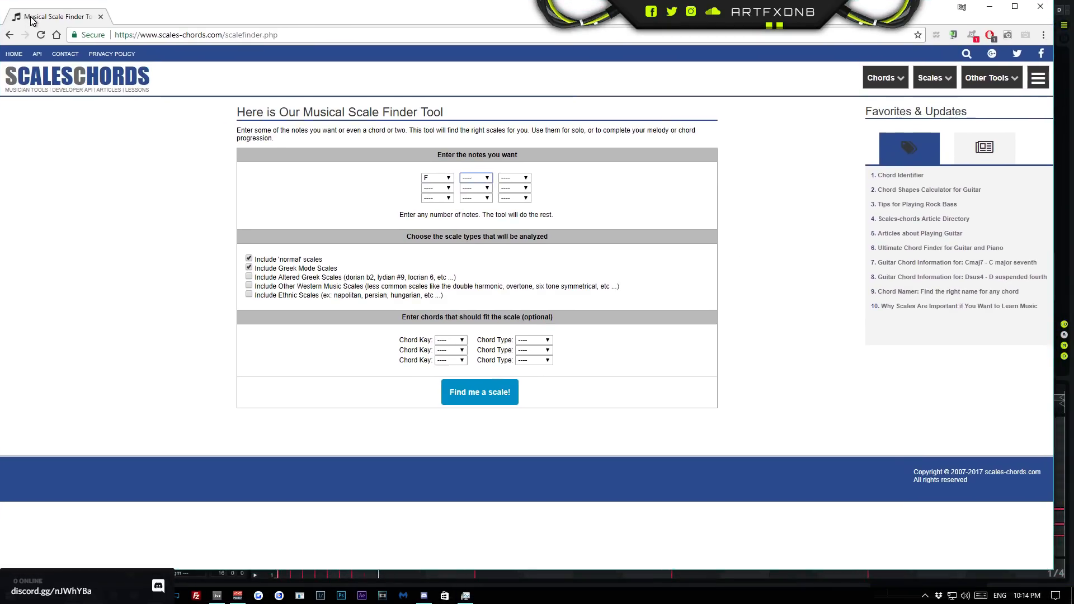
{"action": "left_click", "coordinate": [450, 170]}
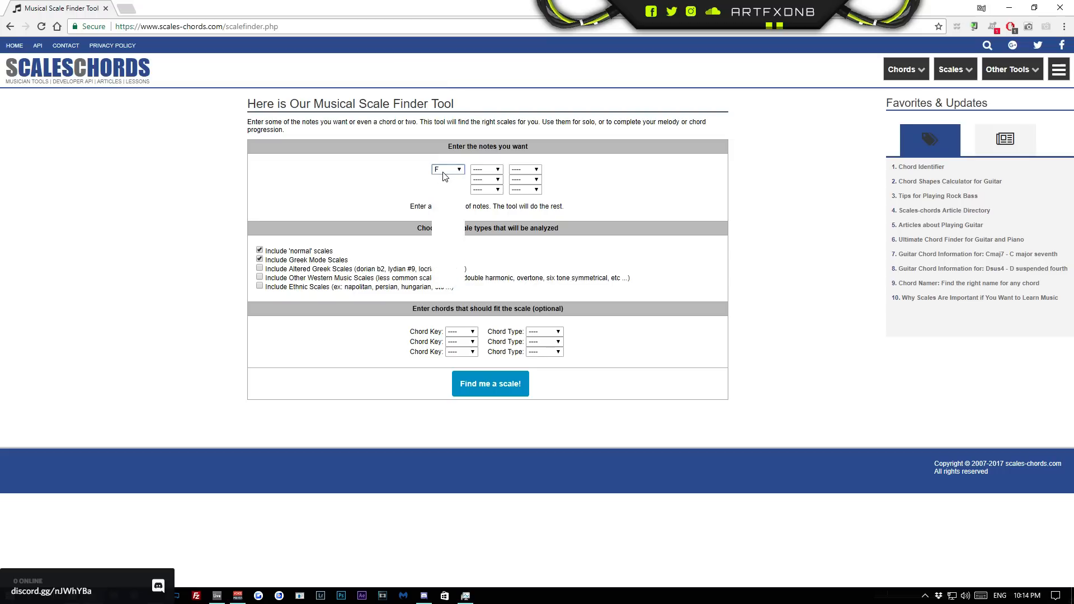
{"action": "left_click", "coordinate": [449, 180]}
{"action": "mouse_move", "coordinate": [960, 62]}
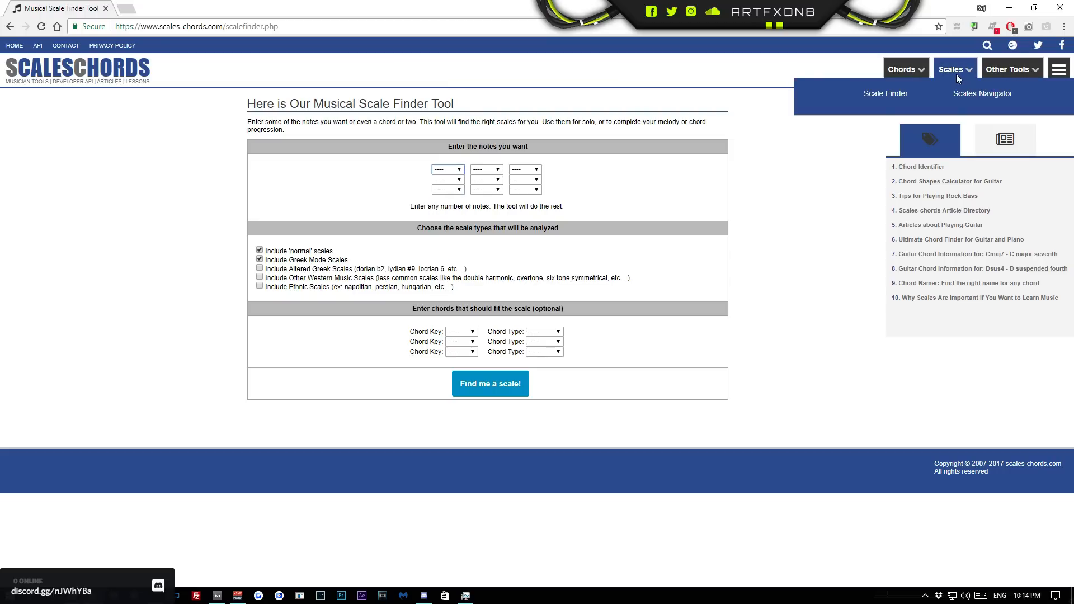
{"action": "left_click", "coordinate": [455, 169]}
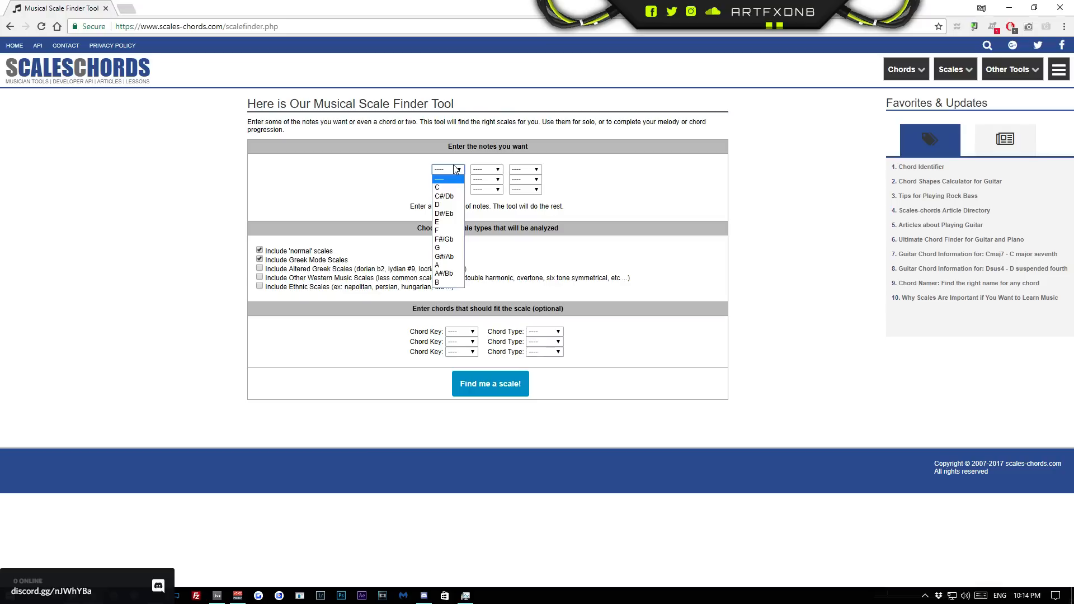
{"action": "left_click", "coordinate": [448, 230]}
{"action": "left_click", "coordinate": [487, 169]}
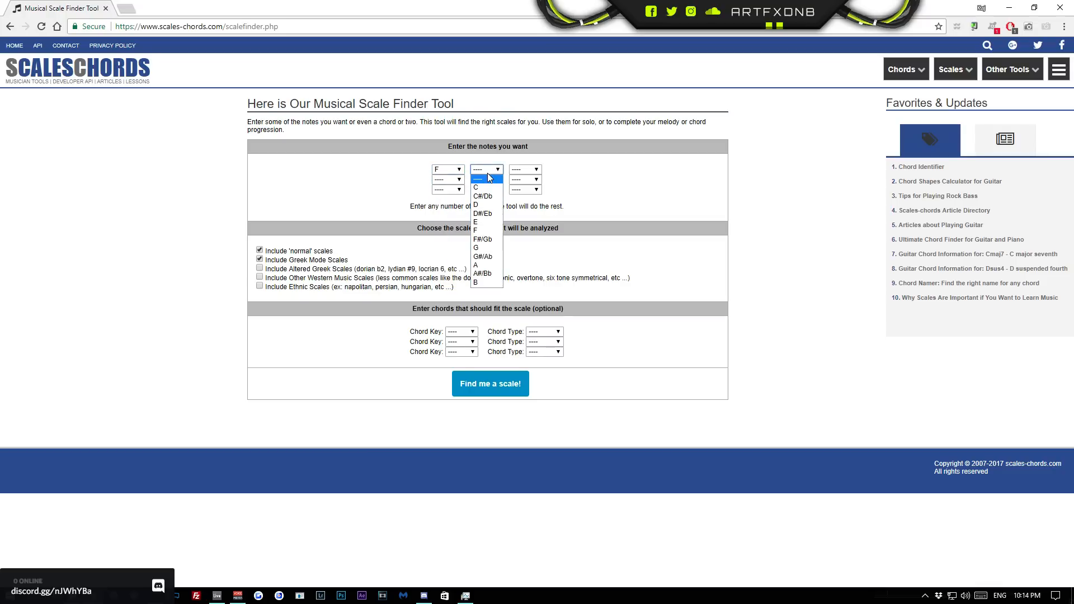
{"action": "left_click", "coordinate": [485, 257]}
{"action": "left_click", "coordinate": [525, 170]}
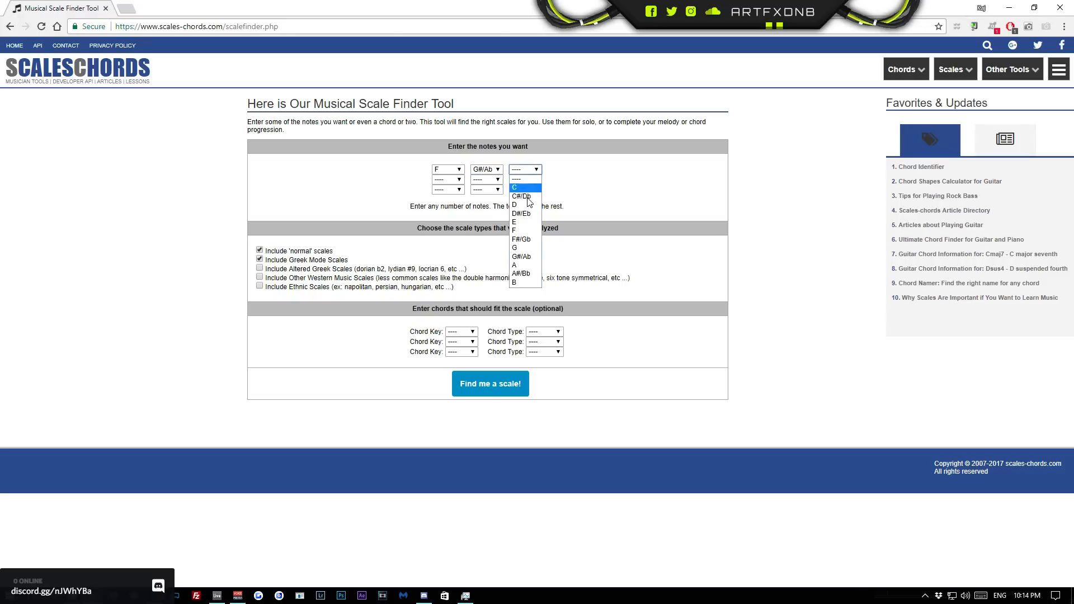
{"action": "left_click", "coordinate": [527, 274]}
- Find scales with the ethnic, other Western and altered Greek types included, and examine the notes of F natural minor
{"action": "left_click", "coordinate": [260, 286]}
{"action": "left_click", "coordinate": [260, 277]}
{"action": "left_click", "coordinate": [260, 268]}
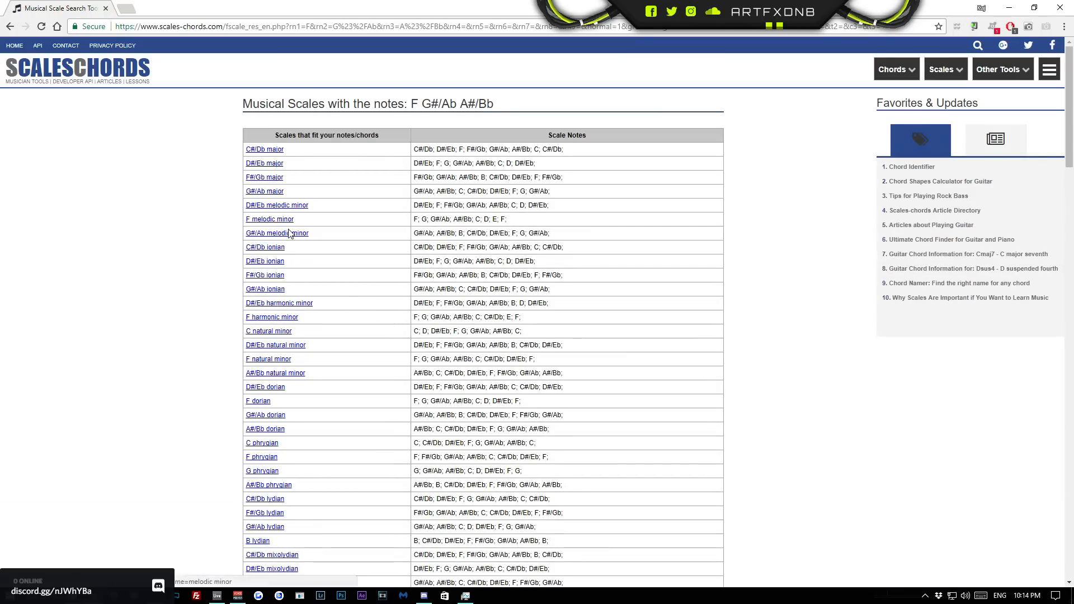
{"action": "left_click", "coordinate": [269, 365]}
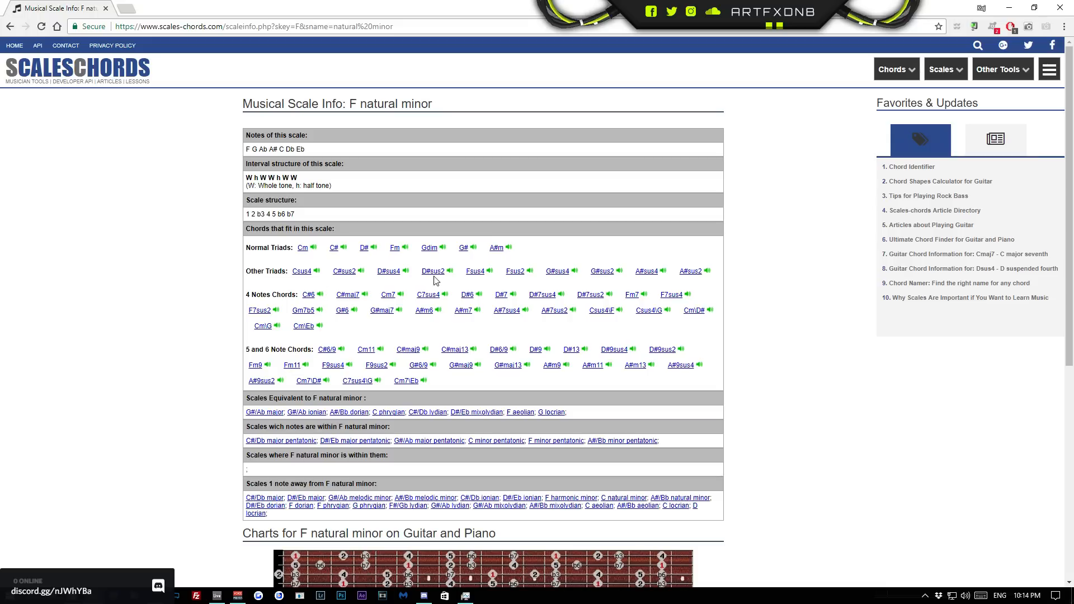
{"action": "left_click_drag", "start_coordinate": [266, 150], "coordinate": [344, 149]}
- Return to Ableton Live, lower the D4 note of the ascending run to C#4, and select its F4 and G3 notes in turn
{"action": "left_click_drag", "start_coordinate": [377, 10], "coordinate": [0, 0]}
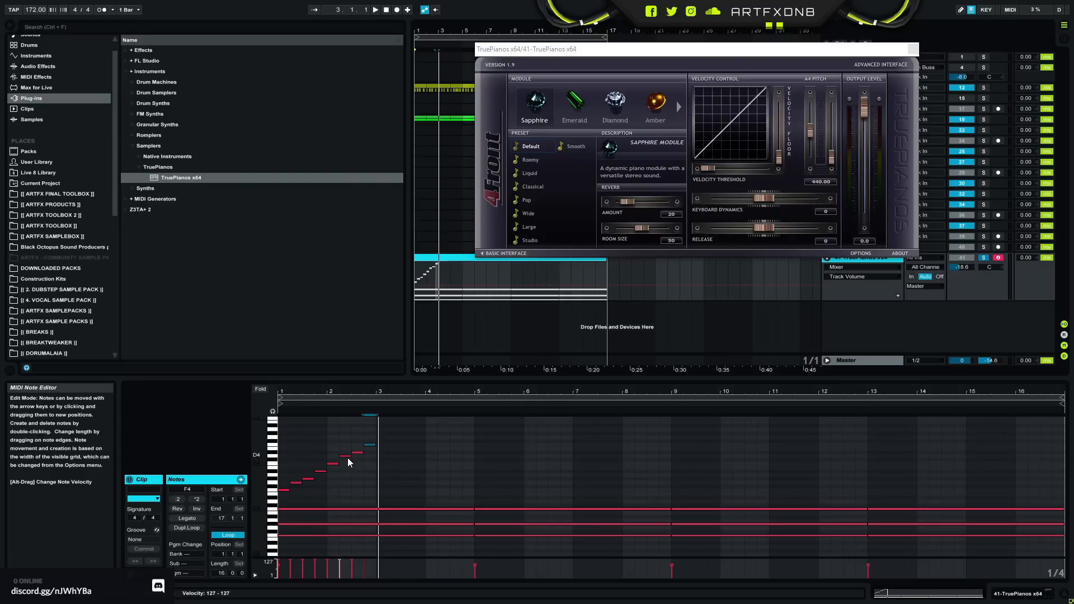
{"action": "left_click_drag", "start_coordinate": [347, 461], "coordinate": [348, 468]}
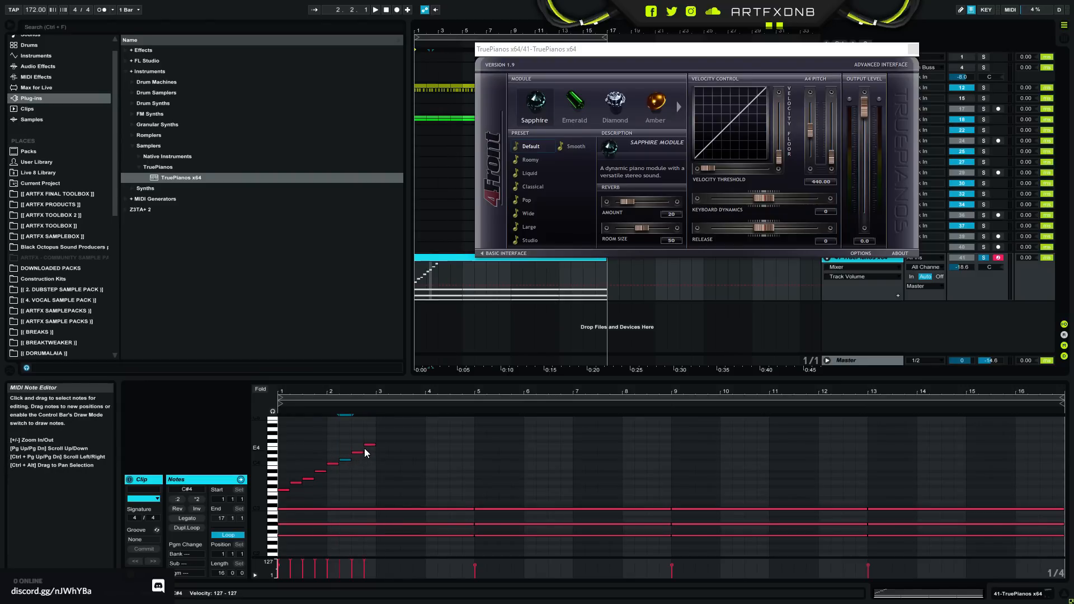
{"action": "left_click", "coordinate": [369, 445]}
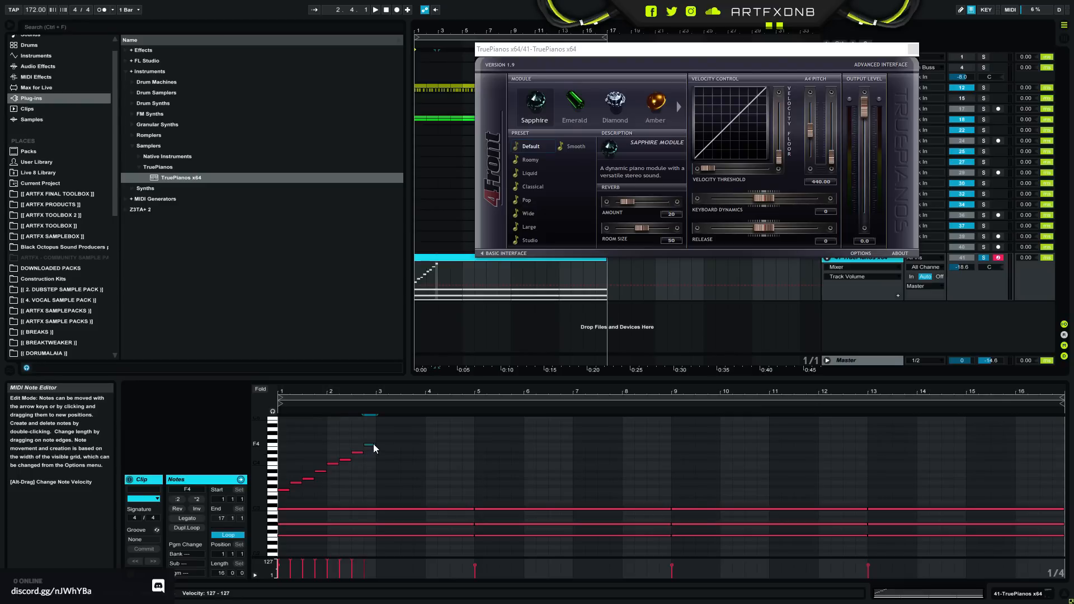
{"action": "left_click", "coordinate": [297, 483]}
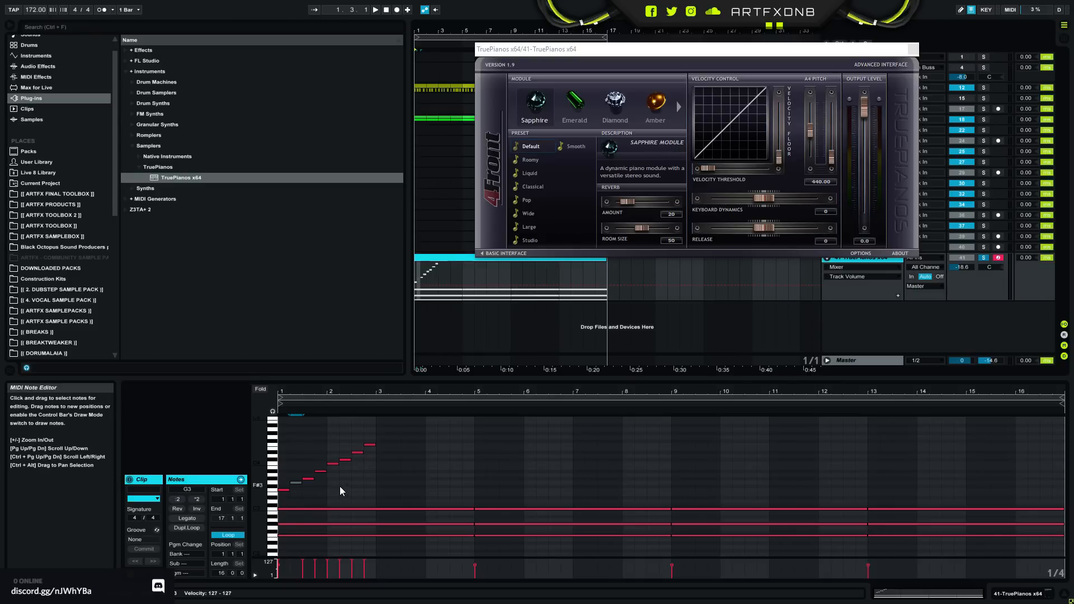
- Deactivate the C#4 note of the ascending run along with G3, and audition its G#3, C4 and F4 notes
{"action": "left_click", "coordinate": [344, 460]}
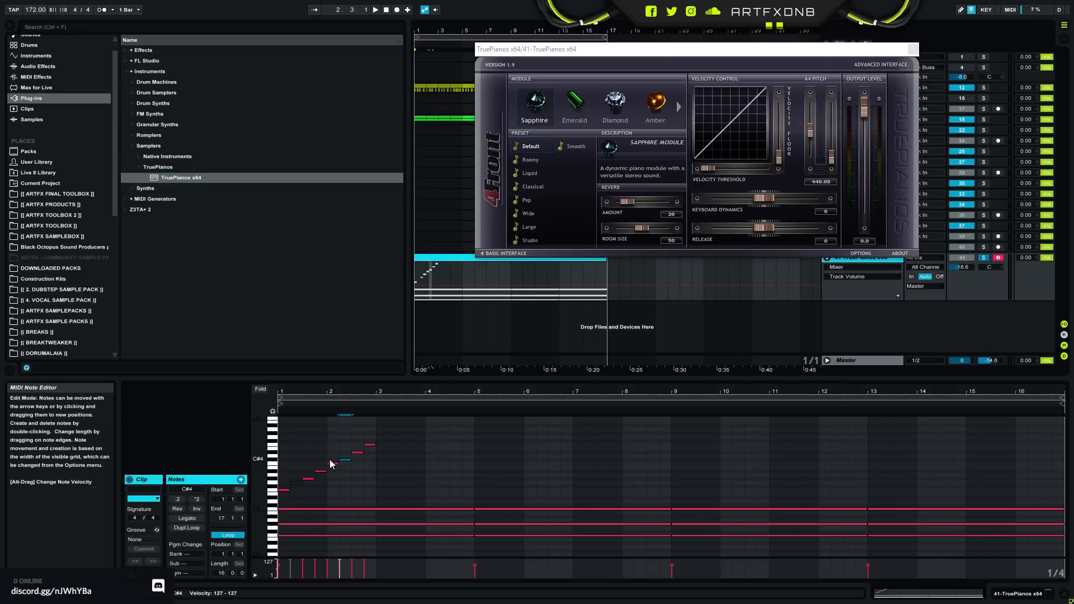
{"action": "left_click", "coordinate": [386, 482]}
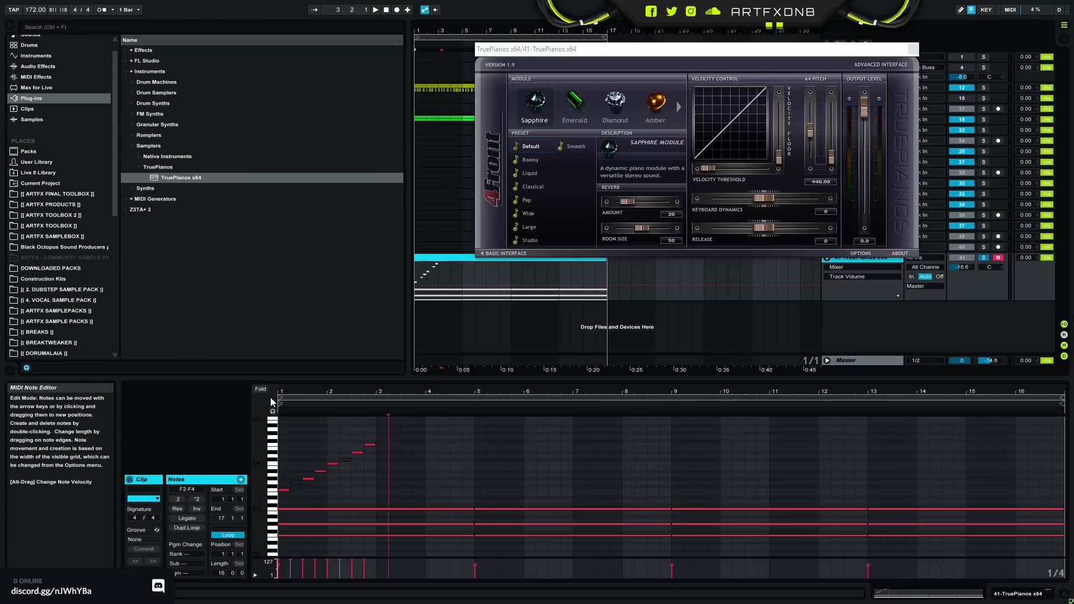
{"action": "left_click", "coordinate": [284, 490]}
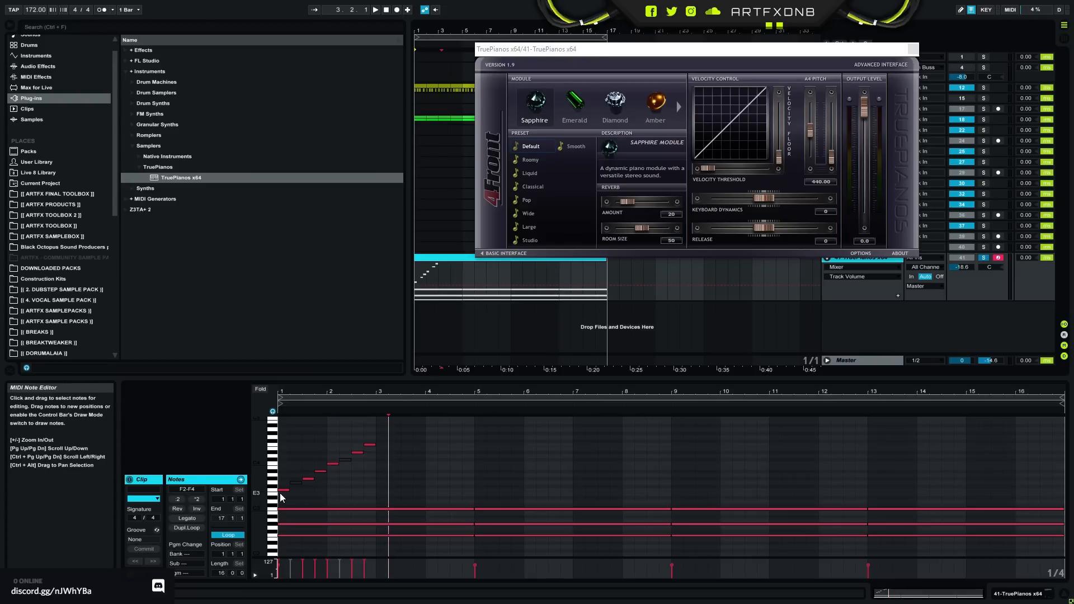
{"action": "left_click", "coordinate": [307, 479]}
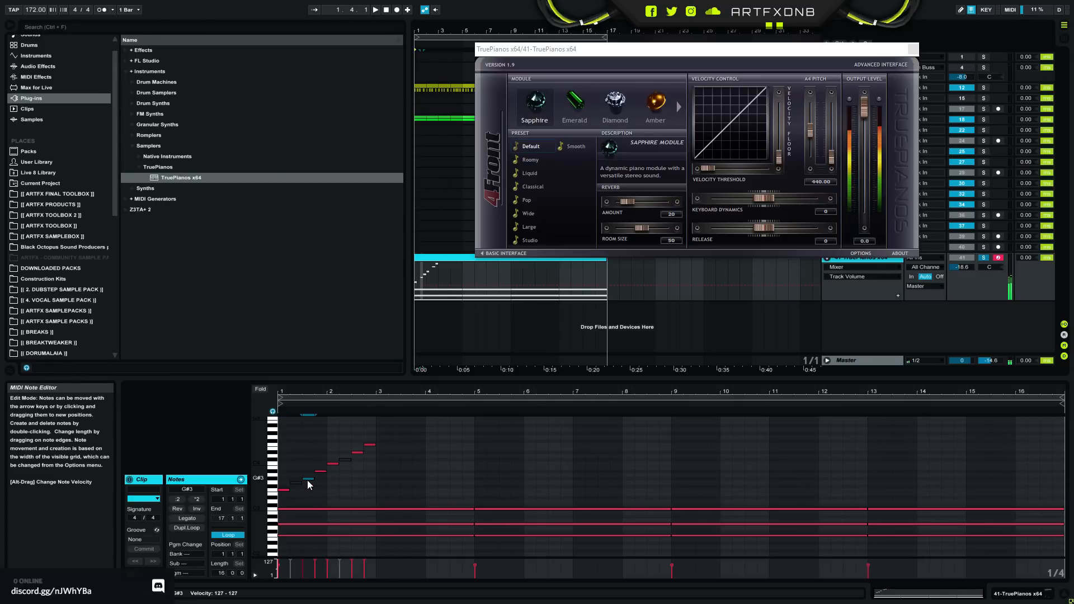
{"action": "left_click", "coordinate": [334, 463]}
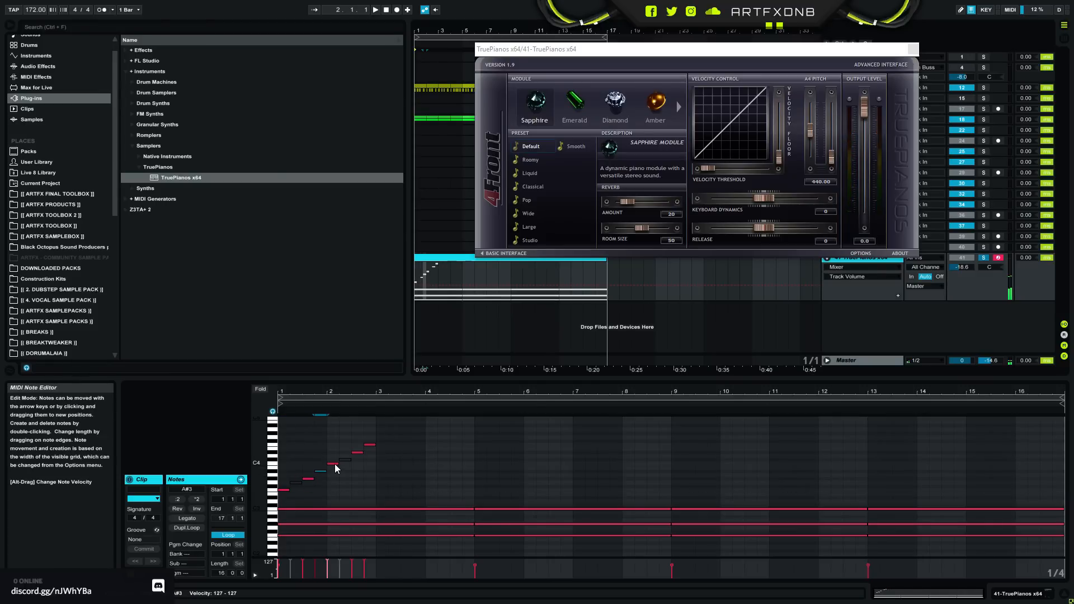
{"action": "left_click", "coordinate": [370, 444]}
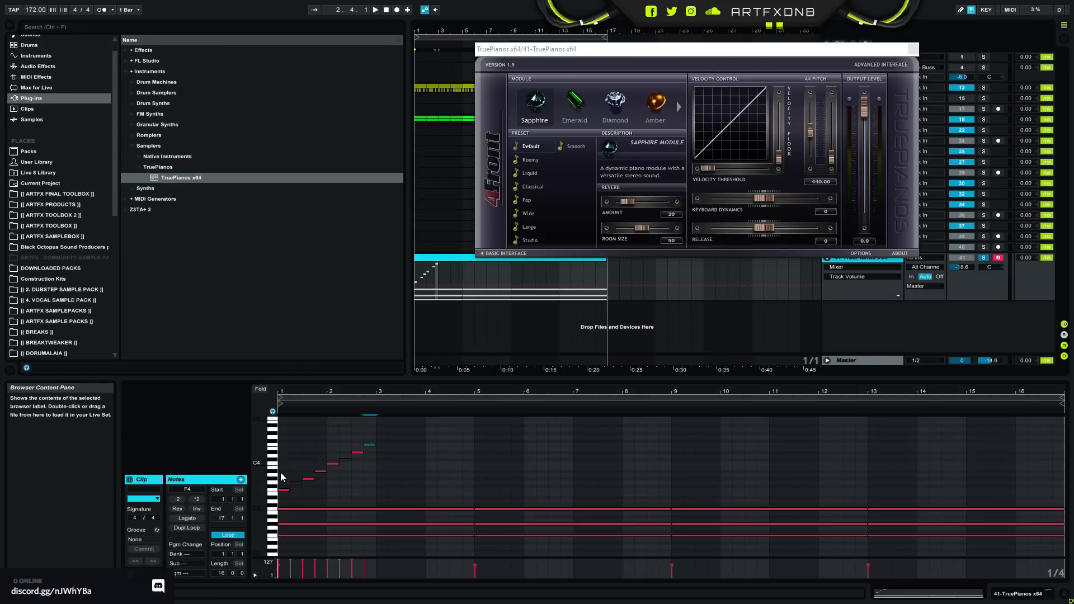
- Delete the G3 and C#4 notes from the ascending run and move G#3, A#3 and C4 one beat earlier
{"action": "left_click", "coordinate": [295, 496]}
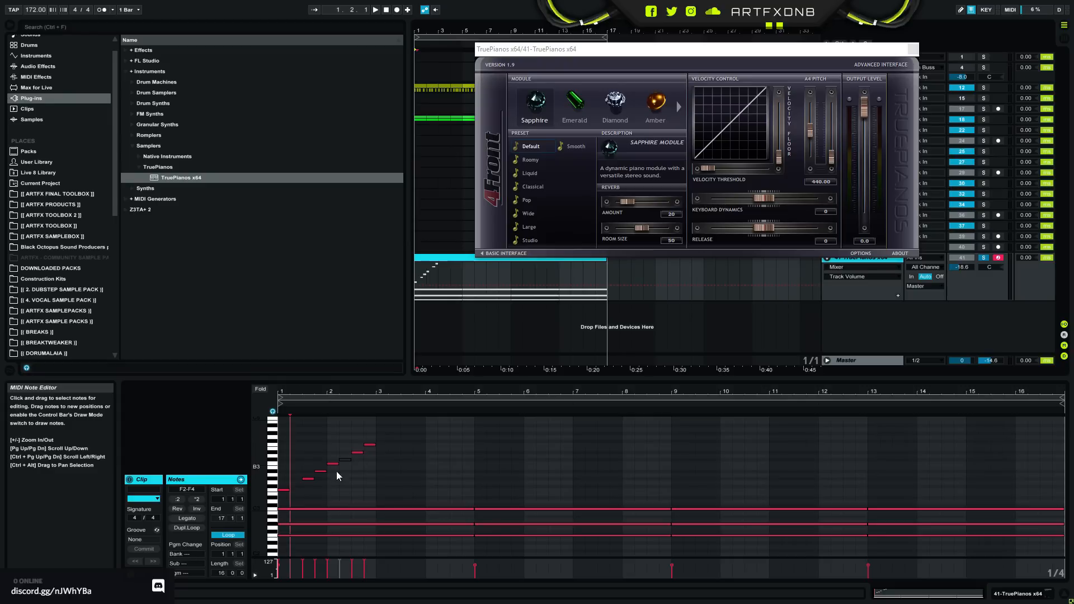
{"action": "left_click_drag", "start_coordinate": [306, 480], "coordinate": [308, 473]}
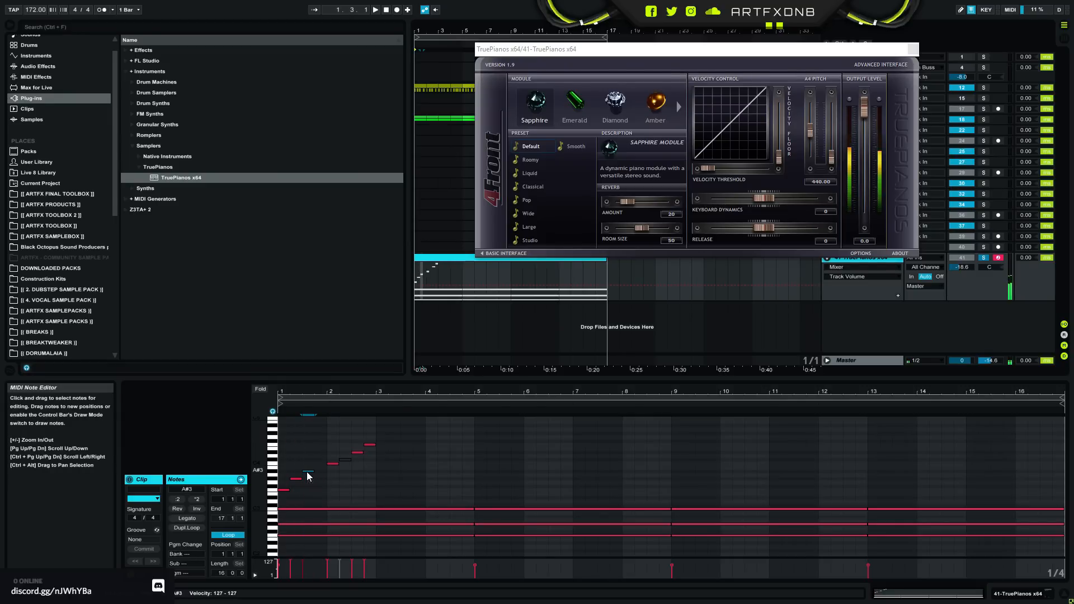
{"action": "left_click", "coordinate": [333, 464]}
{"action": "left_click_drag", "start_coordinate": [351, 450], "coordinate": [341, 479]}
{"action": "key", "text": "Delete"}
{"action": "left_click", "coordinate": [352, 469]}
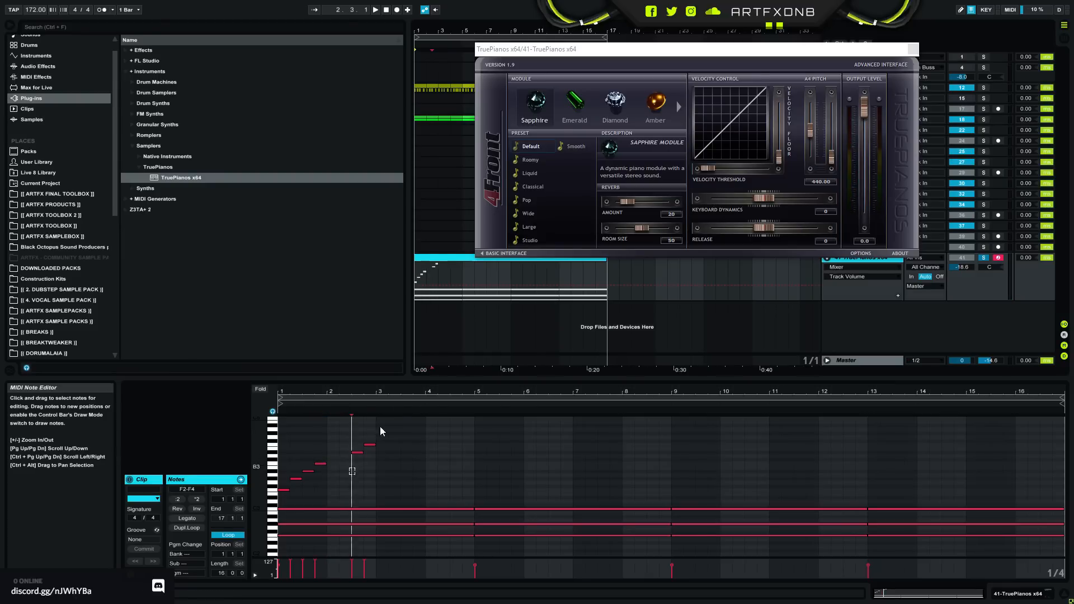
- Move the D#4 and F4 notes two beats earlier to close the gap in the run, and play it
{"action": "left_click_drag", "start_coordinate": [381, 427], "coordinate": [356, 457]}
{"action": "key", "text": "Left"}
{"action": "key", "text": "Left"}
{"action": "key", "text": "space"}
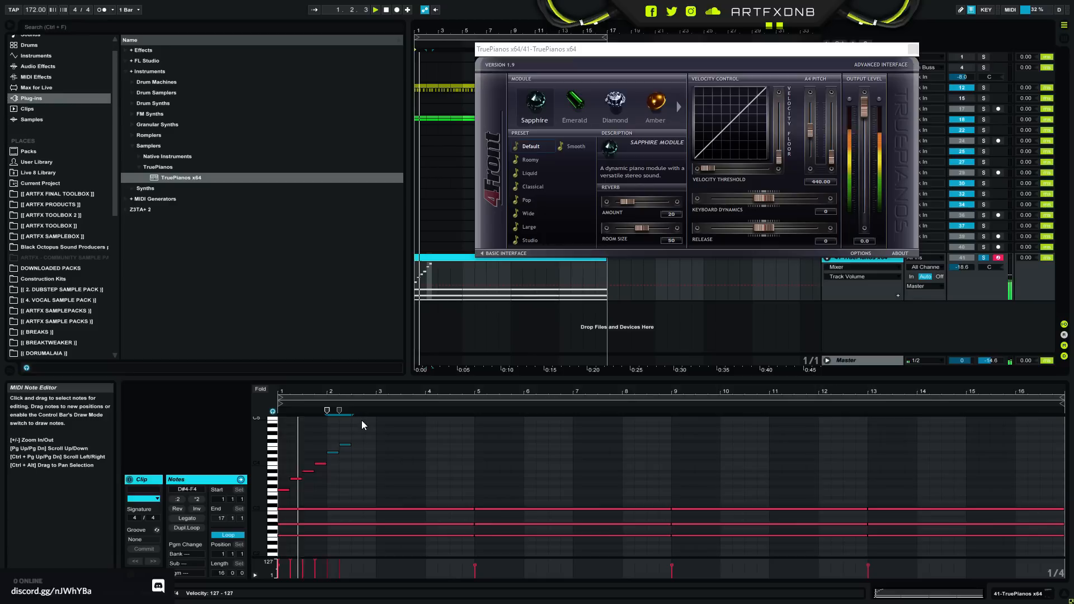
{"action": "key", "text": "space"}
{"action": "left_click", "coordinate": [351, 469]}
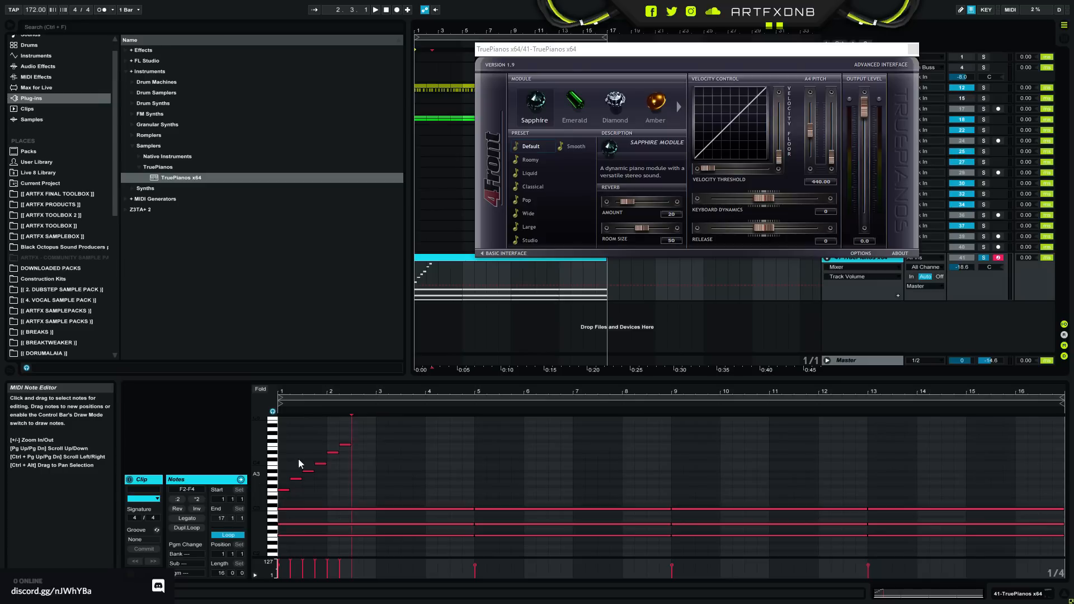
- Audition the F3, G#3 and A#3 notes of the run one by one from the piano roll keys
{"action": "left_click", "coordinate": [275, 493]}
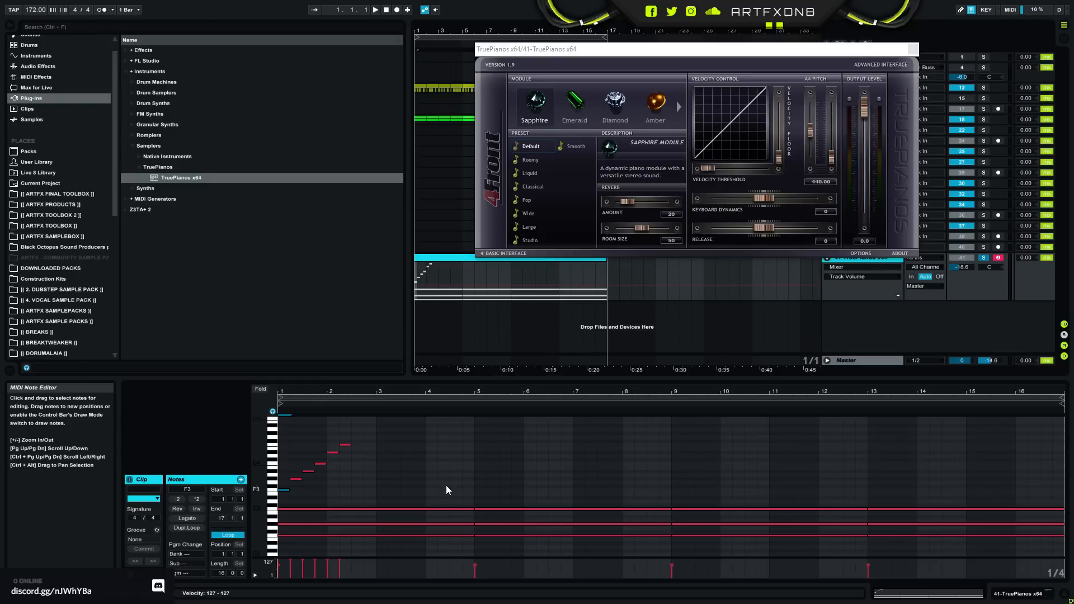
{"action": "left_click", "coordinate": [274, 482]}
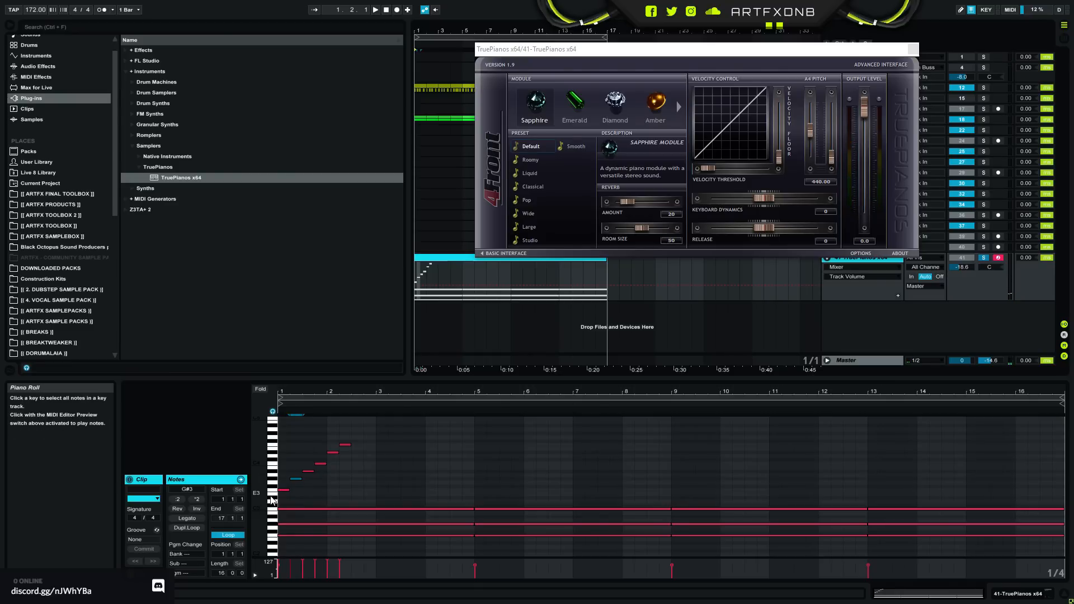
{"action": "left_click", "coordinate": [272, 498]}
{"action": "left_click", "coordinate": [273, 492]}
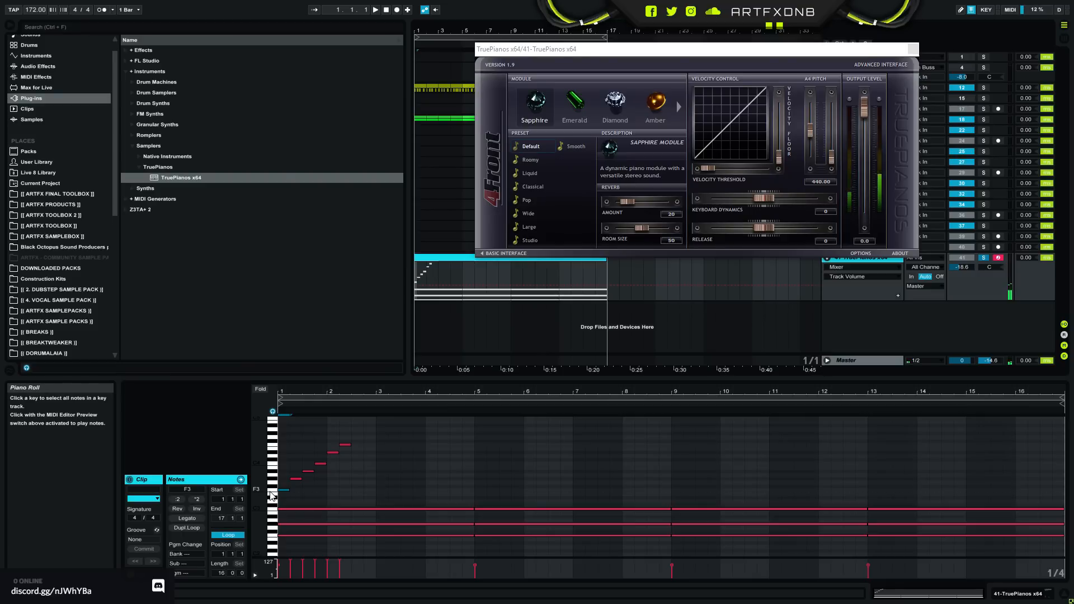
{"action": "left_click", "coordinate": [273, 464]}
{"action": "left_click", "coordinate": [273, 472]}
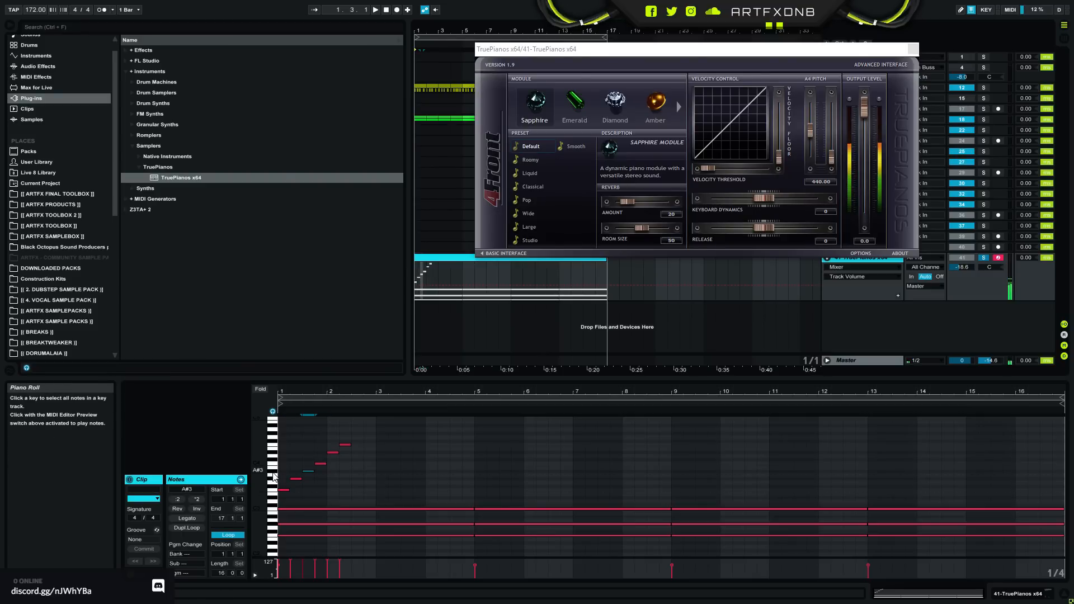
{"action": "left_click", "coordinate": [272, 479]}
{"action": "left_click", "coordinate": [271, 499]}
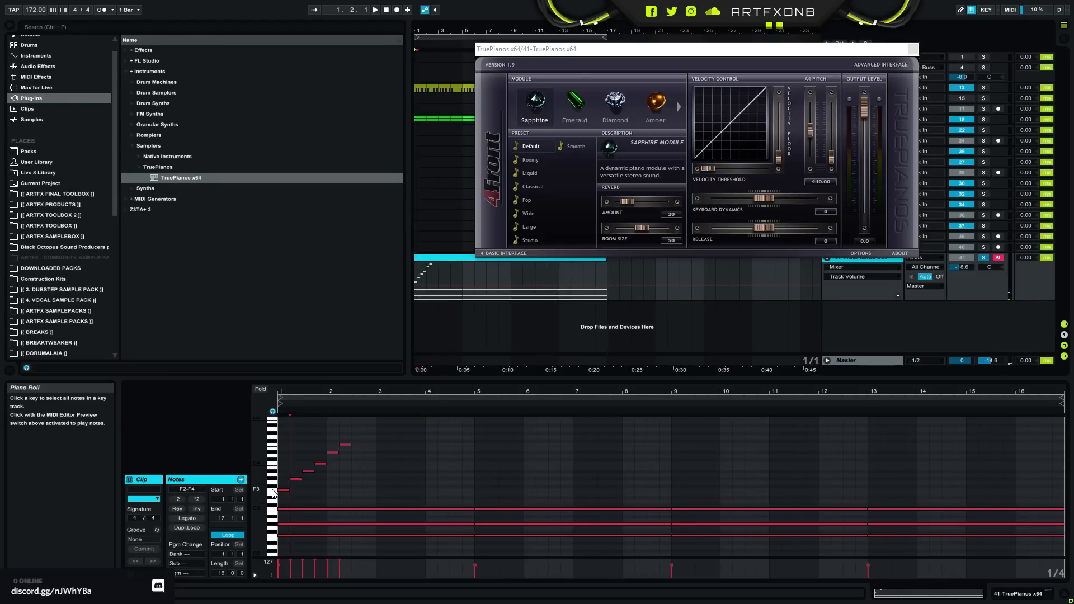
- Reduce the run to F3 and C4, placing C4 on beat 2 of bar 1, and play the two notes
{"action": "left_click_drag", "start_coordinate": [297, 480], "coordinate": [362, 427]}
{"action": "key", "text": "Delete"}
{"action": "left_click", "coordinate": [314, 404]}
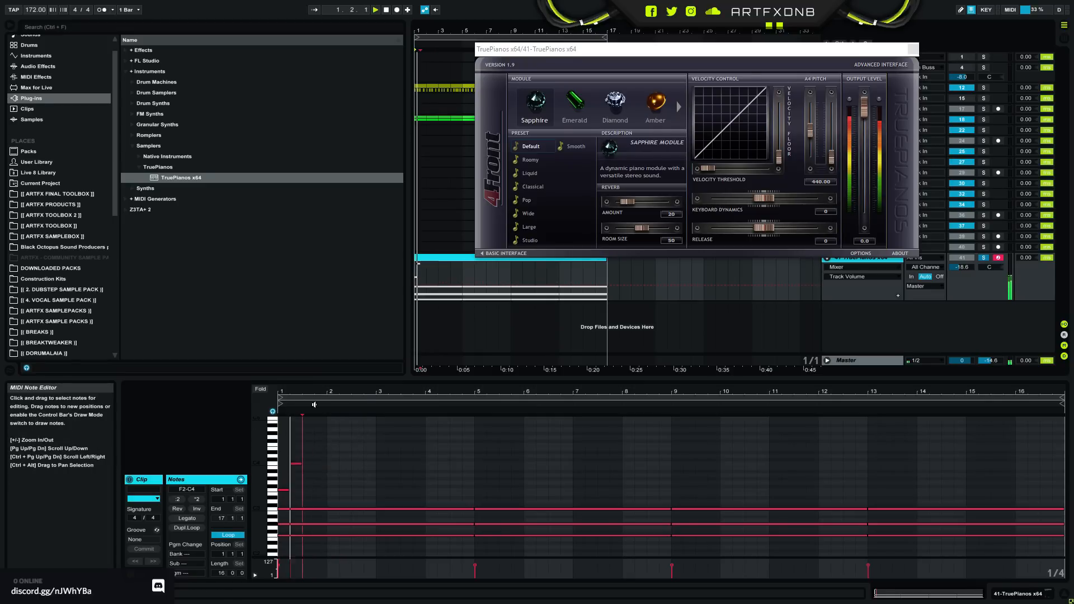
{"action": "key", "text": "space"}
- Continue the melody downward with A#3 at 1.3.3, G#3 at bar 2, F3 at 2.2.3 and D#3 at 2.4, and play it
{"action": "left_click_drag", "start_coordinate": [315, 391], "coordinate": [329, 447]}
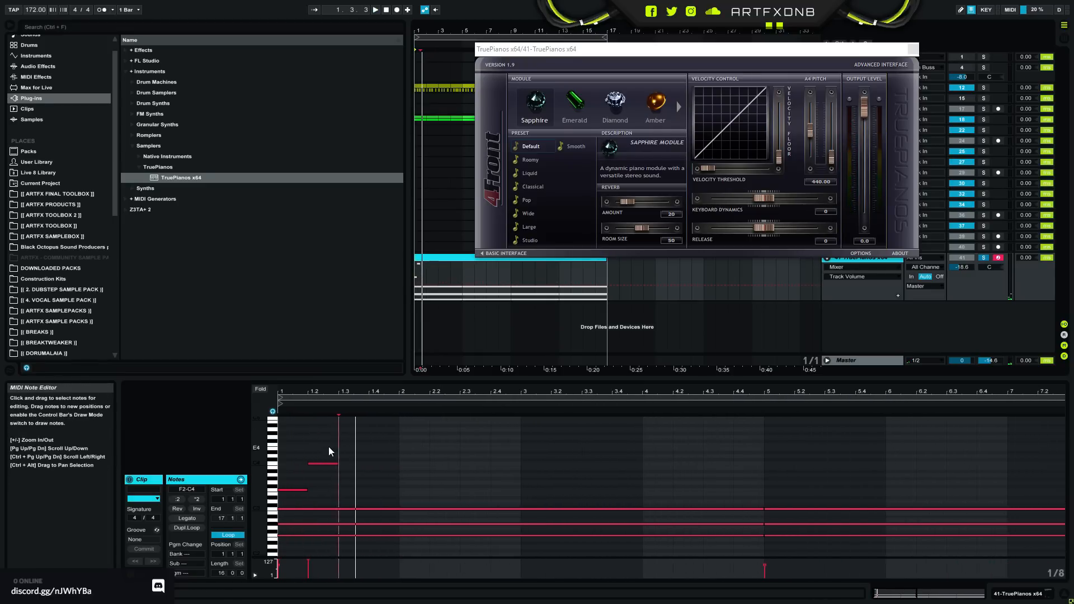
{"action": "double_click", "coordinate": [368, 471]}
{"action": "left_click_drag", "start_coordinate": [373, 475], "coordinate": [371, 471]}
{"action": "double_click", "coordinate": [412, 479]}
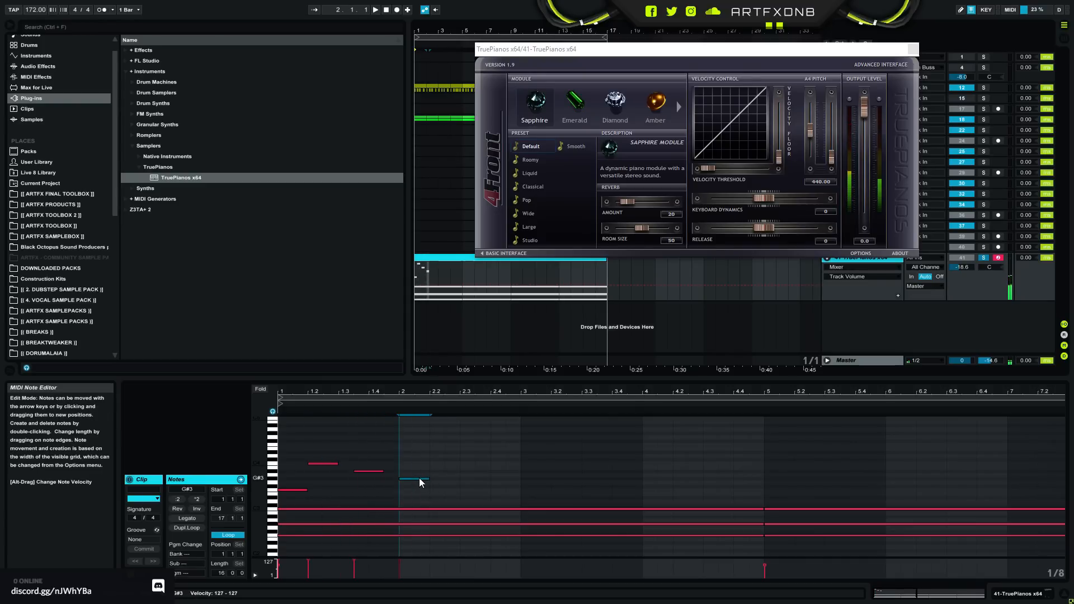
{"action": "double_click", "coordinate": [457, 490]}
{"action": "mouse_move", "coordinate": [471, 491]}
{"action": "left_mouse_down"}
{"action": "mouse_move", "coordinate": [491, 492]}
{"action": "mouse_move", "coordinate": [477, 498]}
{"action": "left_mouse_up"}
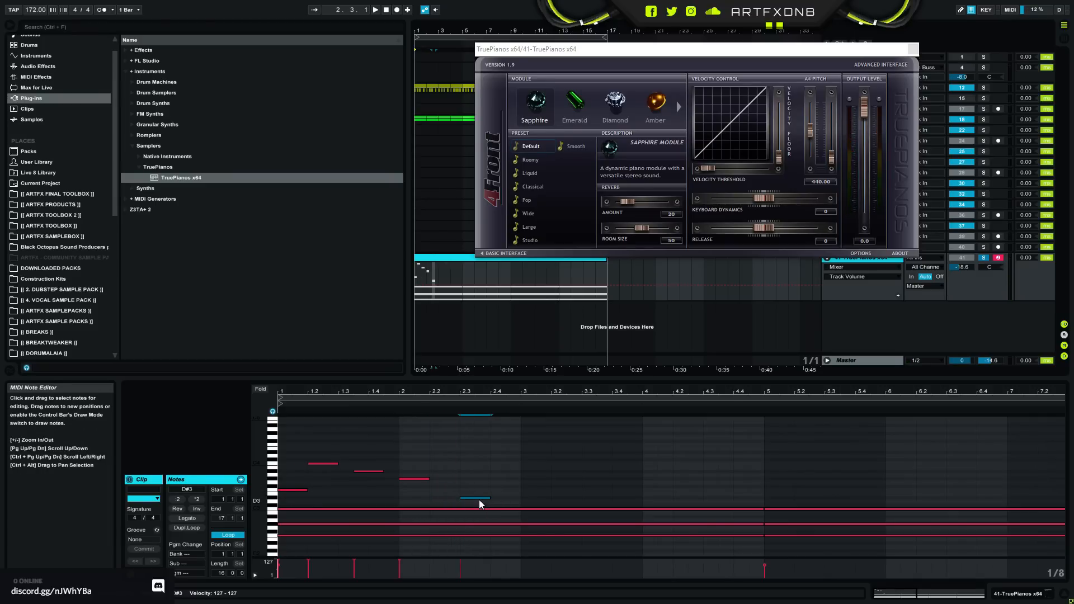
{"action": "left_click_drag", "start_coordinate": [477, 498], "coordinate": [508, 498]}
{"action": "key", "text": "space"}
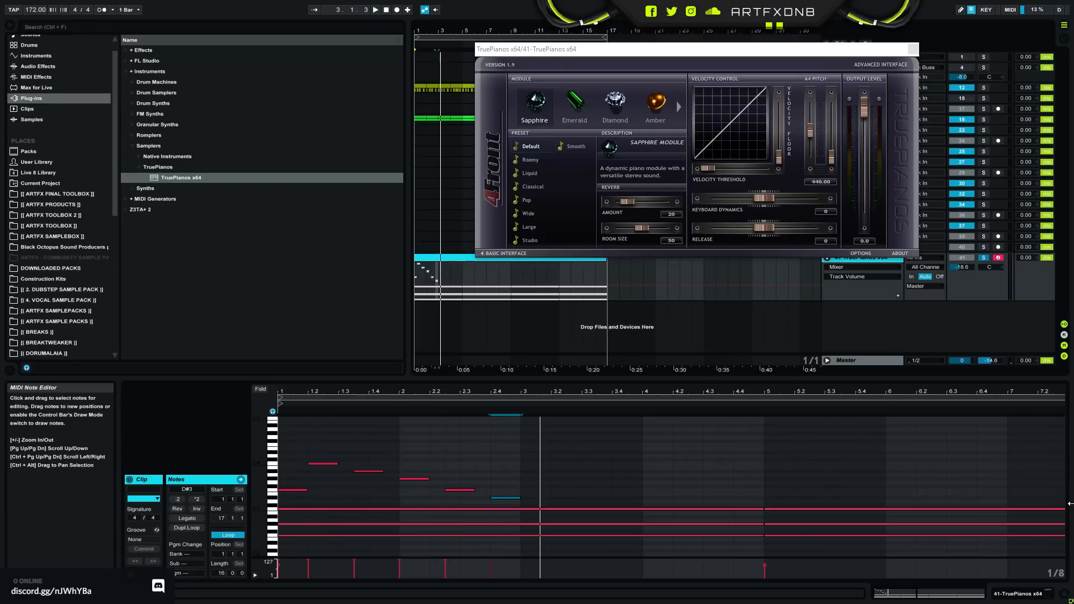
- Shorten the first F minor chord to end at bar 3 and delete the chords from bar 5 onward
{"action": "left_click_drag", "start_coordinate": [1002, 391], "coordinate": [1002, 341]}
{"action": "left_click_drag", "start_coordinate": [1059, 488], "coordinate": [1031, 508]}
{"action": "left_click_drag", "start_coordinate": [464, 470], "coordinate": [376, 536]}
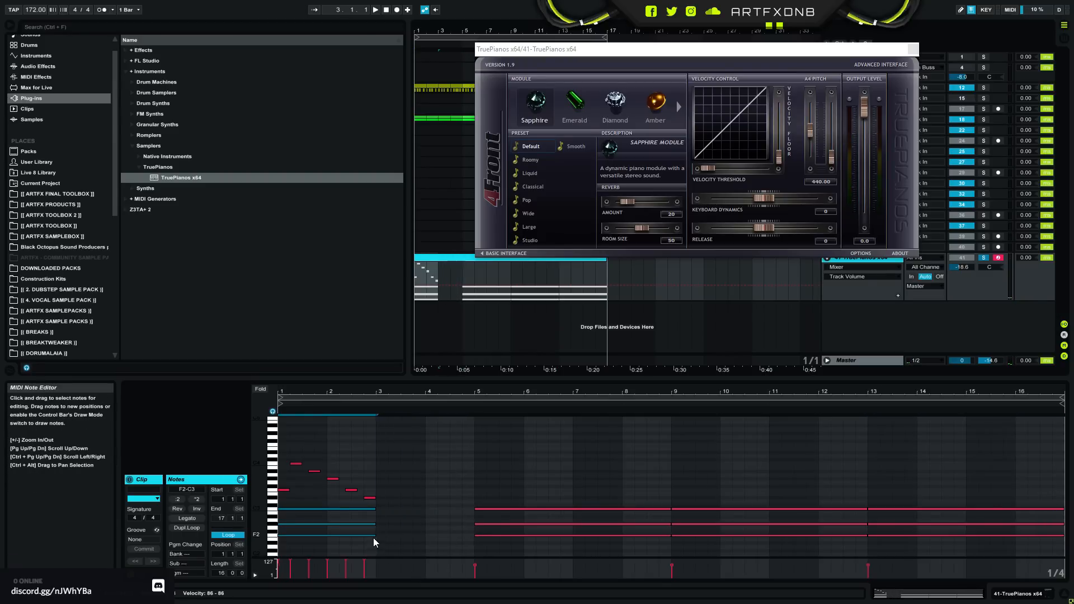
{"action": "key", "text": "ctrl+a"}
{"action": "left_click_drag", "start_coordinate": [448, 543], "coordinate": [1003, 391]}
{"action": "key", "text": "Delete"}
- Copy the chord to bars 3 and 4 and repitch the copy to C#2, F2 and G#2
{"action": "left_click_drag", "start_coordinate": [303, 508], "coordinate": [391, 552]}
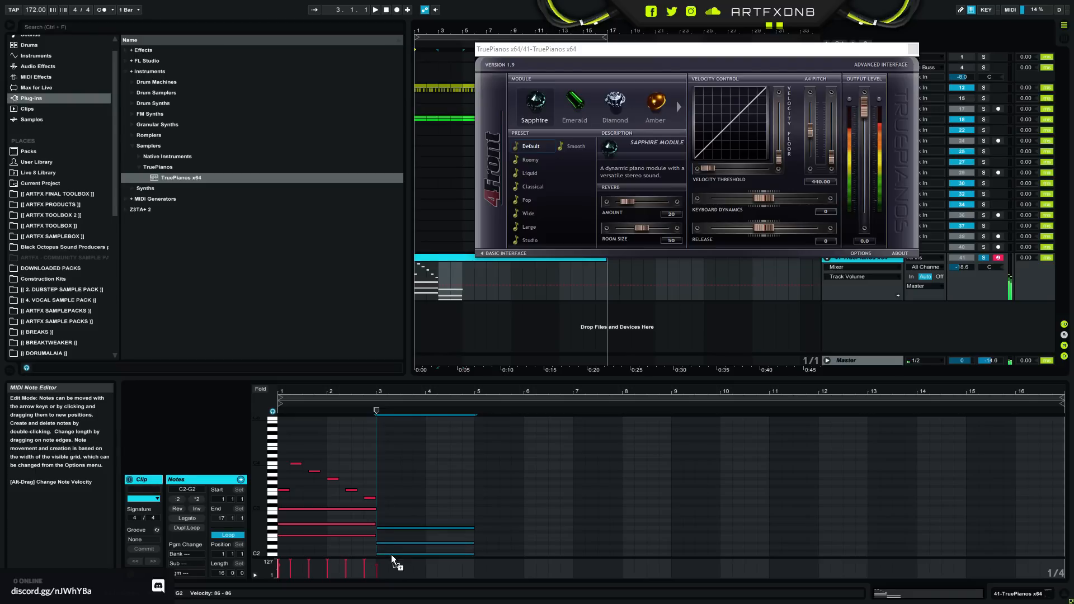
{"action": "key", "text": "Down"}
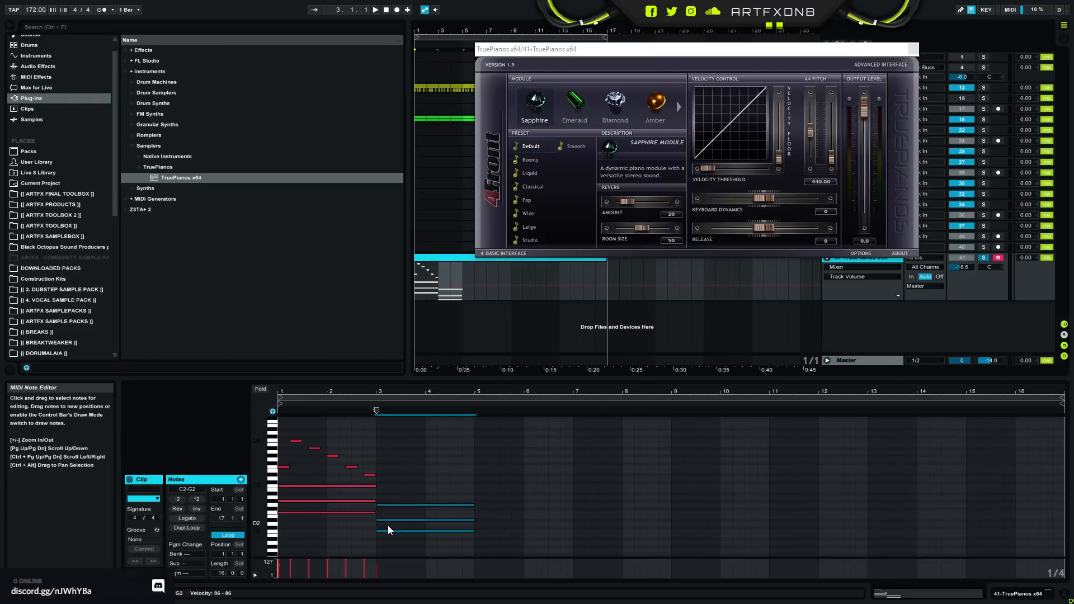
{"action": "left_click", "coordinate": [386, 529]}
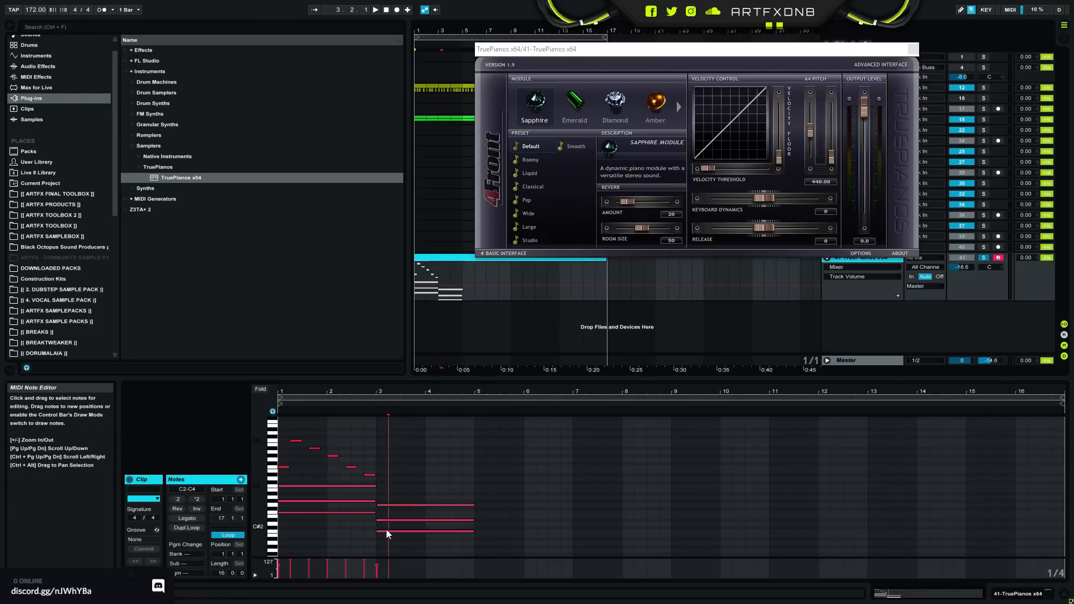
{"action": "left_click_drag", "start_coordinate": [379, 541], "coordinate": [423, 493]}
{"action": "key", "text": "Up"}
{"action": "left_click", "coordinate": [390, 516]}
{"action": "key", "text": "Up"}
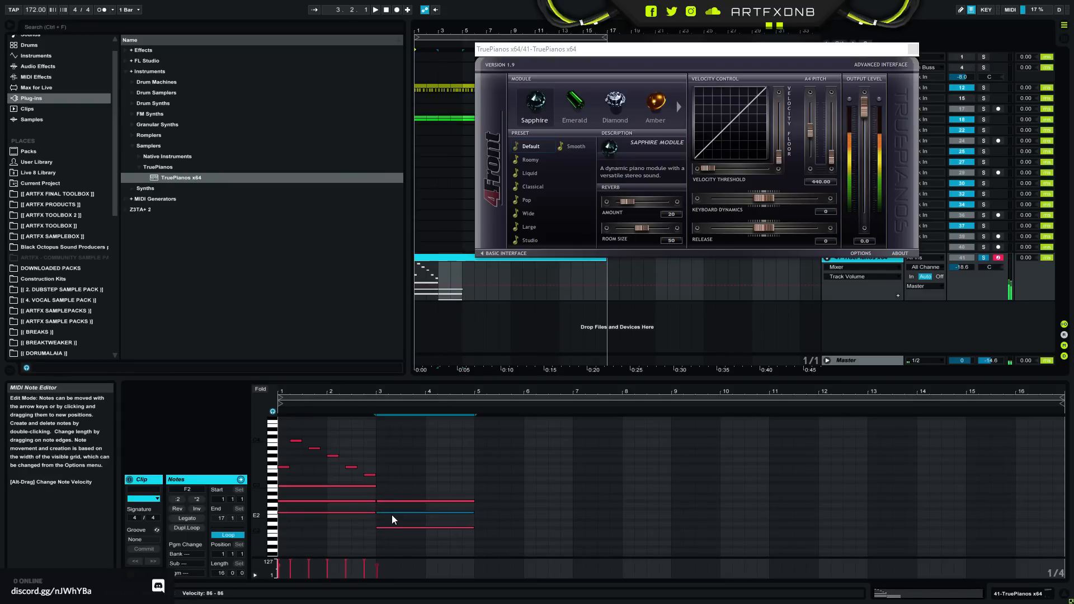
- Duplicate the six-note melody of bars 1 and 2 into bars 3 and 4, and play the result
{"action": "key", "text": "space"}
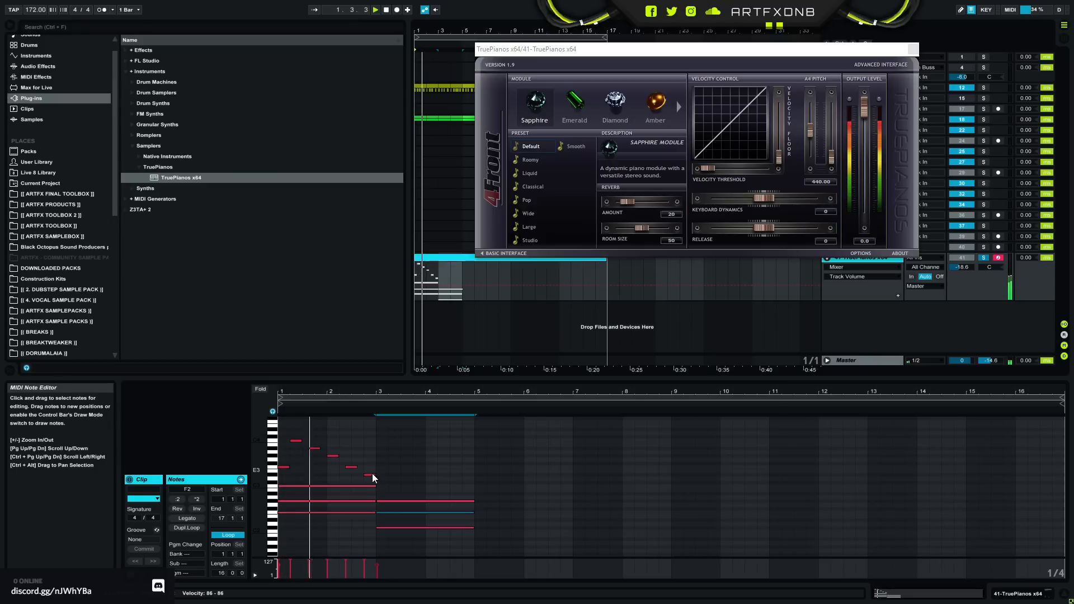
{"action": "left_click_drag", "start_coordinate": [379, 477], "coordinate": [282, 417]}
{"action": "key", "text": "space"}
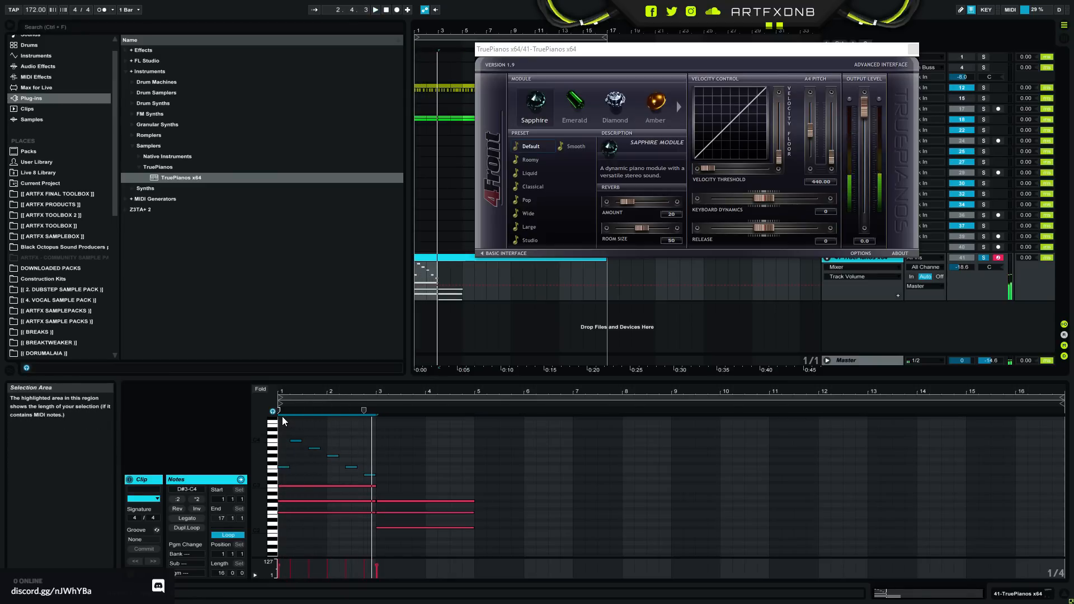
{"action": "key", "text": "ctrl+d"}
{"action": "key", "text": "space"}
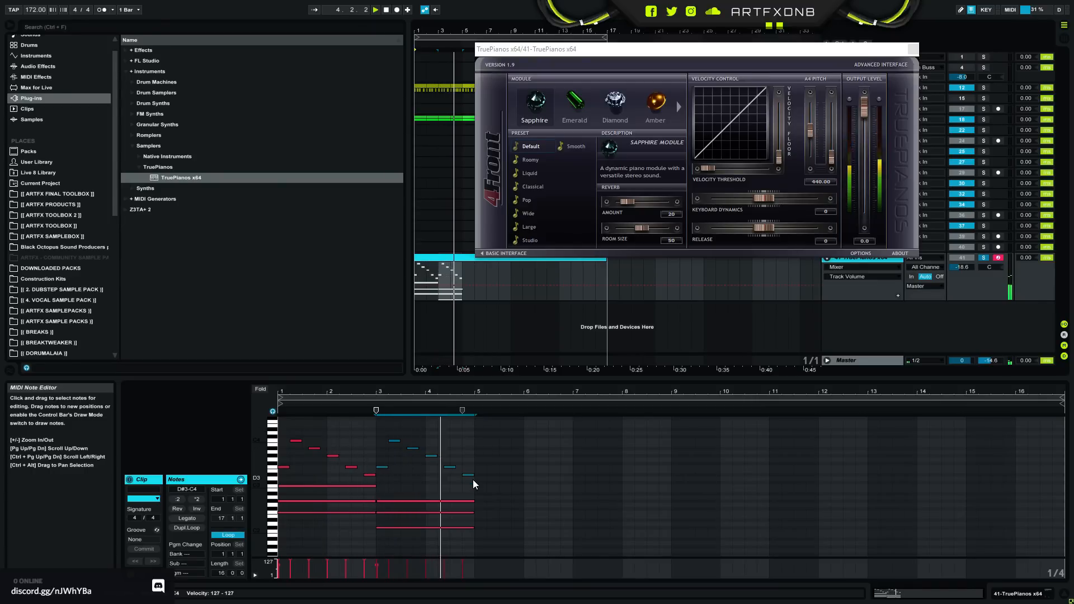
{"action": "key", "text": "space"}
- Duplicate the four-bar phrase into bars 5 to 8, lower the bars 5 and 6 chord to span C2 to G2, and play it
{"action": "left_click_drag", "start_coordinate": [467, 536], "coordinate": [282, 408]}
{"action": "key", "text": "ctrl+d"}
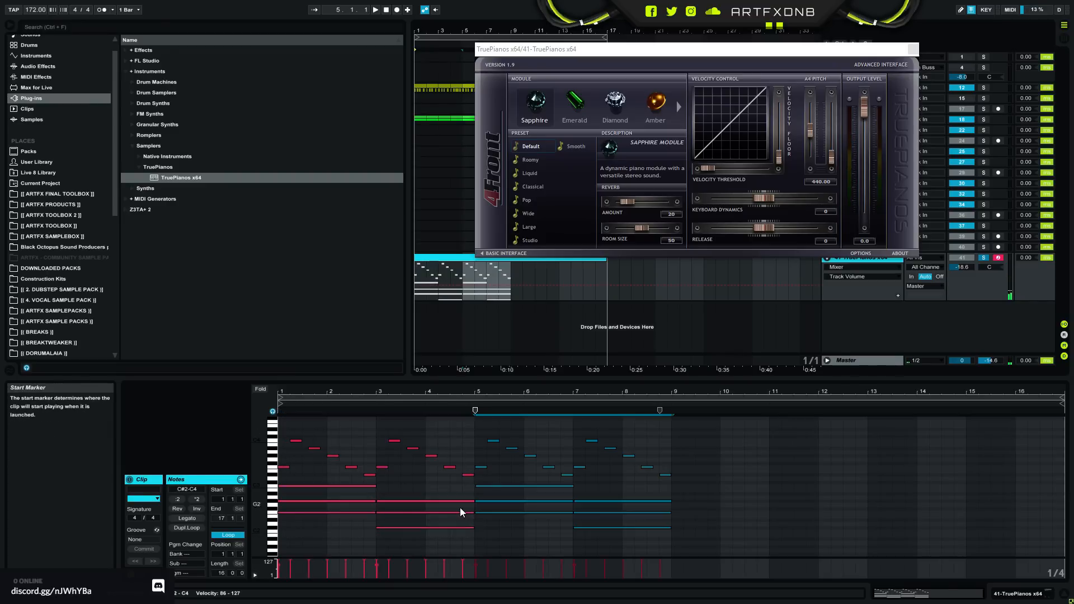
{"action": "left_click_drag", "start_coordinate": [522, 531], "coordinate": [506, 475]}
{"action": "key", "text": "Down"}
{"action": "key", "text": "Down"}
{"action": "key", "text": "Down"}
{"action": "key", "text": "Down"}
{"action": "key", "text": "Down"}
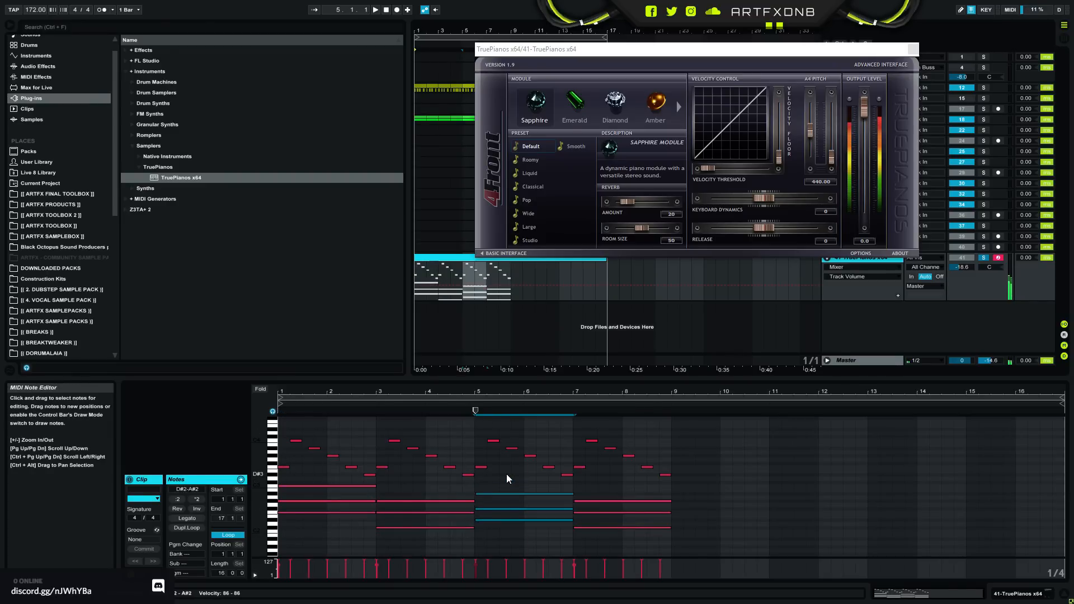
{"action": "key", "text": "space"}
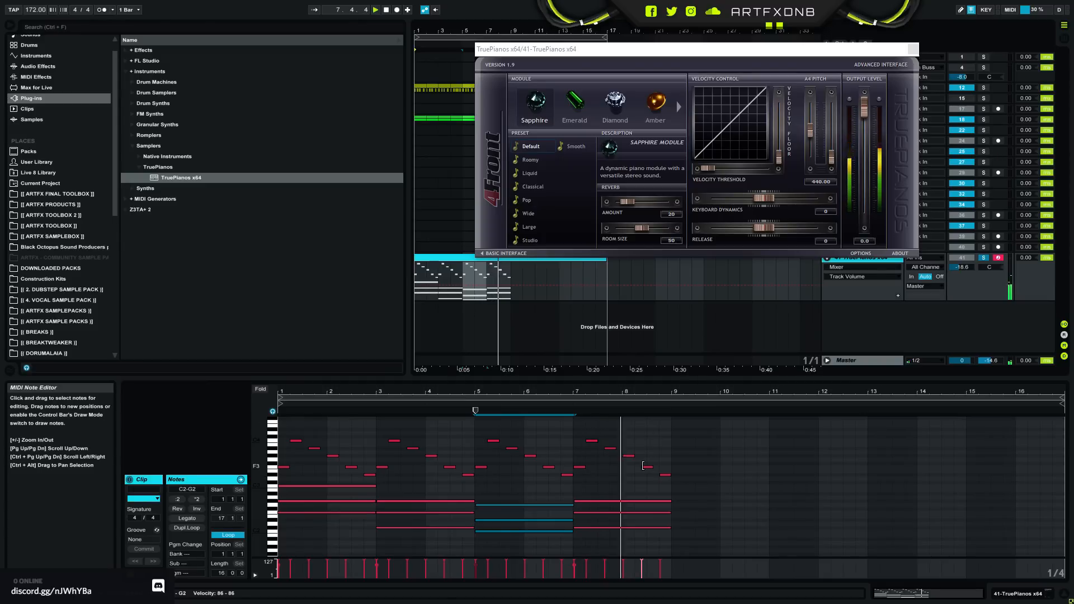
- Raise the F3 melody note at 8.2.3 to C4, then select all notes and play the phrase from the start
{"action": "left_click_drag", "start_coordinate": [650, 392], "coordinate": [633, 444]}
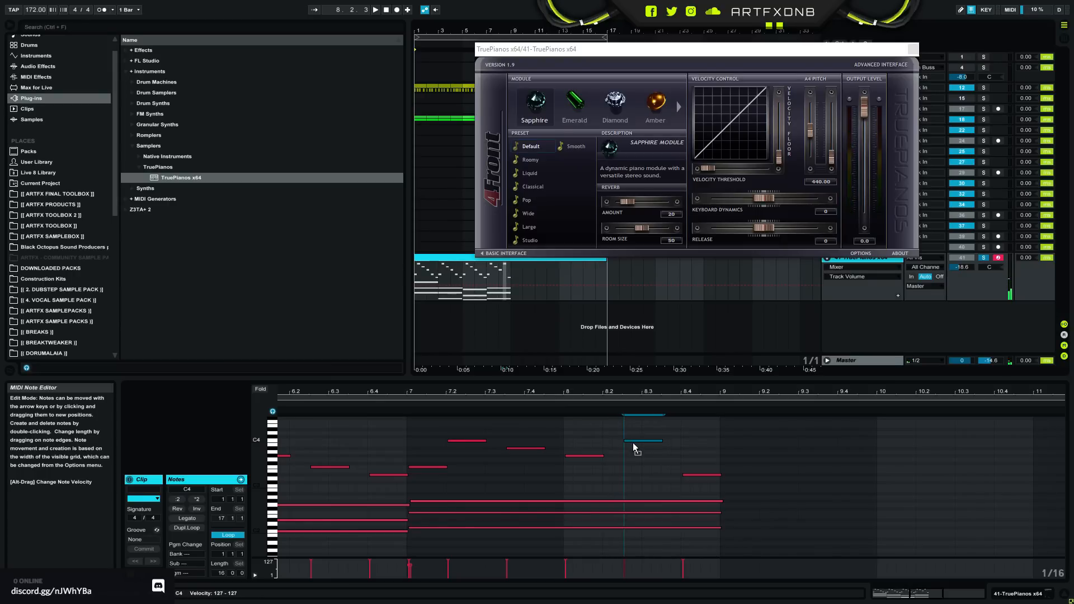
{"action": "left_click_drag", "start_coordinate": [643, 396], "coordinate": [645, 364]}
{"action": "left_click", "coordinate": [419, 486]}
{"action": "key", "text": "ctrl+a"}
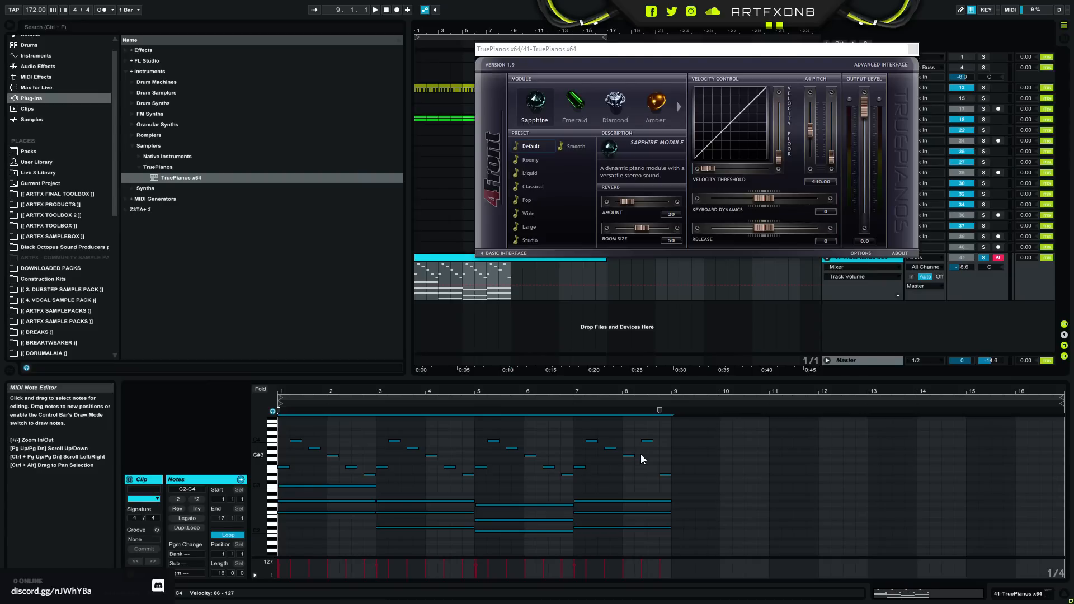
{"action": "key", "text": "space"}
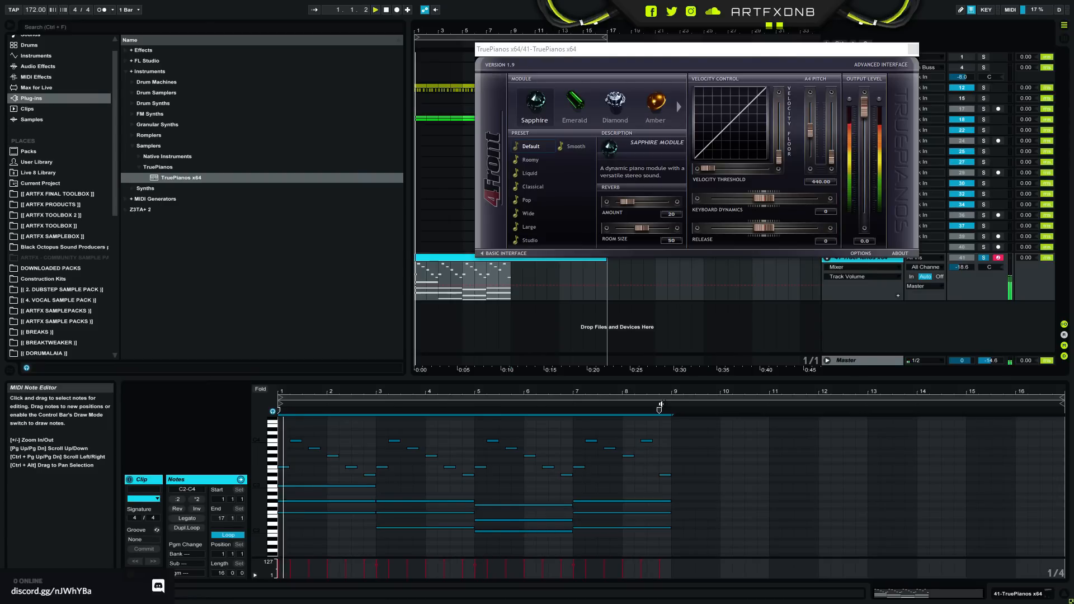
- Play the phrase through to bar 8 and examine the closing melody notes of bars 7 and 8
{"action": "left_click_drag", "start_coordinate": [652, 397], "coordinate": [651, 425]}
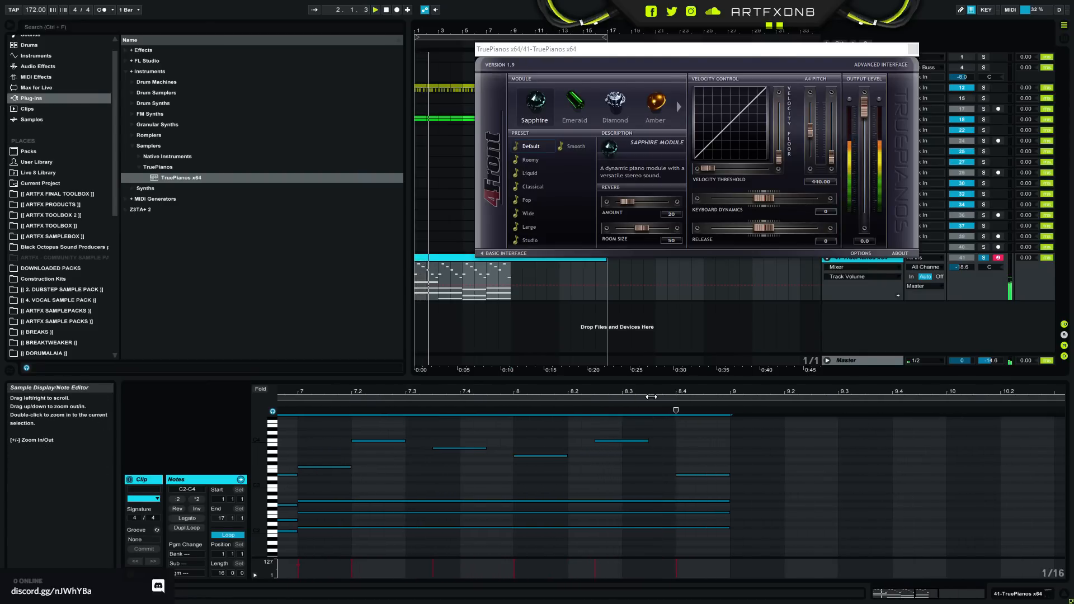
{"action": "left_click", "coordinate": [609, 459]}
{"action": "left_click_drag", "start_coordinate": [596, 397], "coordinate": [596, 363]}
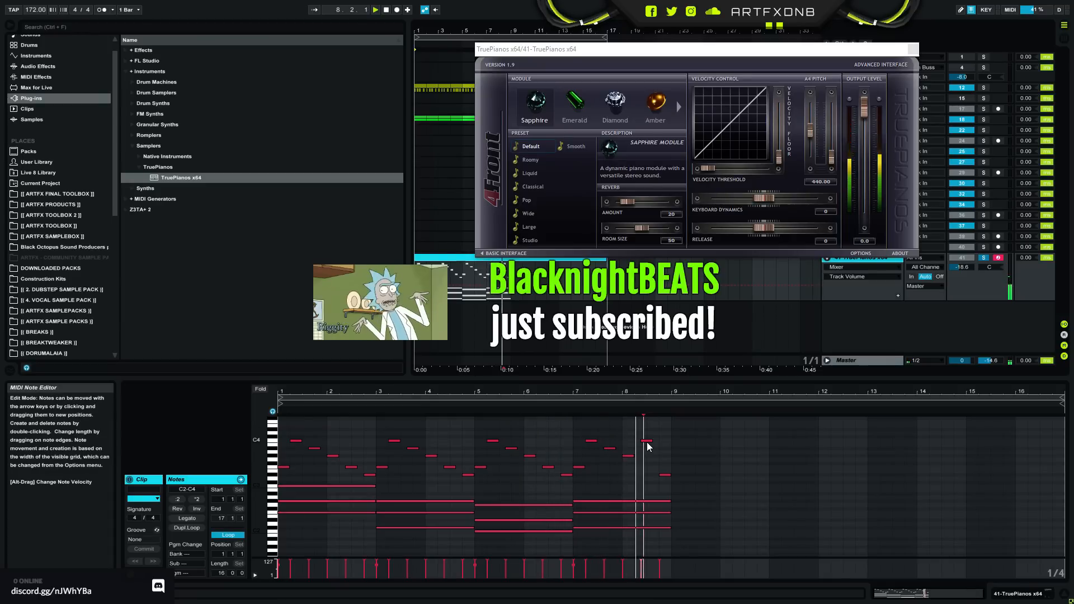
{"action": "key", "text": "space"}
- Rework the end of bar 8 into a rising and falling C4, D#4, F4, G#4, F4, D#4, C4 run from 8.2.3, with D#3 at 8.4
{"action": "left_click_drag", "start_coordinate": [653, 392], "coordinate": [712, 499]}
{"action": "key", "text": "Delete"}
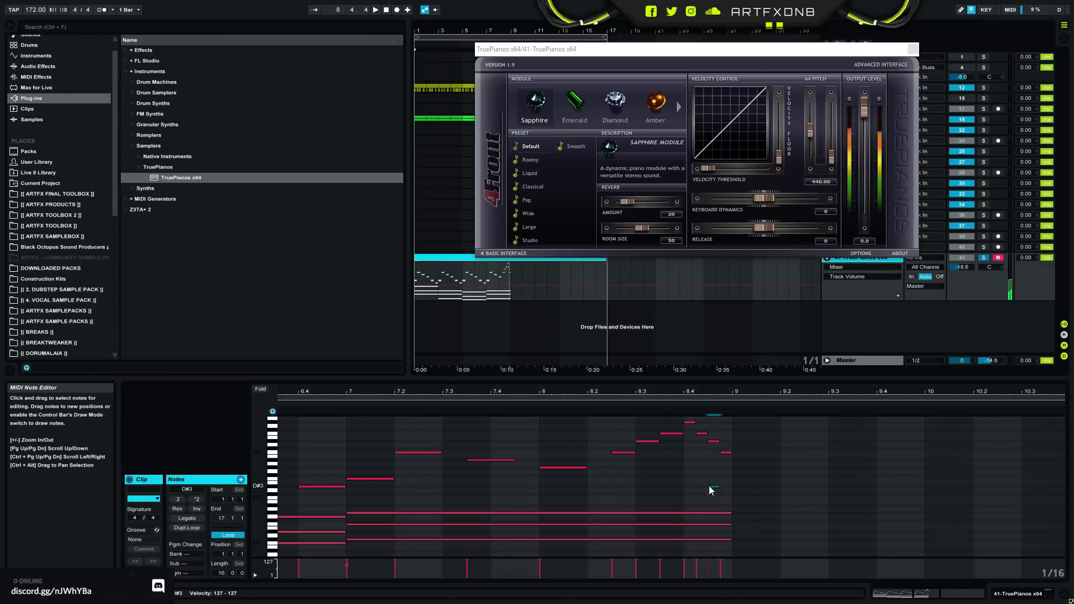
{"action": "double_click", "coordinate": [709, 486]}
{"action": "left_click_drag", "start_coordinate": [709, 485], "coordinate": [688, 425]}
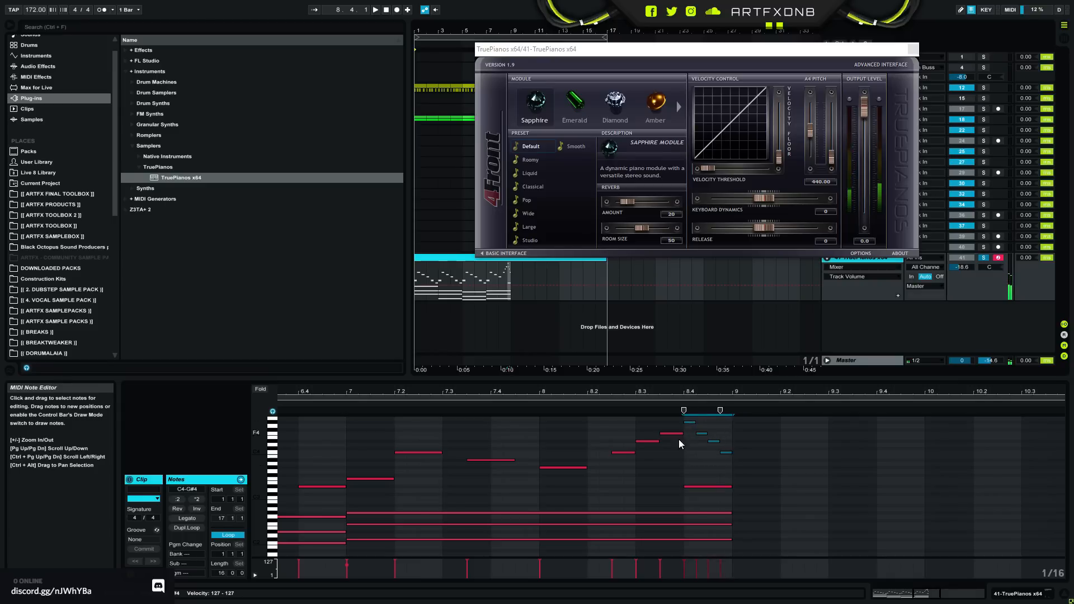
- Move the run one beat earlier to start at 8.1.3, shorten the G#3 at bar 8 to meet it, and play the phrase
{"action": "left_click_drag", "start_coordinate": [618, 464], "coordinate": [637, 424]}
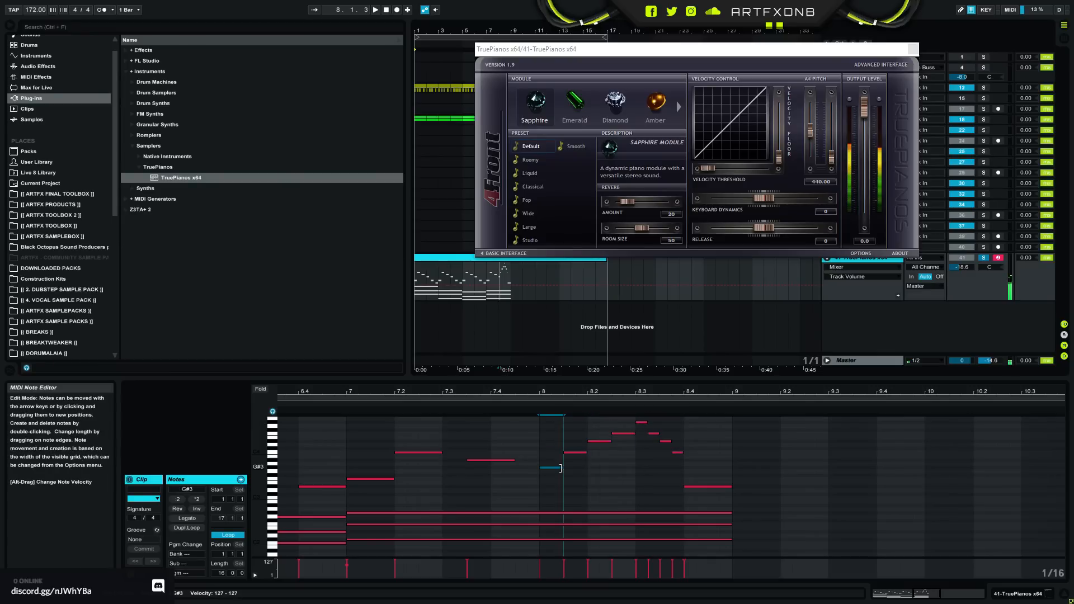
{"action": "left_click_drag", "start_coordinate": [585, 468], "coordinate": [563, 468]}
{"action": "key", "text": "space"}
{"action": "double_click", "coordinate": [590, 390]}
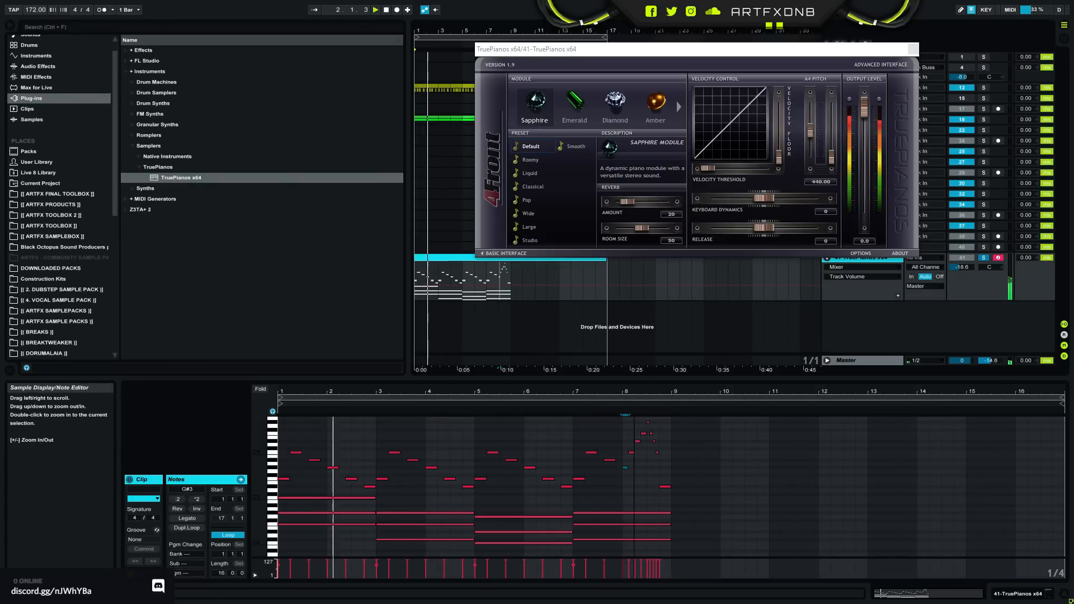
- Loop the eight-bar piano clip, close the TruePianos window, and stop playback
{"action": "left_click", "coordinate": [507, 277]}
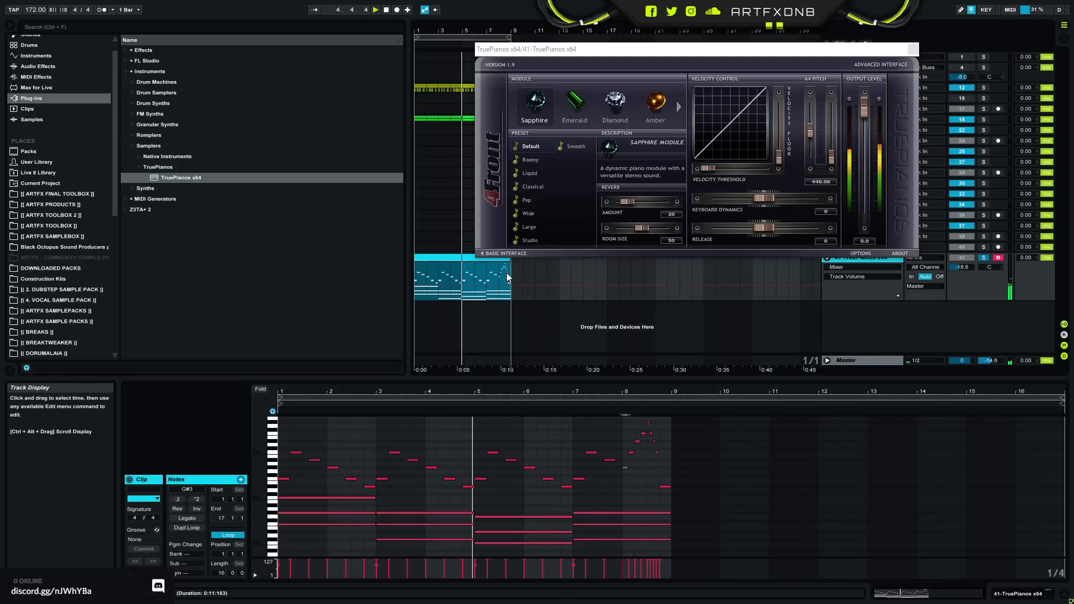
{"action": "left_click", "coordinate": [912, 50]}
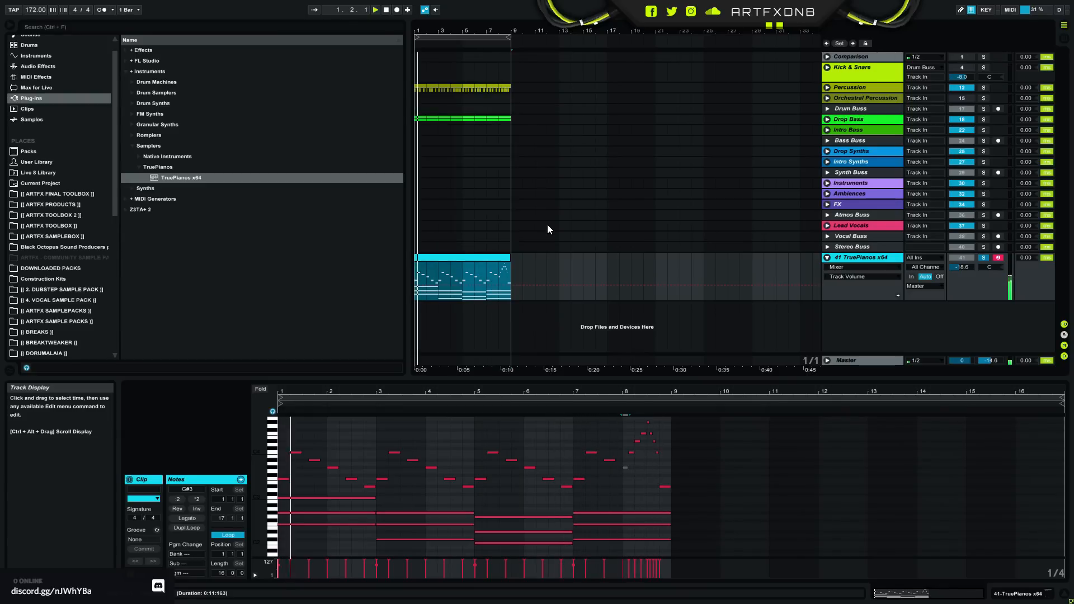
{"action": "key", "text": "space"}
- Remove the D#4, F4 and G#4 run notes from bar 8 and return the G#3 at bar 8 to its full length
{"action": "left_click_drag", "start_coordinate": [574, 390], "coordinate": [576, 393]}
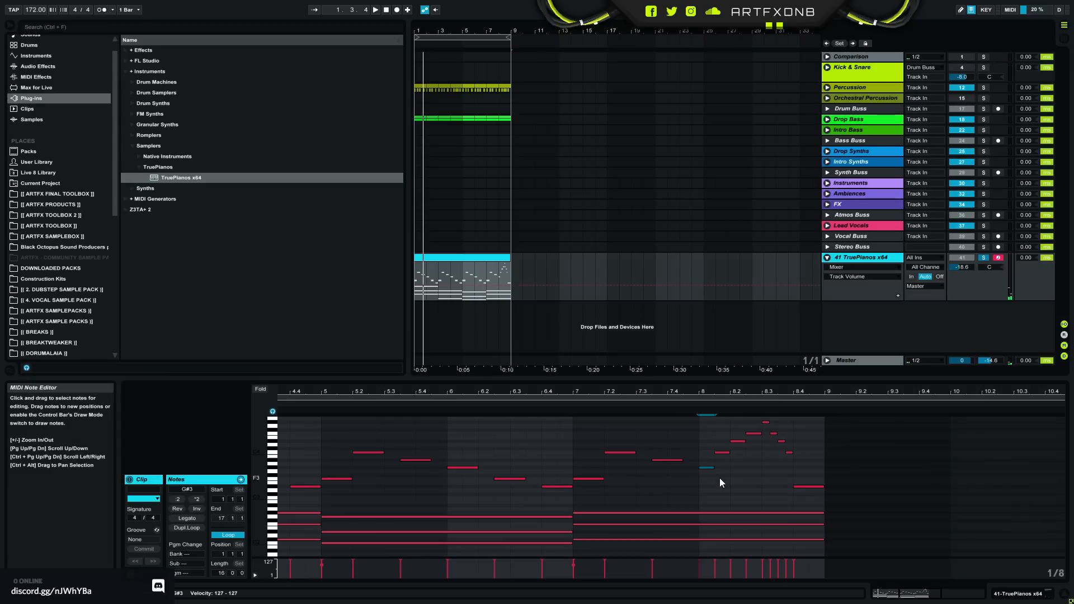
{"action": "left_click_drag", "start_coordinate": [714, 468], "coordinate": [824, 414]}
{"action": "left_click", "coordinate": [739, 453]}
{"action": "key", "text": "Delete"}
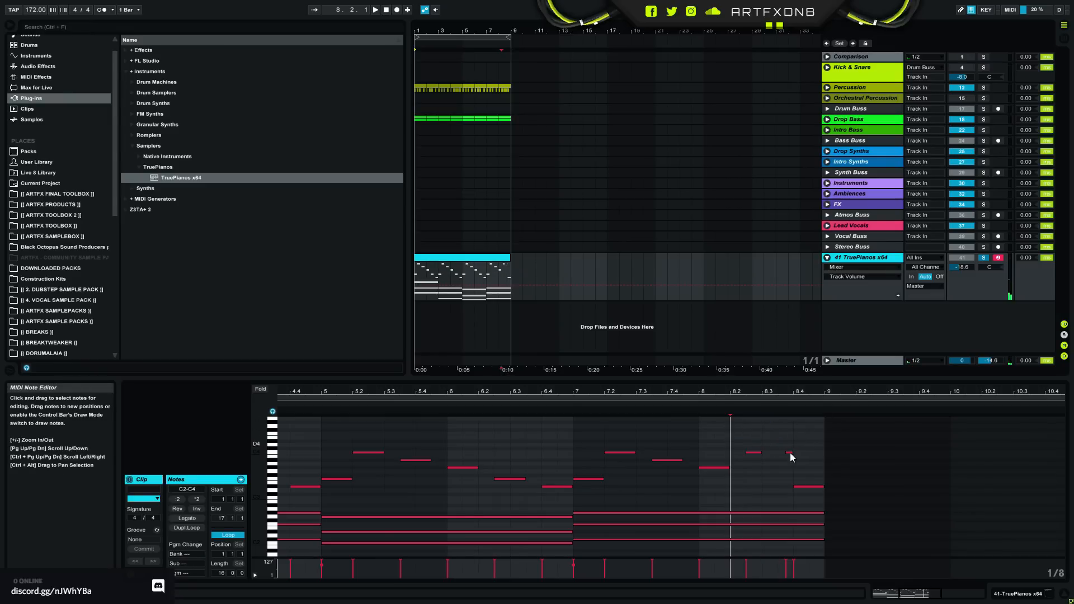
- Follow the C4 at 8.2.3 with A#3 at 8.3 and G#3 at 8.3.3, delete the leftover C4, and play the phrase
{"action": "left_click", "coordinate": [759, 453]}
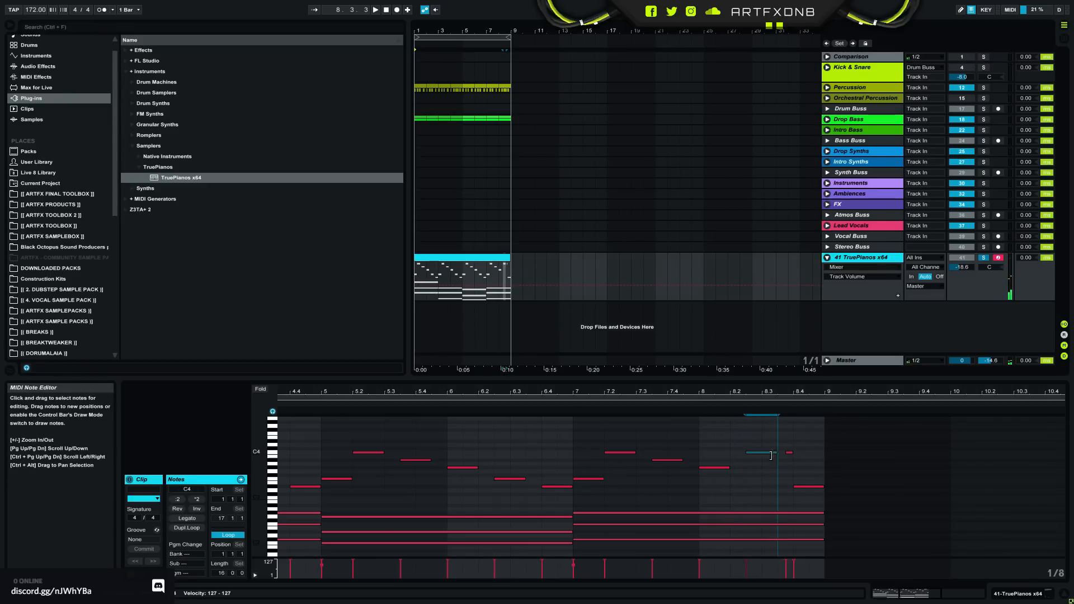
{"action": "double_click", "coordinate": [770, 459]}
{"action": "double_click", "coordinate": [785, 471]}
{"action": "left_click_drag", "start_coordinate": [787, 473], "coordinate": [788, 469]}
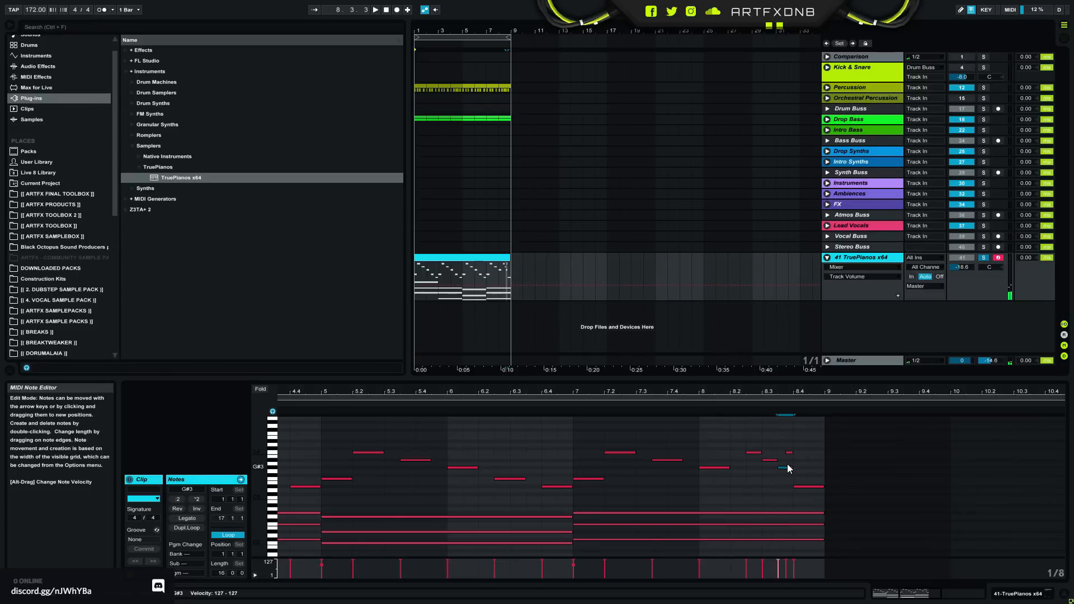
{"action": "left_click", "coordinate": [789, 459]}
{"action": "left_click", "coordinate": [805, 486]}
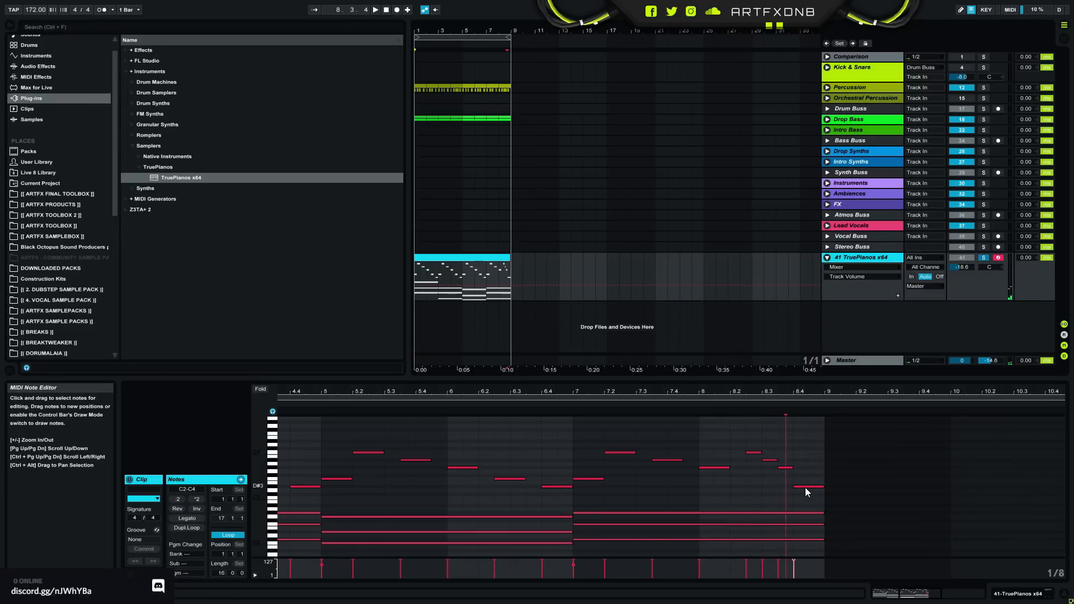
{"action": "key", "text": "space"}
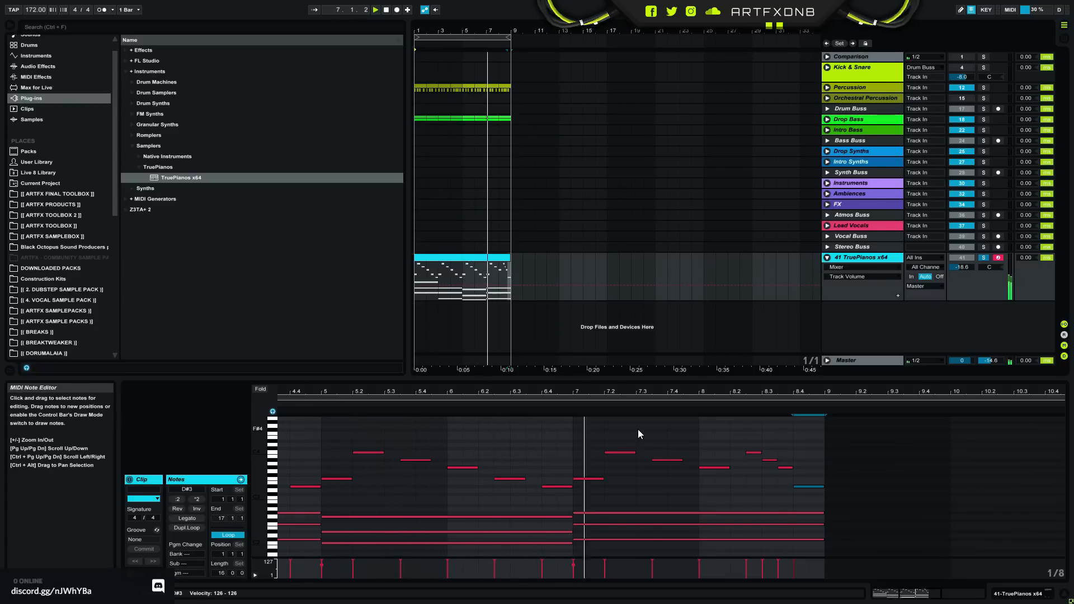
{"action": "key", "text": "space"}
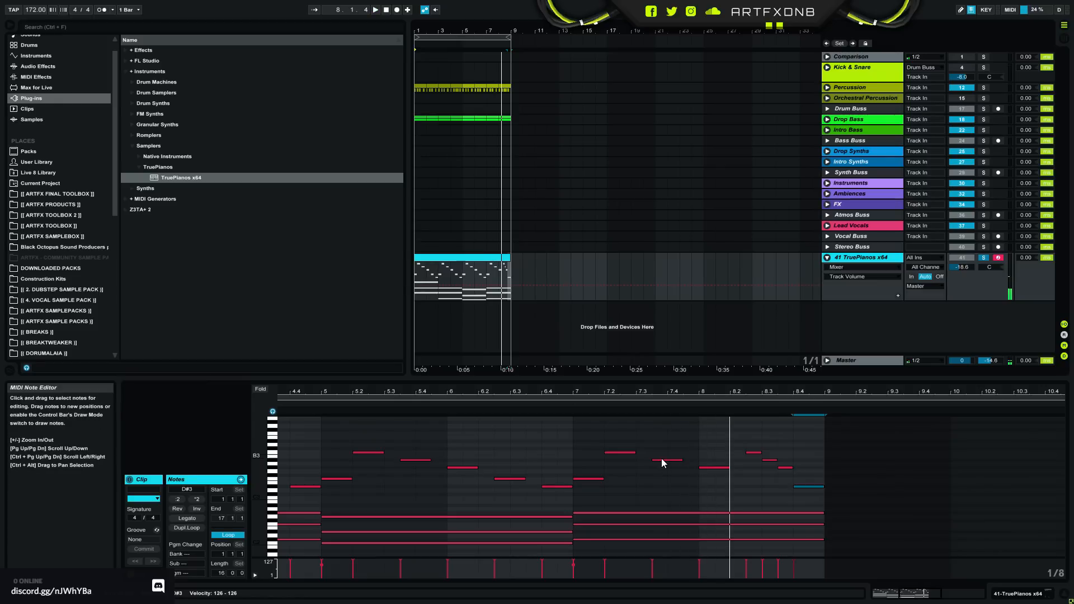
- Raise the 7.3.3 note to D#4 and the bar 8 note to F4, lower the three-note run to A#3, G#3, F3, and play
{"action": "left_click", "coordinate": [662, 462]}
{"action": "left_click_drag", "start_coordinate": [661, 460], "coordinate": [665, 446]}
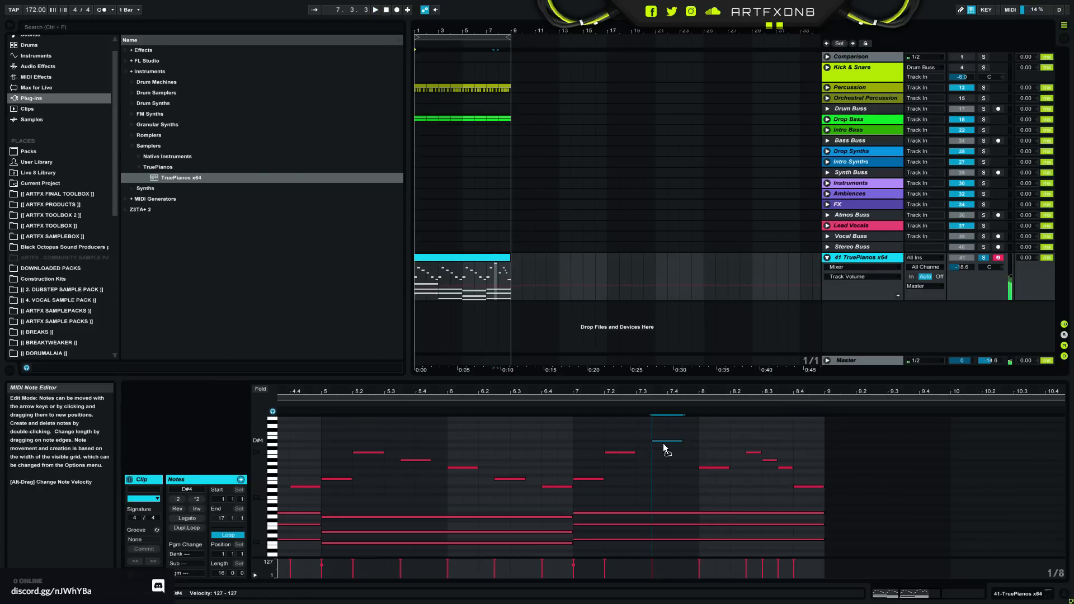
{"action": "left_click_drag", "start_coordinate": [723, 468], "coordinate": [782, 480]}
{"action": "key", "text": "space"}
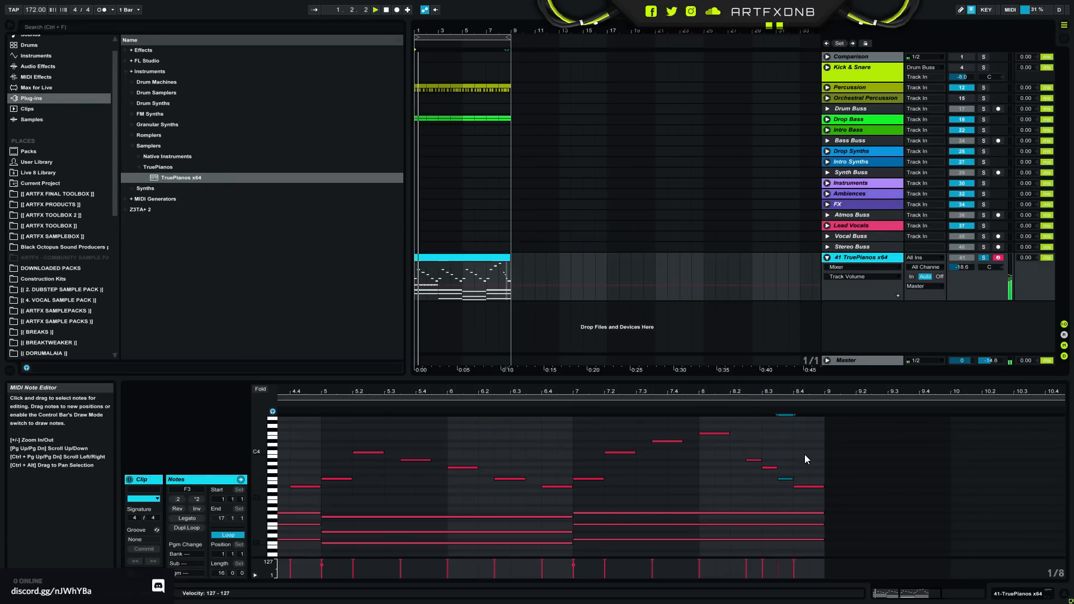